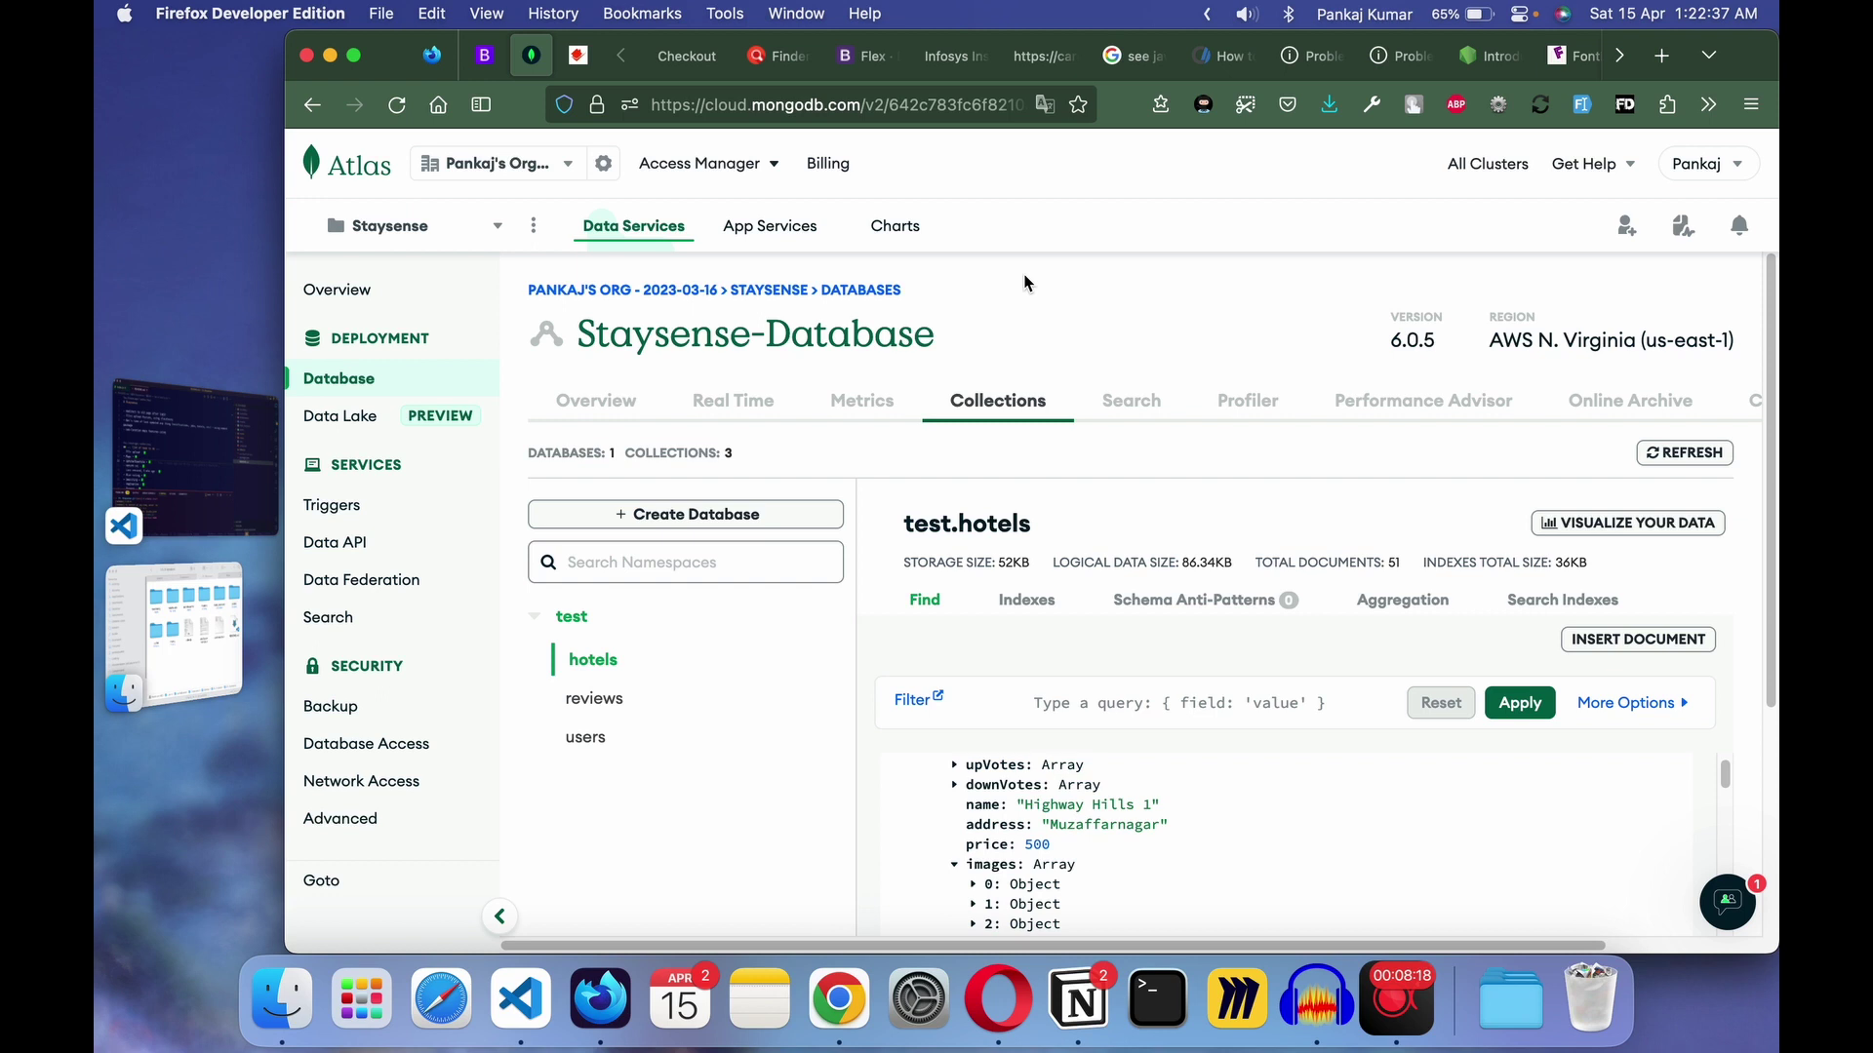
# Step: Check the running Hotel Hub app and bring up the Staysense project code
pyautogui.click(580, 65)
pyautogui.scroll(15, 780, 371)
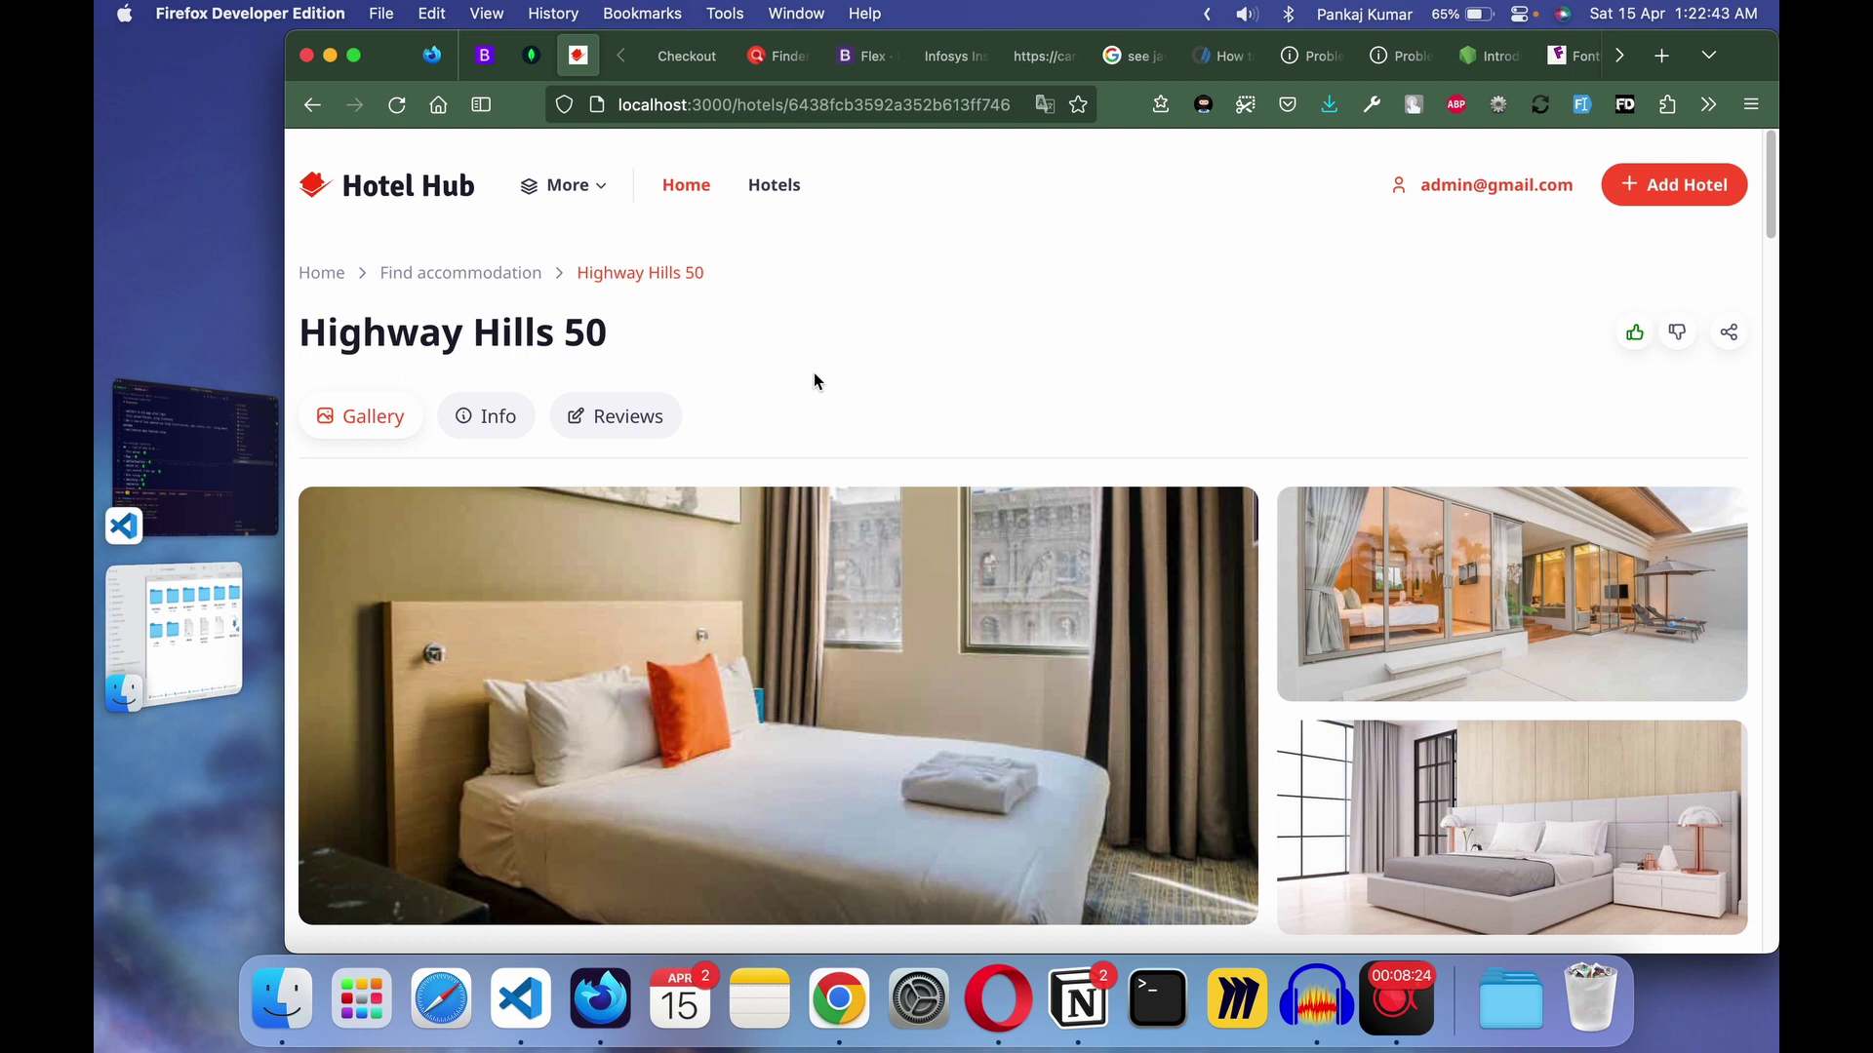
pyautogui.click(195, 458)
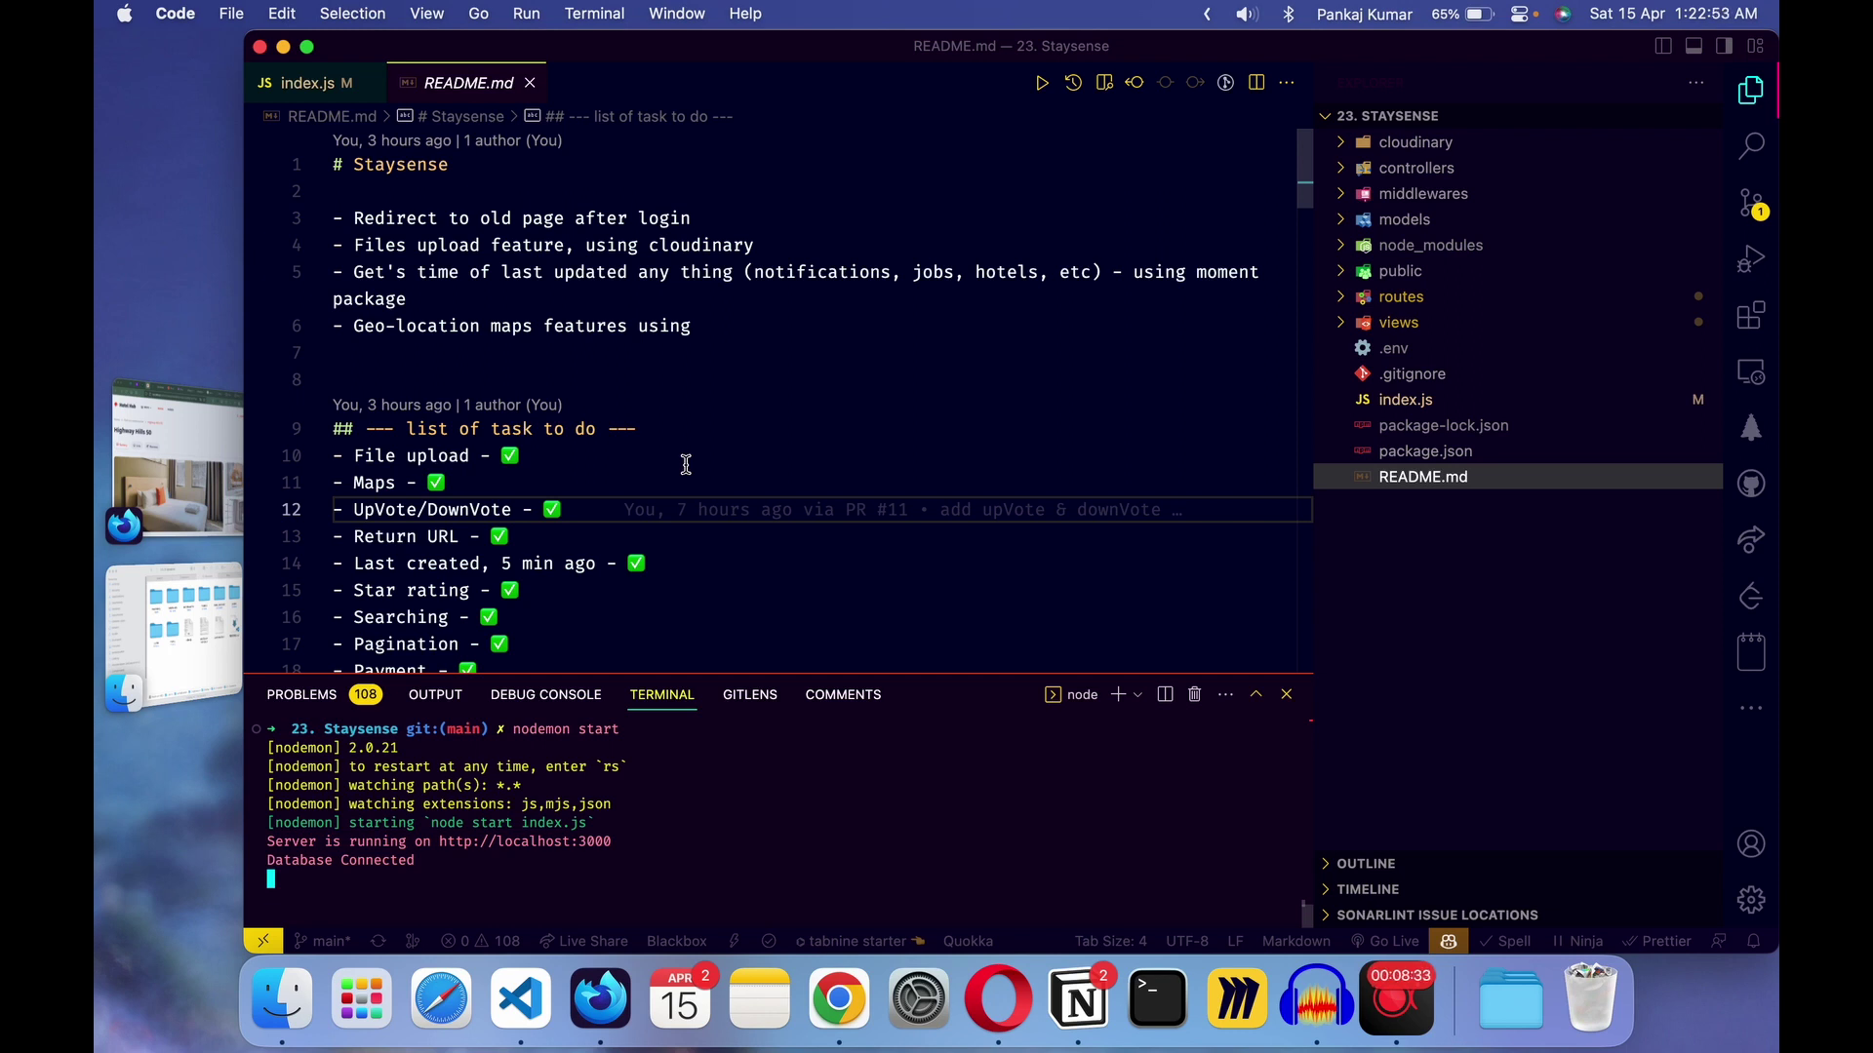
# Step: In Opera, go to github.com and open the developer's profile overview page
pyautogui.hotkey('ctrl', 'Left')
pyautogui.tripleClick(909, 438)
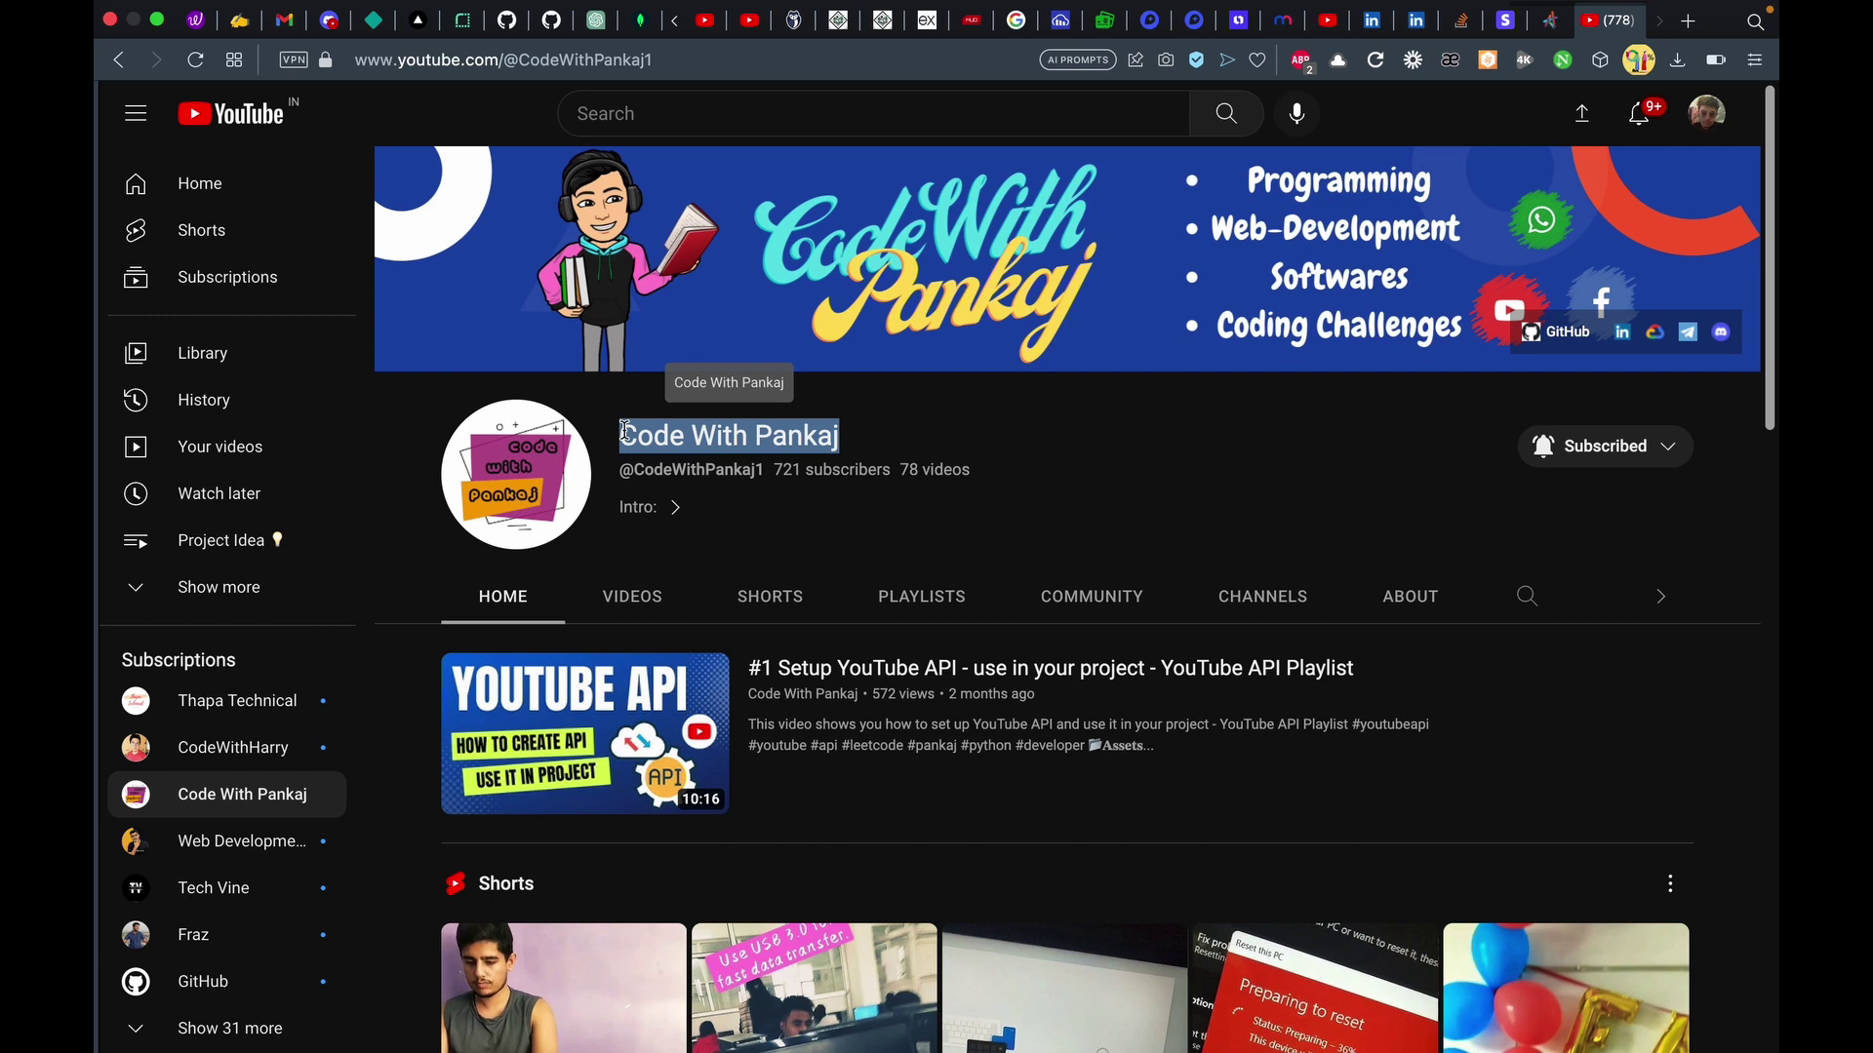
pyautogui.click(972, 436)
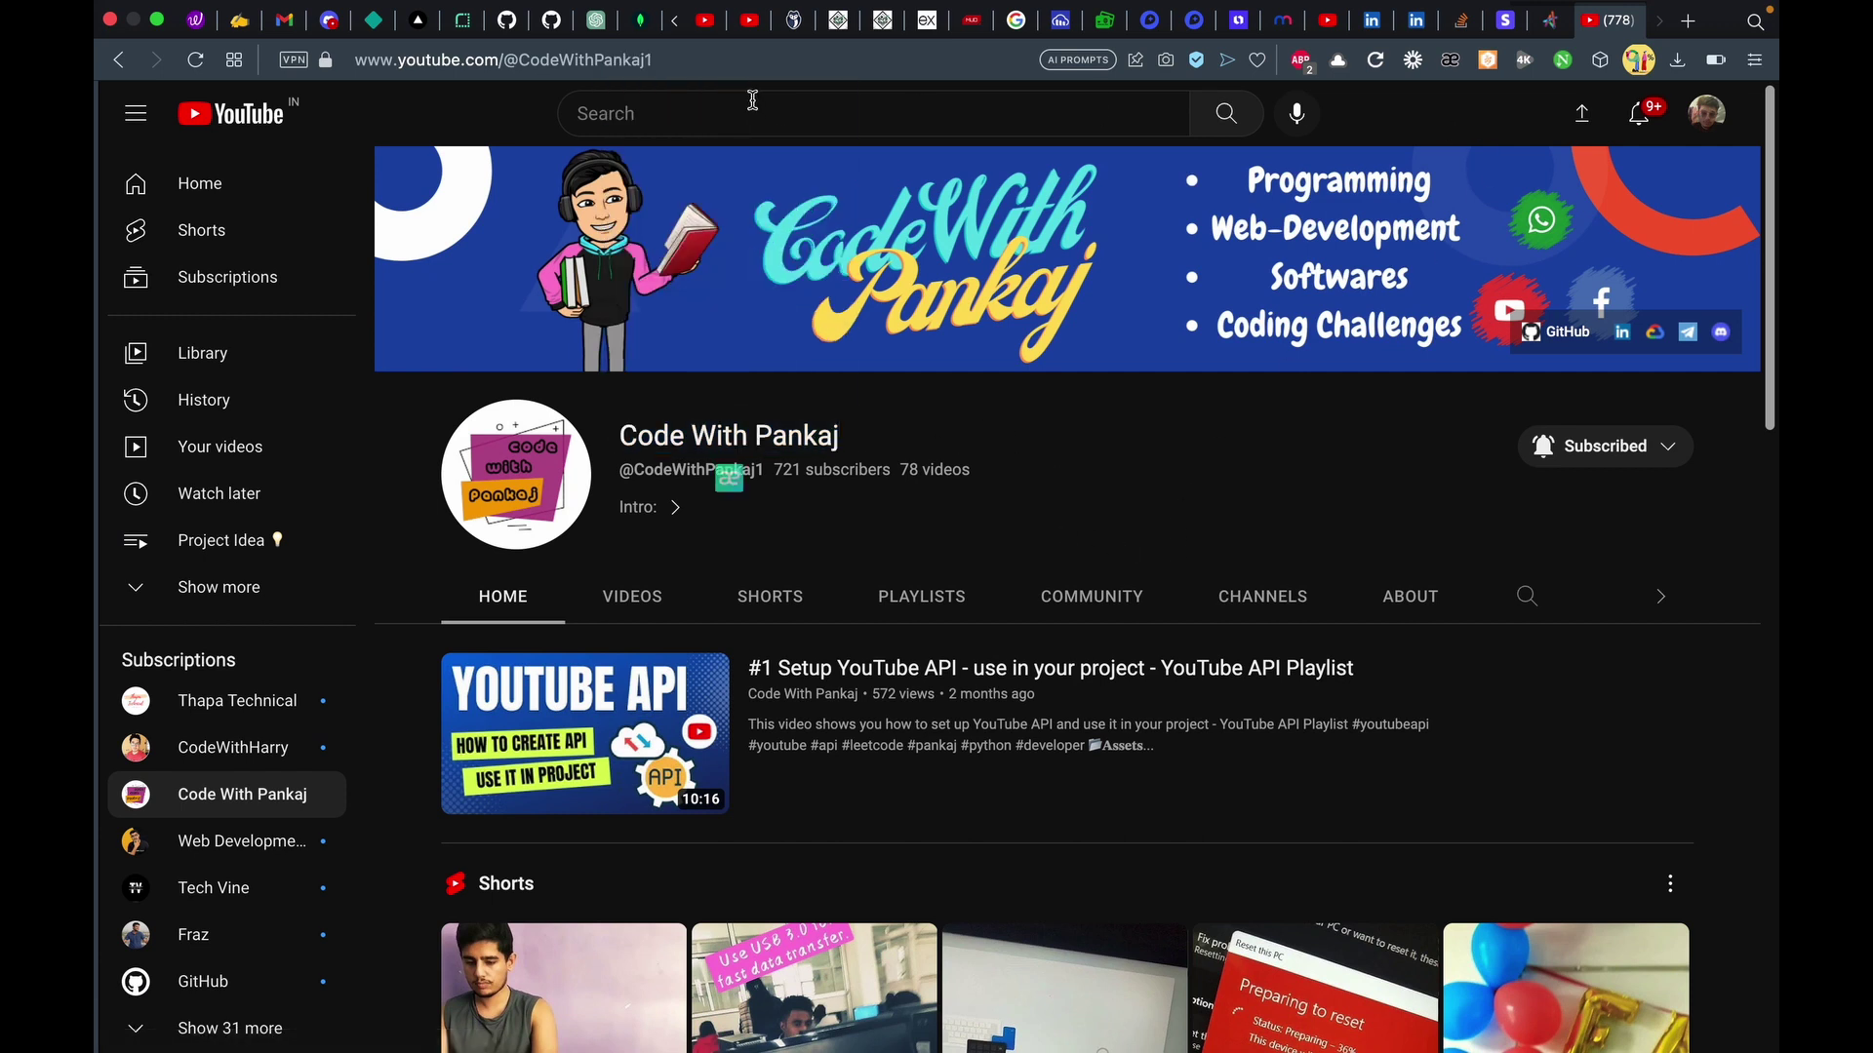
pyautogui.press('super+l')
pyautogui.write('g')
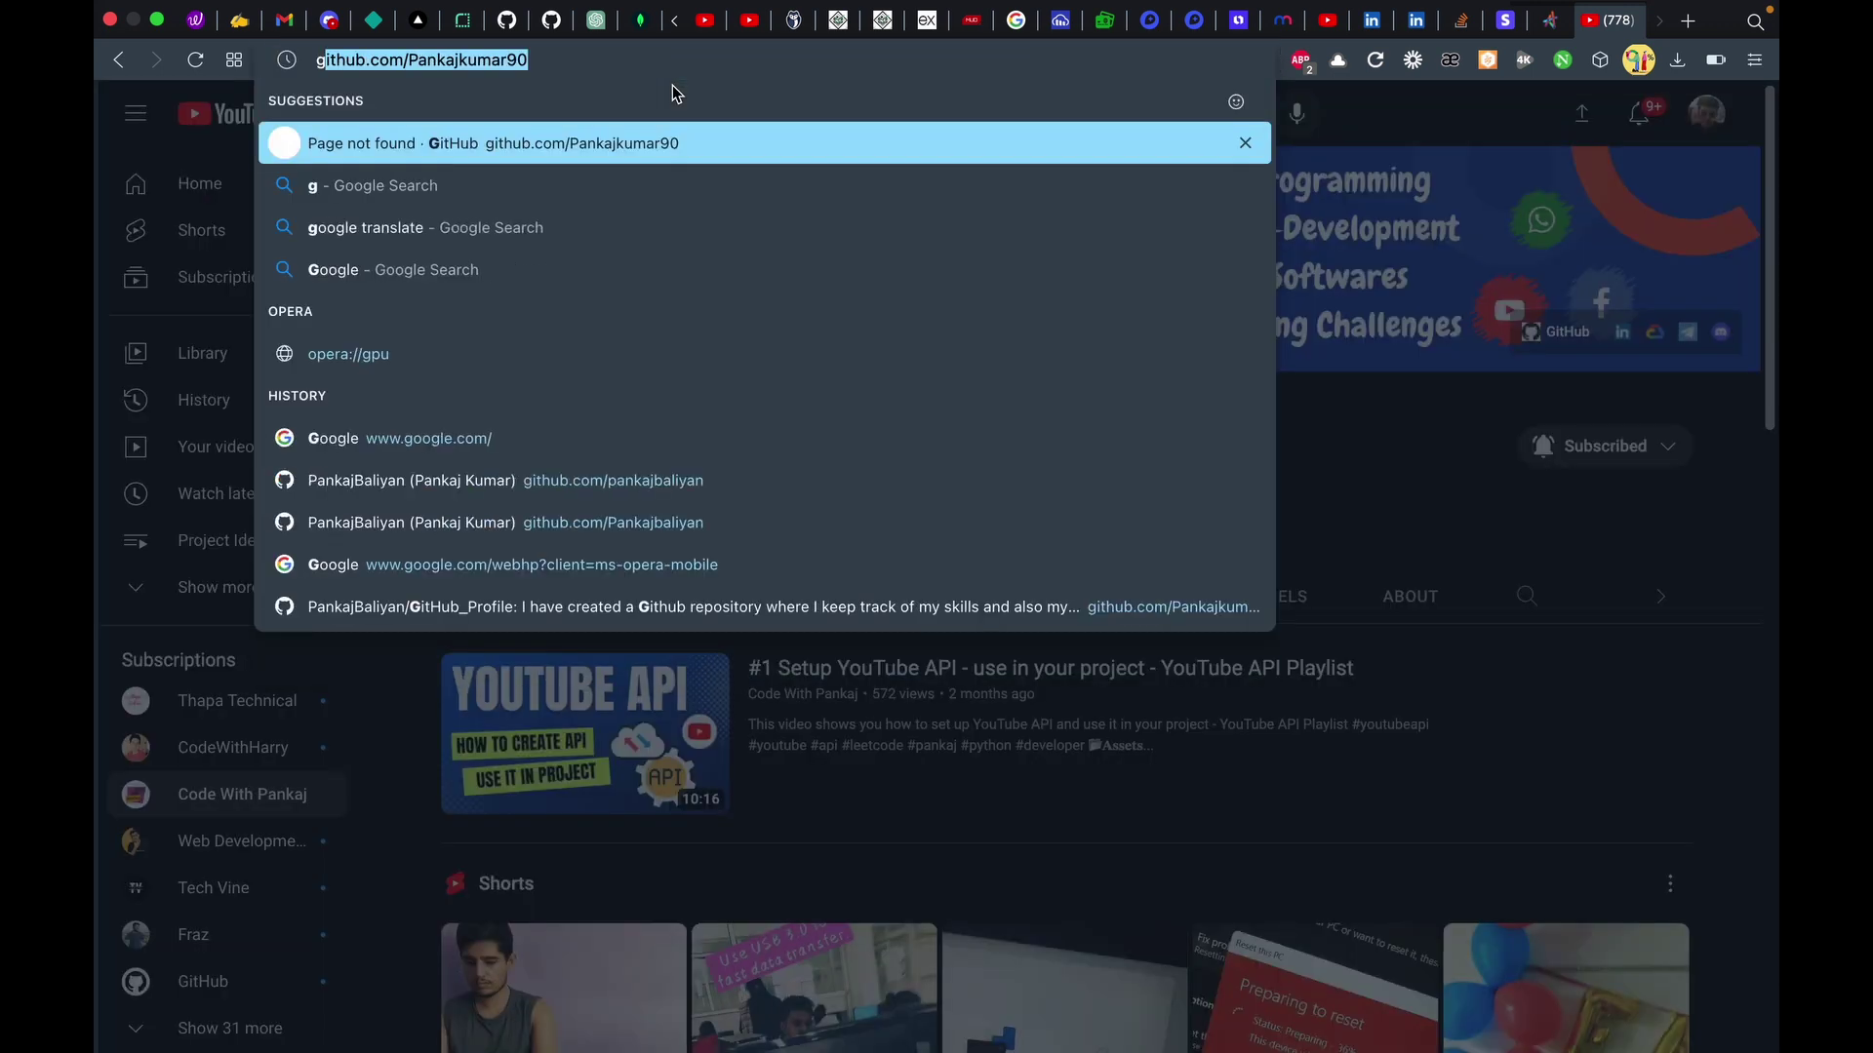
pyautogui.write('ithub.co')
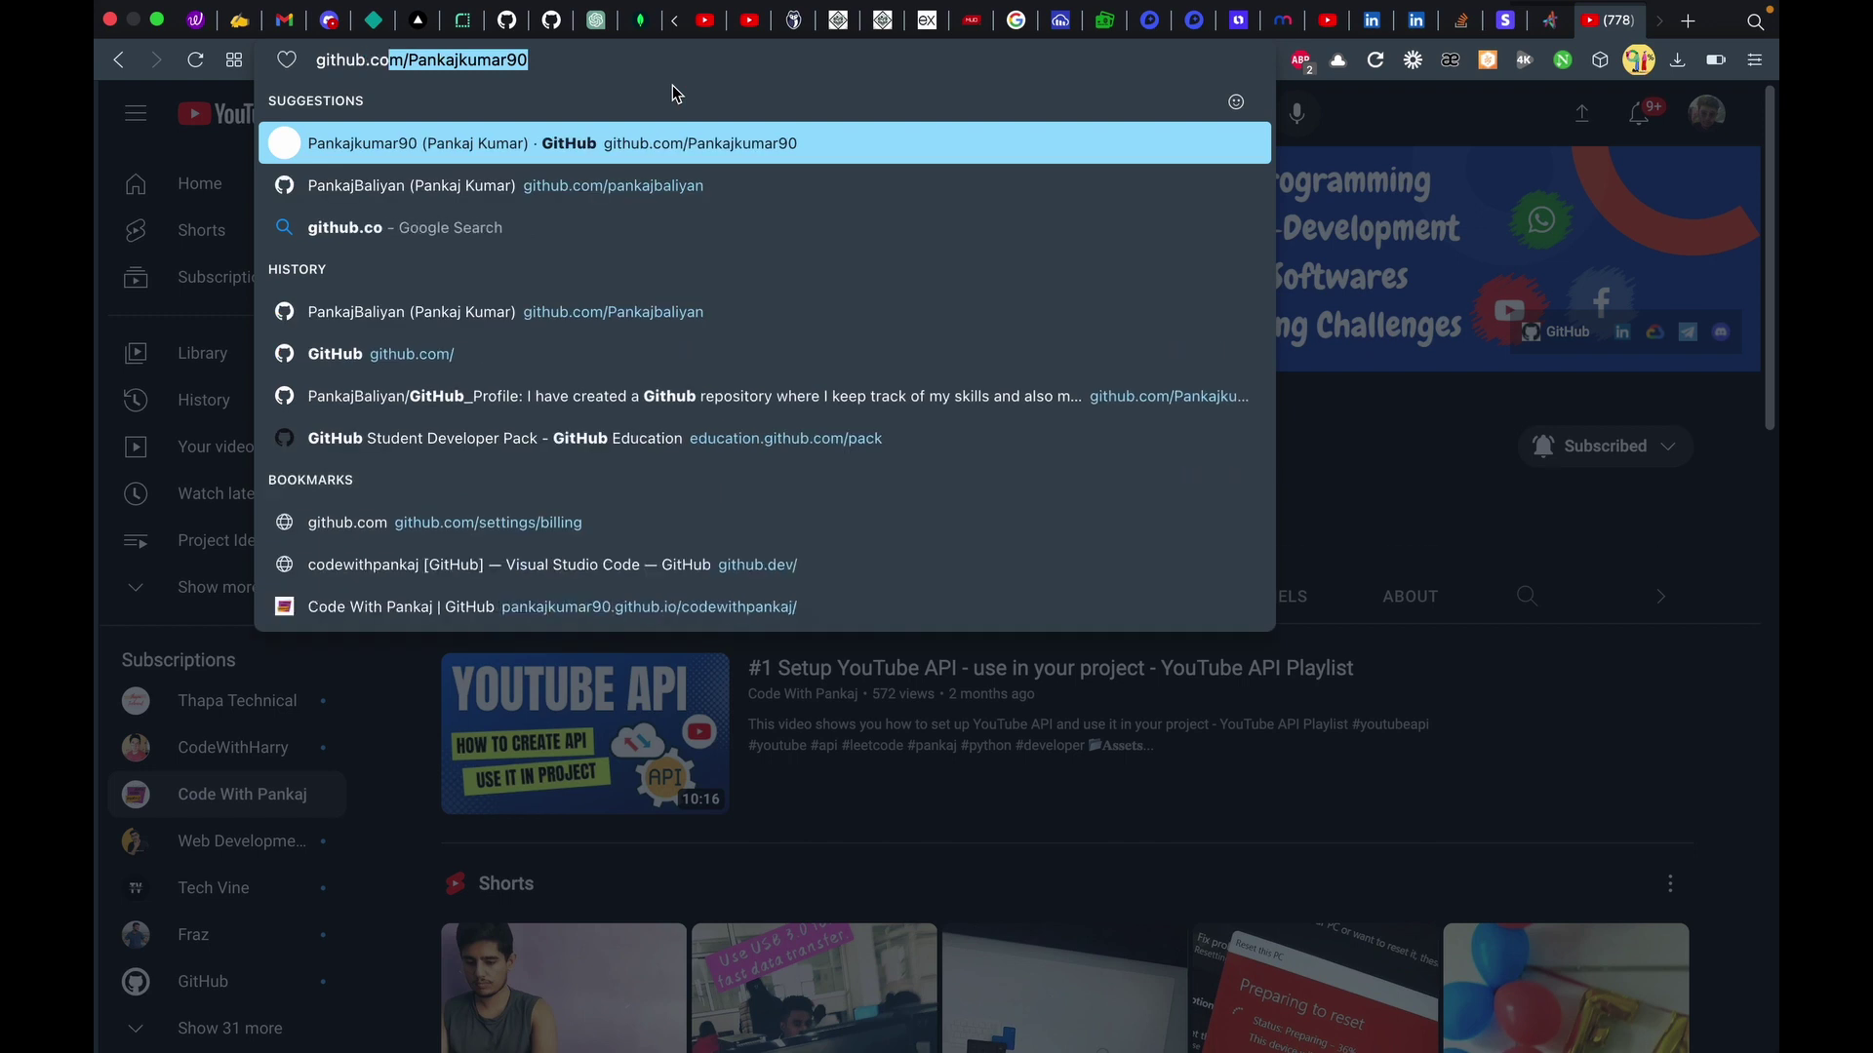
pyautogui.write('m/pan')
pyautogui.press('Escape')
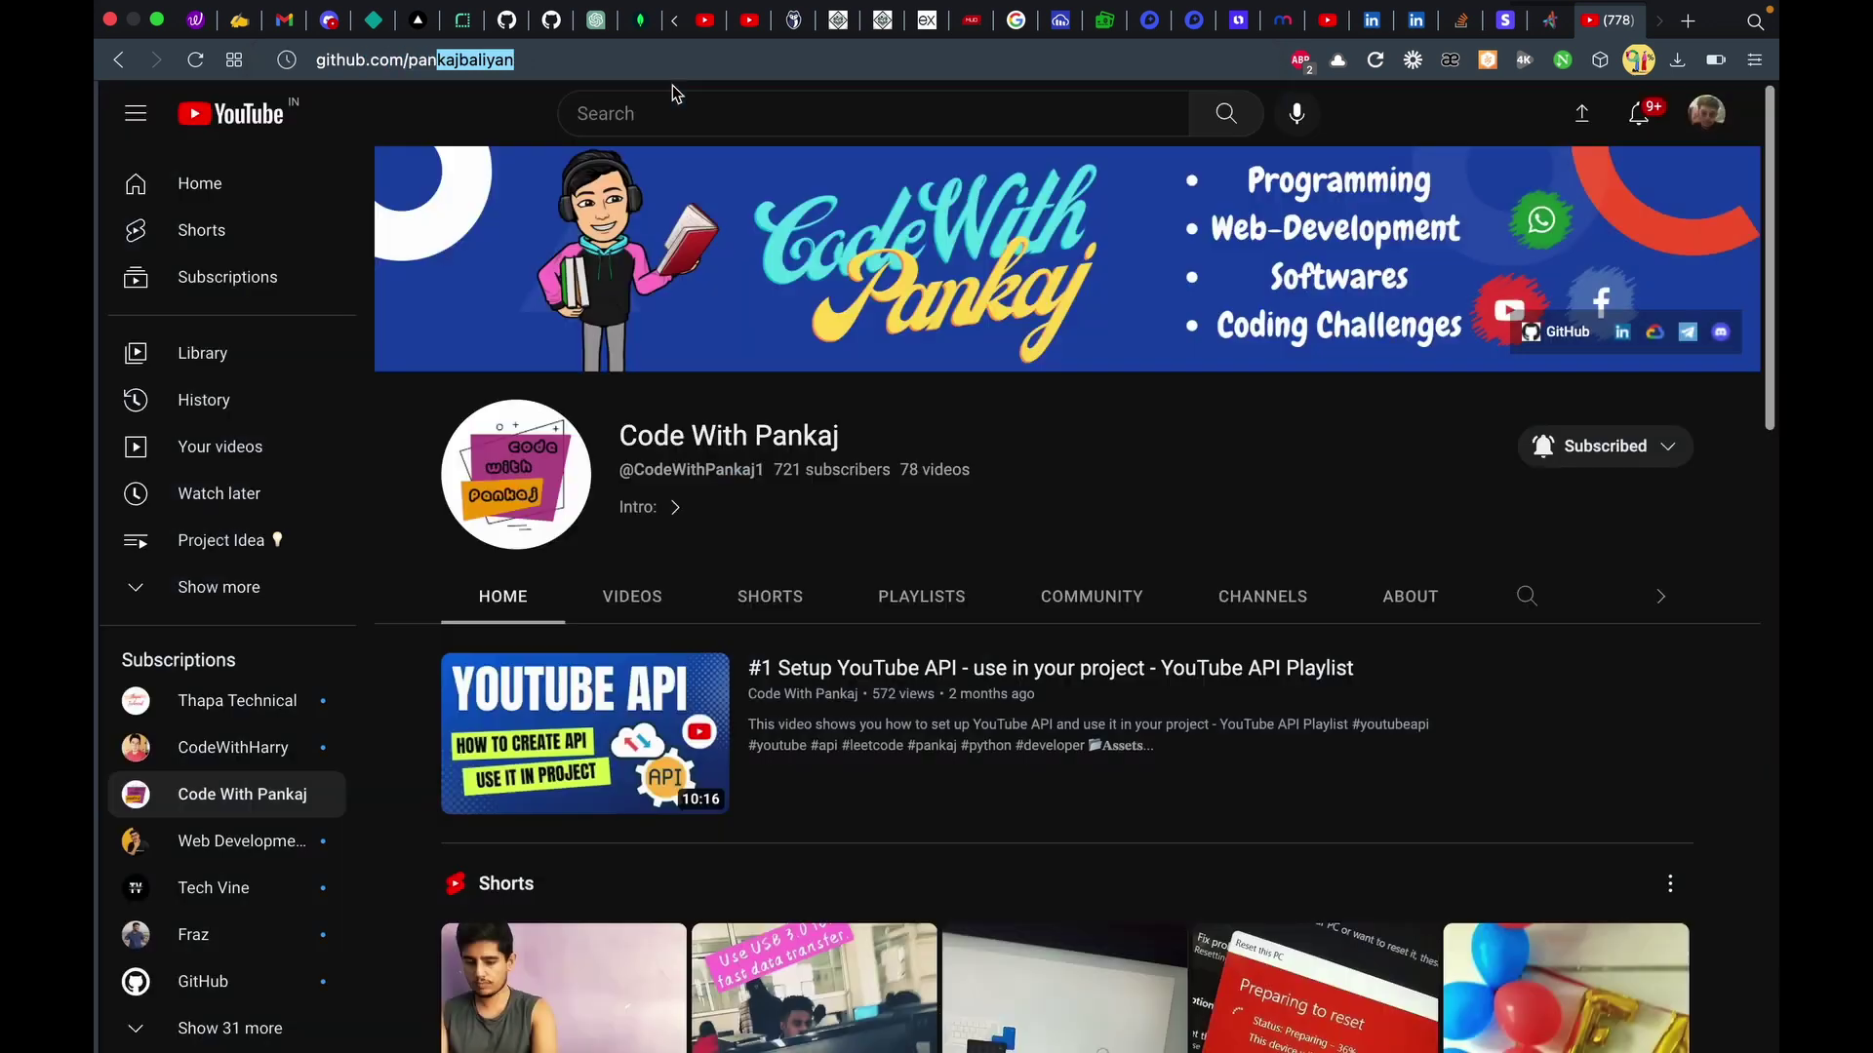
pyautogui.press('Return')
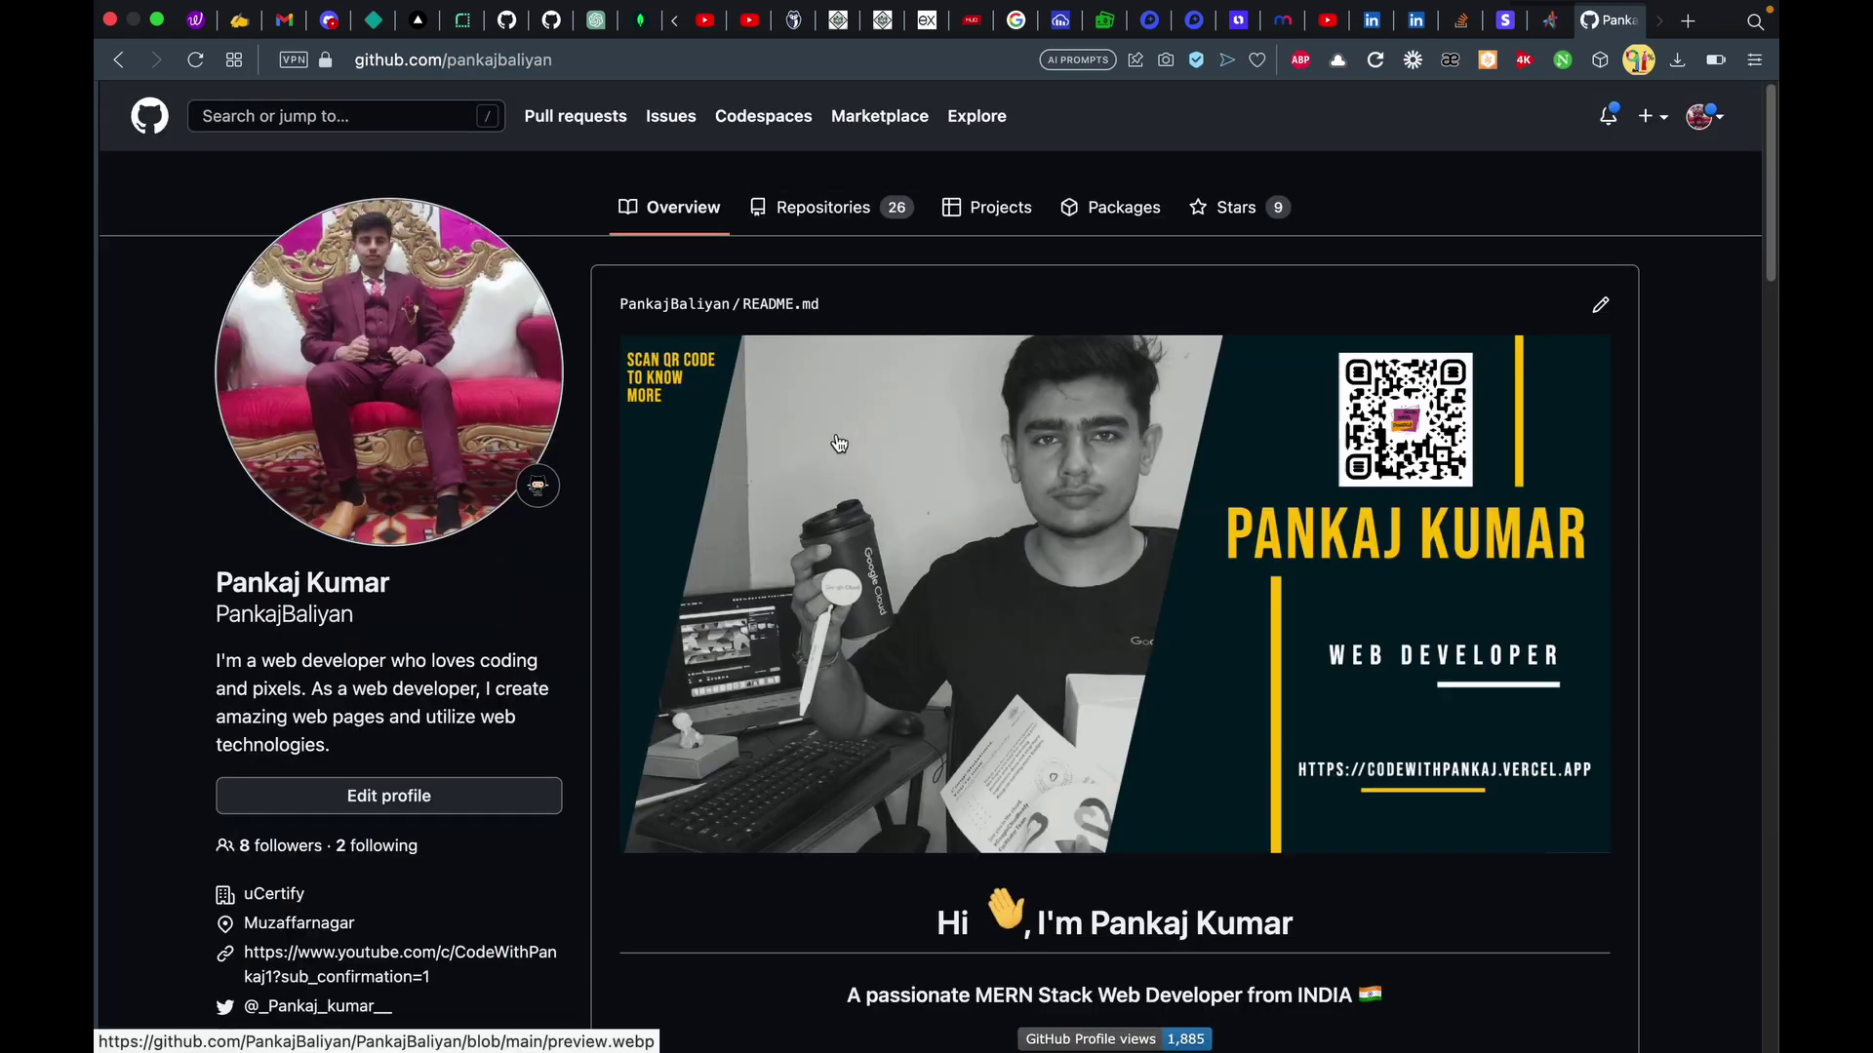
pyautogui.scroll(-3, 838, 444)
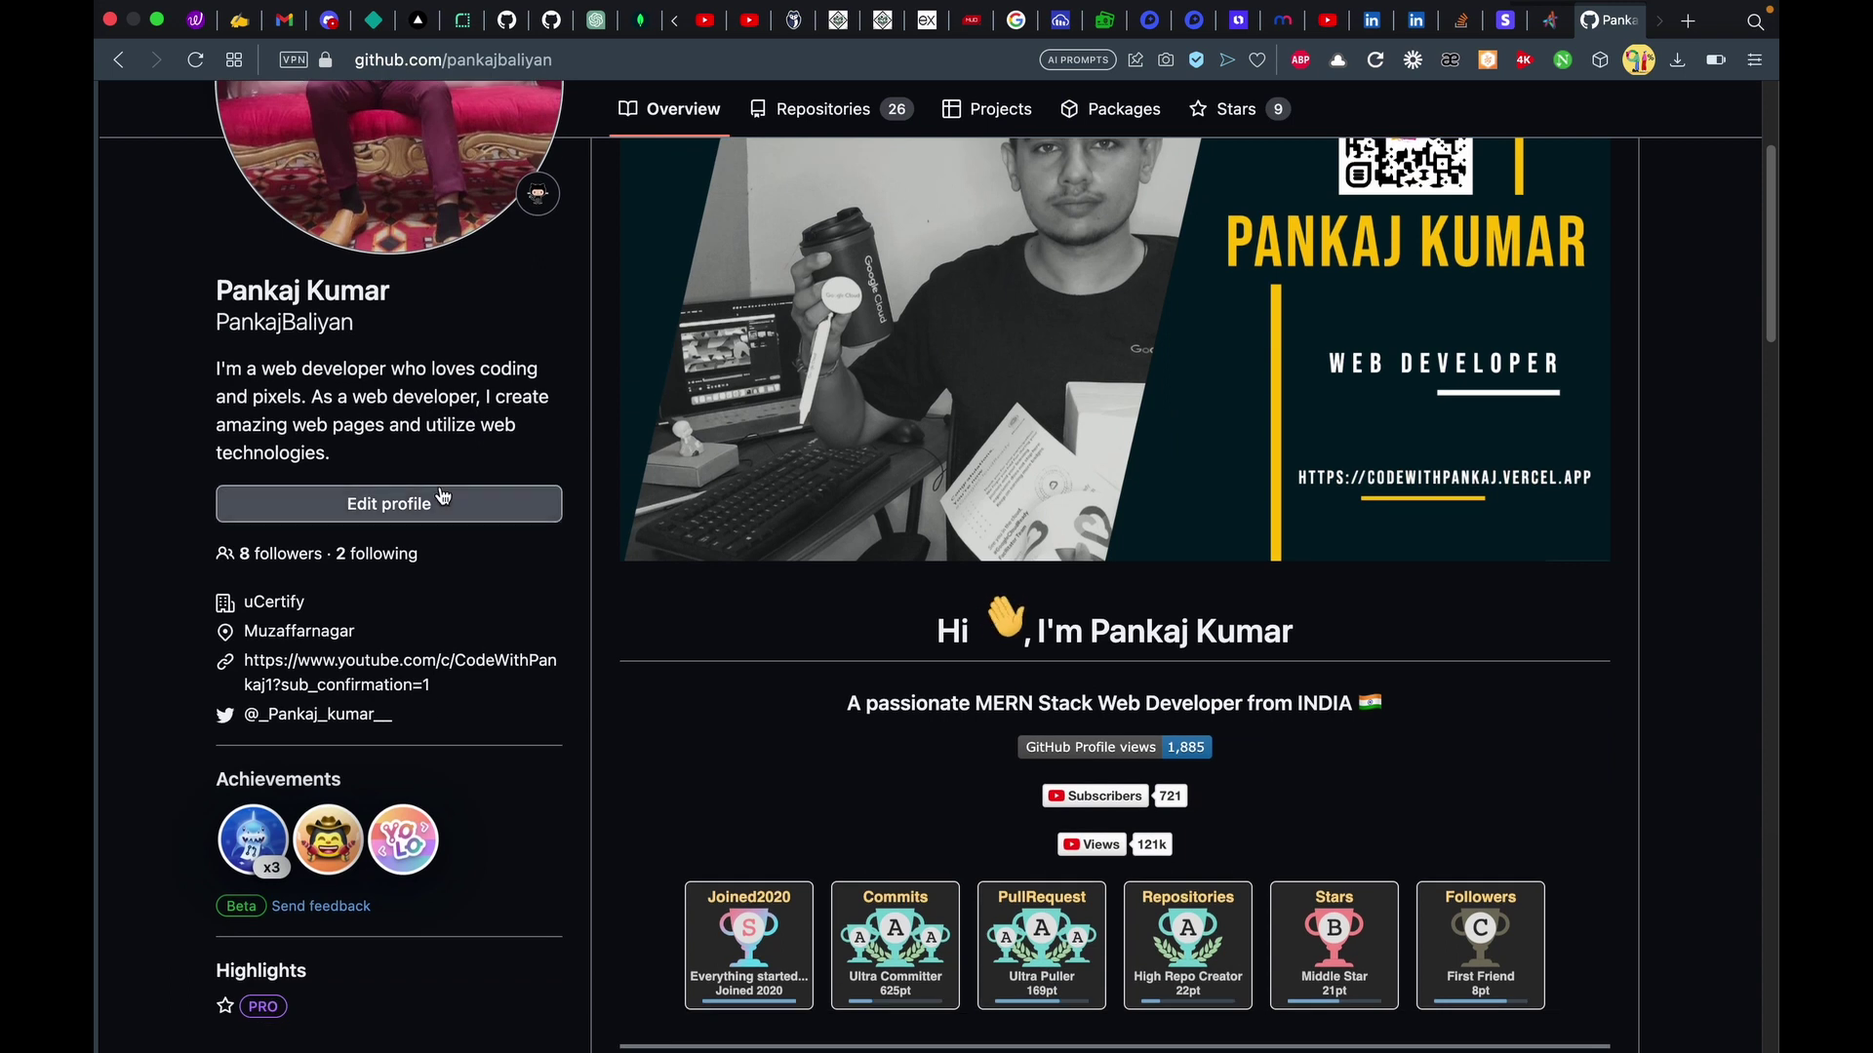
pyautogui.scroll(3, 491, 491)
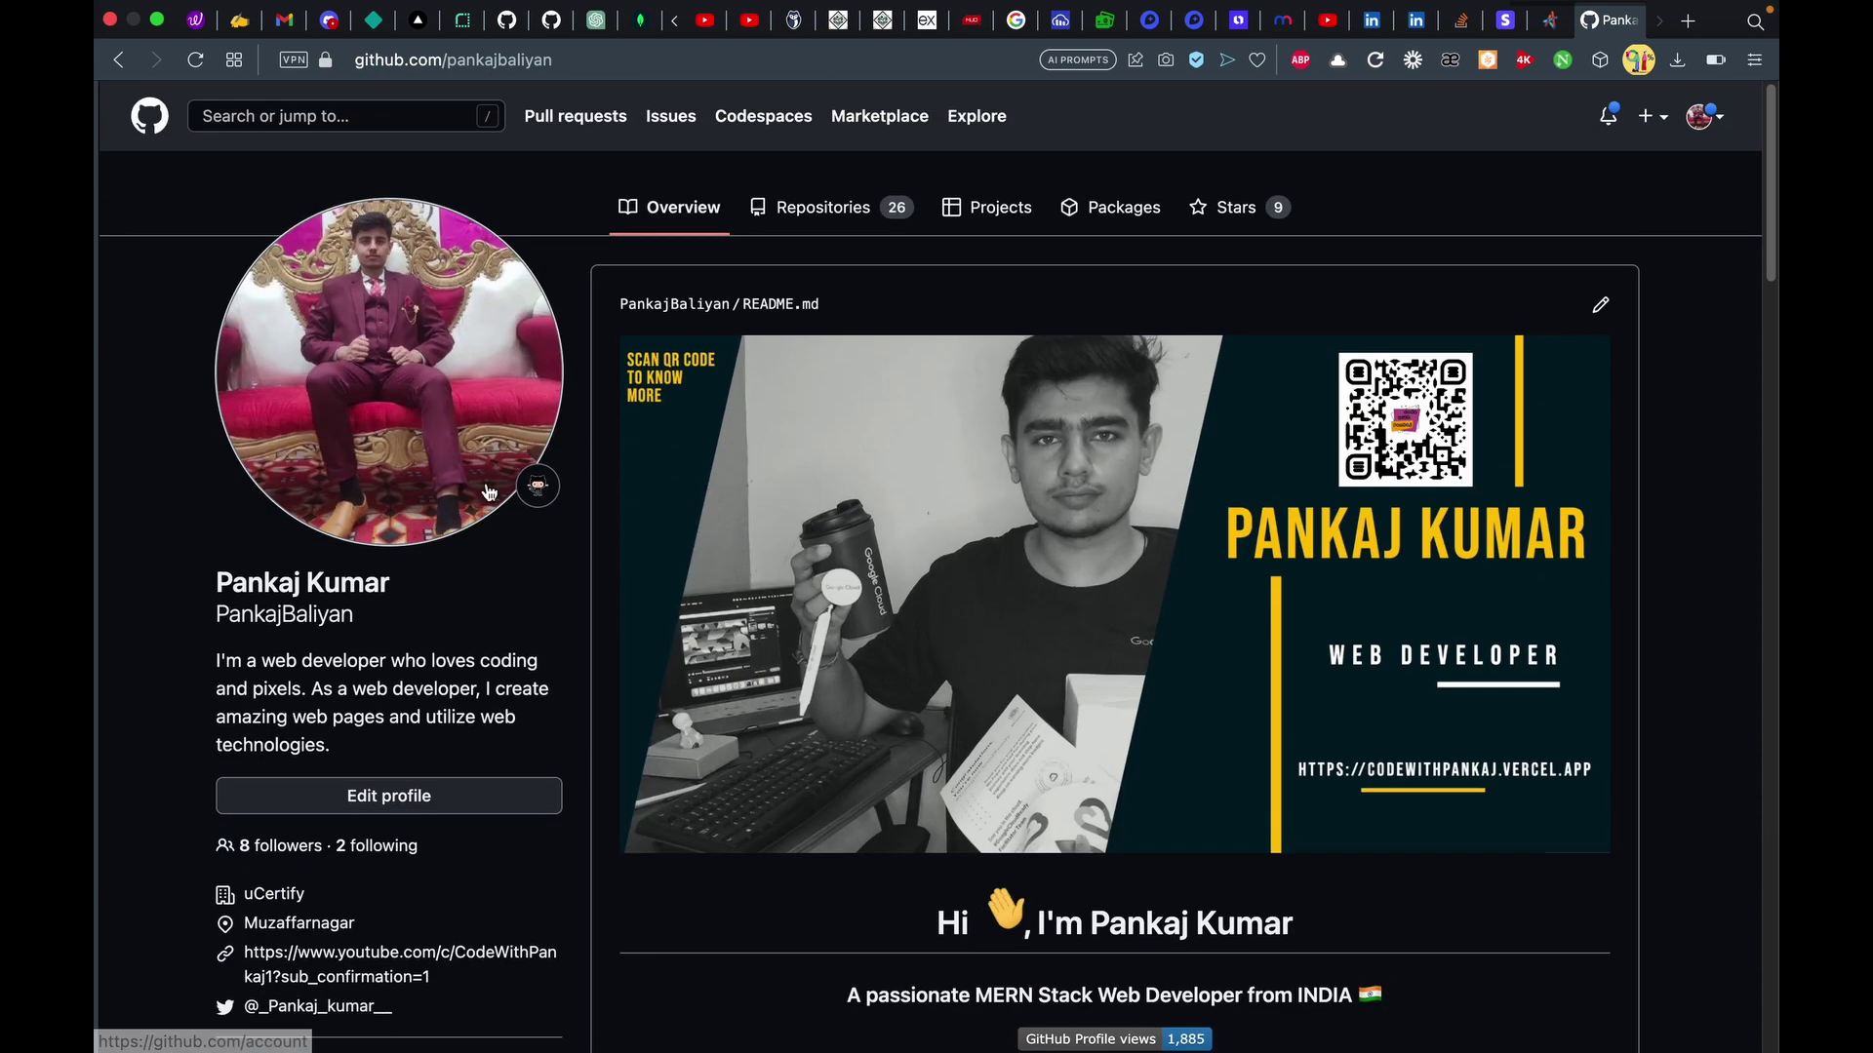
# Step: Open the Staysense repository from the Repositories list and review its folders and files
pyautogui.click(843, 222)
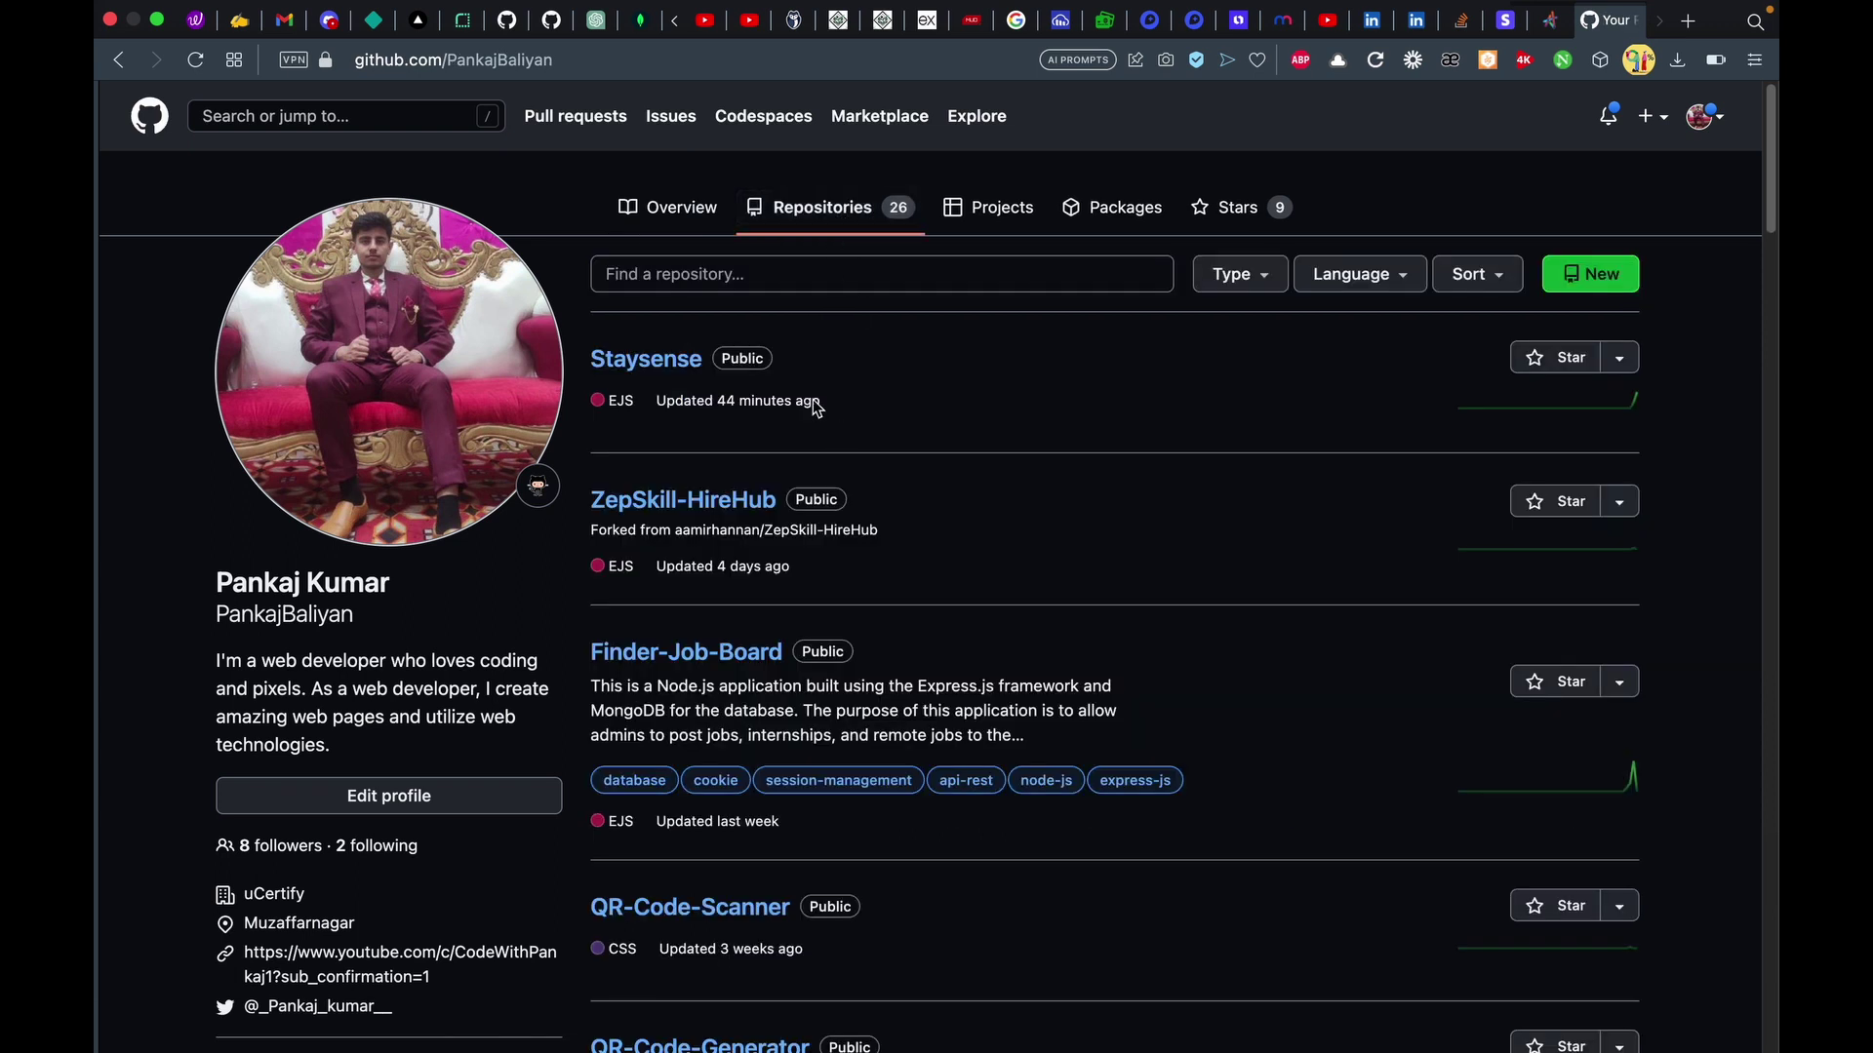
pyautogui.click(641, 364)
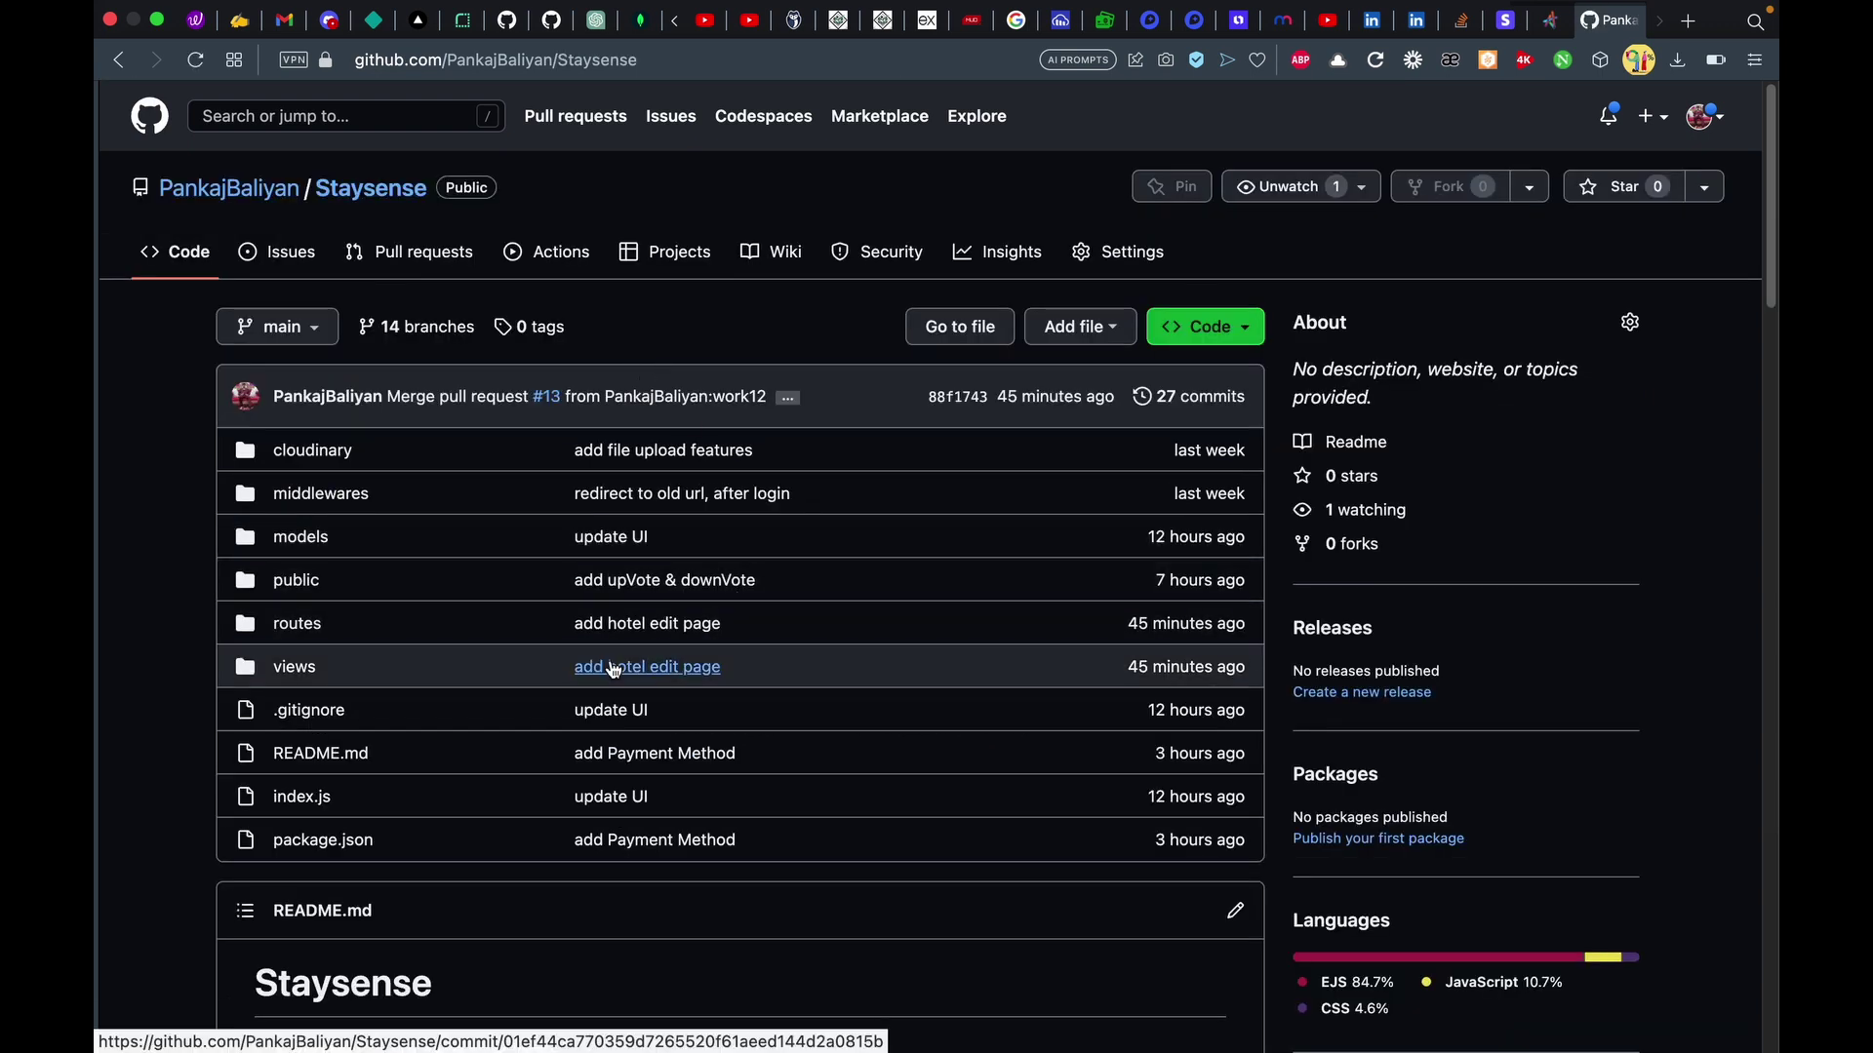
pyautogui.press('super+Tab')
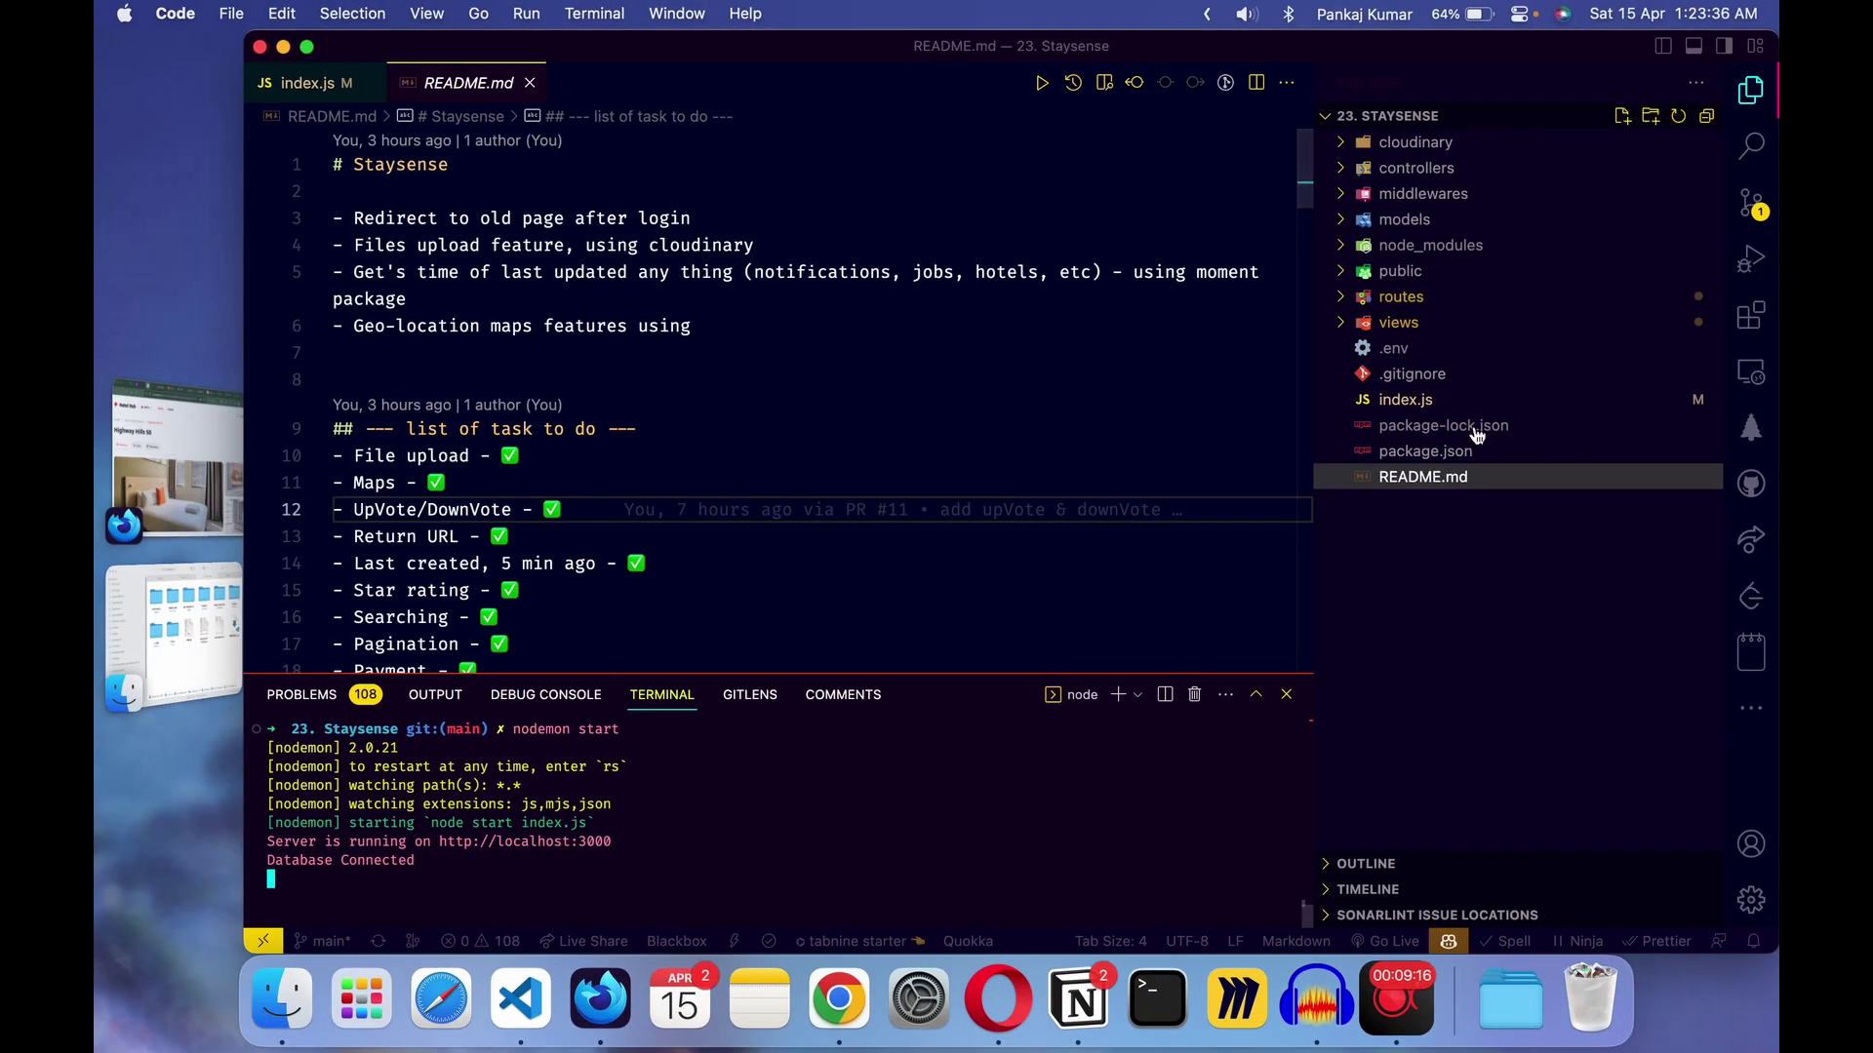
pyautogui.press('super+Tab')
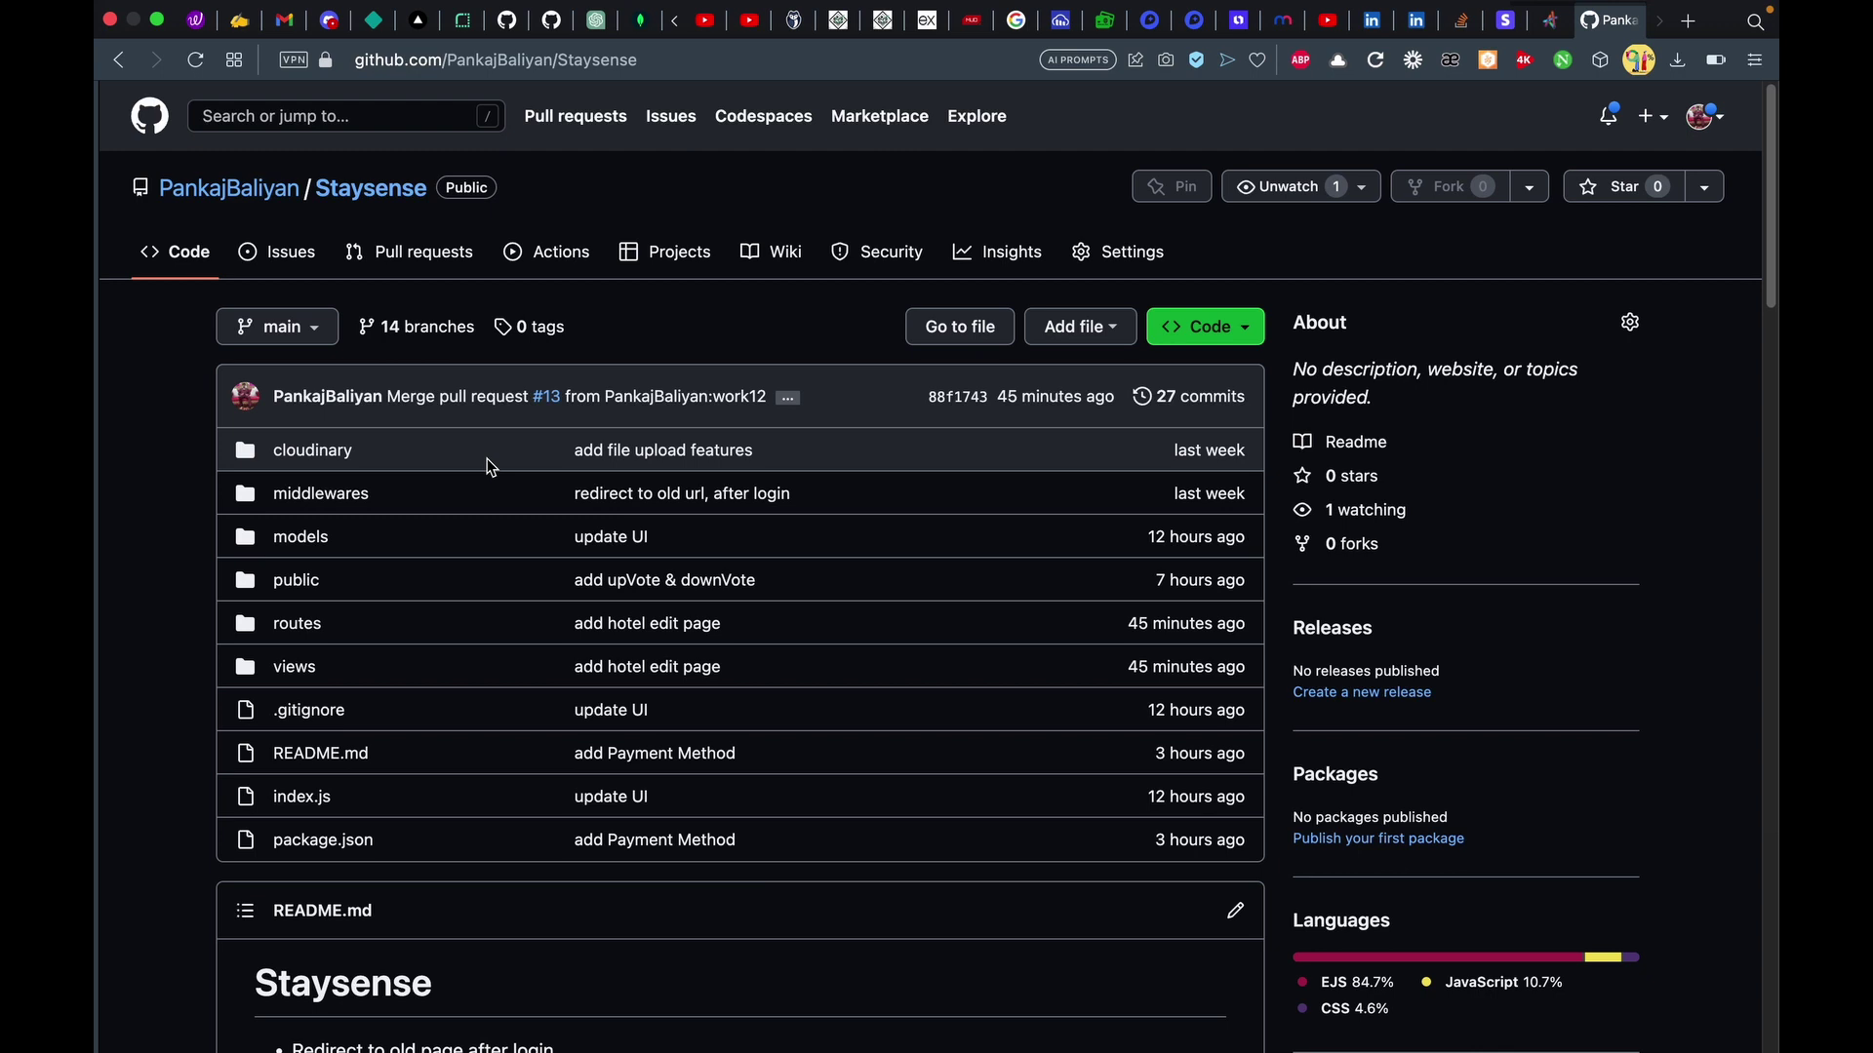
pyautogui.scroll(-5, 561, 802)
pyautogui.scroll(5, 560, 794)
# Step: Run a Google search for 'render' in a new tab
pyautogui.click(1691, 29)
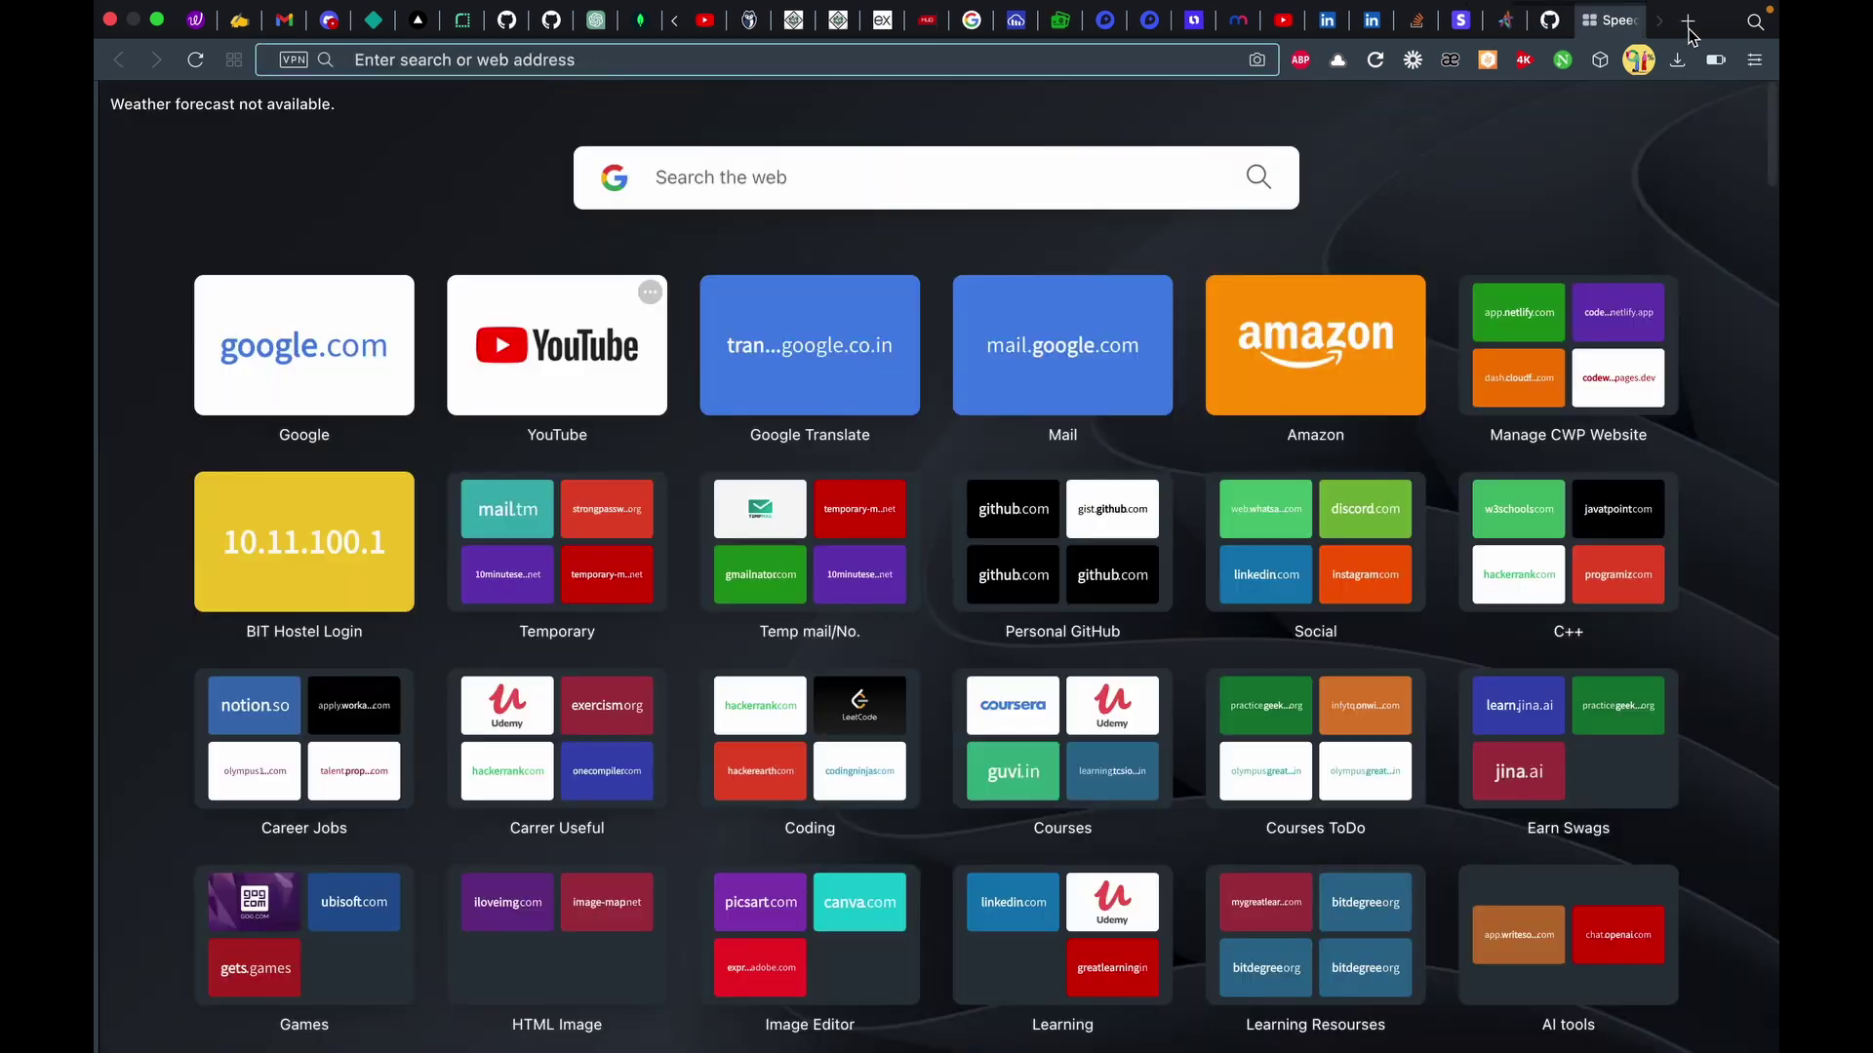
pyautogui.write('reander')
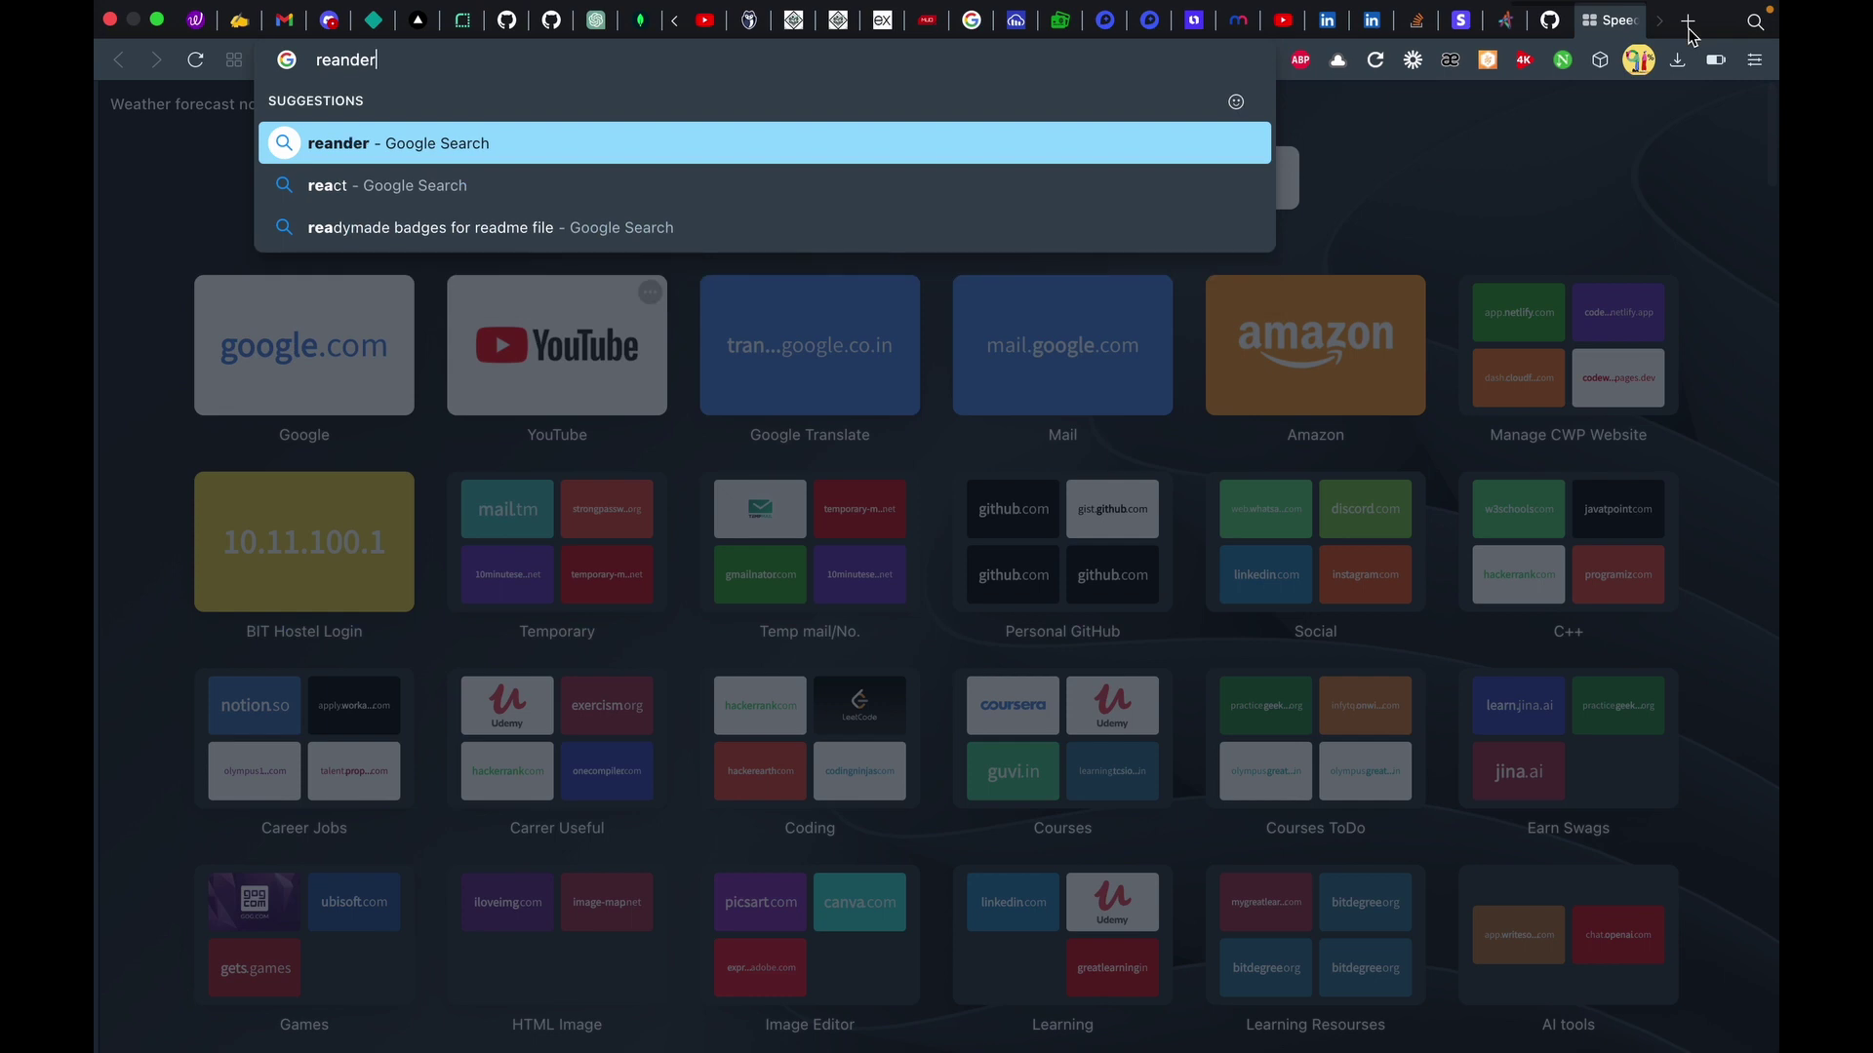
pyautogui.press('BackSpace')
pyautogui.press('BackSpace')
pyautogui.press('BackSpace')
pyautogui.write('nd')
pyautogui.press('Return')
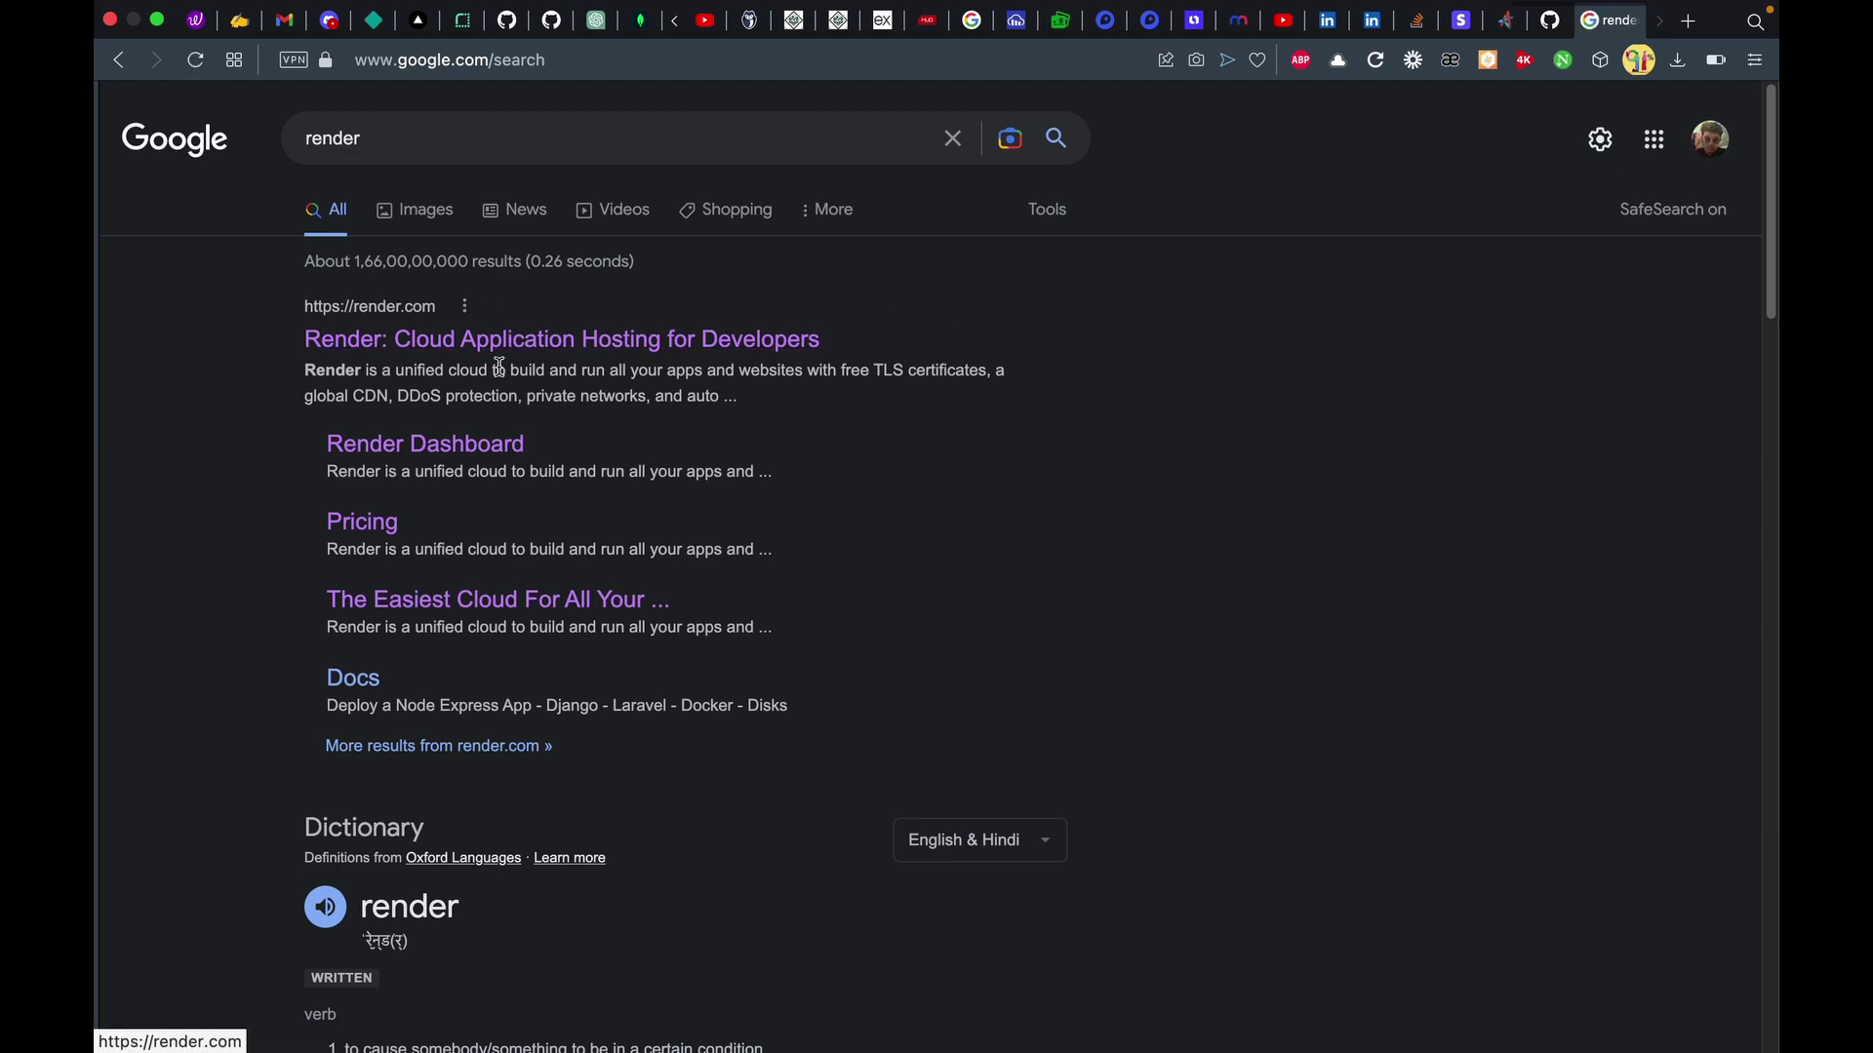
# Step: Open render.com from the results and sign in to the Render account
pyautogui.click(439, 349)
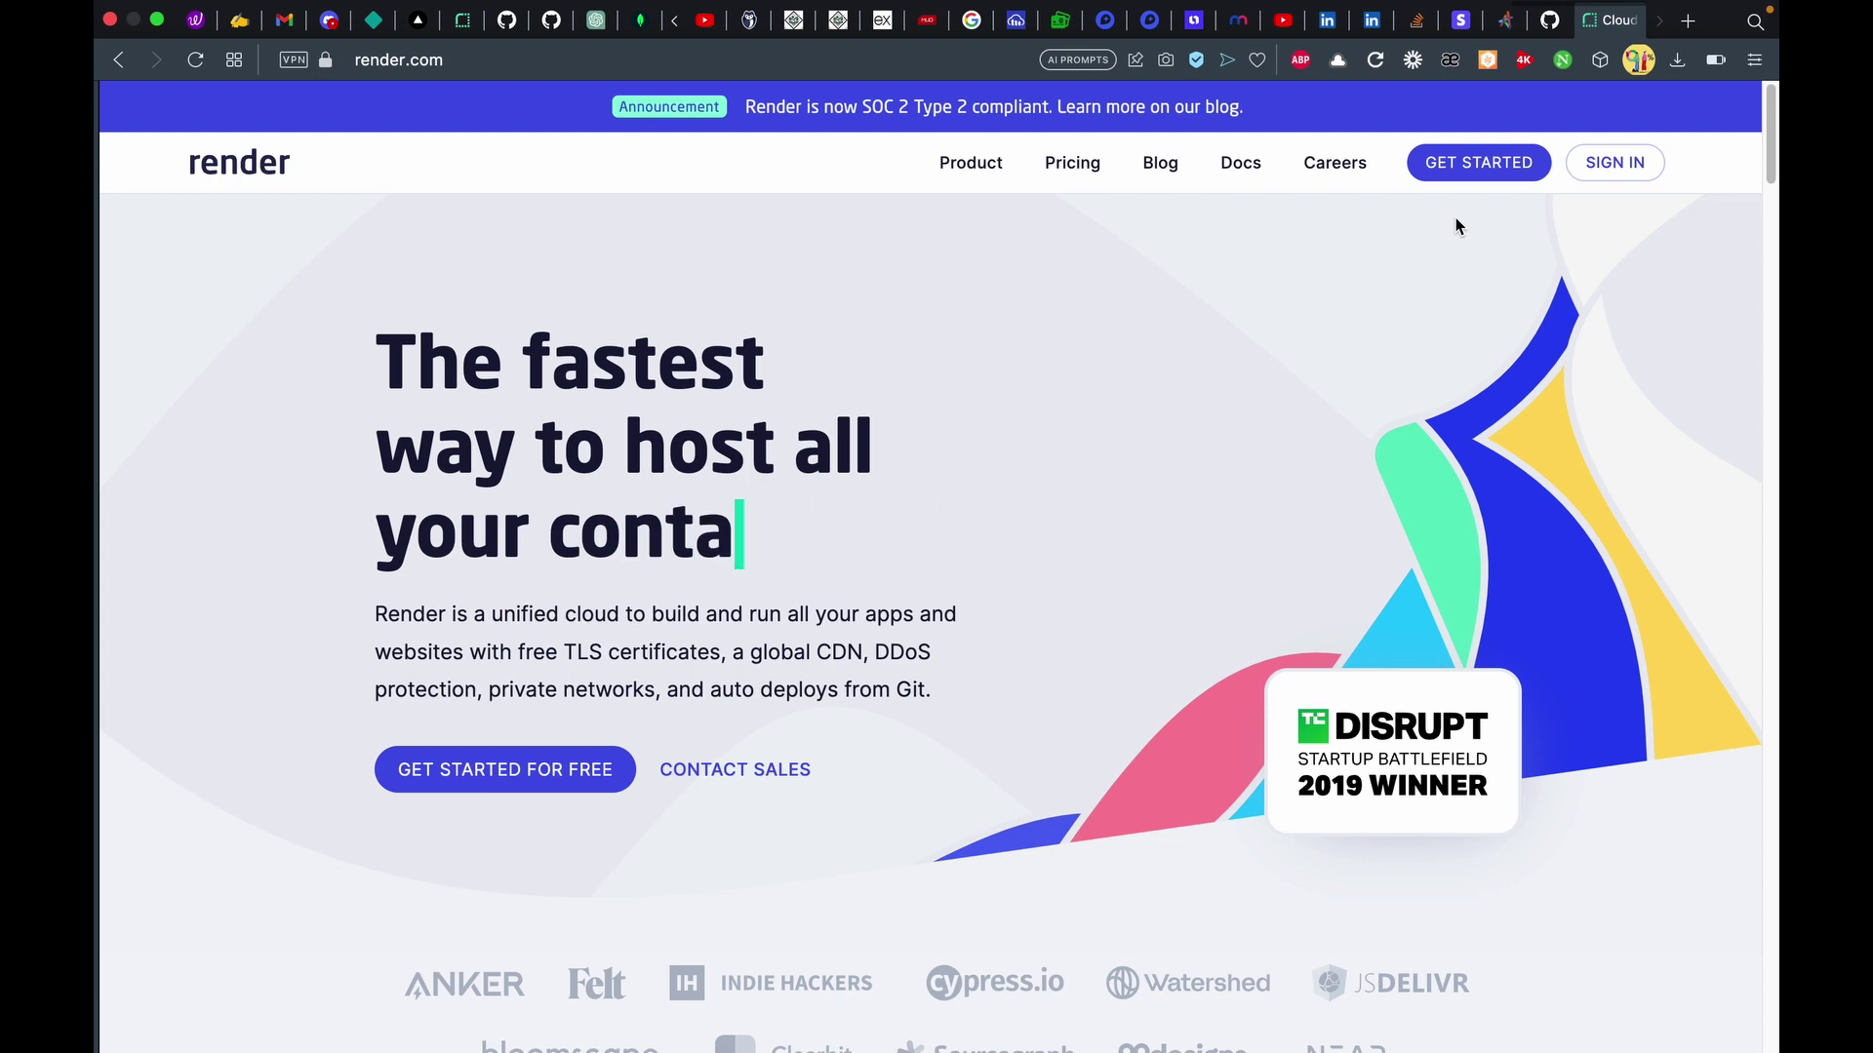
pyautogui.click(1615, 164)
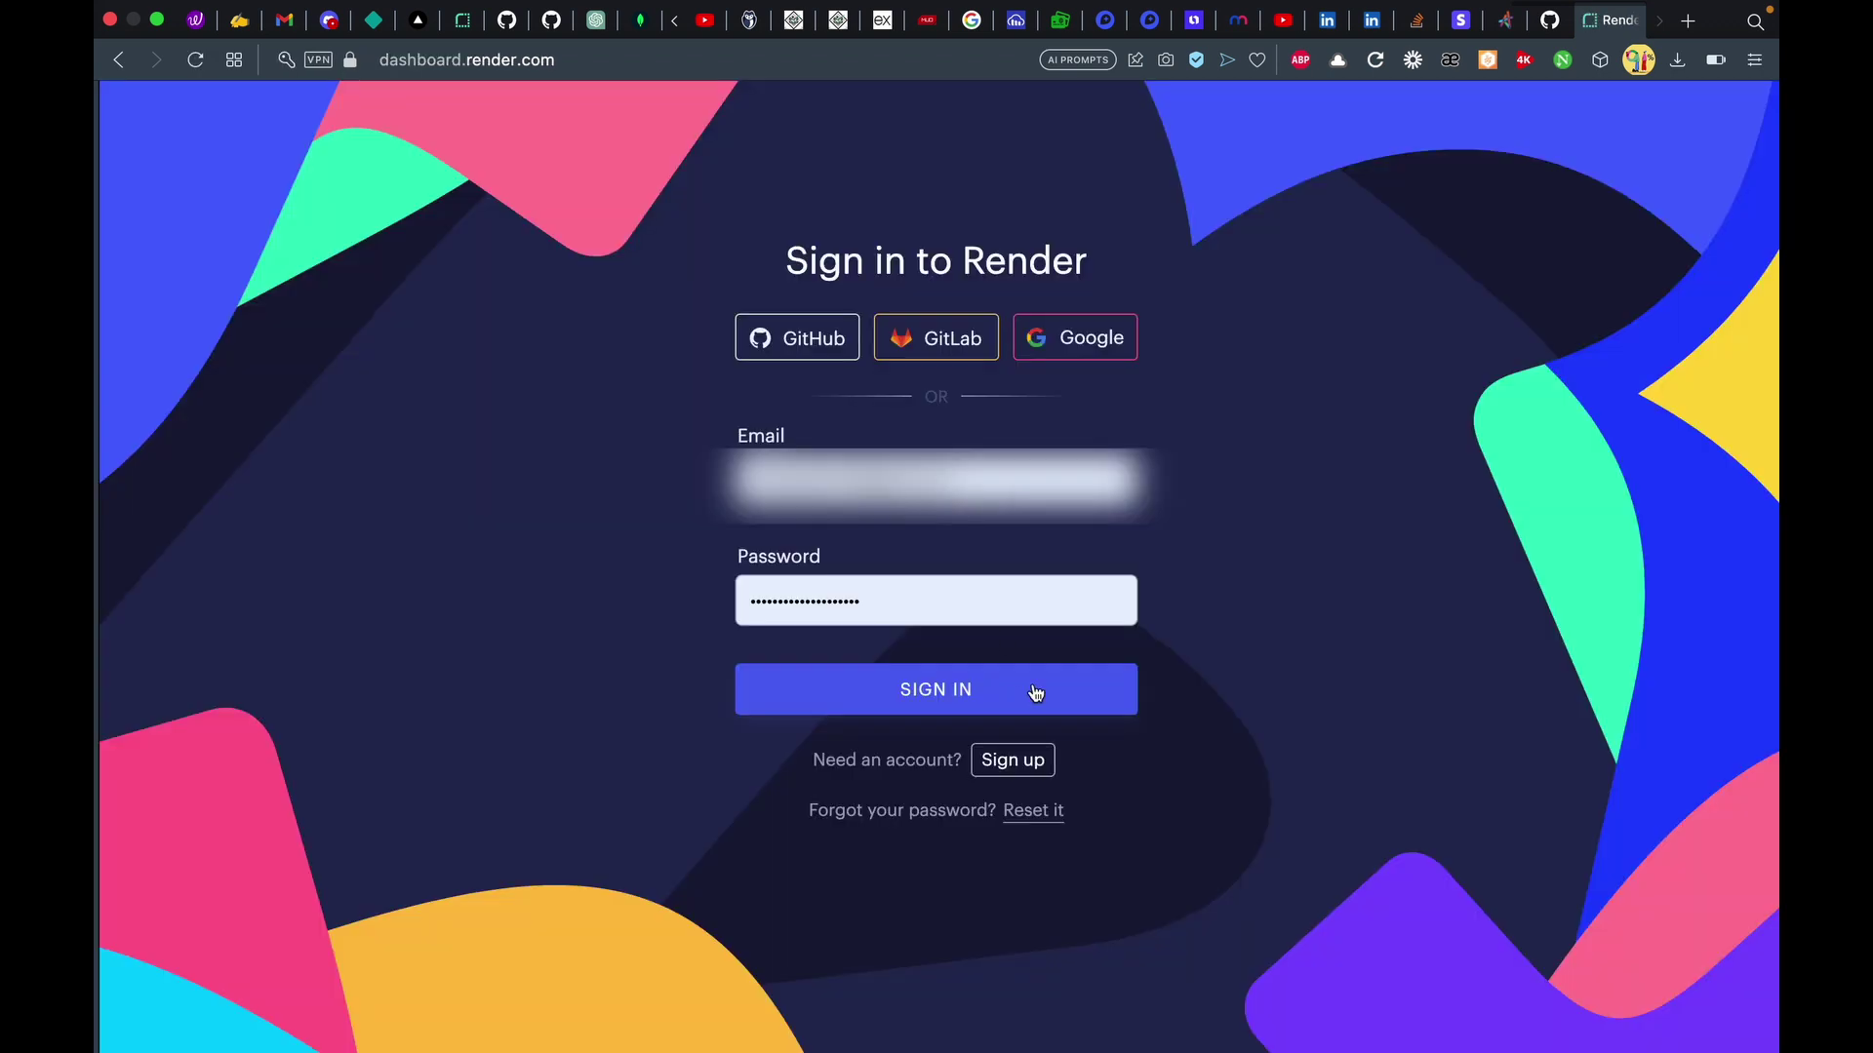
pyautogui.click(1034, 693)
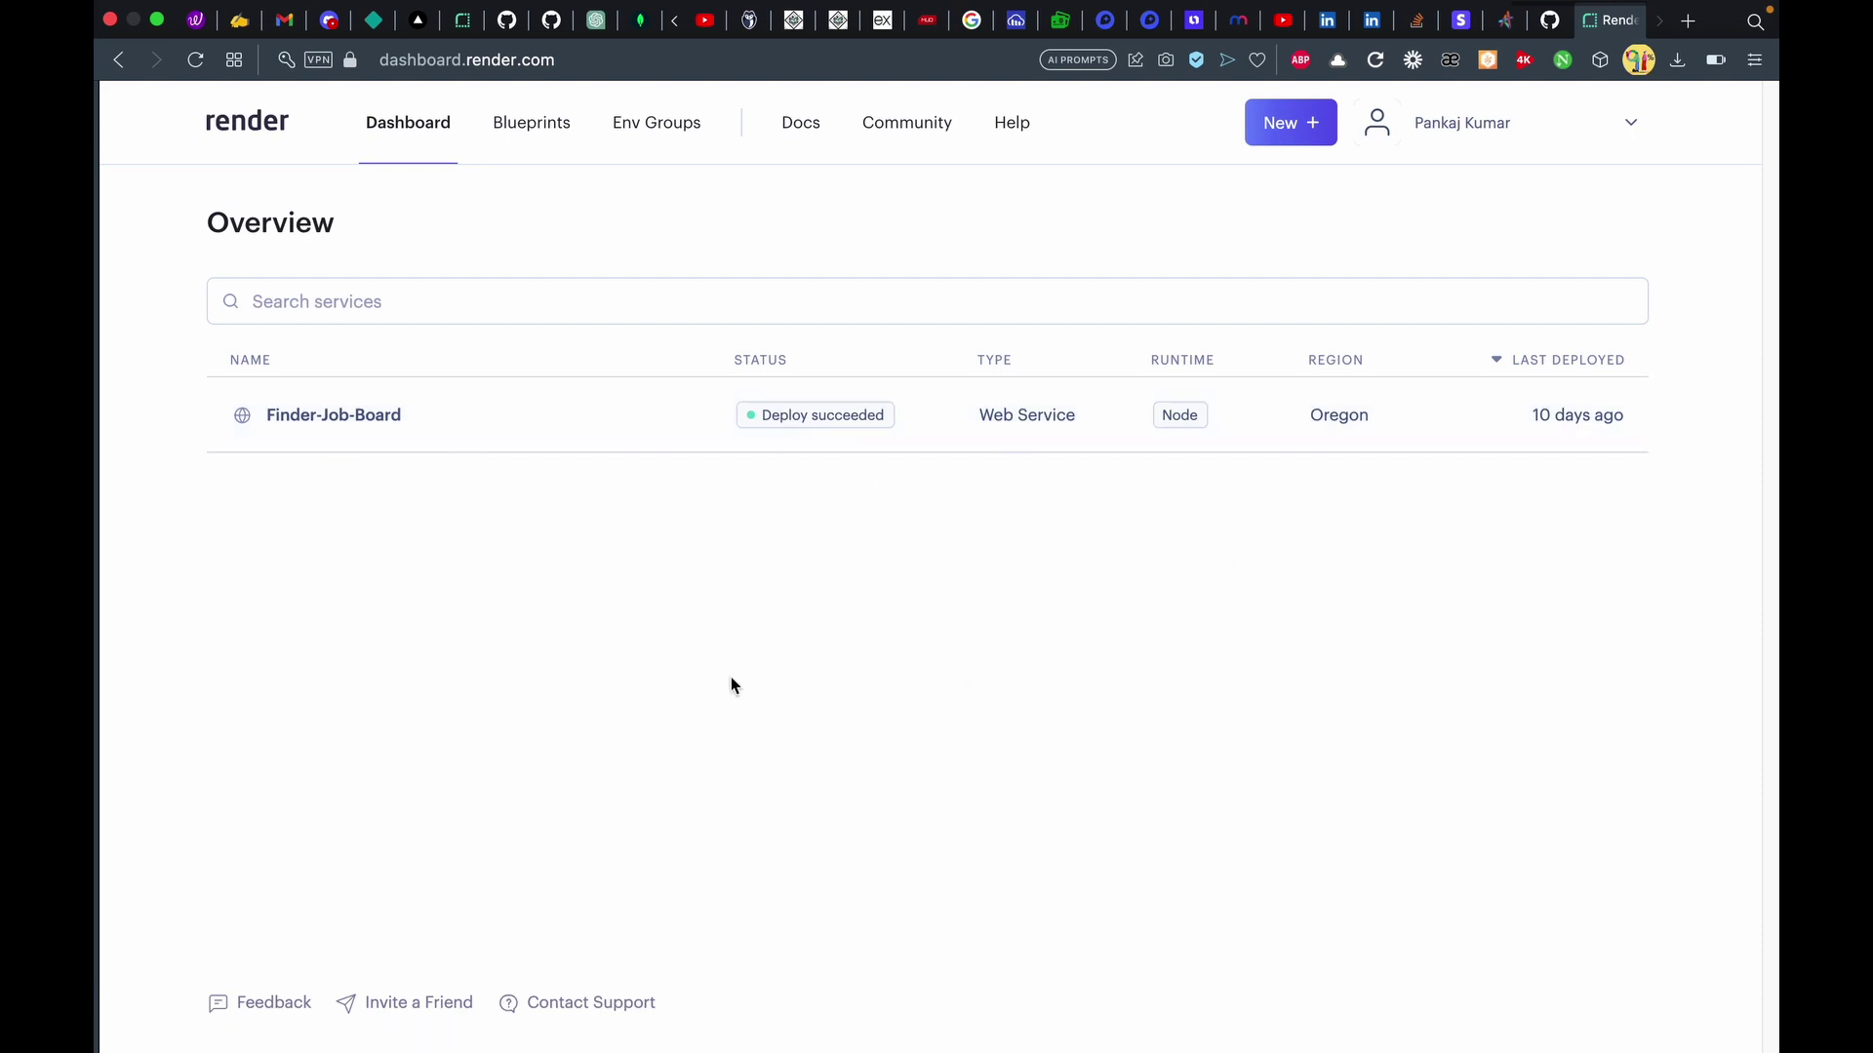
# Step: Start creating a new Web Service from Render's New menu
pyautogui.click(1301, 136)
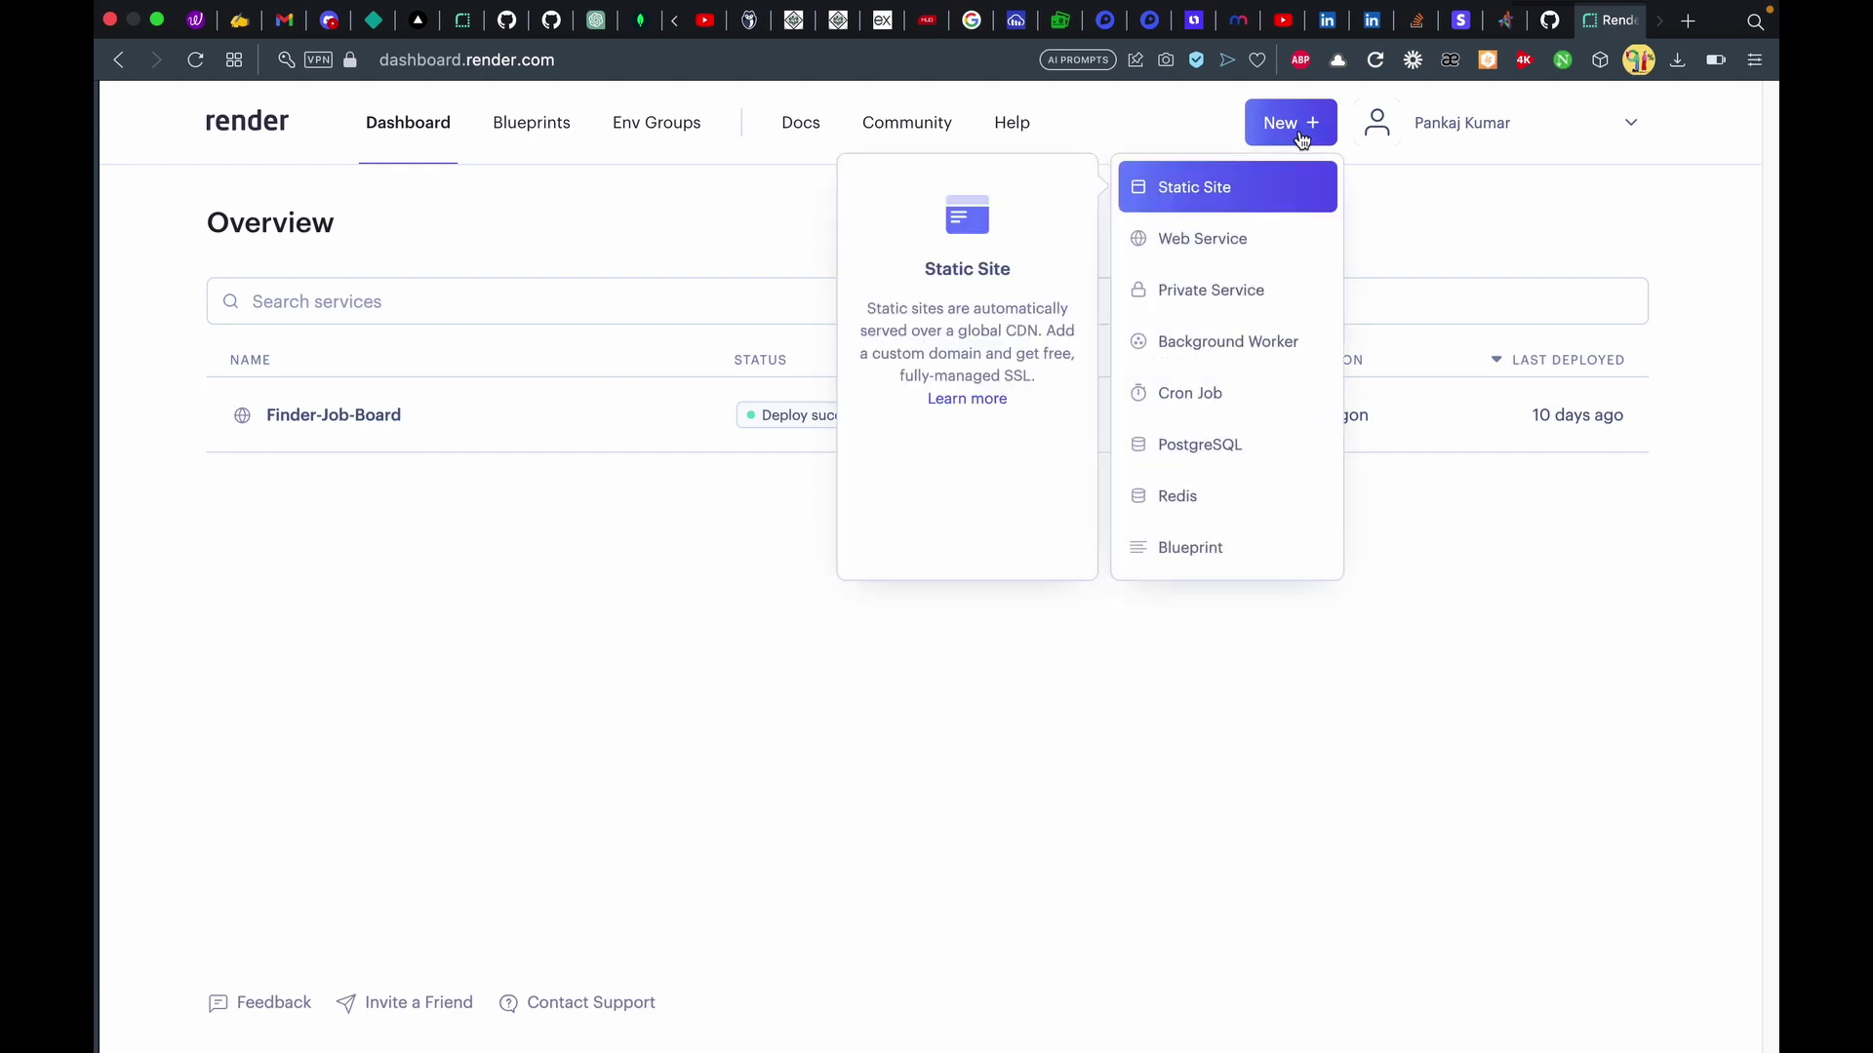
pyautogui.click(1301, 140)
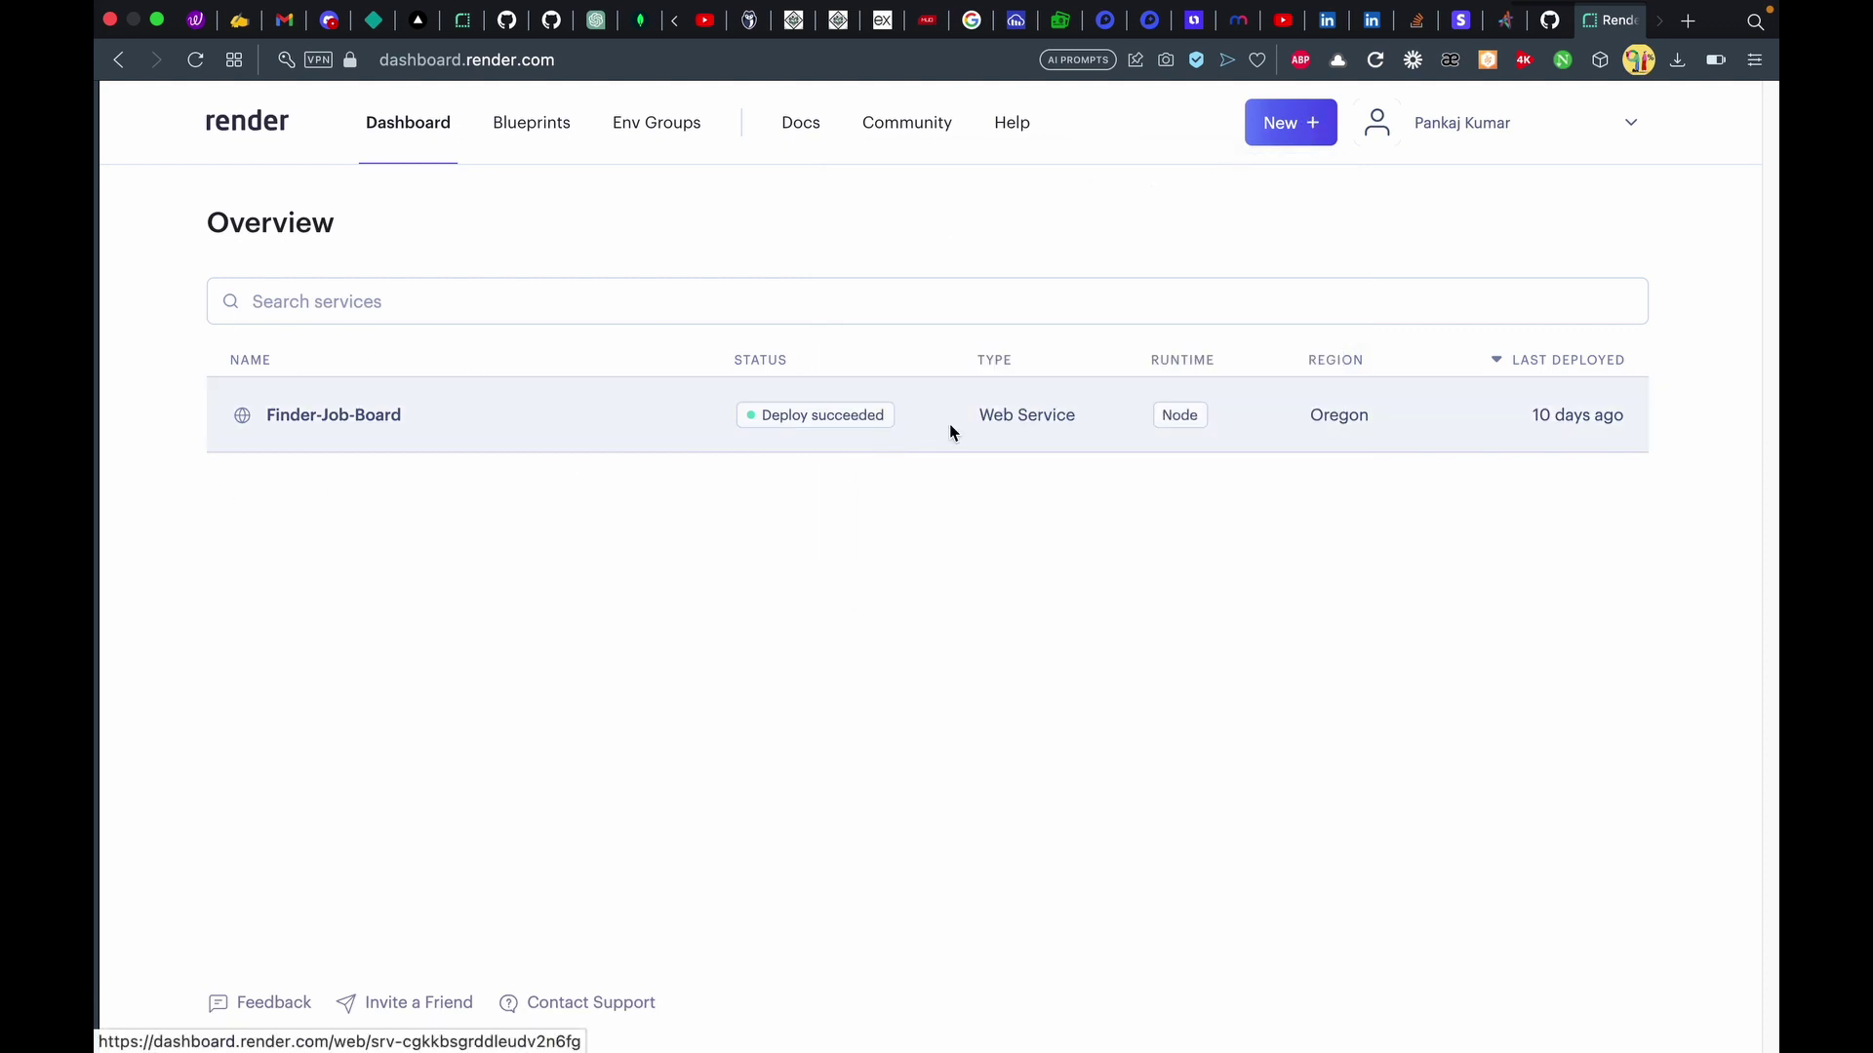
pyautogui.click(1304, 139)
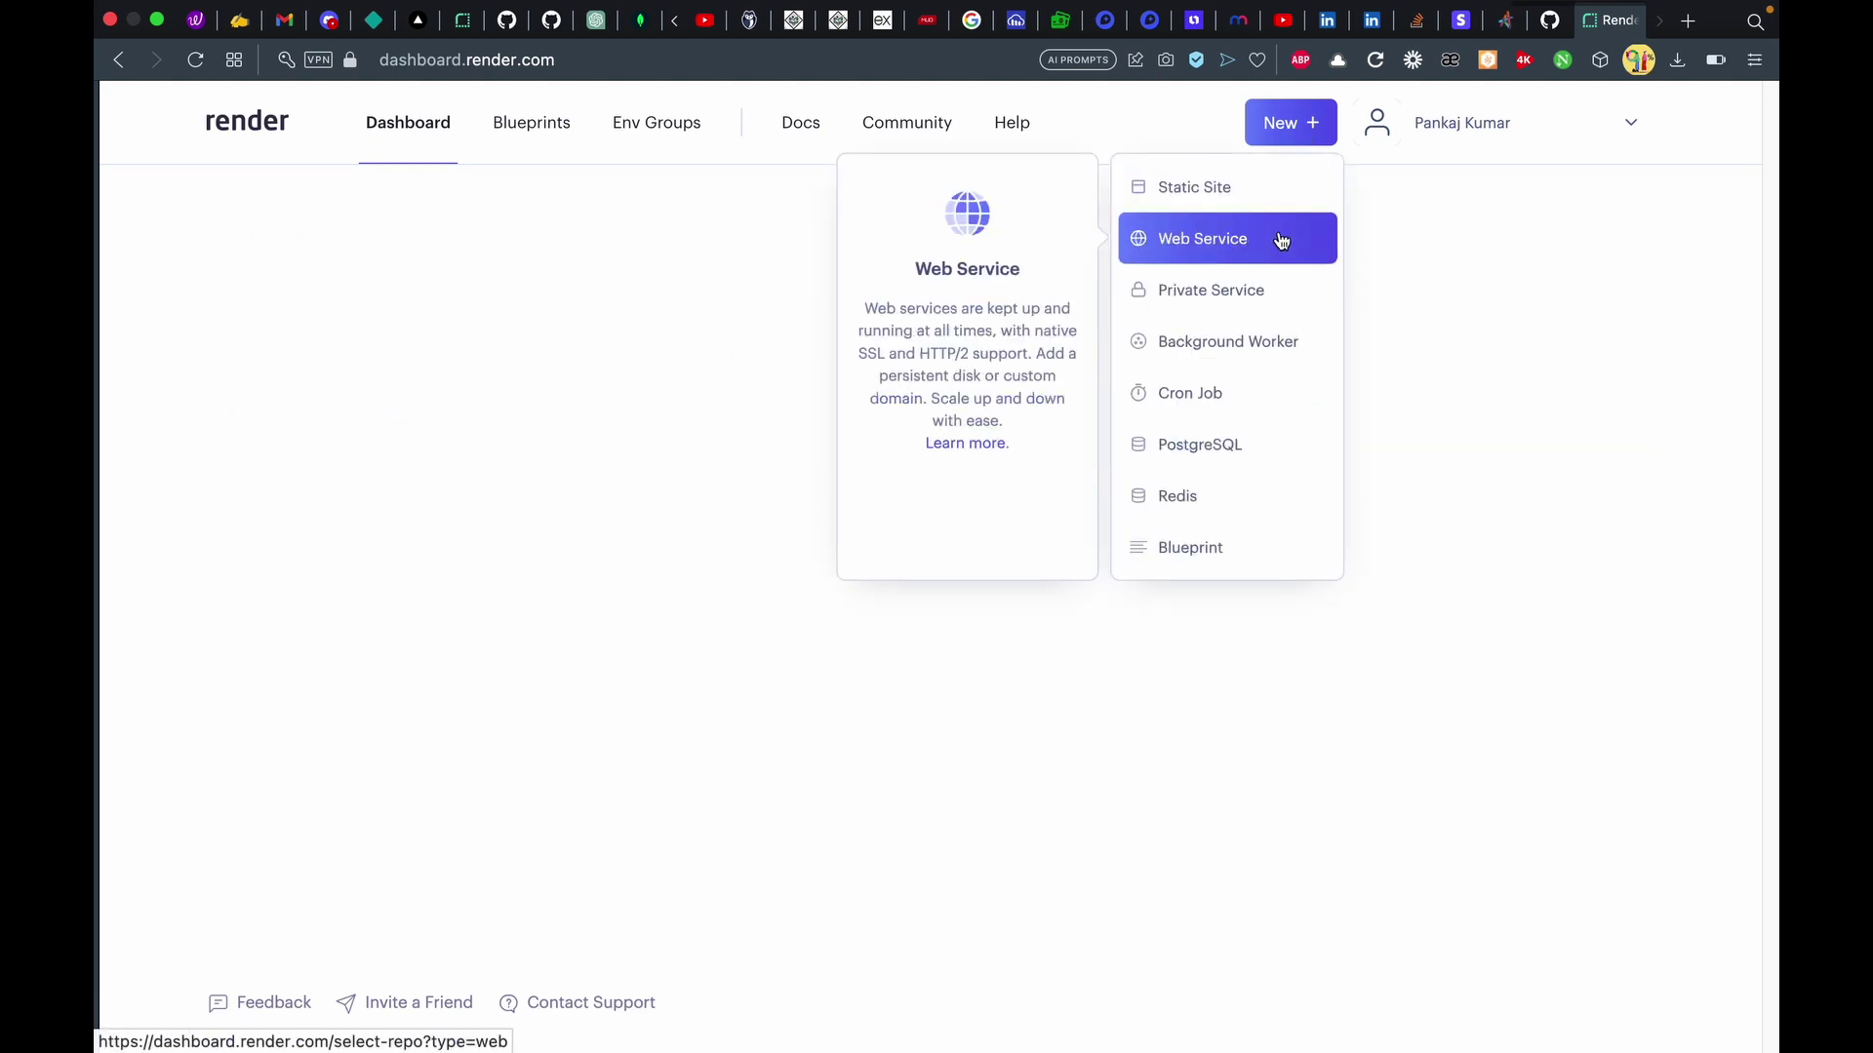
pyautogui.click(1298, 143)
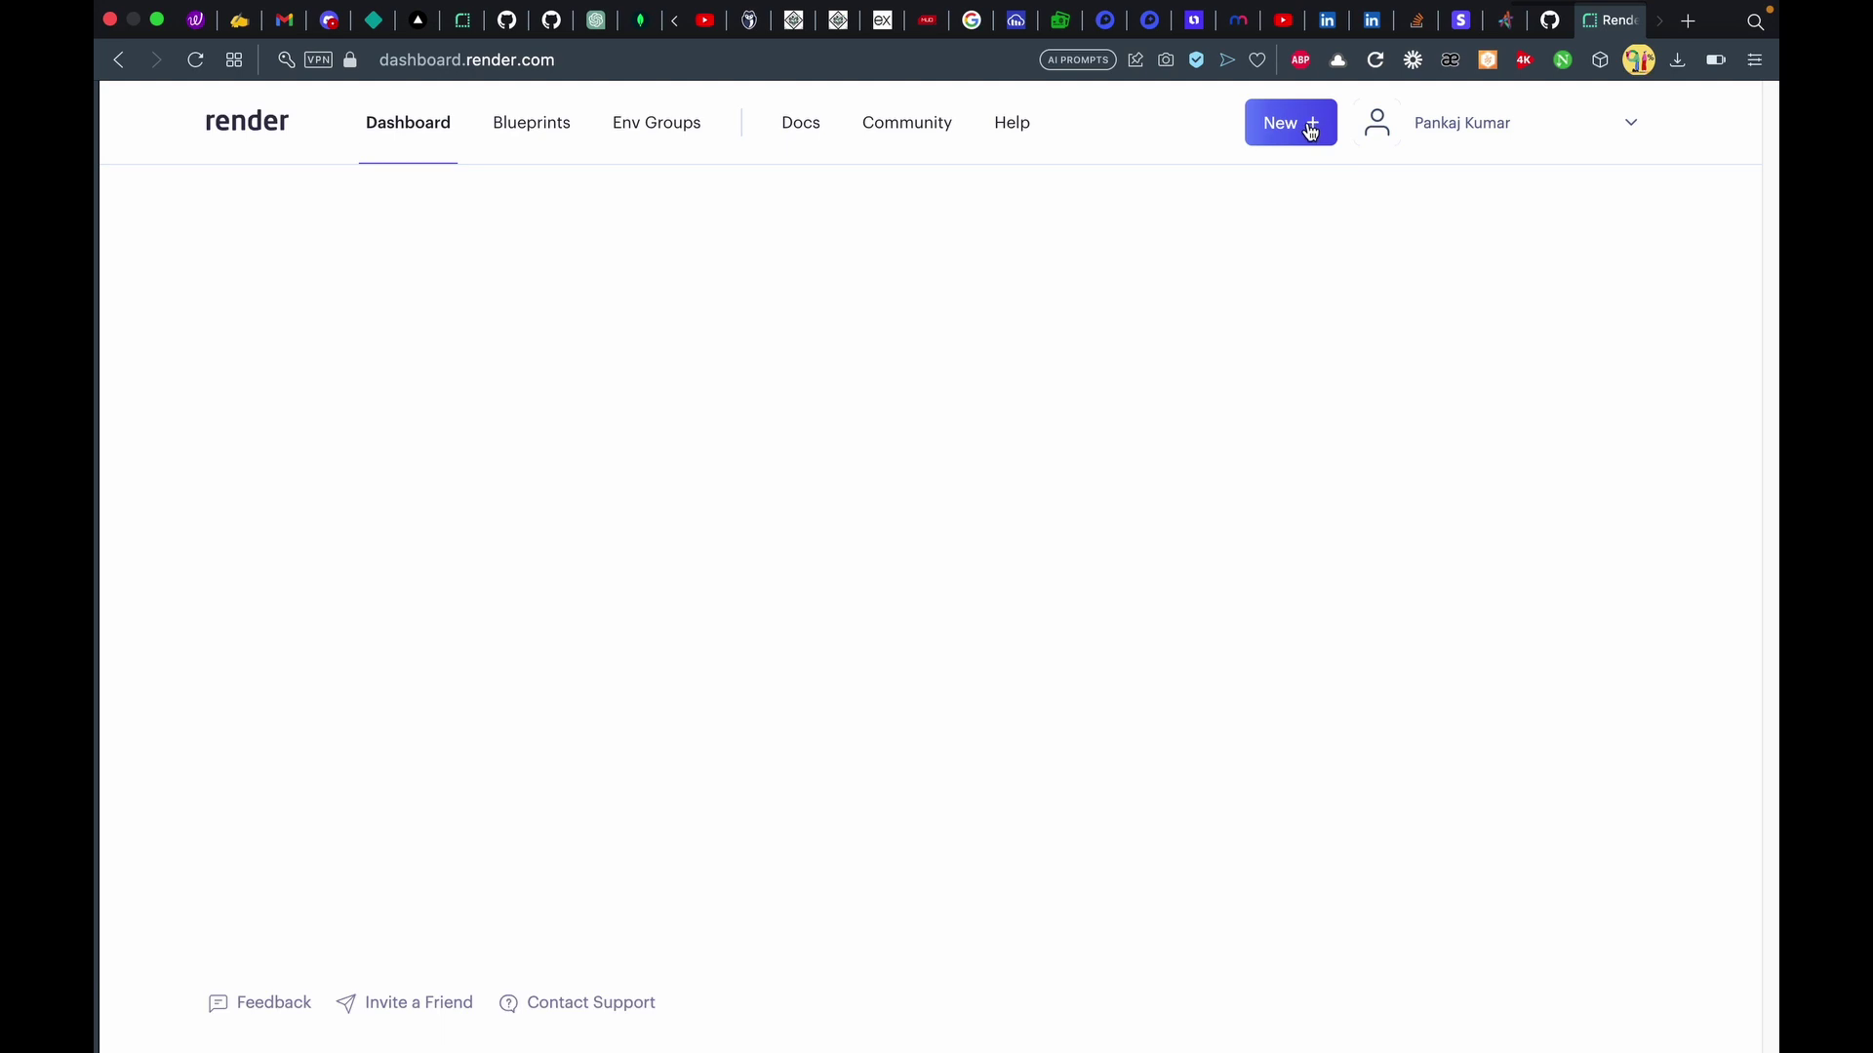
pyautogui.click(1304, 132)
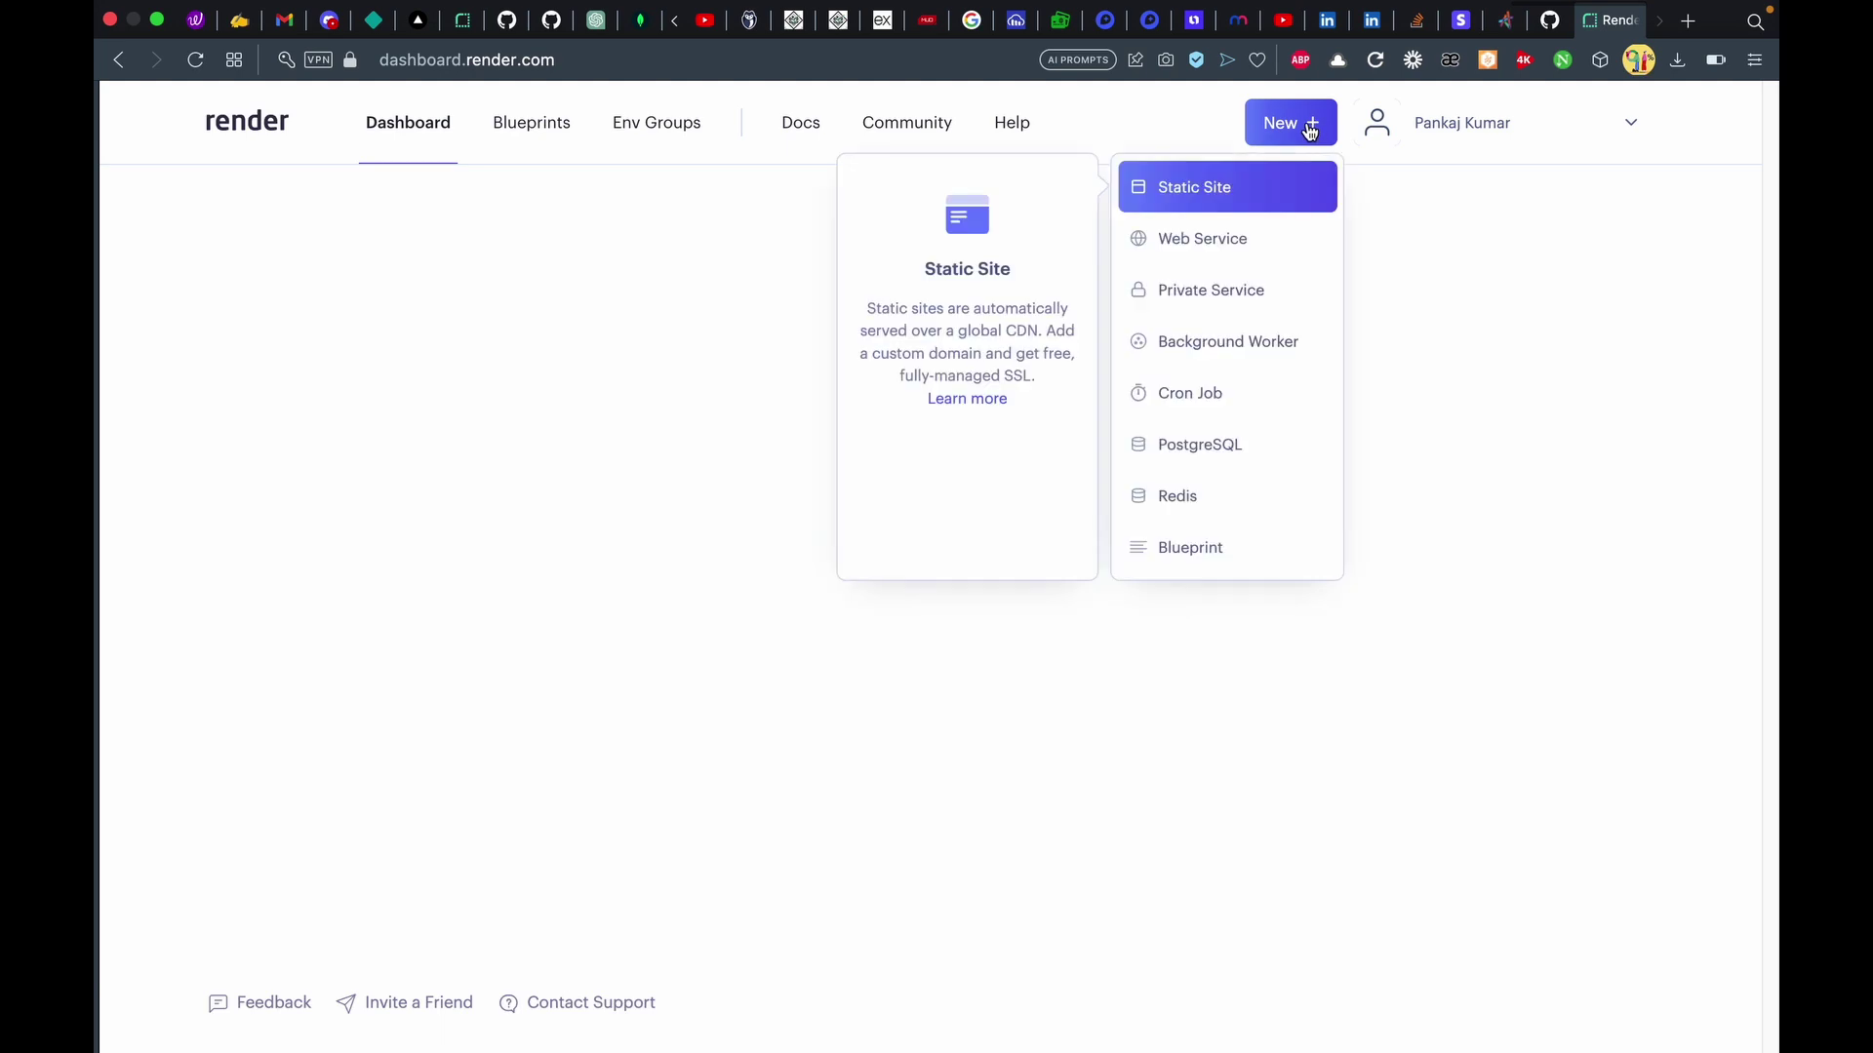
pyautogui.click(1264, 247)
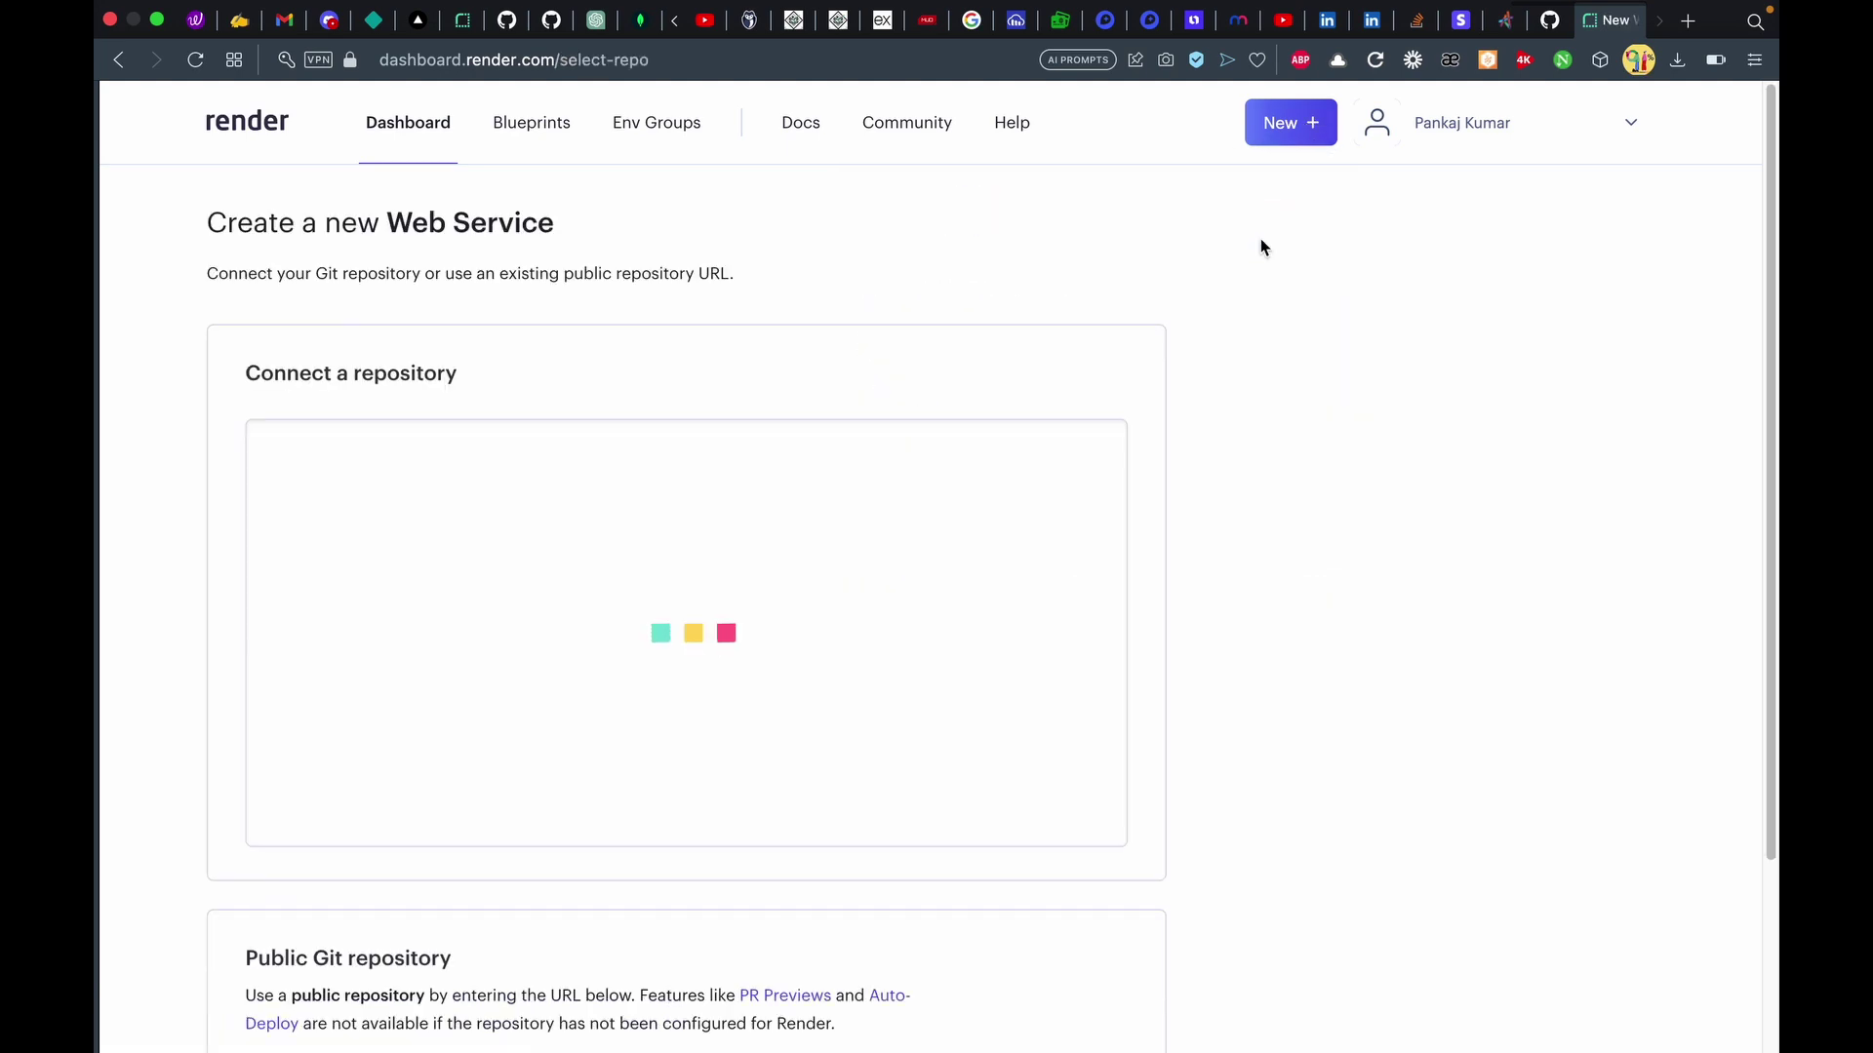
pyautogui.scroll(-1, 1207, 305)
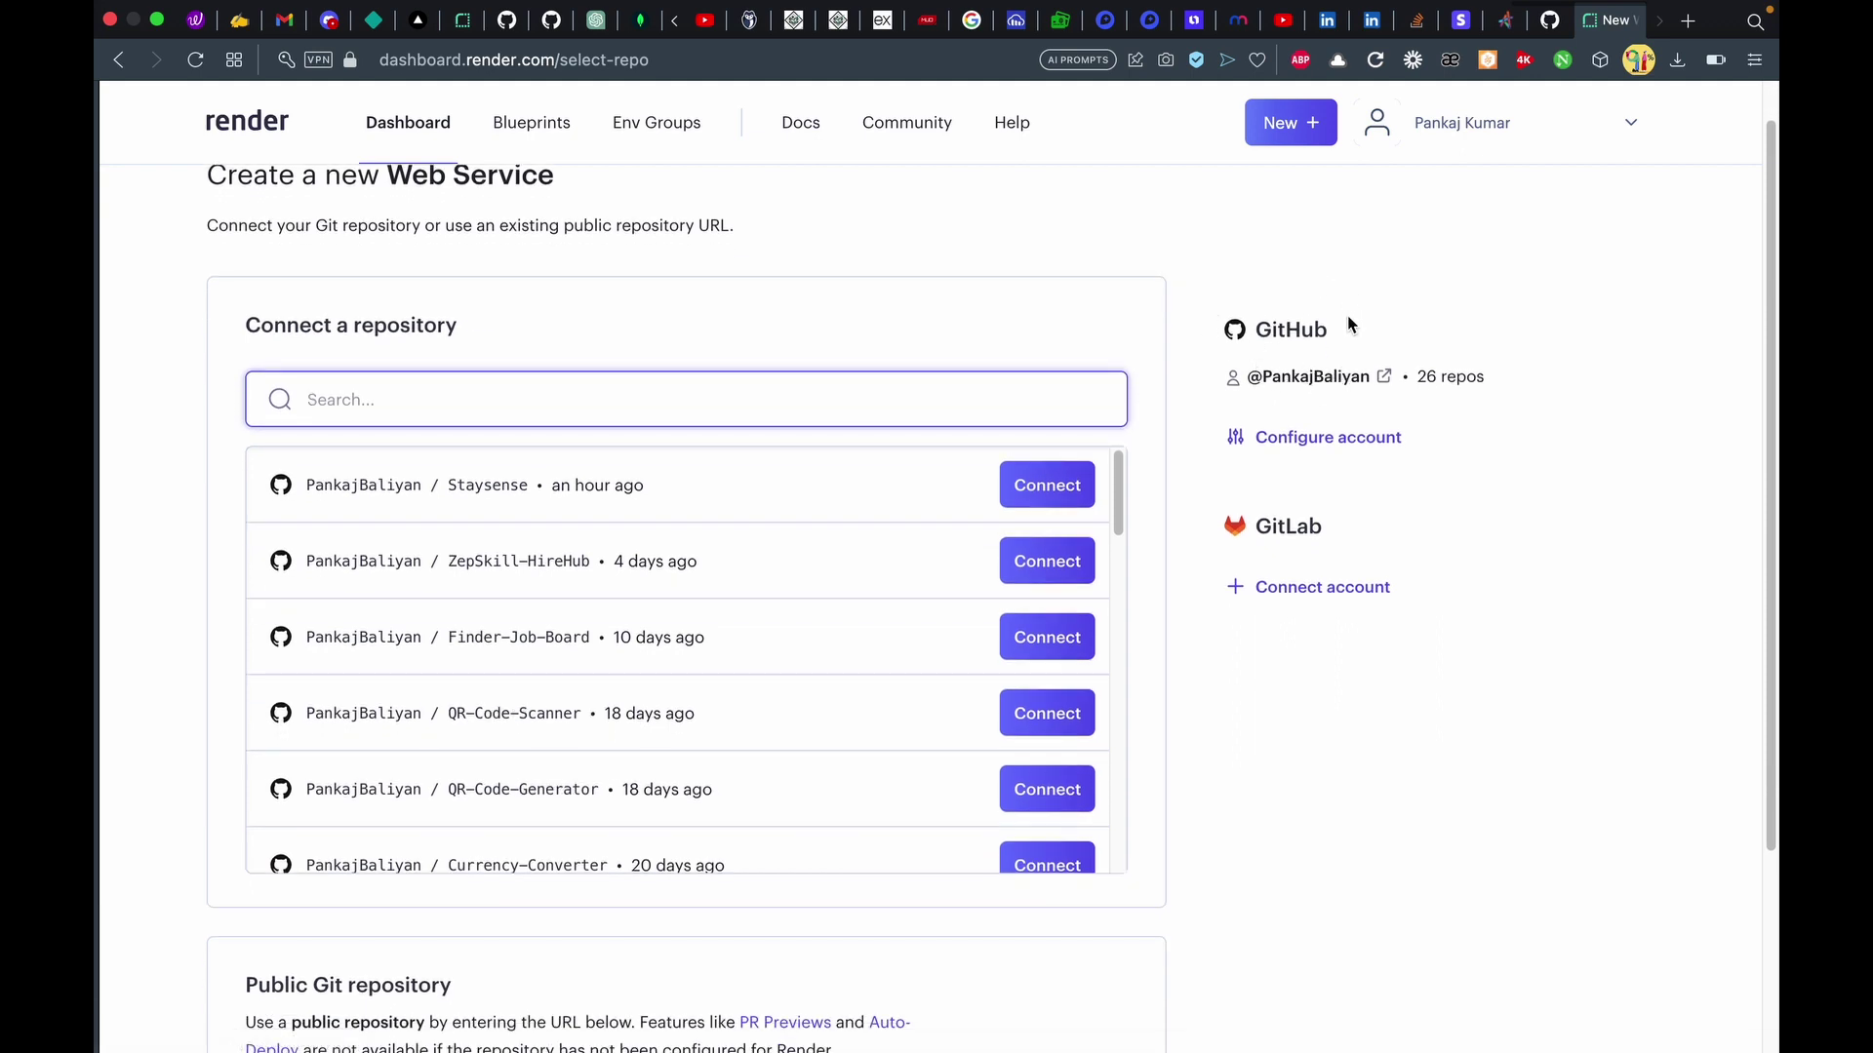
pyautogui.moveTo(1328, 331); pyautogui.dragTo(1278, 378)
pyautogui.click(1523, 263)
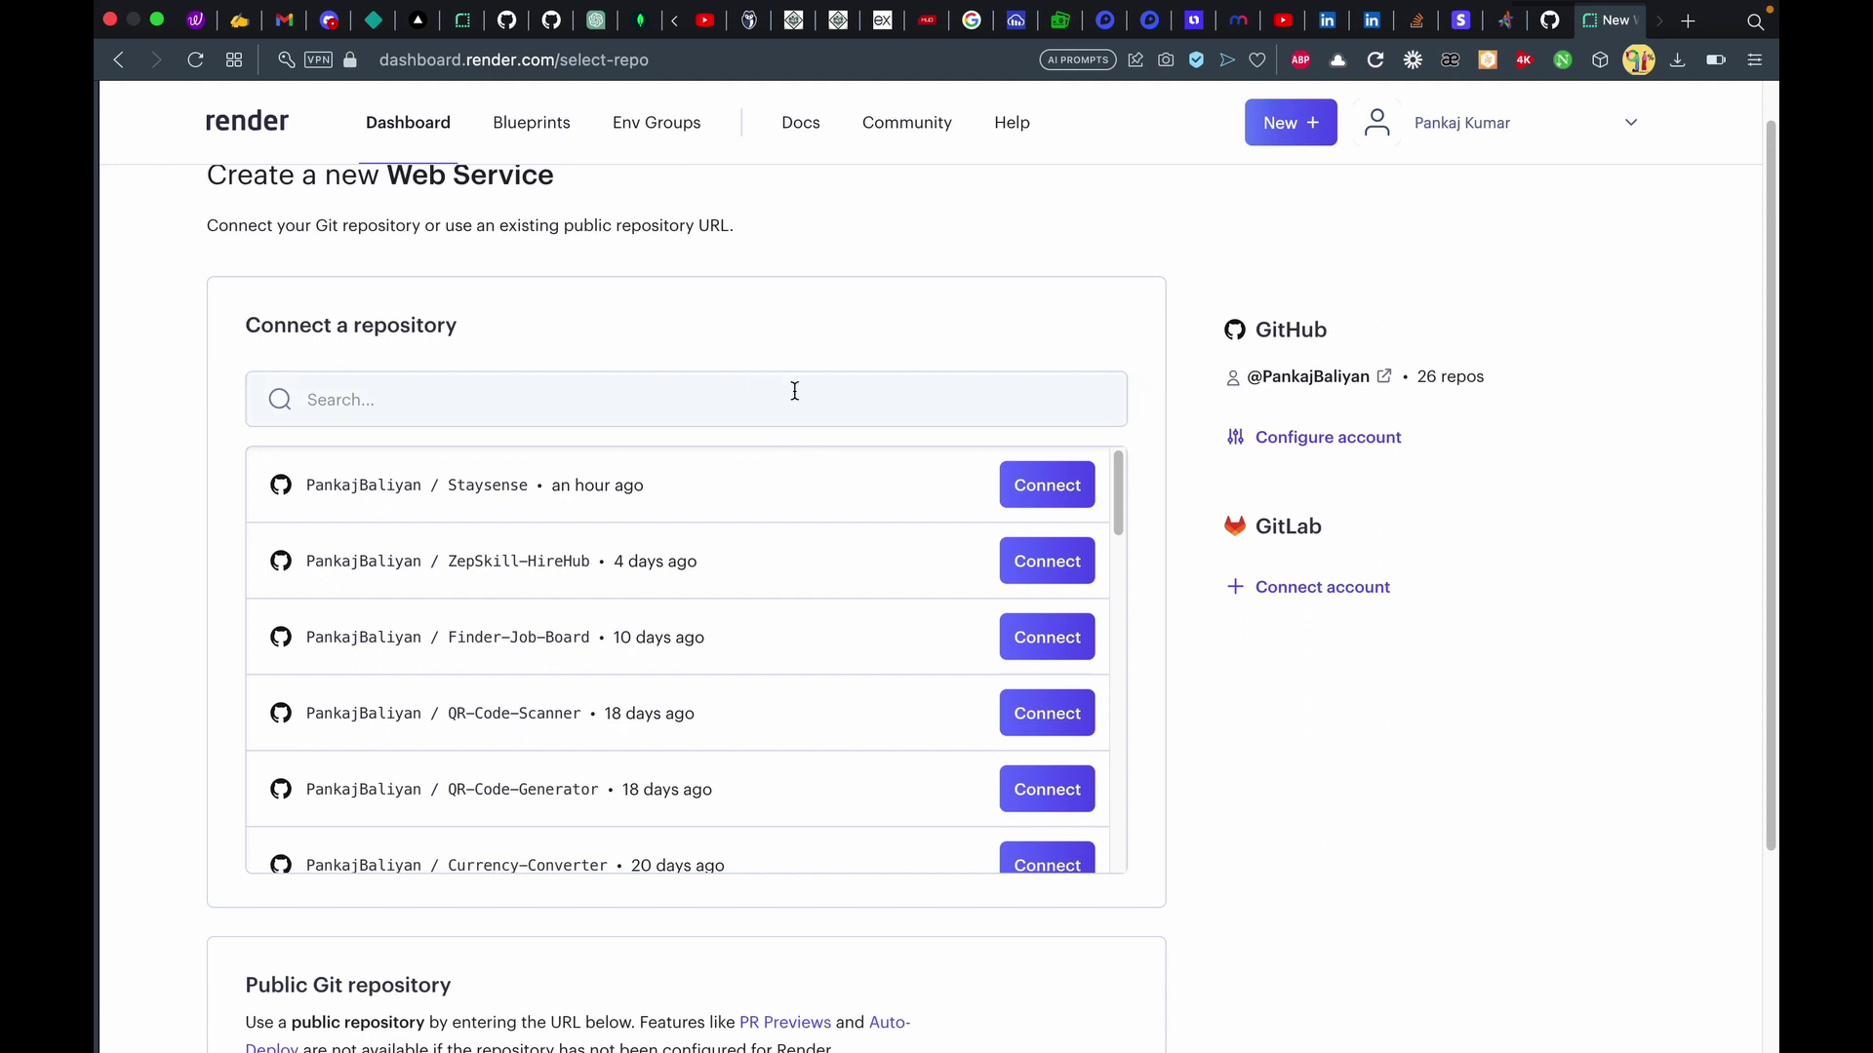
pyautogui.moveTo(1118, 488)
pyautogui.mouseDown()
pyautogui.moveTo(1116, 665)
pyautogui.moveTo(1097, 467)
pyautogui.mouseUp()
# Step: Search the repository list for 'stay' and connect the Staysense repository
pyautogui.hotkey('ctrl', 'shift', 'Tab')
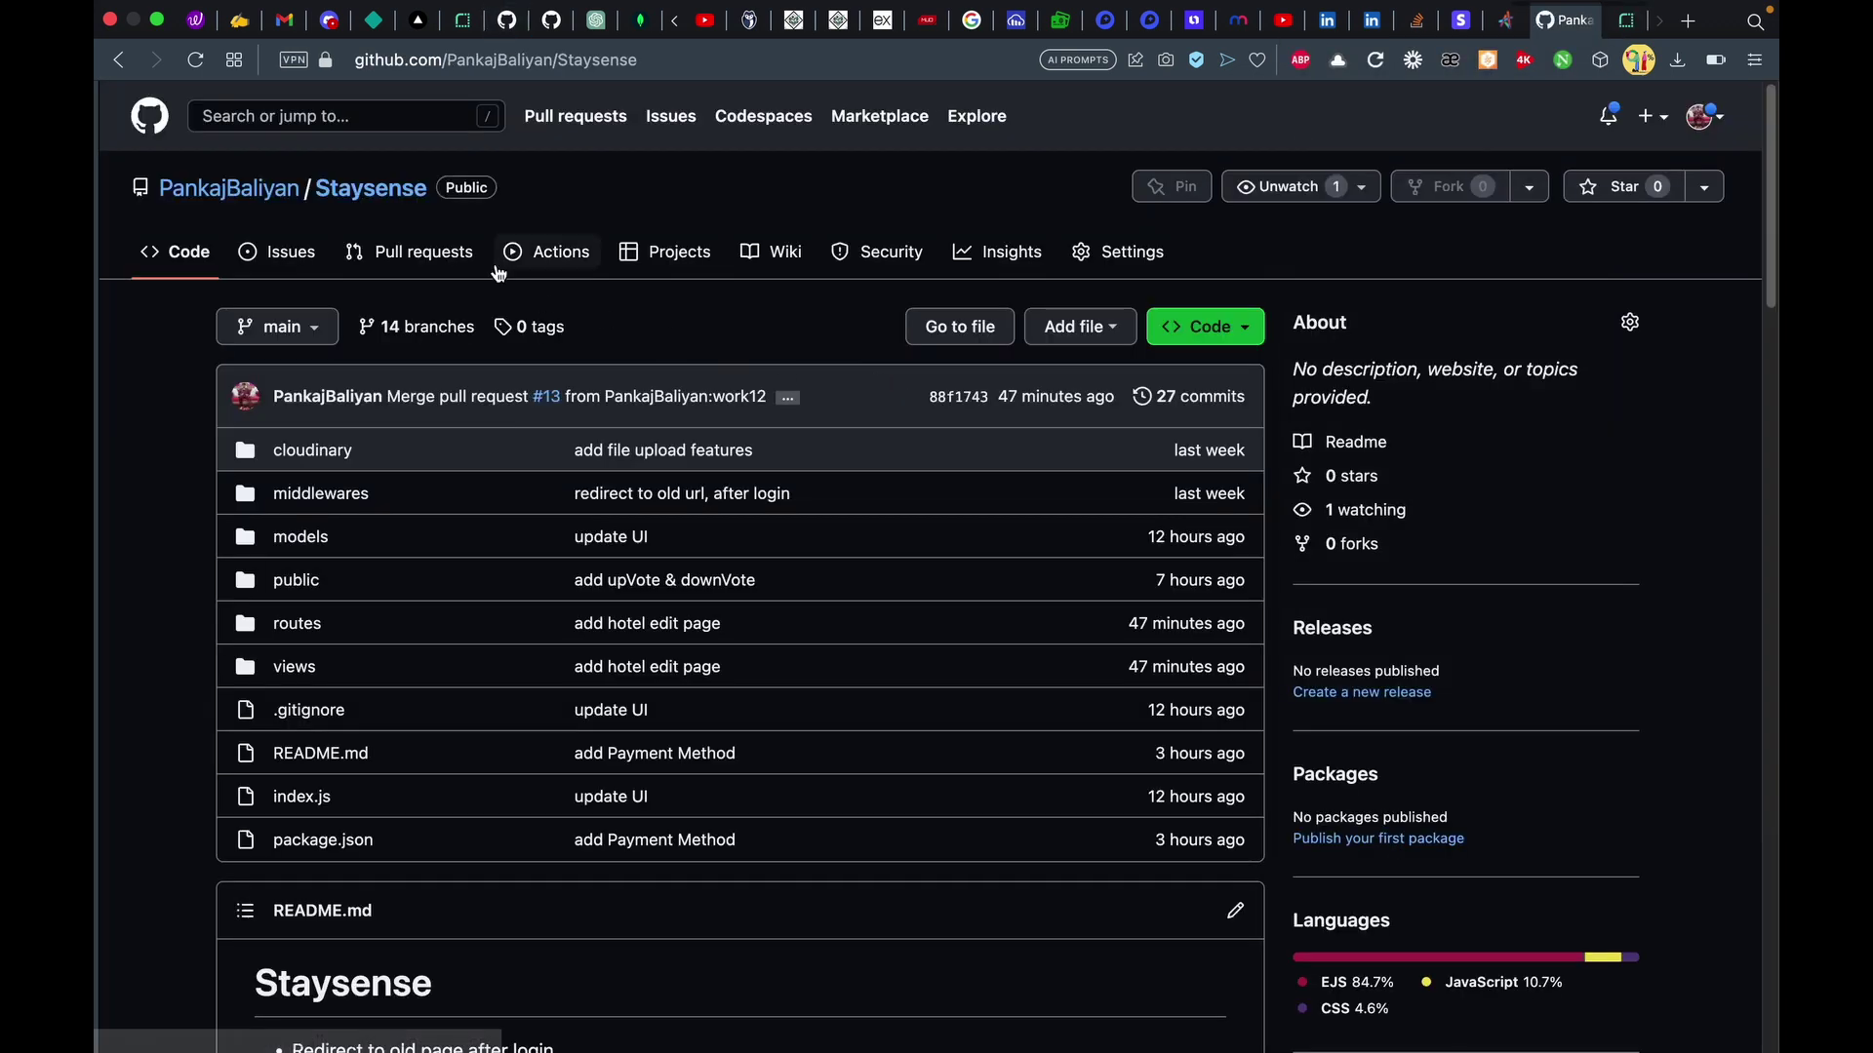
pyautogui.click(1625, 31)
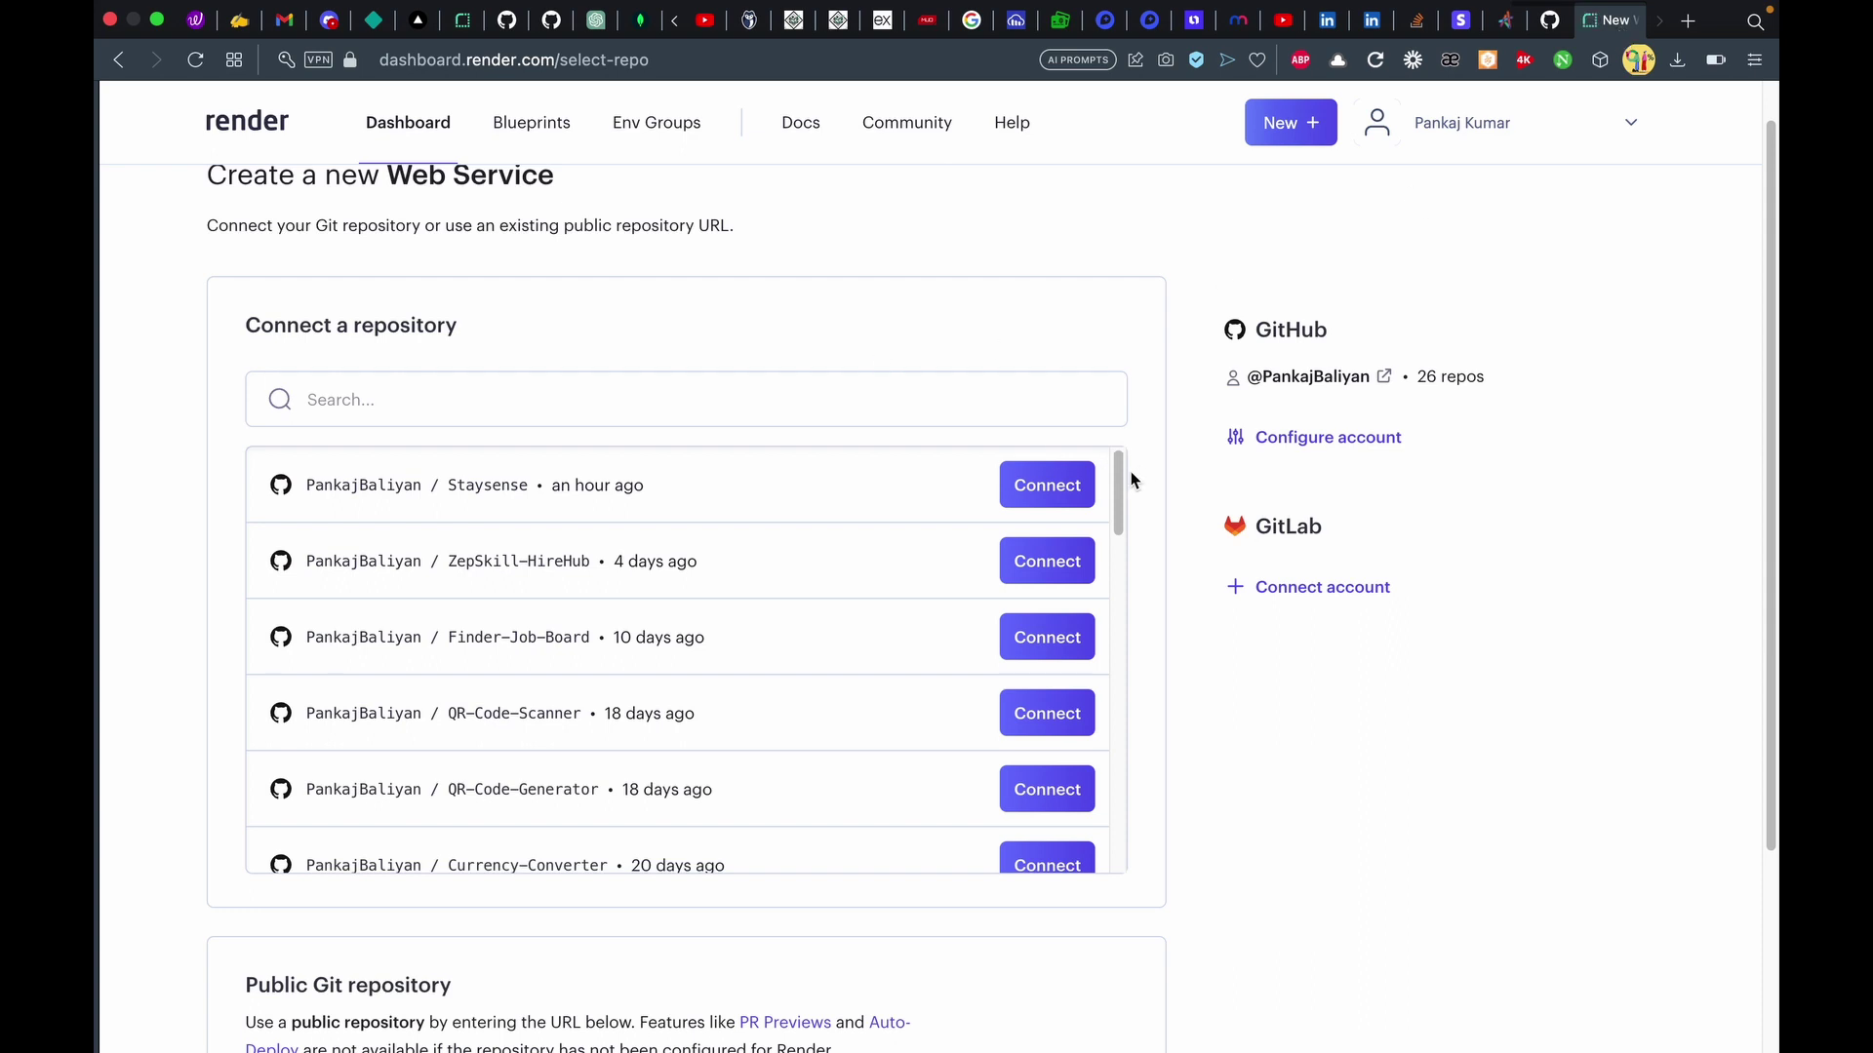
pyautogui.click(693, 399)
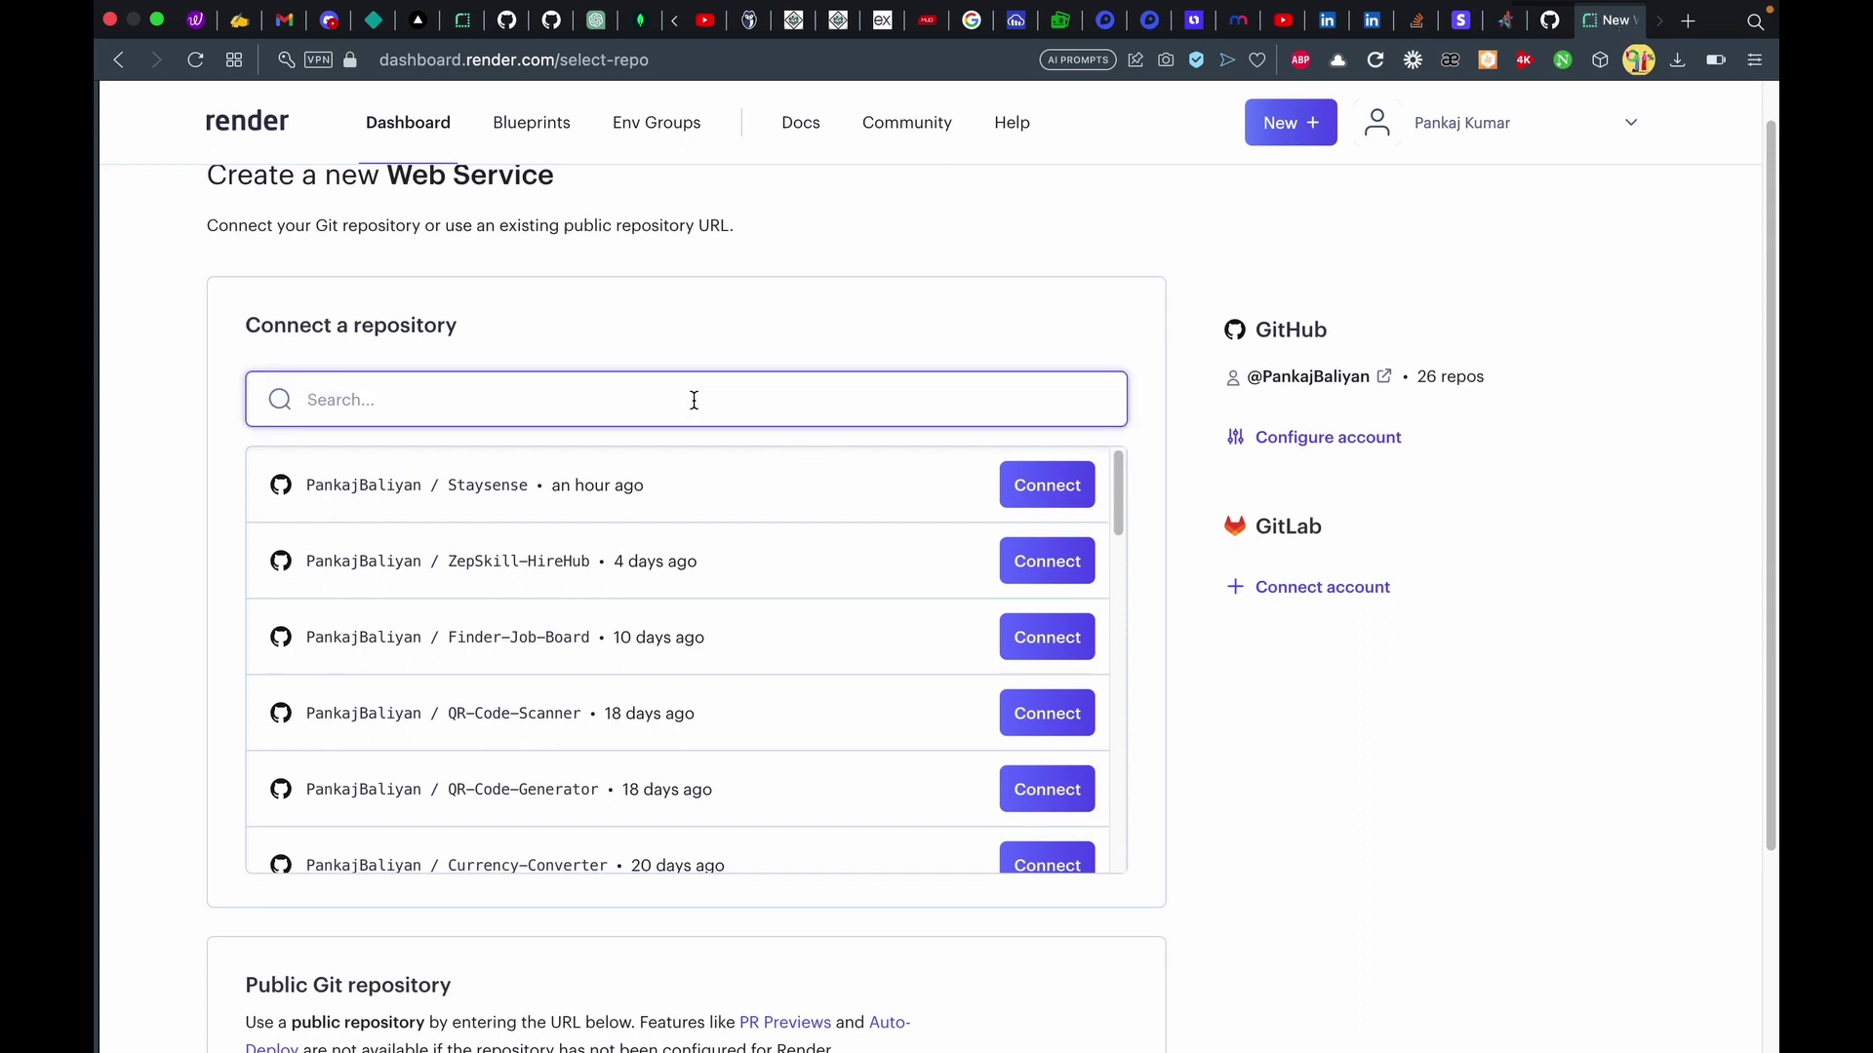
pyautogui.write('ss')
pyautogui.press('BackSpace')
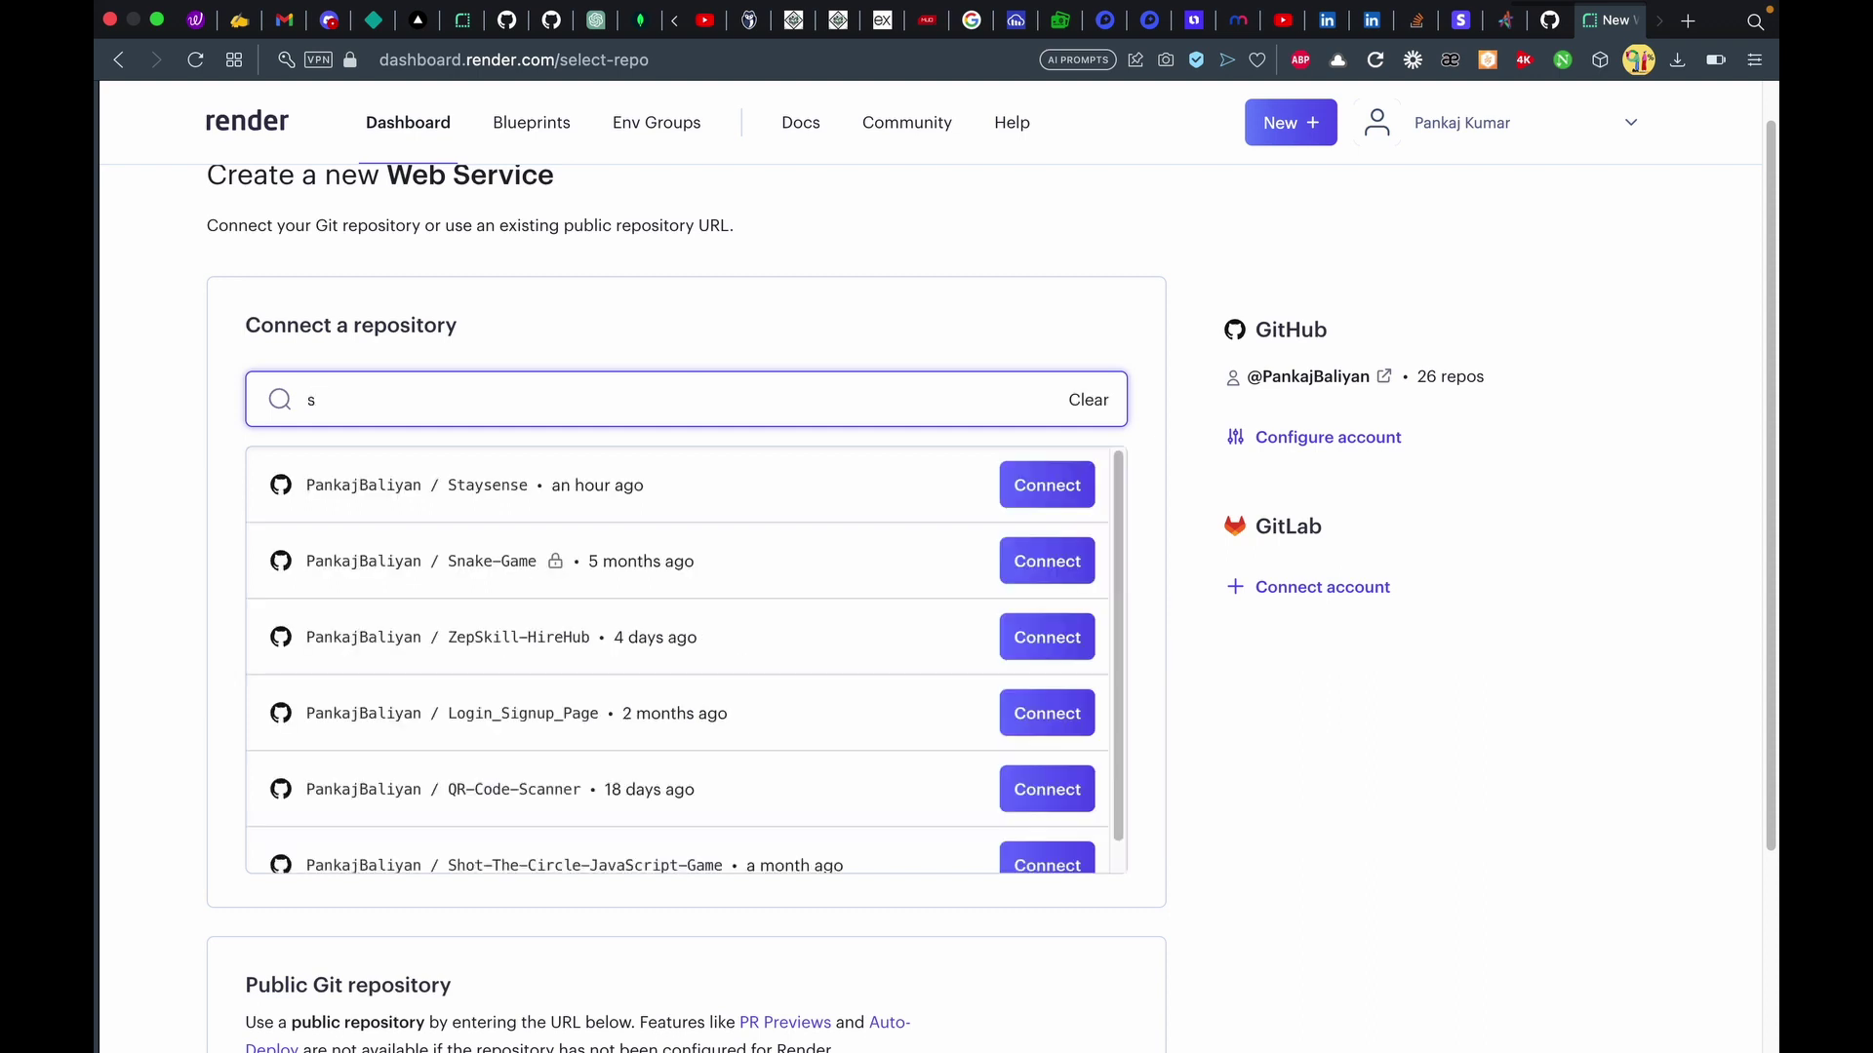
pyautogui.write('tay')
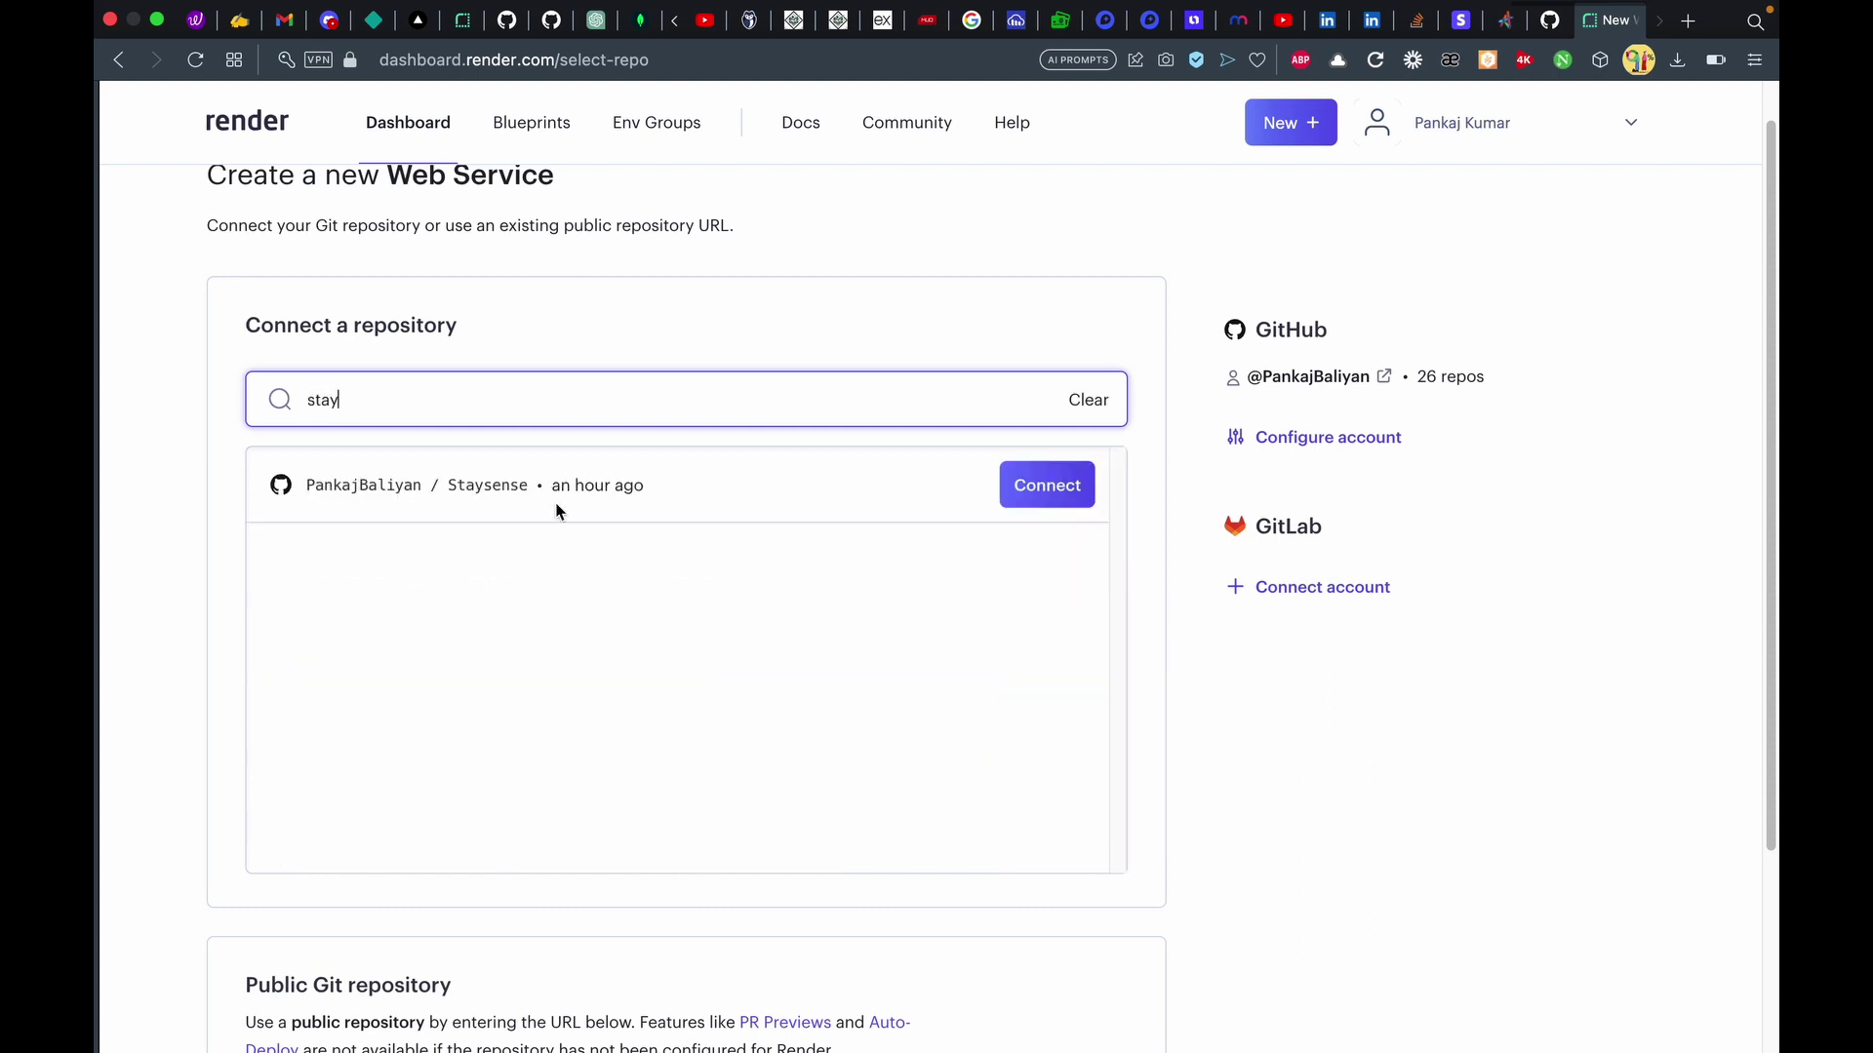
pyautogui.click(1072, 486)
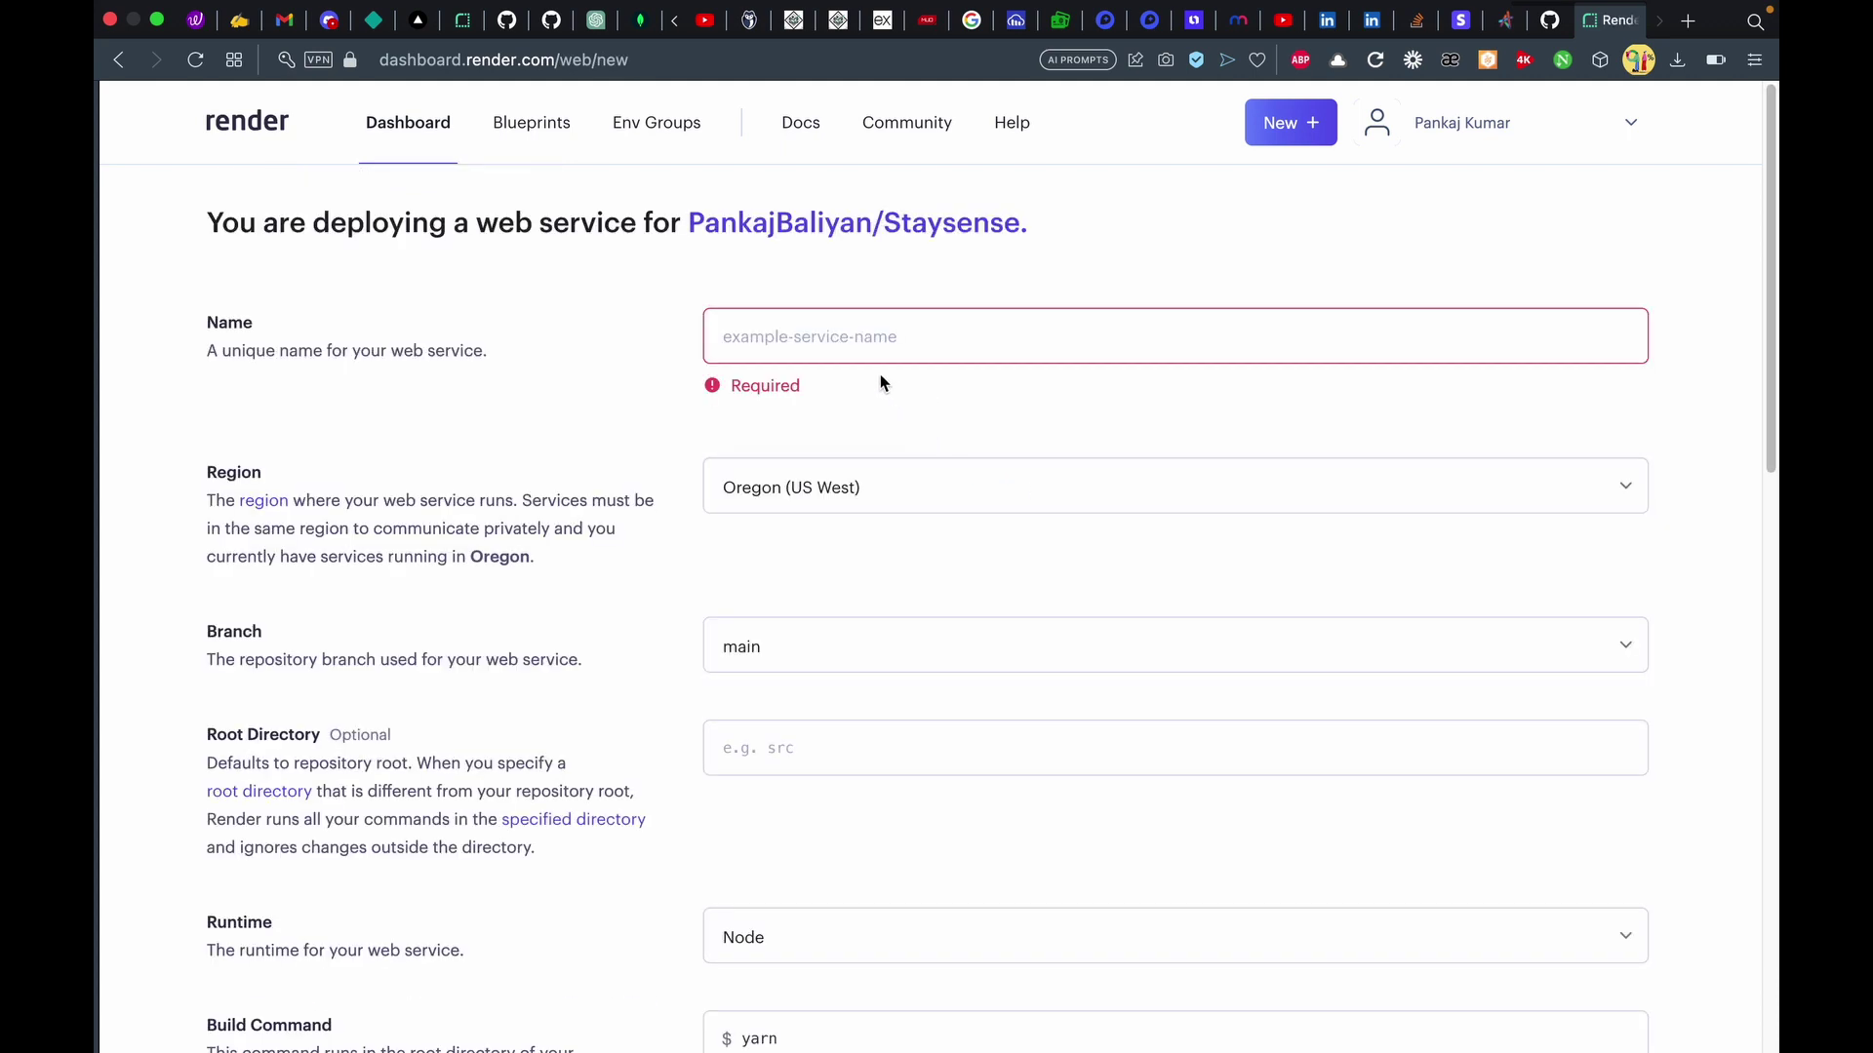
# Step: Name the new web service 'Hotel Hub'
pyautogui.click(853, 338)
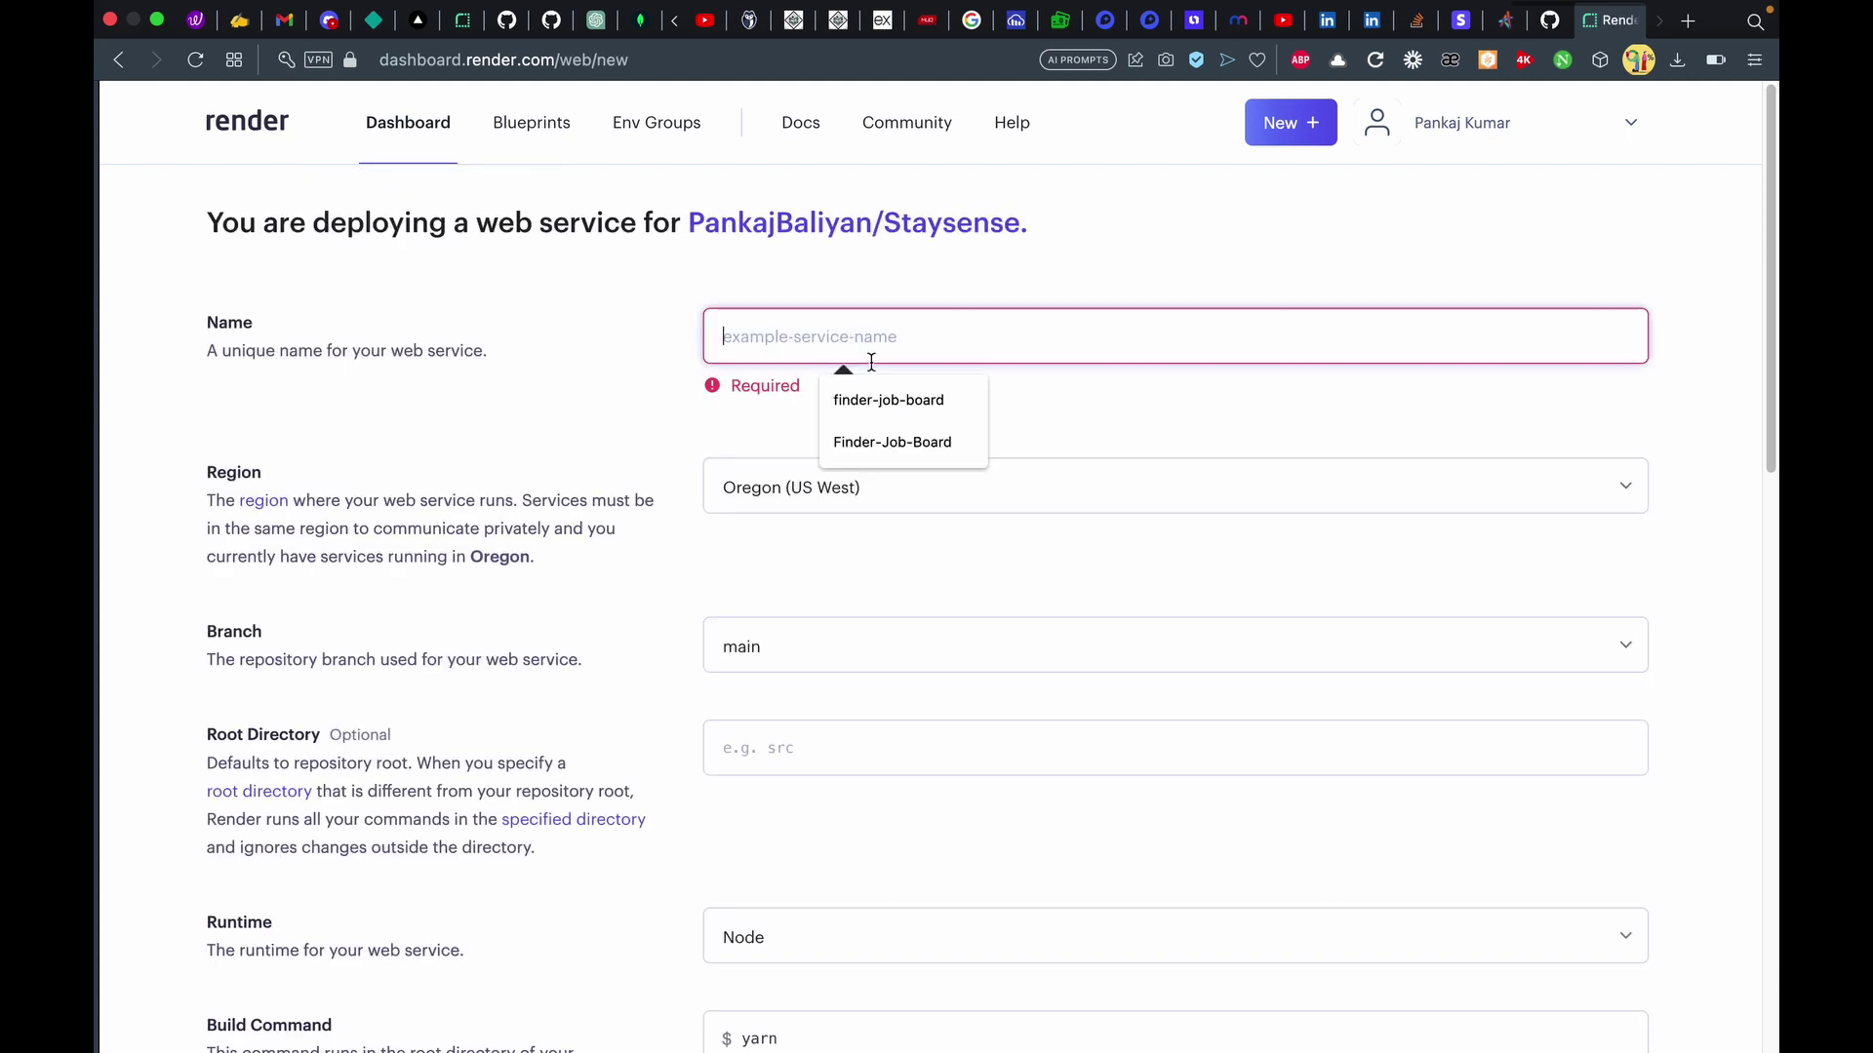
pyautogui.click(532, 381)
pyautogui.write('Ho')
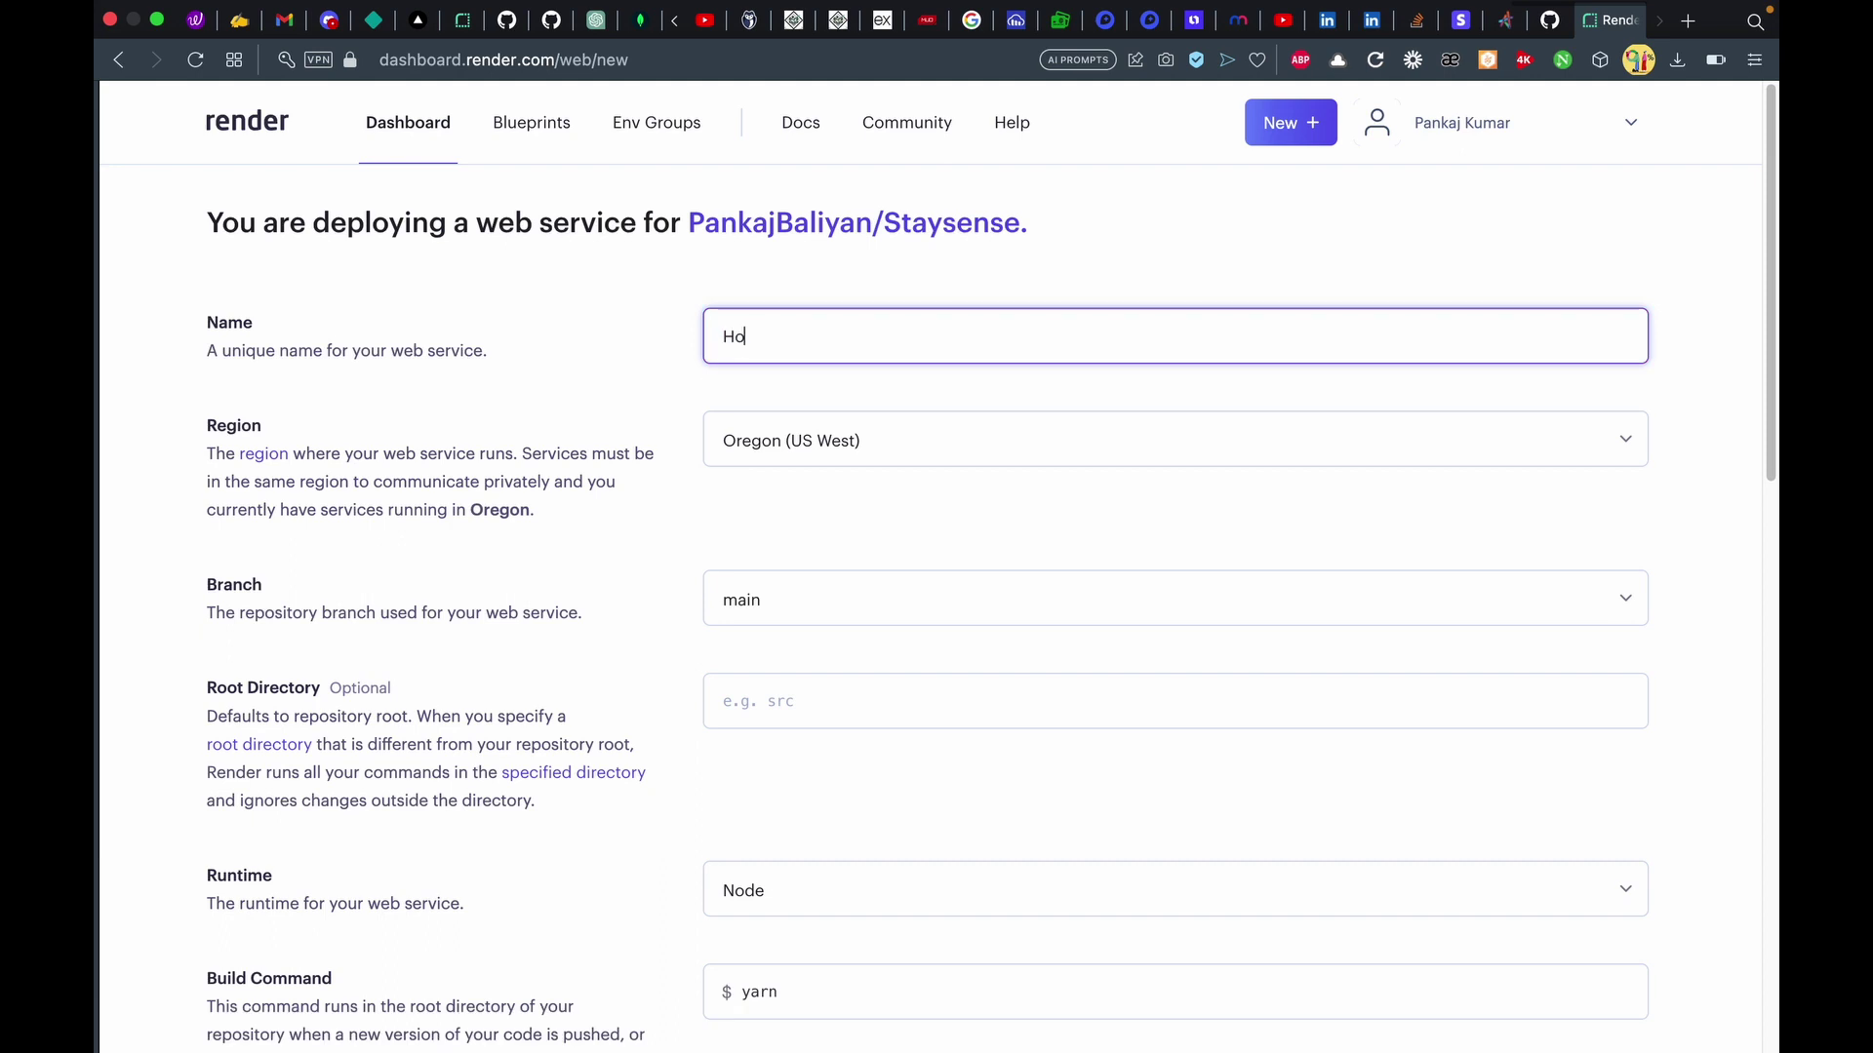
pyautogui.write('tel Hub')
pyautogui.click(629, 368)
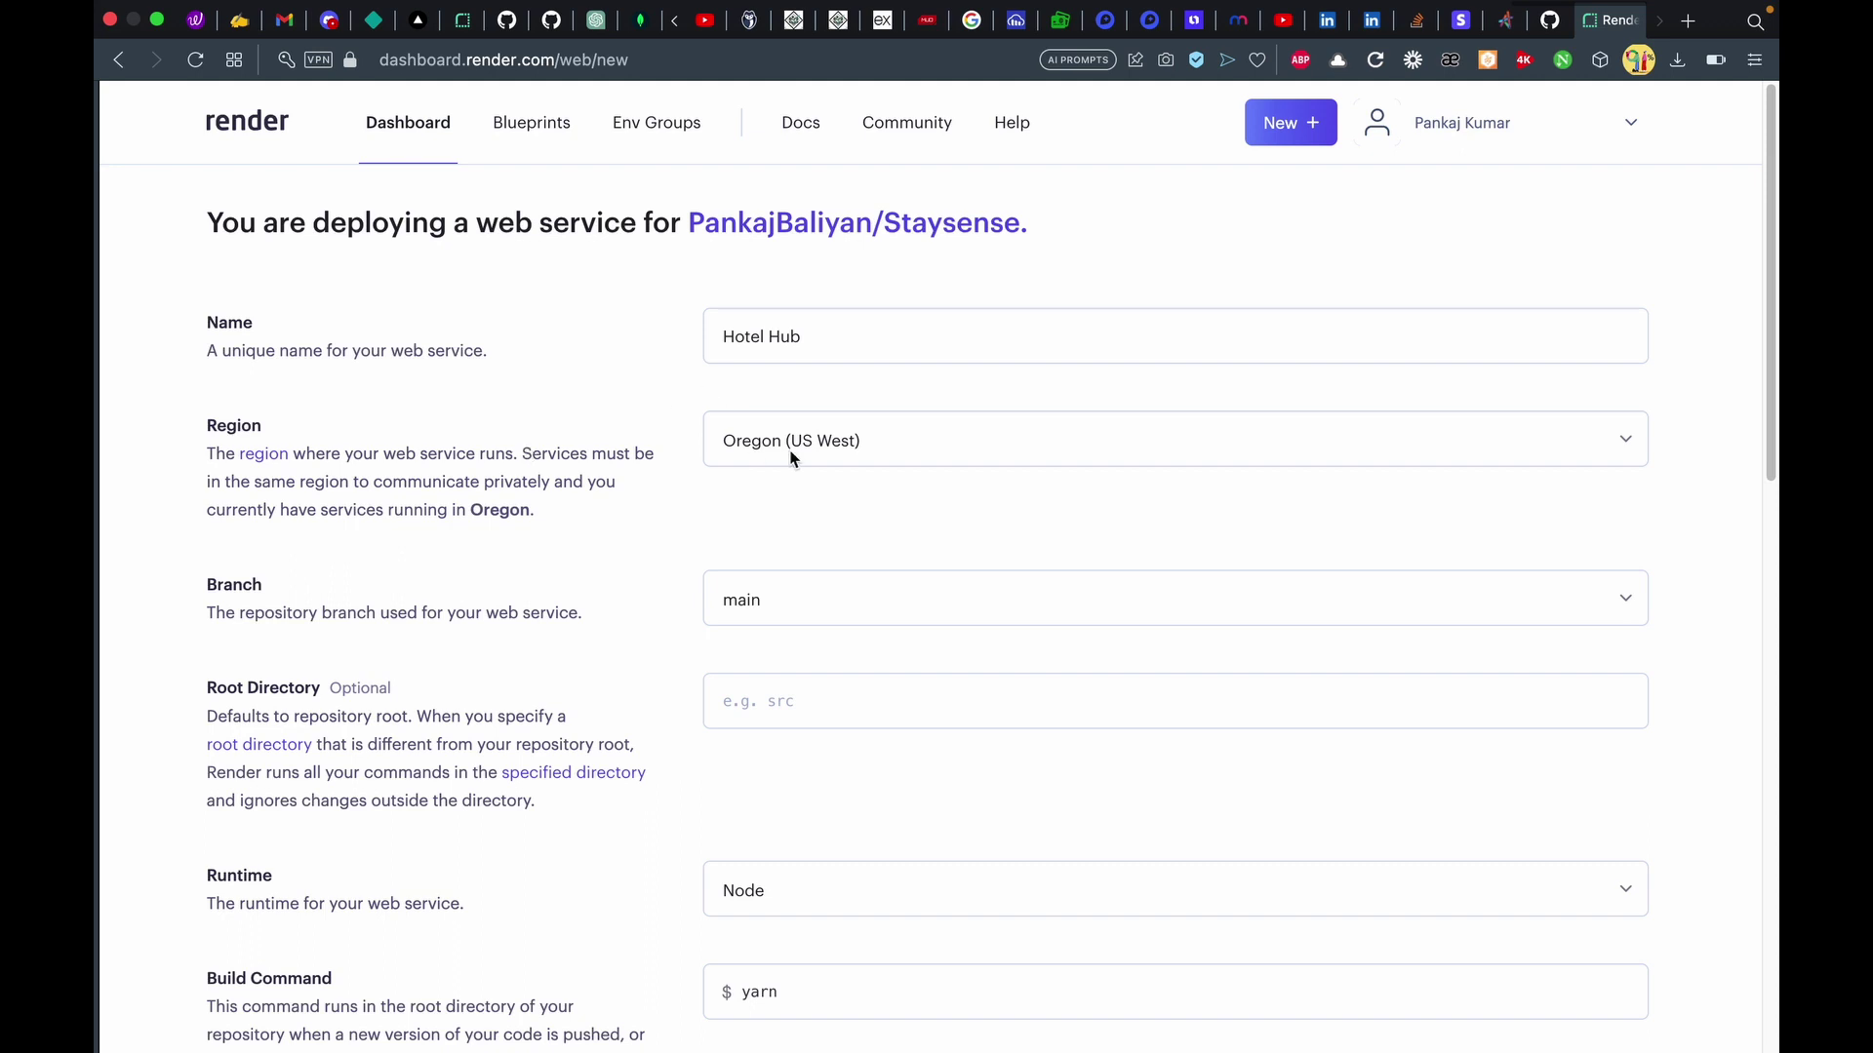
# Step: Keep main as the deployment branch and Node as the runtime
pyautogui.scroll(-3, 878, 488)
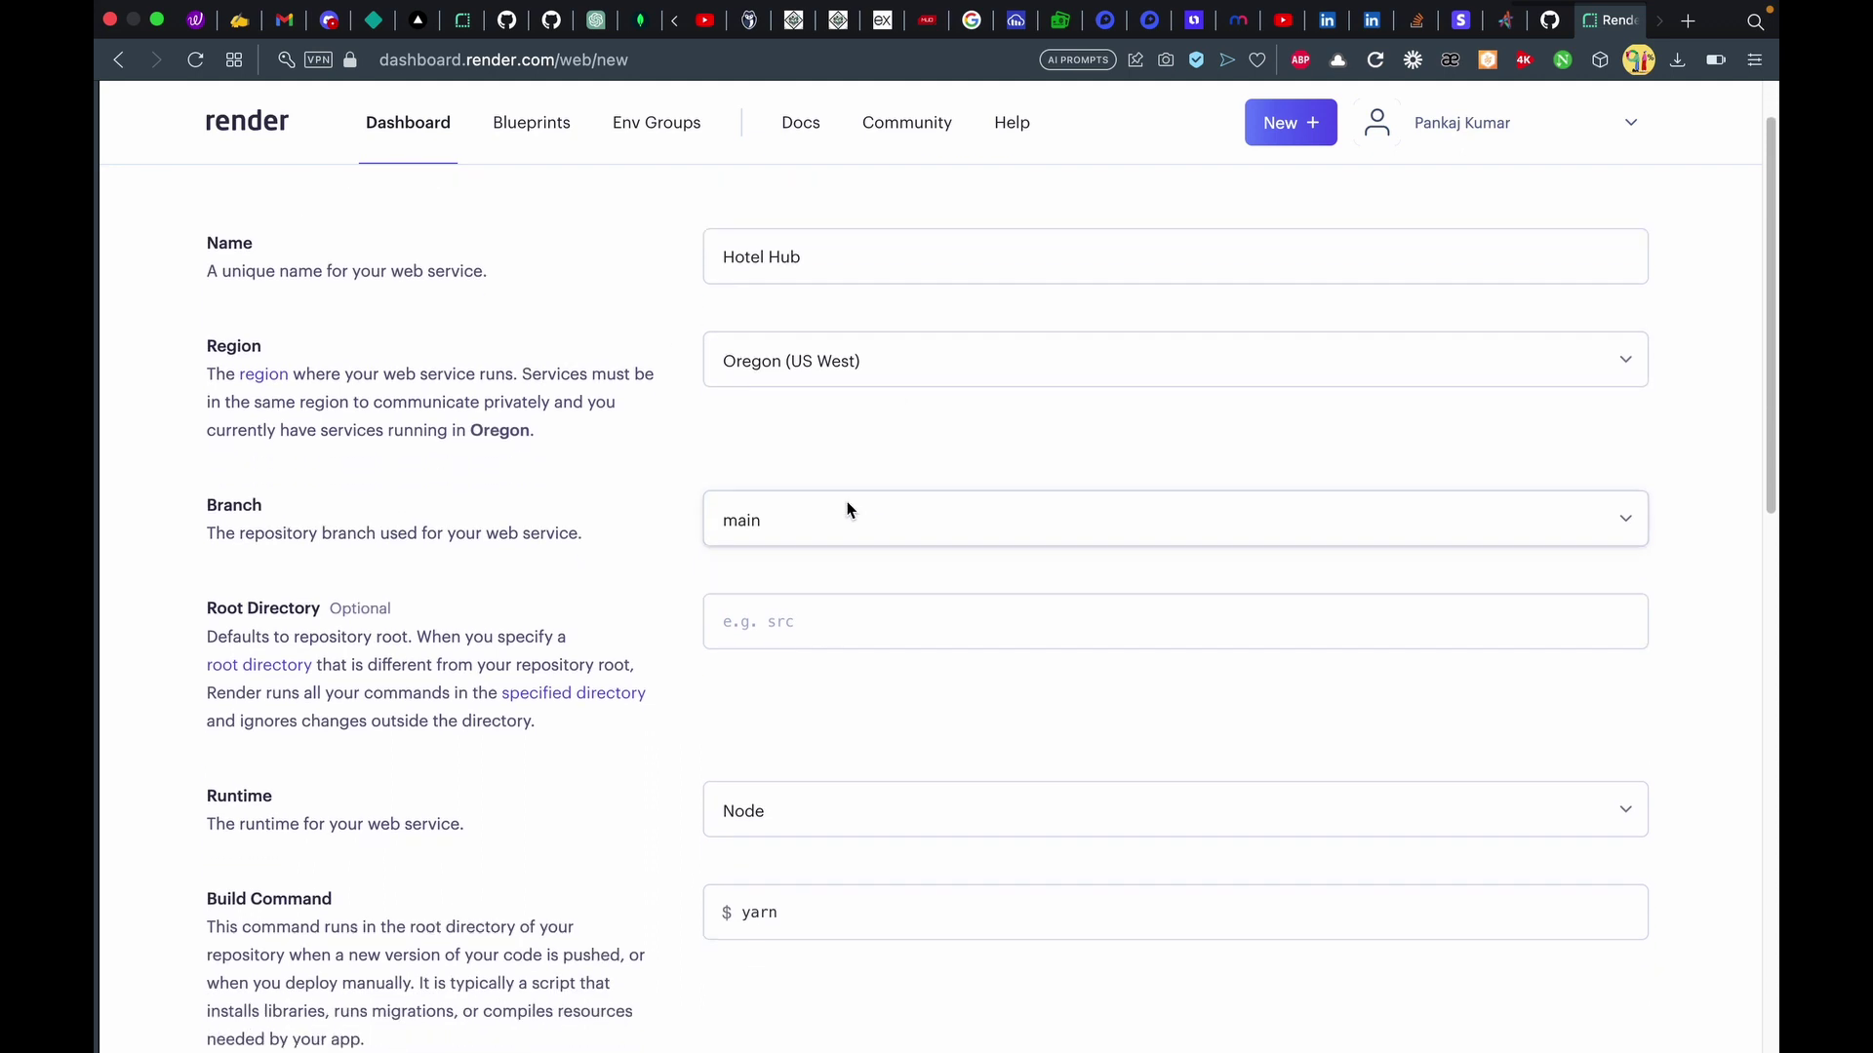
pyautogui.click(811, 455)
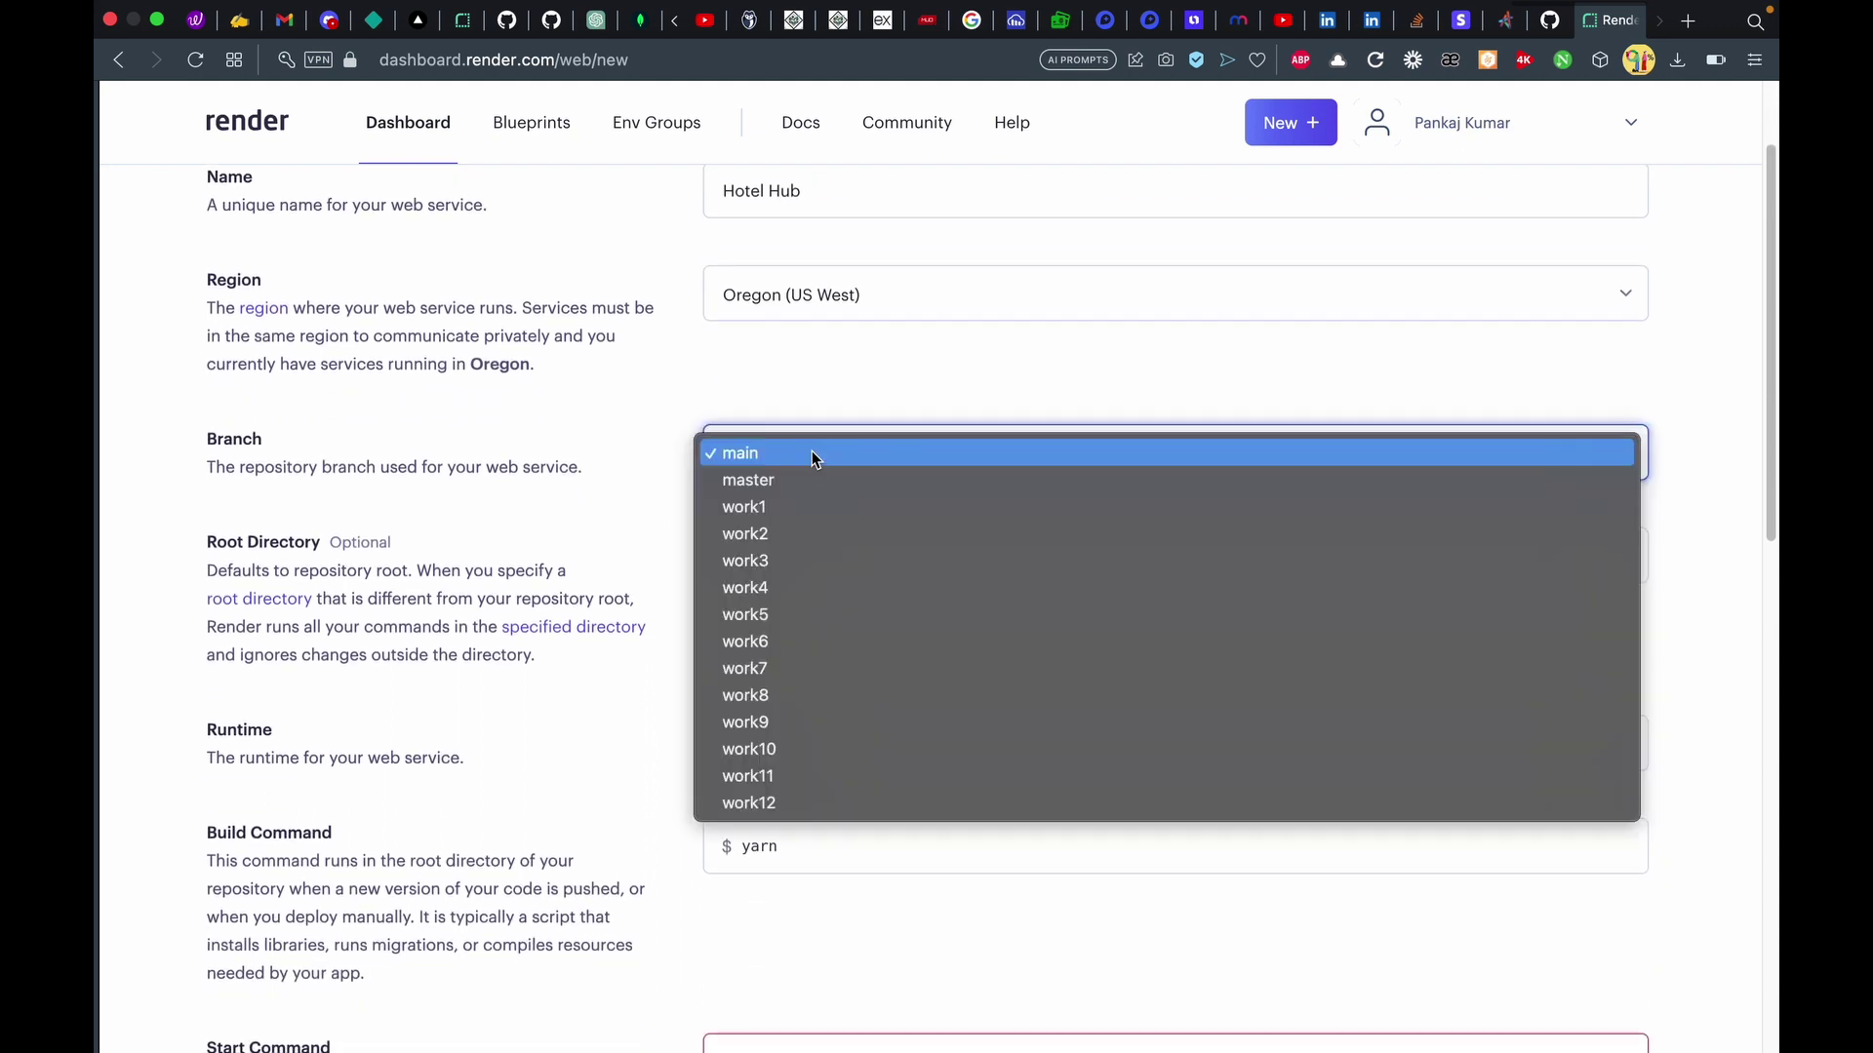
pyautogui.click(681, 451)
pyautogui.click(899, 460)
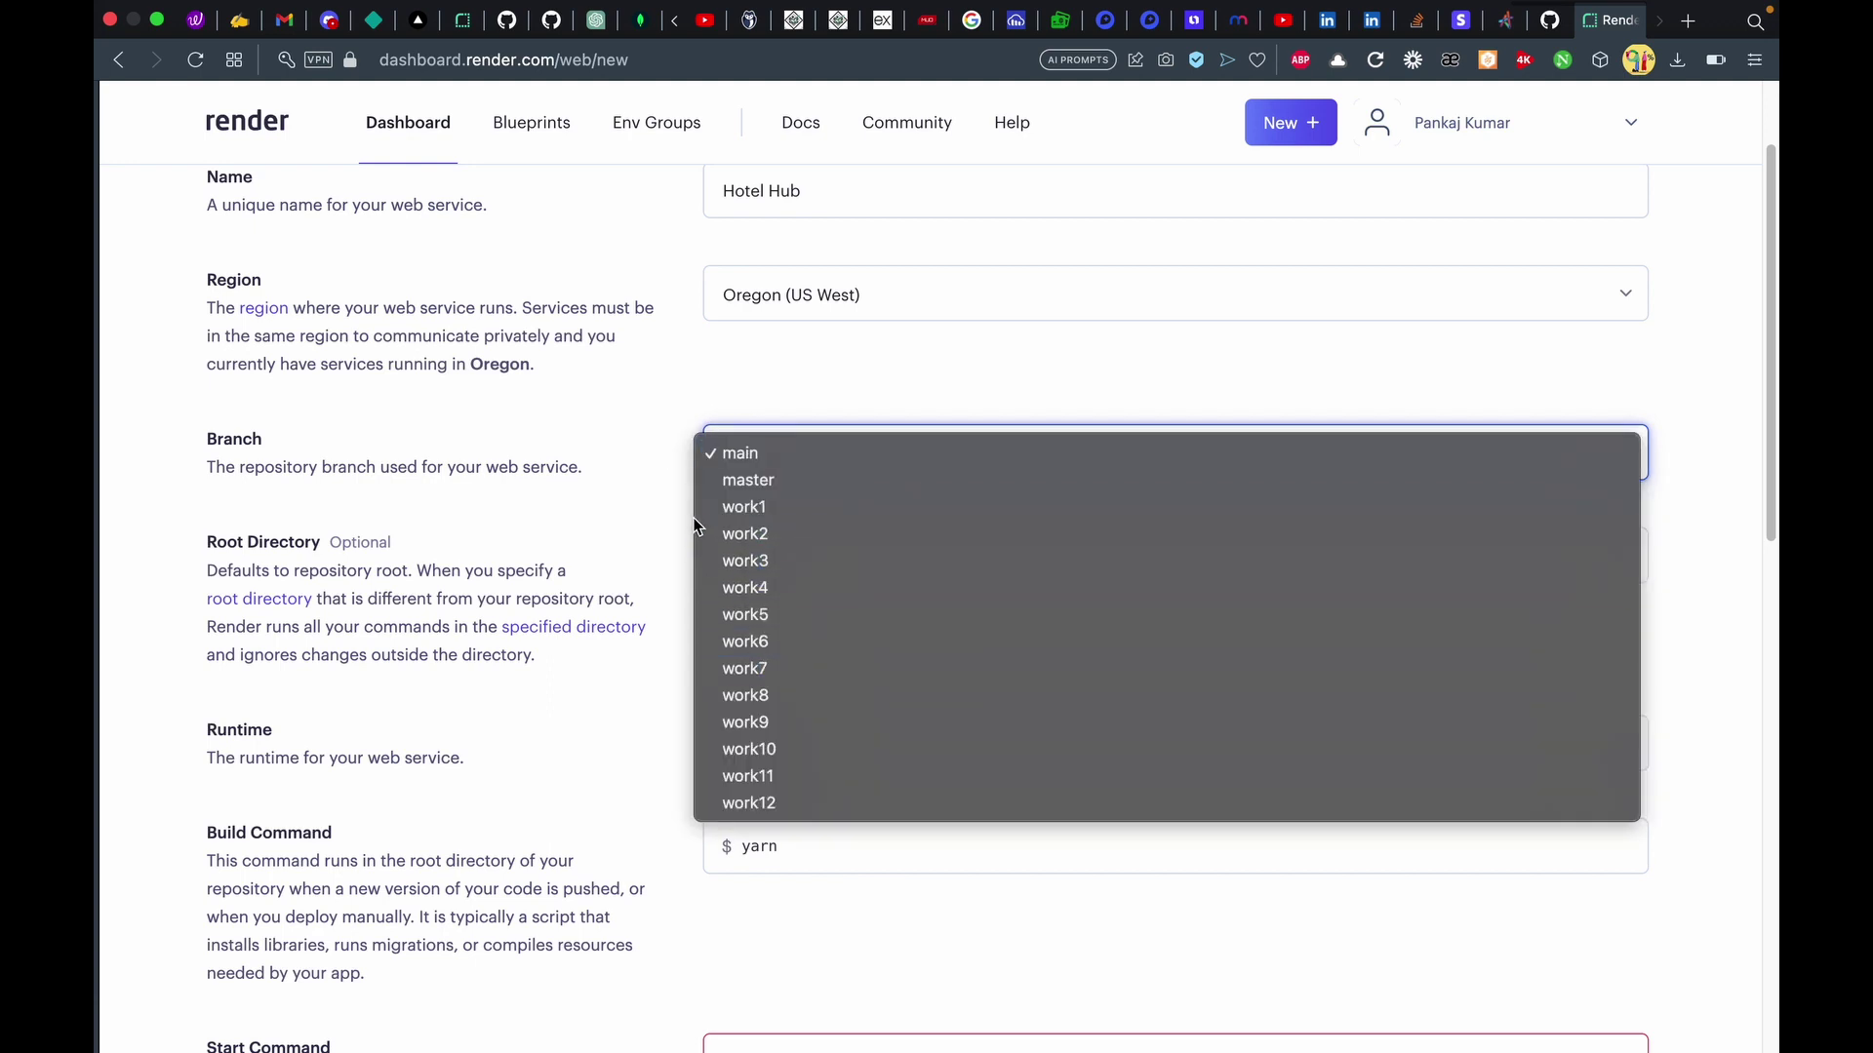
pyautogui.click(663, 407)
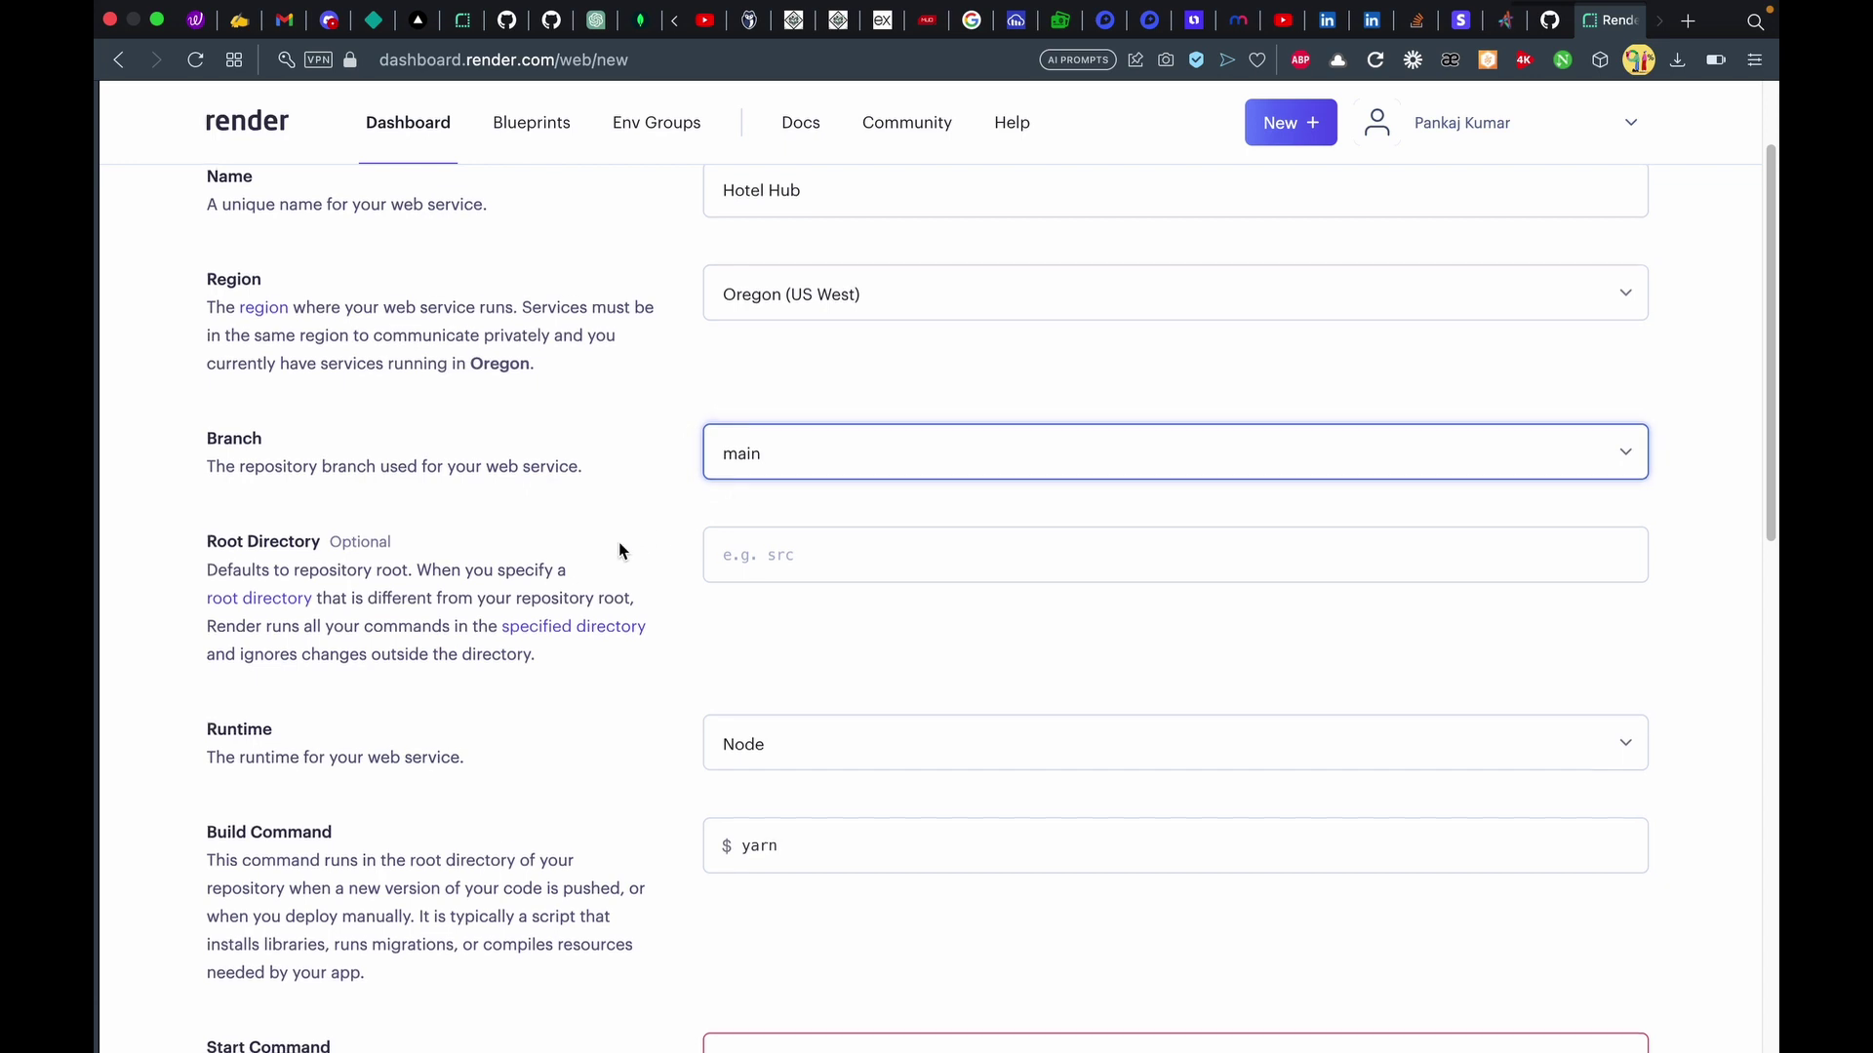
pyautogui.scroll(-3, 619, 548)
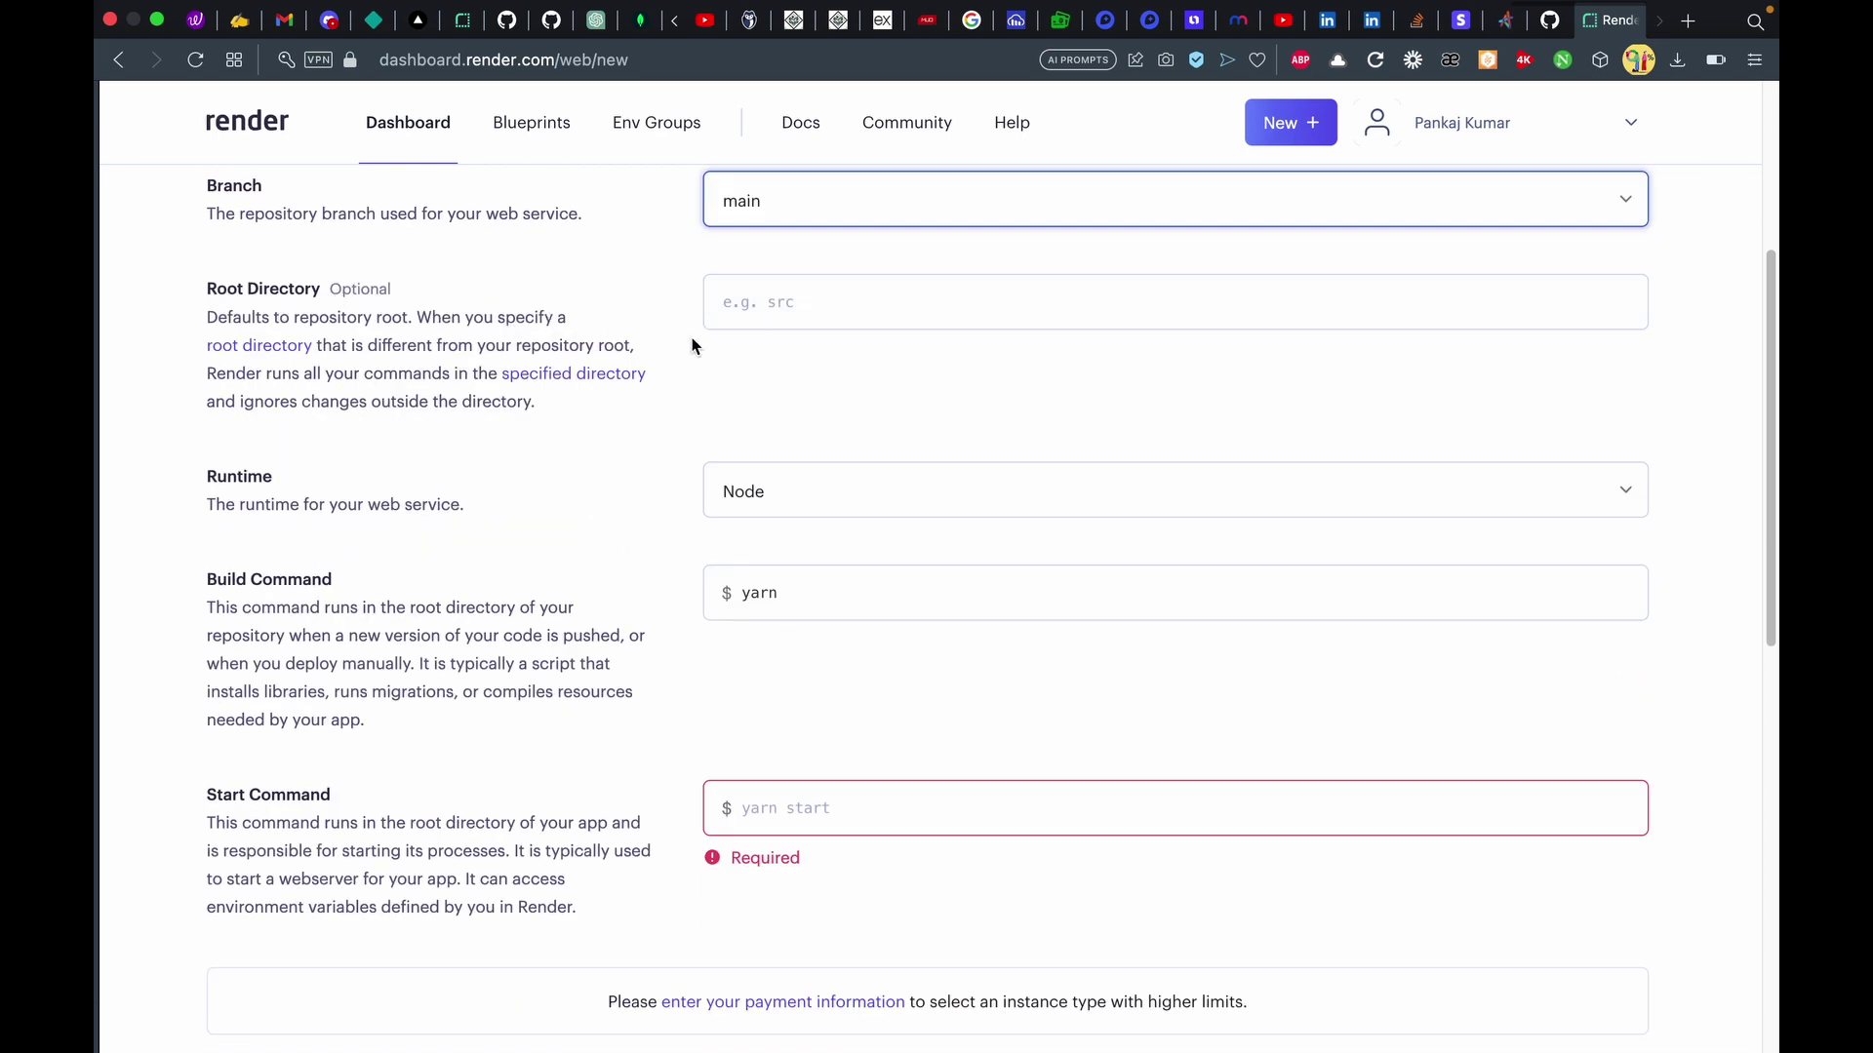
pyautogui.scroll(-1, 694, 341)
pyautogui.scroll(-3, 695, 352)
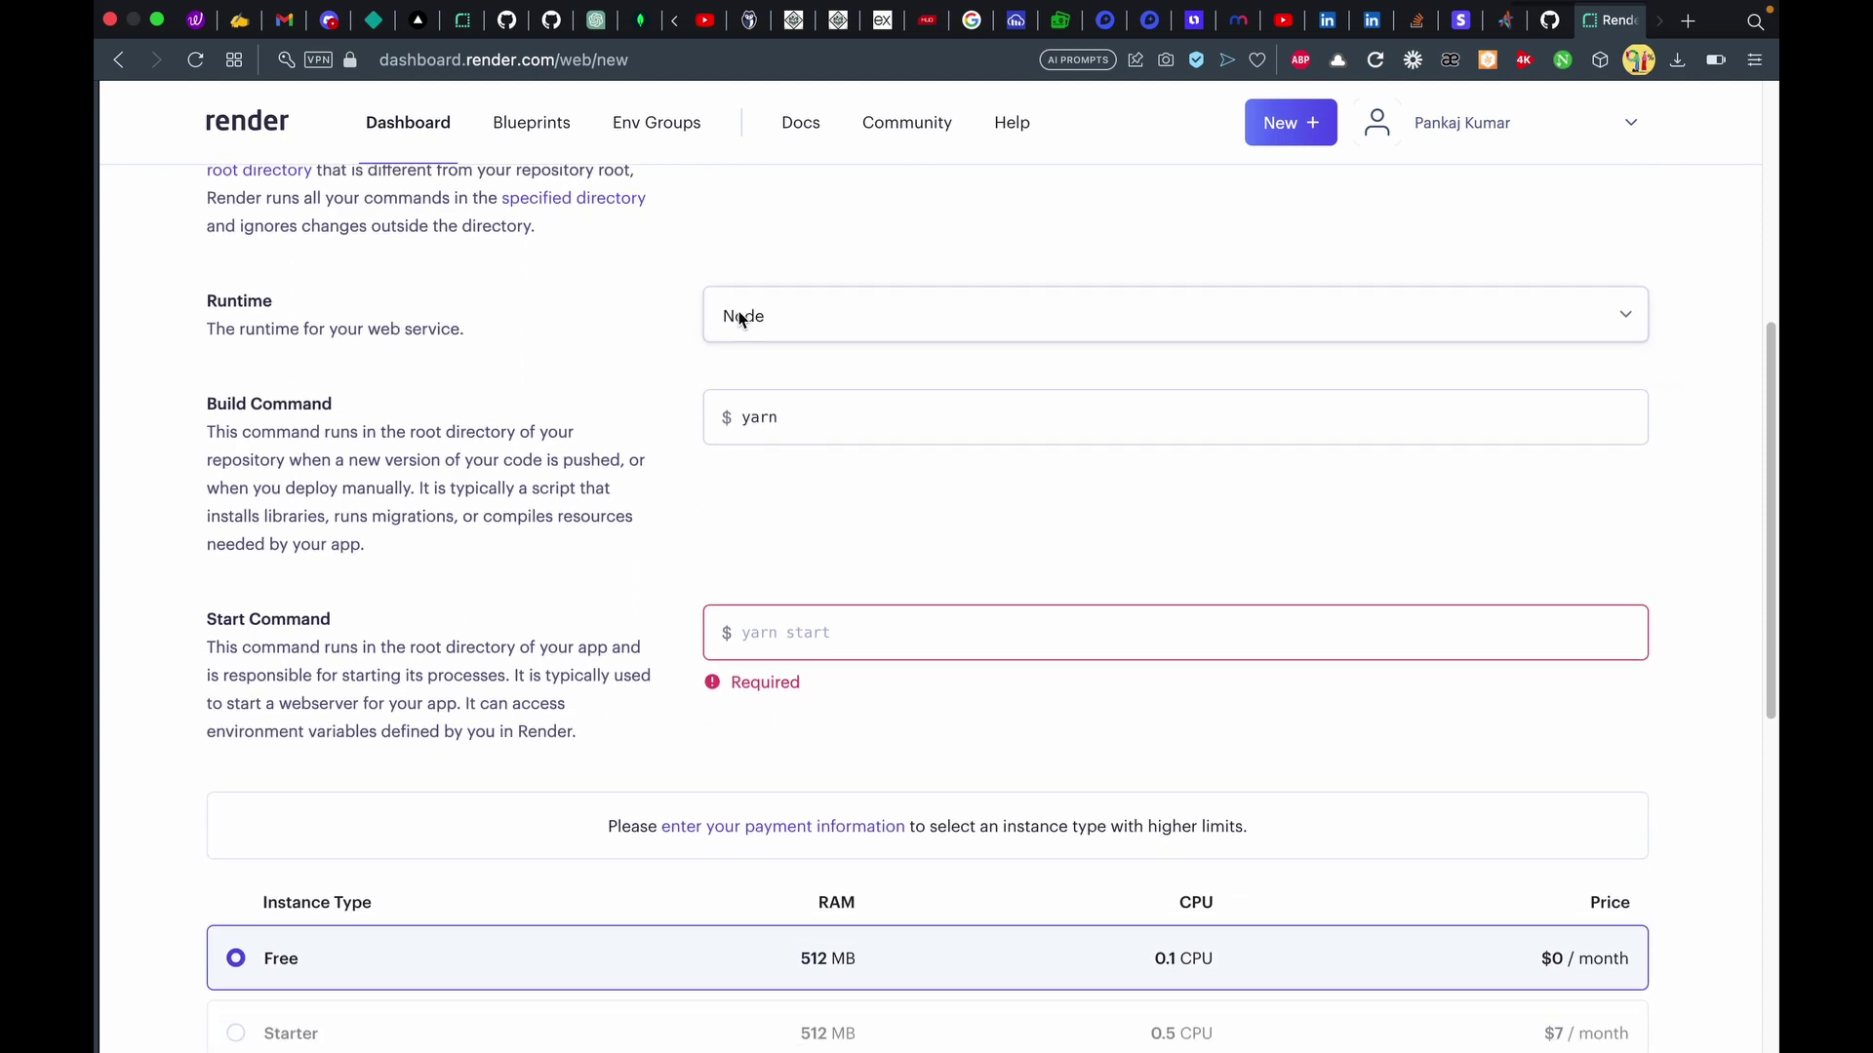
pyautogui.click(816, 314)
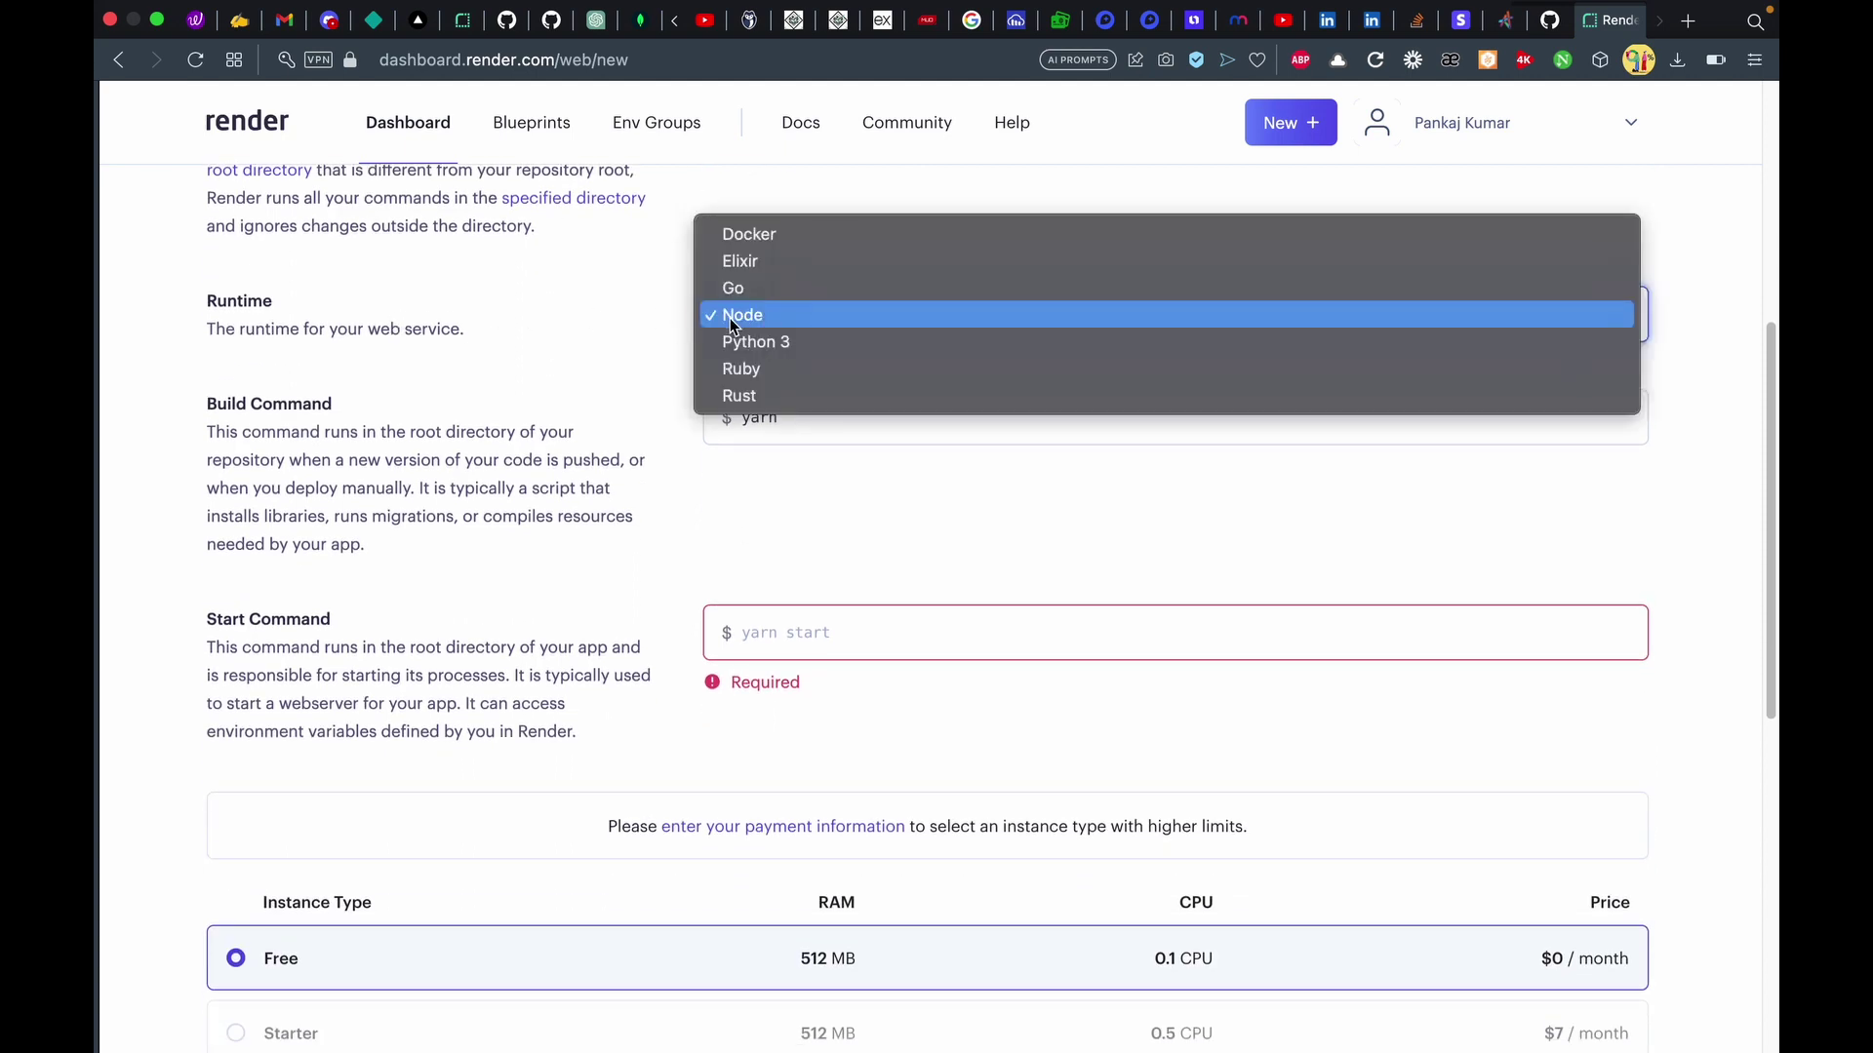
pyautogui.click(619, 318)
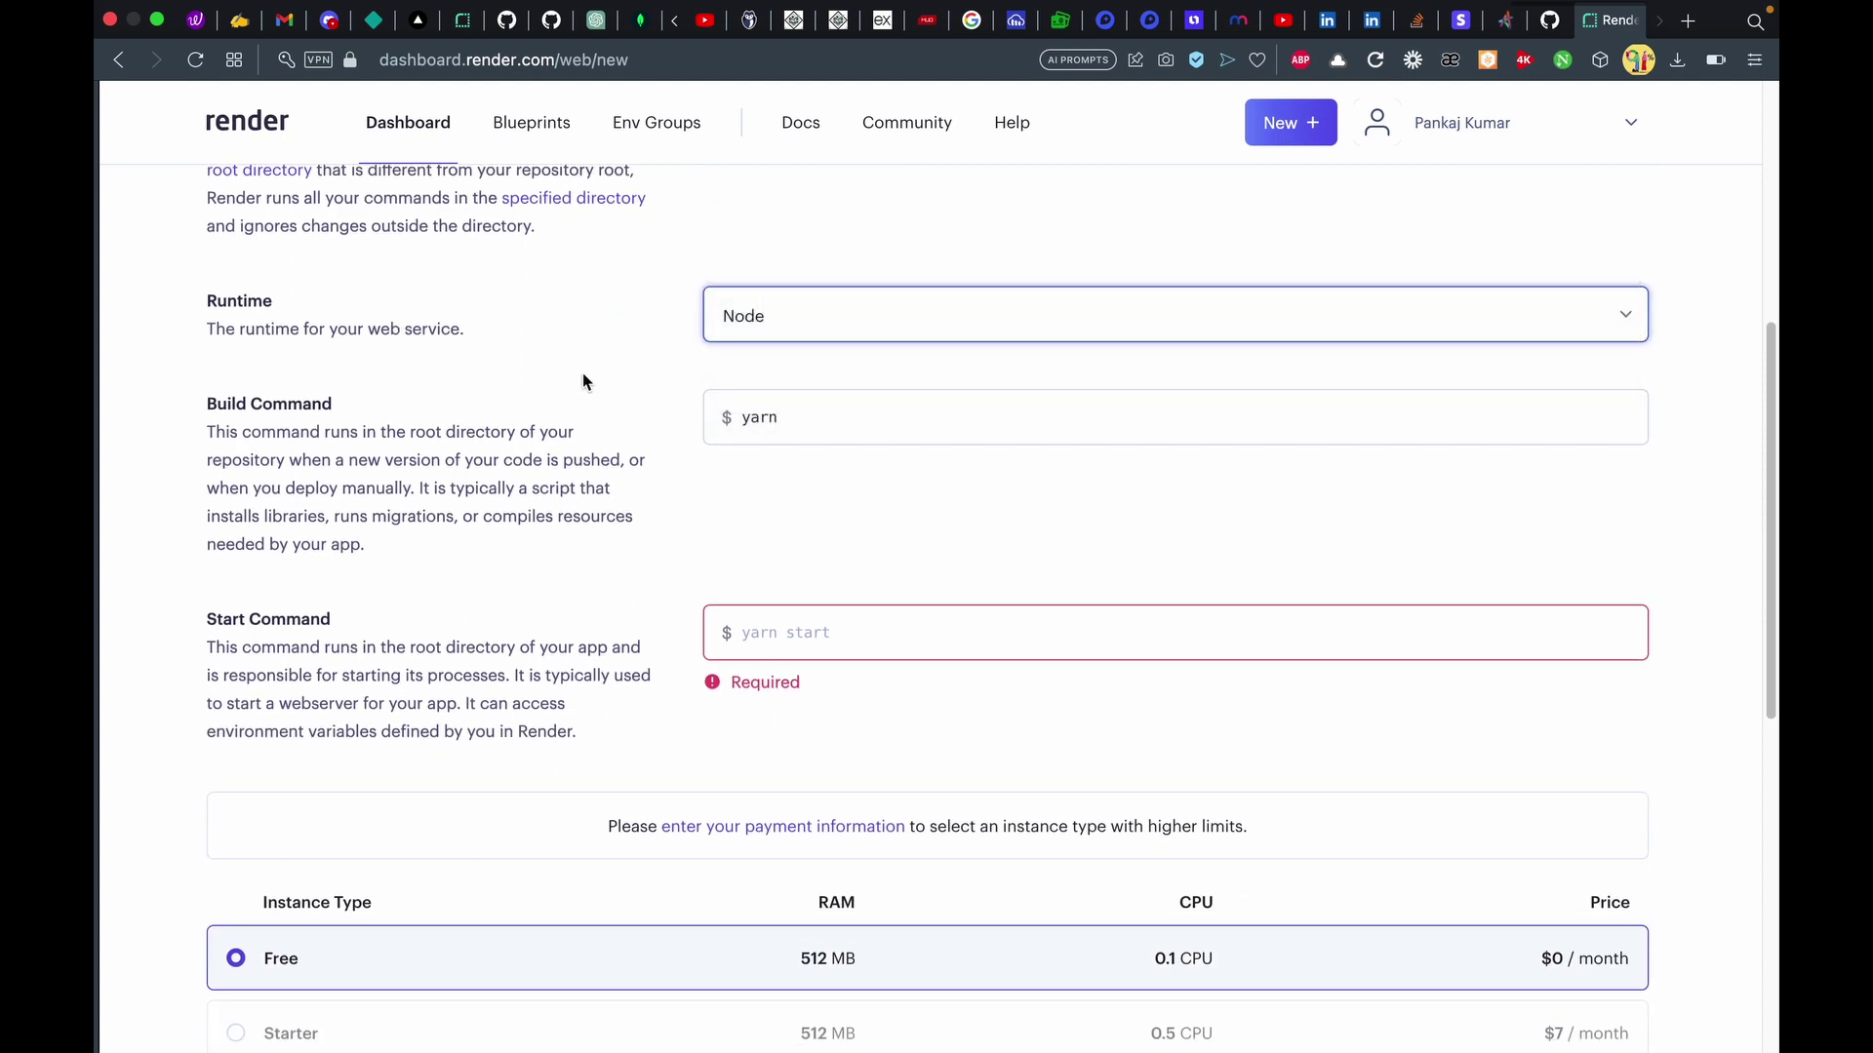
# Step: Move over to the code editor desktop
pyautogui.scroll(-1, 535, 403)
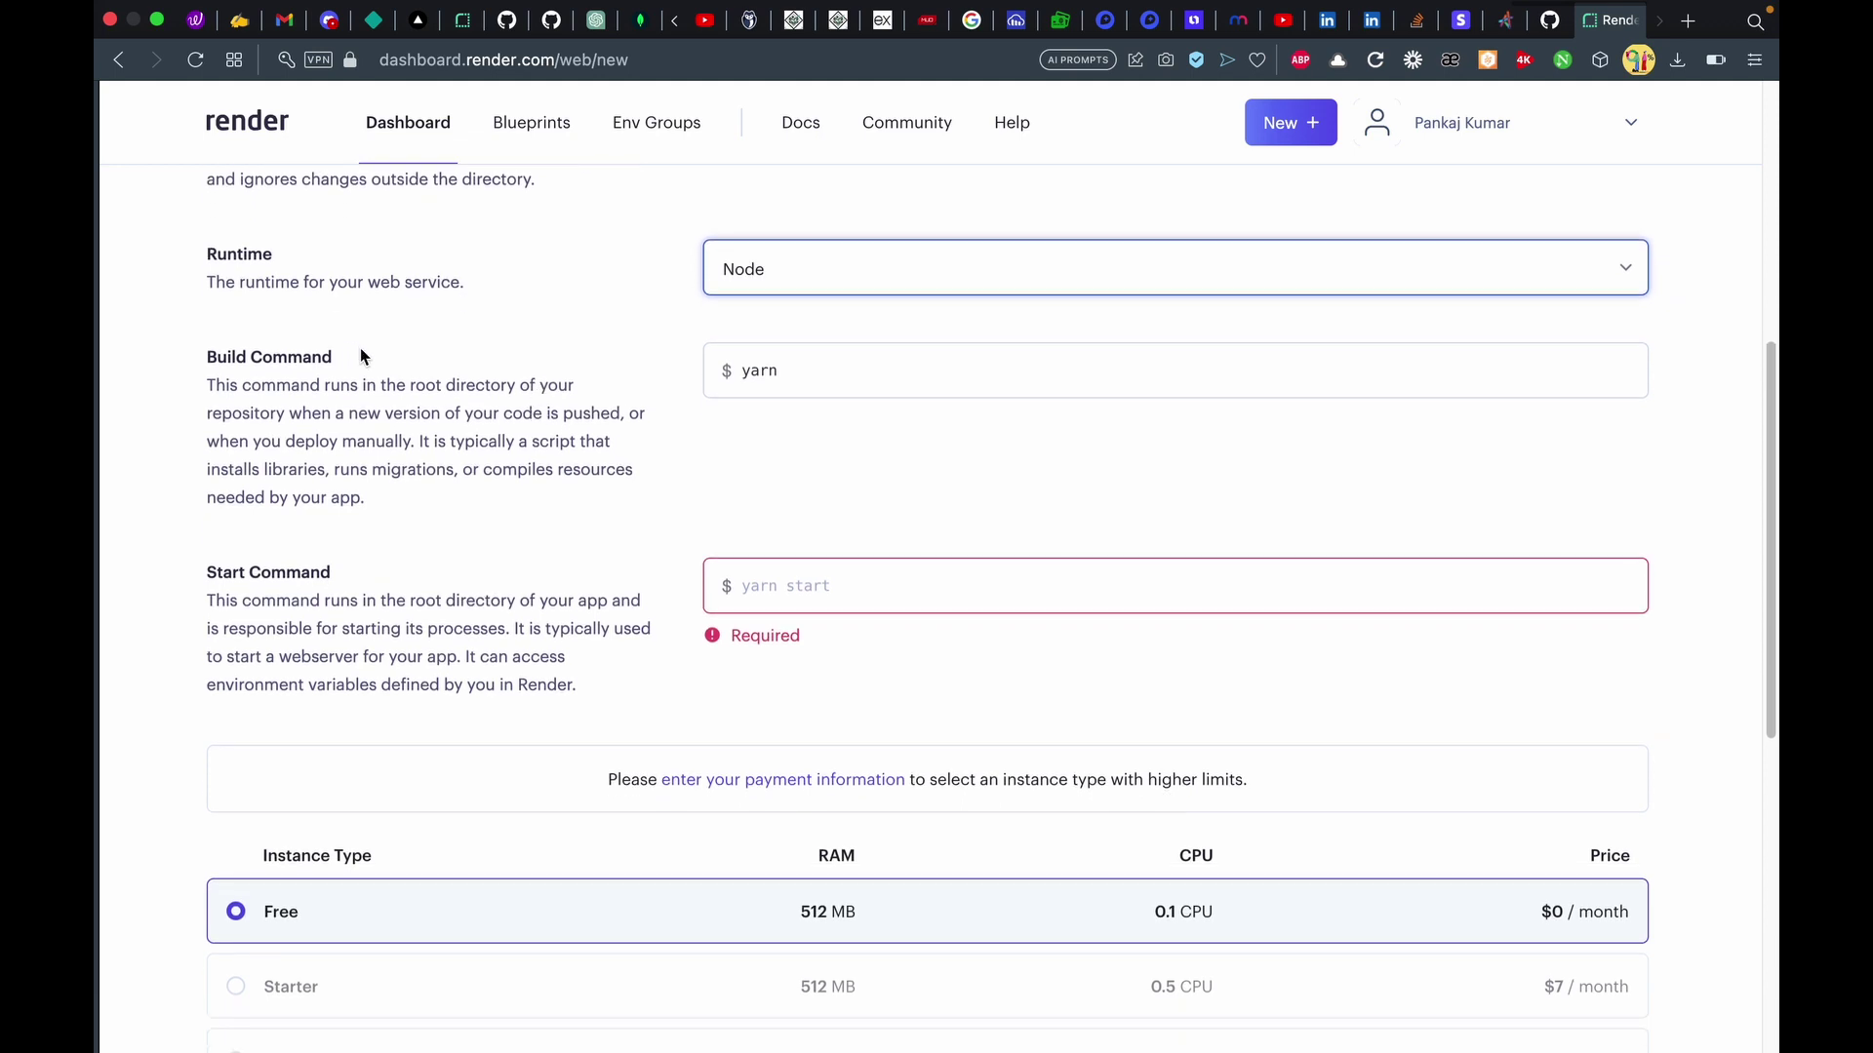
pyautogui.moveTo(361, 351); pyautogui.dragTo(201, 359)
pyautogui.click(492, 357)
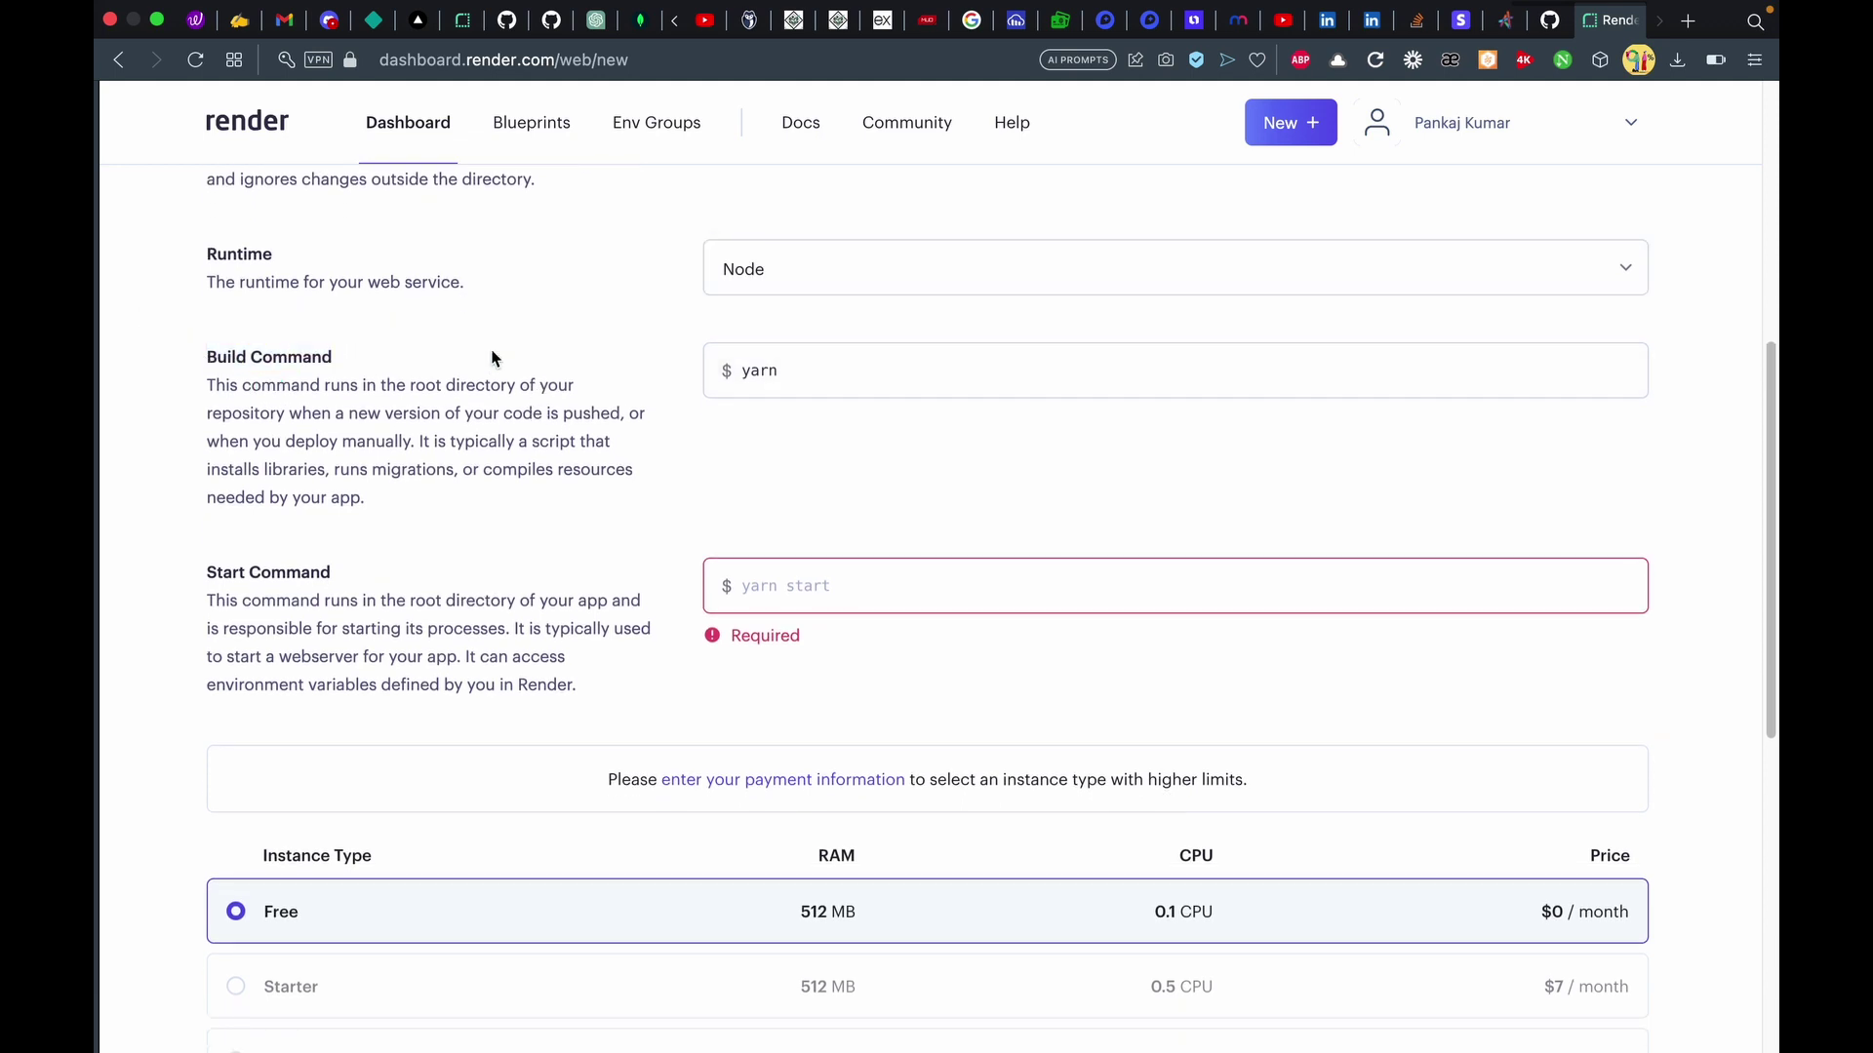
pyautogui.hotkey('ctrl', 'Right')
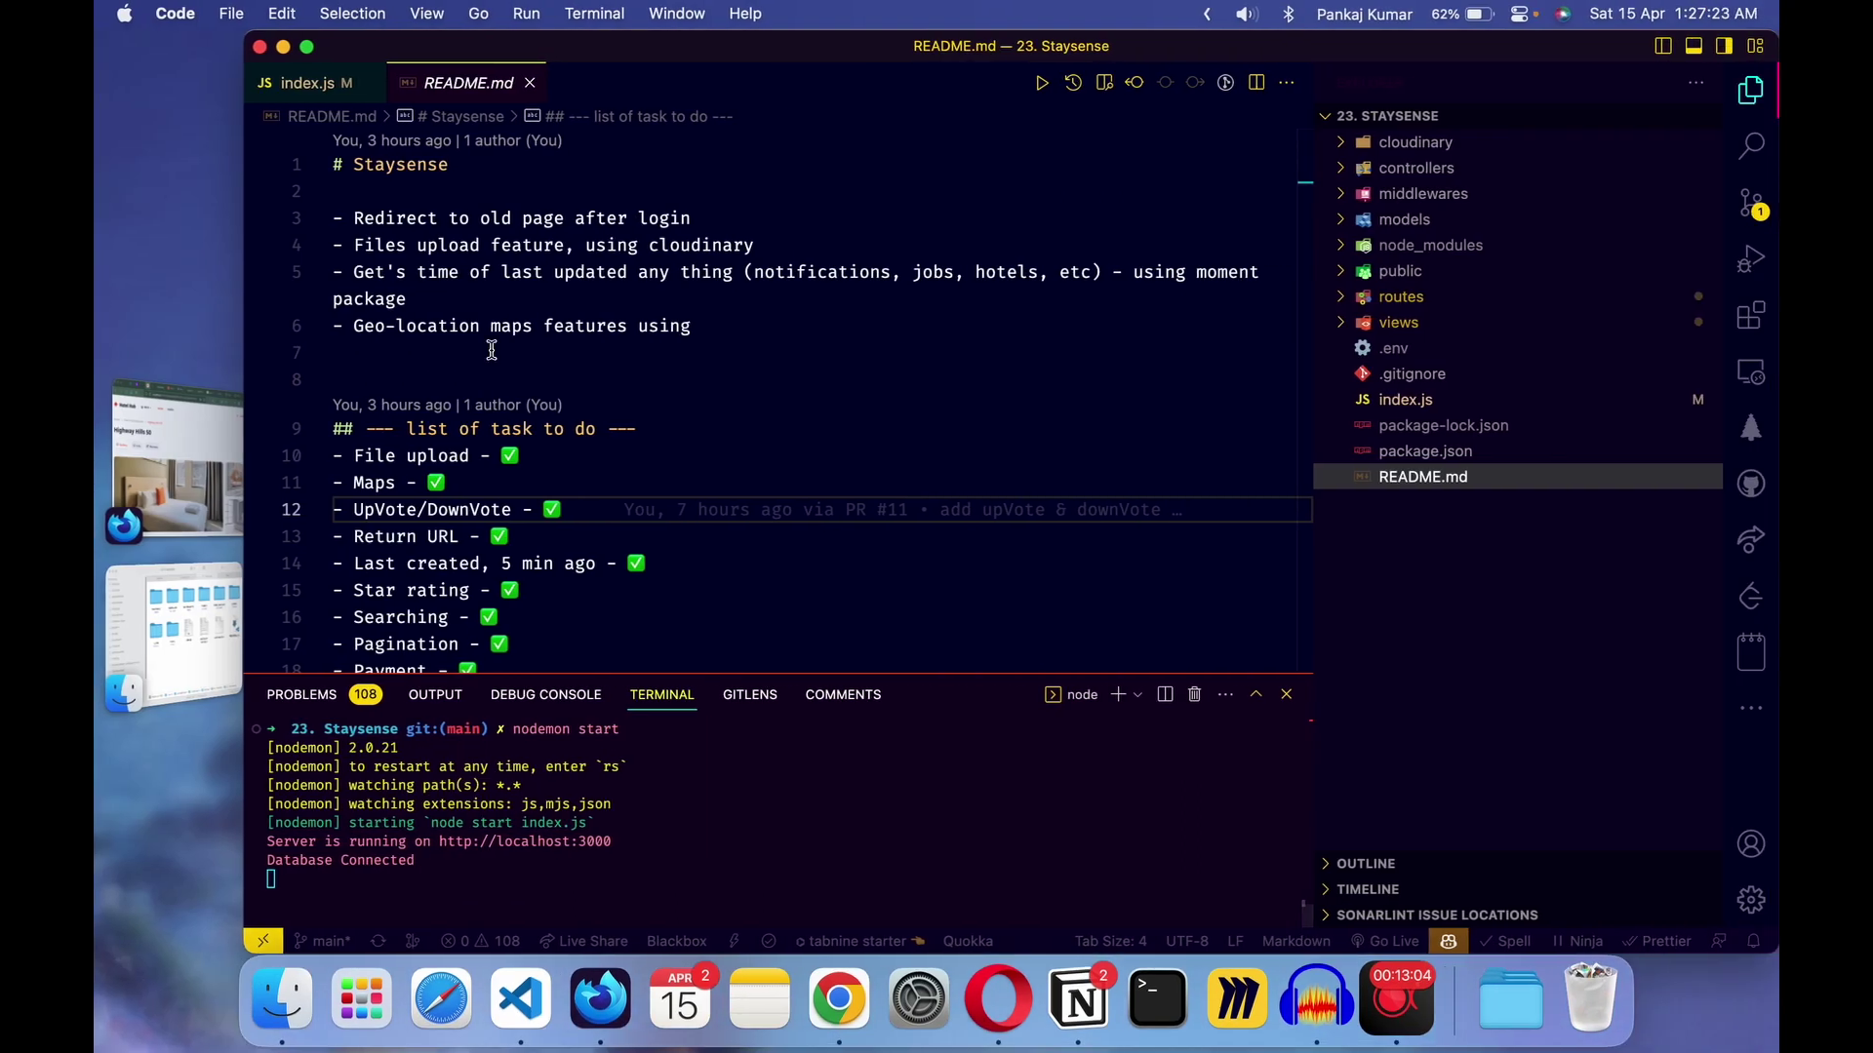
# Step: Add a "start": "node ./index.js" script to package.json and save
pyautogui.click(1471, 465)
pyautogui.scroll(3, 781, 387)
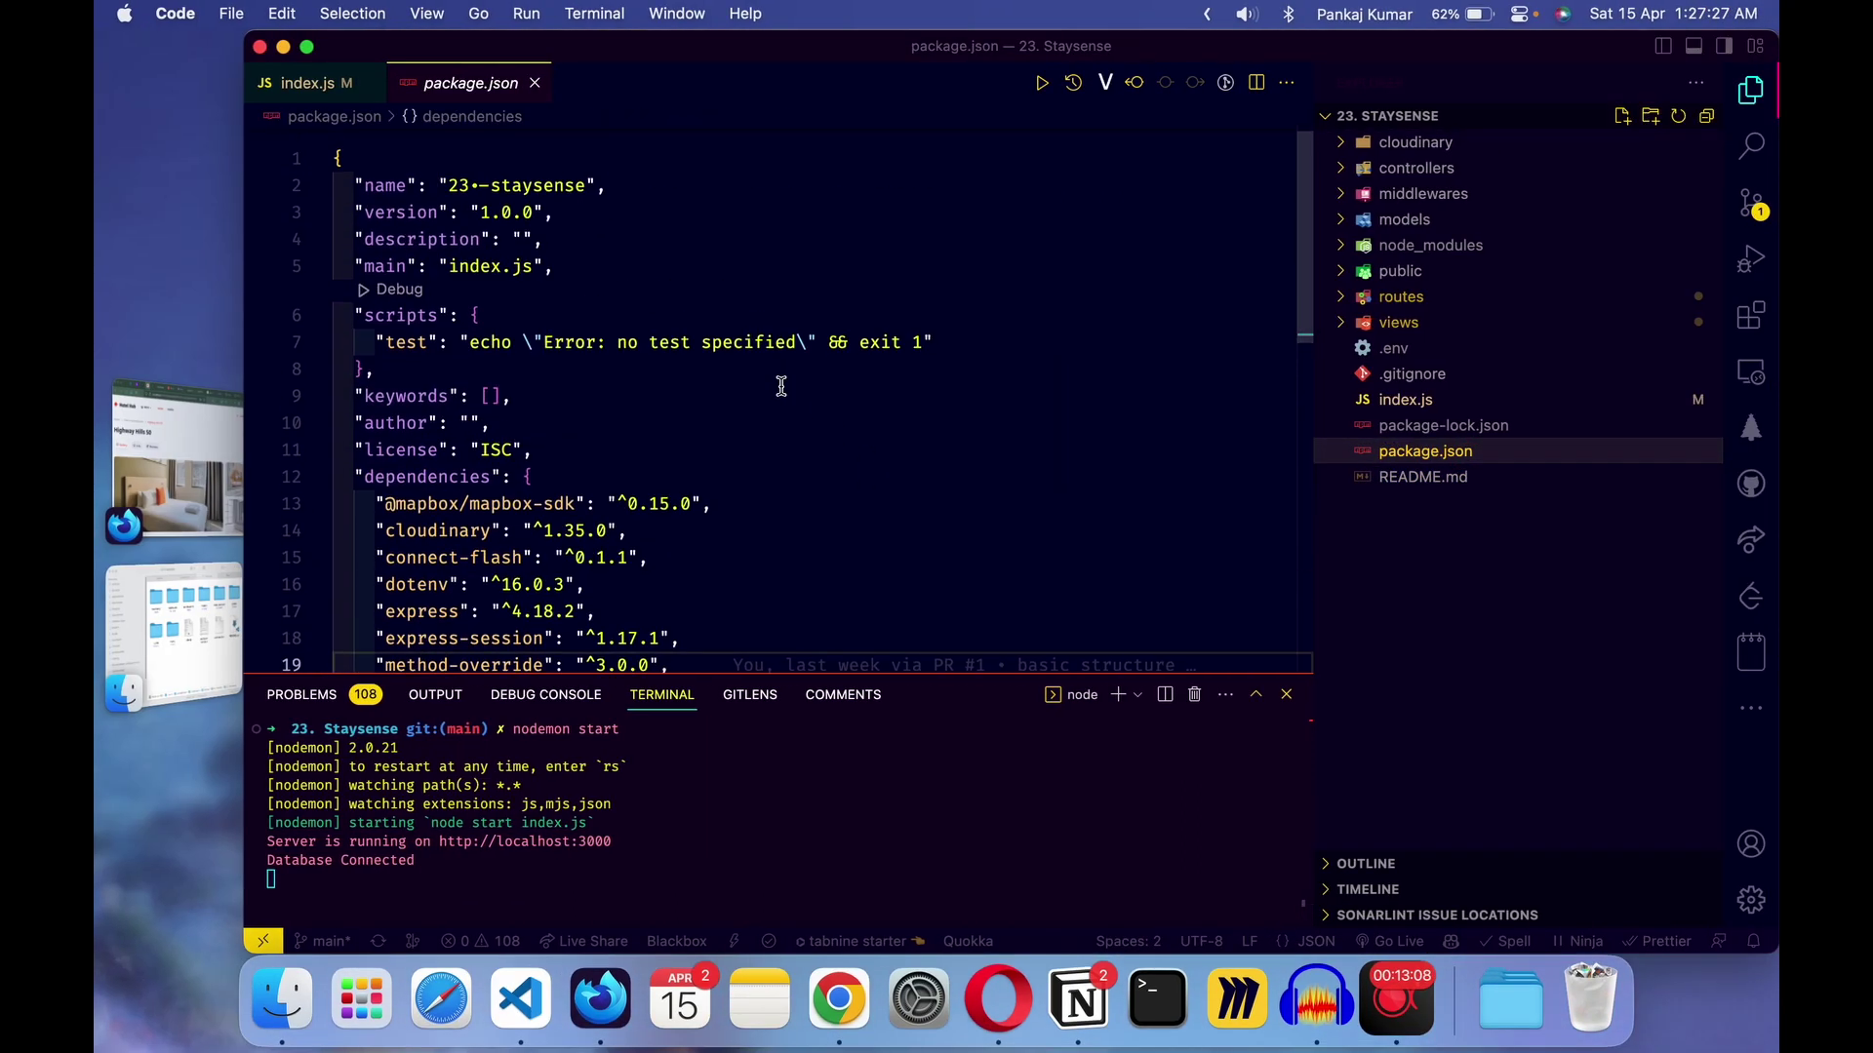
pyautogui.doubleClick(415, 321)
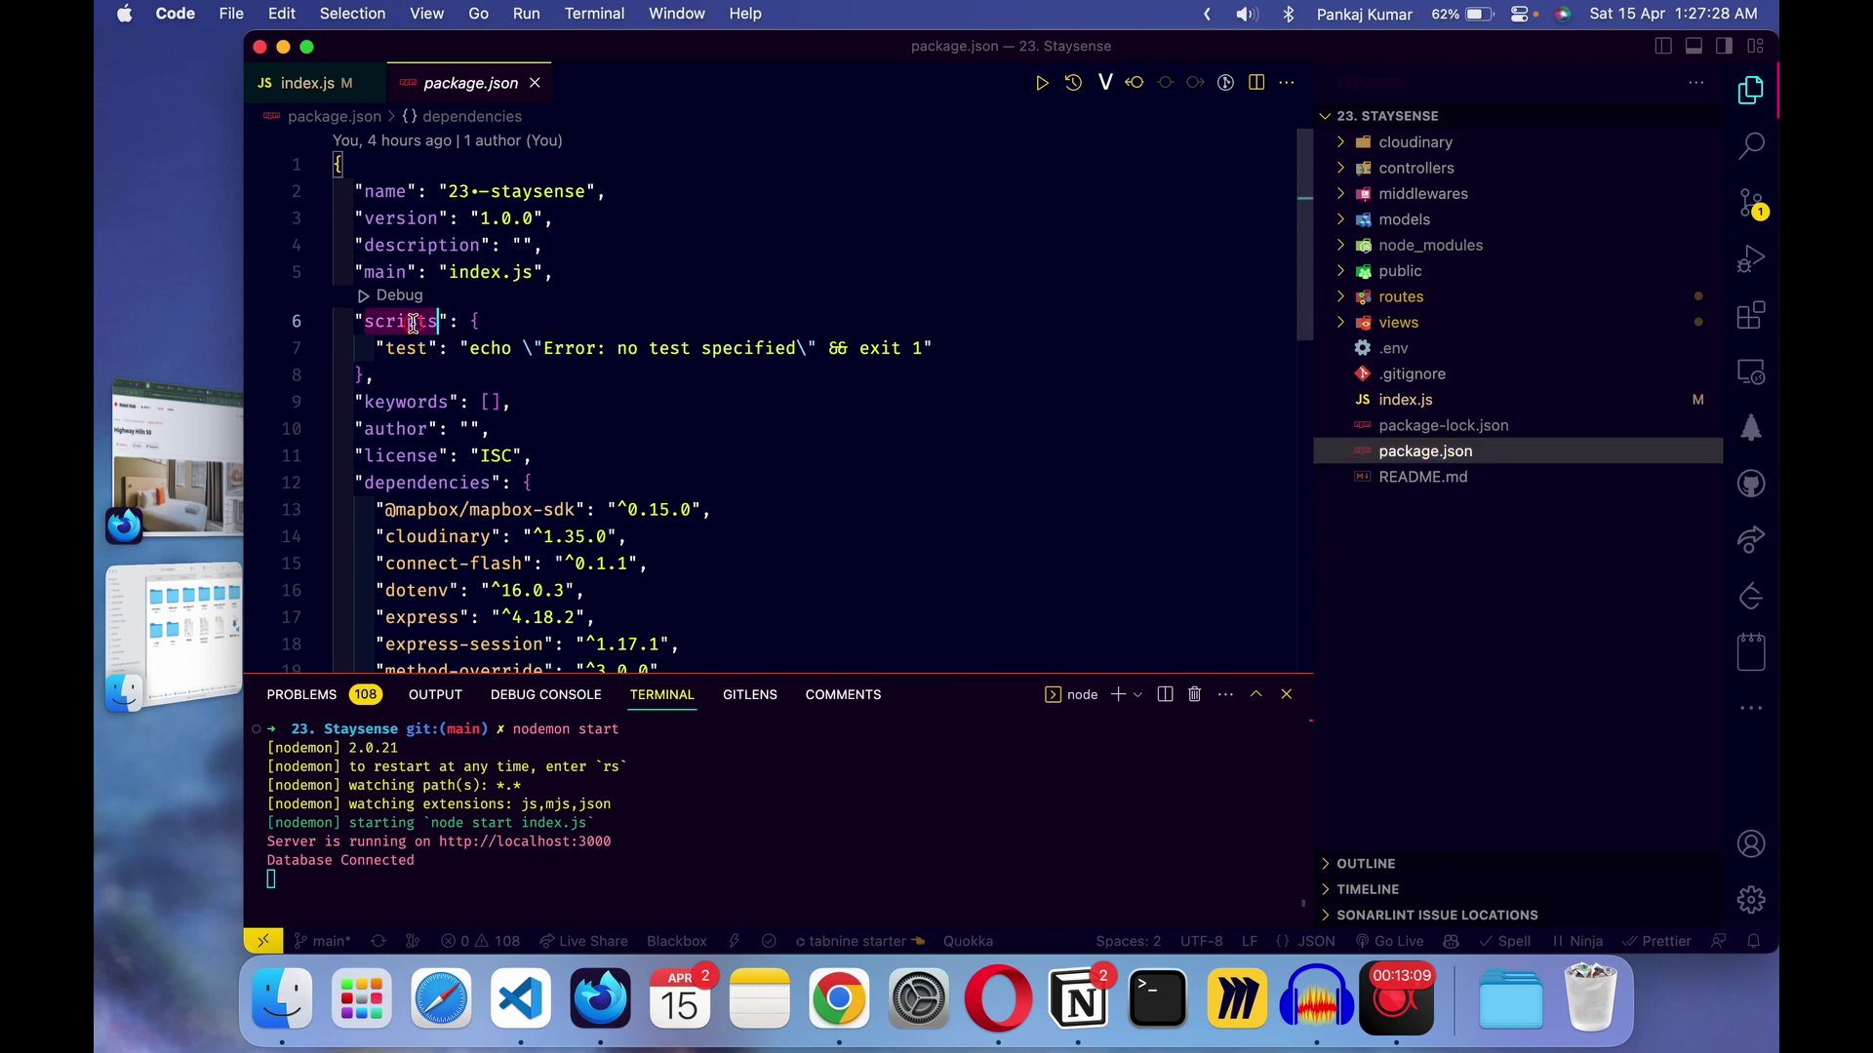
pyautogui.click(511, 321)
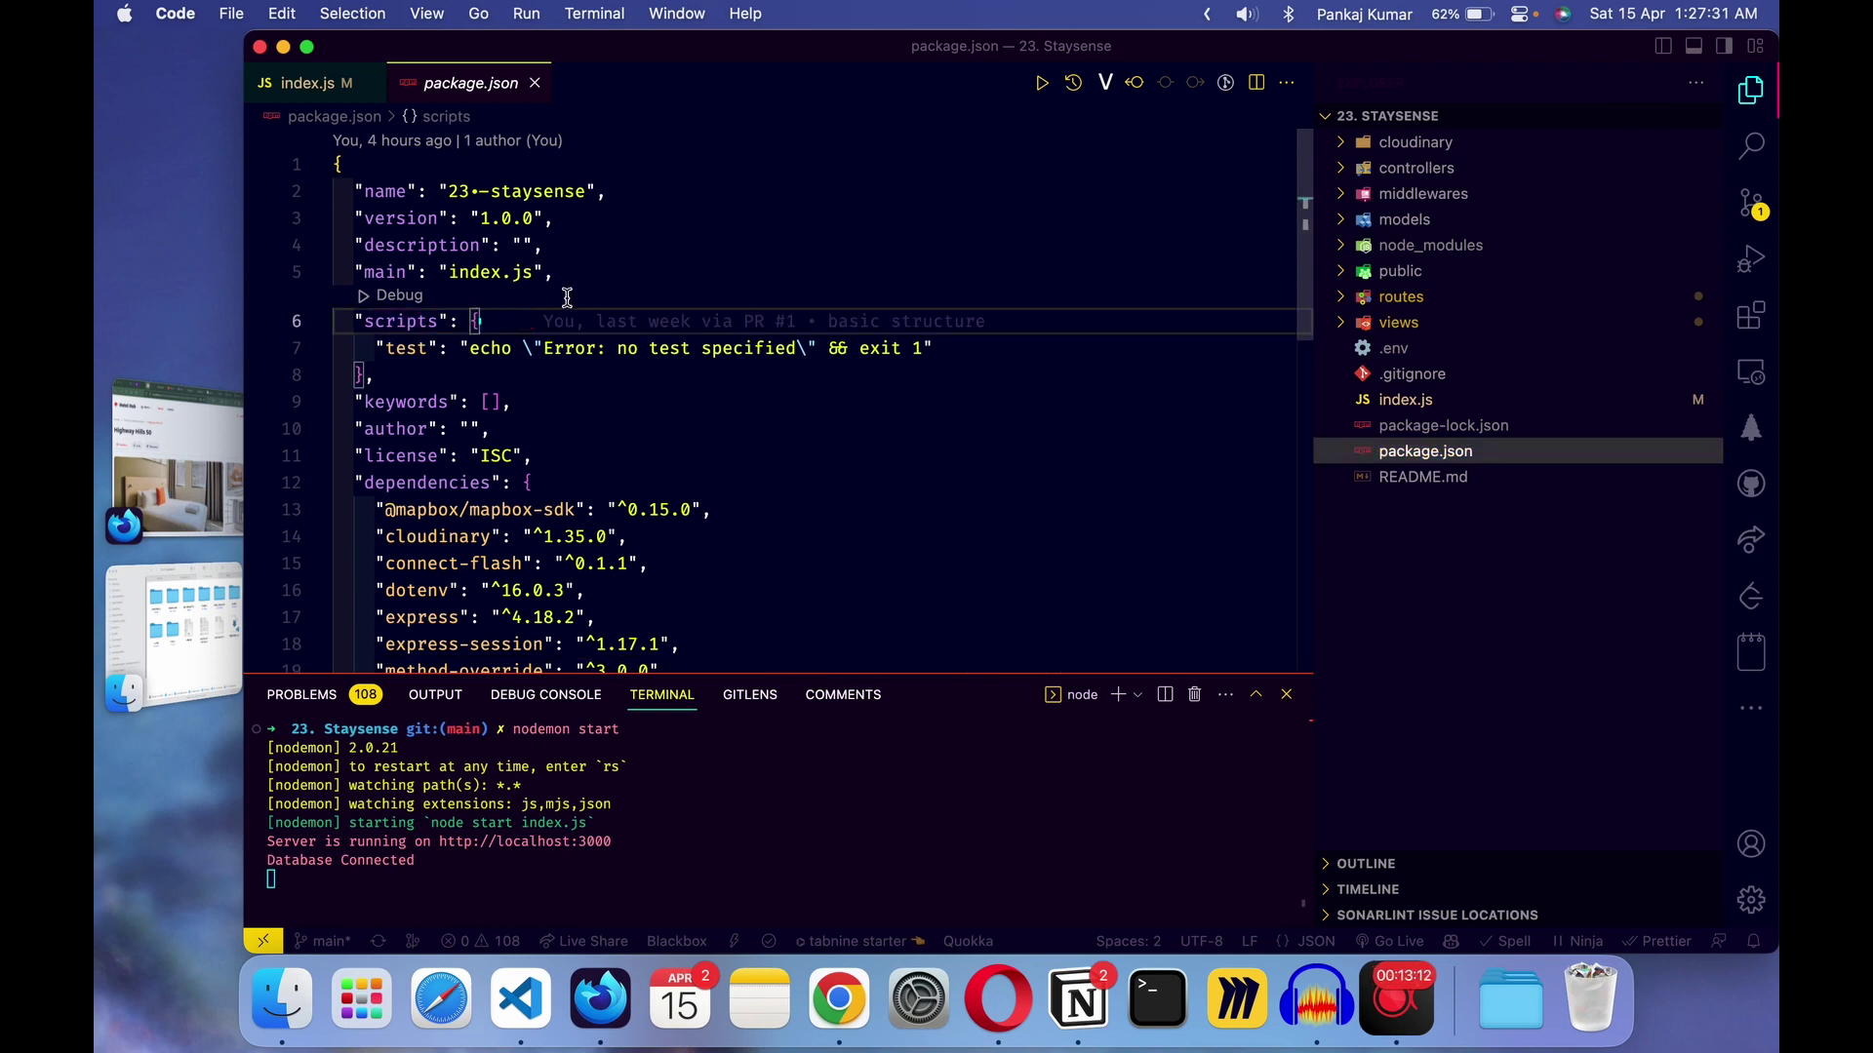
pyautogui.press('Return')
pyautogui.write('"')
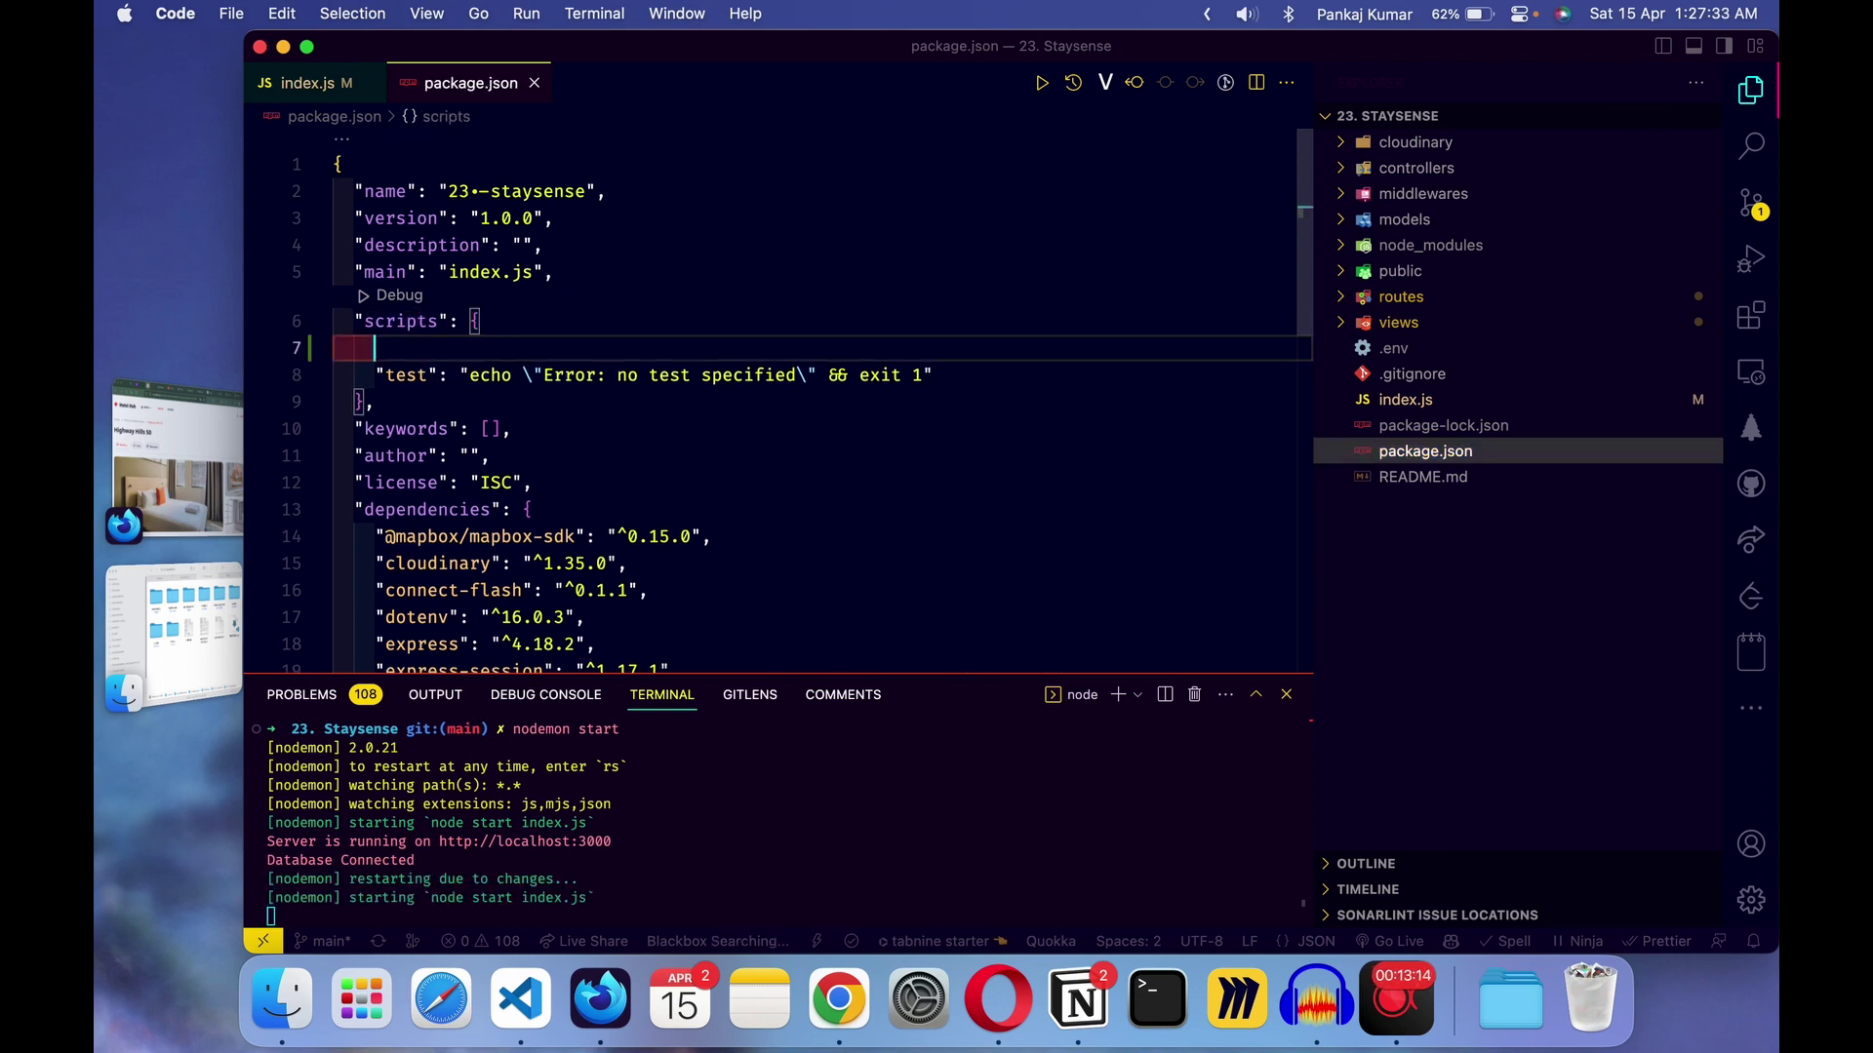
pyautogui.write('s')
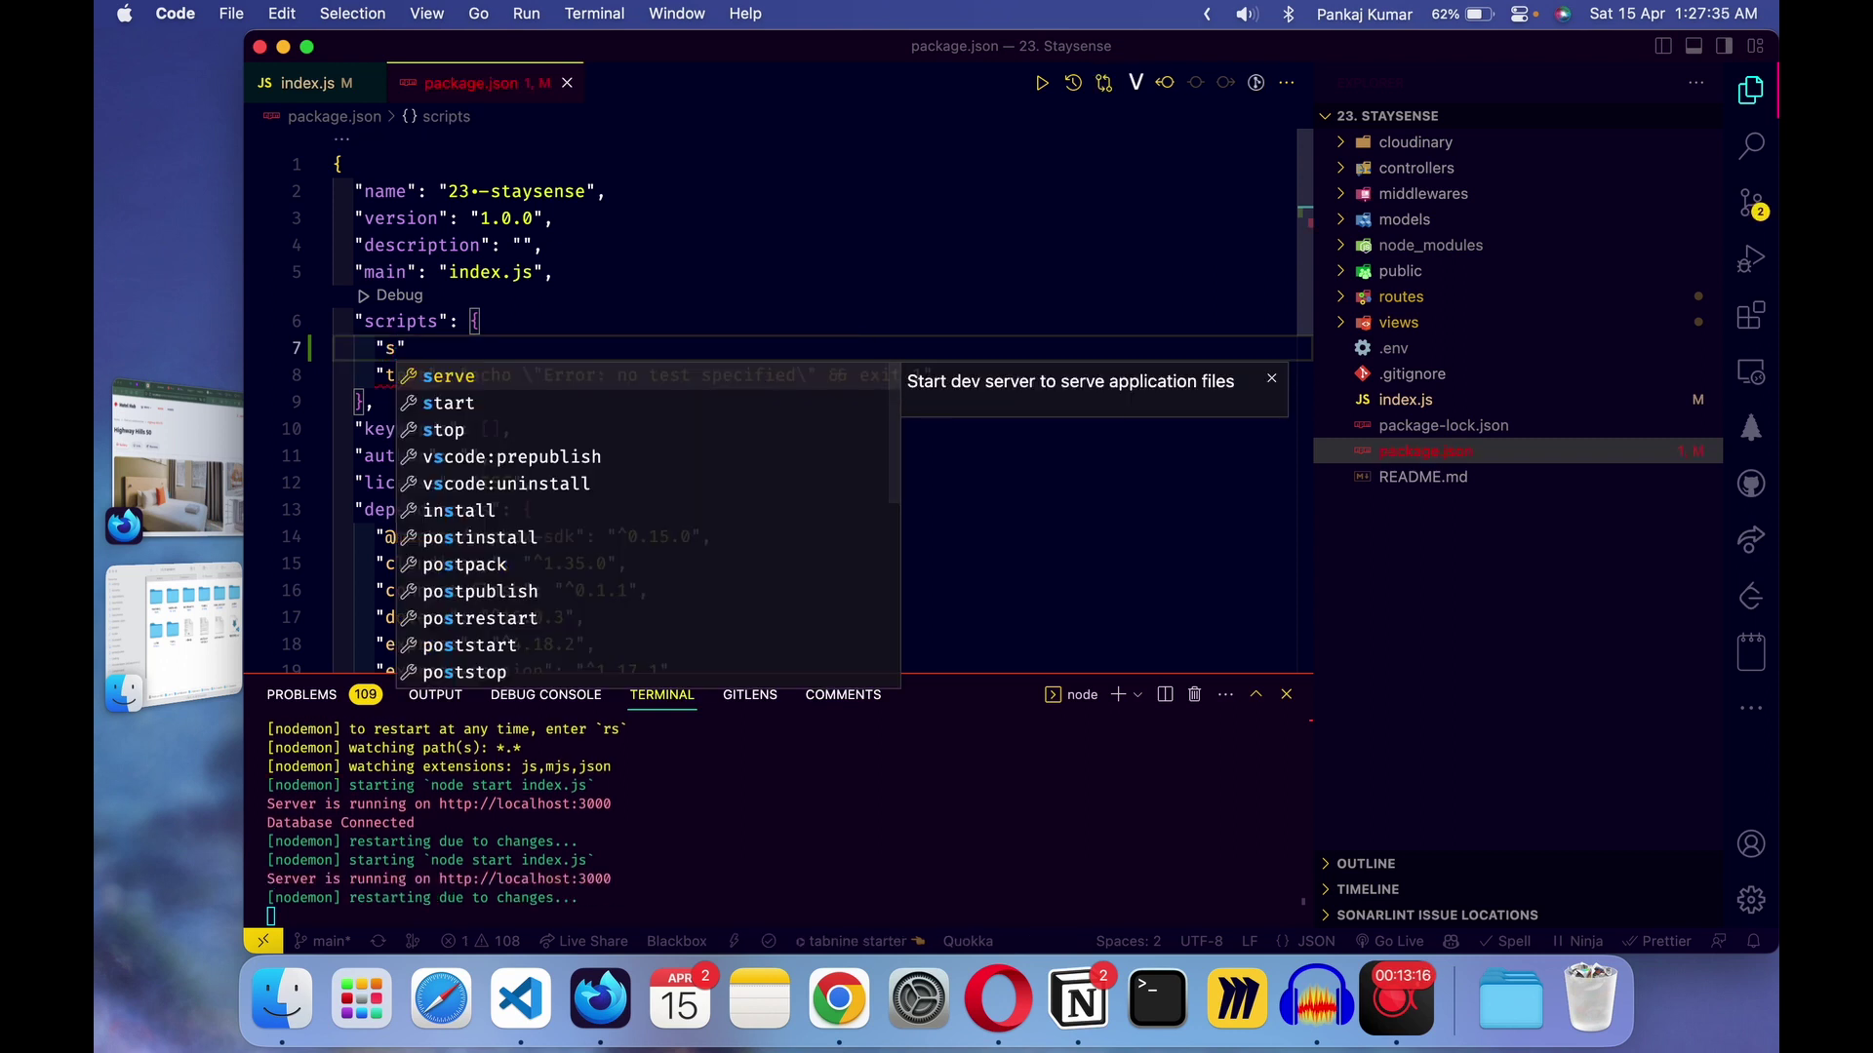
pyautogui.write('tart" :')
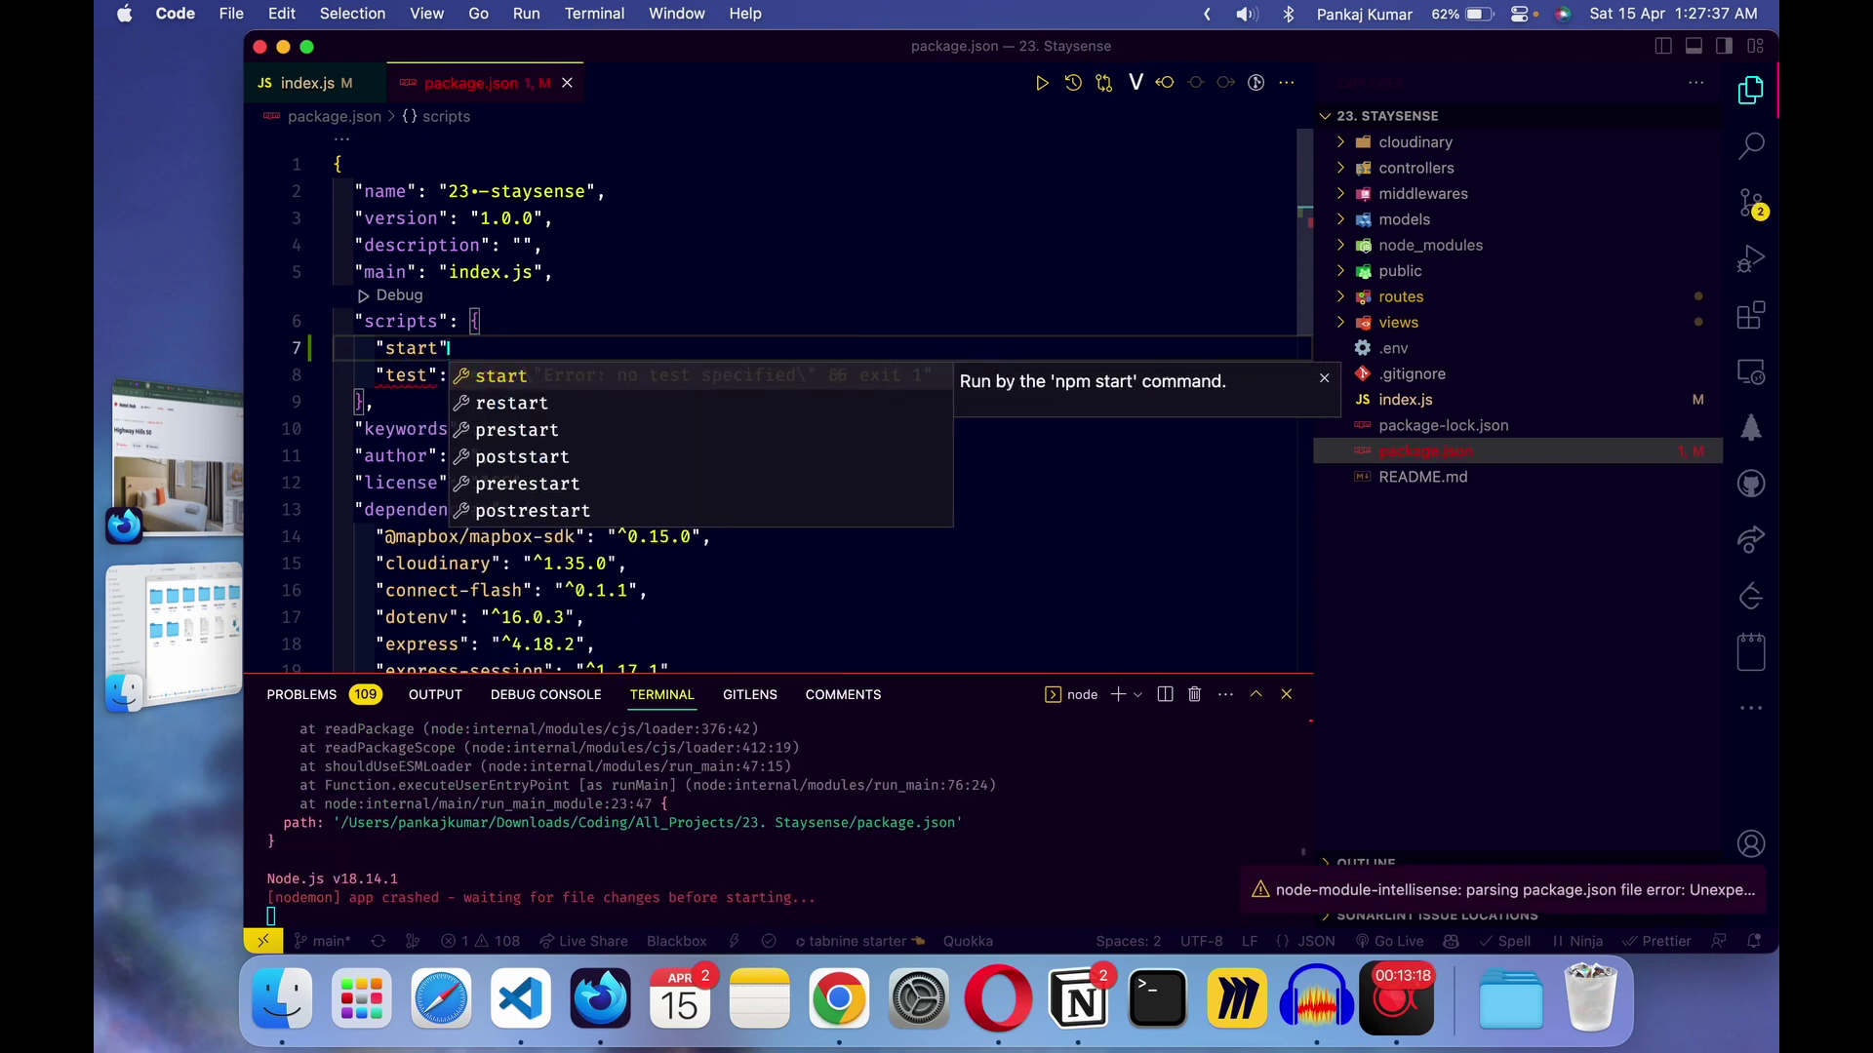
pyautogui.write(' "node ')
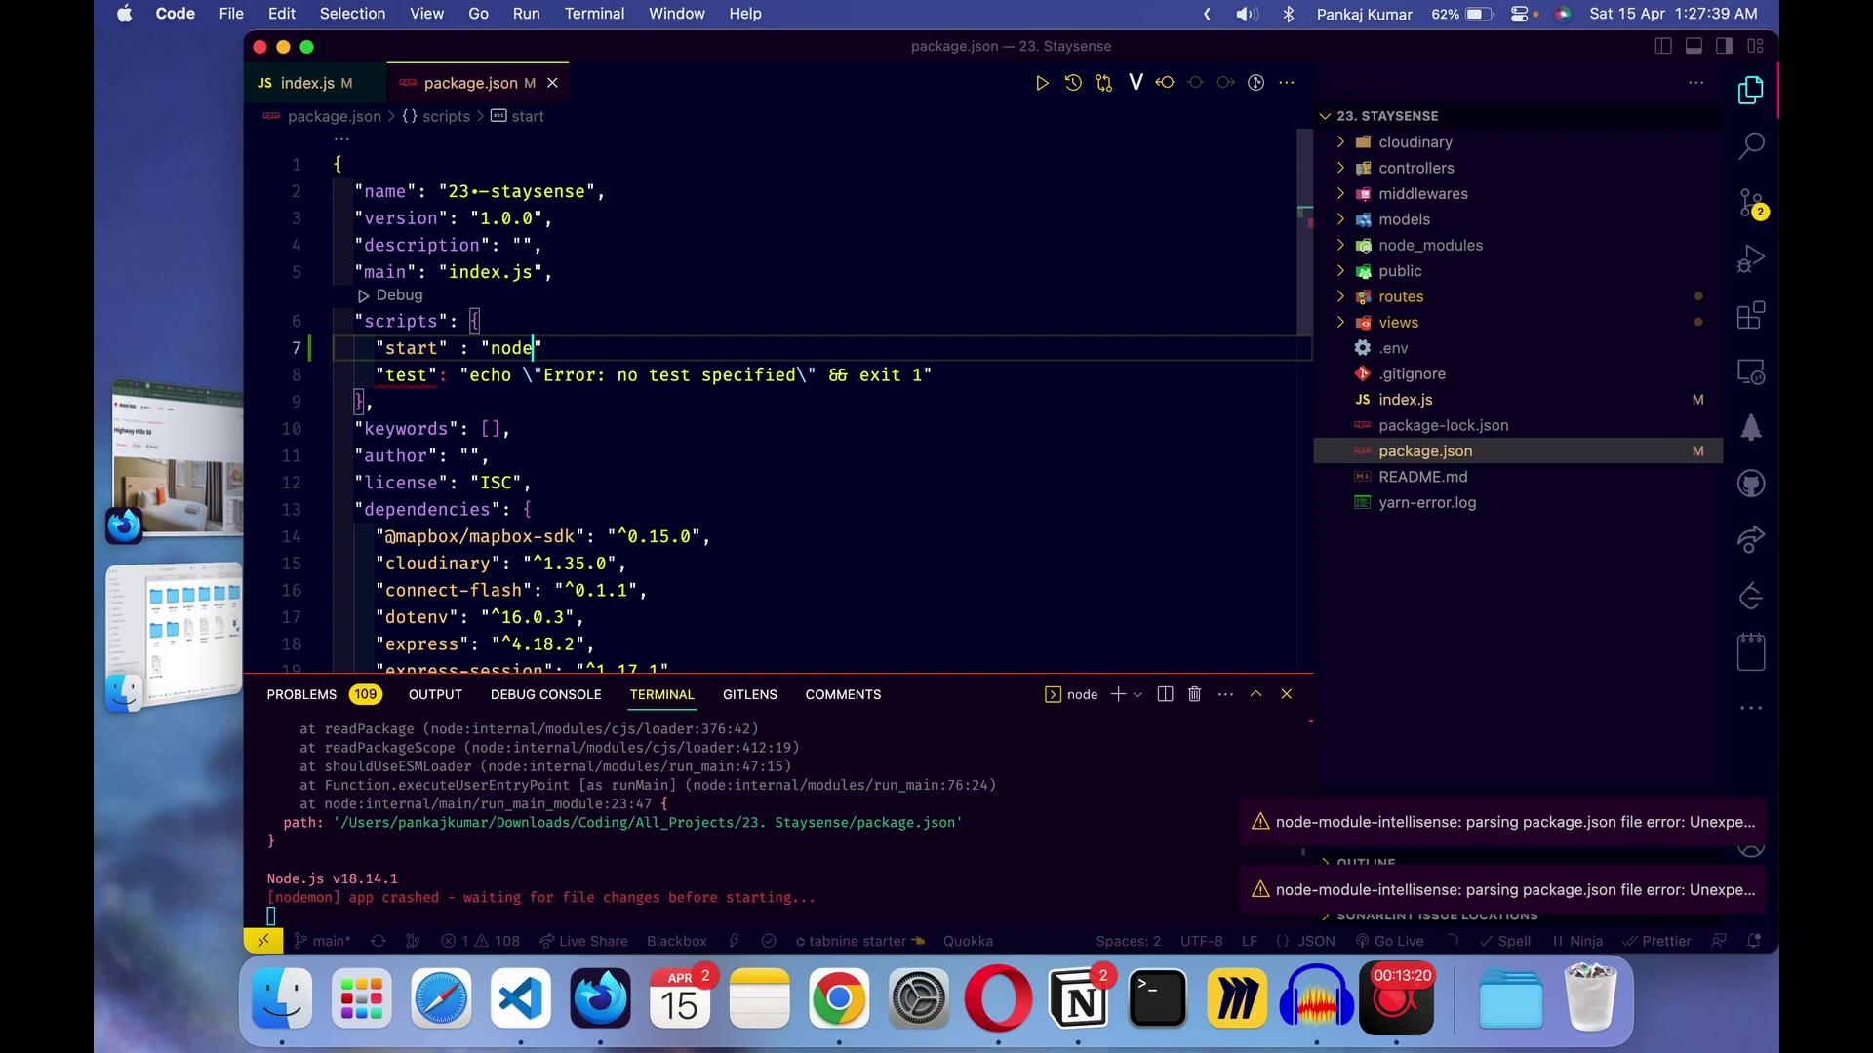
pyautogui.write('./inde')
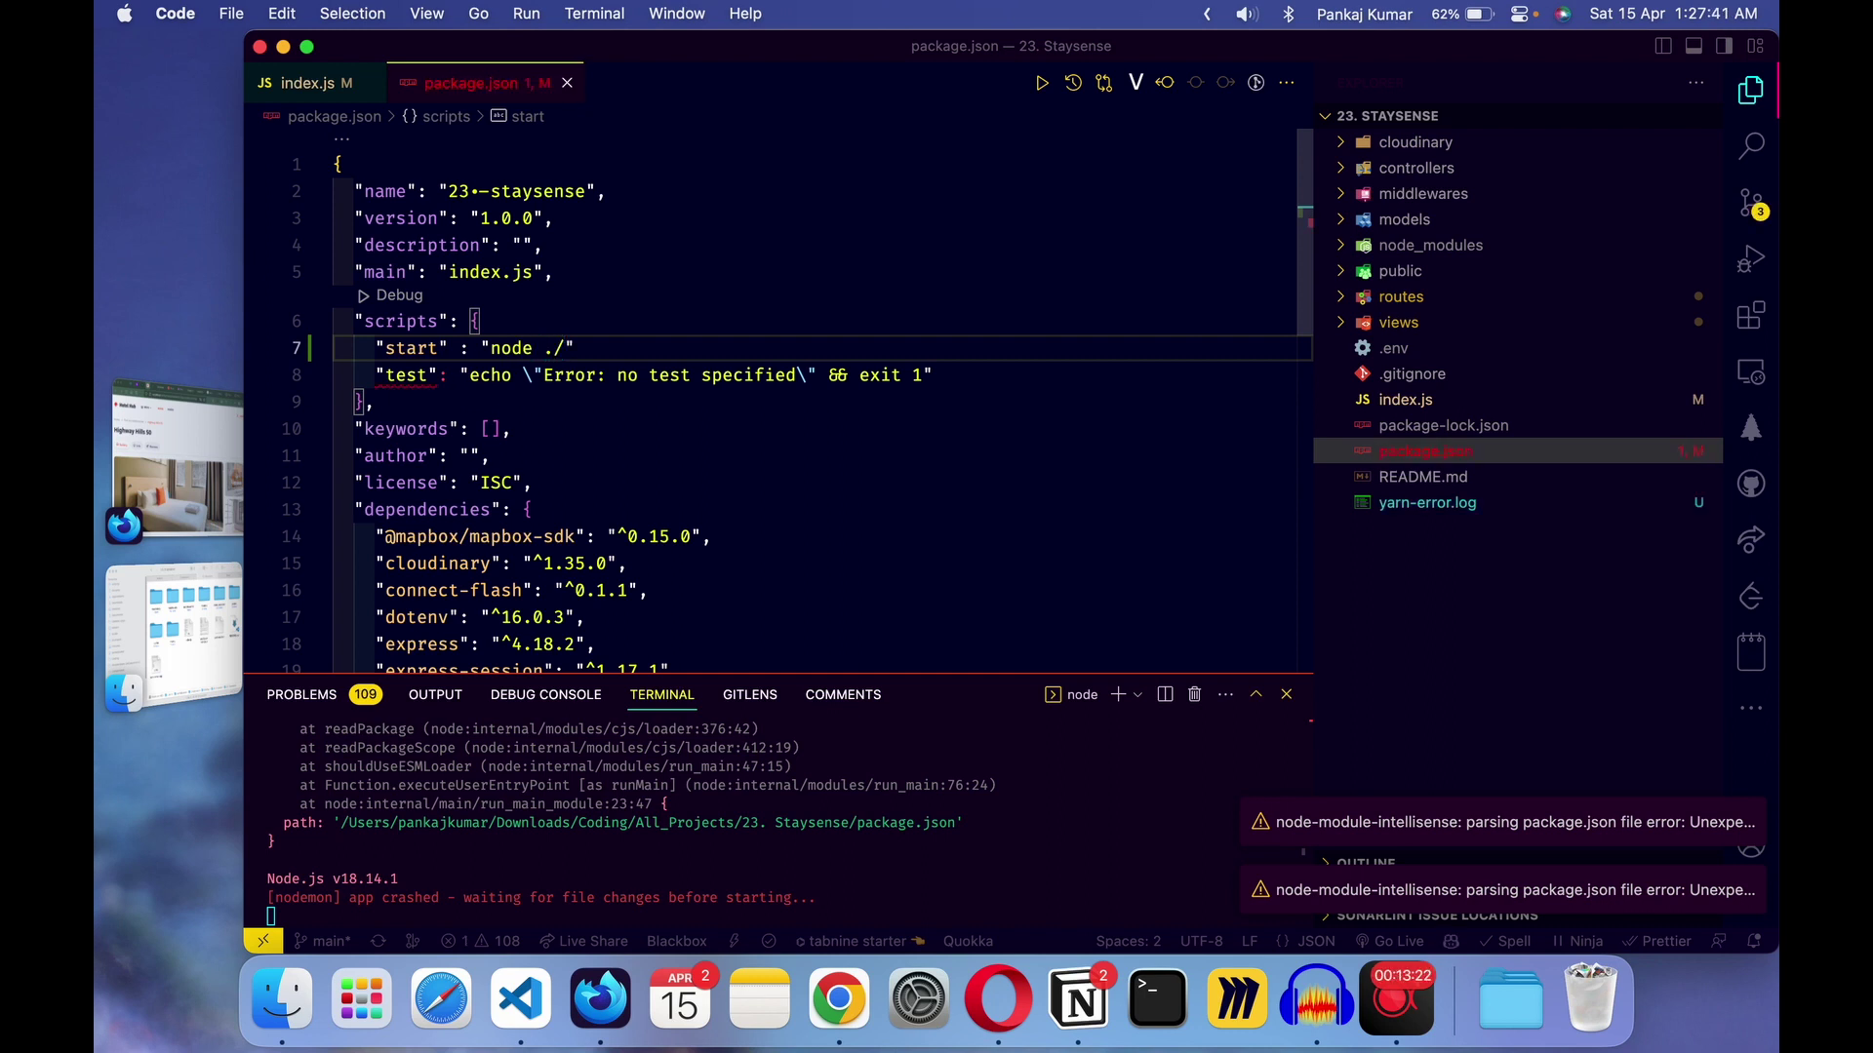
pyautogui.write('x.js",')
pyautogui.press('super+s')
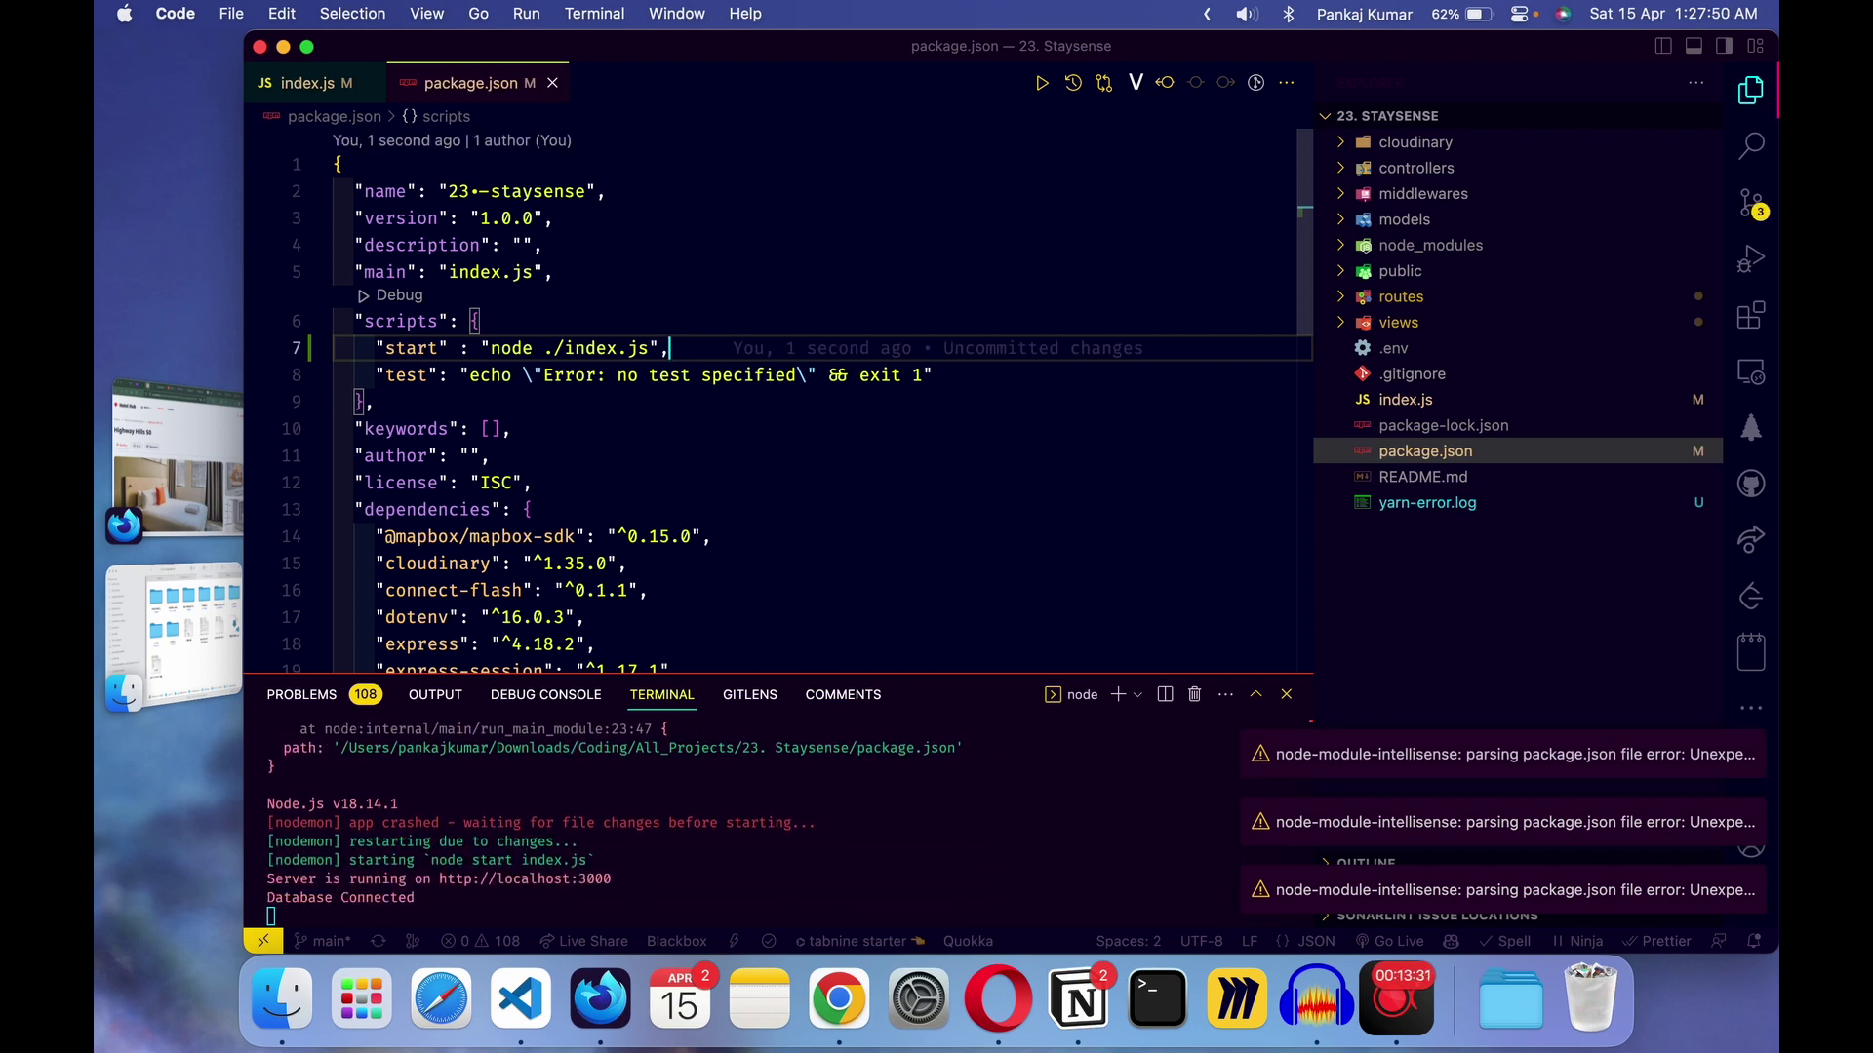
# Step: Add a "build": "npm run build" script below the start script
pyautogui.doubleClick(415, 348)
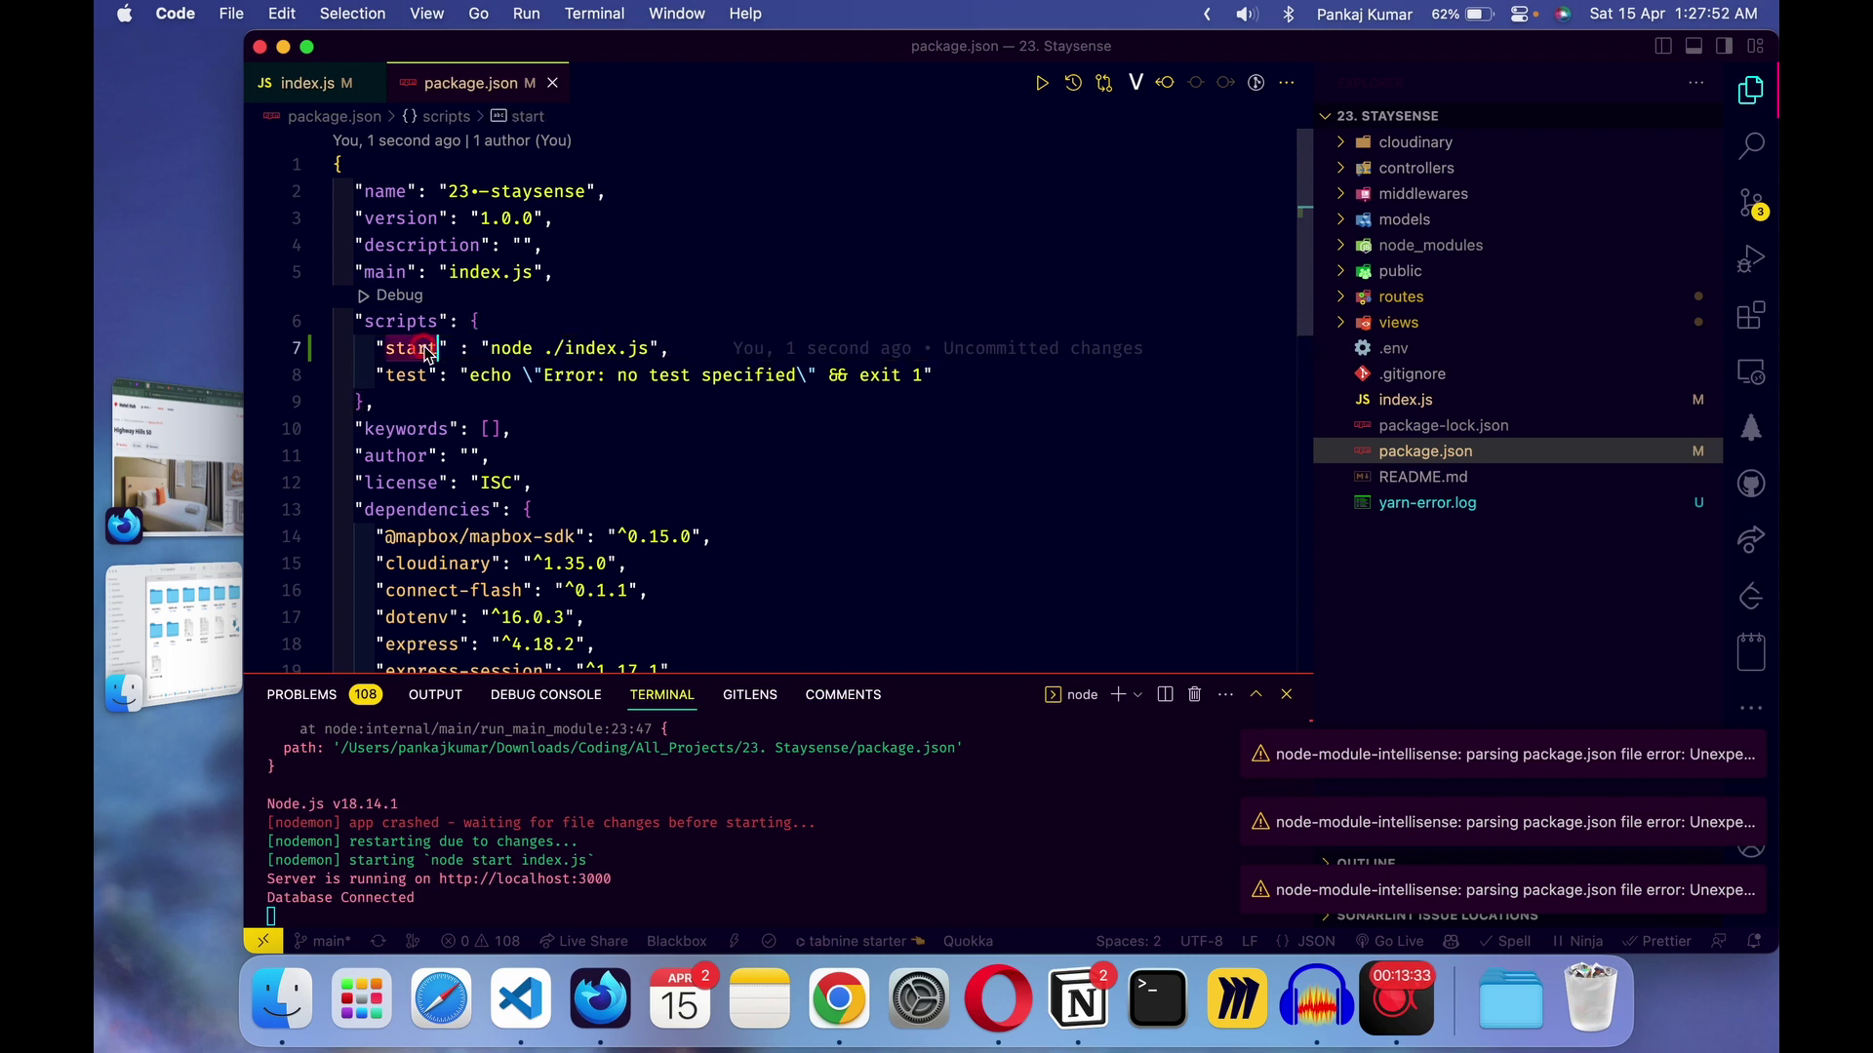
pyautogui.moveTo(491, 348); pyautogui.dragTo(649, 348)
pyautogui.click(771, 339)
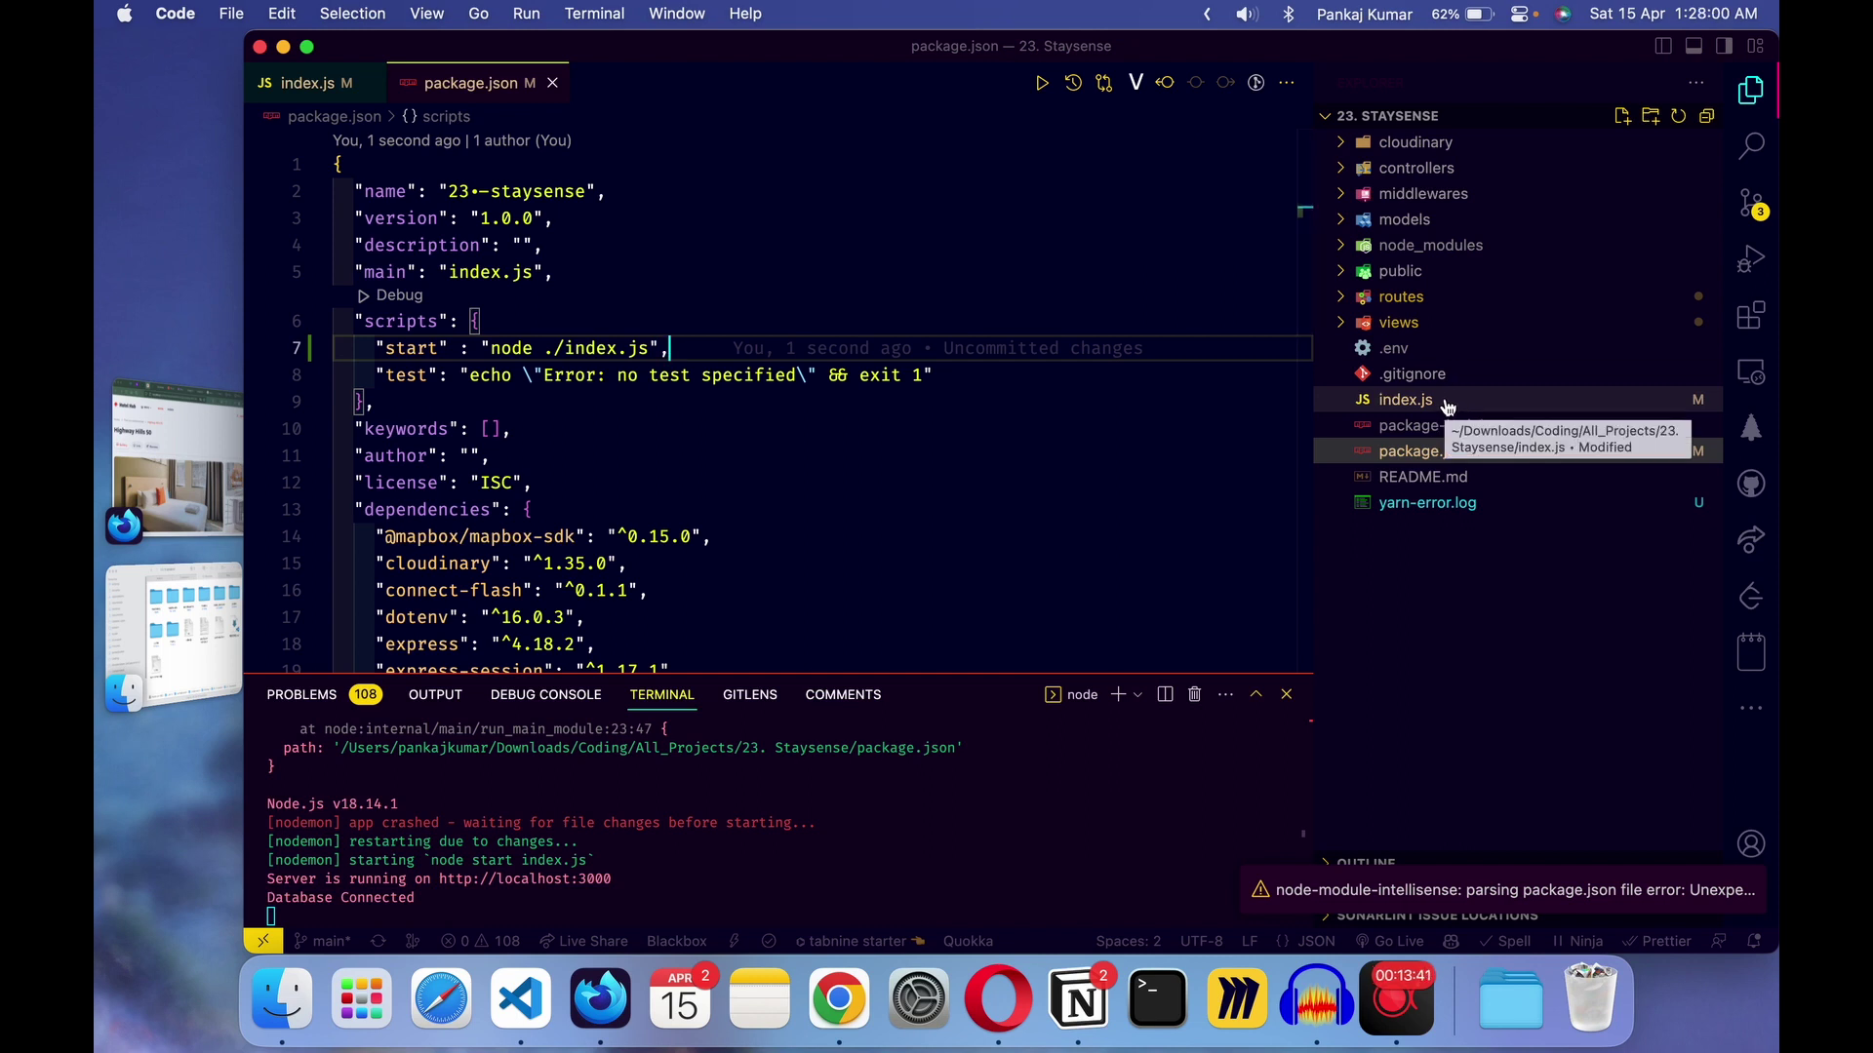
pyautogui.doubleClick(588, 347)
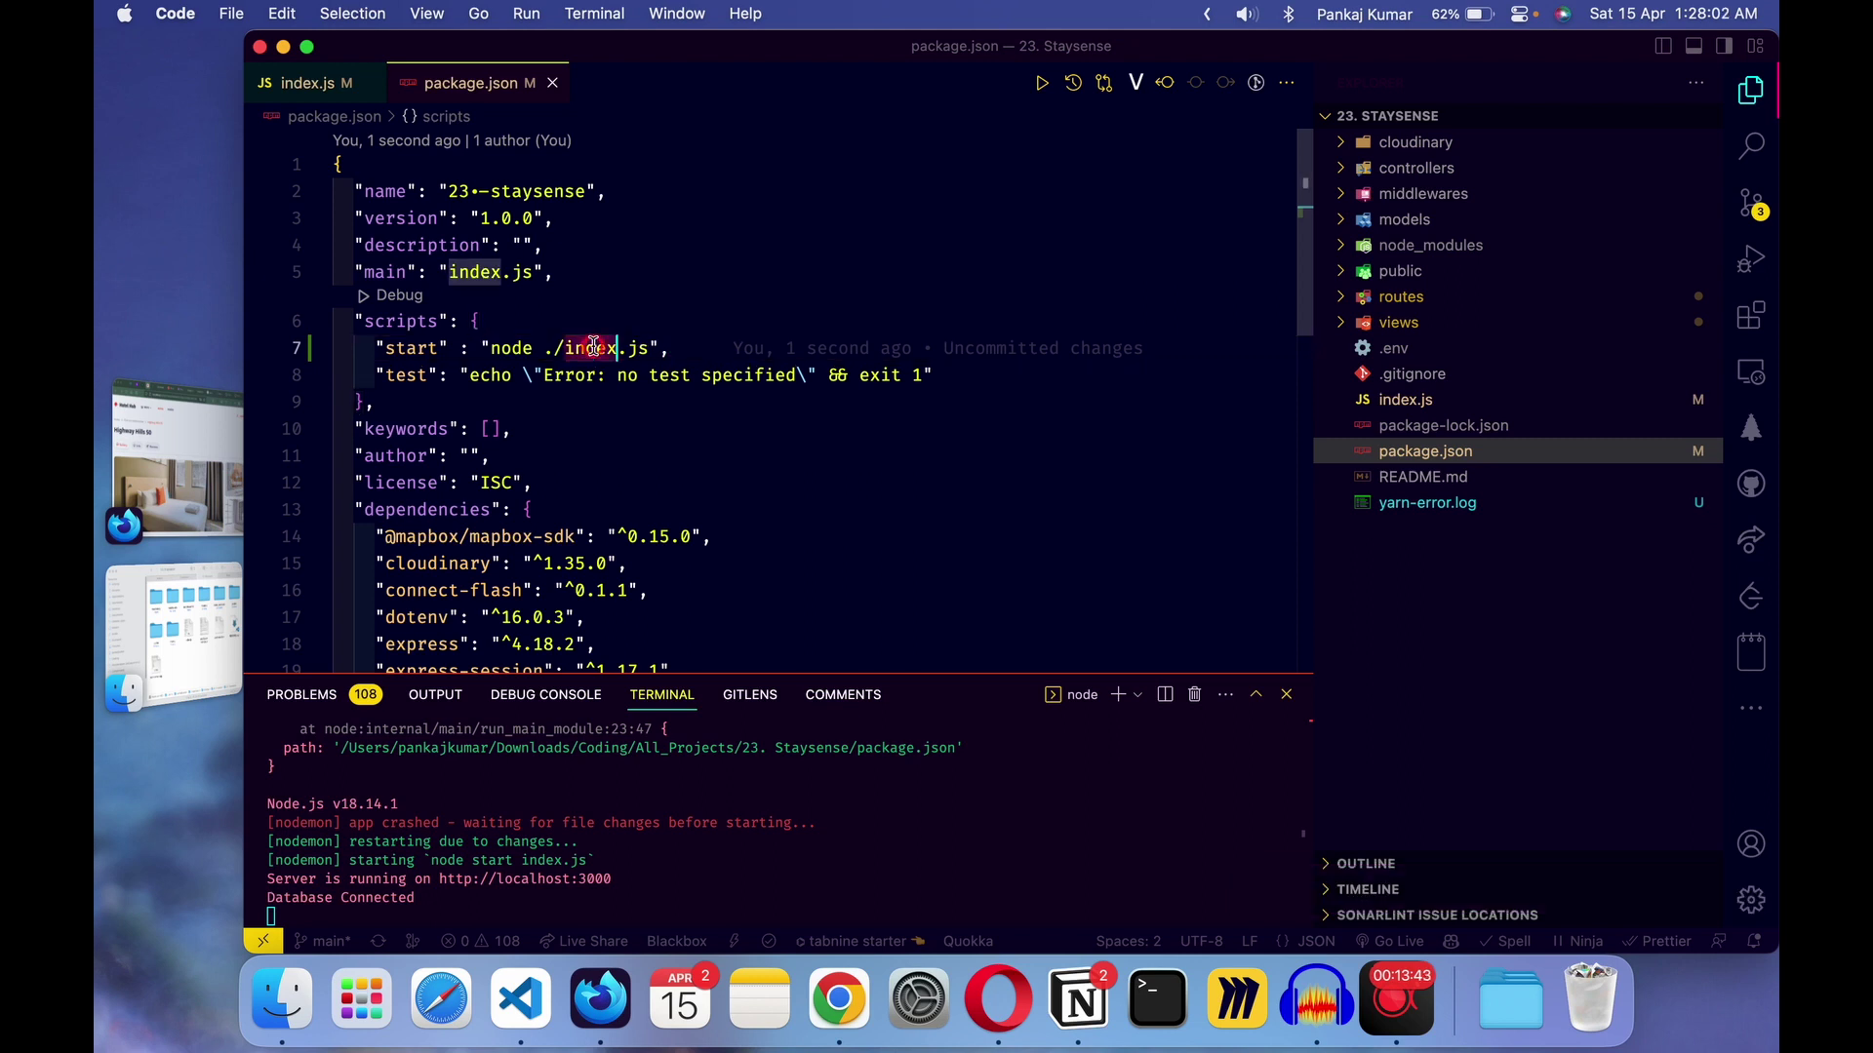
pyautogui.doubleClick(424, 348)
pyautogui.click(673, 348)
pyautogui.moveTo(686, 340)
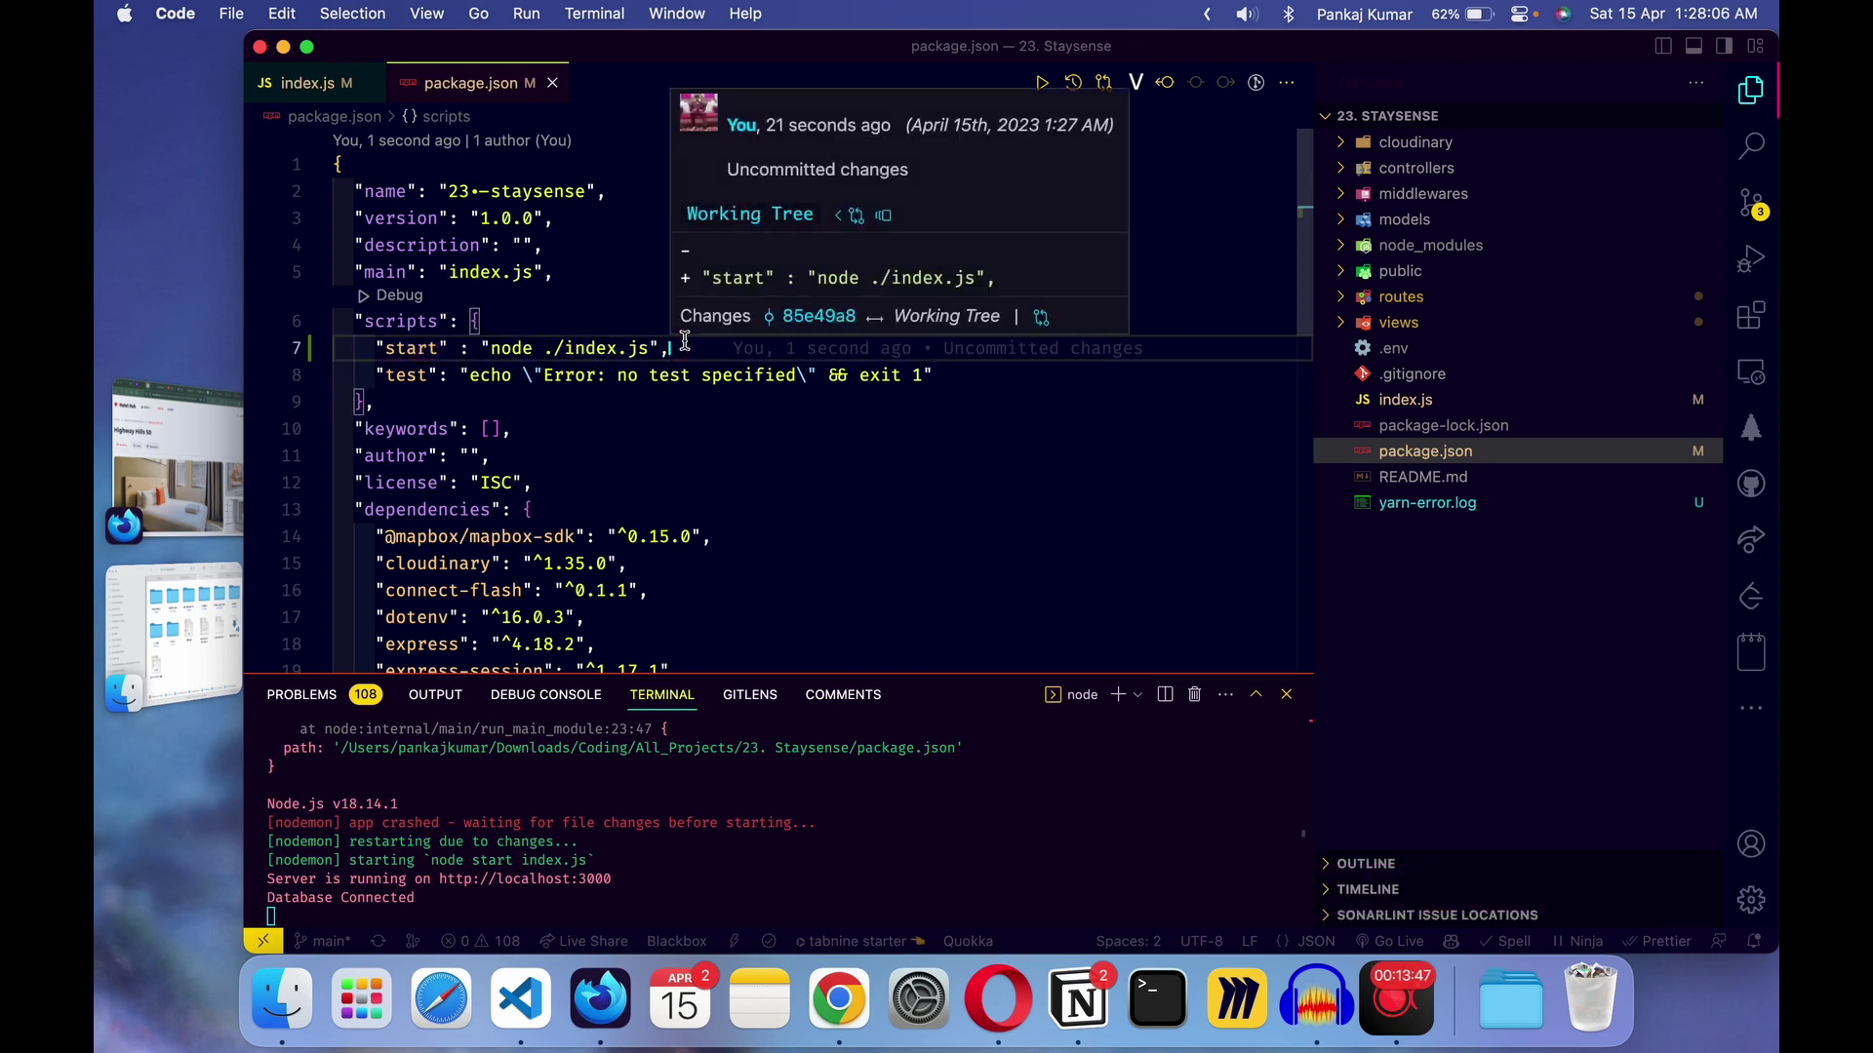
pyautogui.press('Return')
pyautogui.write('"')
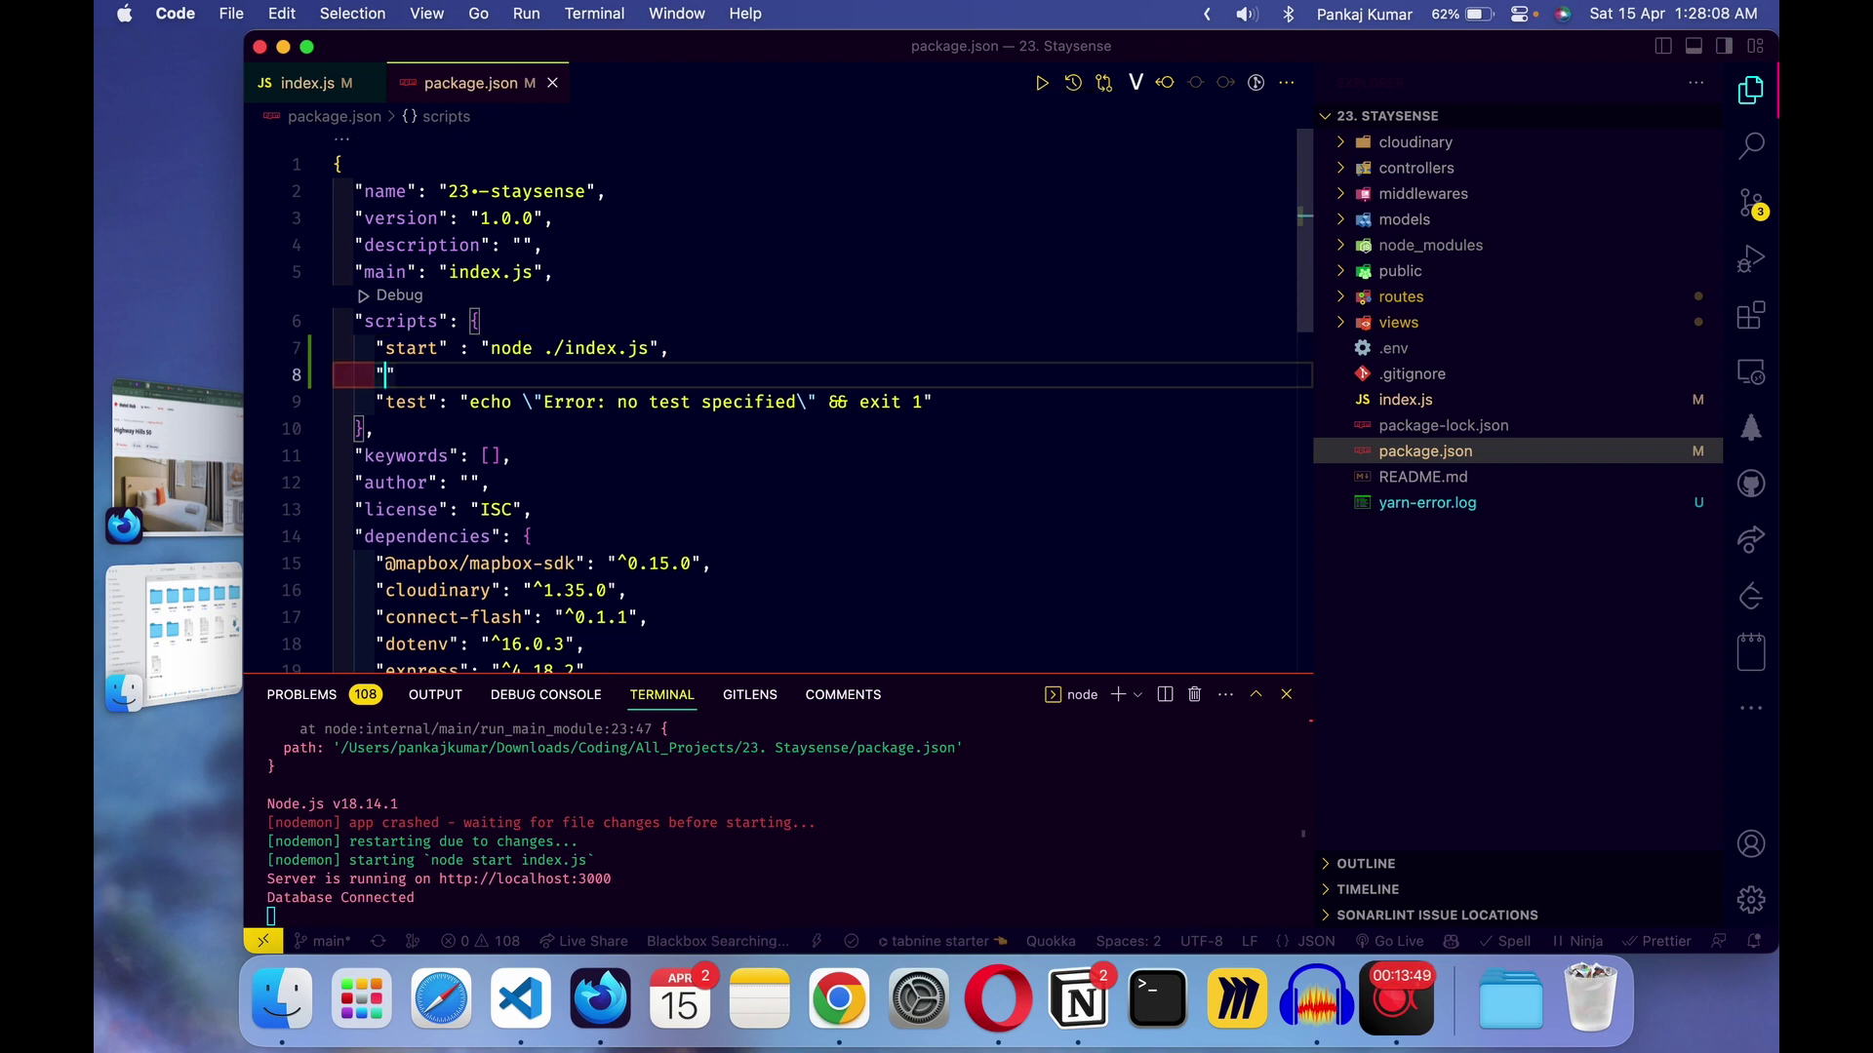
pyautogui.write('build" : ')
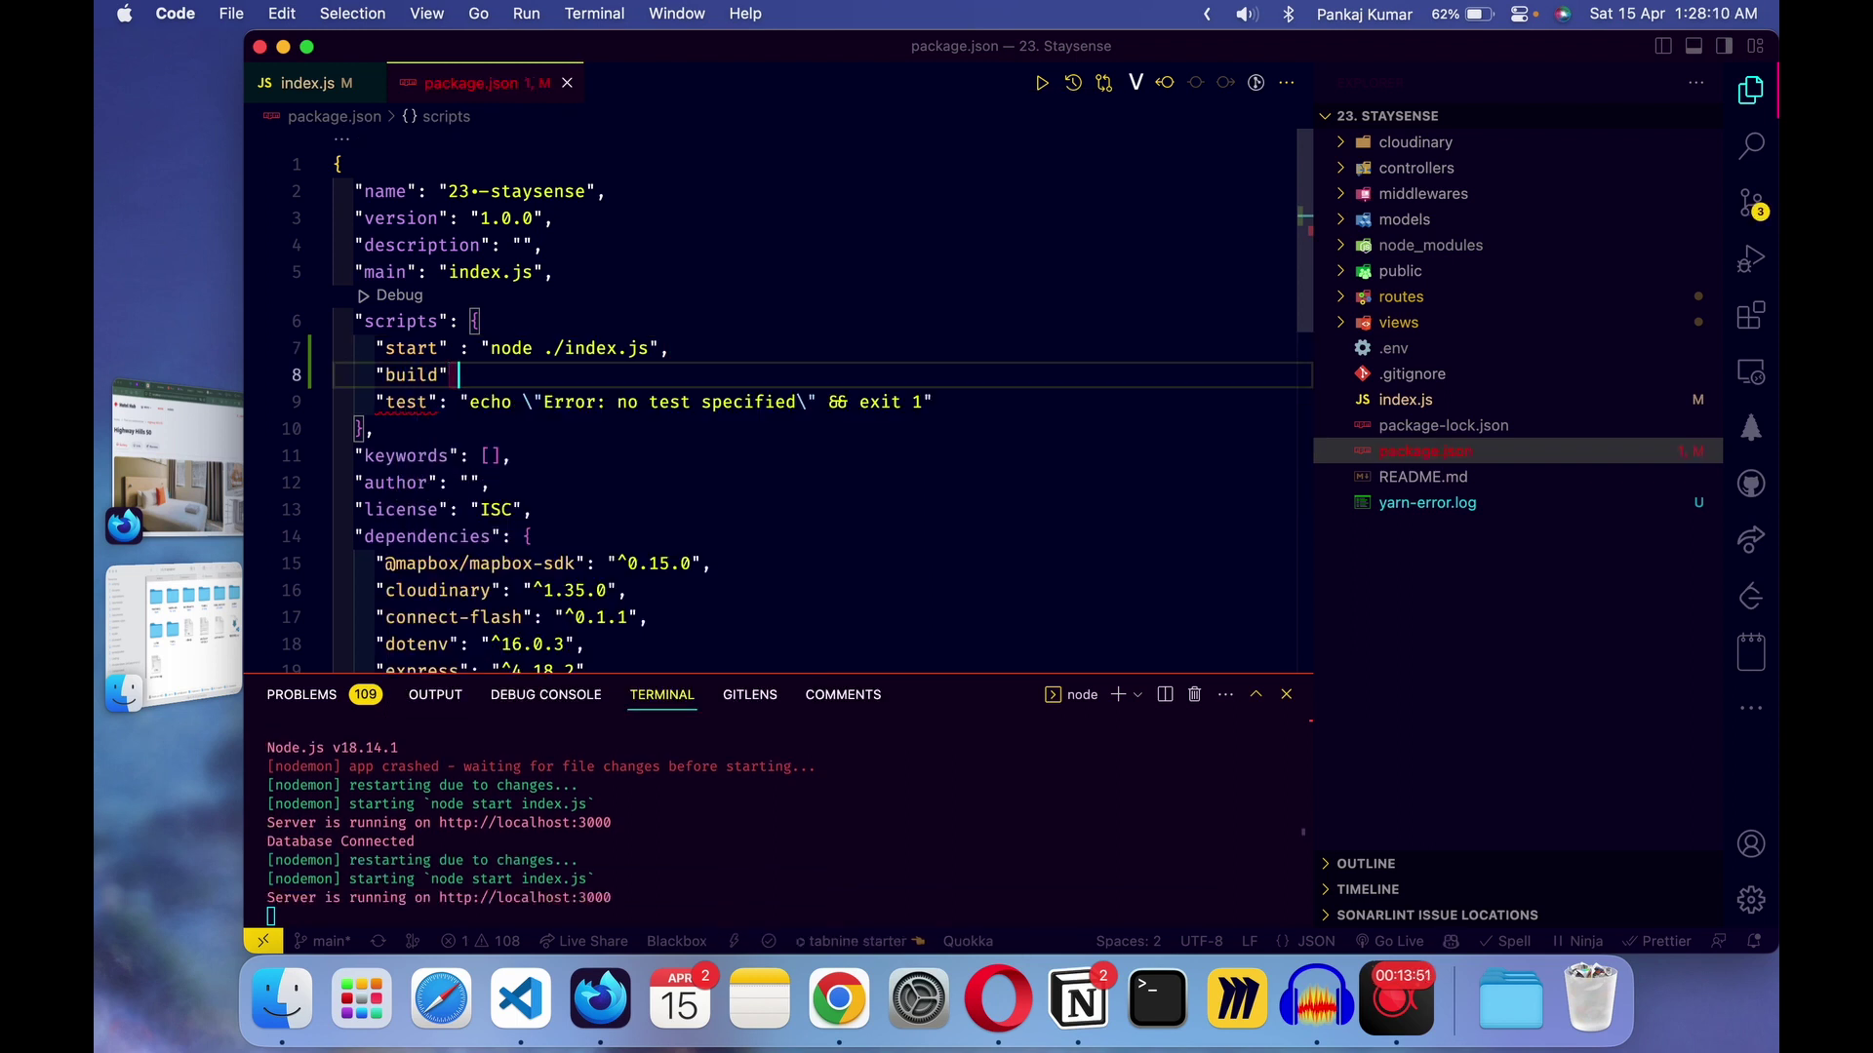
pyautogui.write('"npm ')
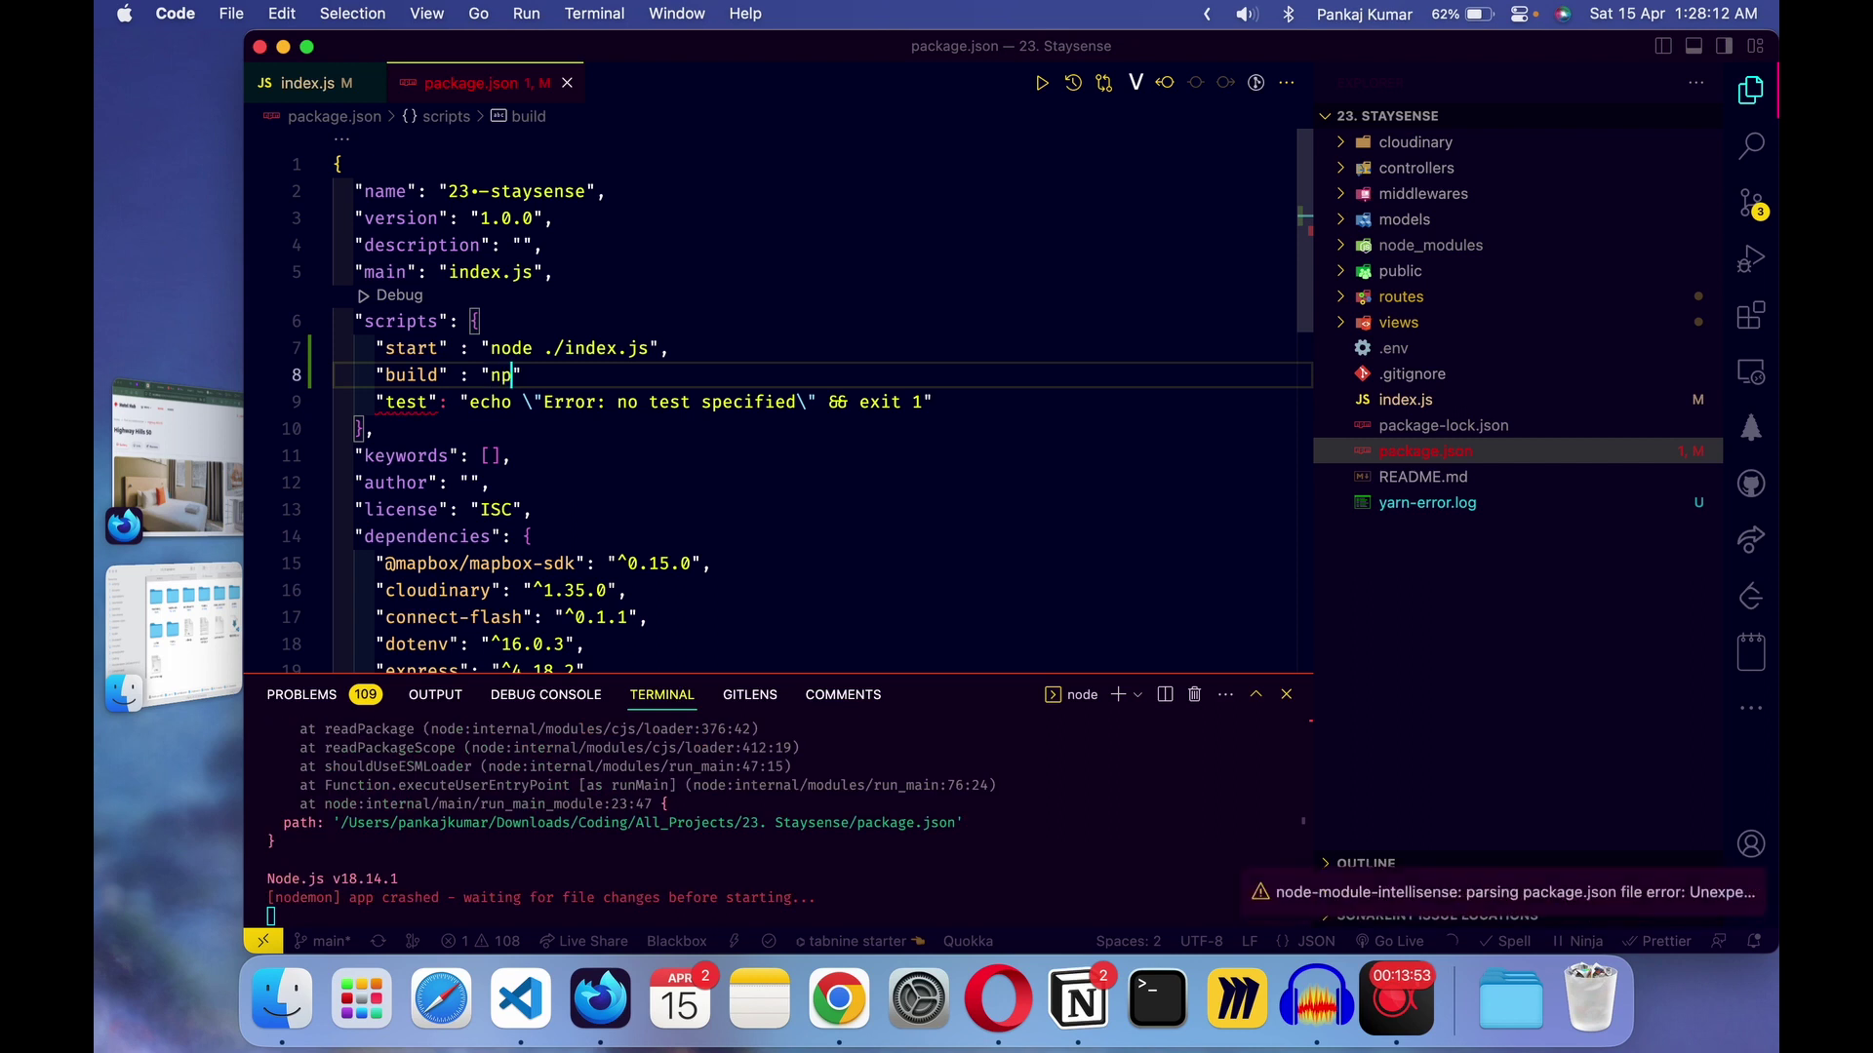
pyautogui.write('run bui')
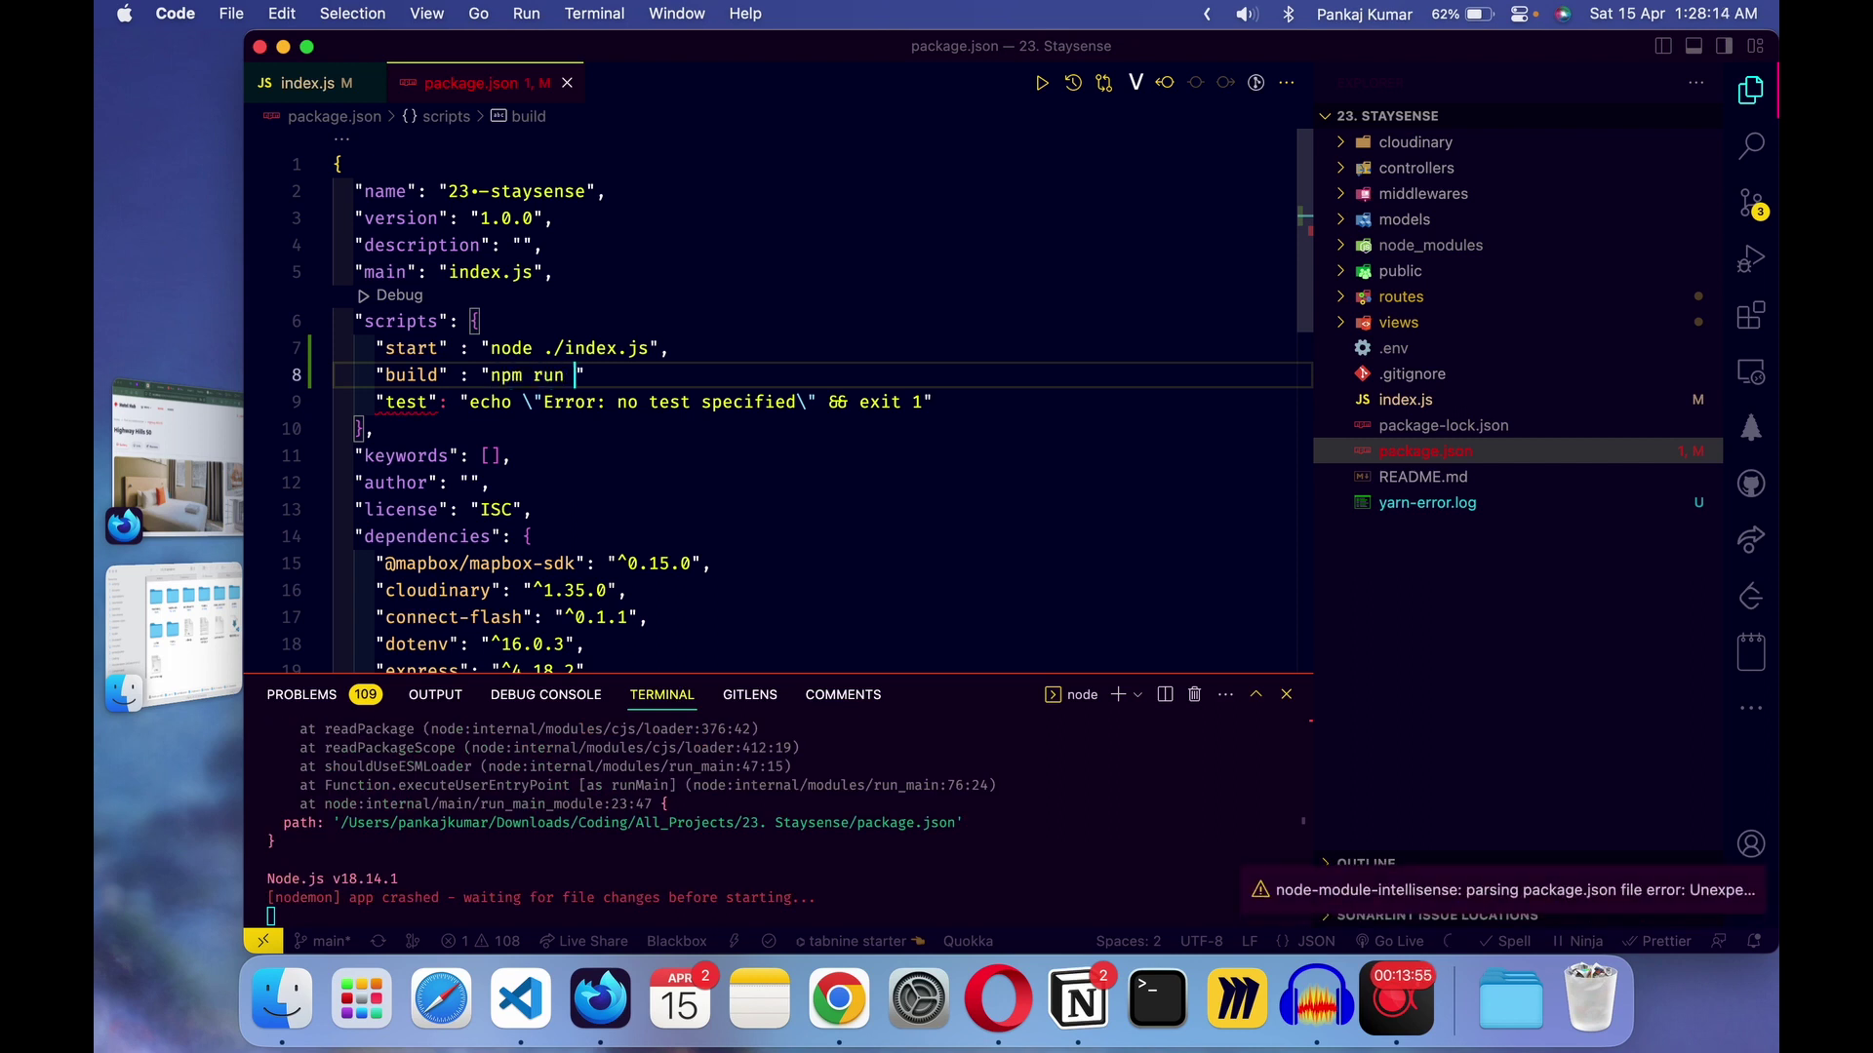
pyautogui.write('ld",')
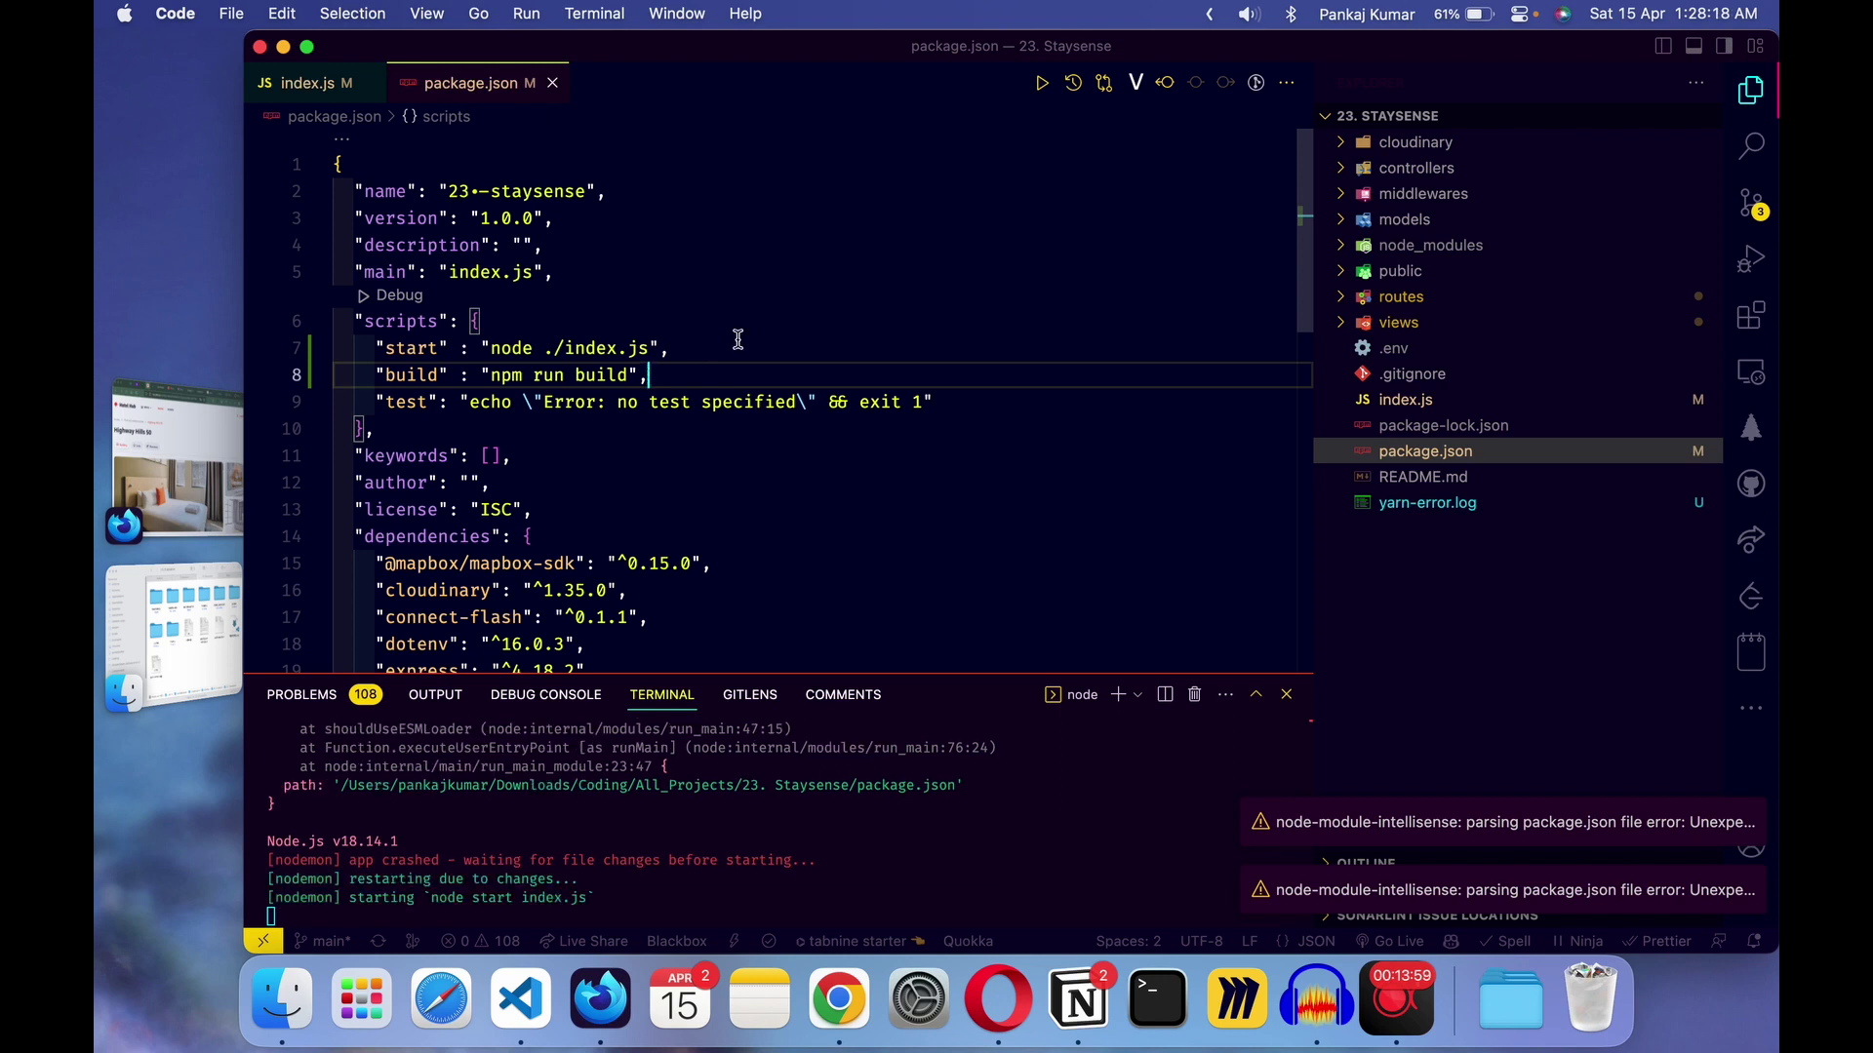
pyautogui.moveTo(785, 363)
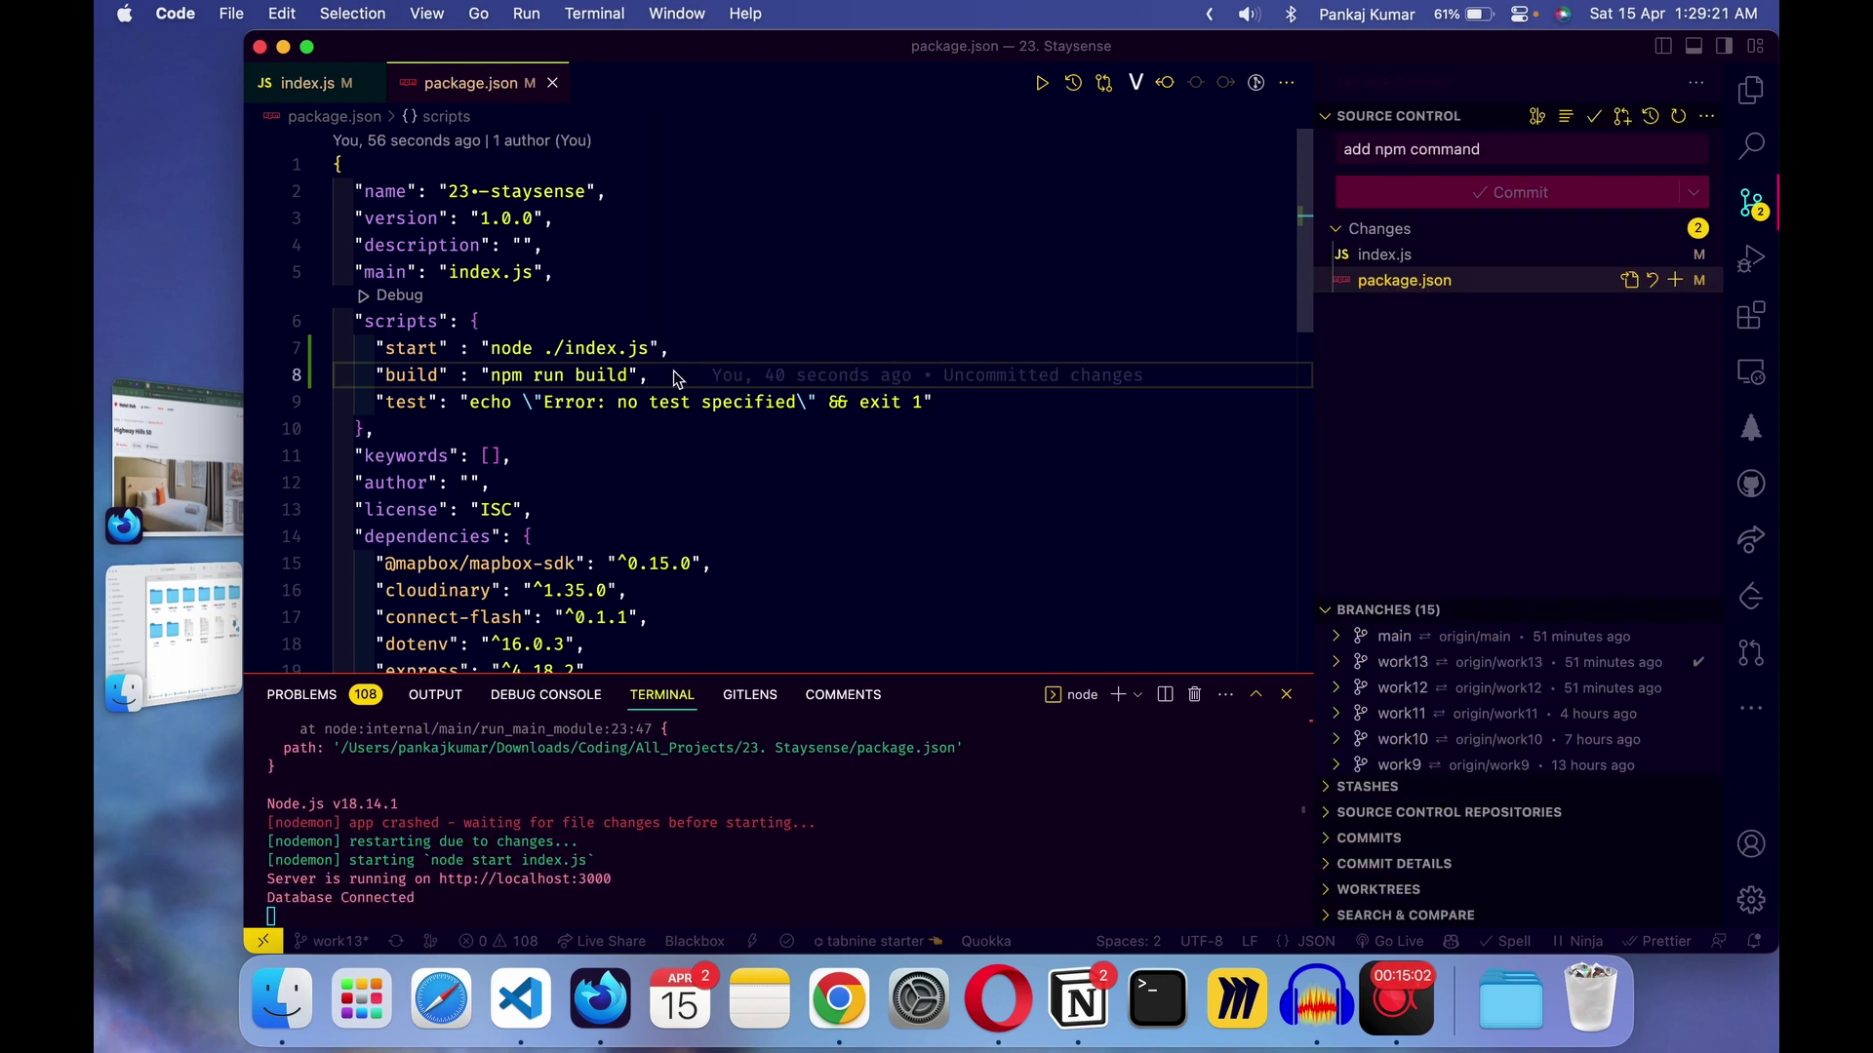
pyautogui.click(796, 371)
pyautogui.moveTo(796, 371)
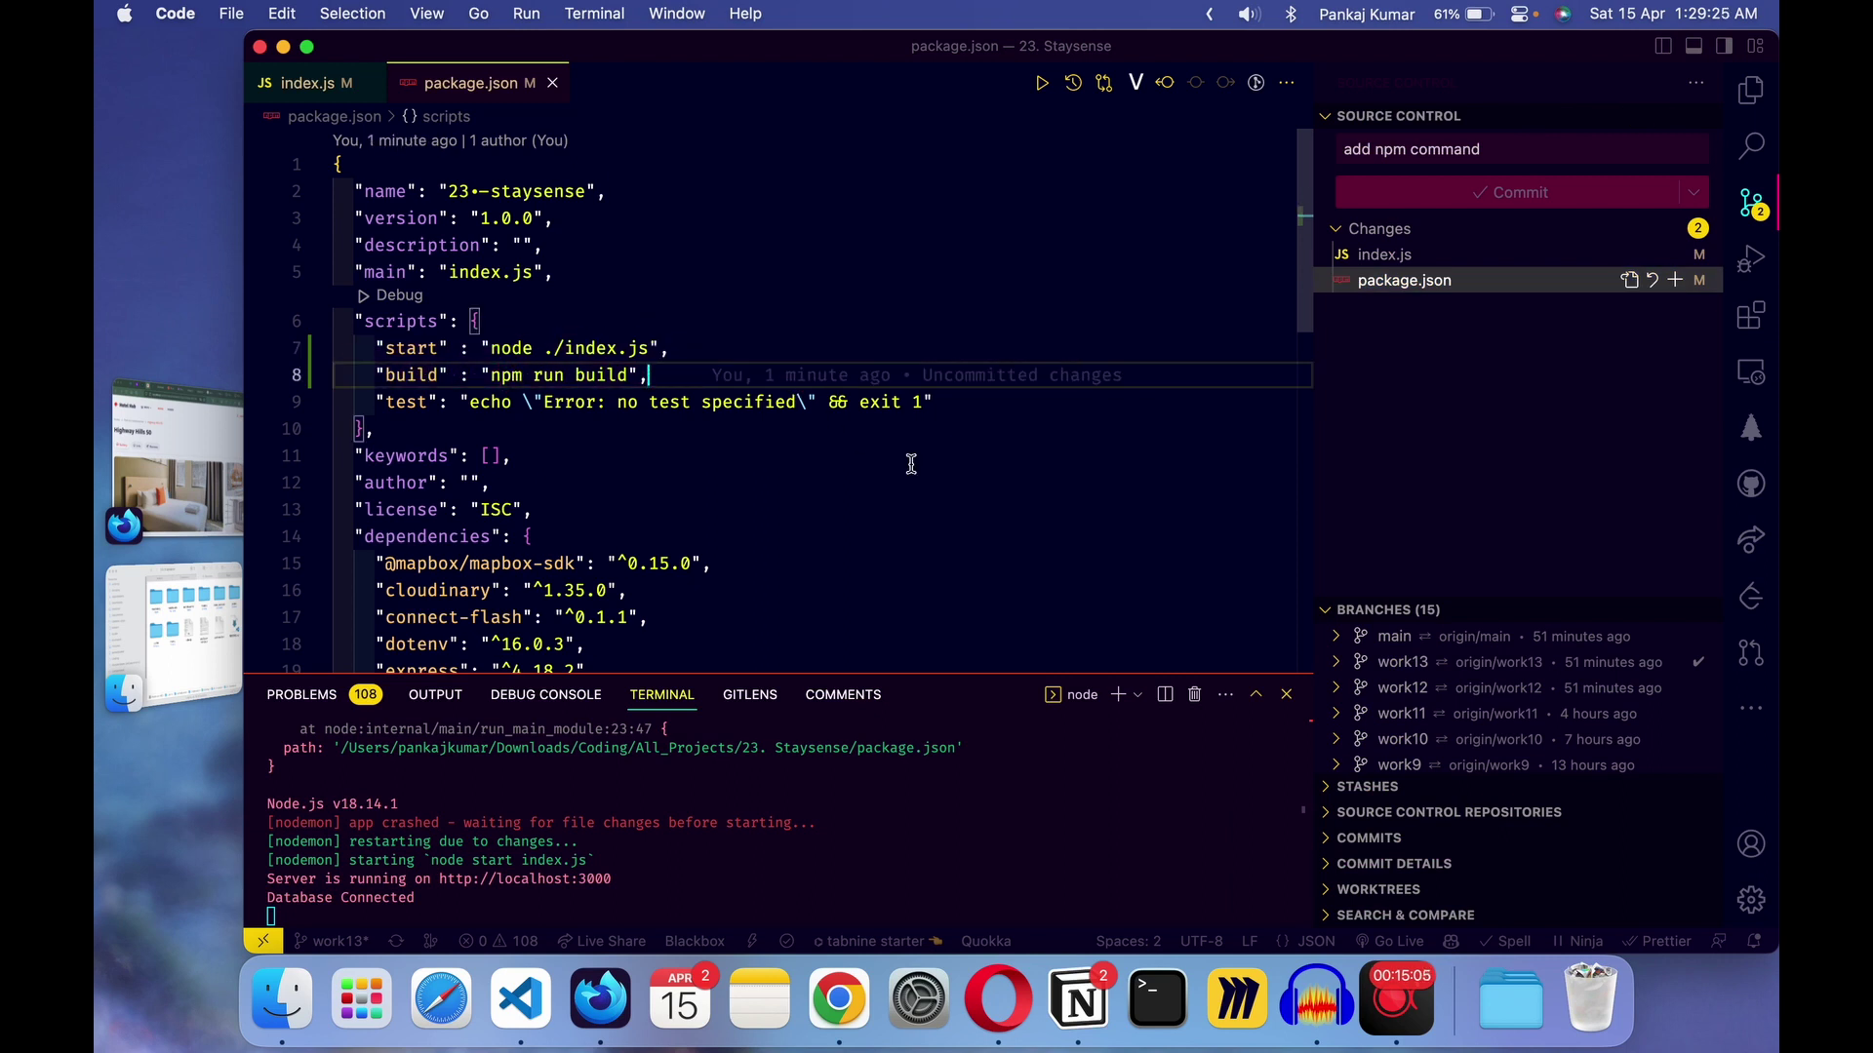
pyautogui.press('super+Tab')
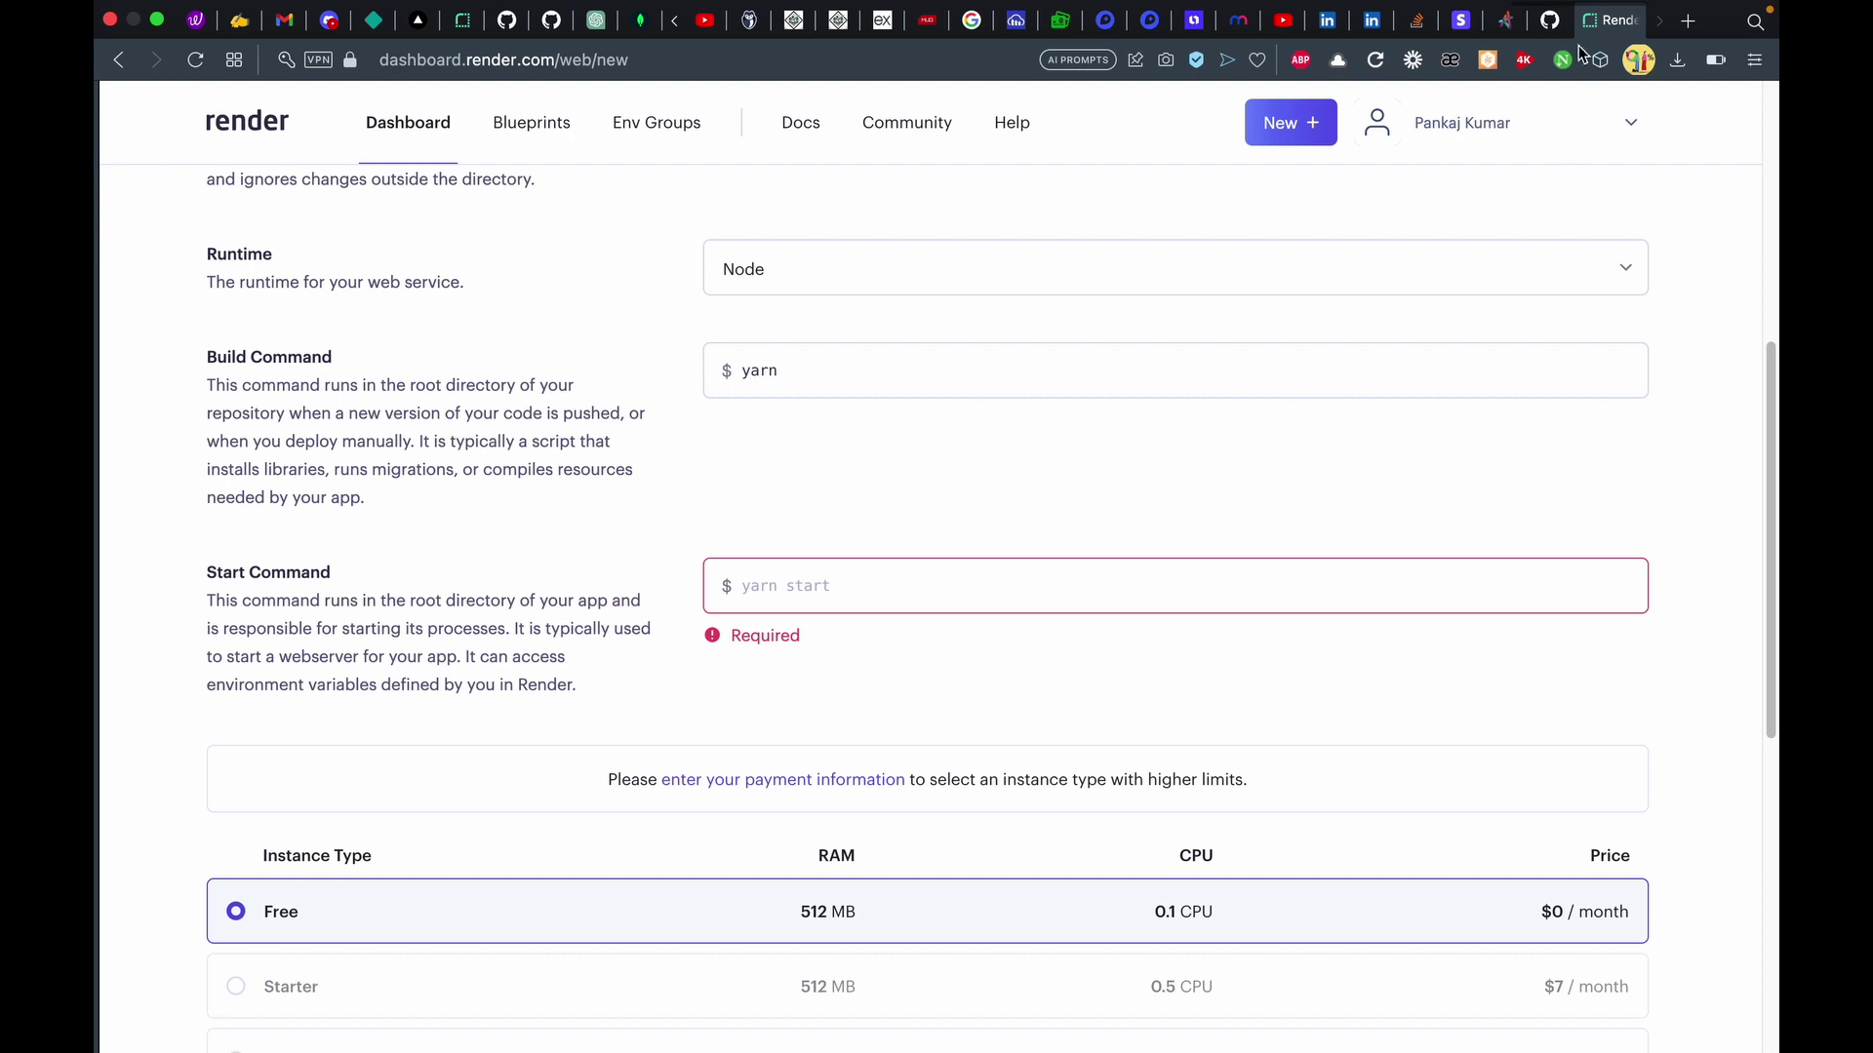
# Step: Create a pull request 'add npm command' from work13 into main
pyautogui.click(1558, 19)
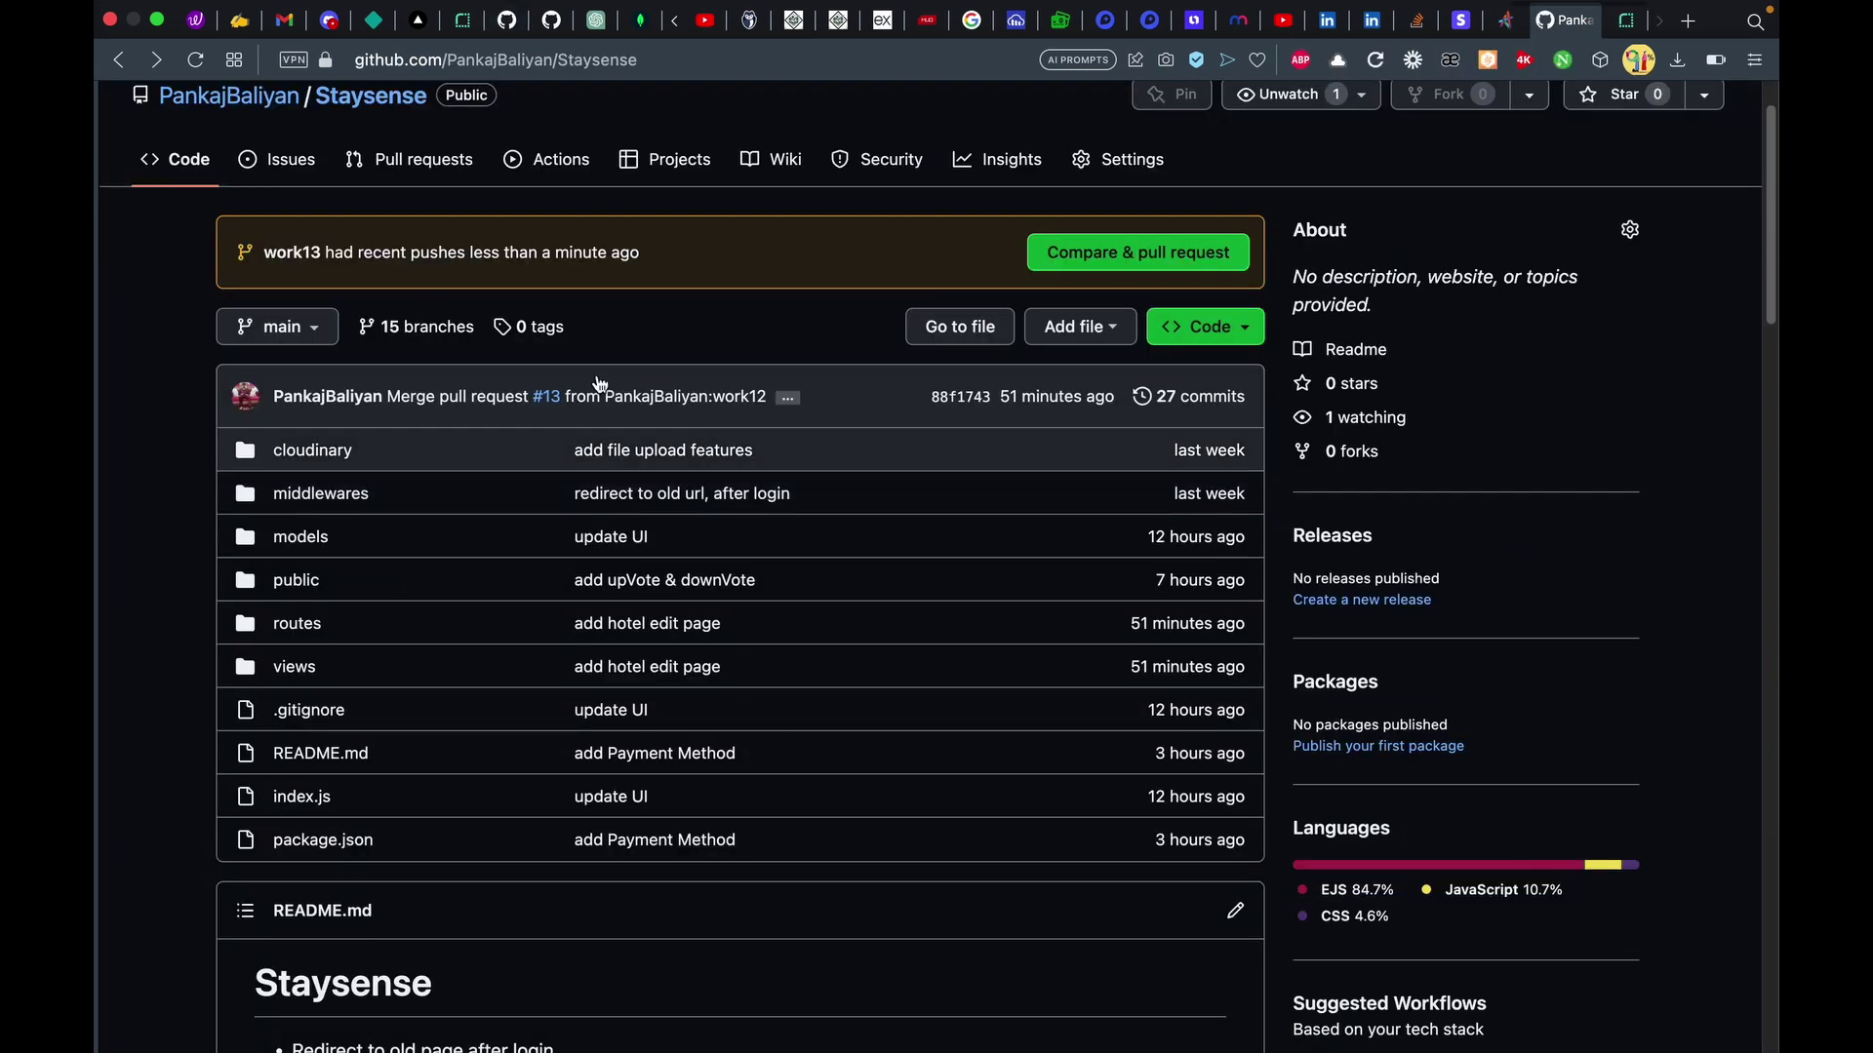
pyautogui.scroll(2, 599, 383)
pyautogui.doubleClick(322, 346)
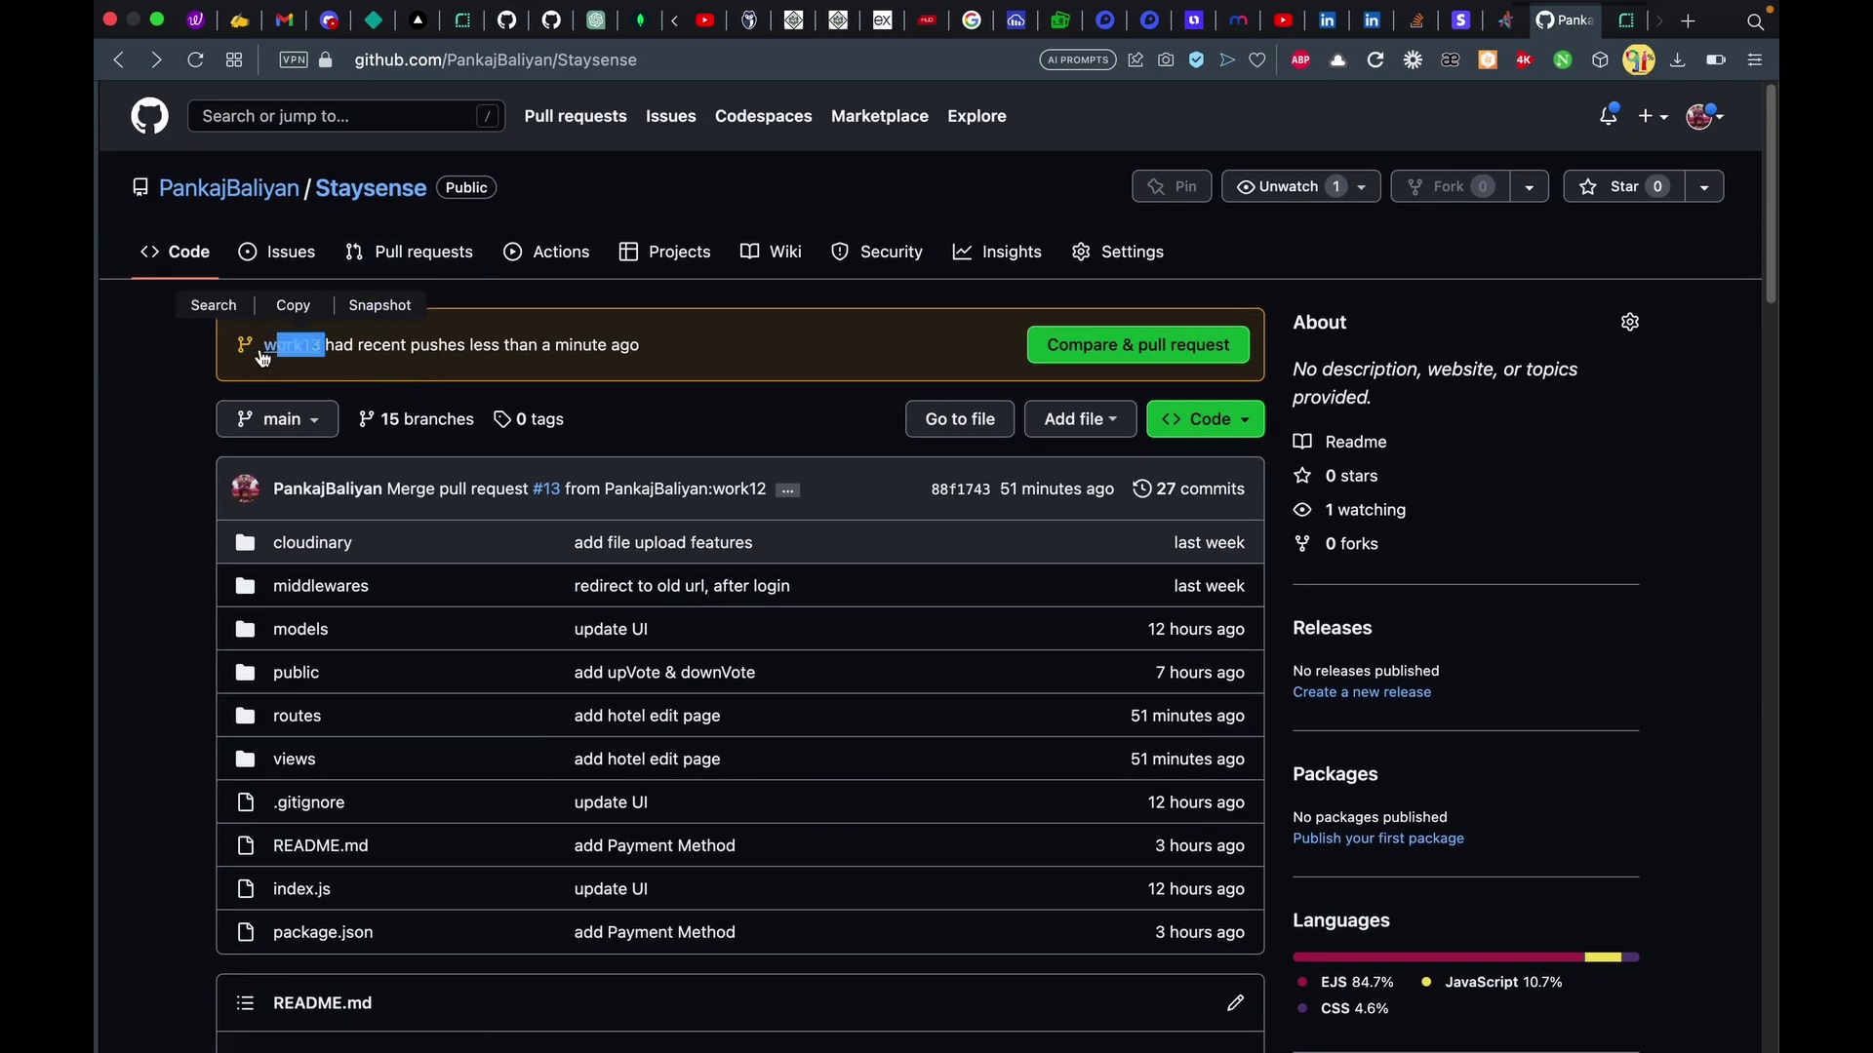
pyautogui.click(293, 304)
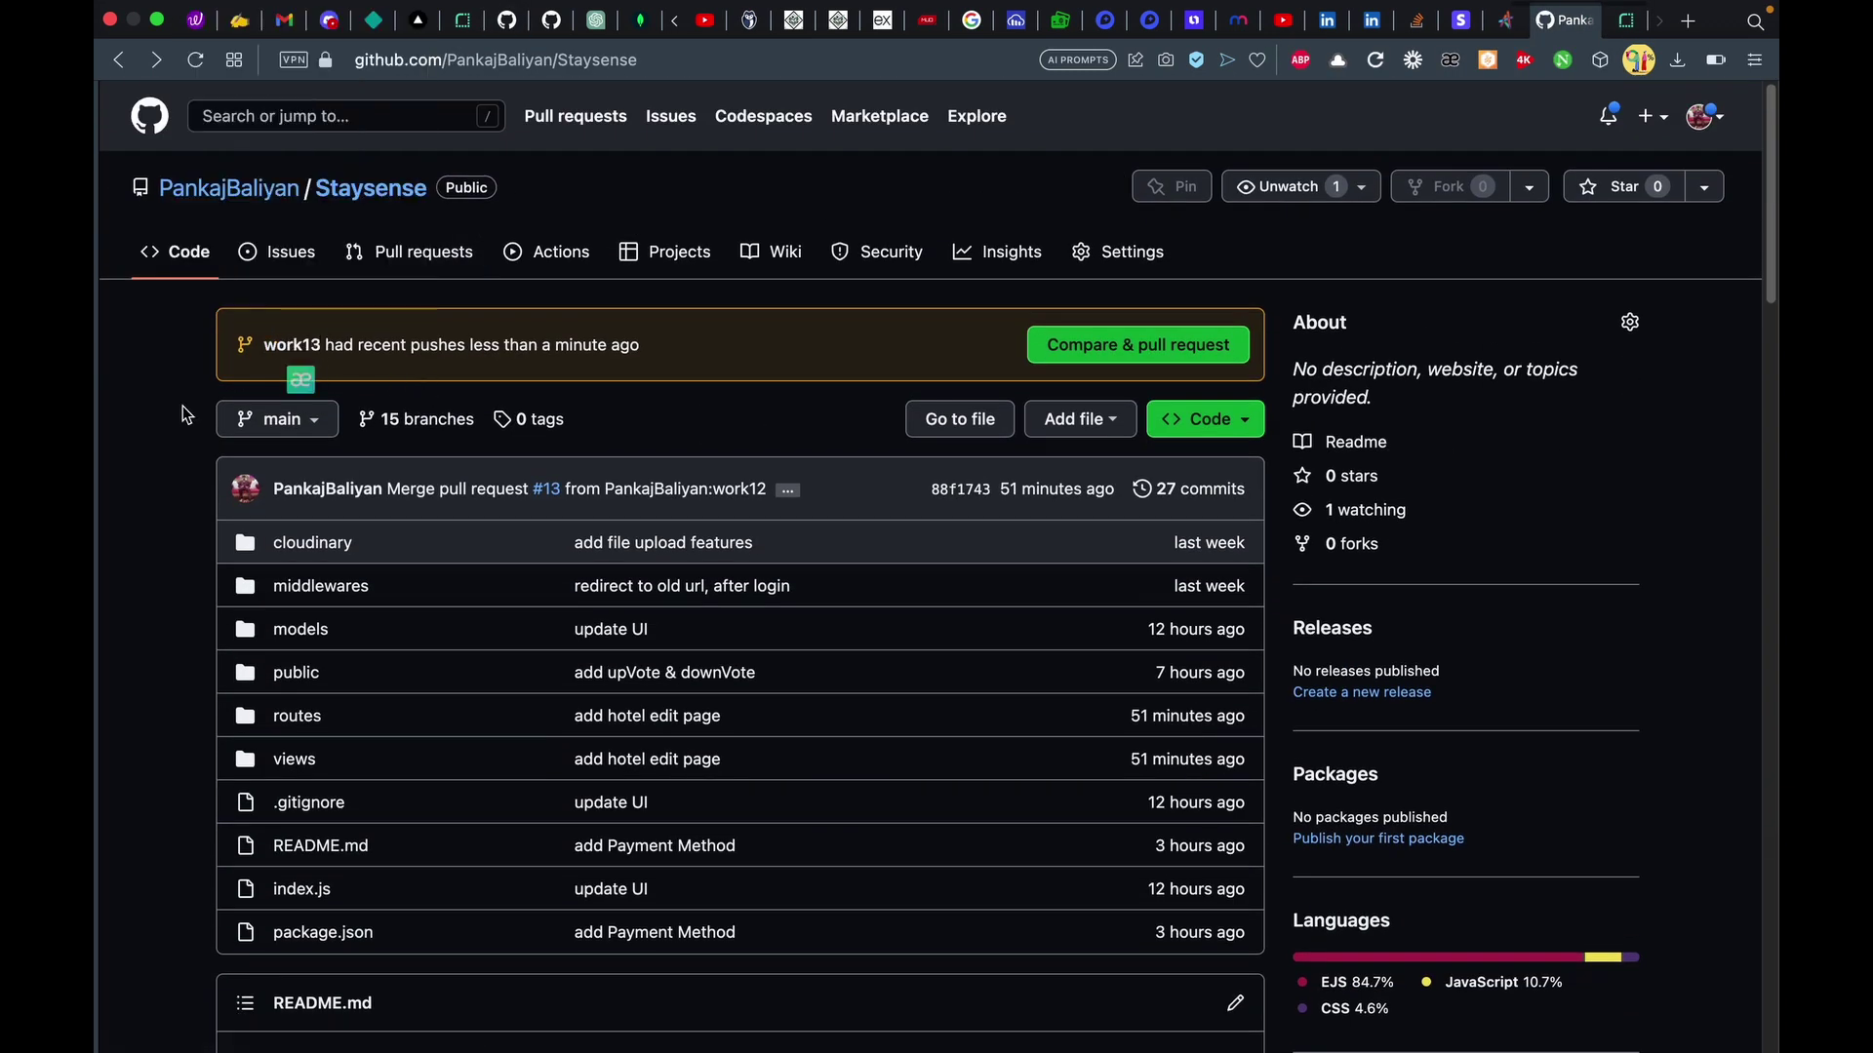
pyautogui.click(1089, 365)
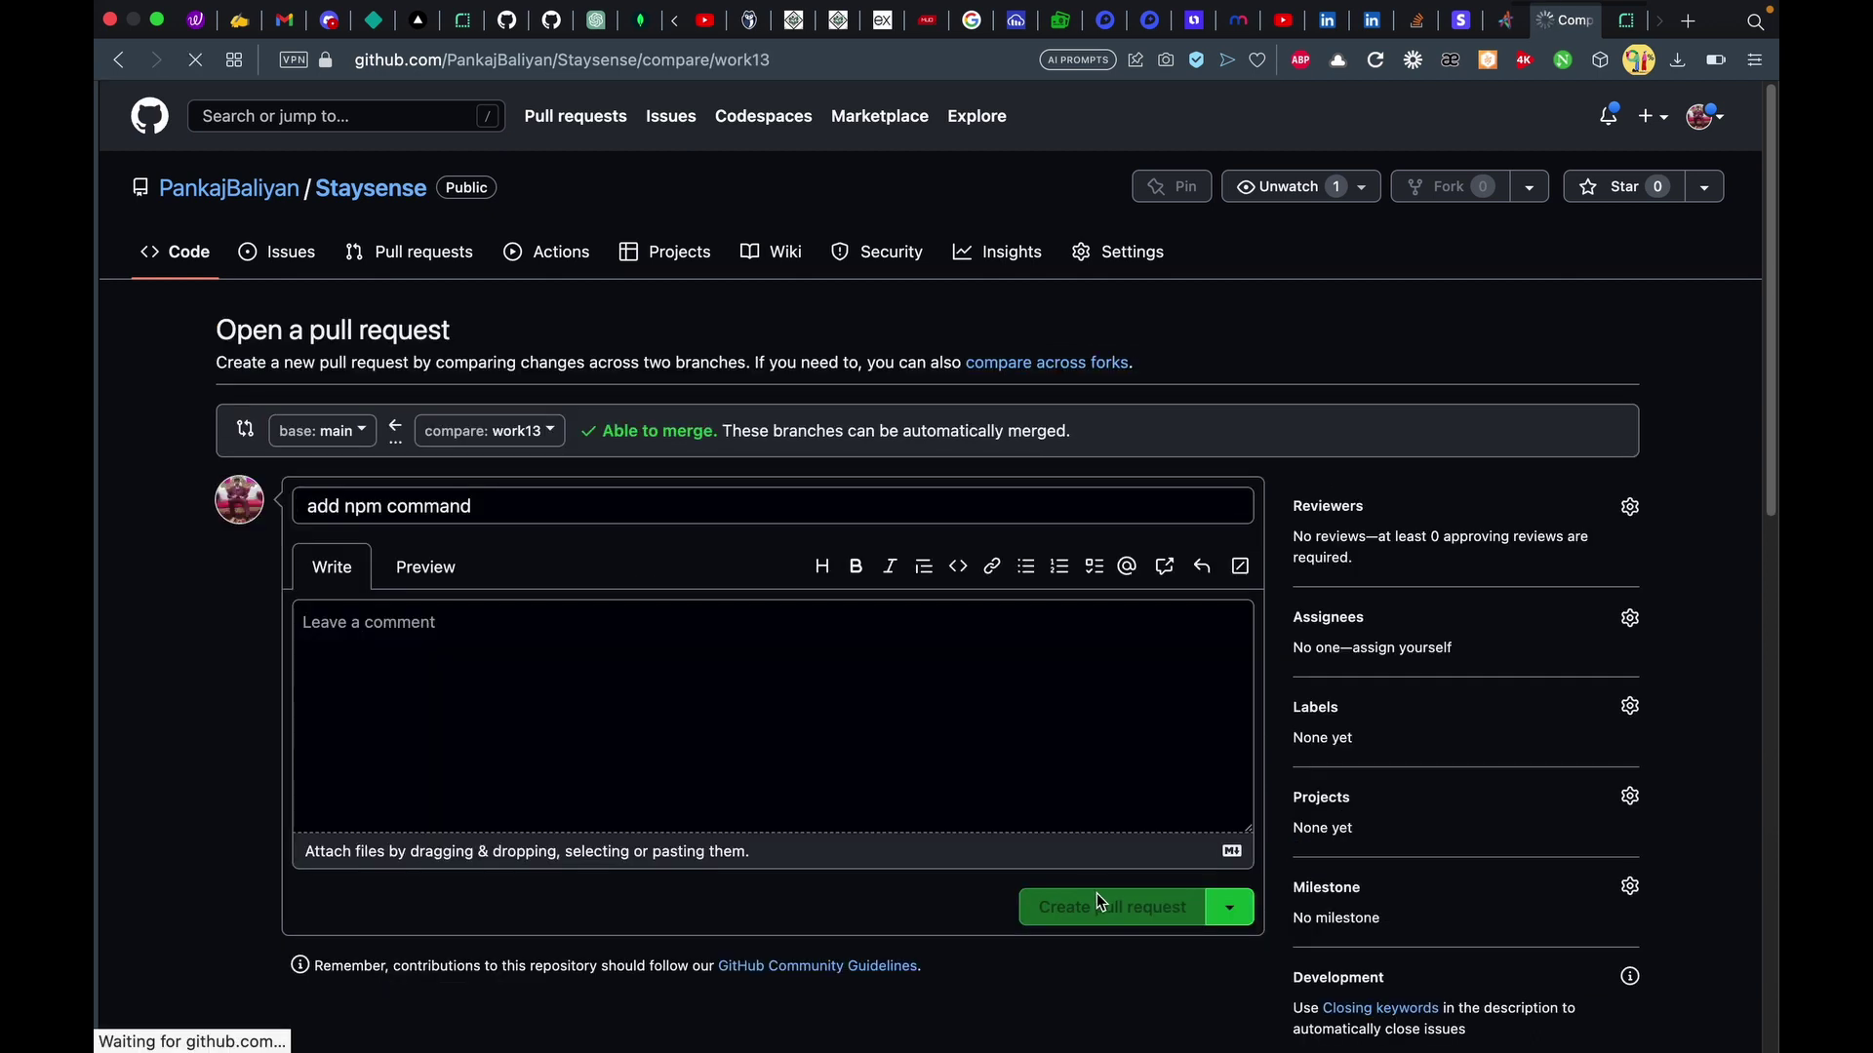
pyautogui.click(1096, 898)
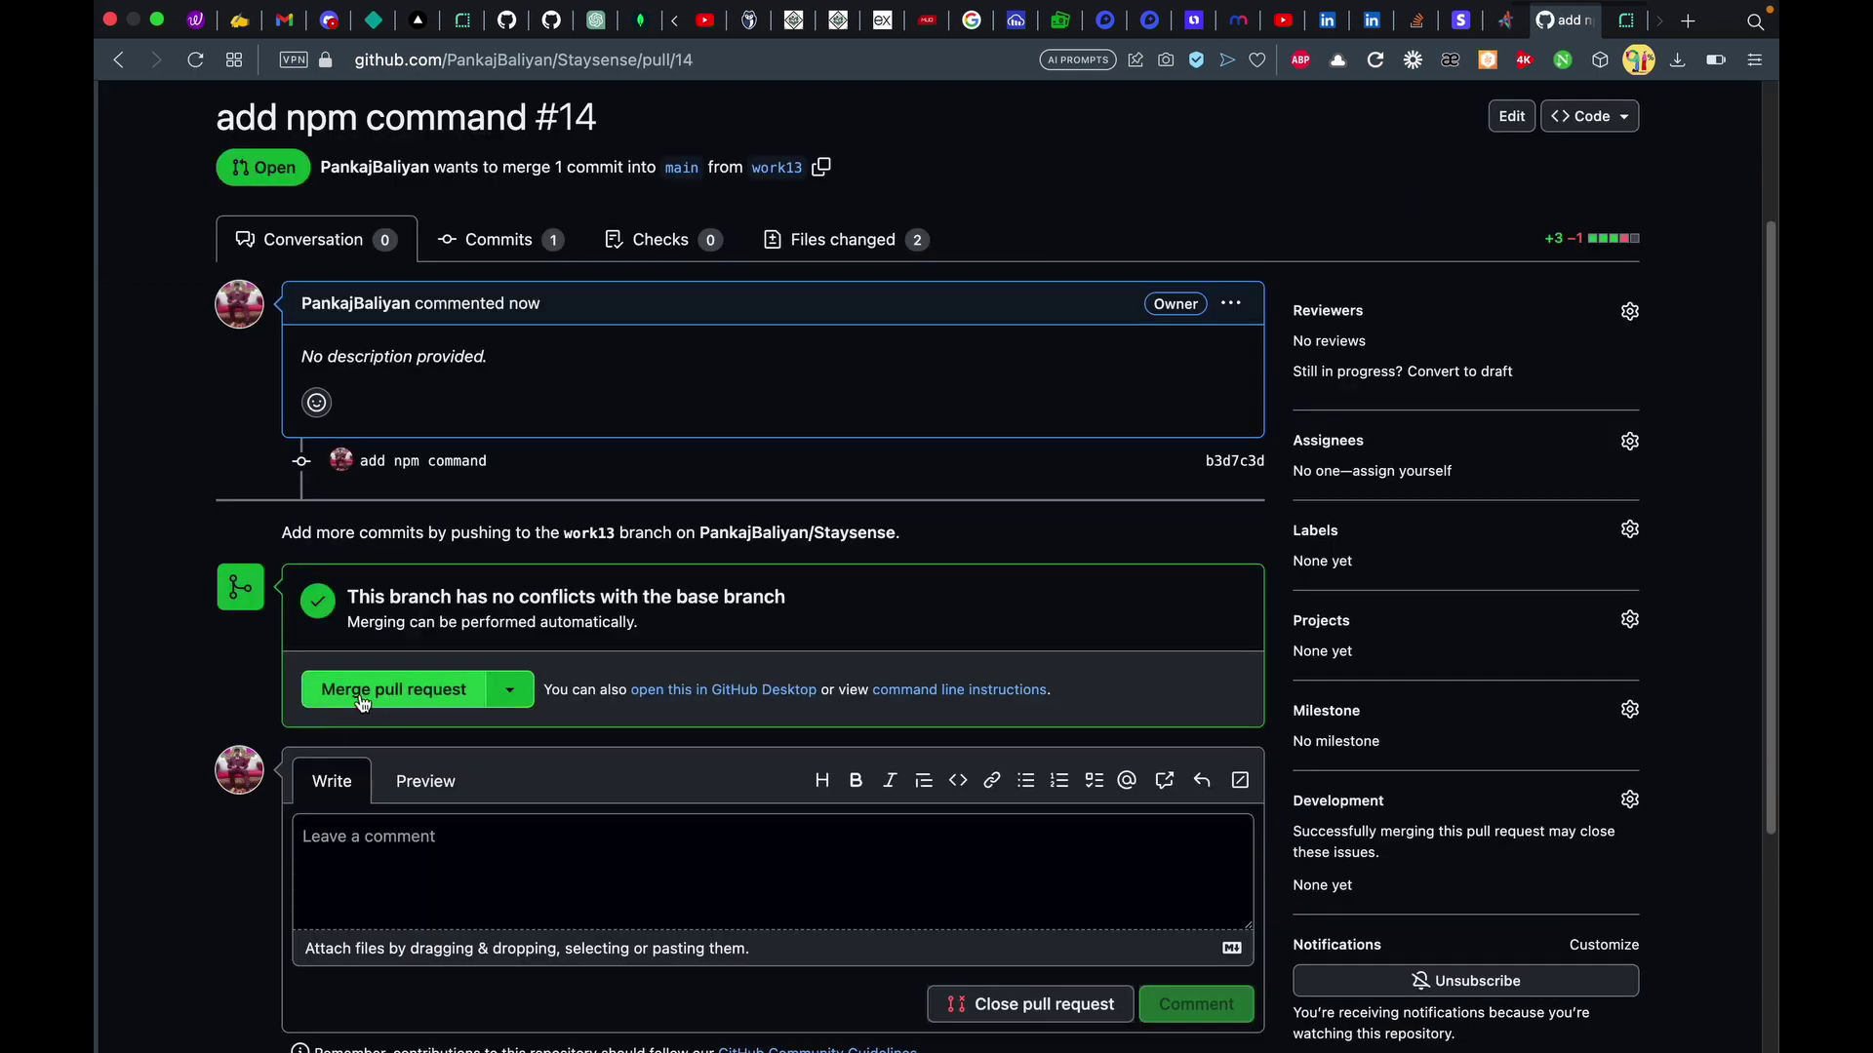
# Step: Merge and confirm pull request #14 into main
pyautogui.click(363, 701)
pyautogui.click(385, 769)
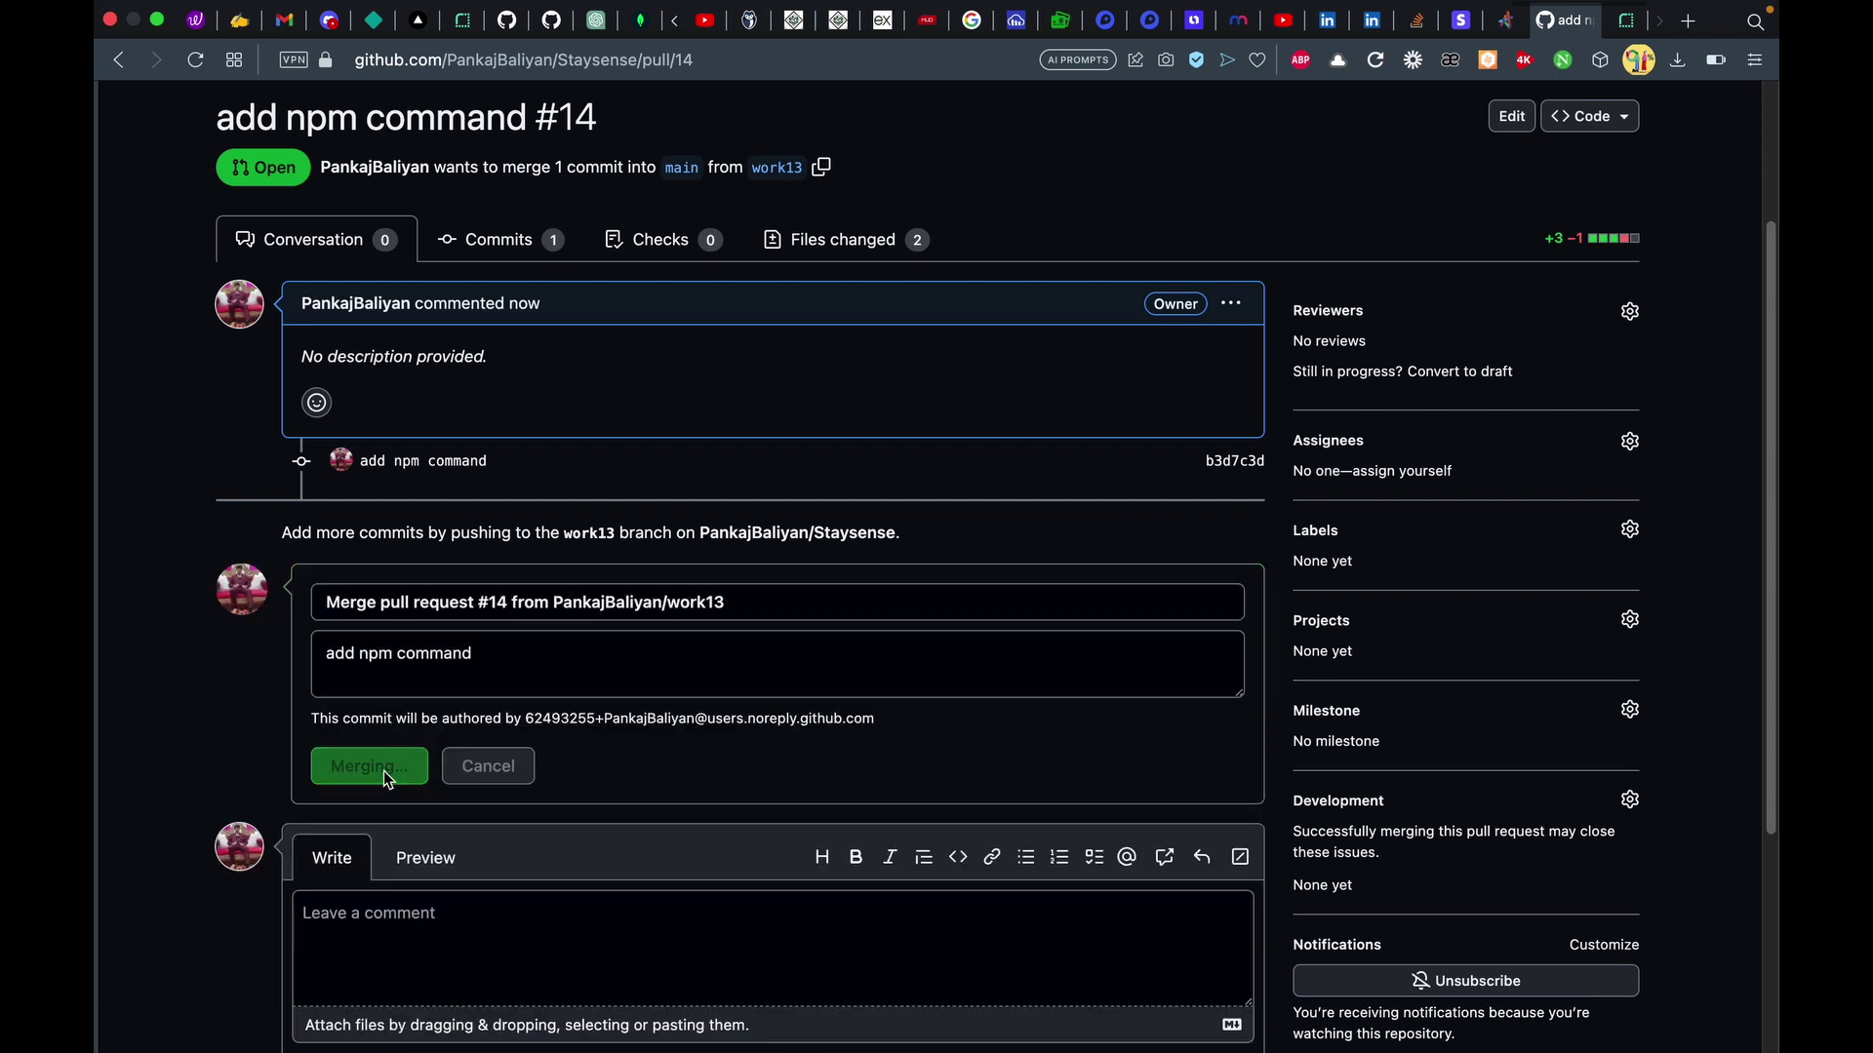
pyautogui.click(379, 195)
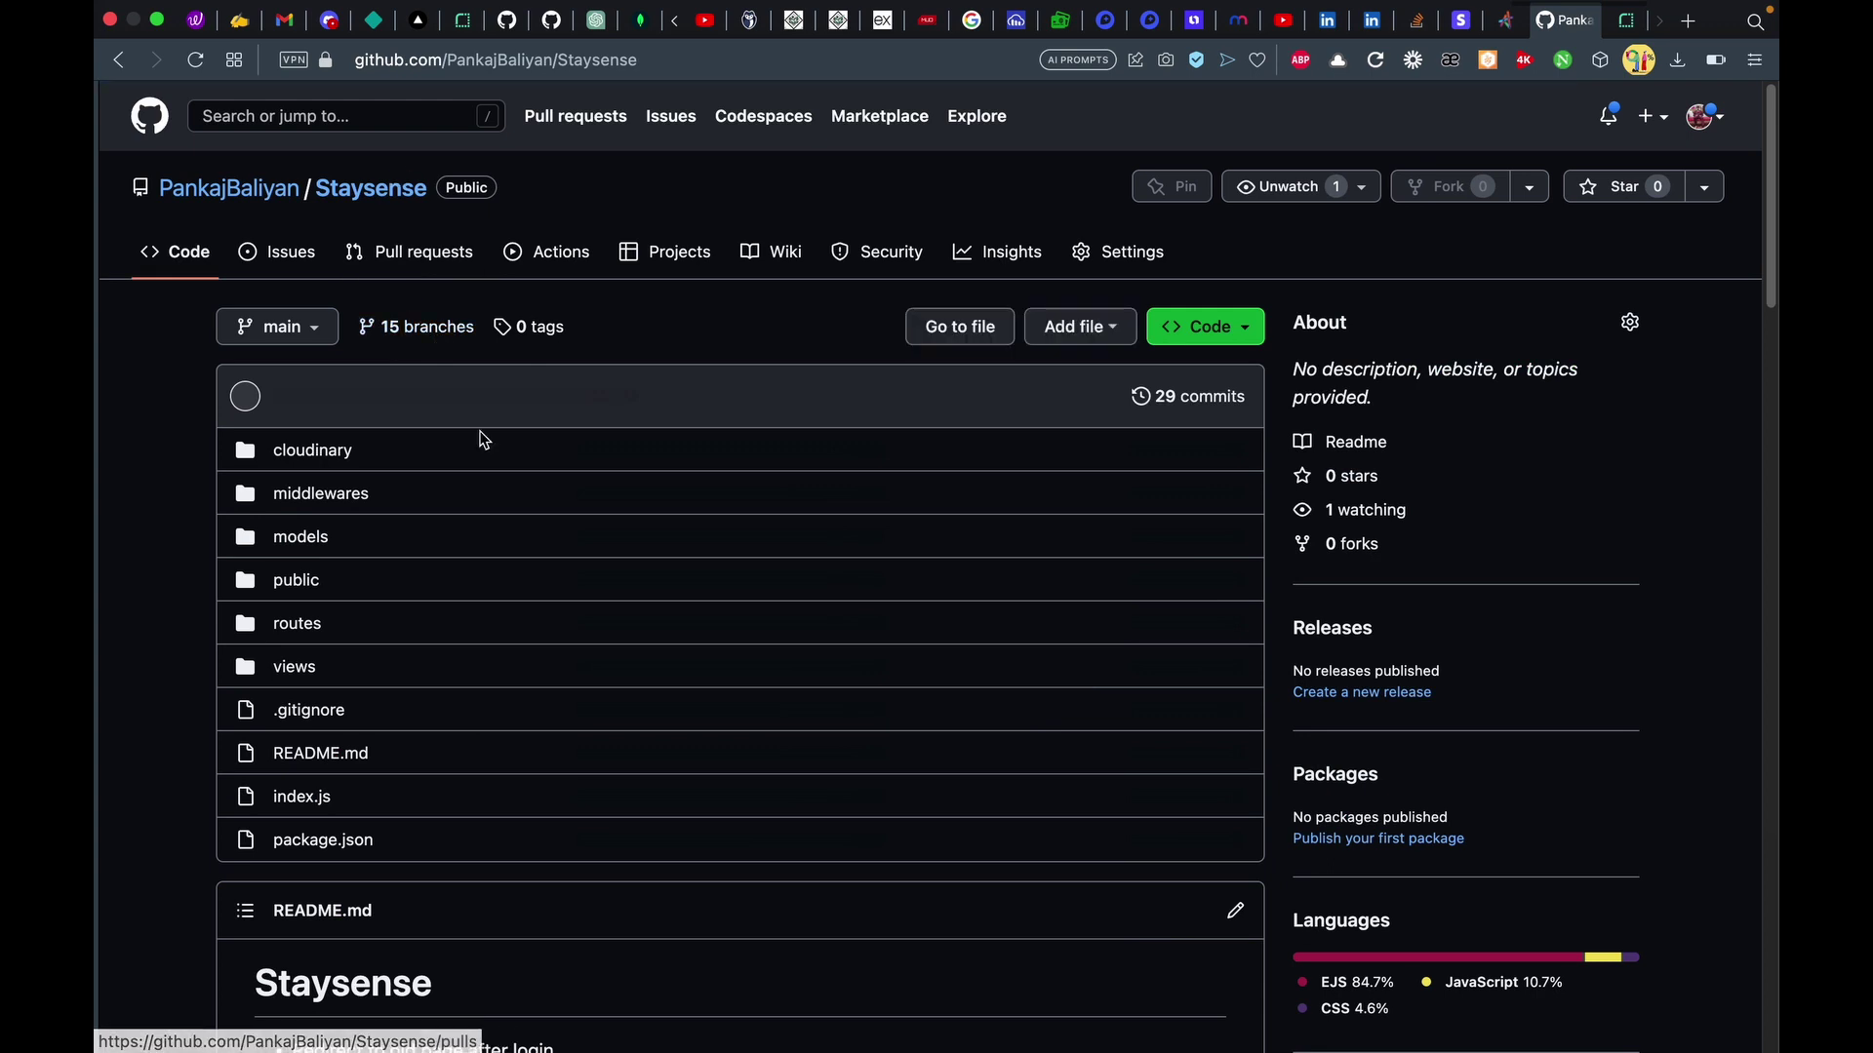
# Step: Review lines 7–8 of main's package.json showing the new start and build scripts
pyautogui.click(360, 840)
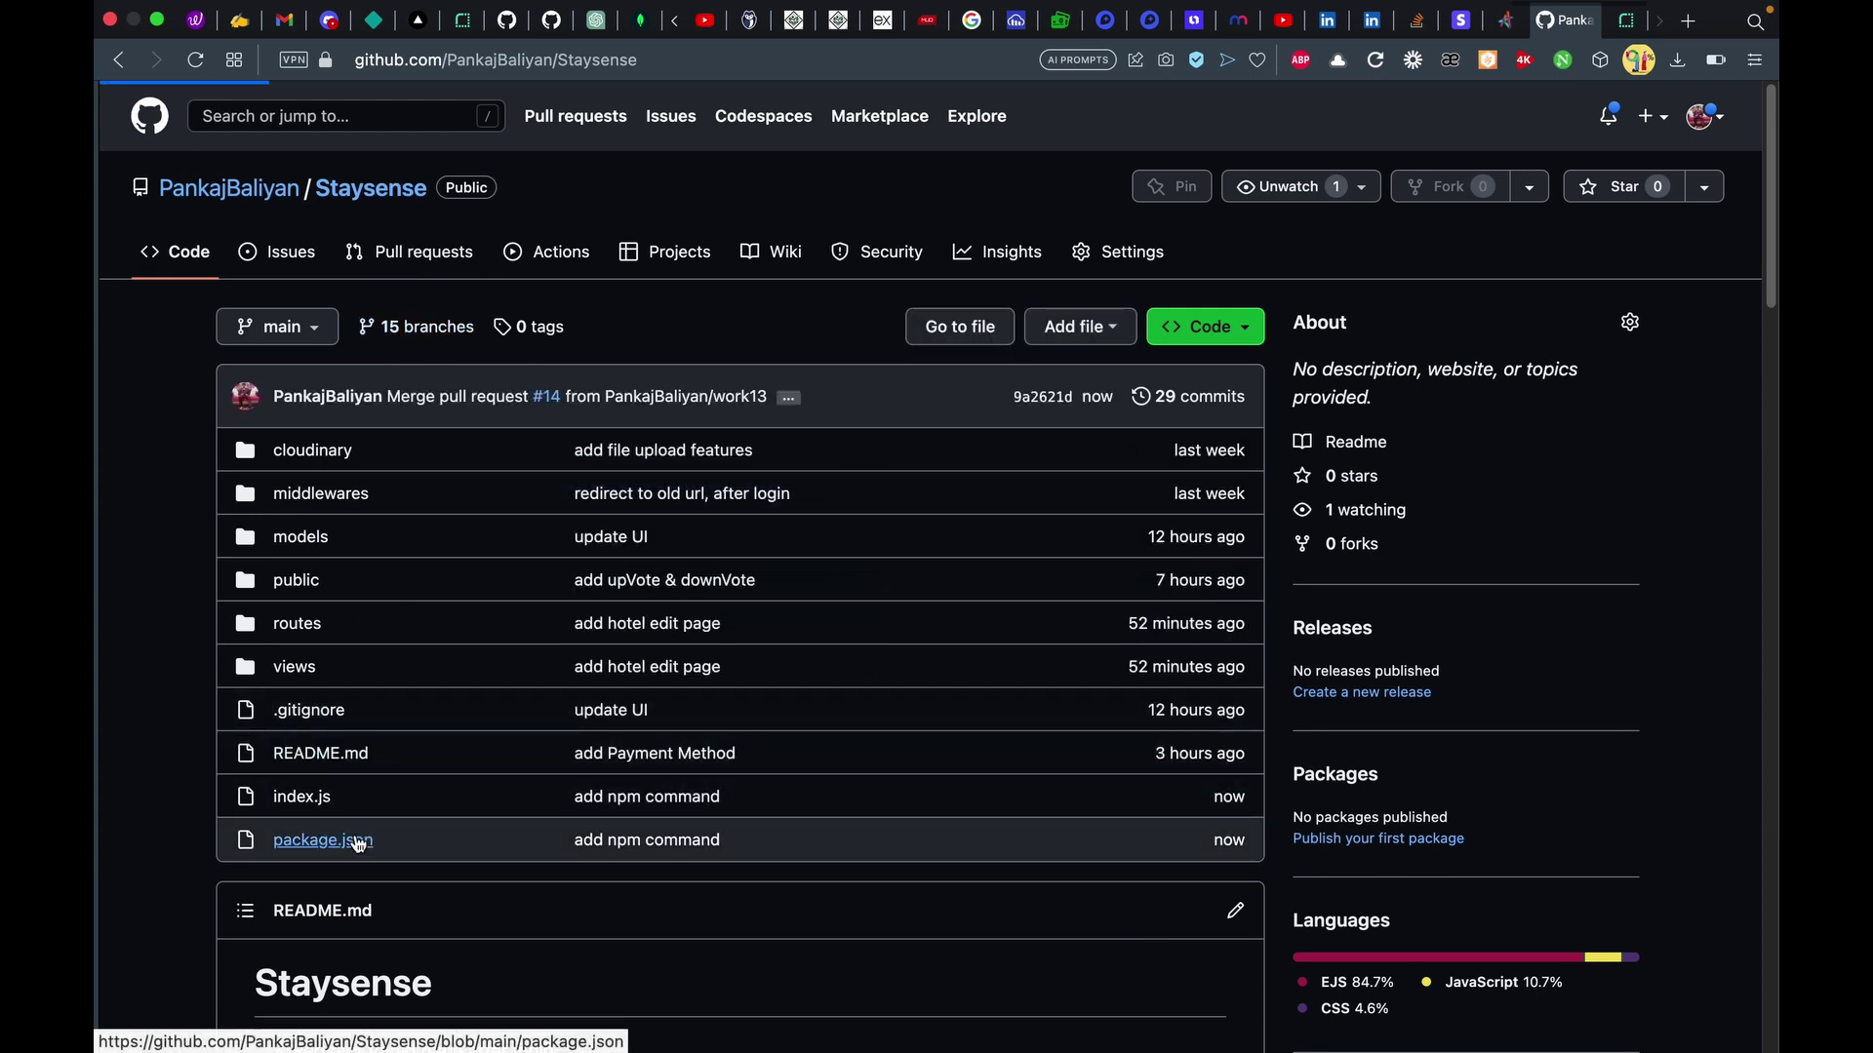
pyautogui.scroll(-2, 414, 767)
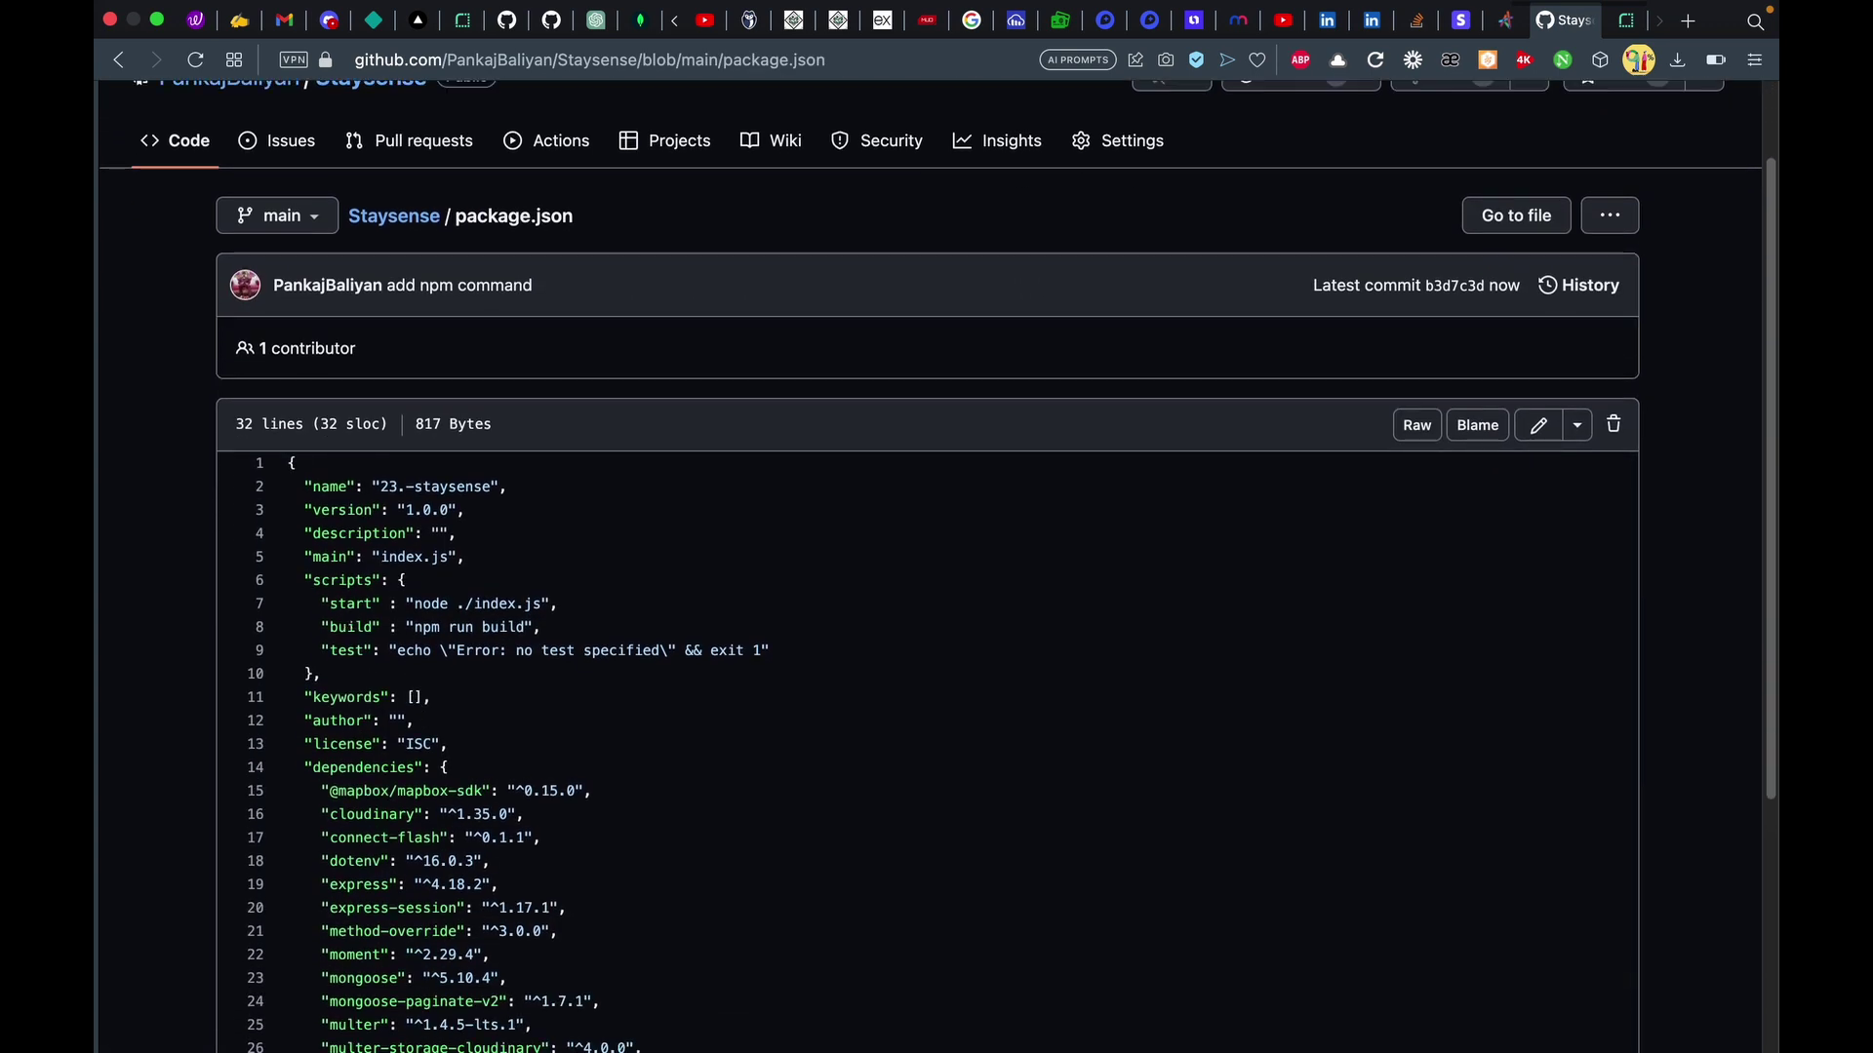
pyautogui.moveTo(322, 606); pyautogui.dragTo(598, 627)
pyautogui.click(704, 609)
pyautogui.click(1626, 21)
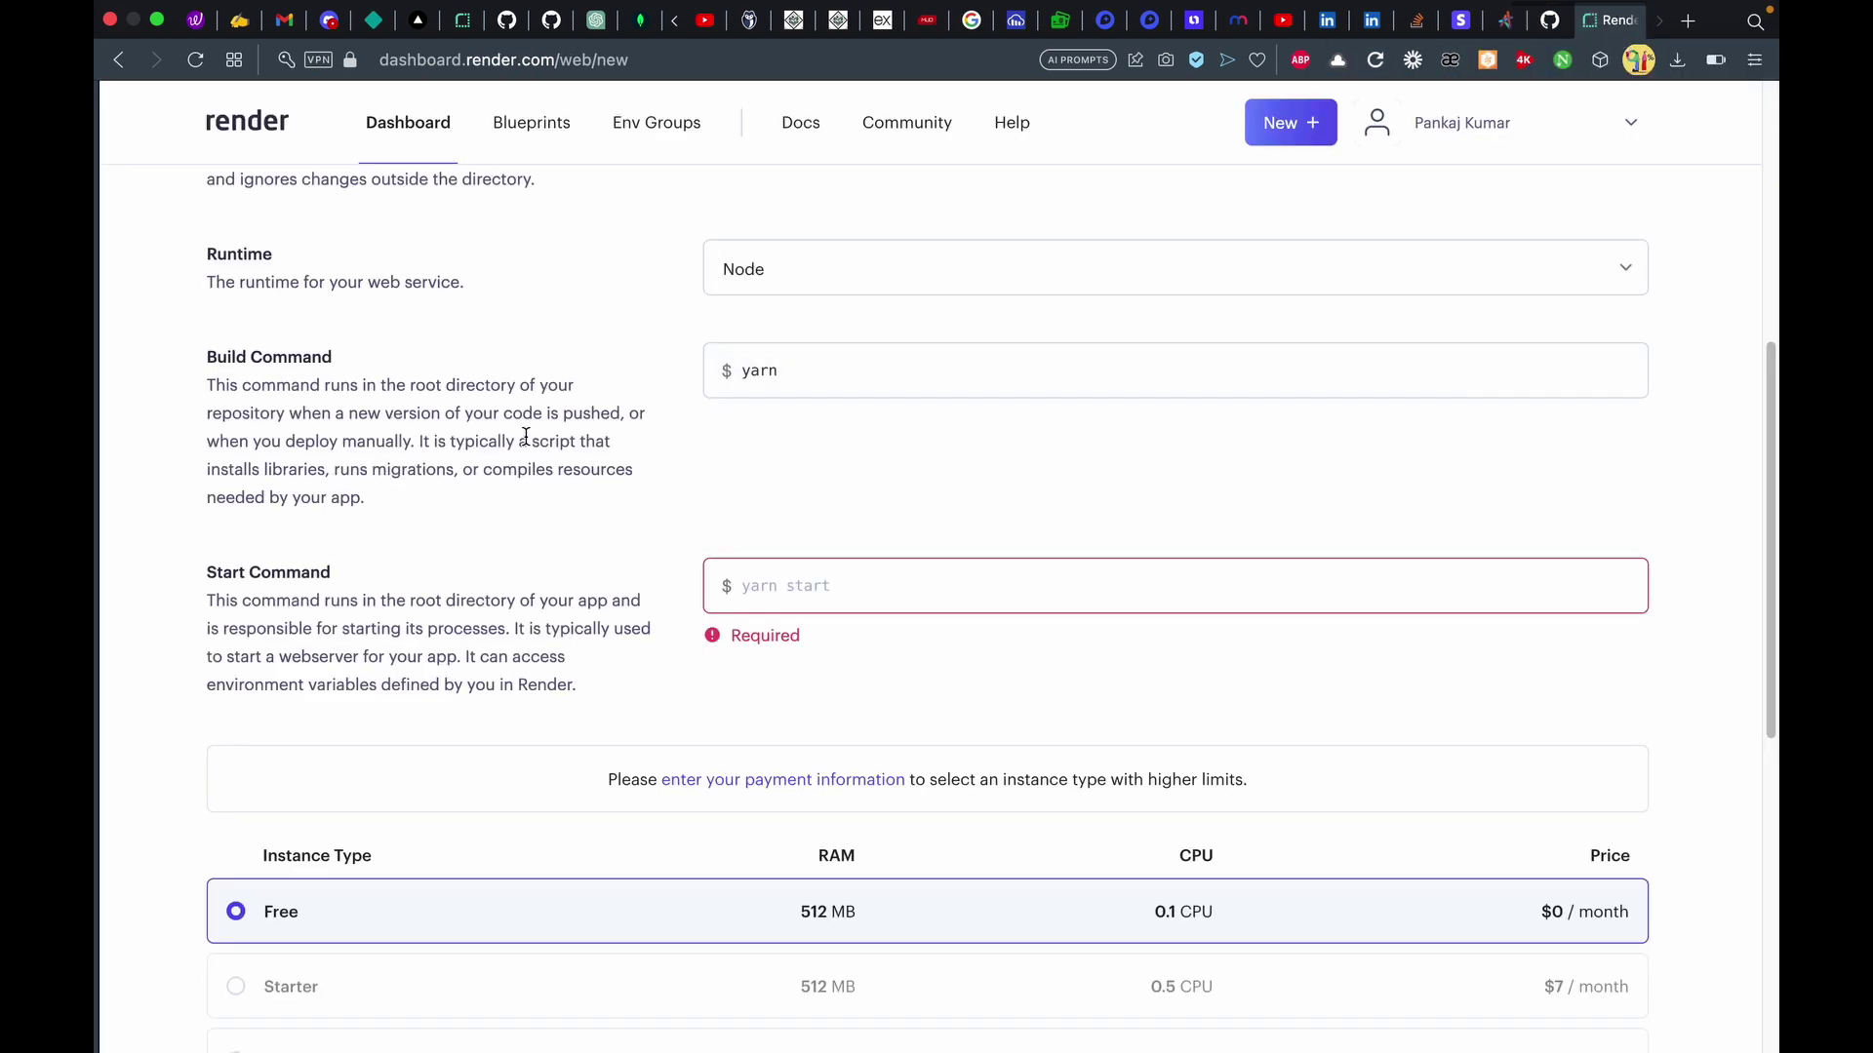
# Step: Back on repository selection, search 'stay' and connect the Staysense repository
pyautogui.scroll(6, 526, 436)
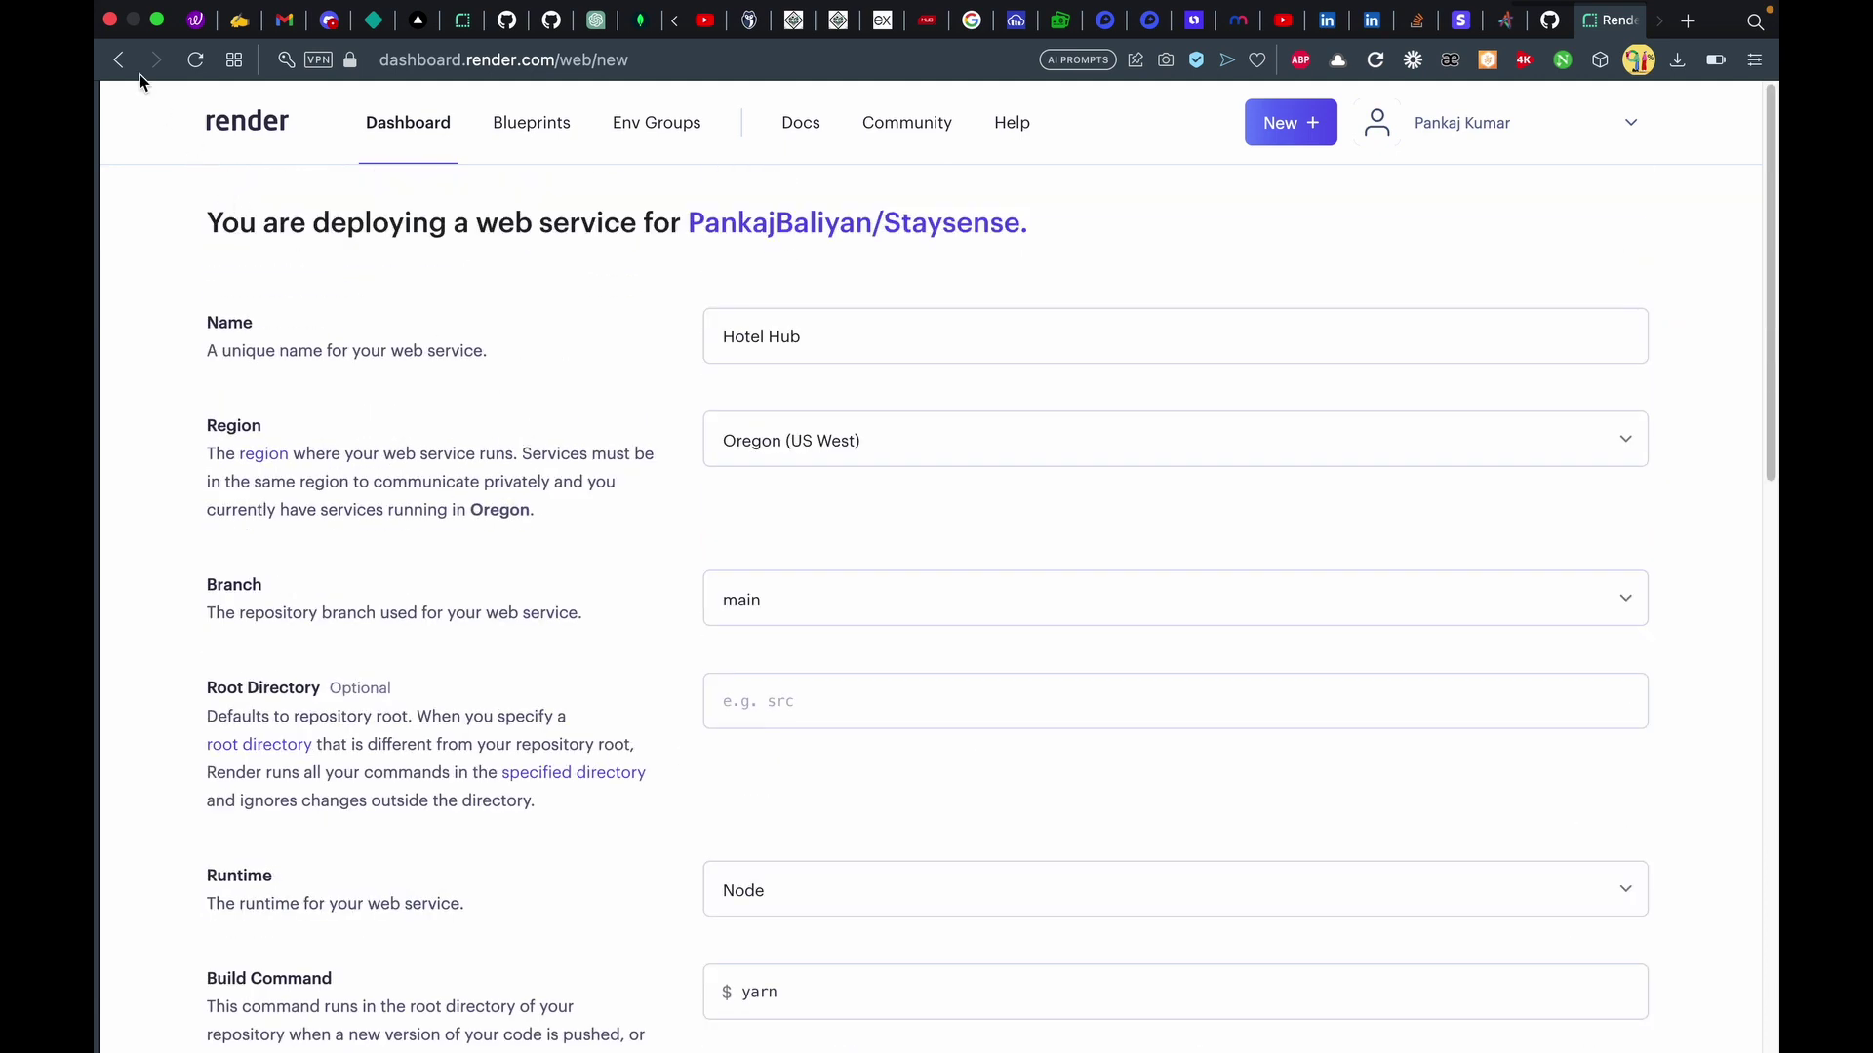
pyautogui.click(120, 60)
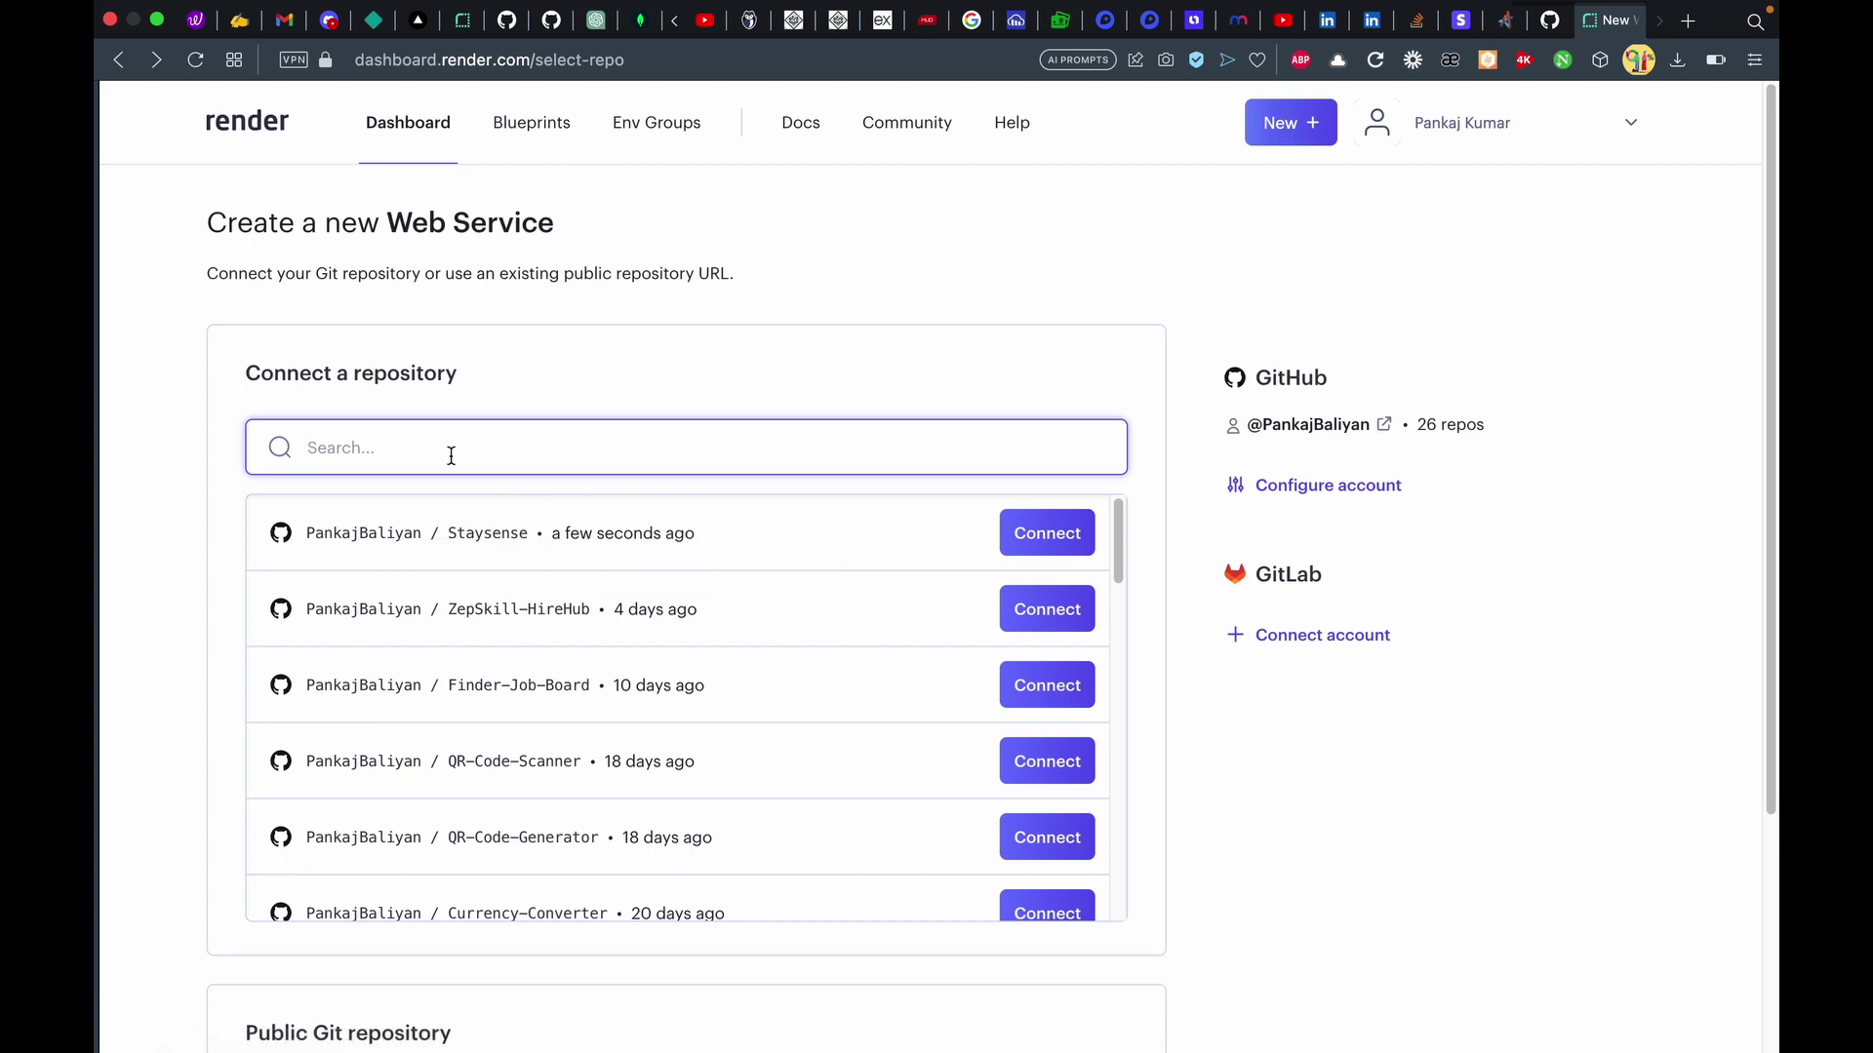
pyautogui.write('stay')
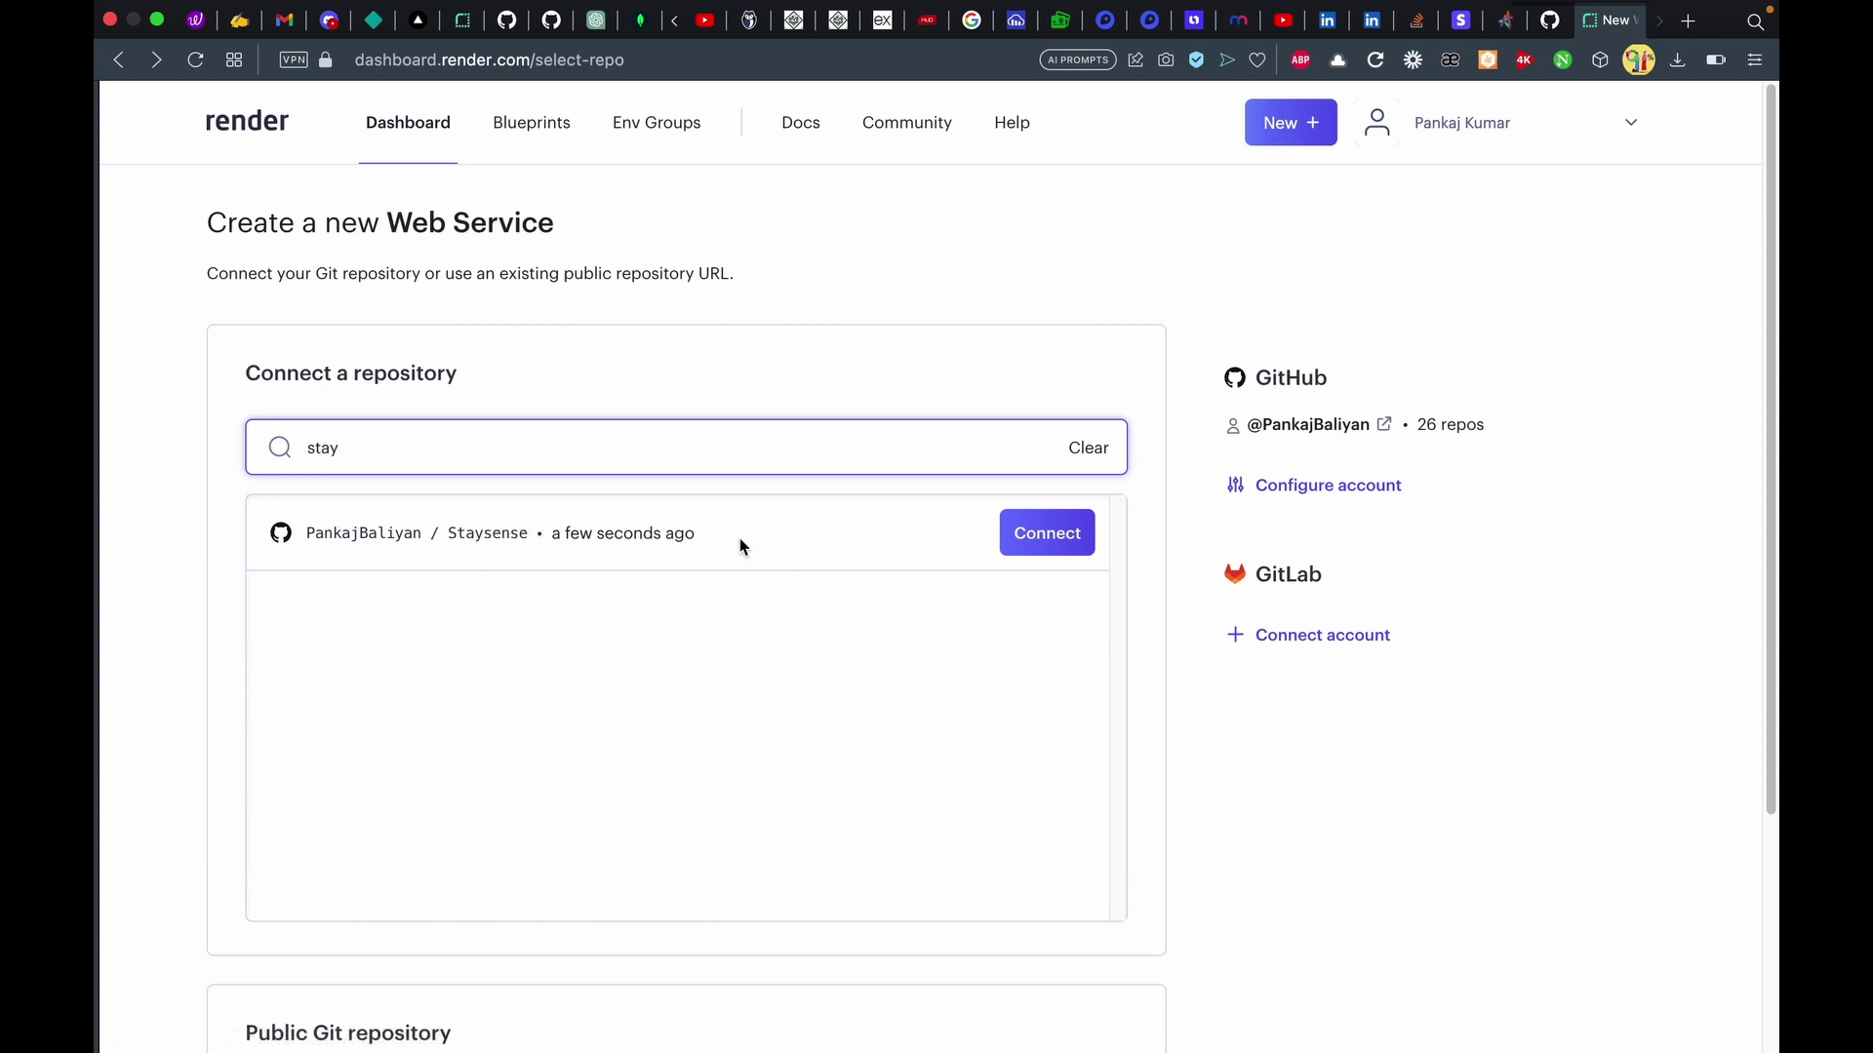
pyautogui.click(1040, 533)
# Step: Pick 'Hotel Hub' as the web service name
pyautogui.click(914, 393)
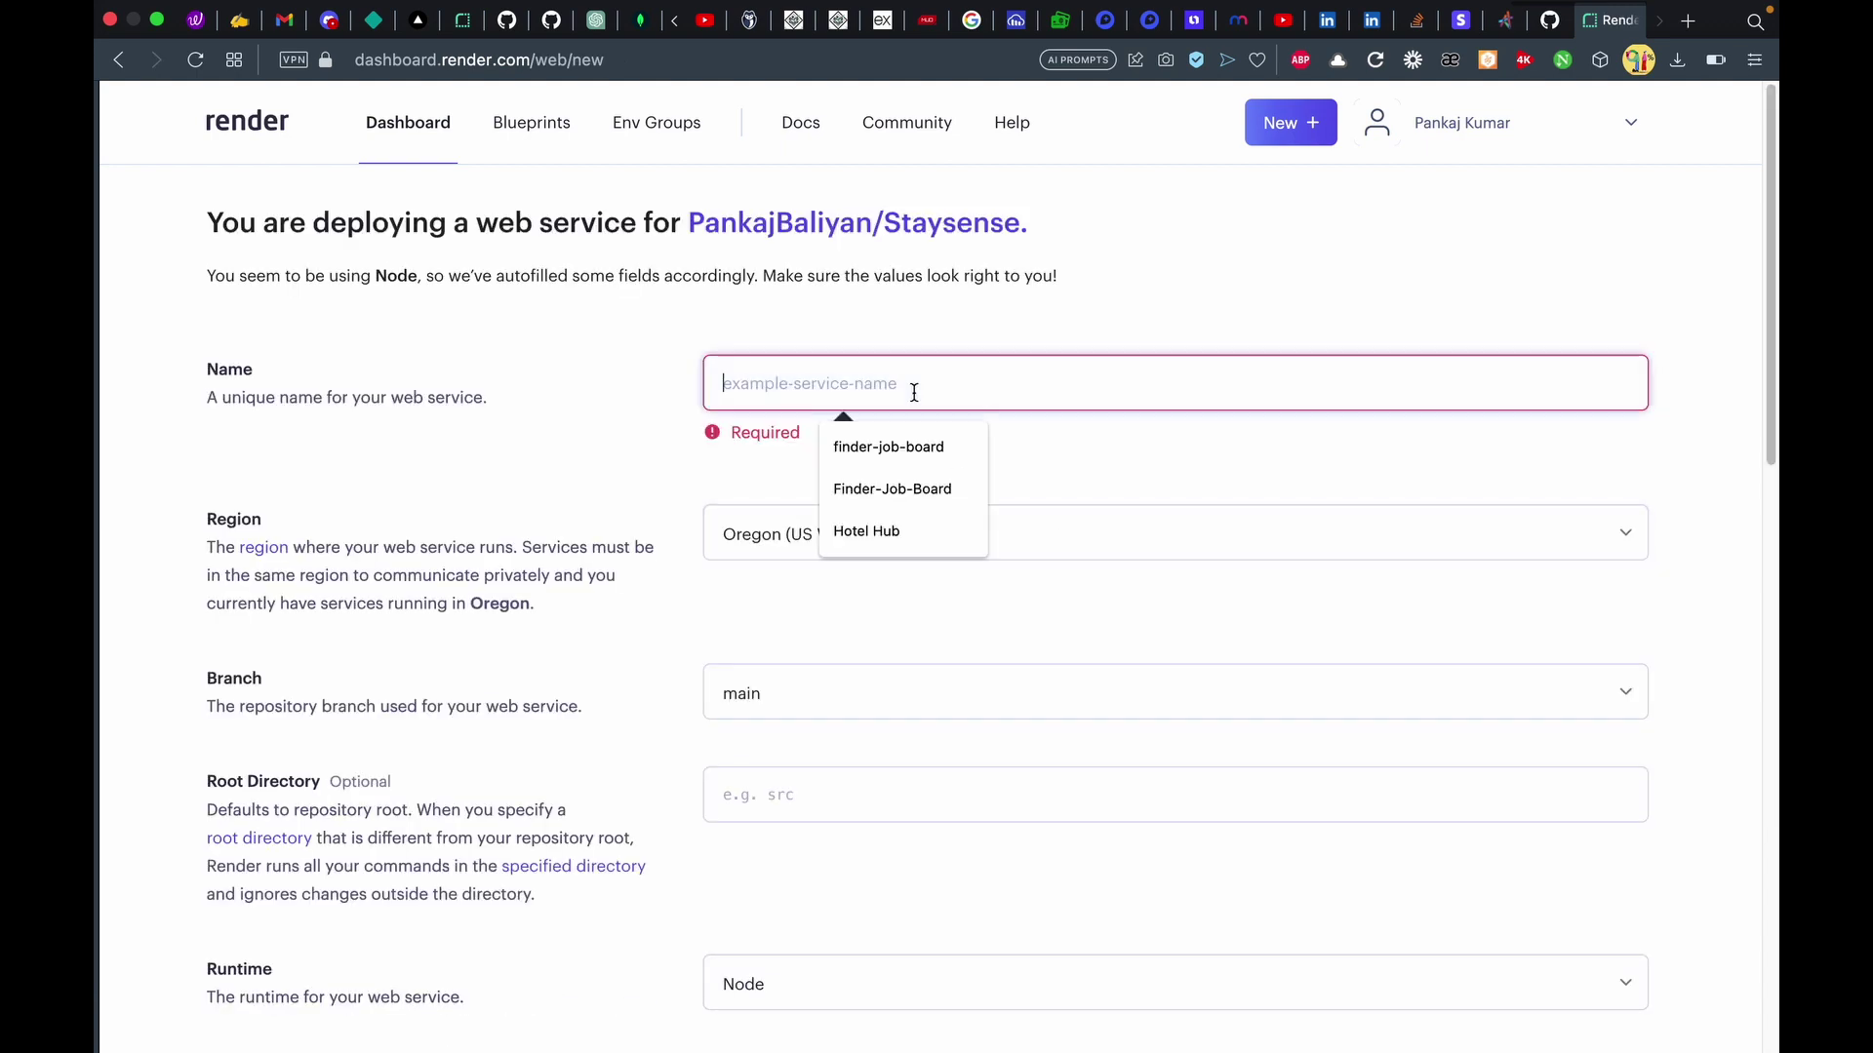
pyautogui.click(915, 531)
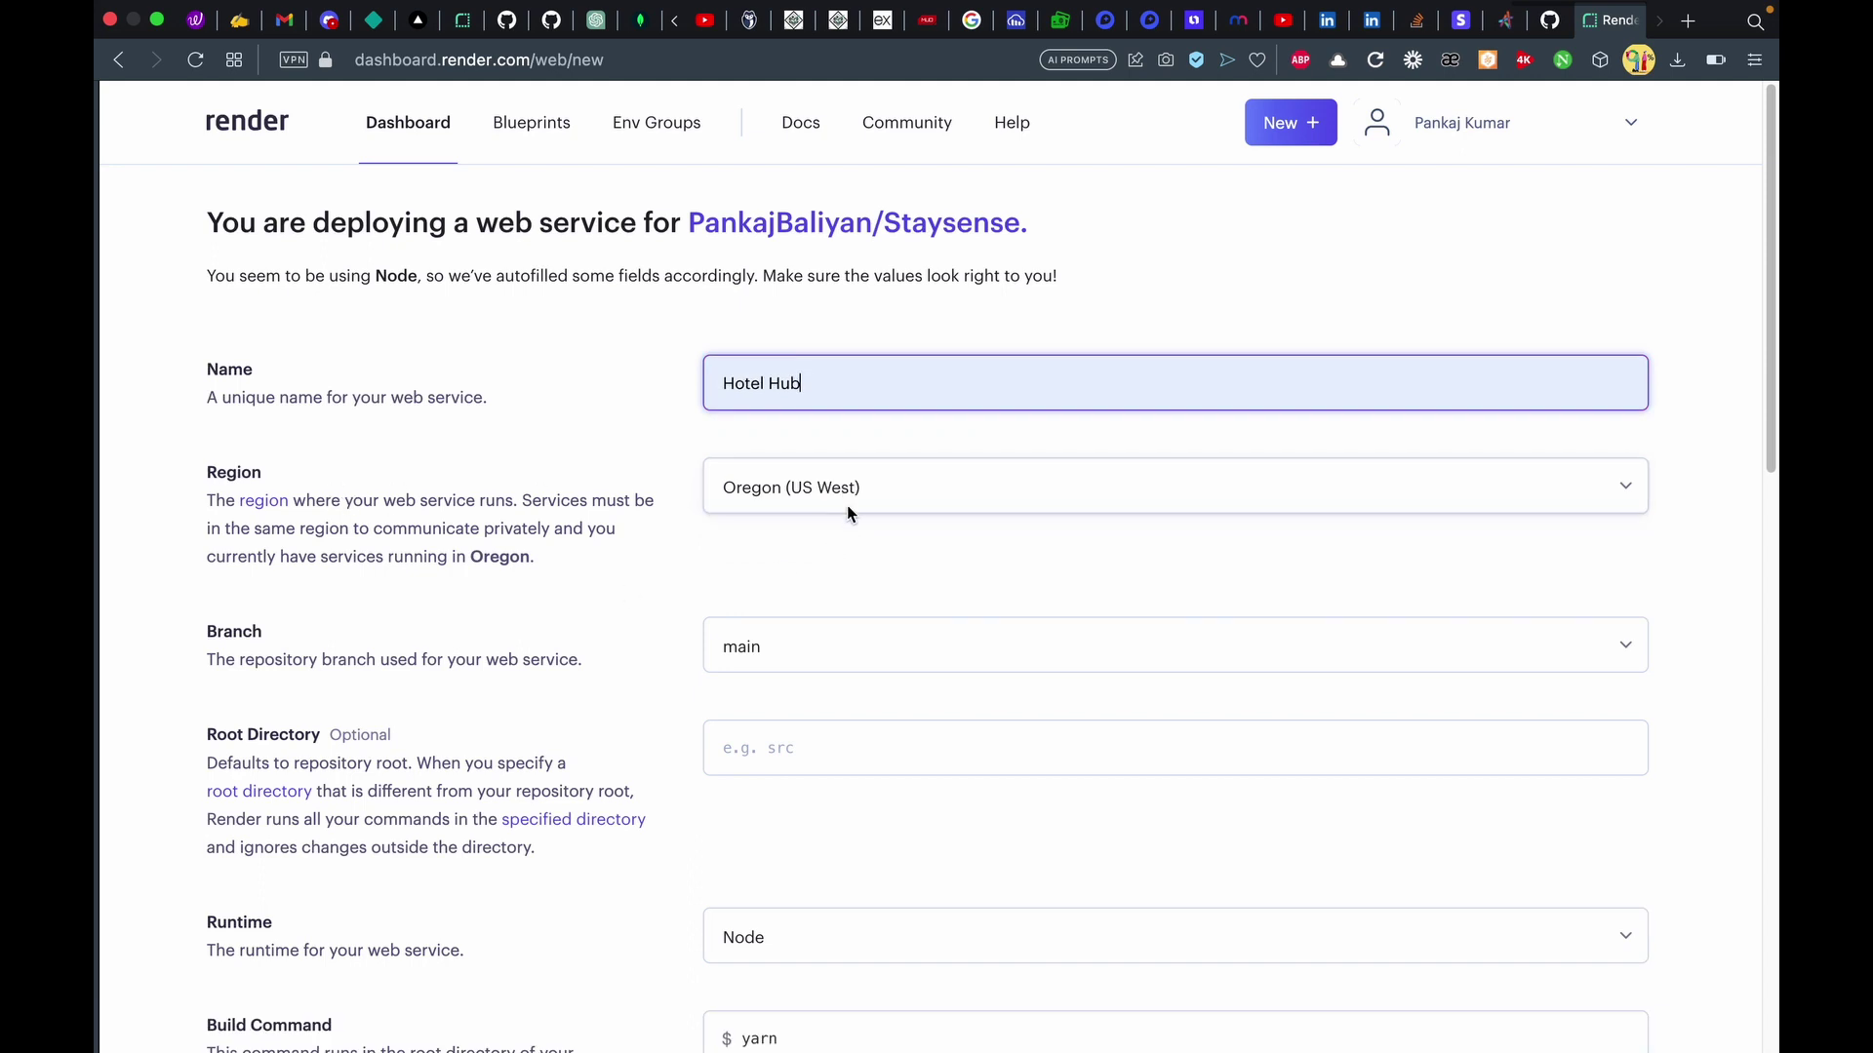
pyautogui.scroll(-2, 683, 546)
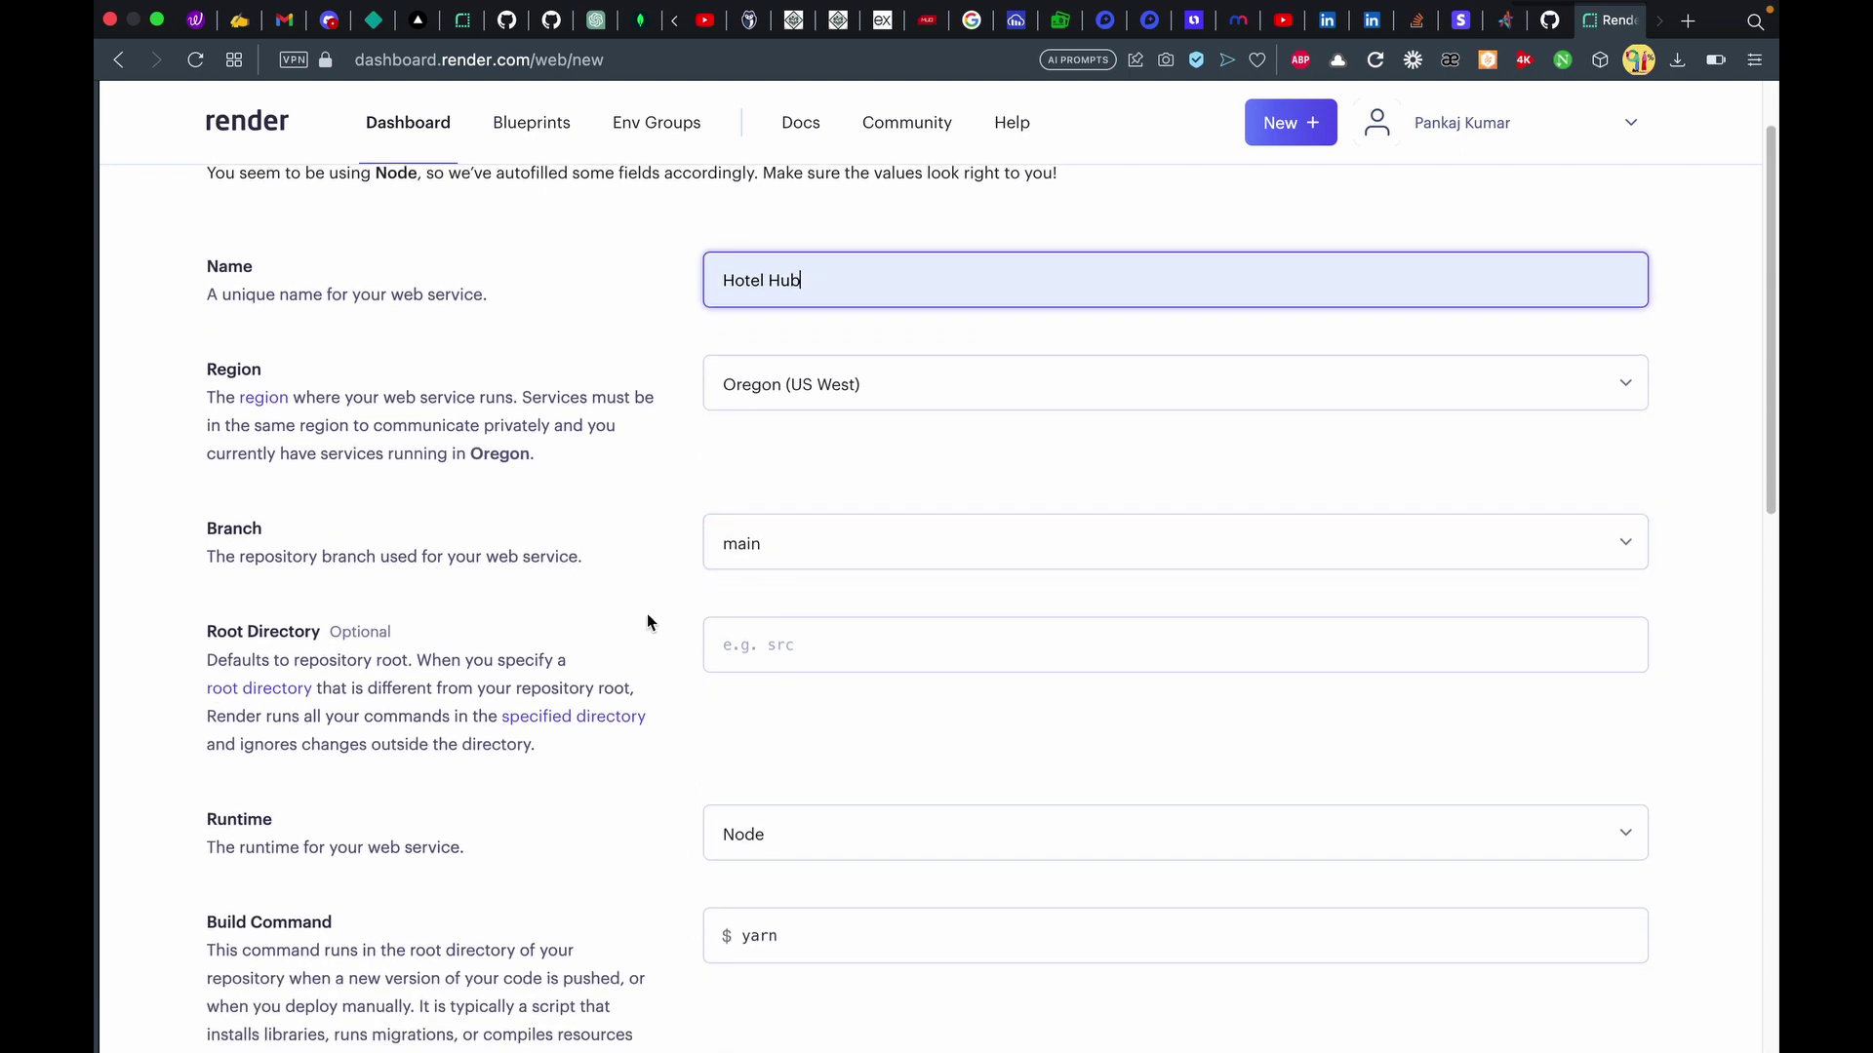
pyautogui.scroll(-2, 647, 612)
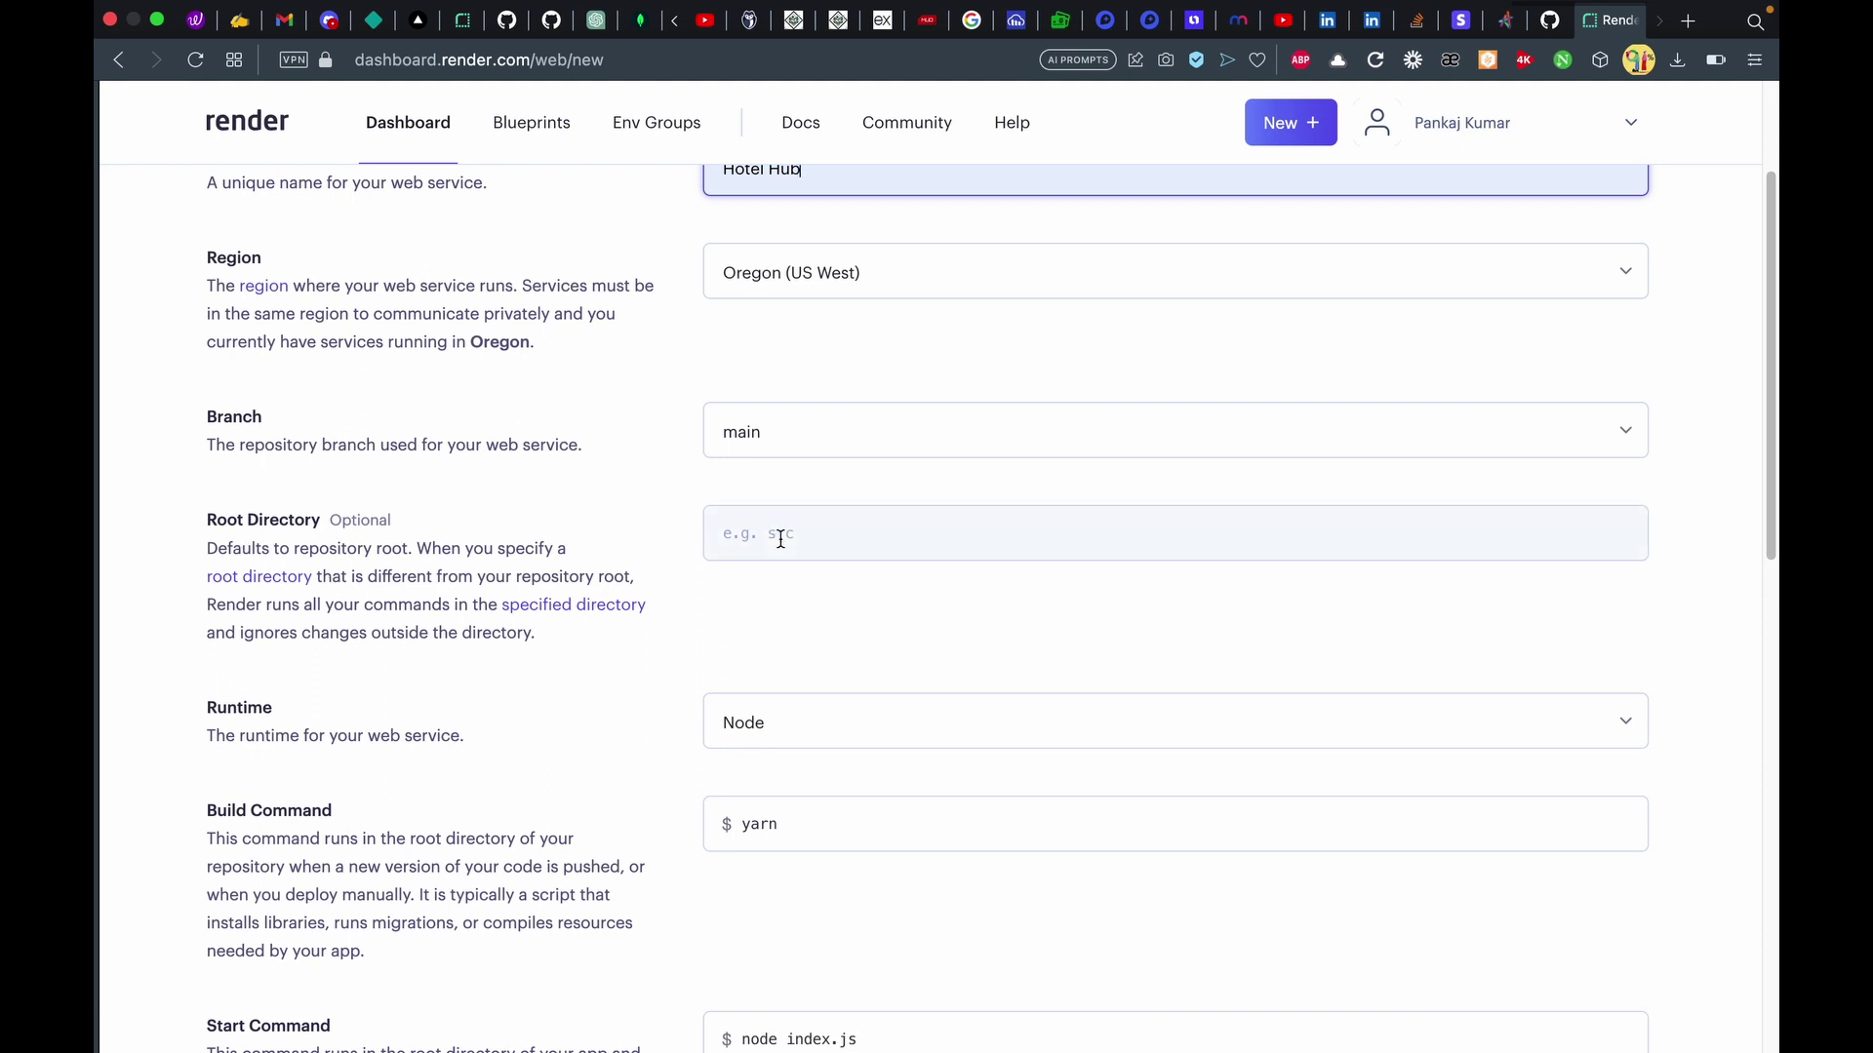
pyautogui.scroll(-3, 649, 634)
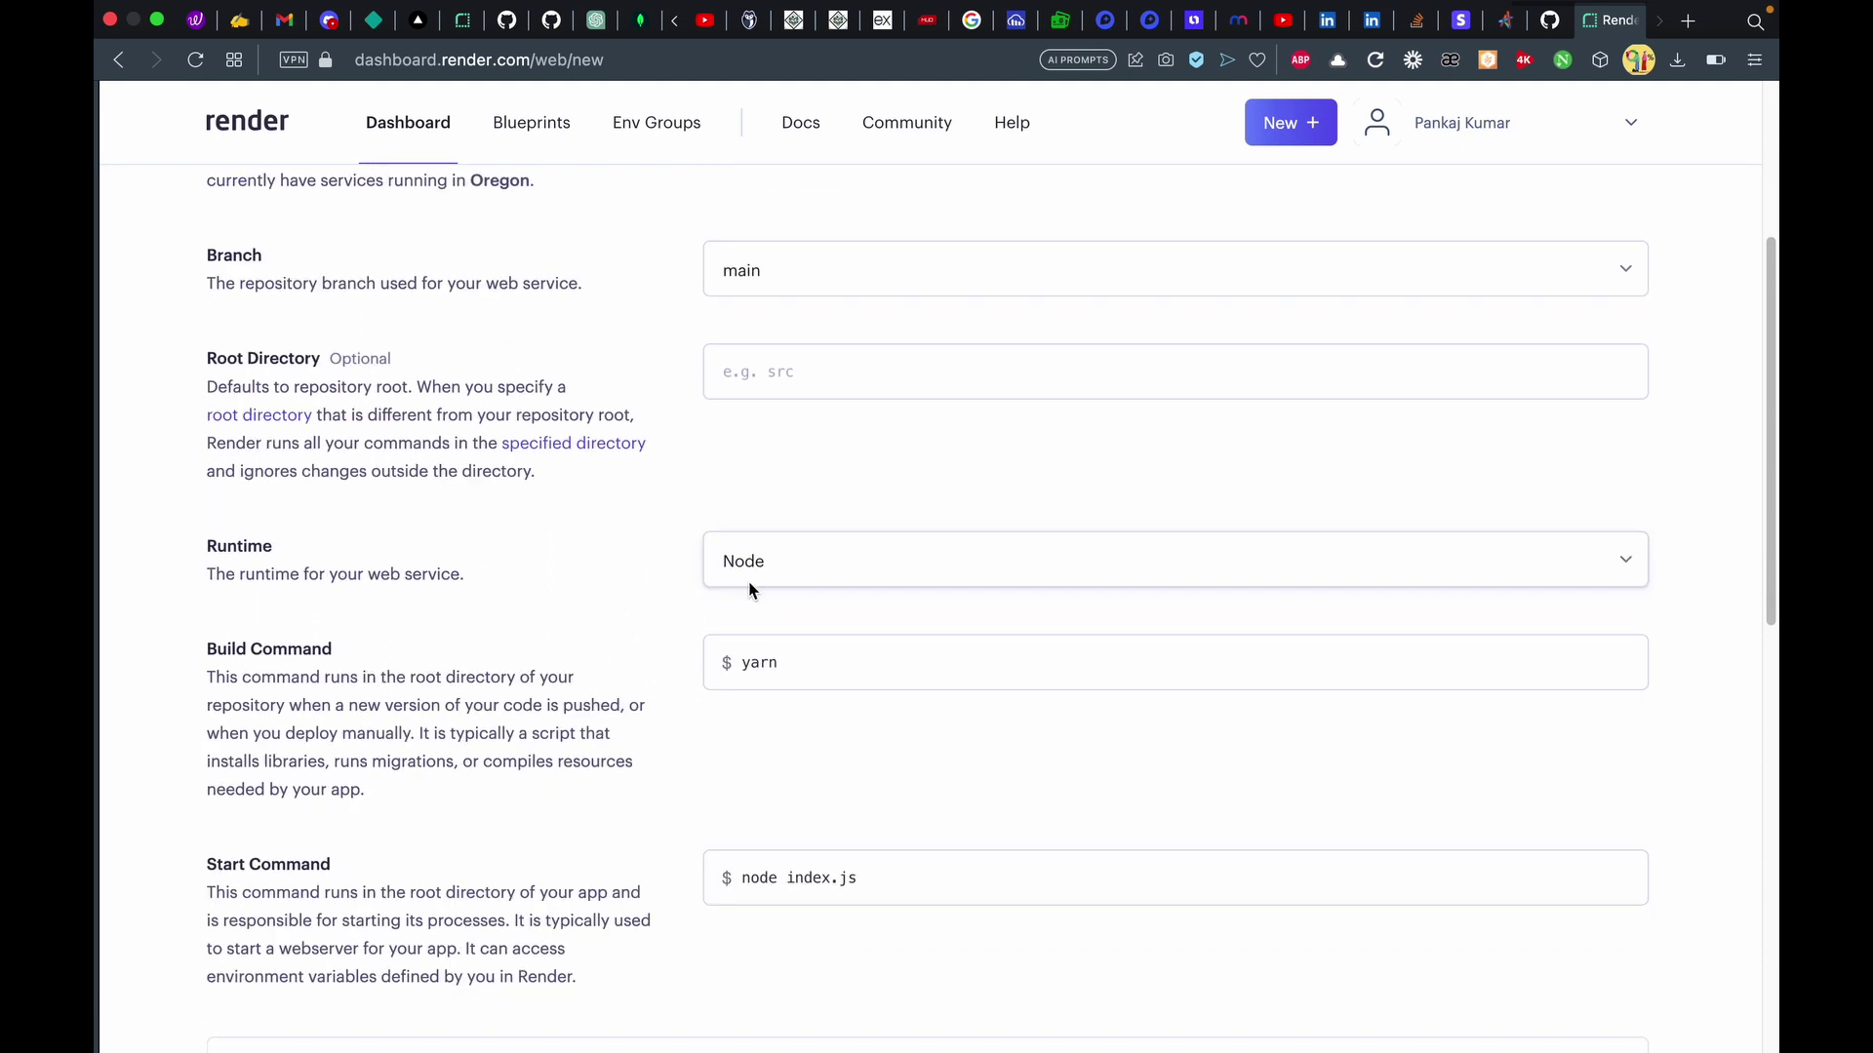
pyautogui.scroll(-4, 635, 640)
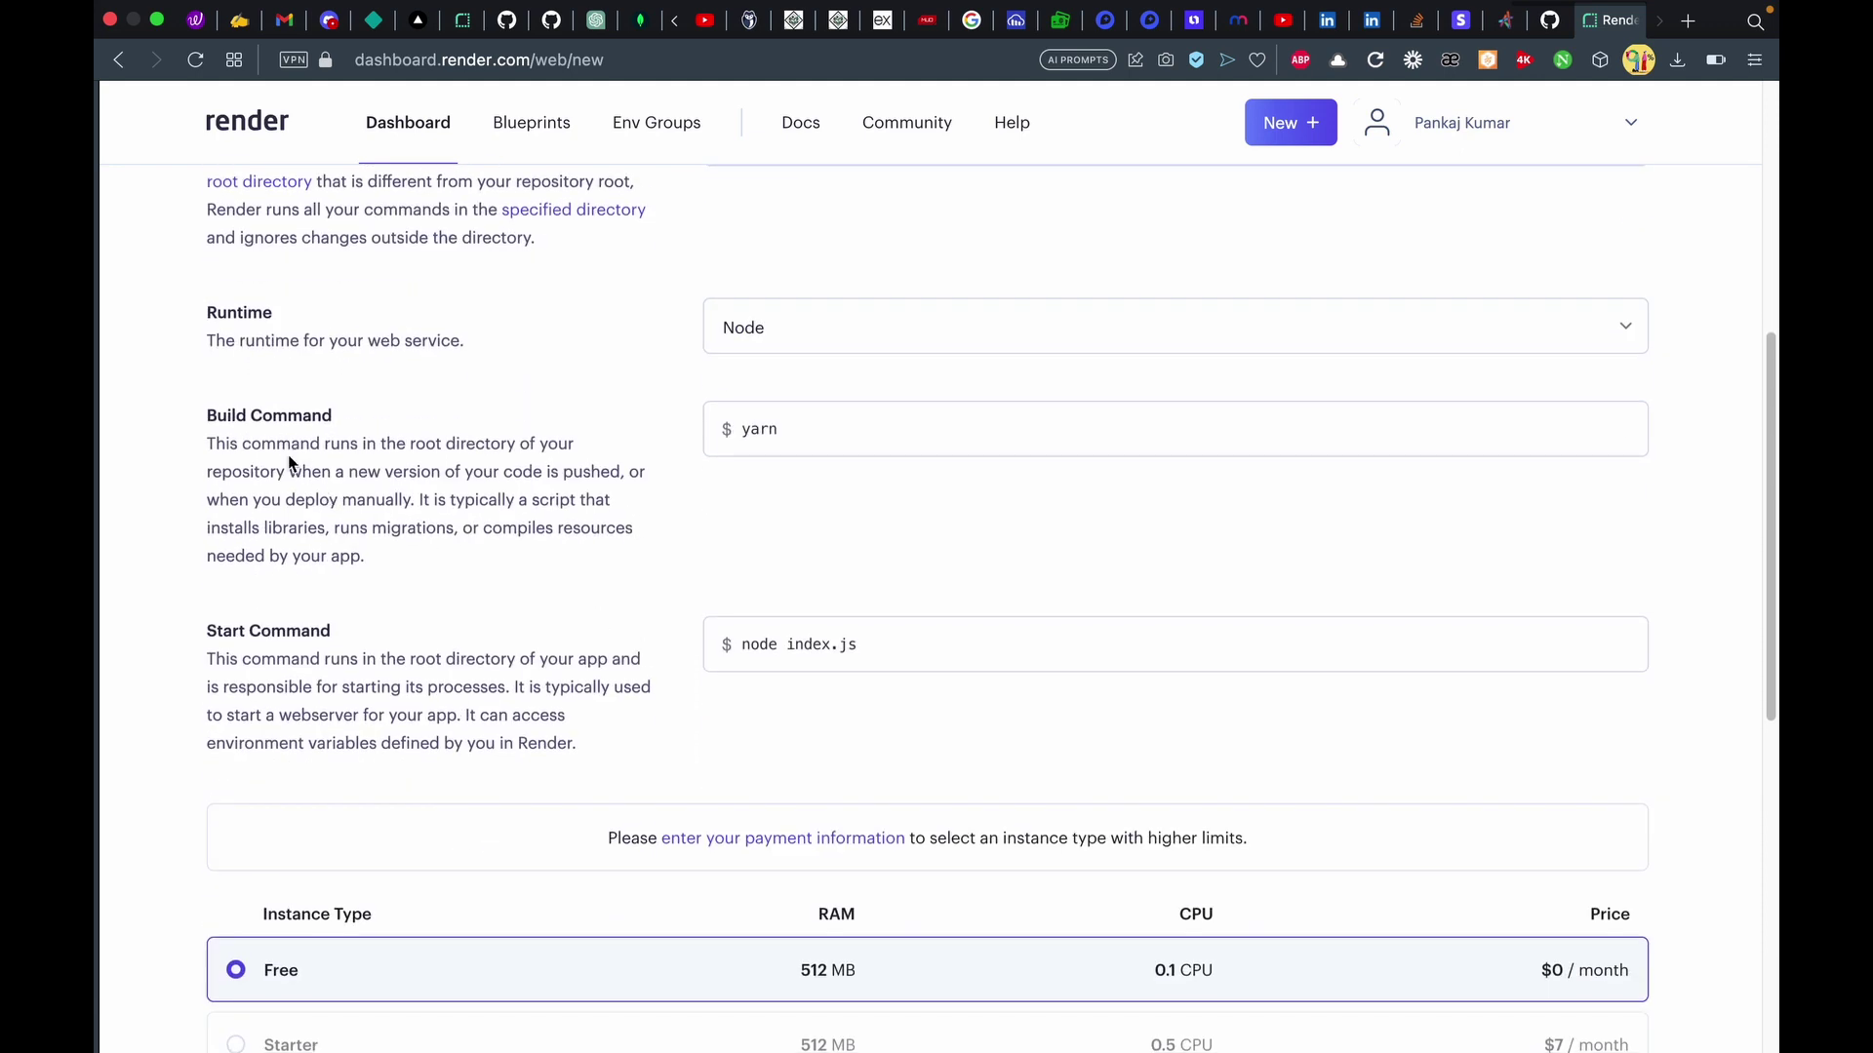
# Step: Set the build command to npm install and the start command to npm start
pyautogui.click(832, 436)
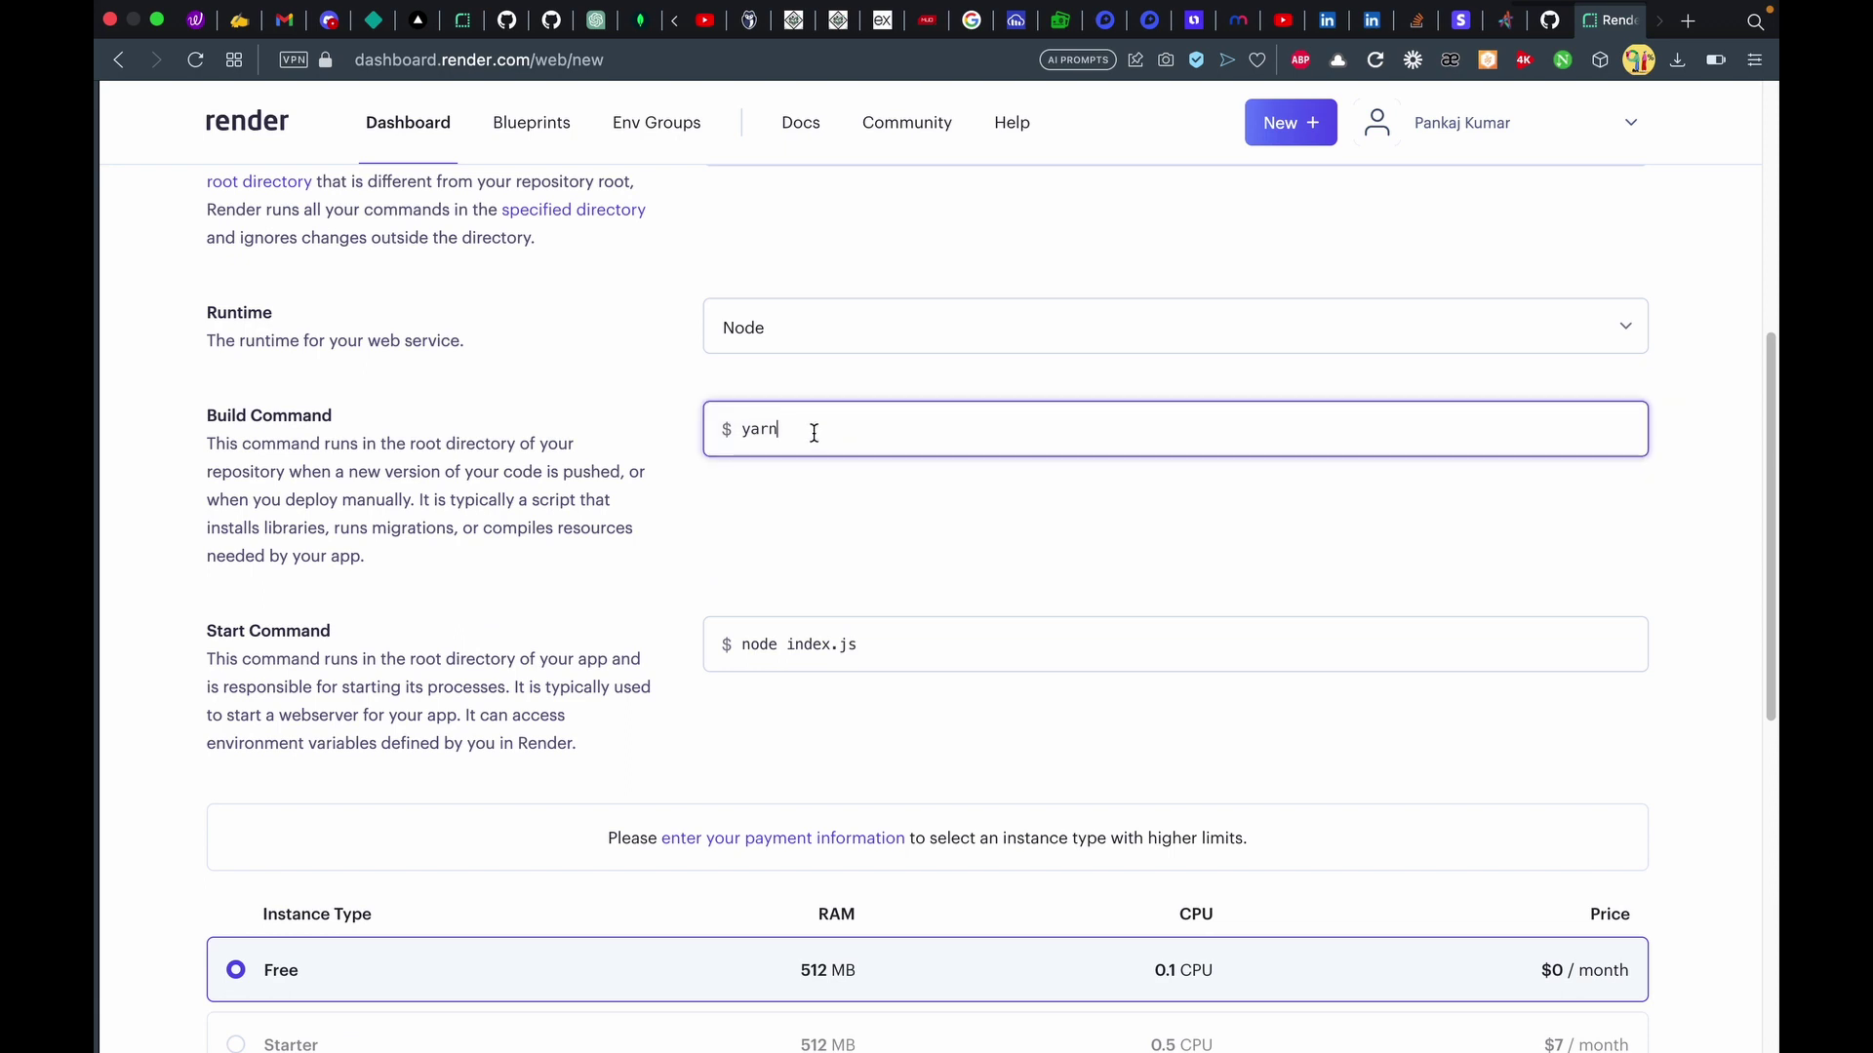
pyautogui.doubleClick(776, 429)
pyautogui.press('BackSpace')
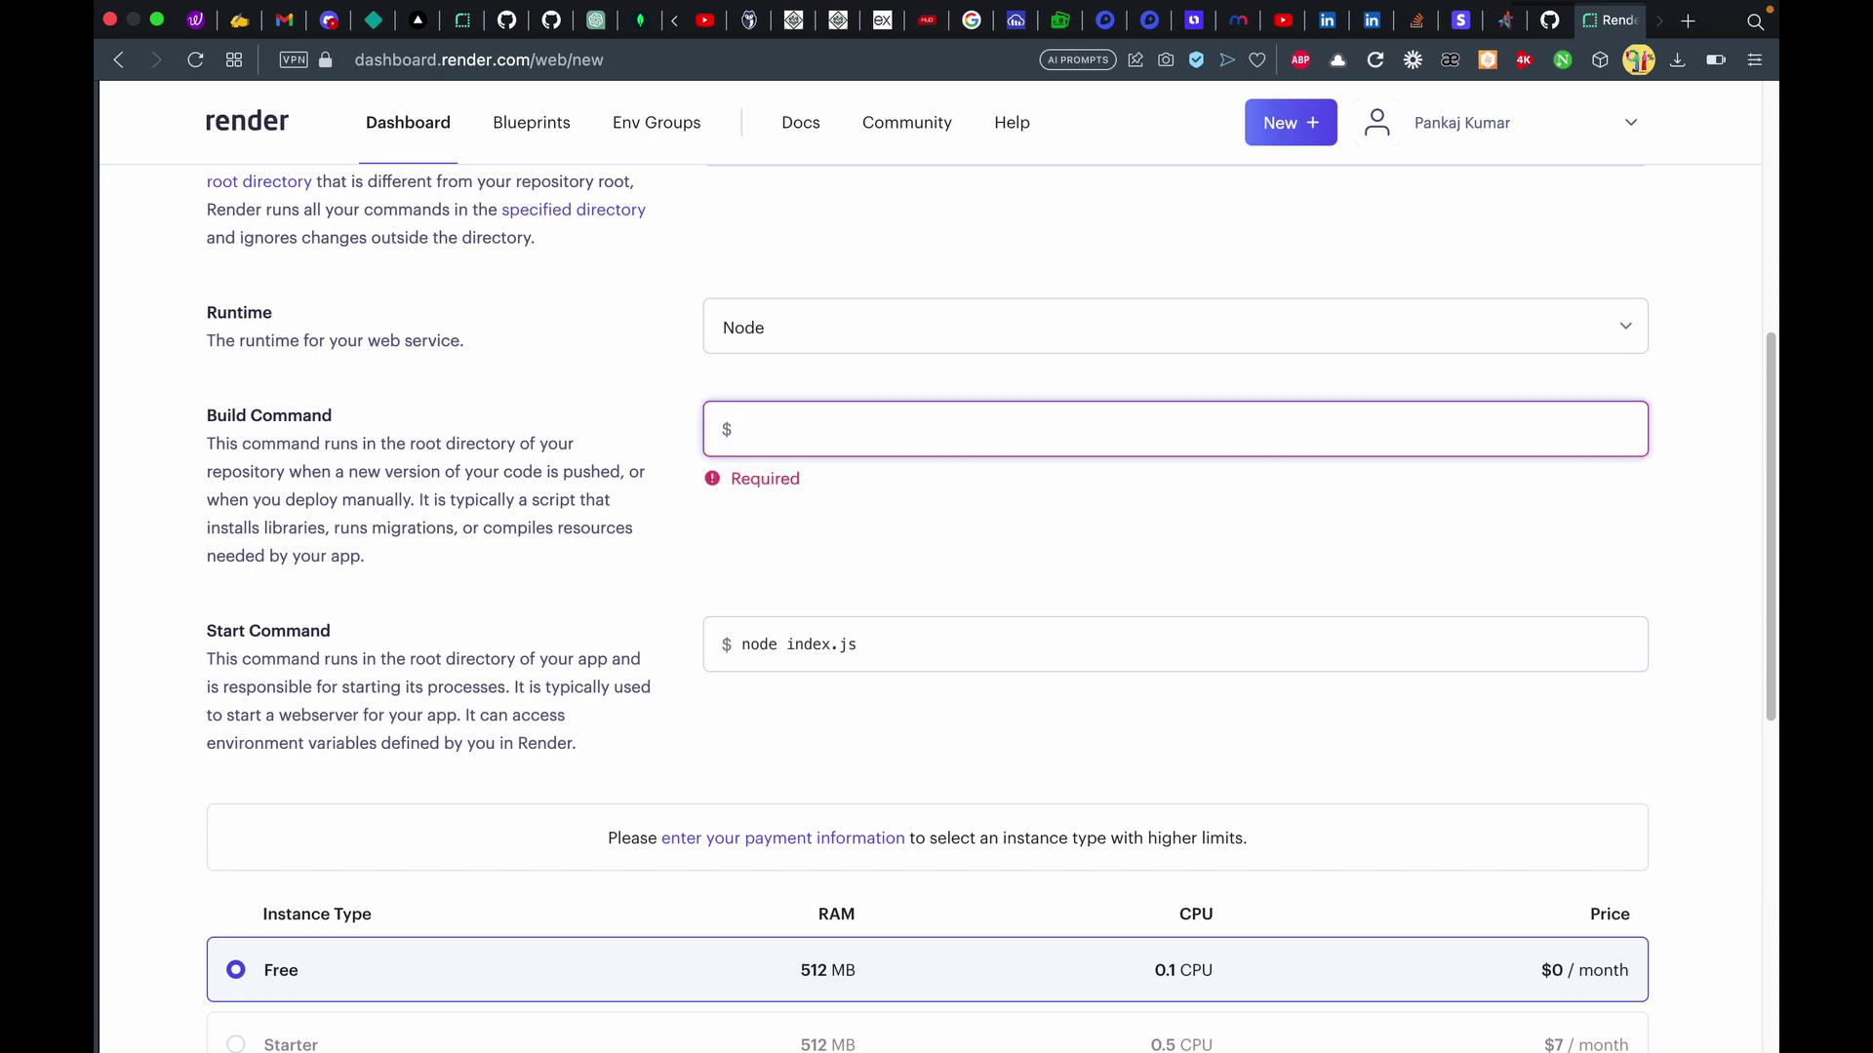
pyautogui.write('np')
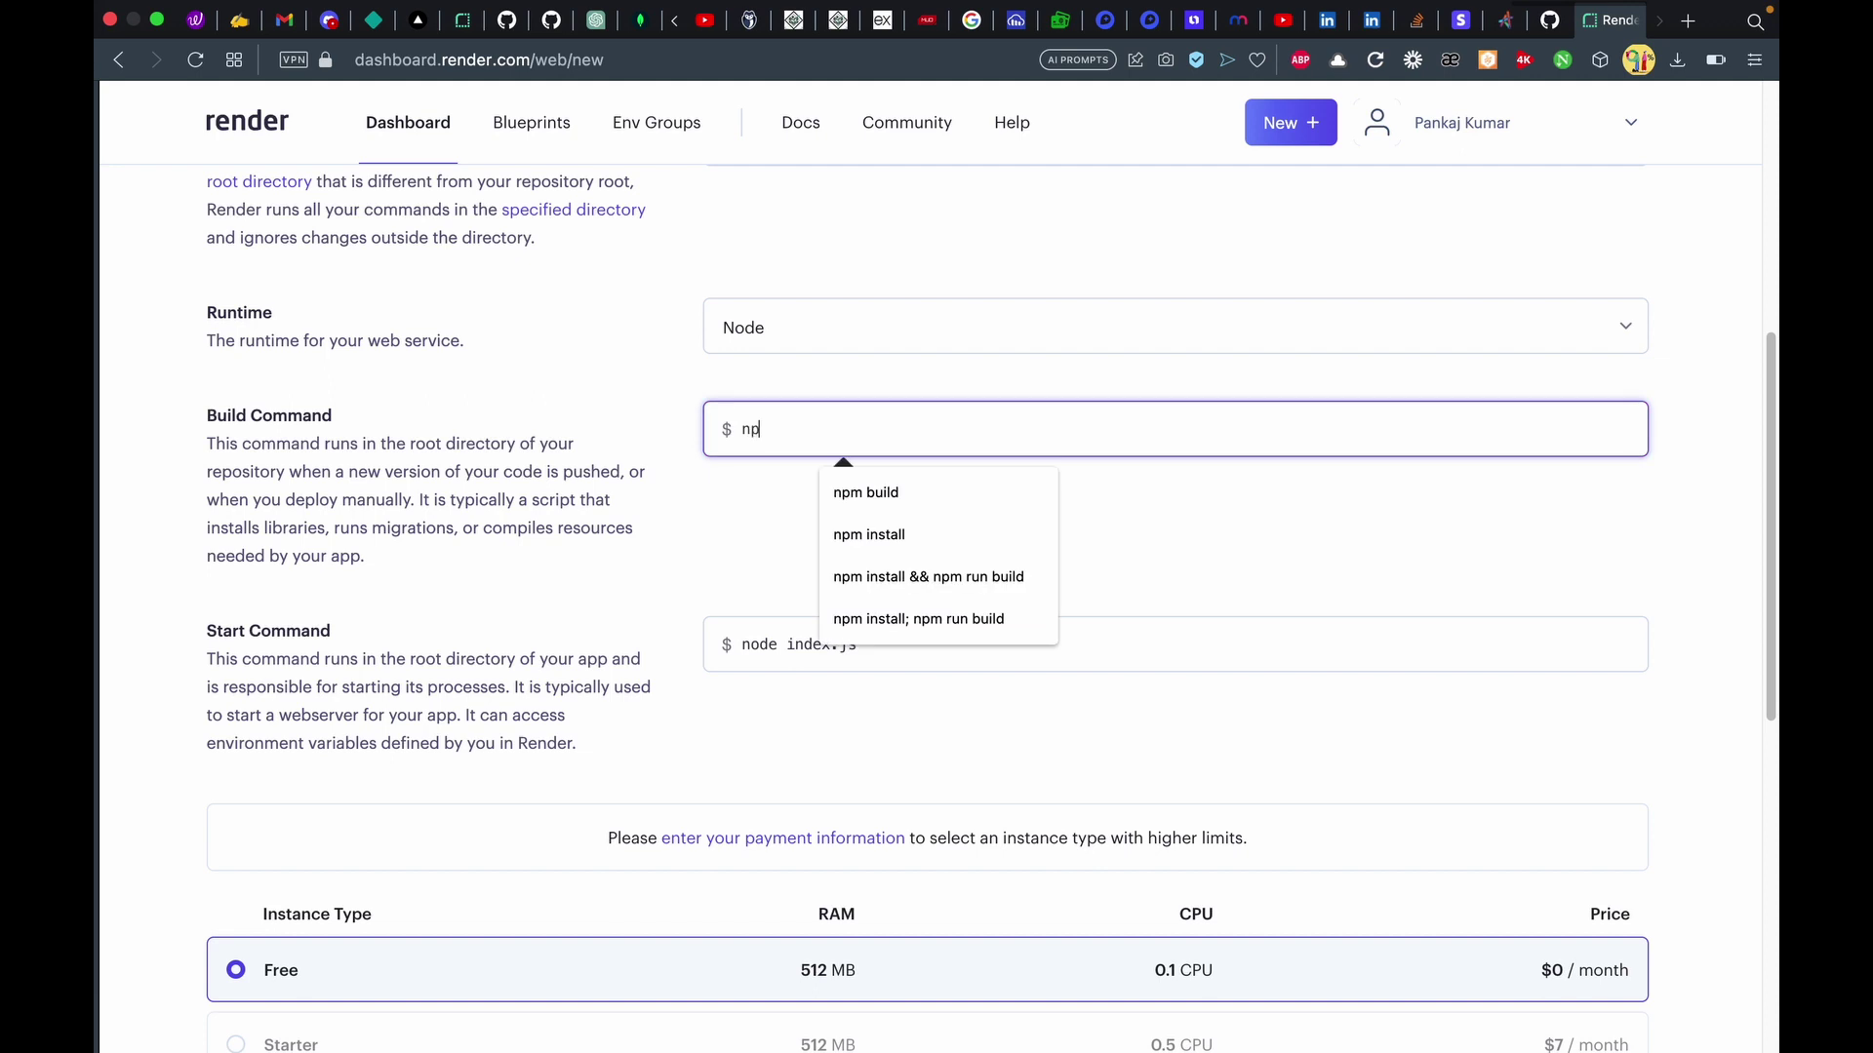
pyautogui.write('m install')
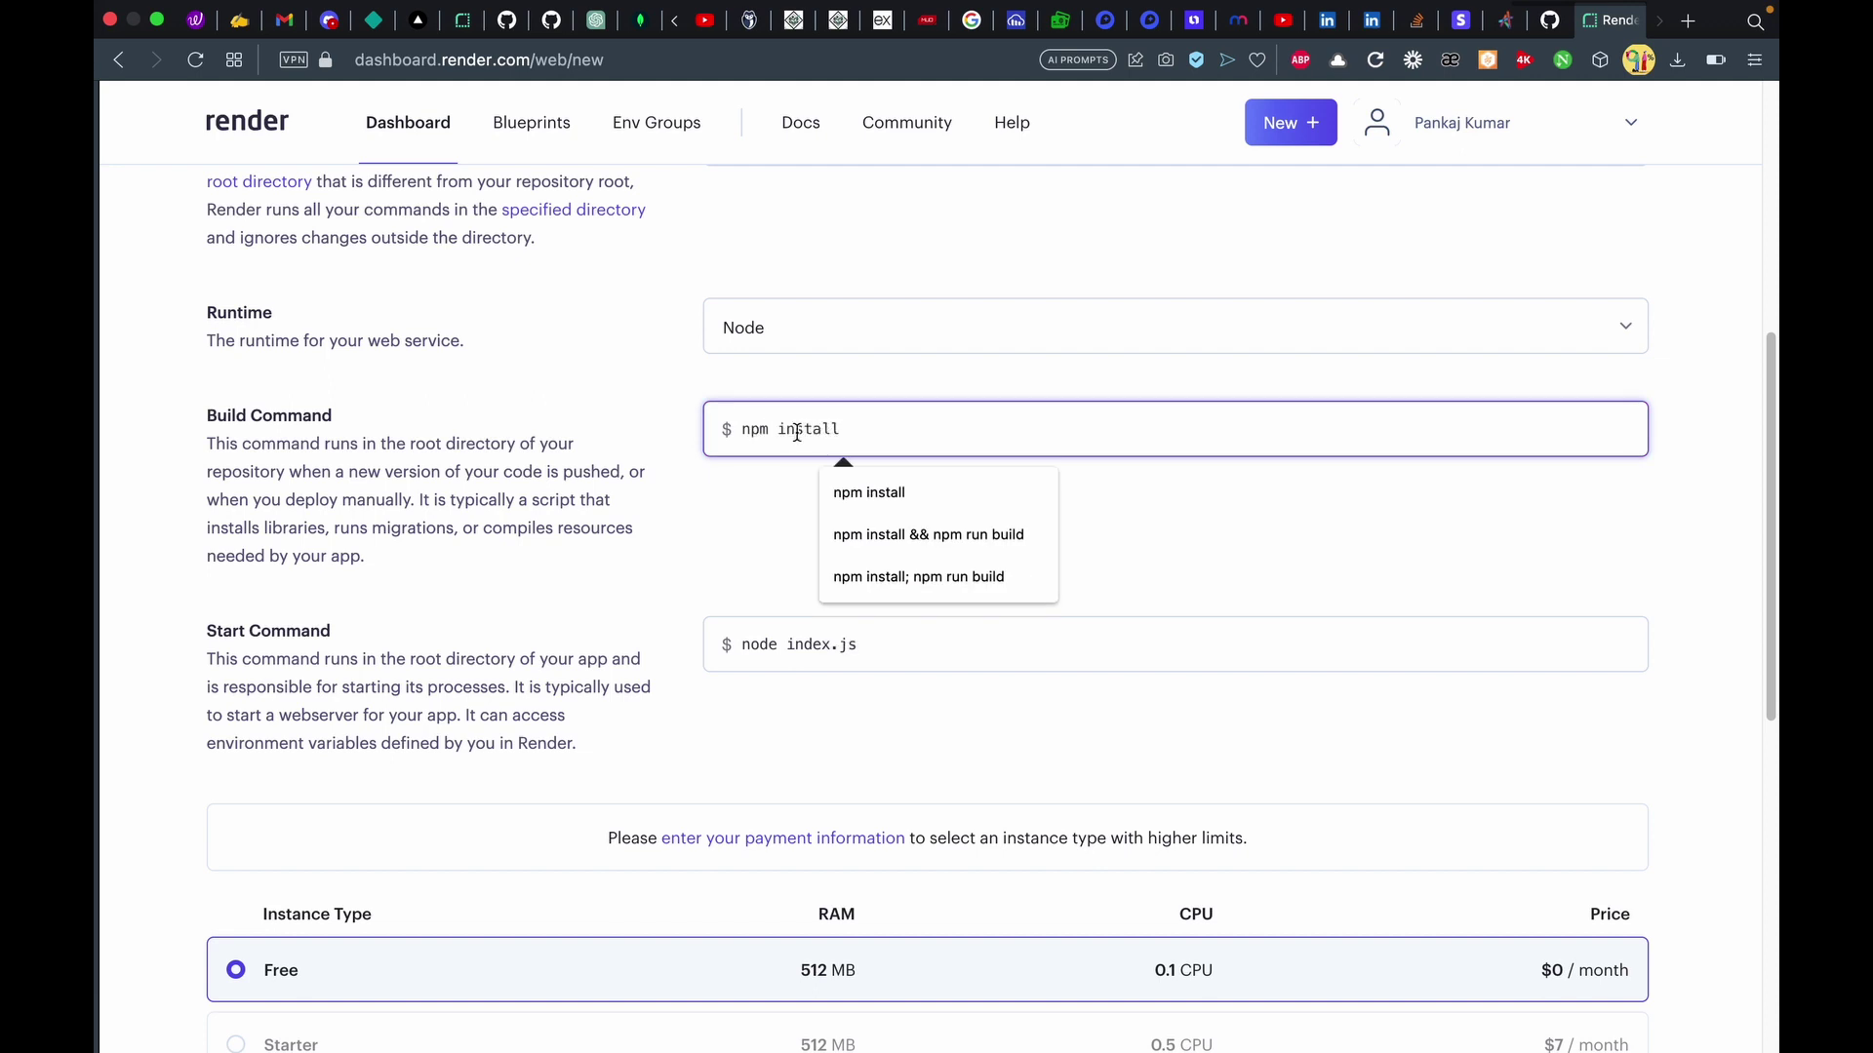
pyautogui.click(733, 513)
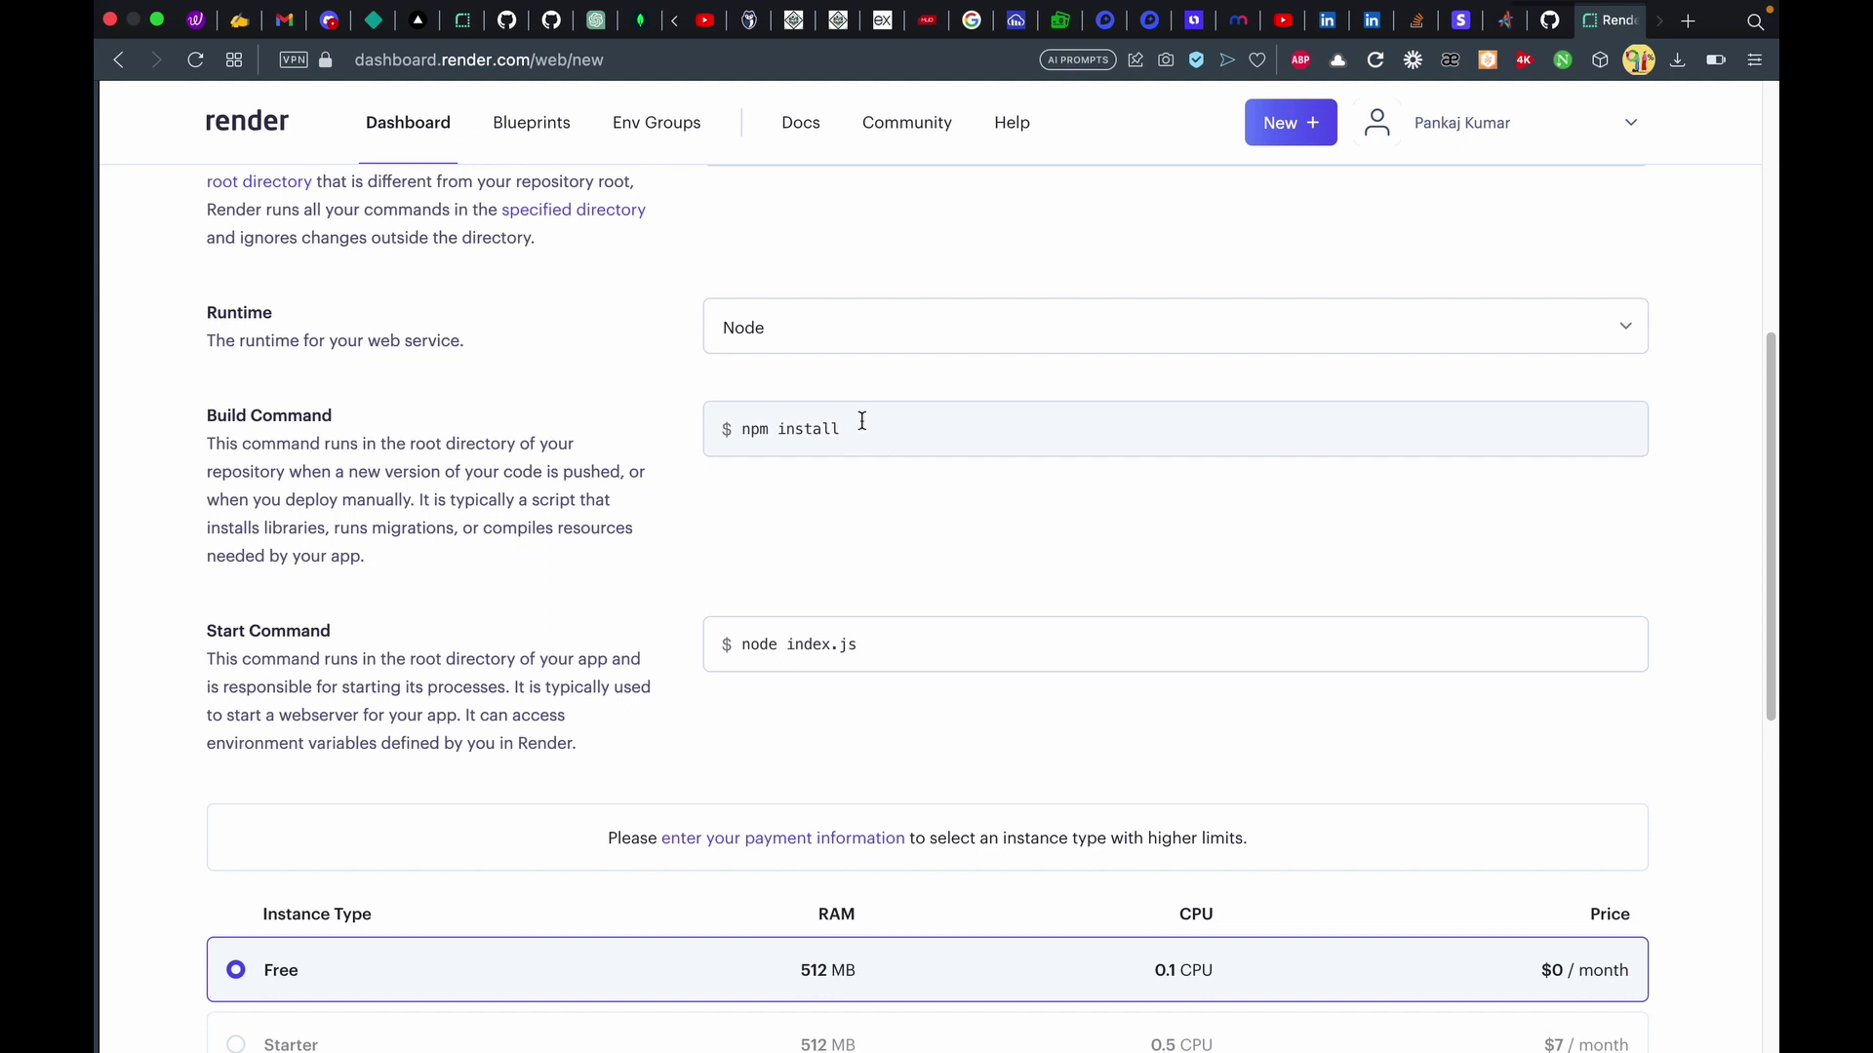
pyautogui.scroll(-3, 594, 566)
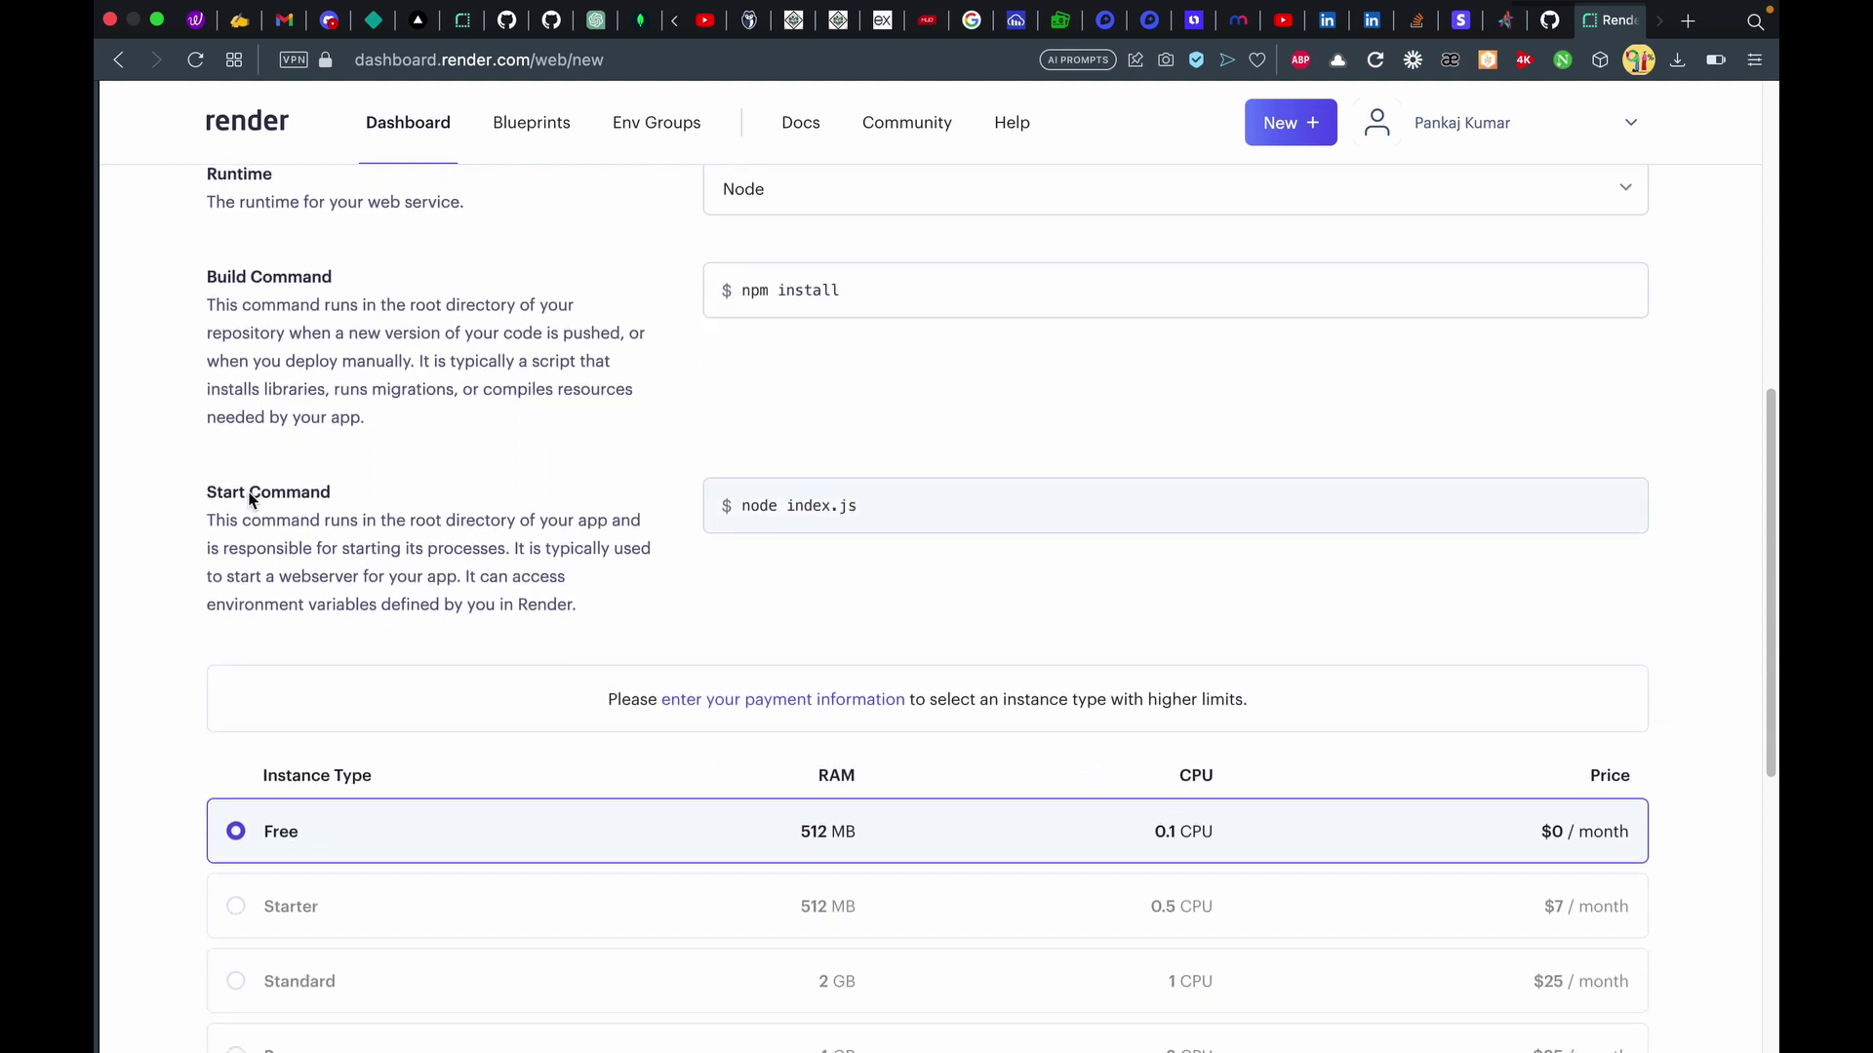
pyautogui.moveTo(859, 505); pyautogui.dragTo(739, 508)
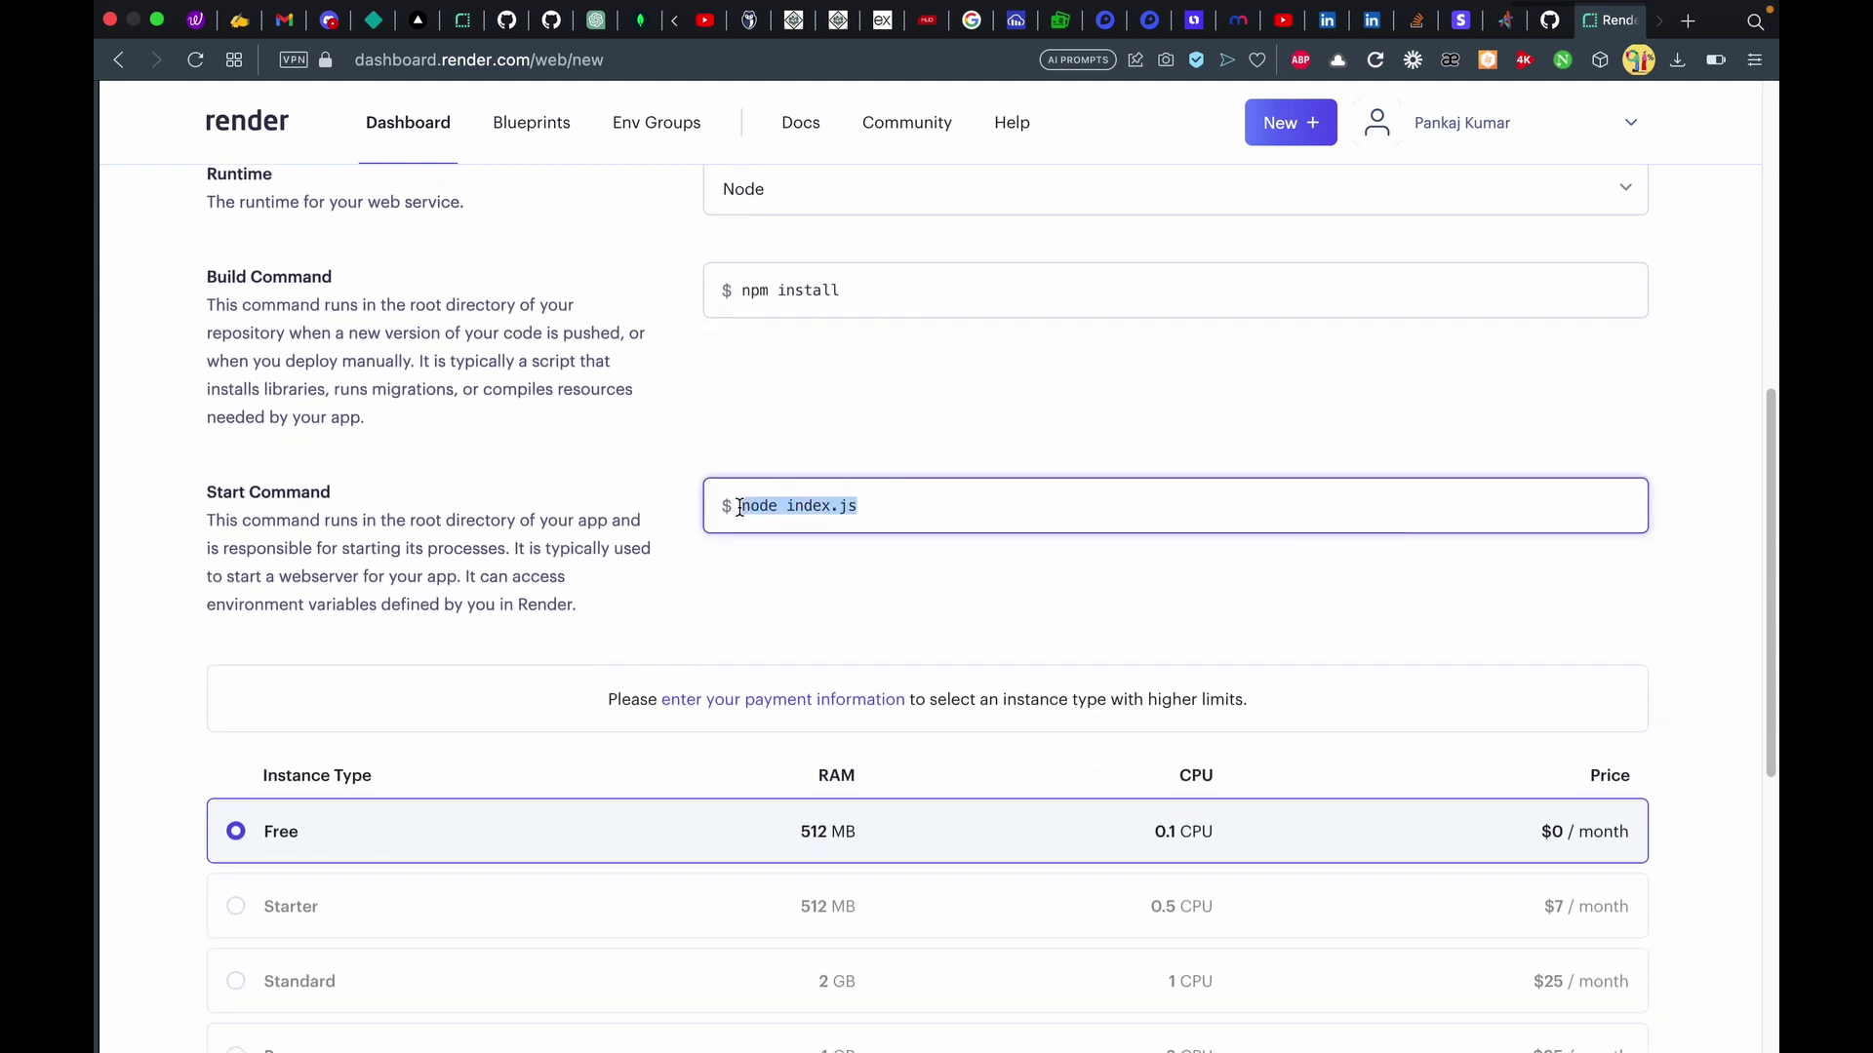
pyautogui.press('BackSpace')
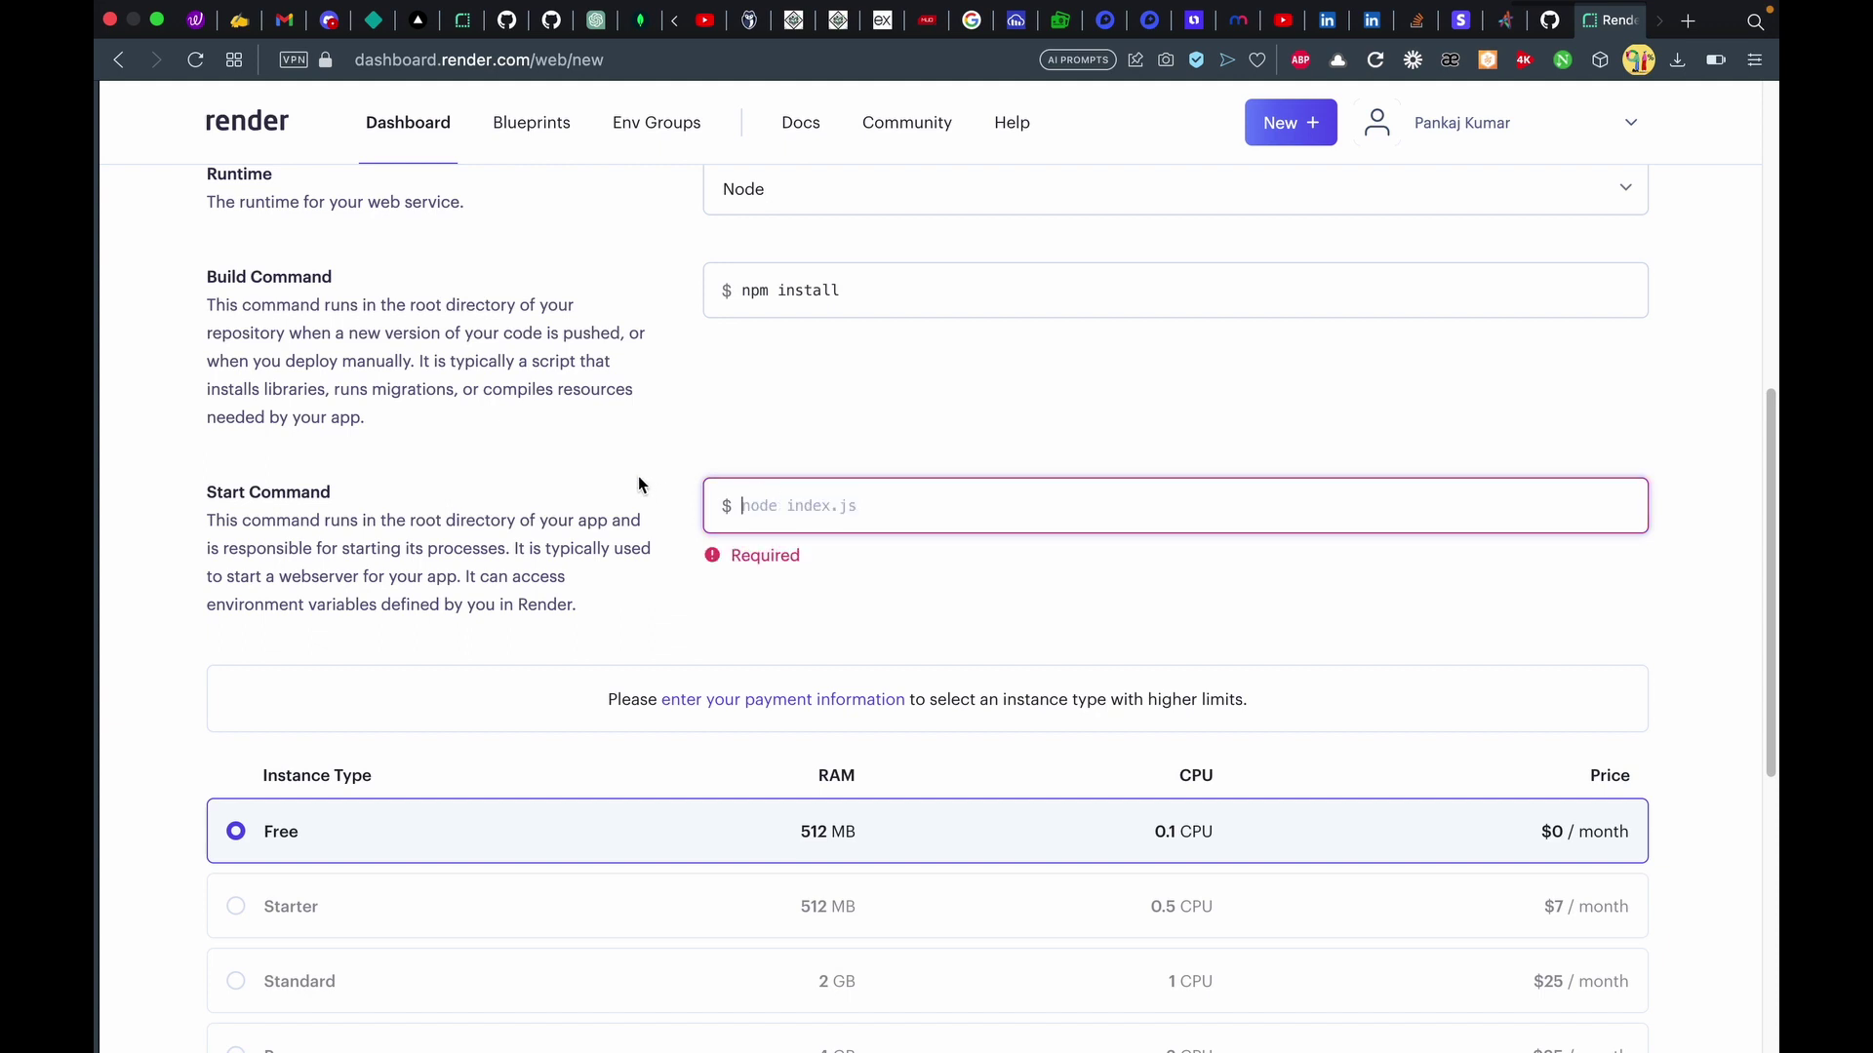
pyautogui.write('npm start')
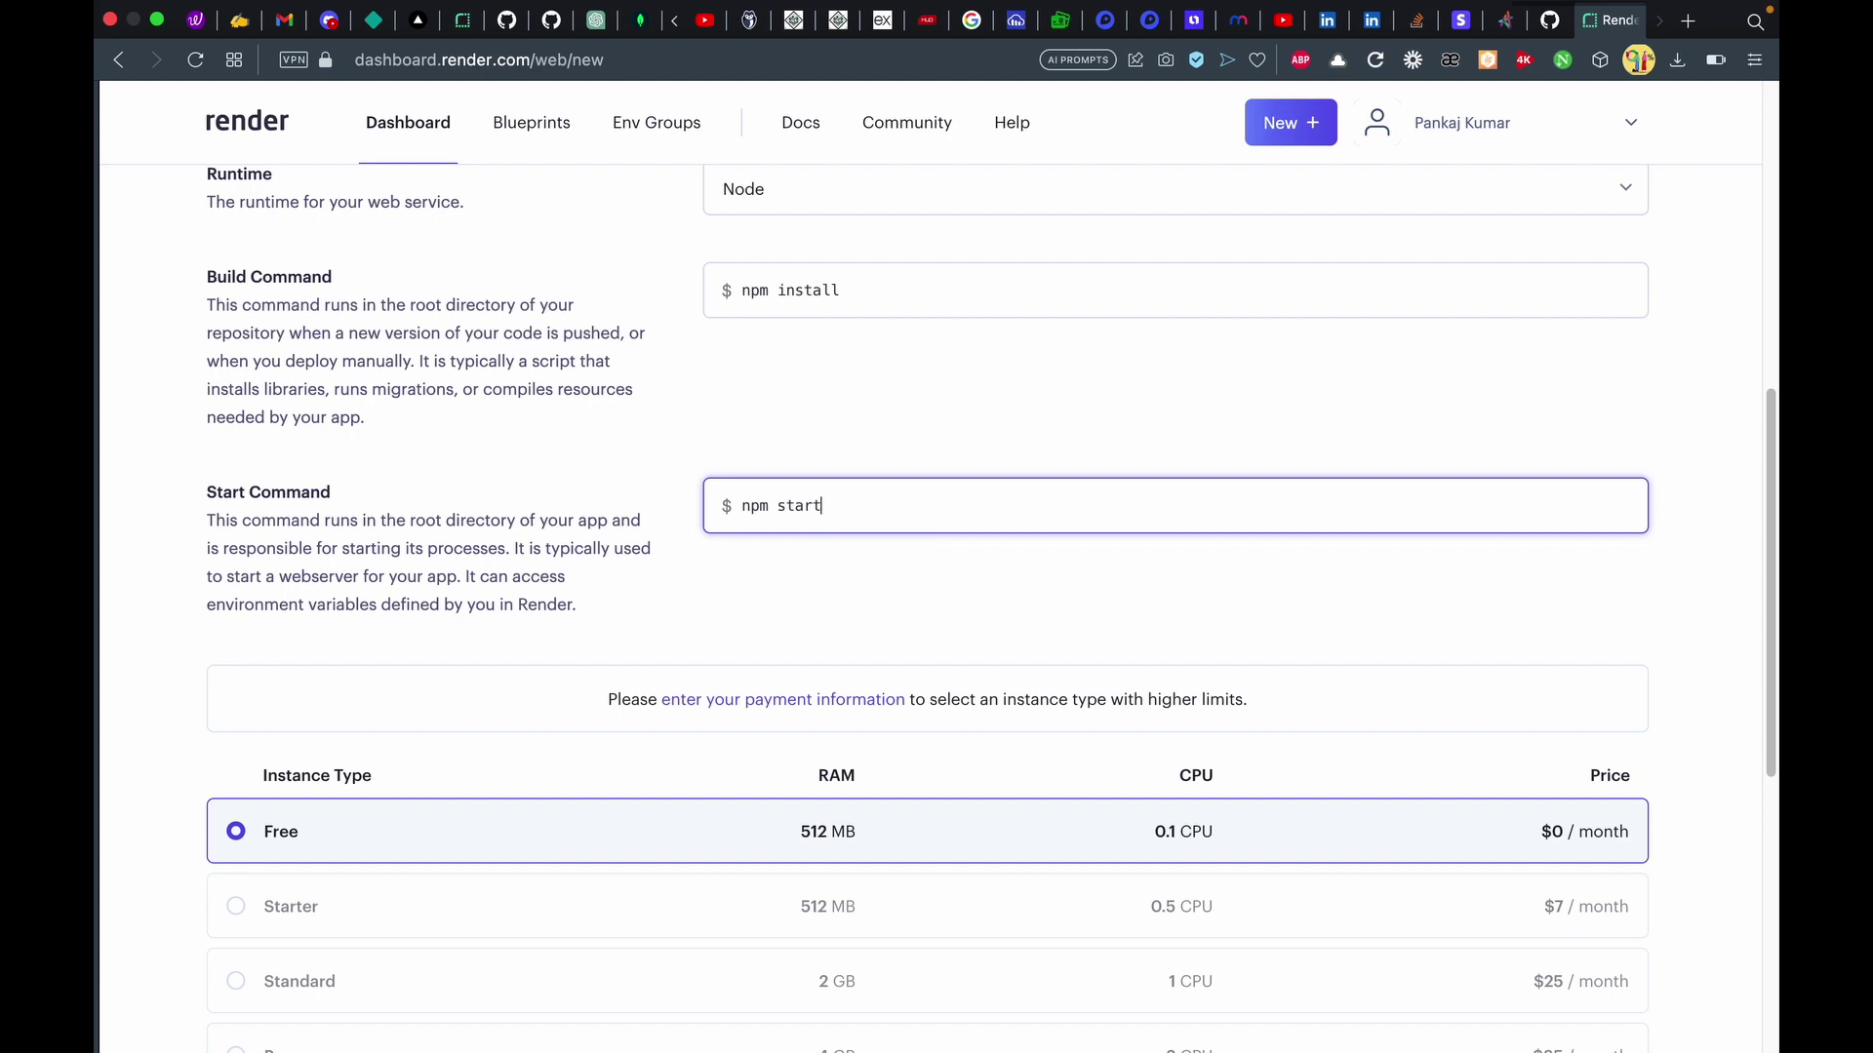
pyautogui.click(667, 453)
# Step: Keep the Free instance type and create the Hotel Hub web service
pyautogui.scroll(1, 664, 454)
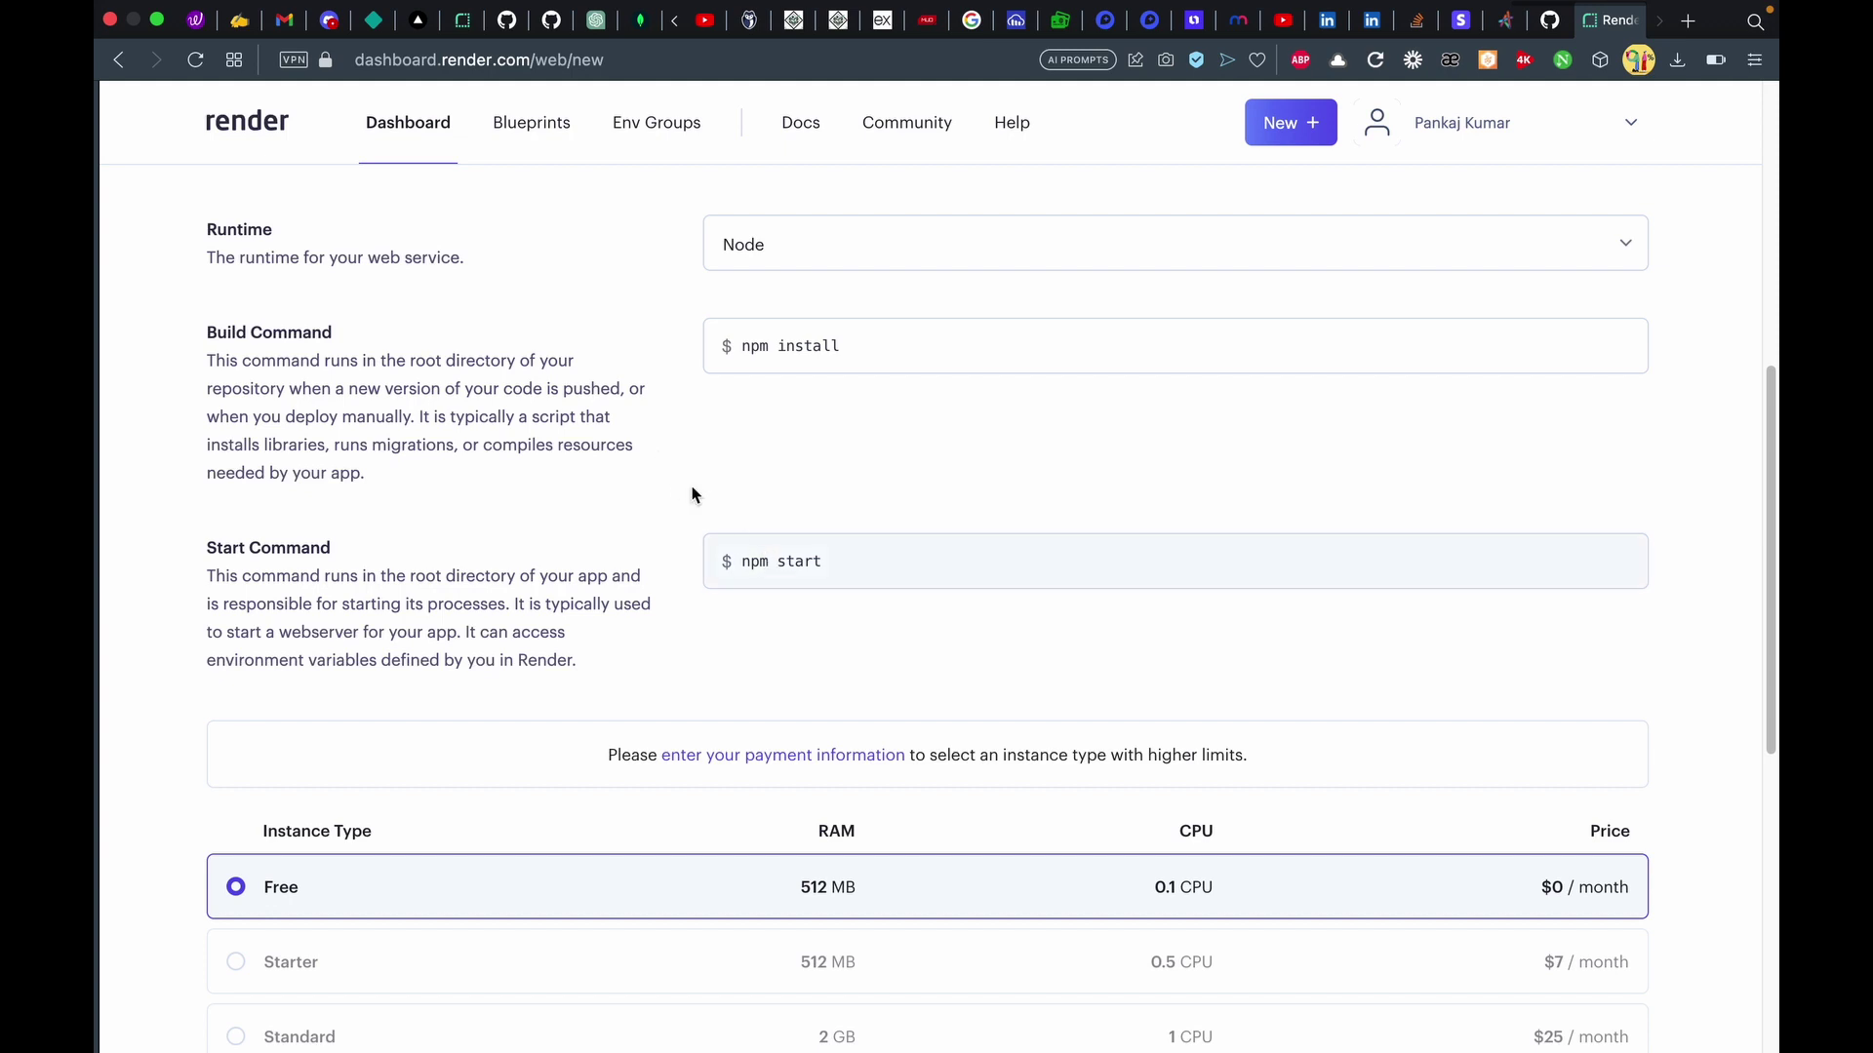
pyautogui.scroll(-6, 644, 683)
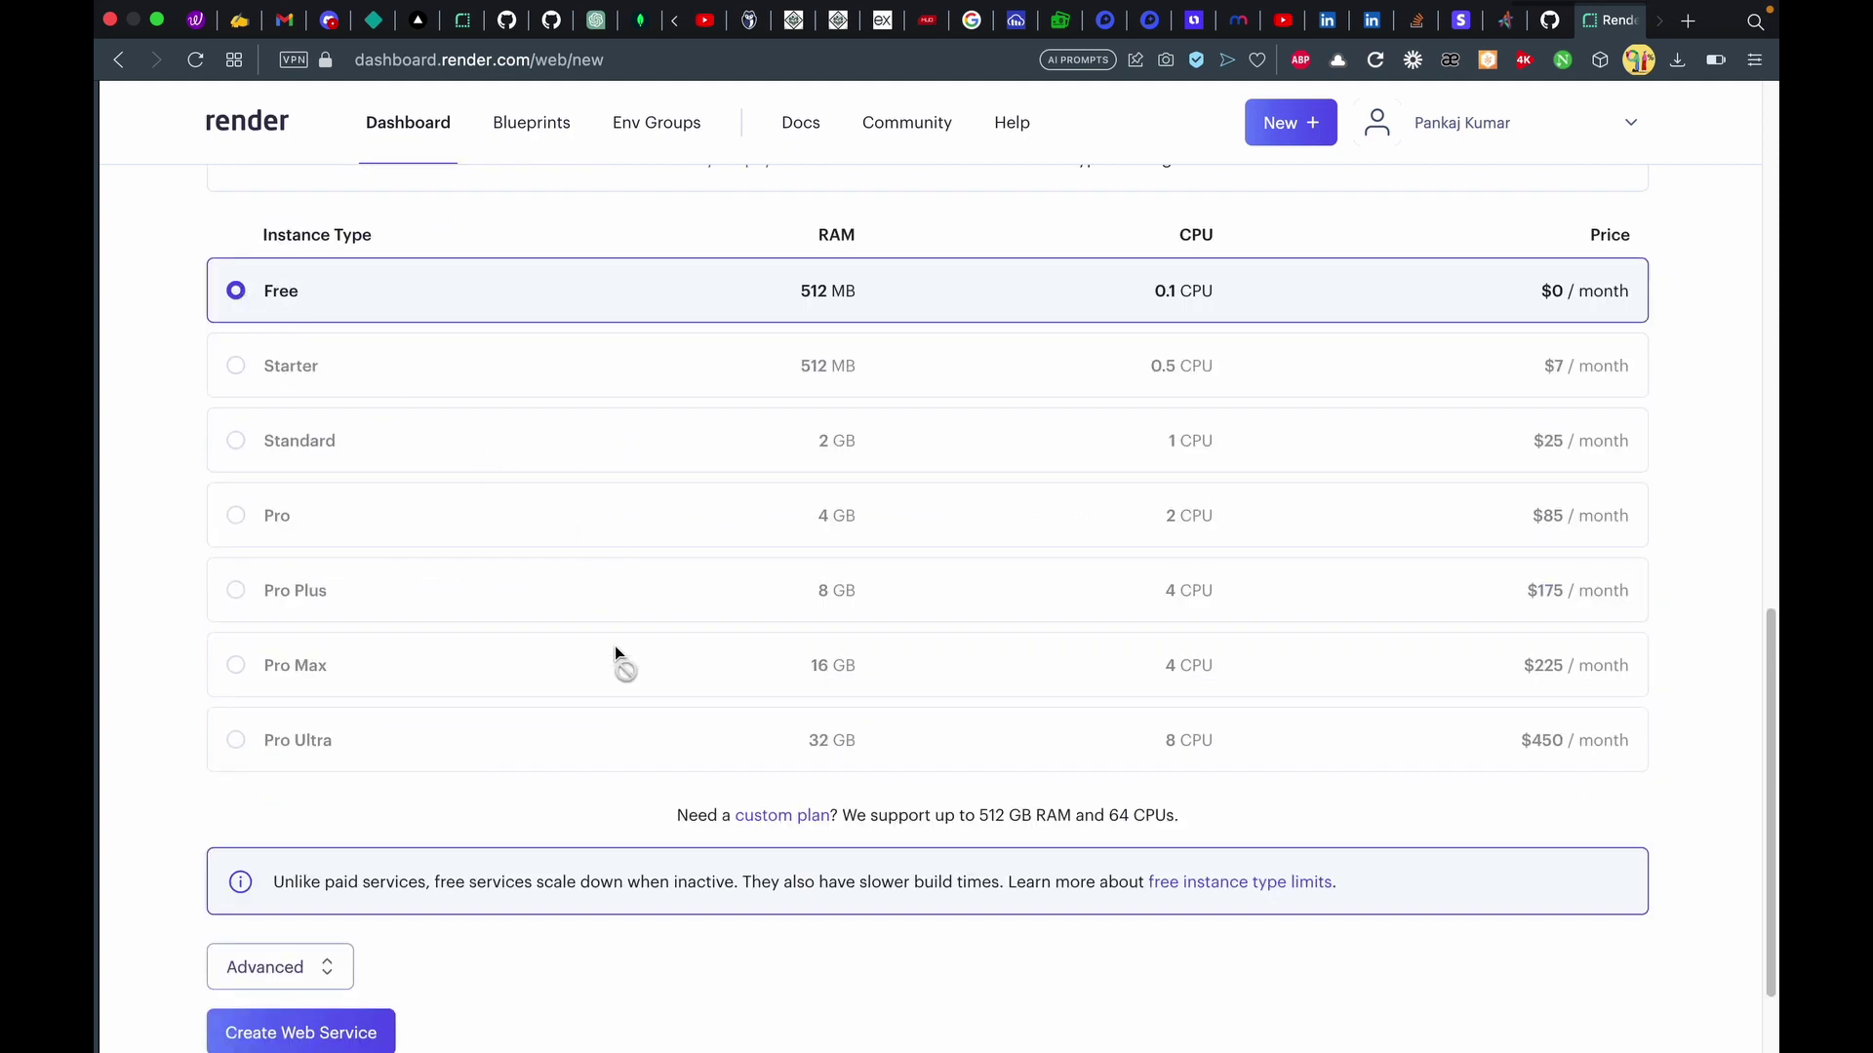
pyautogui.scroll(-2, 615, 646)
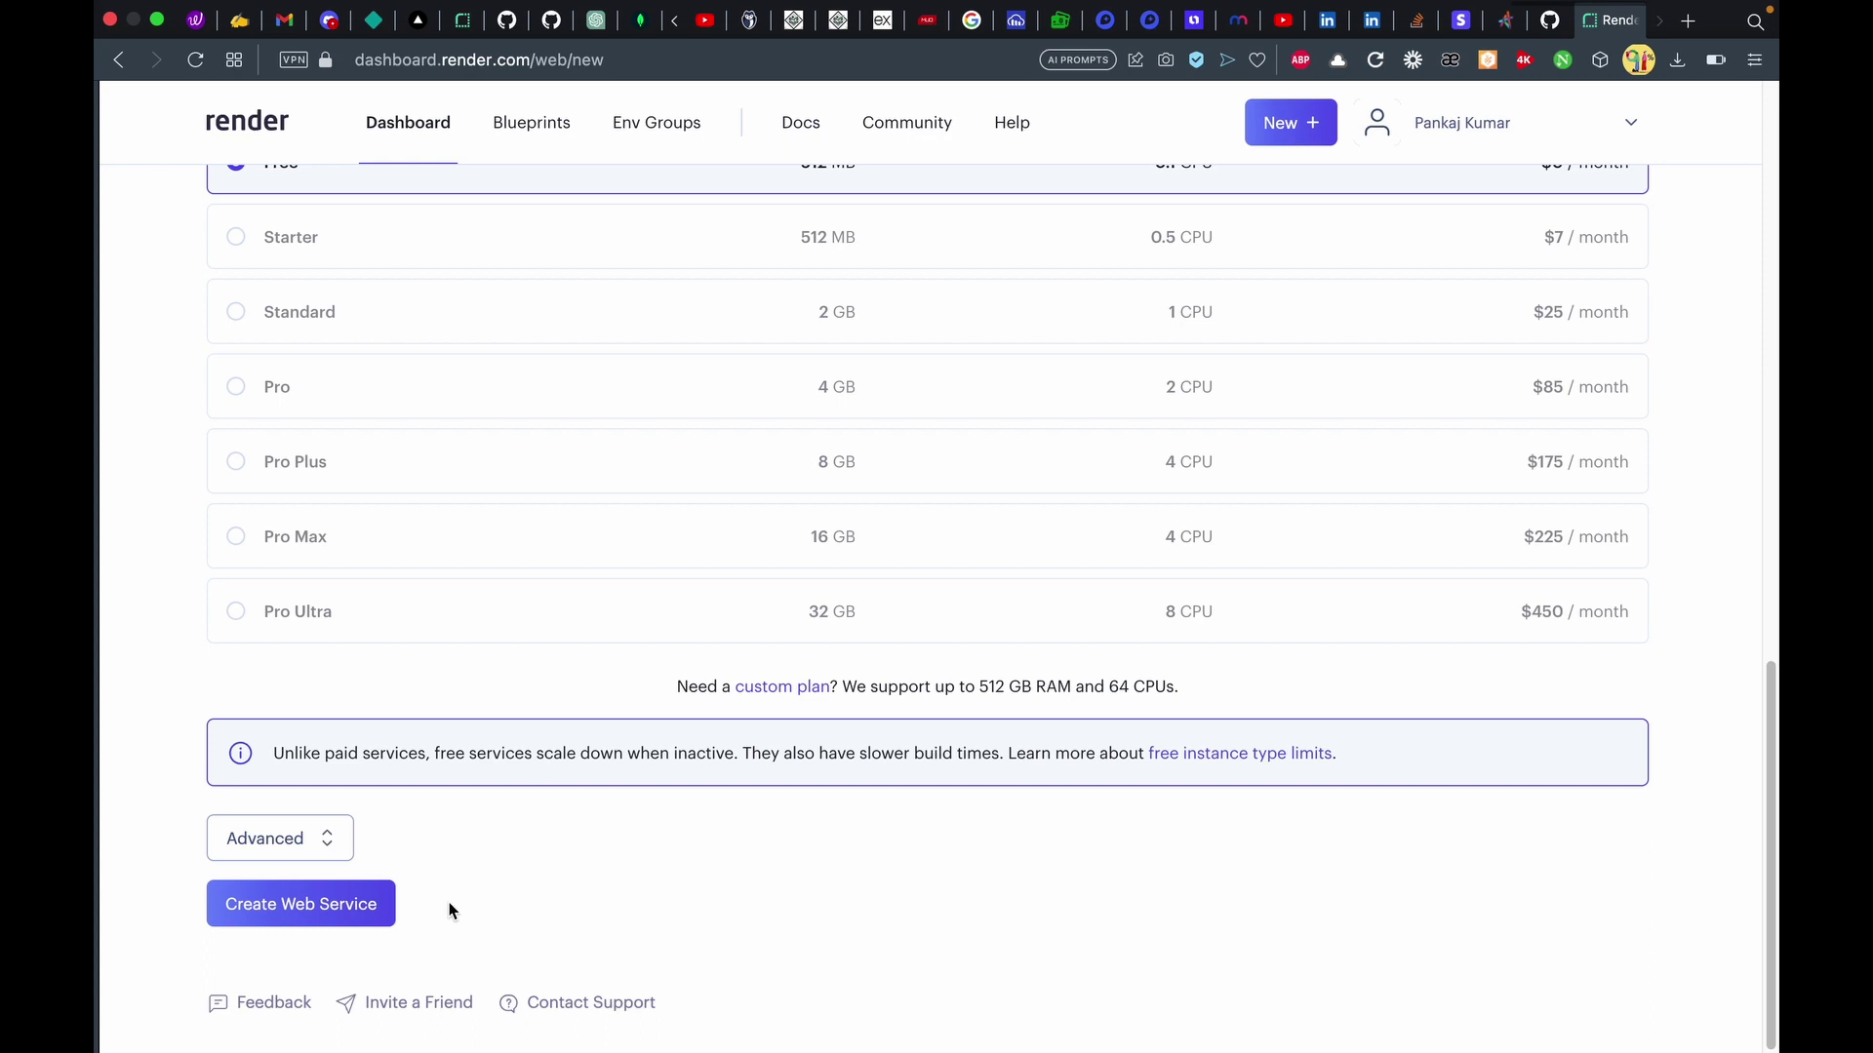
pyautogui.click(334, 904)
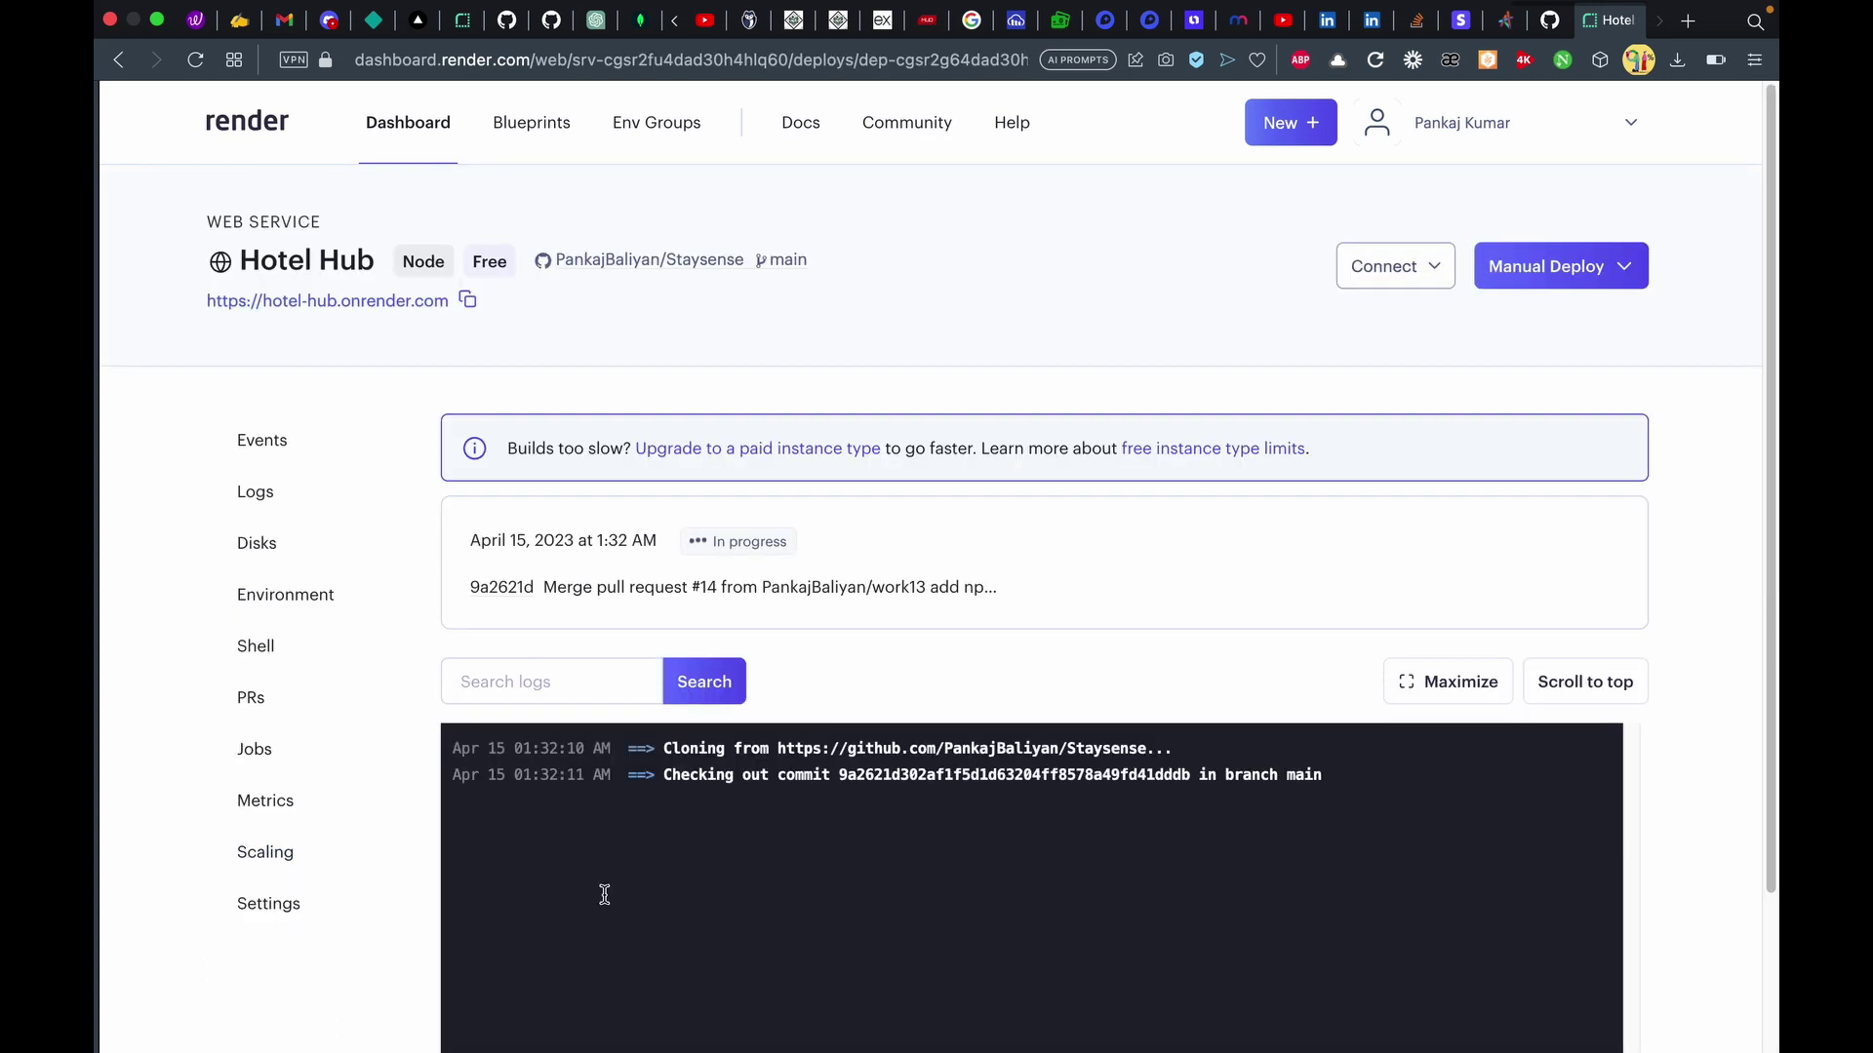
# Step: Scroll down the Hotel Hub build log as packages install, then switch to VS Code
pyautogui.scroll(-2, 406, 745)
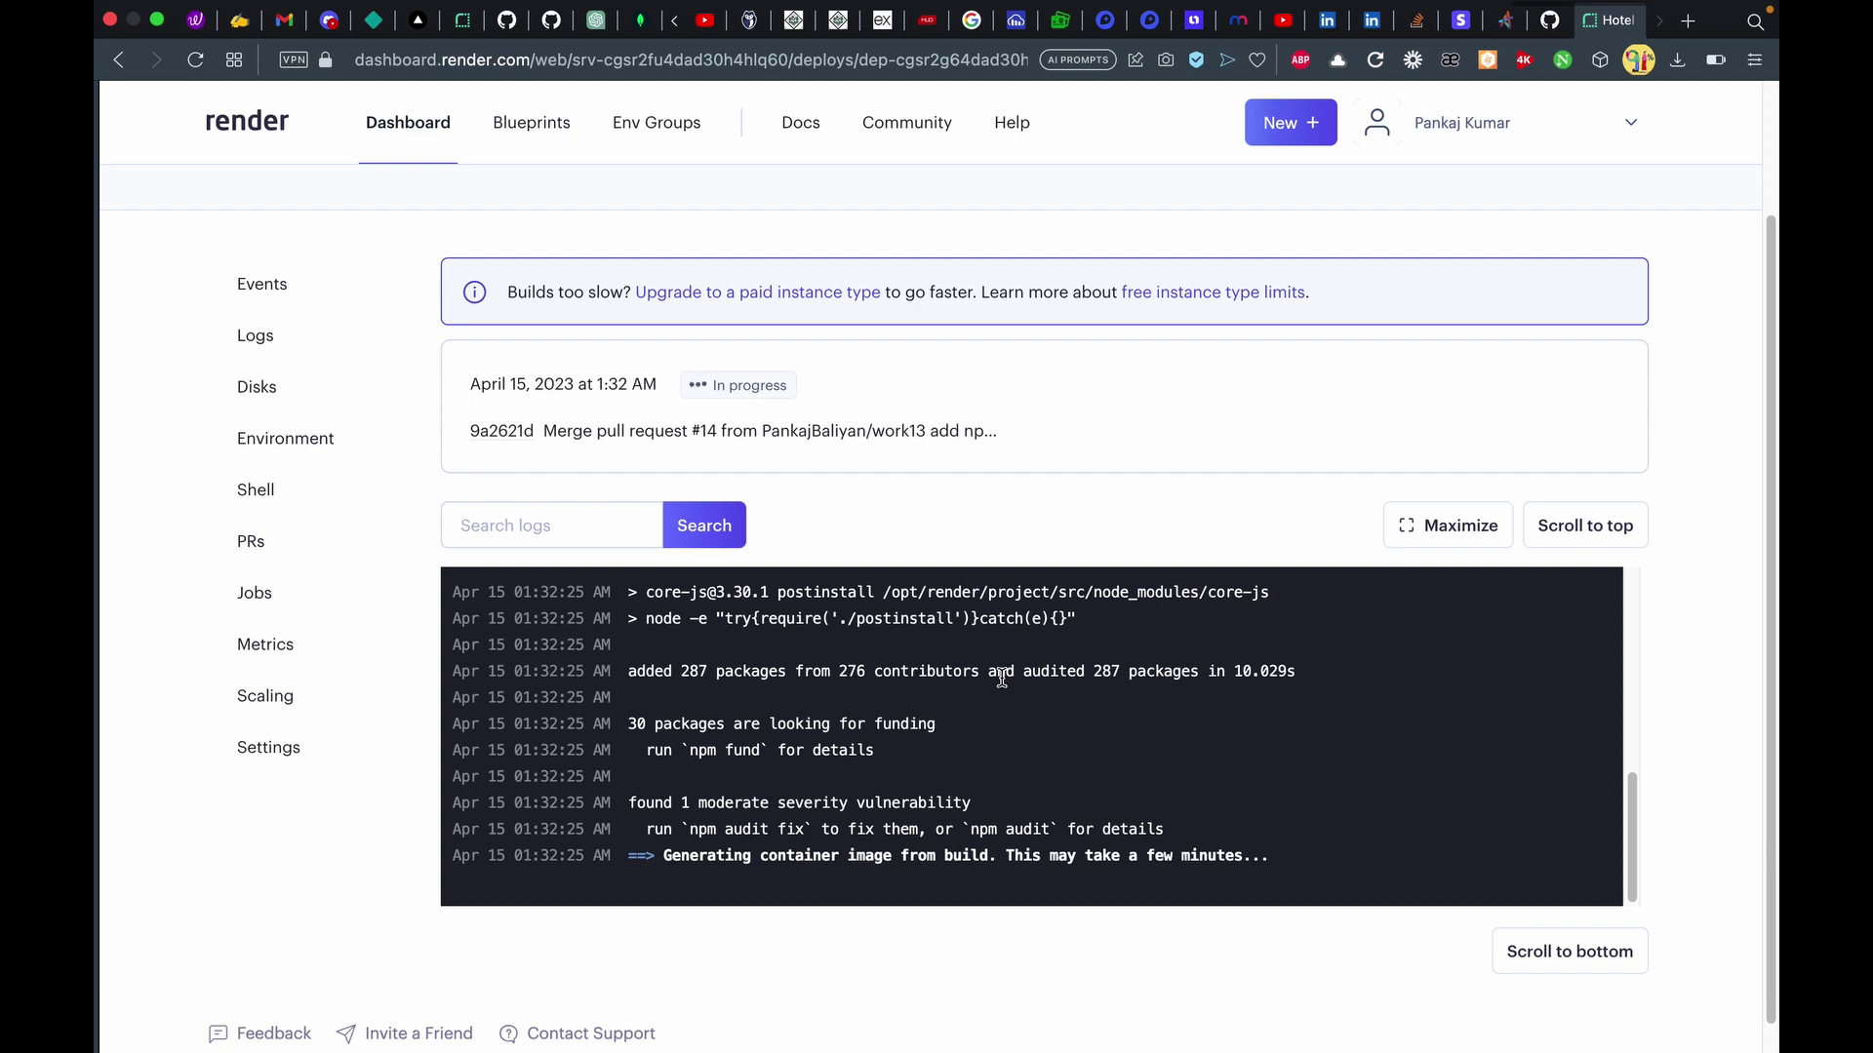
pyautogui.press('super+Tab')
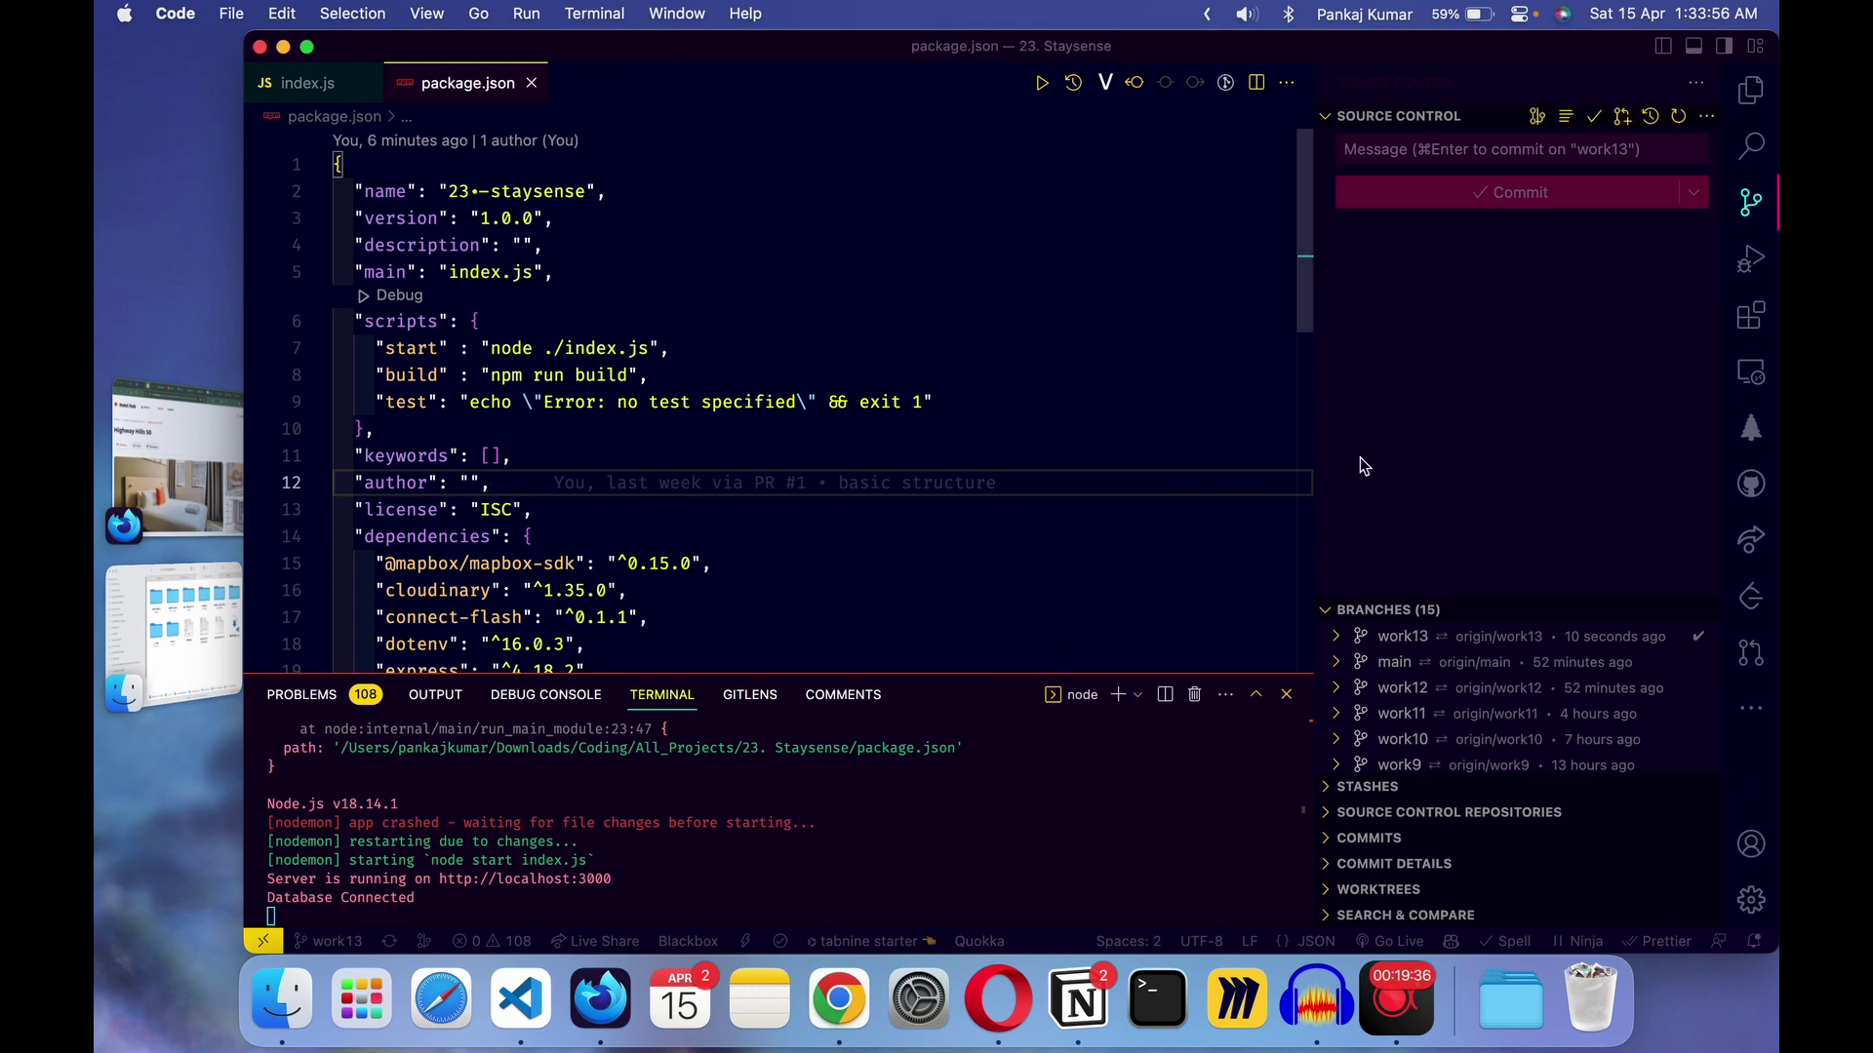
# Step: Review the variables in the project's .env file from the Explorer, then return to Render
pyautogui.click(1751, 92)
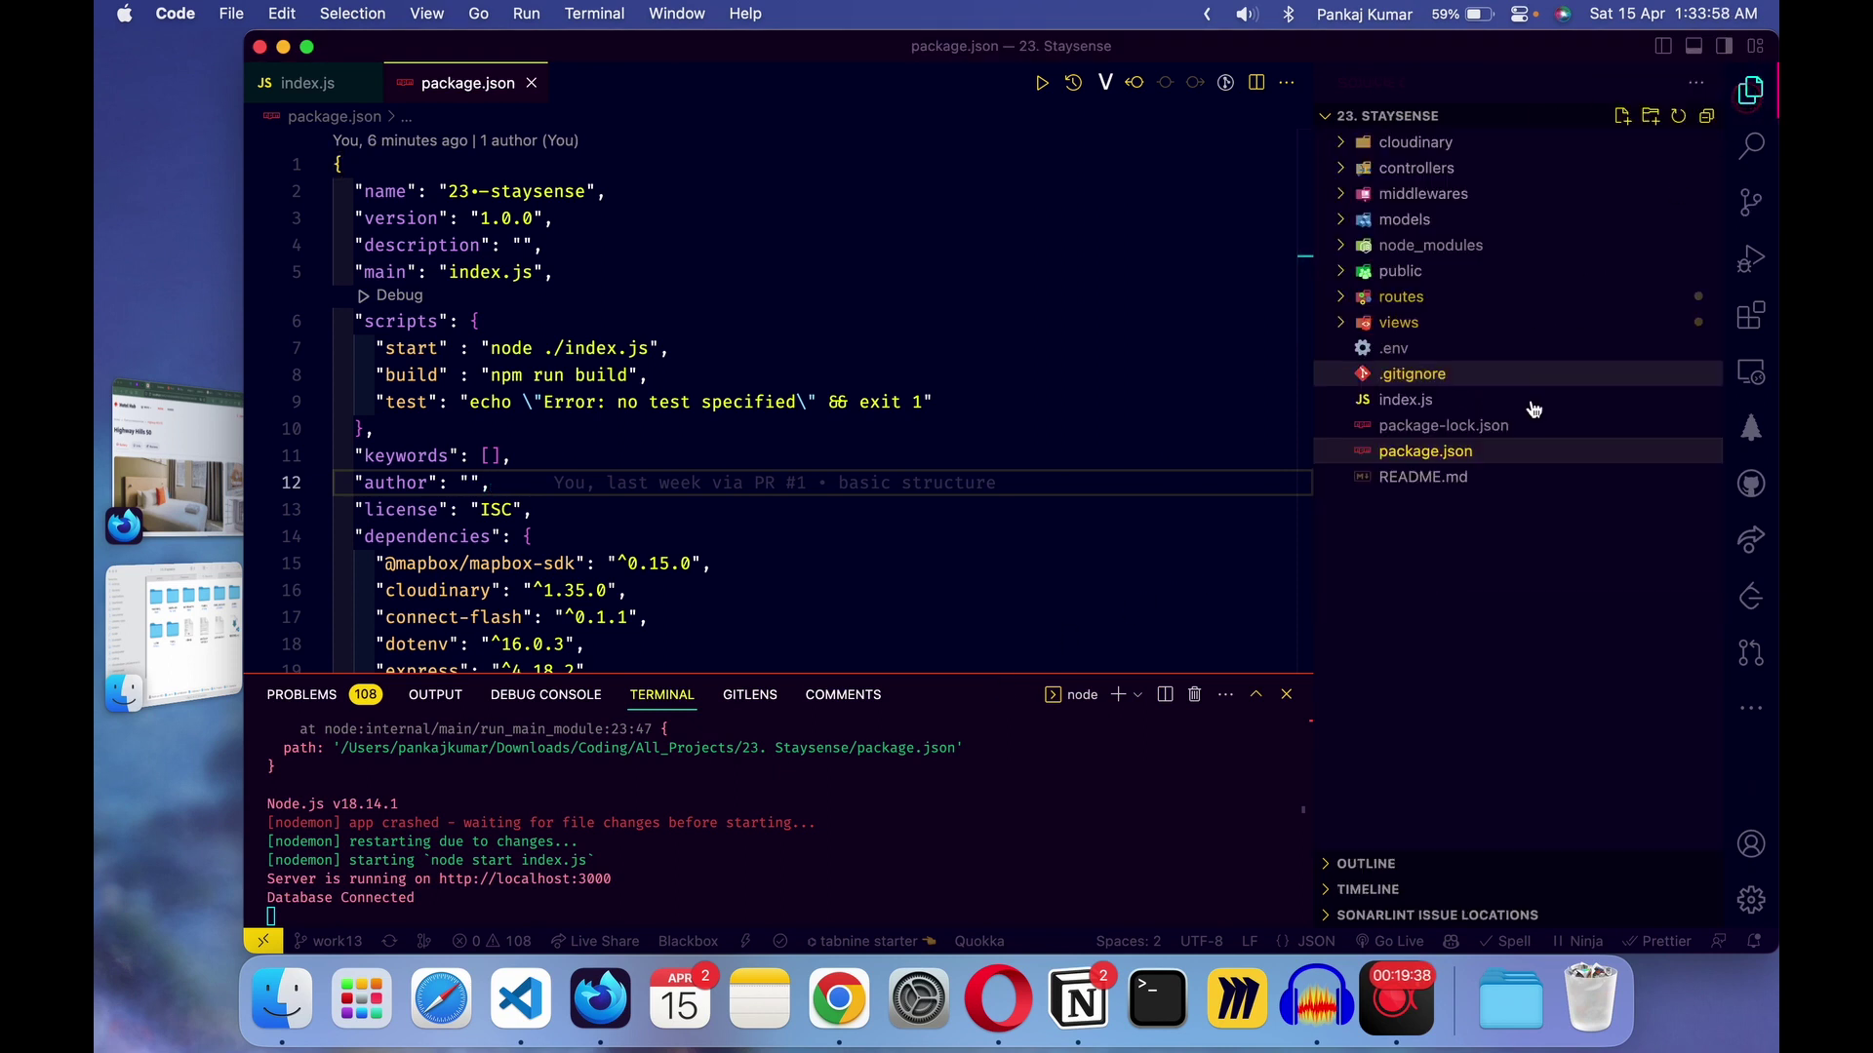
pyautogui.click(1457, 359)
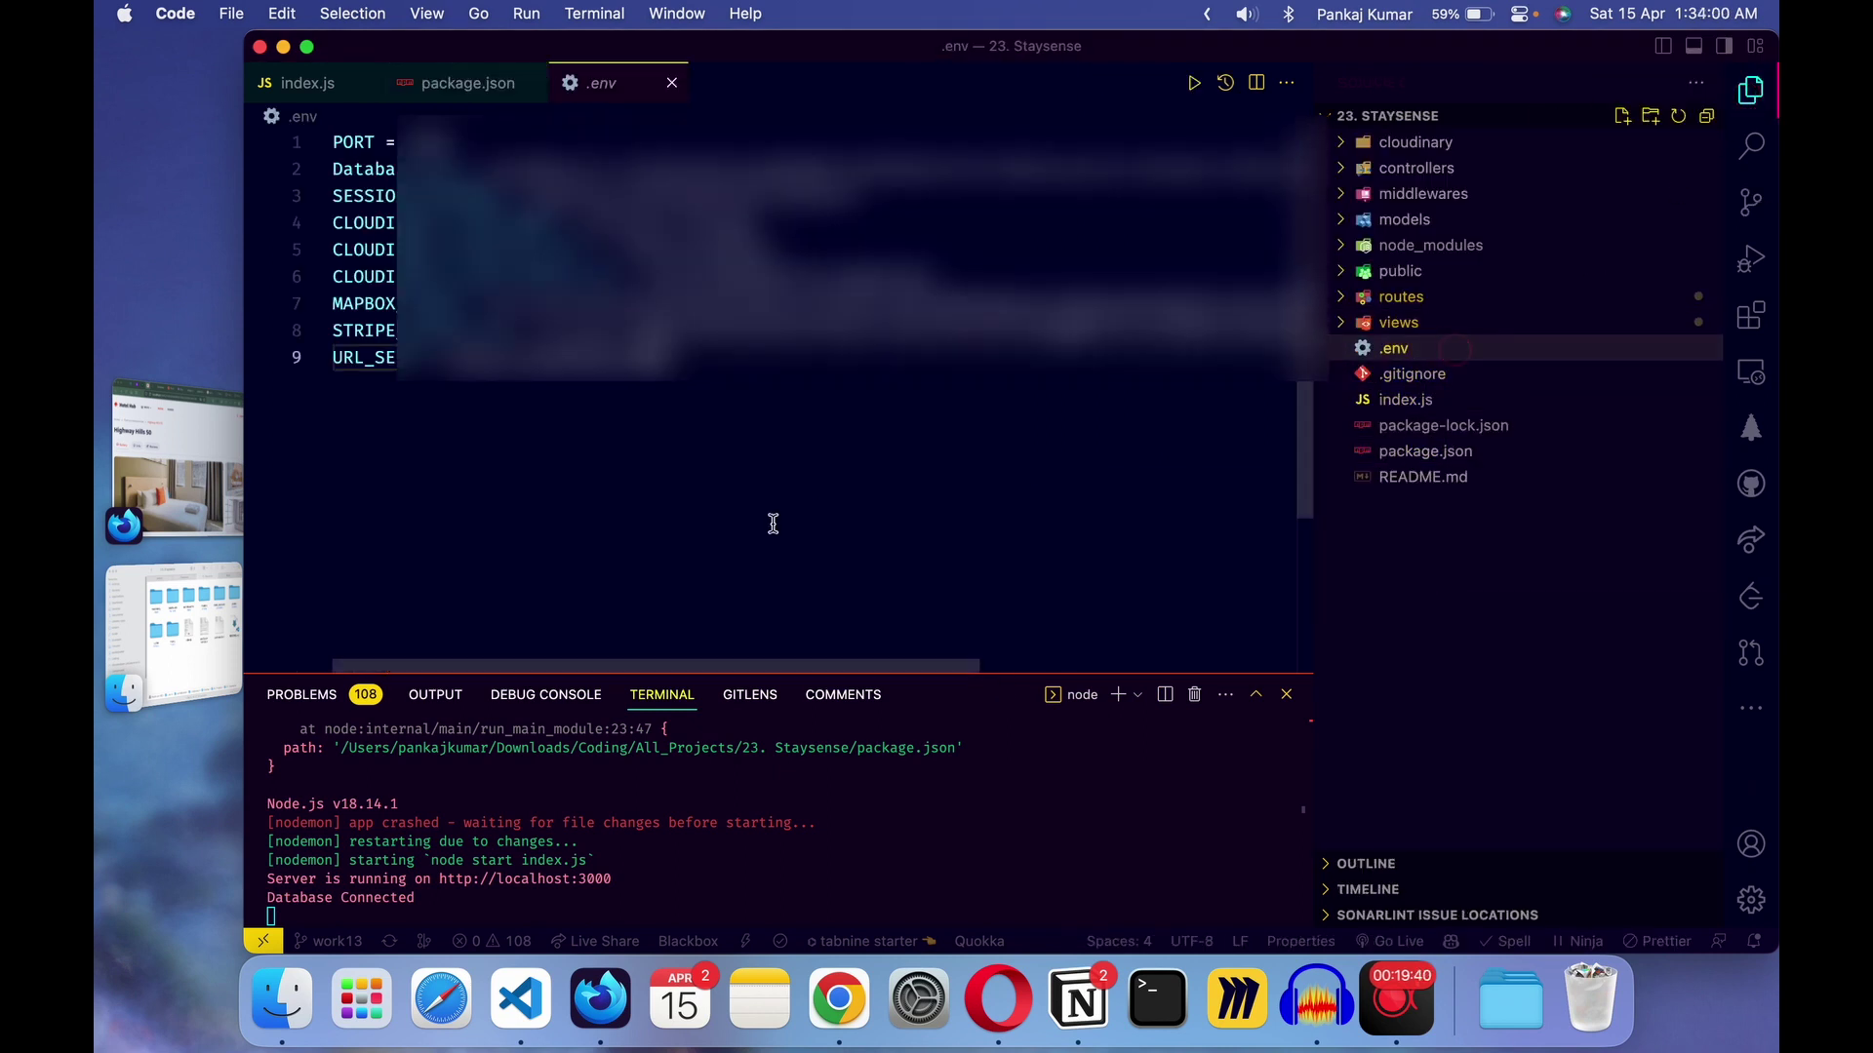
pyautogui.click(727, 420)
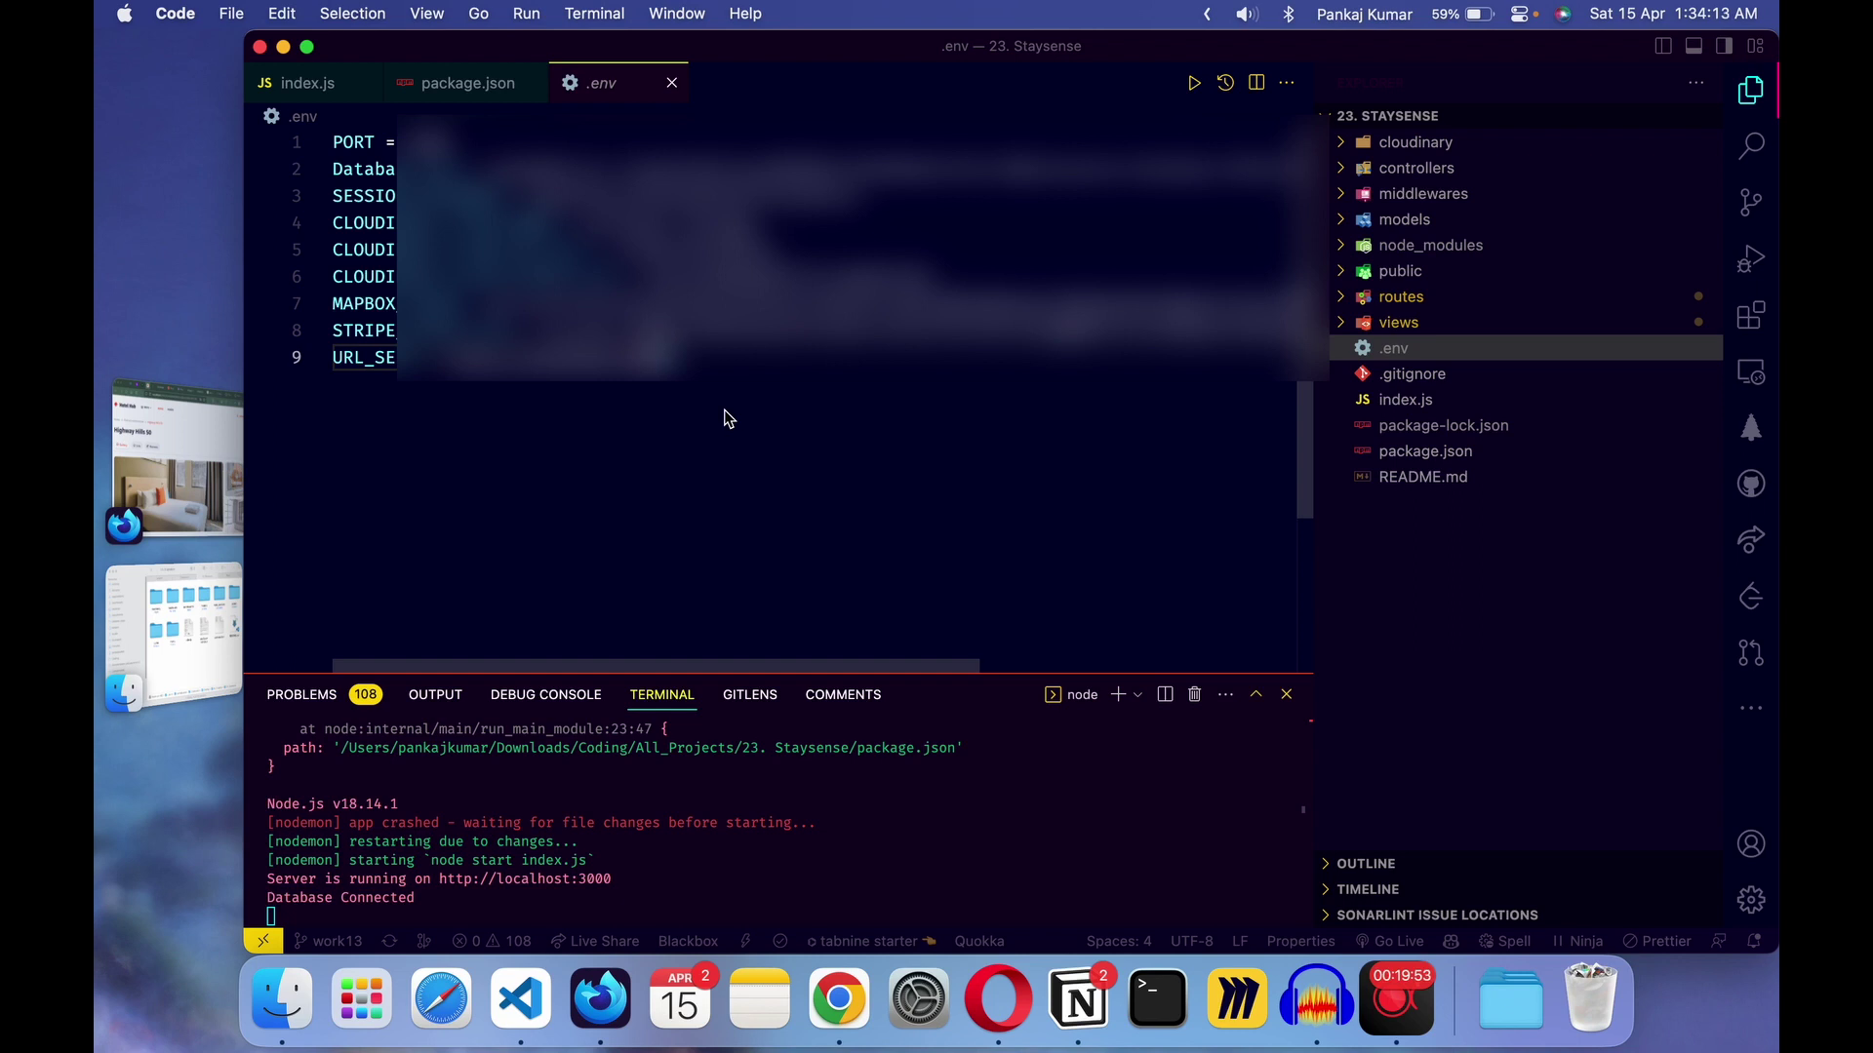
pyautogui.hotkey('ctrl', 'Right')
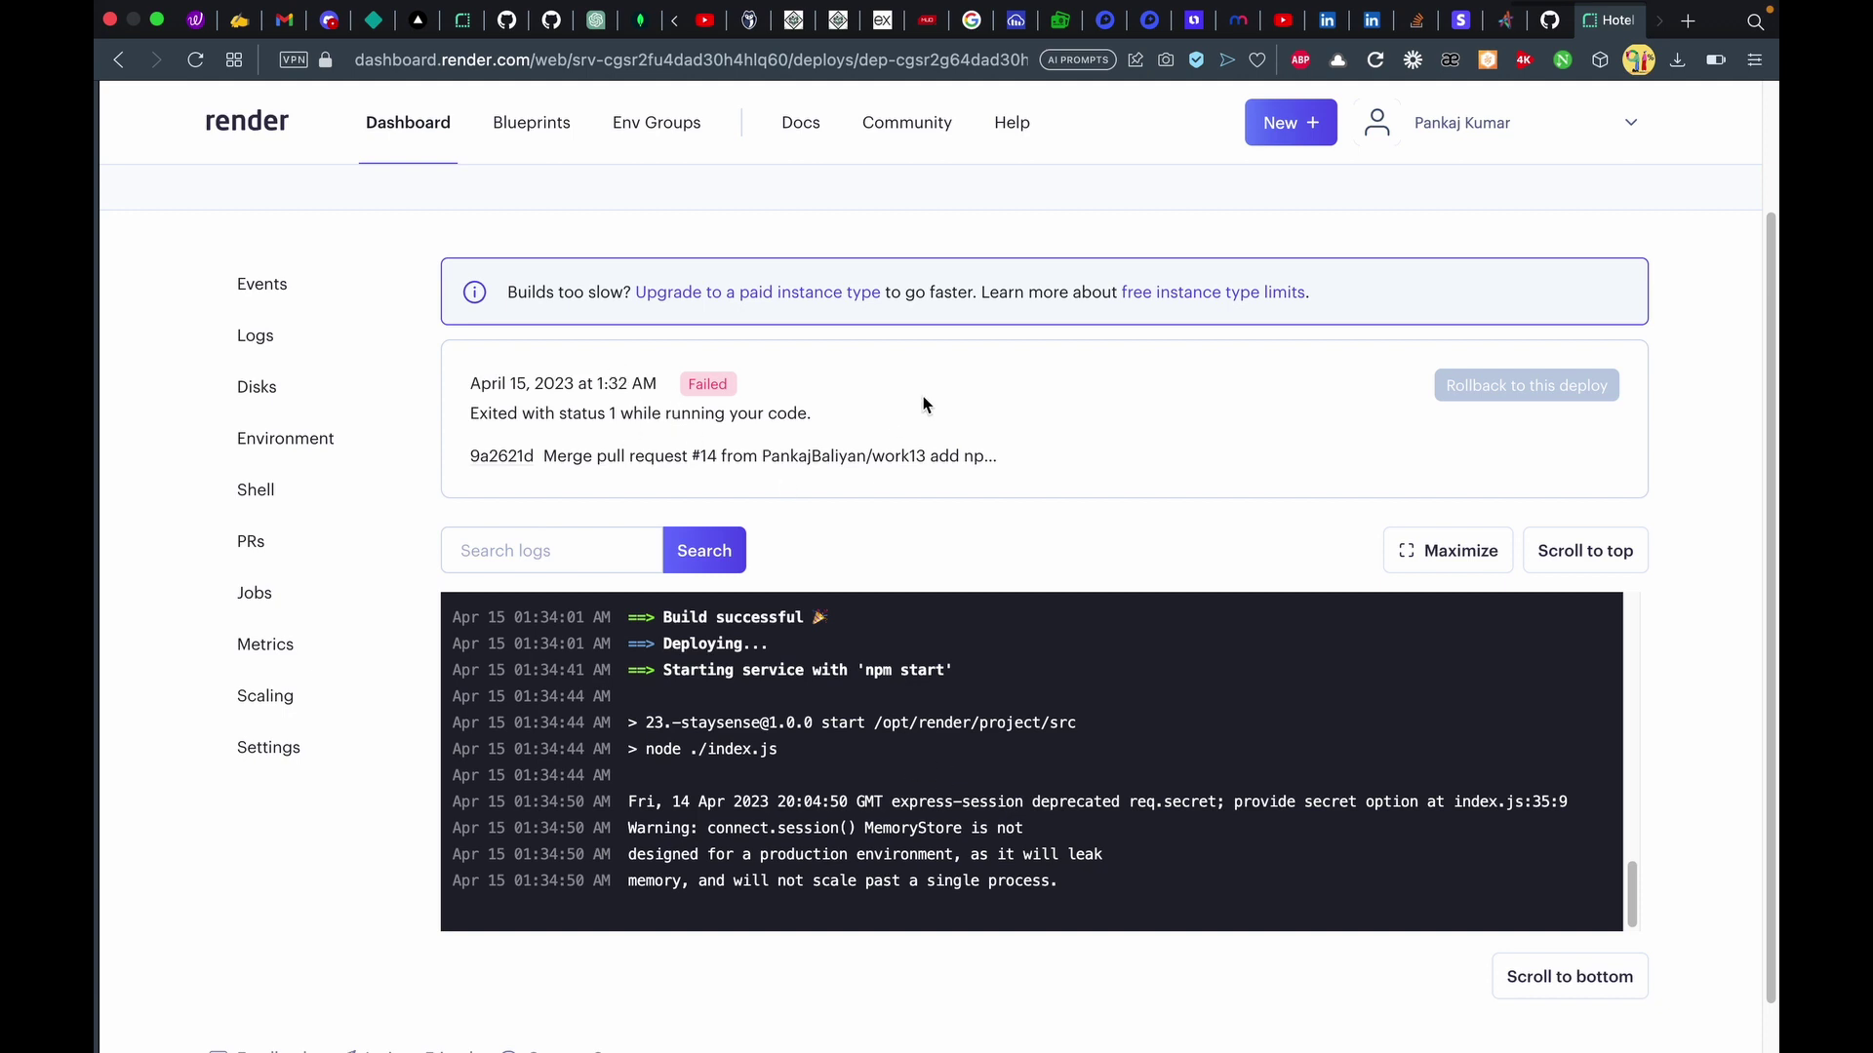
# Step: Add a new Hotel Hub environment variable with key PORT, copied from .env
pyautogui.click(354, 436)
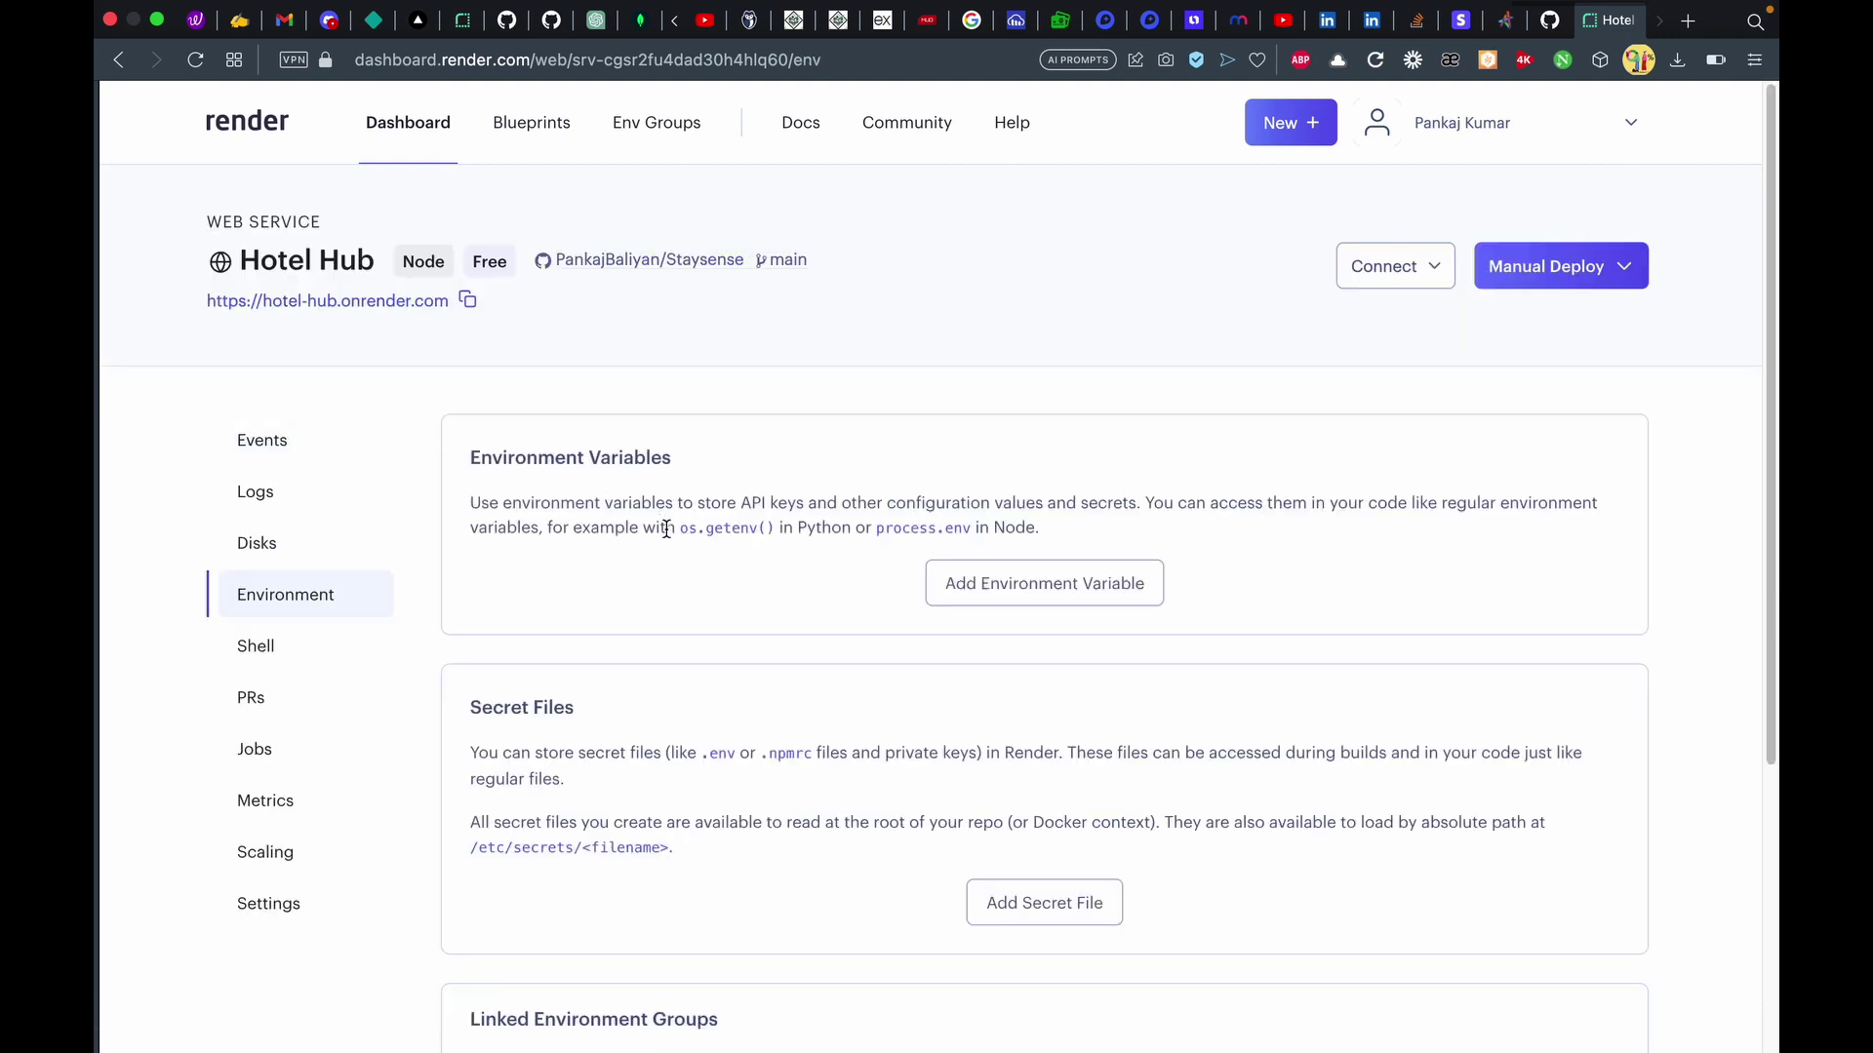
pyautogui.click(1049, 597)
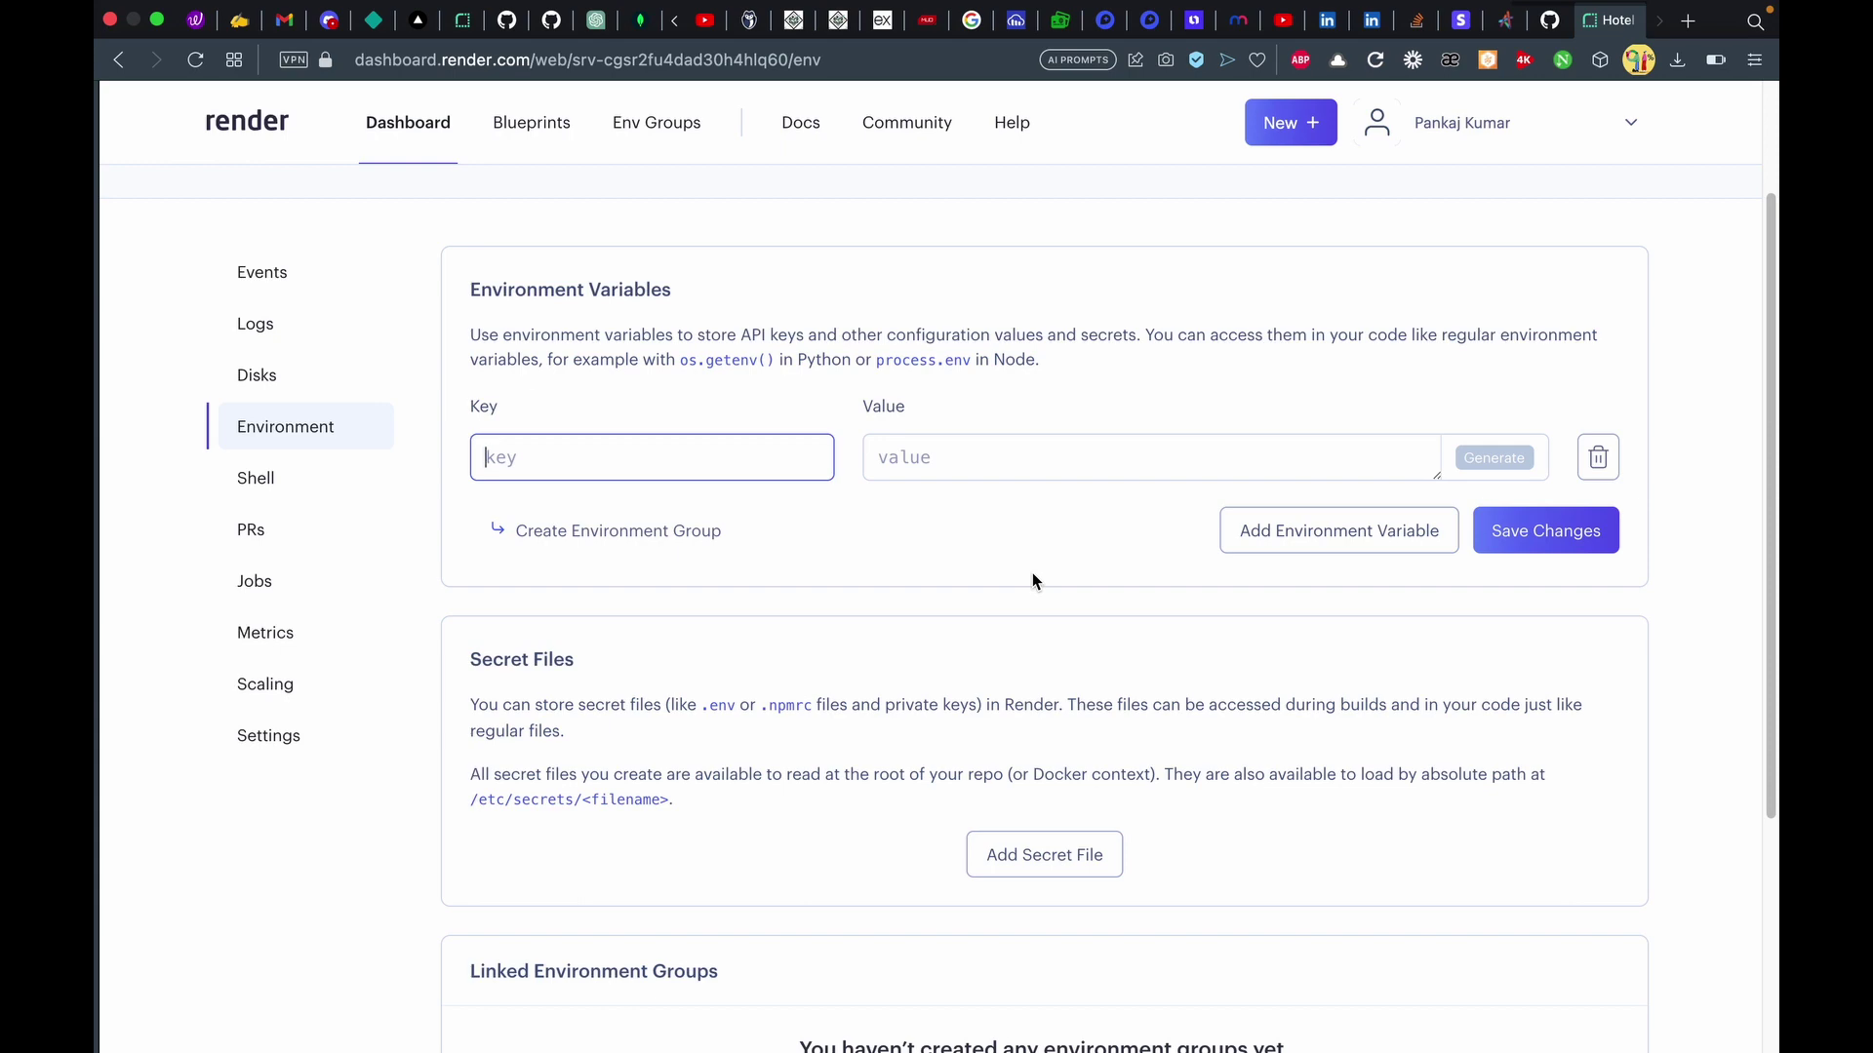
pyautogui.press('super+Tab')
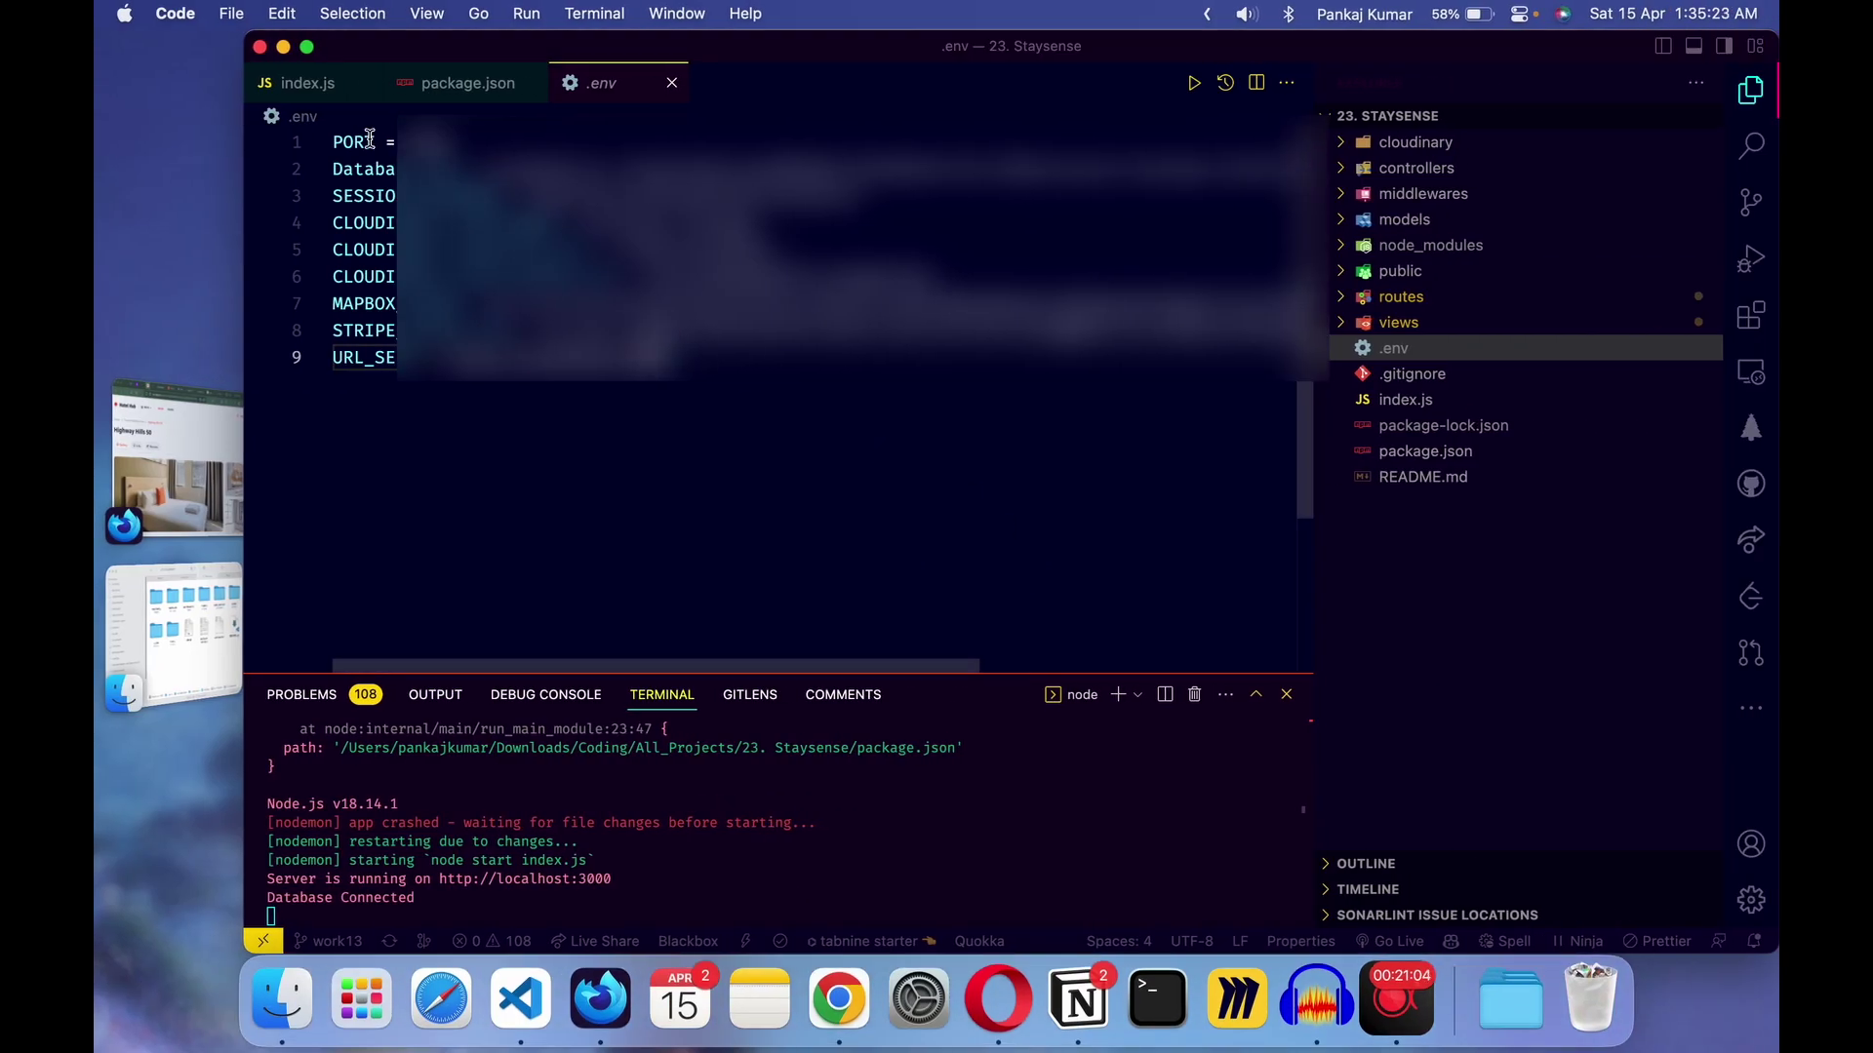
pyautogui.doubleClick(370, 140)
pyautogui.press('super+c')
pyautogui.press('super+Tab')
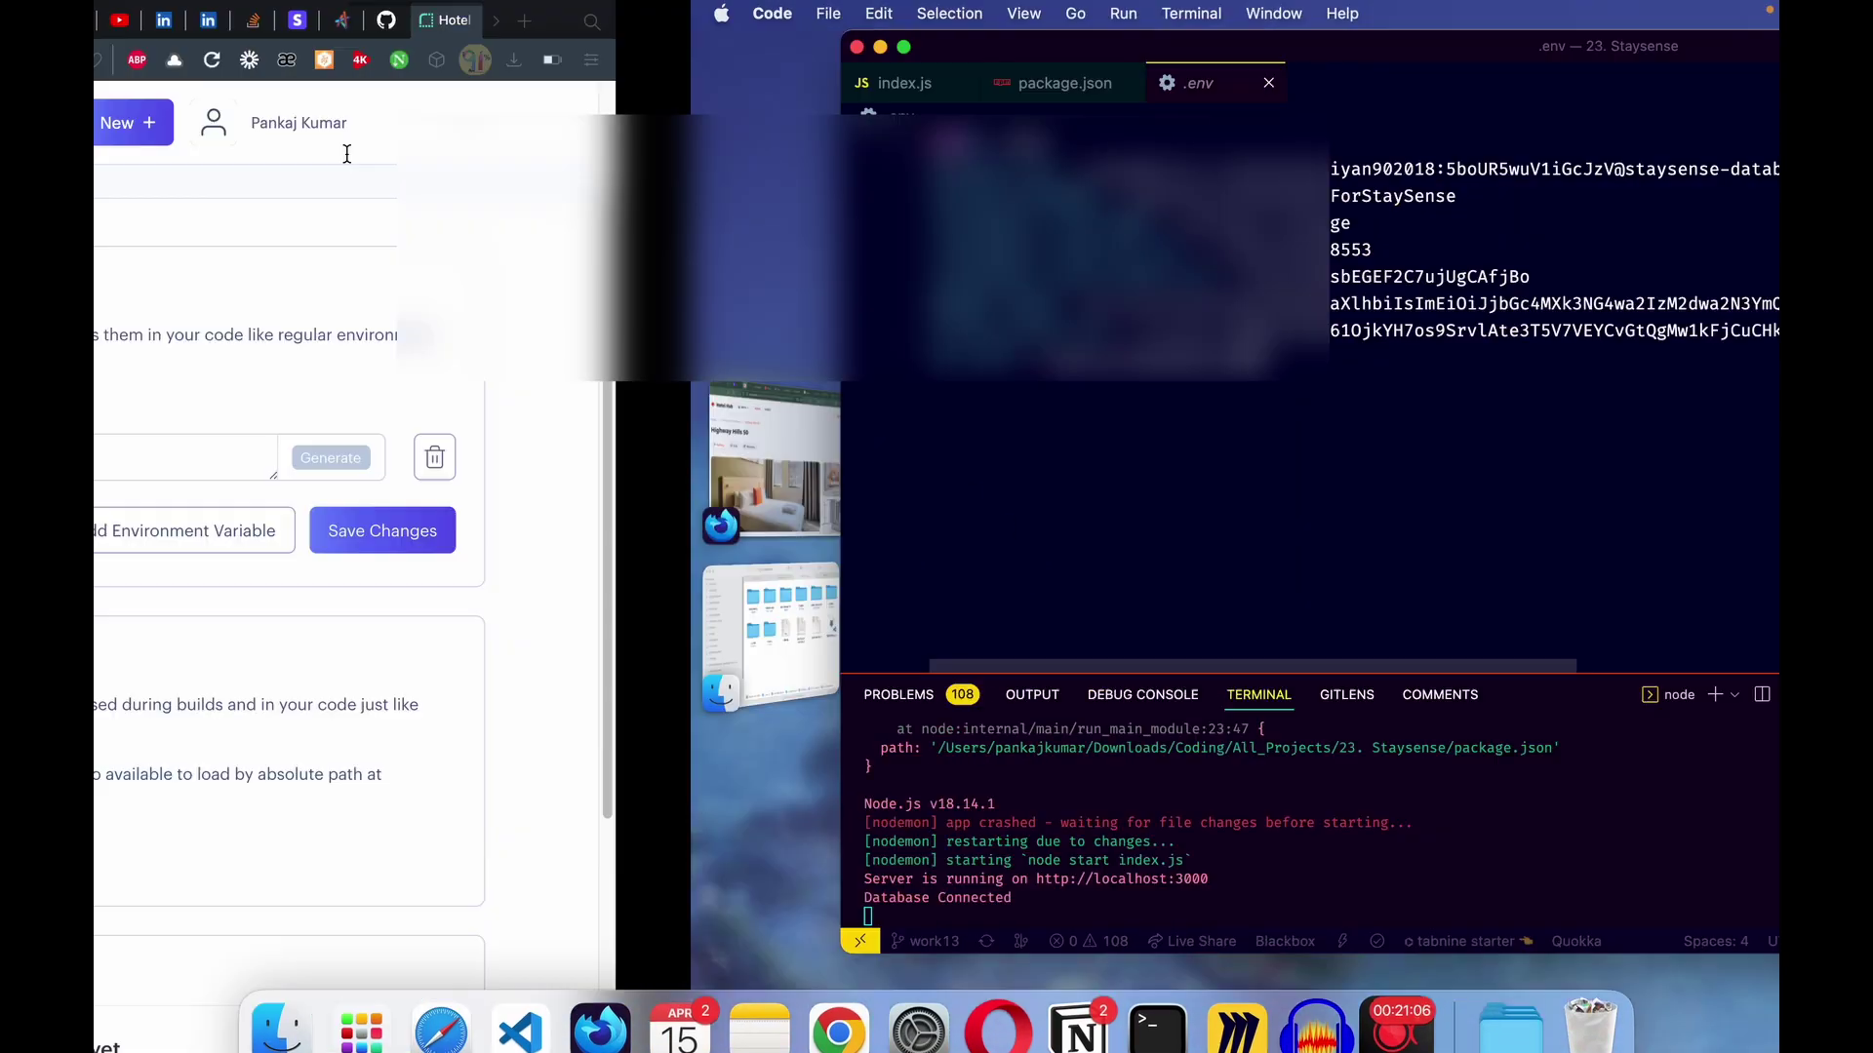
pyautogui.press('super+v')
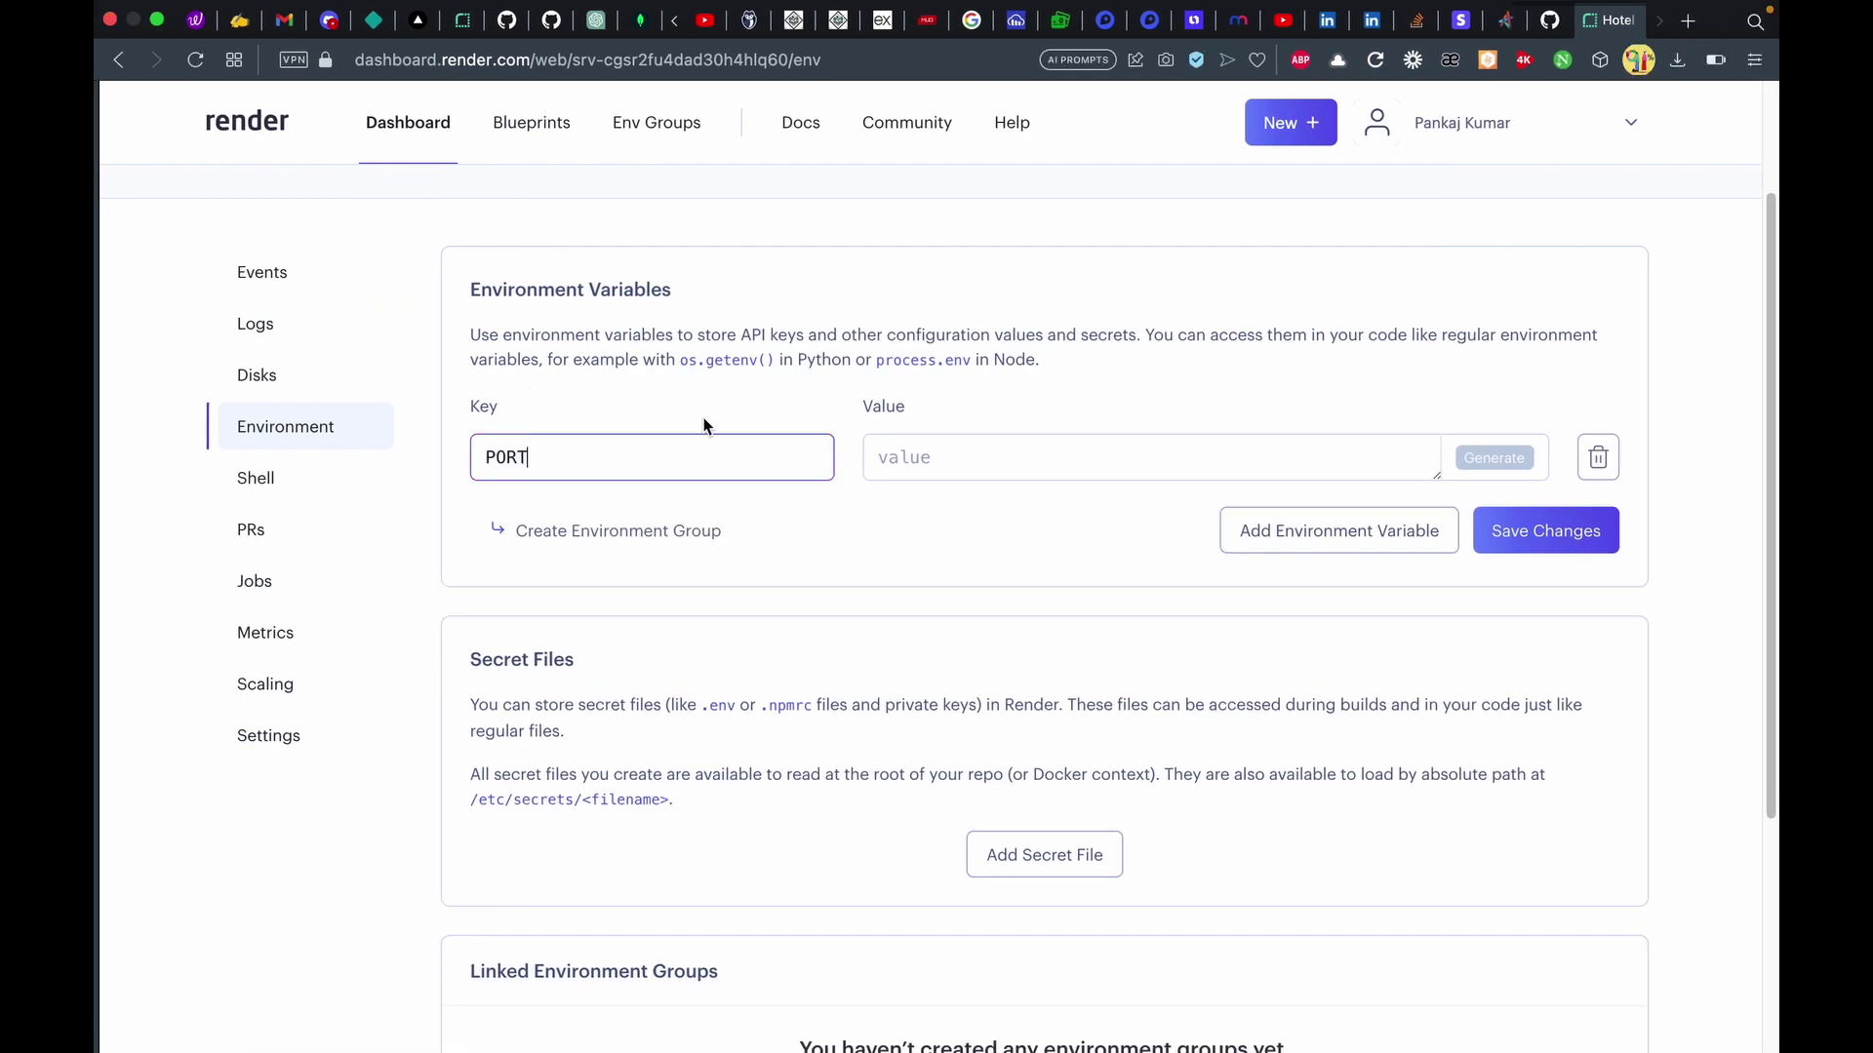
# Step: Set the PORT value to 3000 and add another row for Database_URI
pyautogui.press('super+Tab')
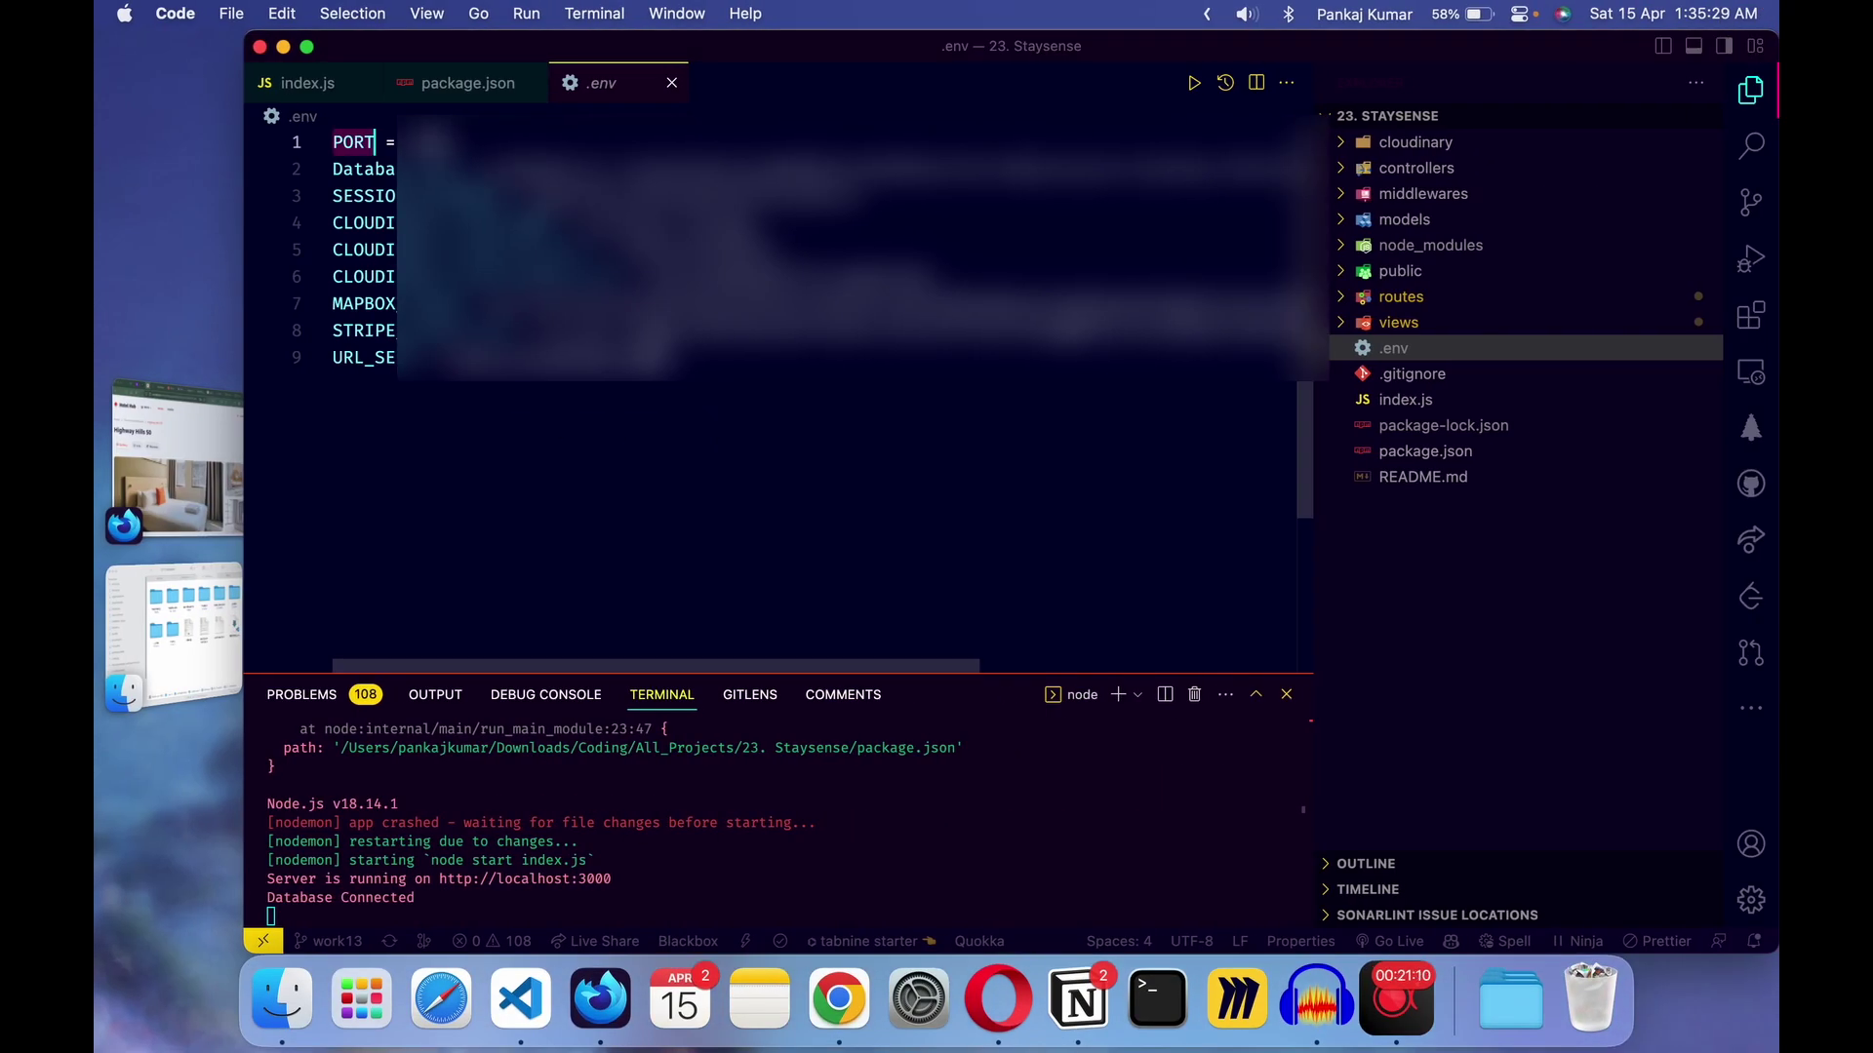
pyautogui.press('super+Tab')
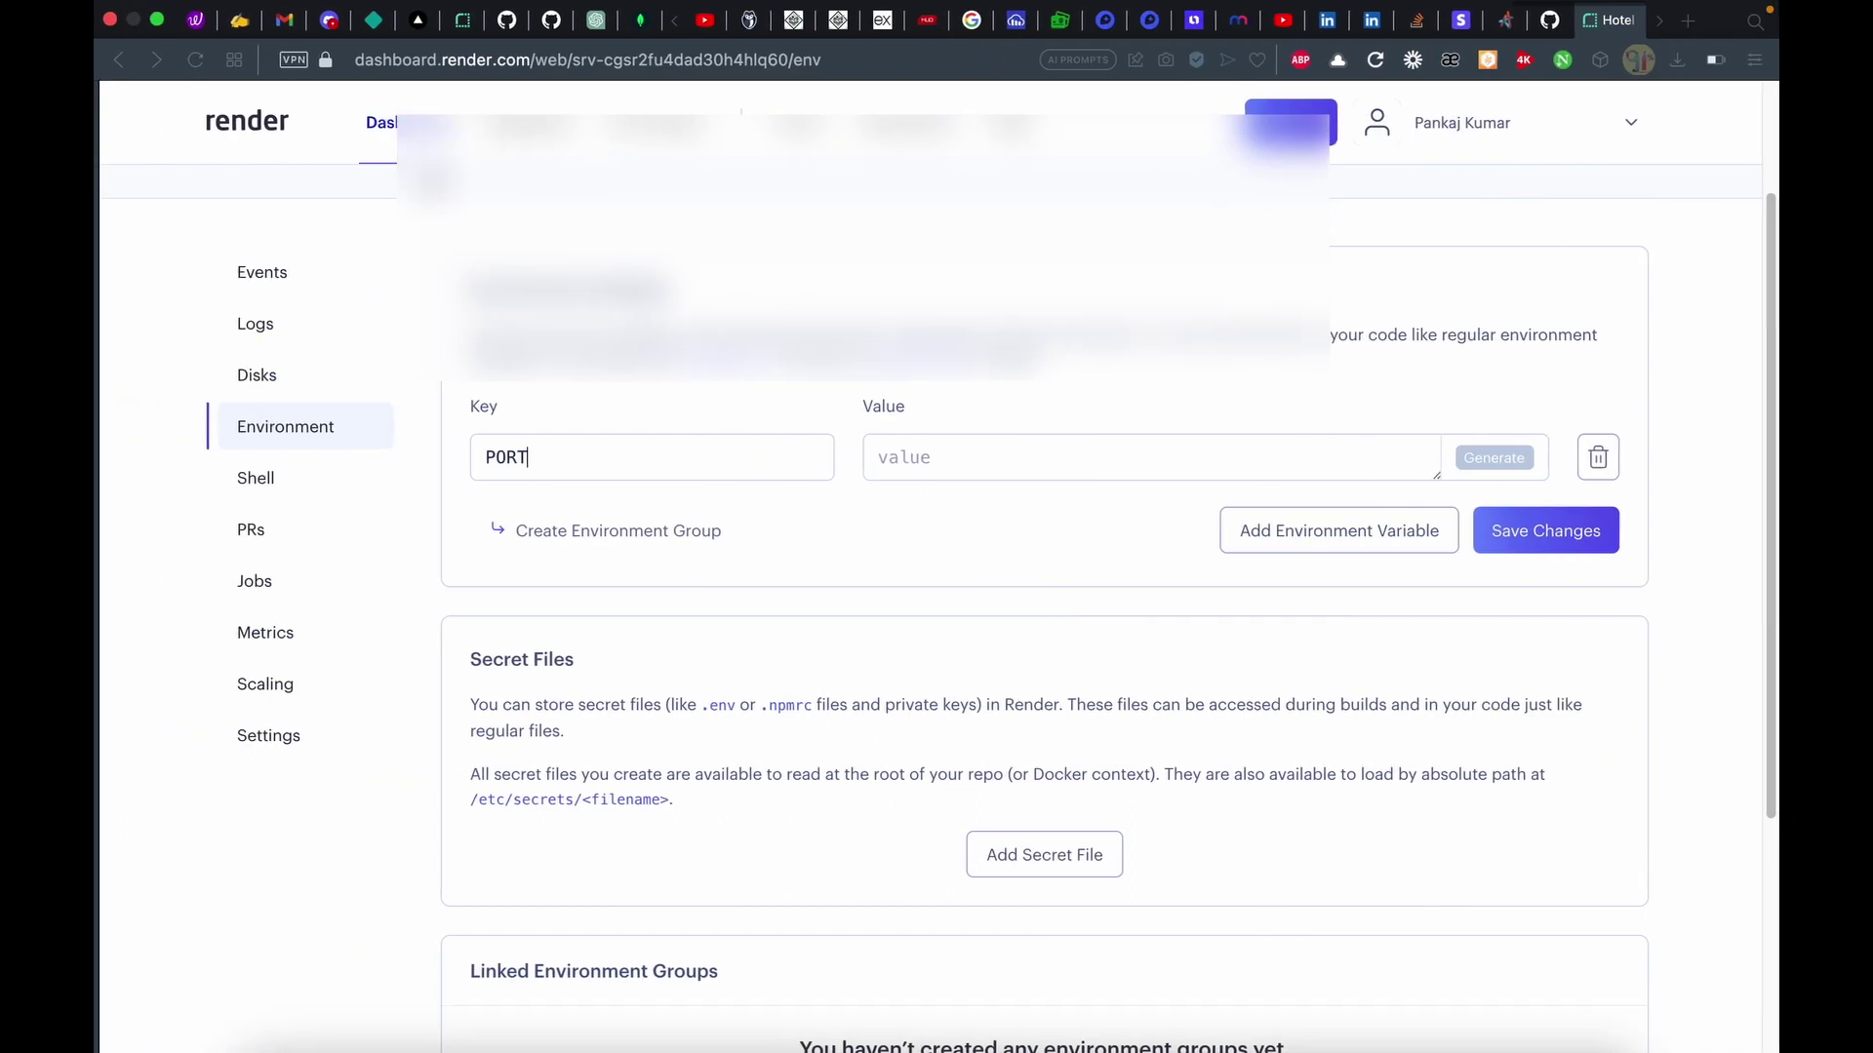
pyautogui.click(950, 445)
pyautogui.write('3000')
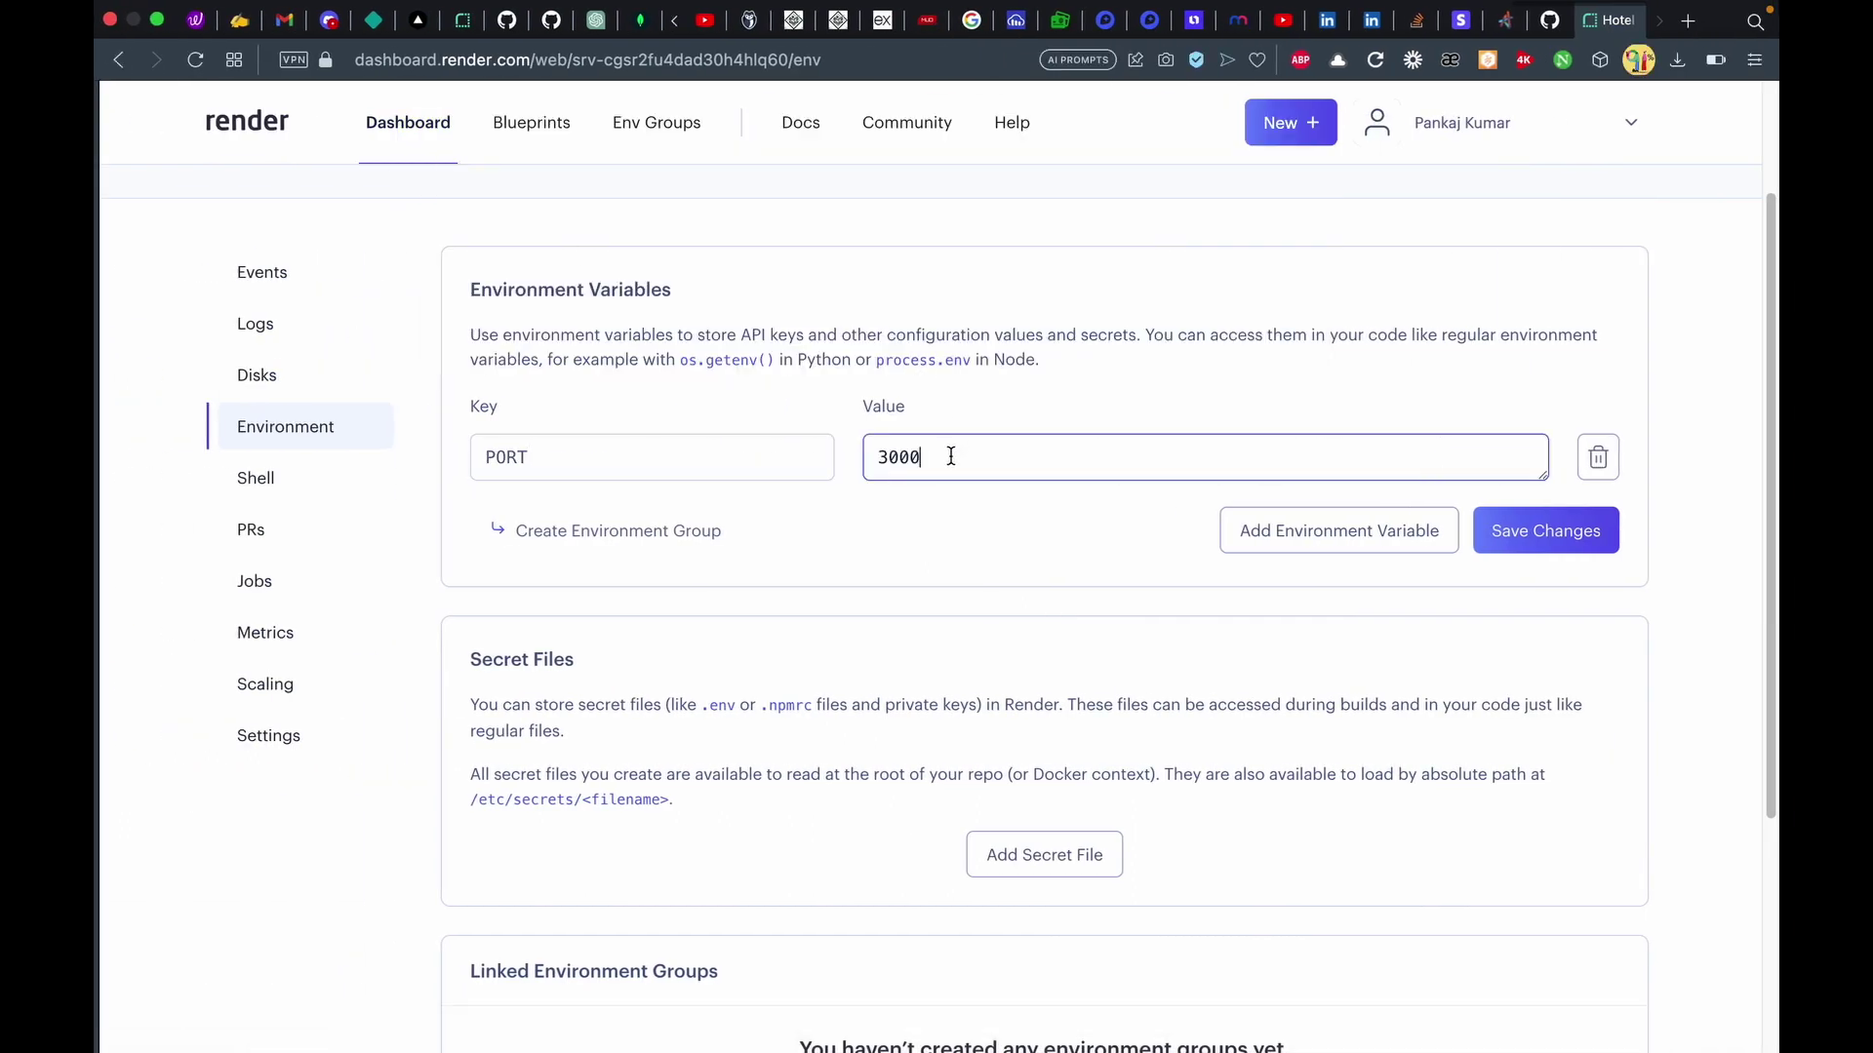
pyautogui.click(1290, 532)
pyautogui.press('super+Tab')
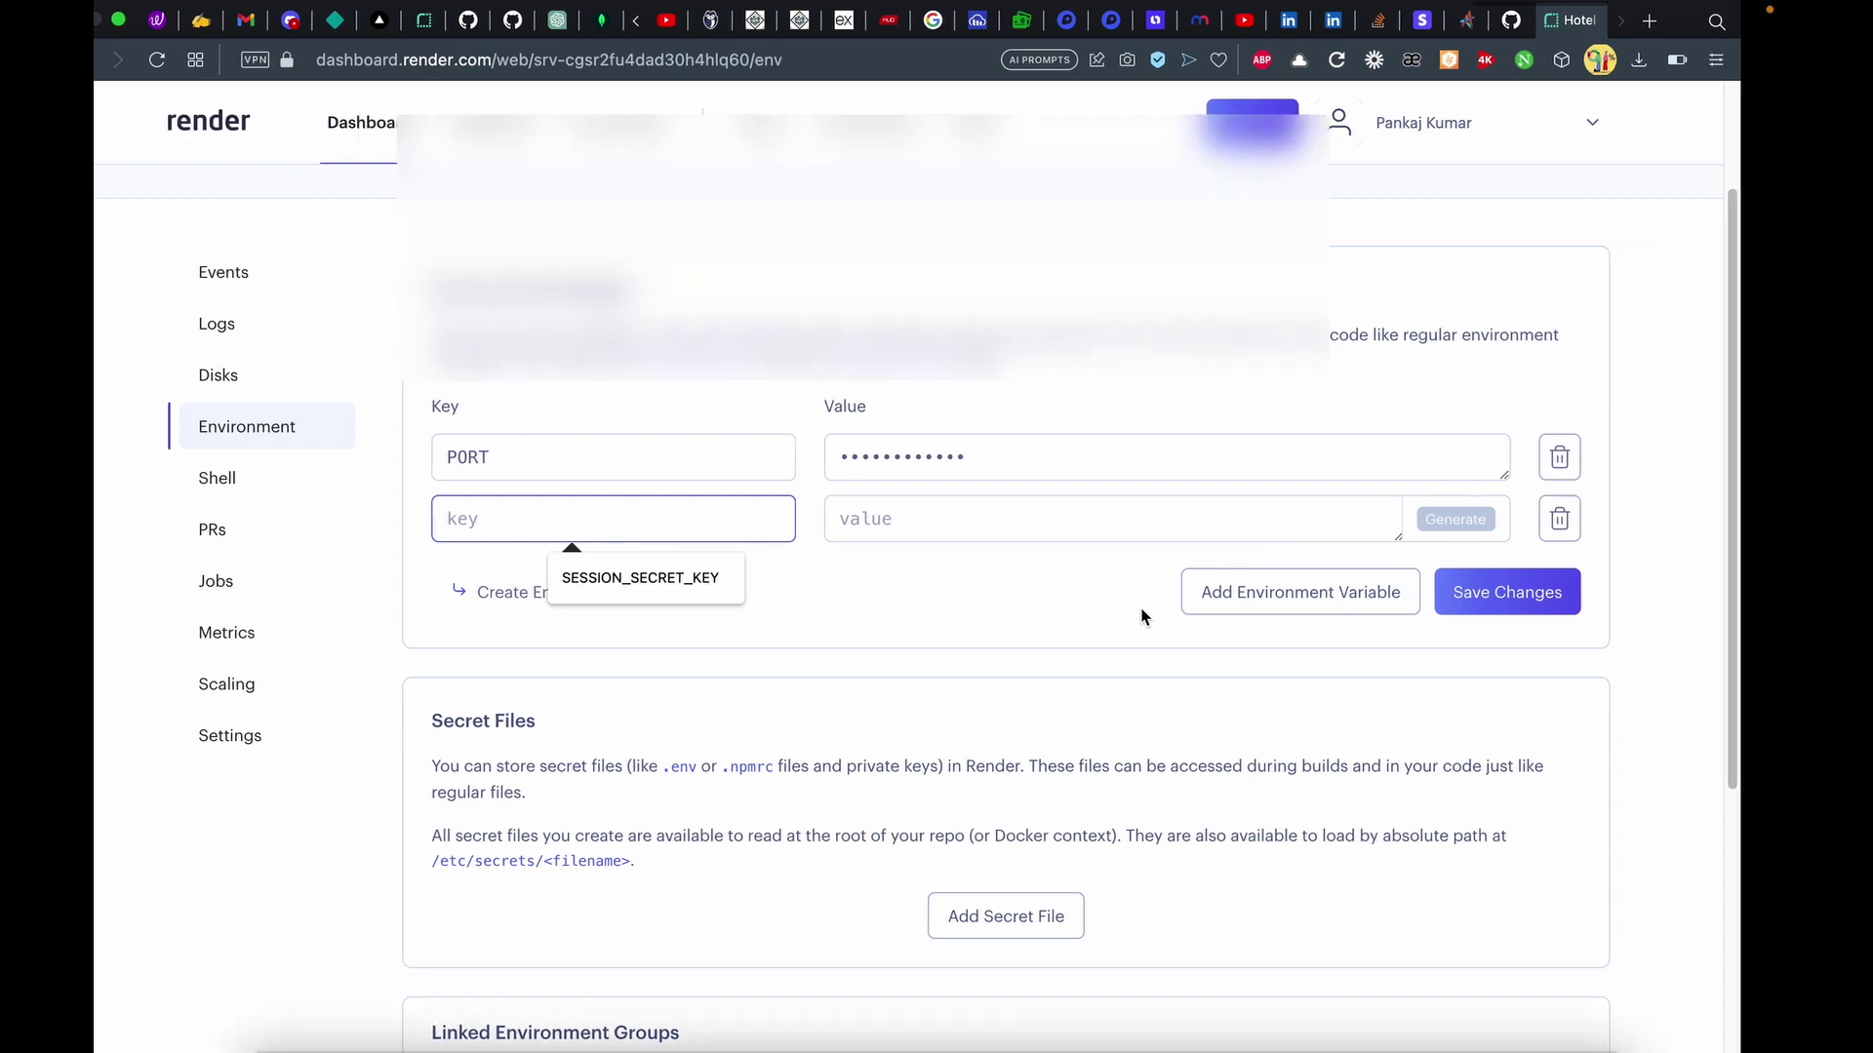
pyautogui.press('super+Tab')
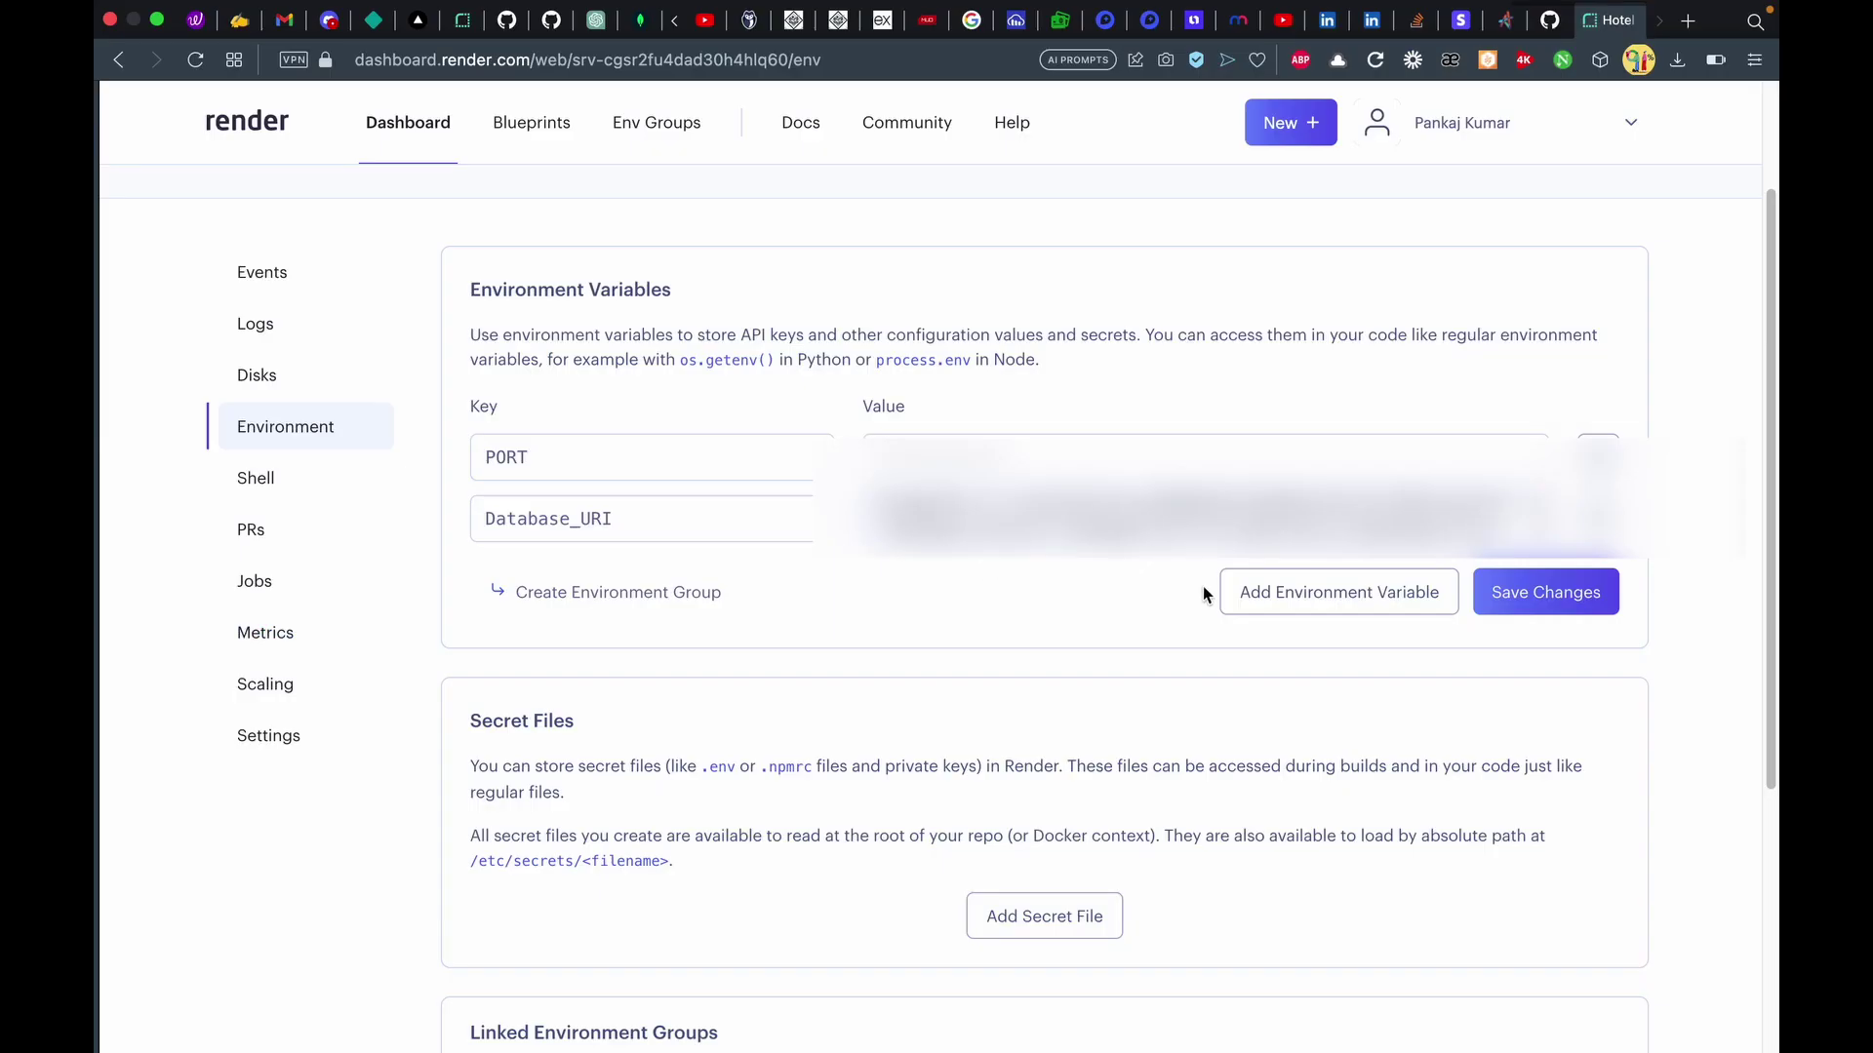
# Step: Paste the remaining .env variables, SESSION_PASSWORD through URL_SERV, and save the changes
pyautogui.press('super+v')
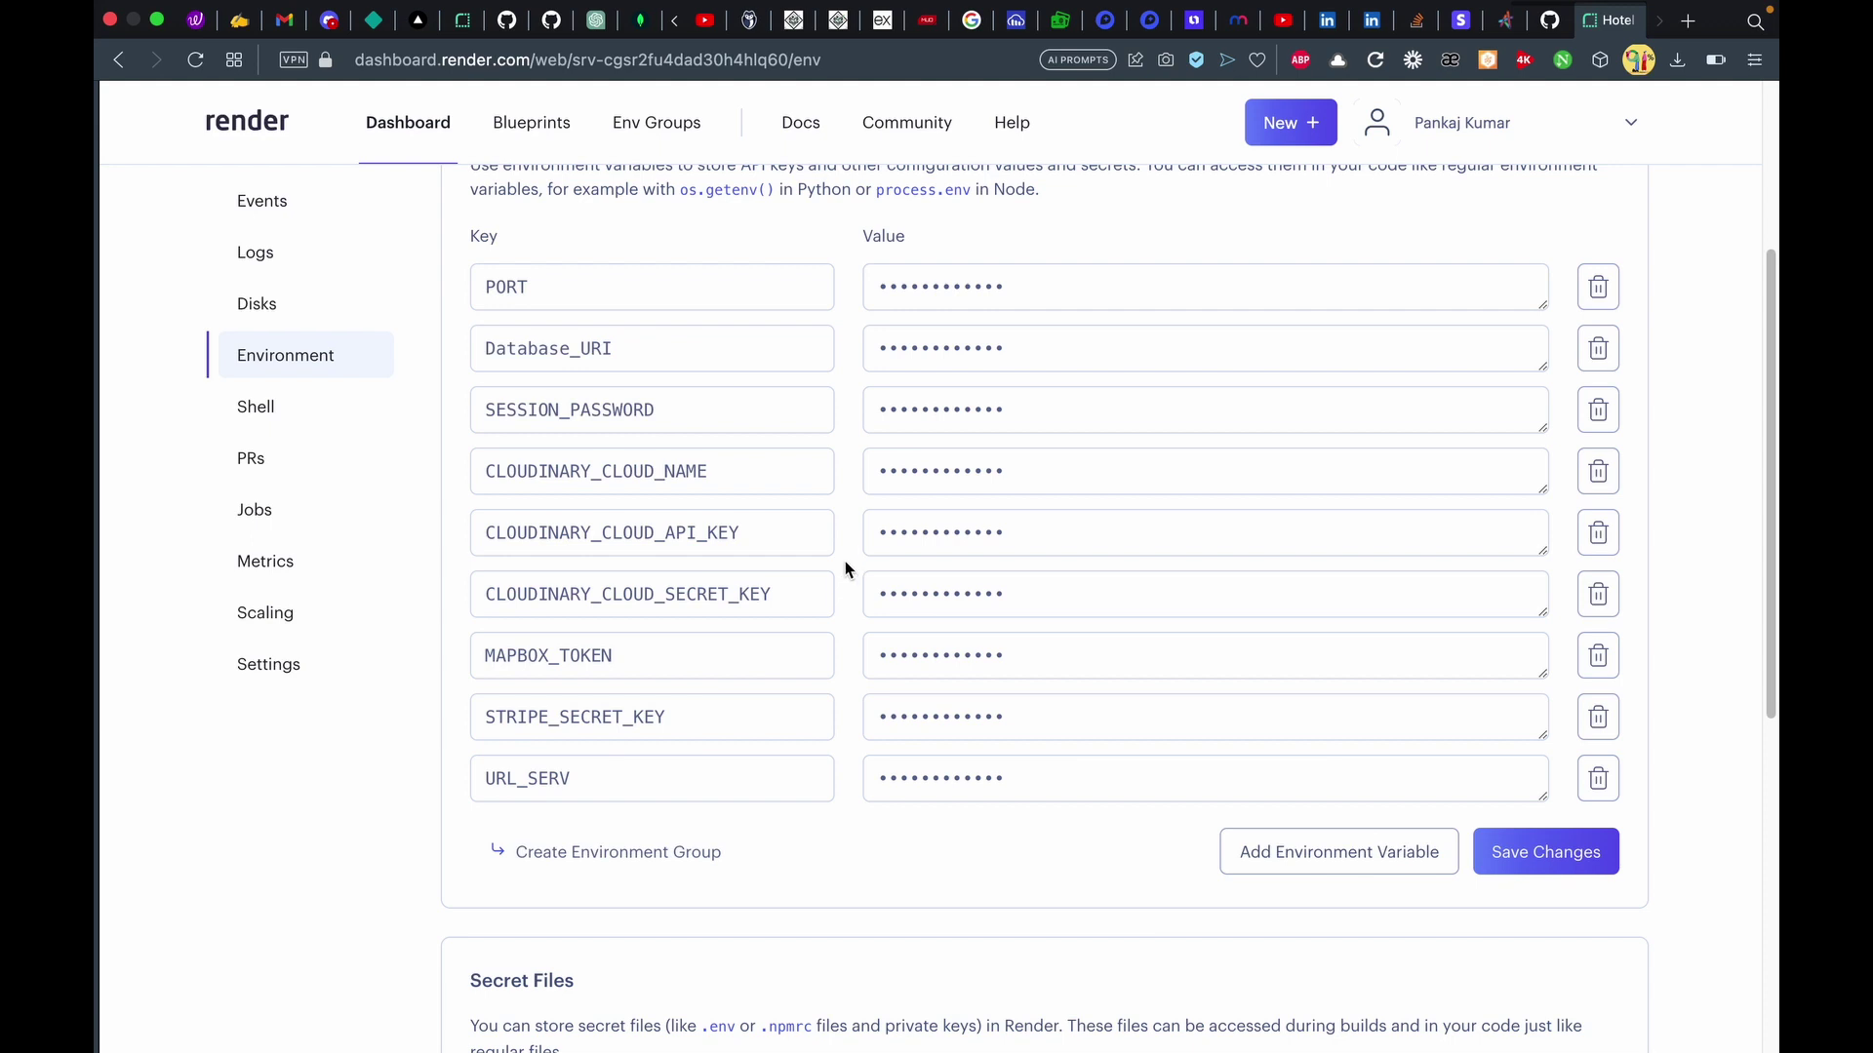
pyautogui.click(1561, 855)
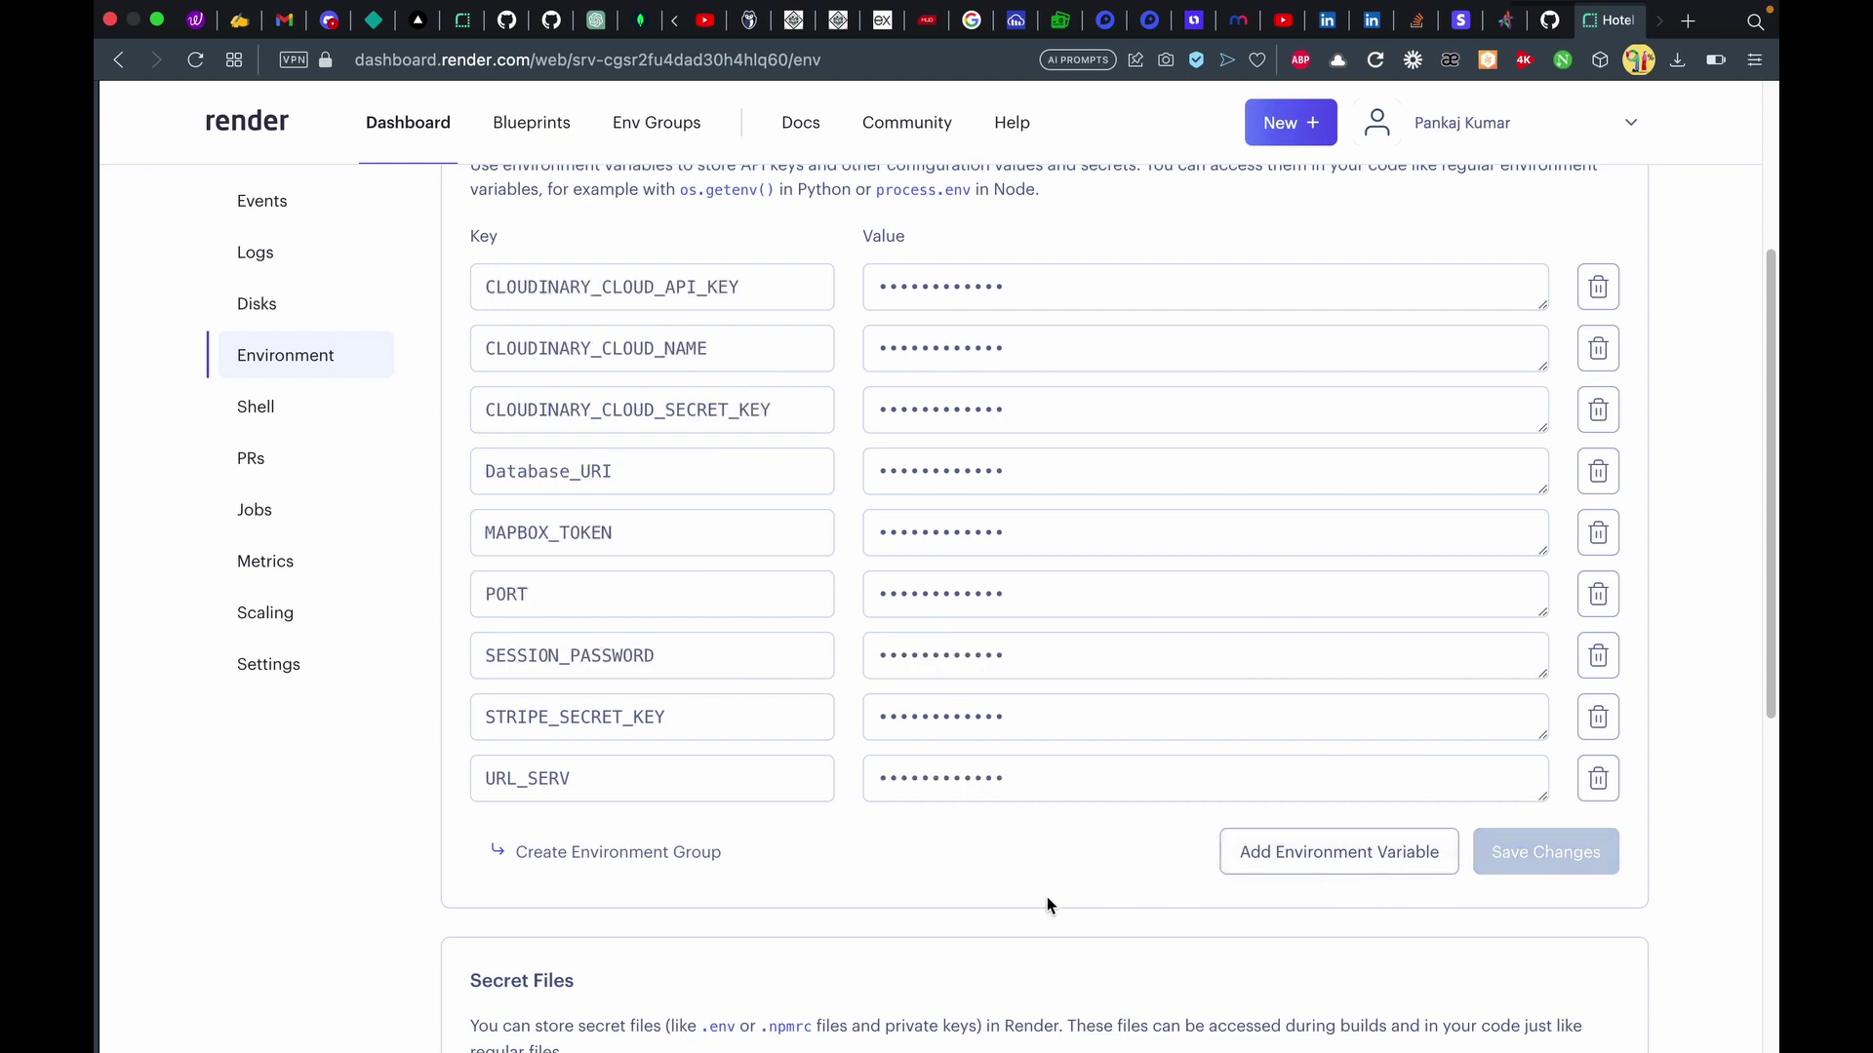
# Step: Open the latest deploy from Events and follow its log until the build succeeds and goes Live
pyautogui.scroll(-3, 1046, 897)
pyautogui.scroll(-4, 1046, 897)
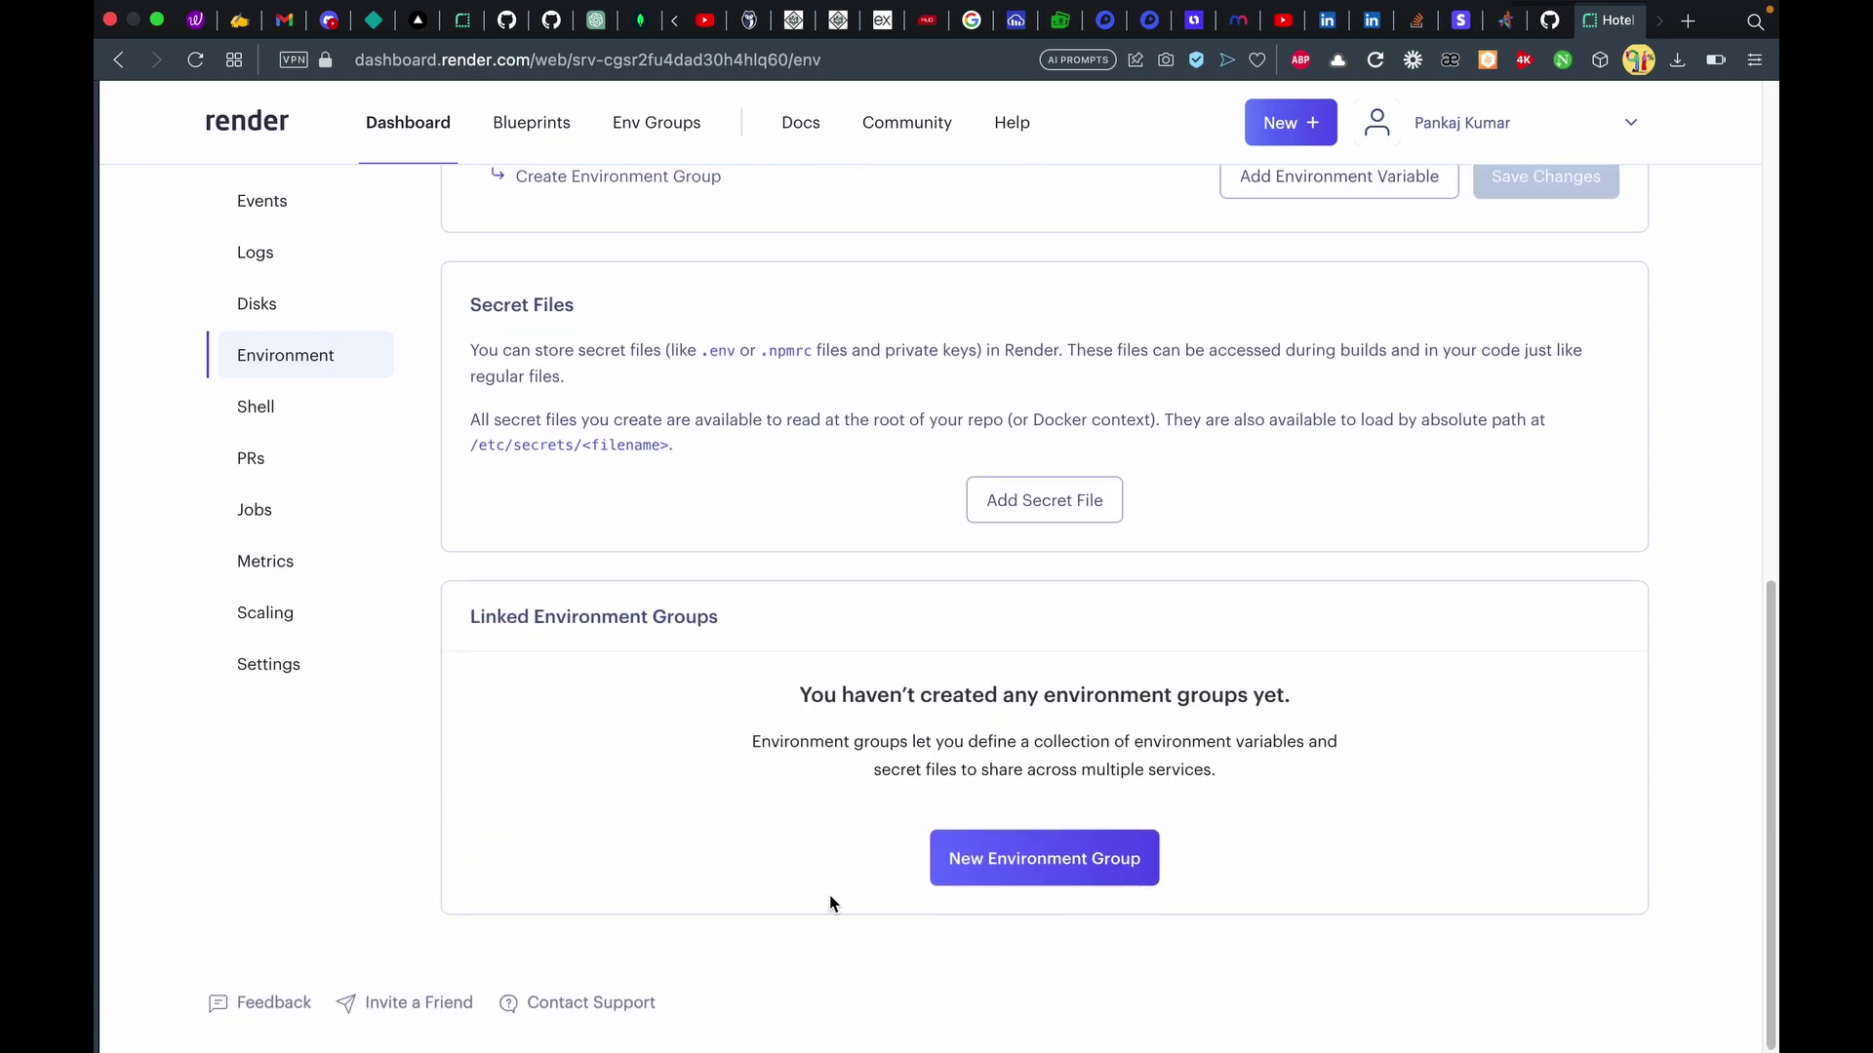
pyautogui.scroll(7, 771, 853)
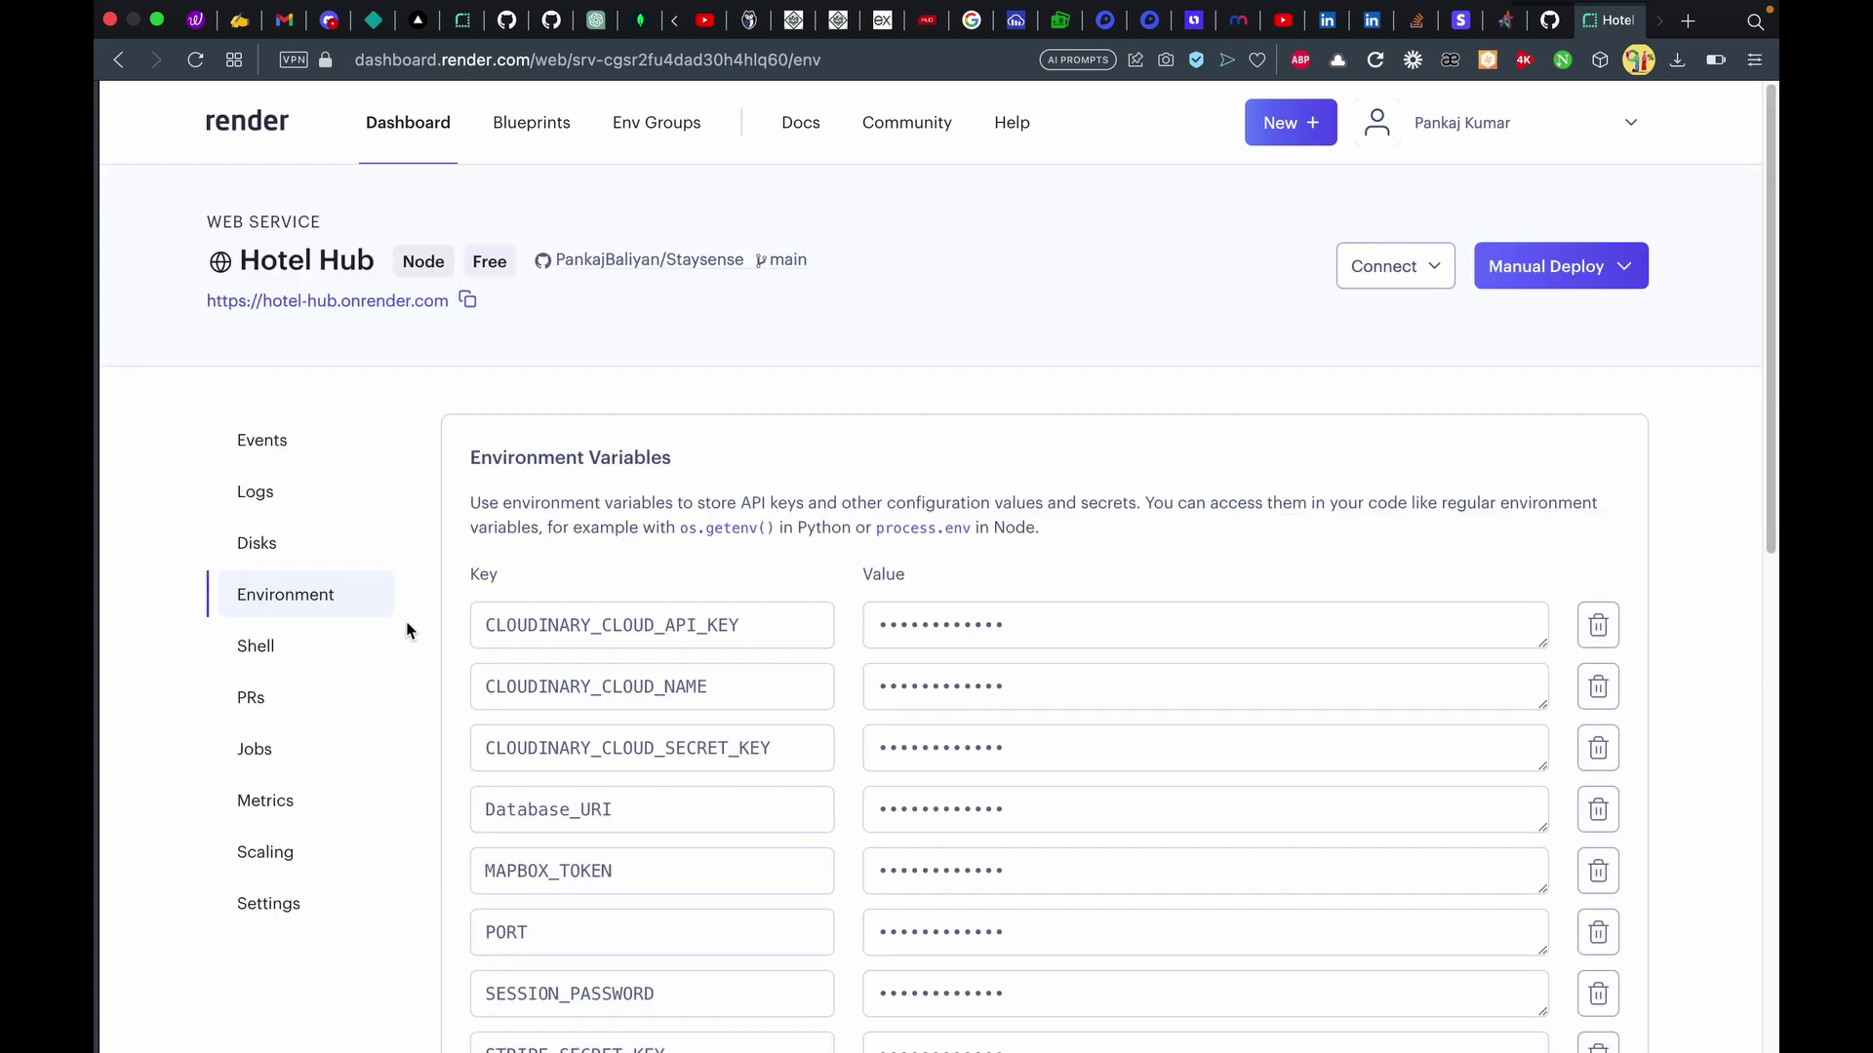
pyautogui.click(328, 453)
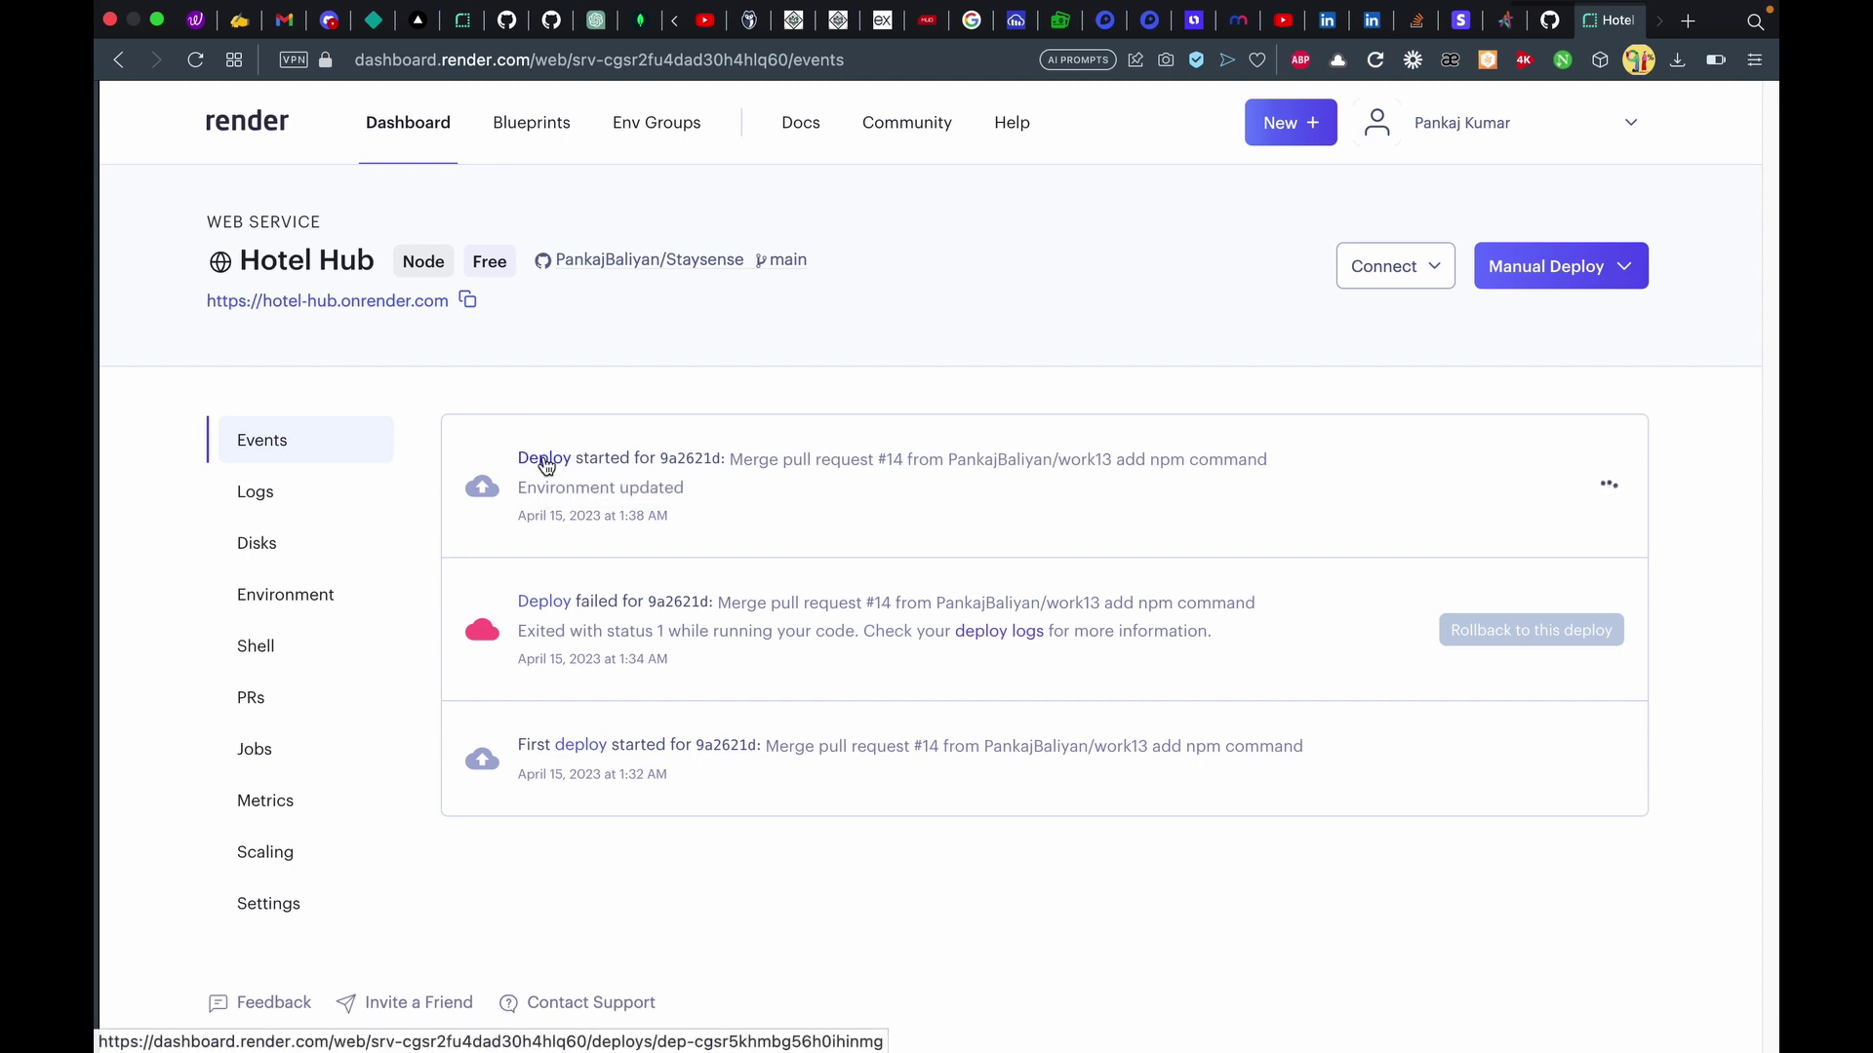
pyautogui.click(544, 460)
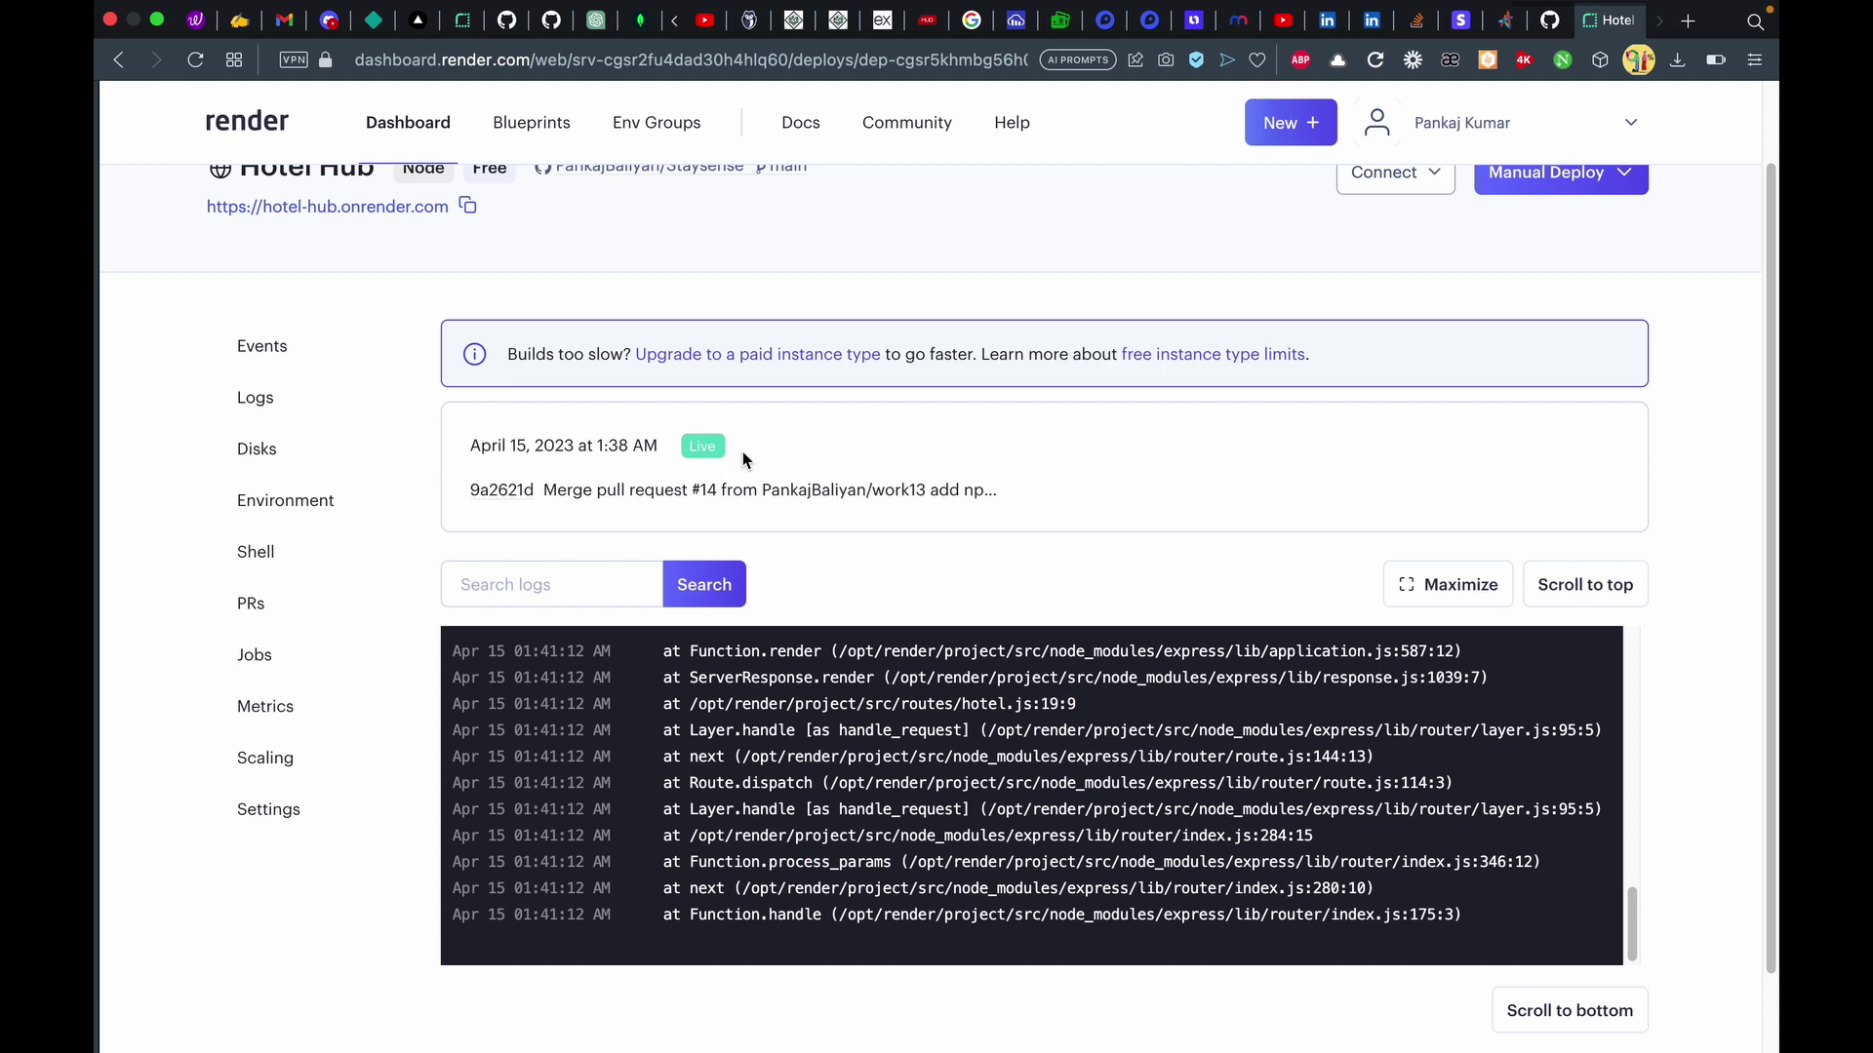
pyautogui.scroll(2, 743, 460)
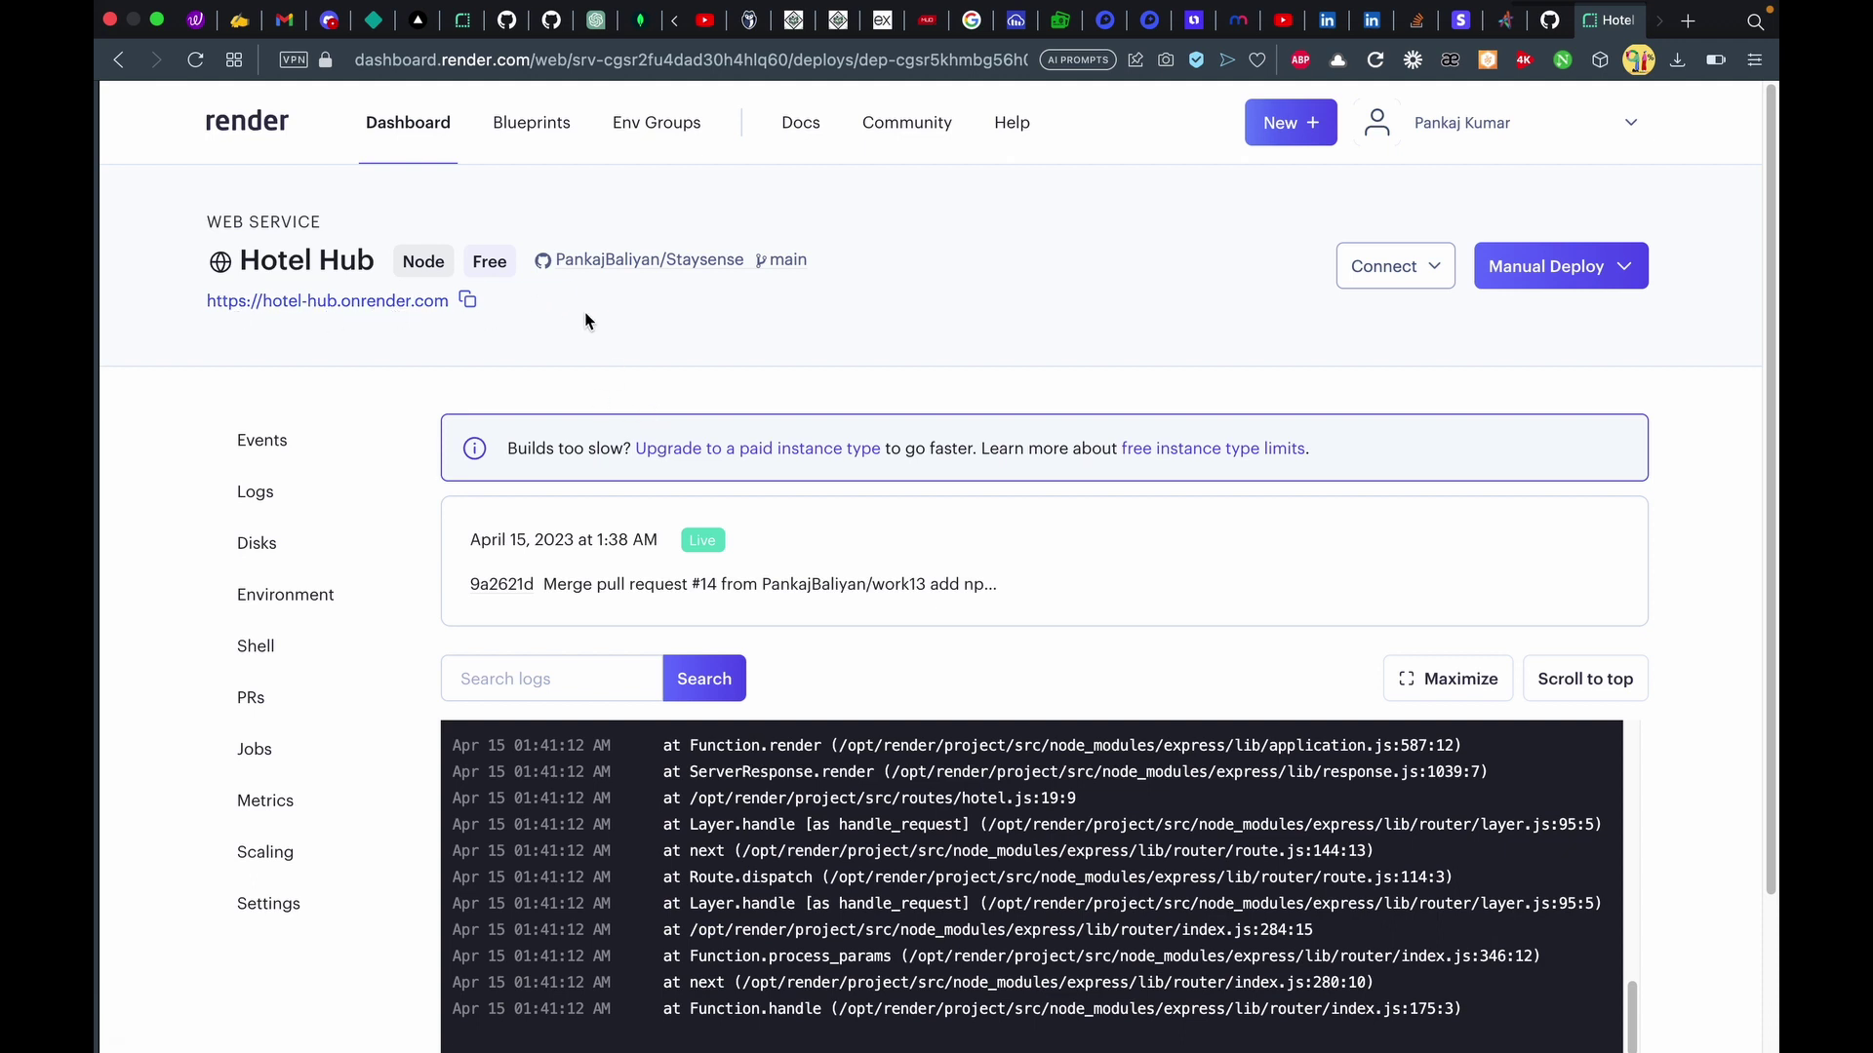
pyautogui.click(415, 134)
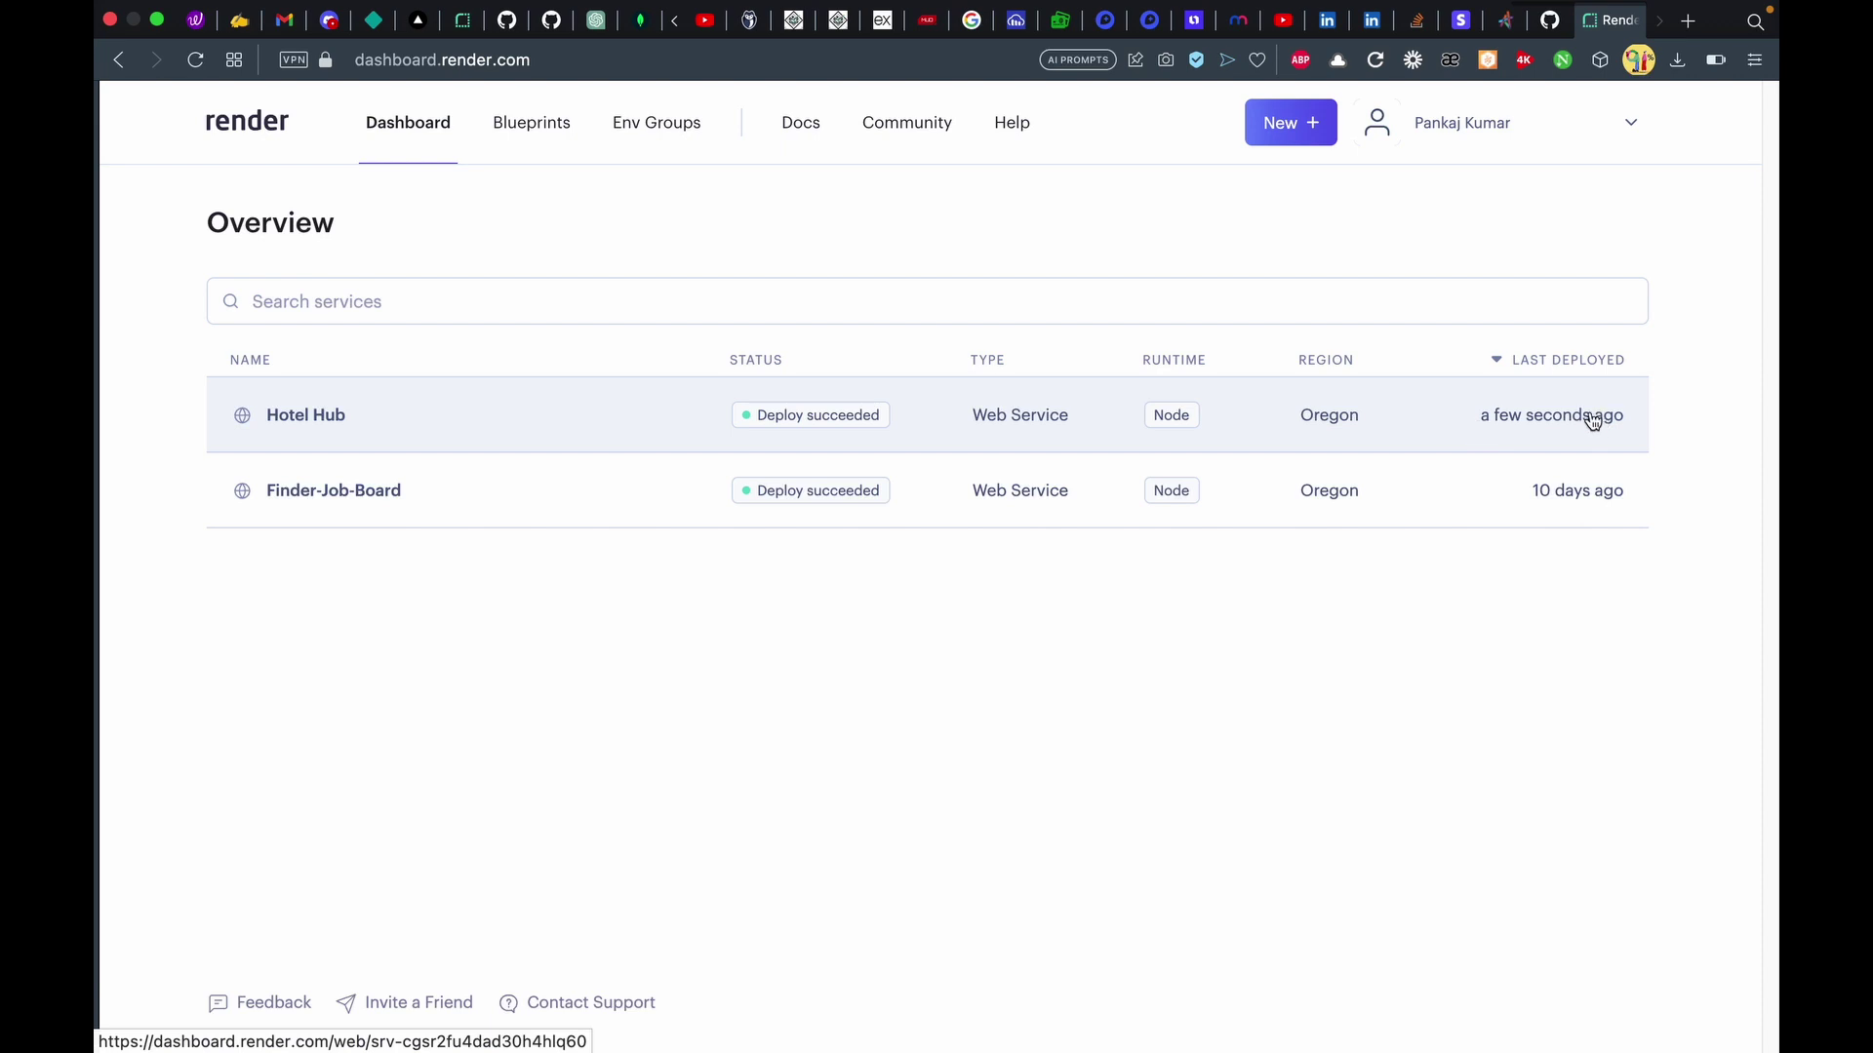
pyautogui.click(461, 426)
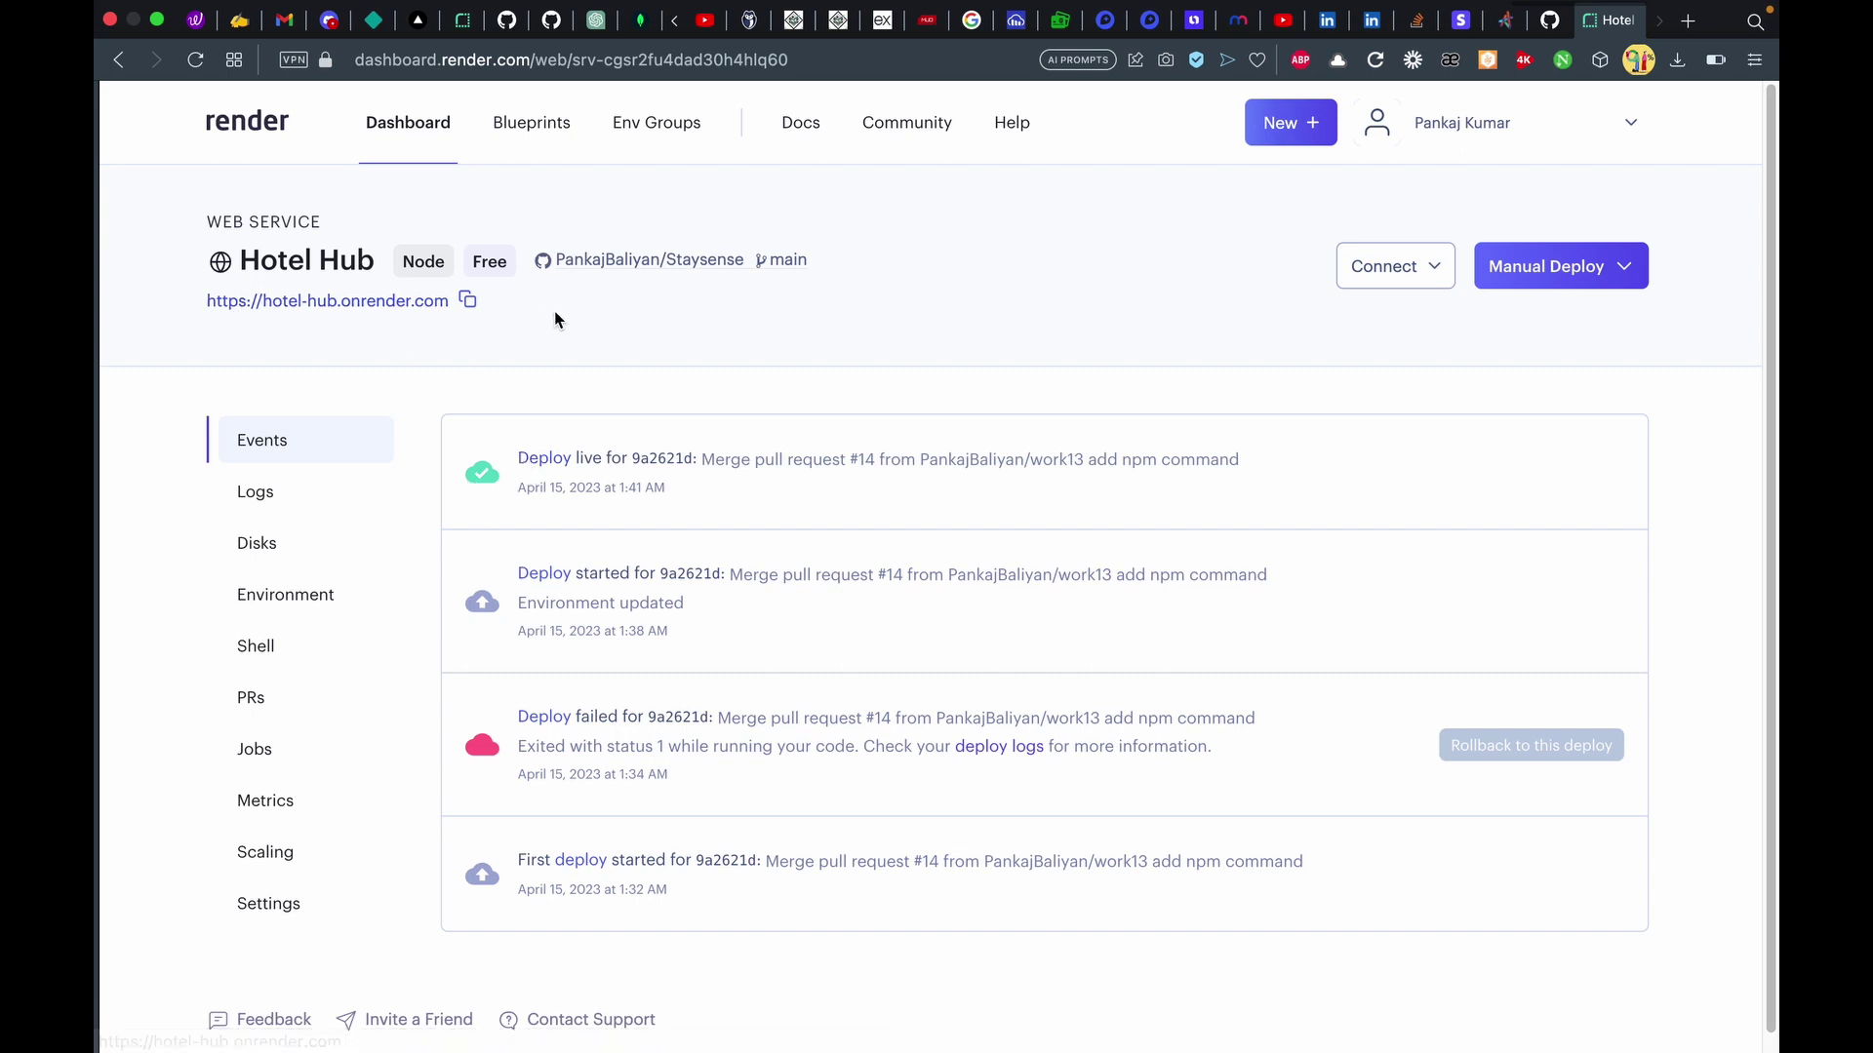
pyautogui.moveTo(194, 309); pyautogui.dragTo(458, 318)
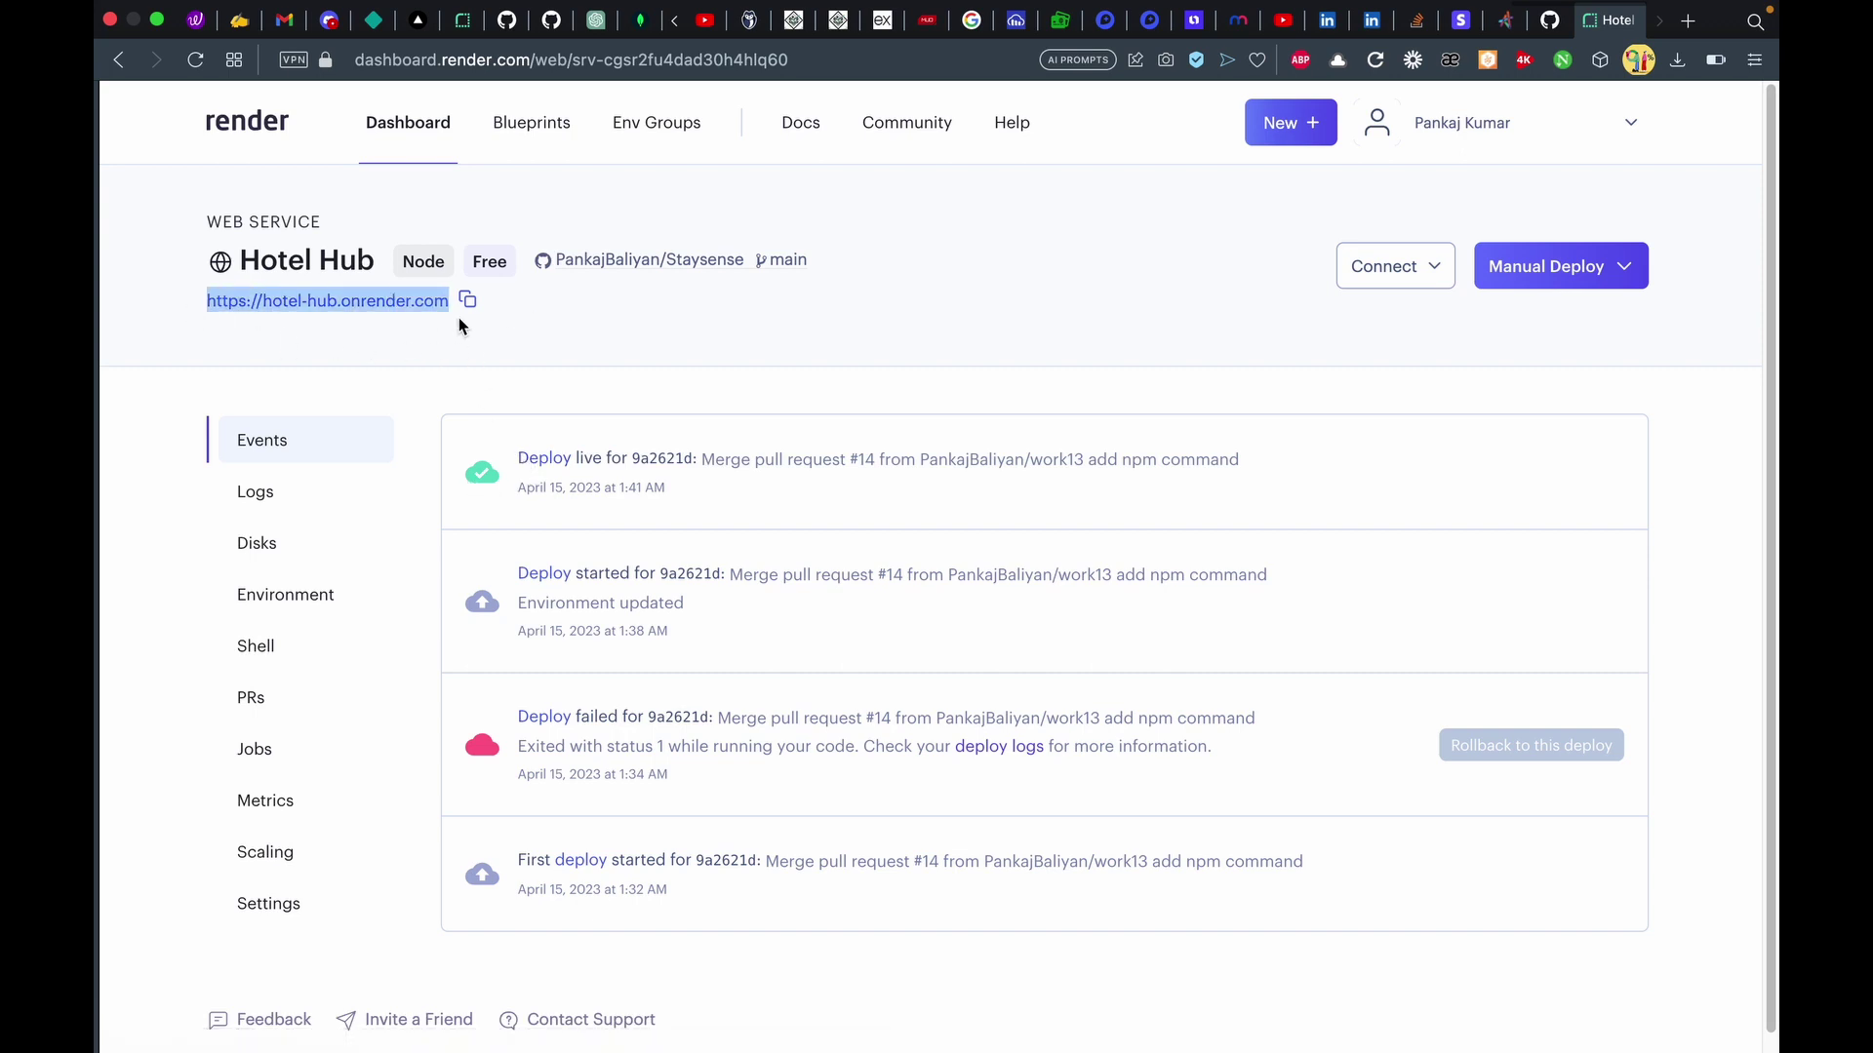
pyautogui.click(642, 328)
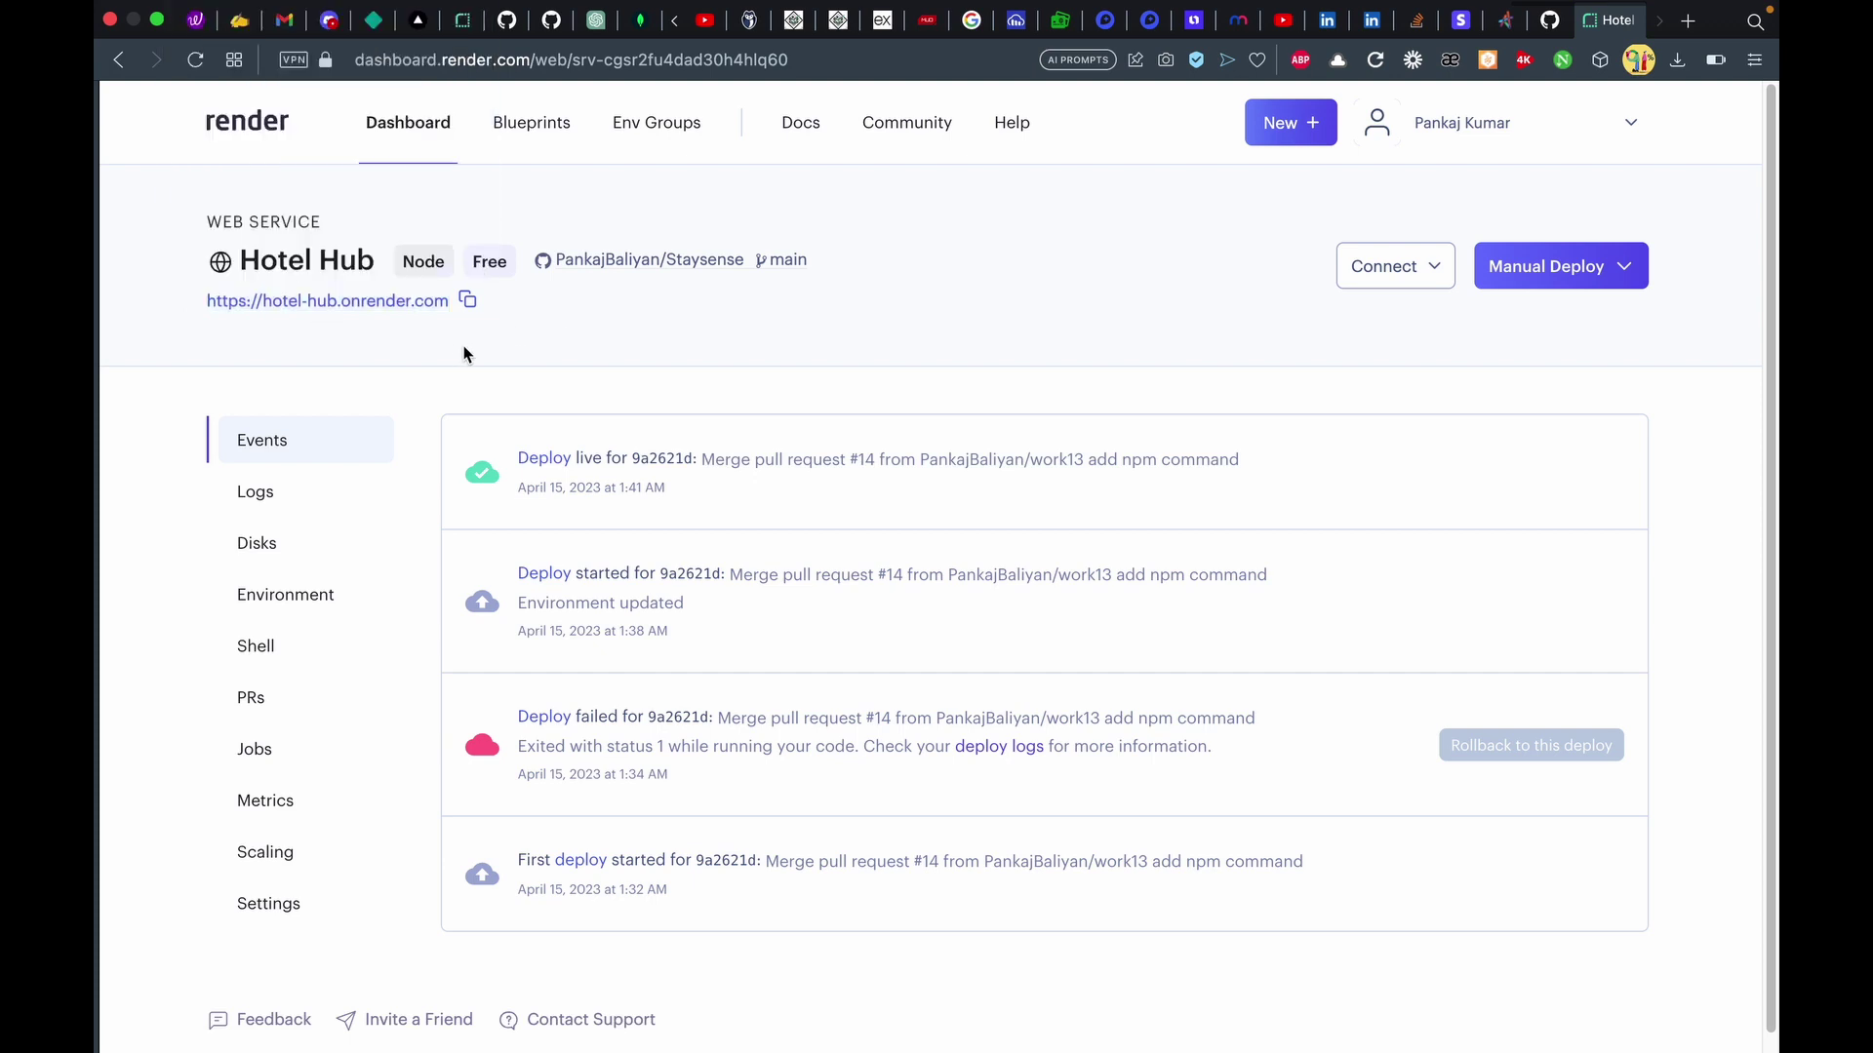
pyautogui.click(467, 302)
# Step: Load hotel-hub.onrender.com in a new tab and reload it, which shows Internal Server Error
pyautogui.click(1688, 22)
pyautogui.rightClick(702, 61)
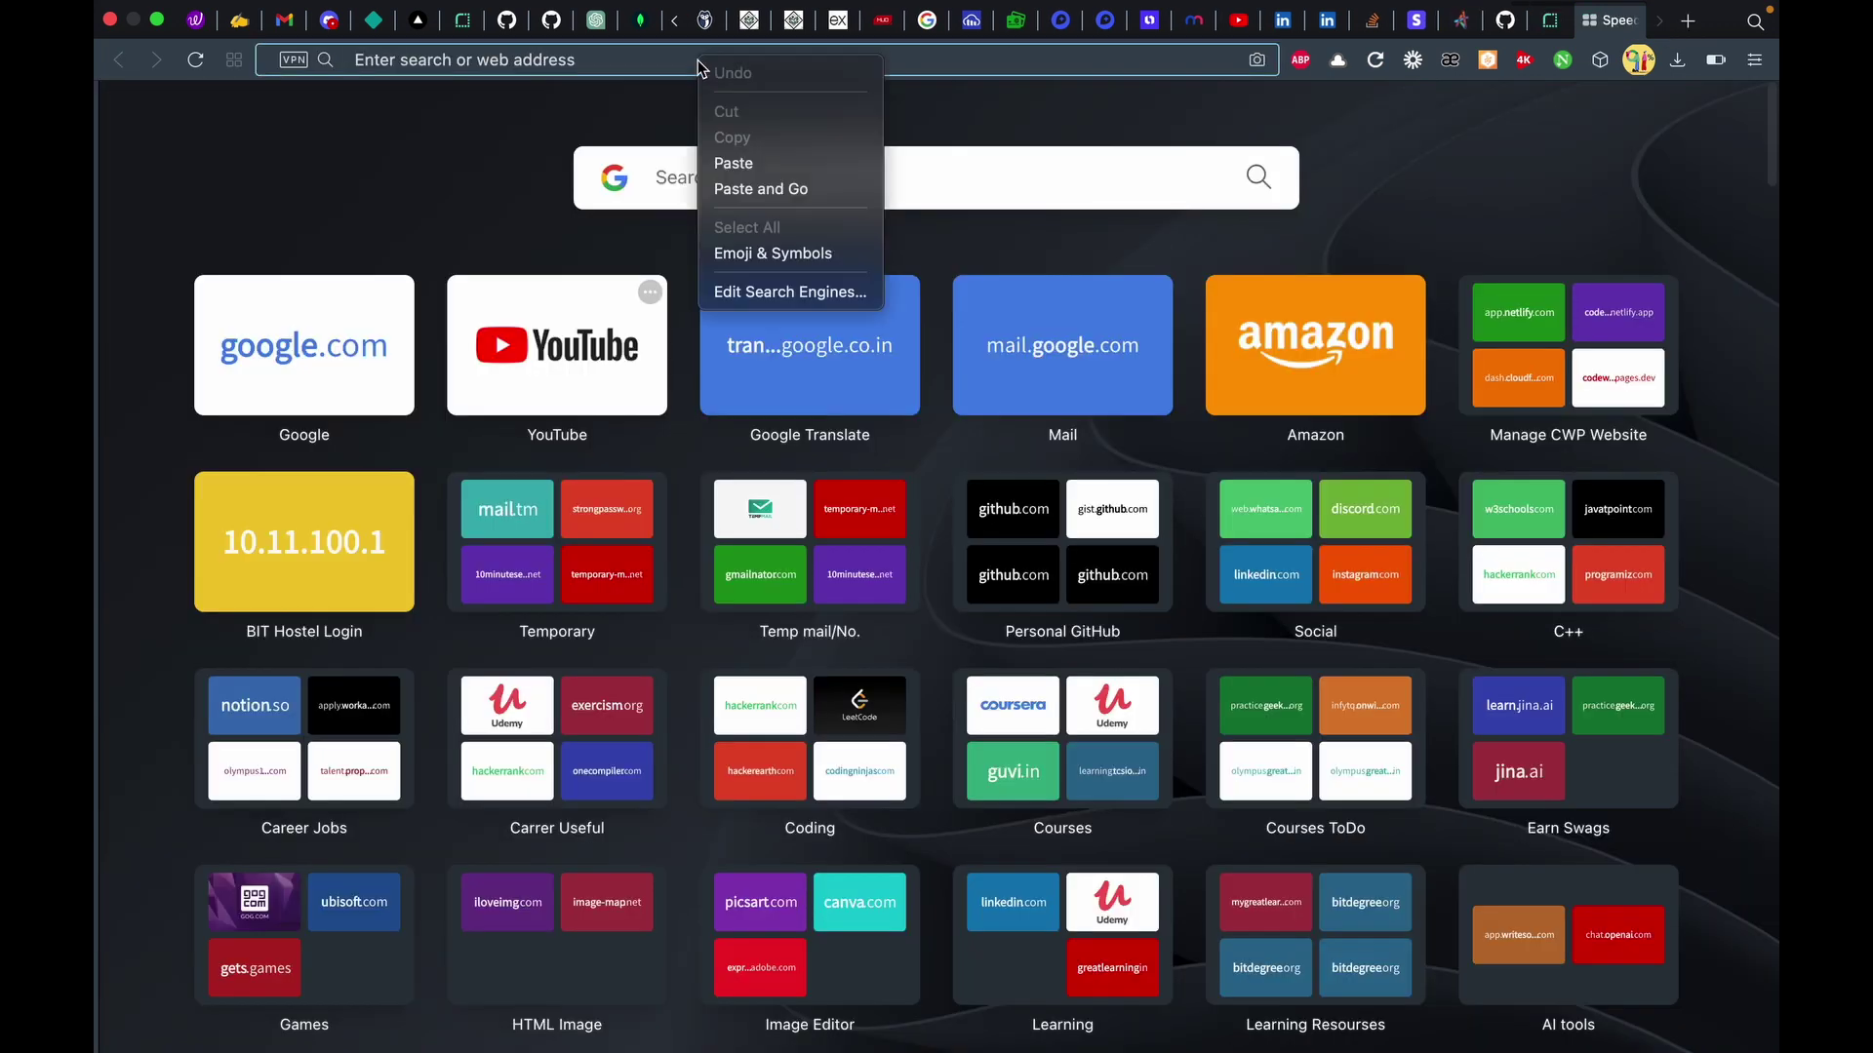
pyautogui.click(781, 184)
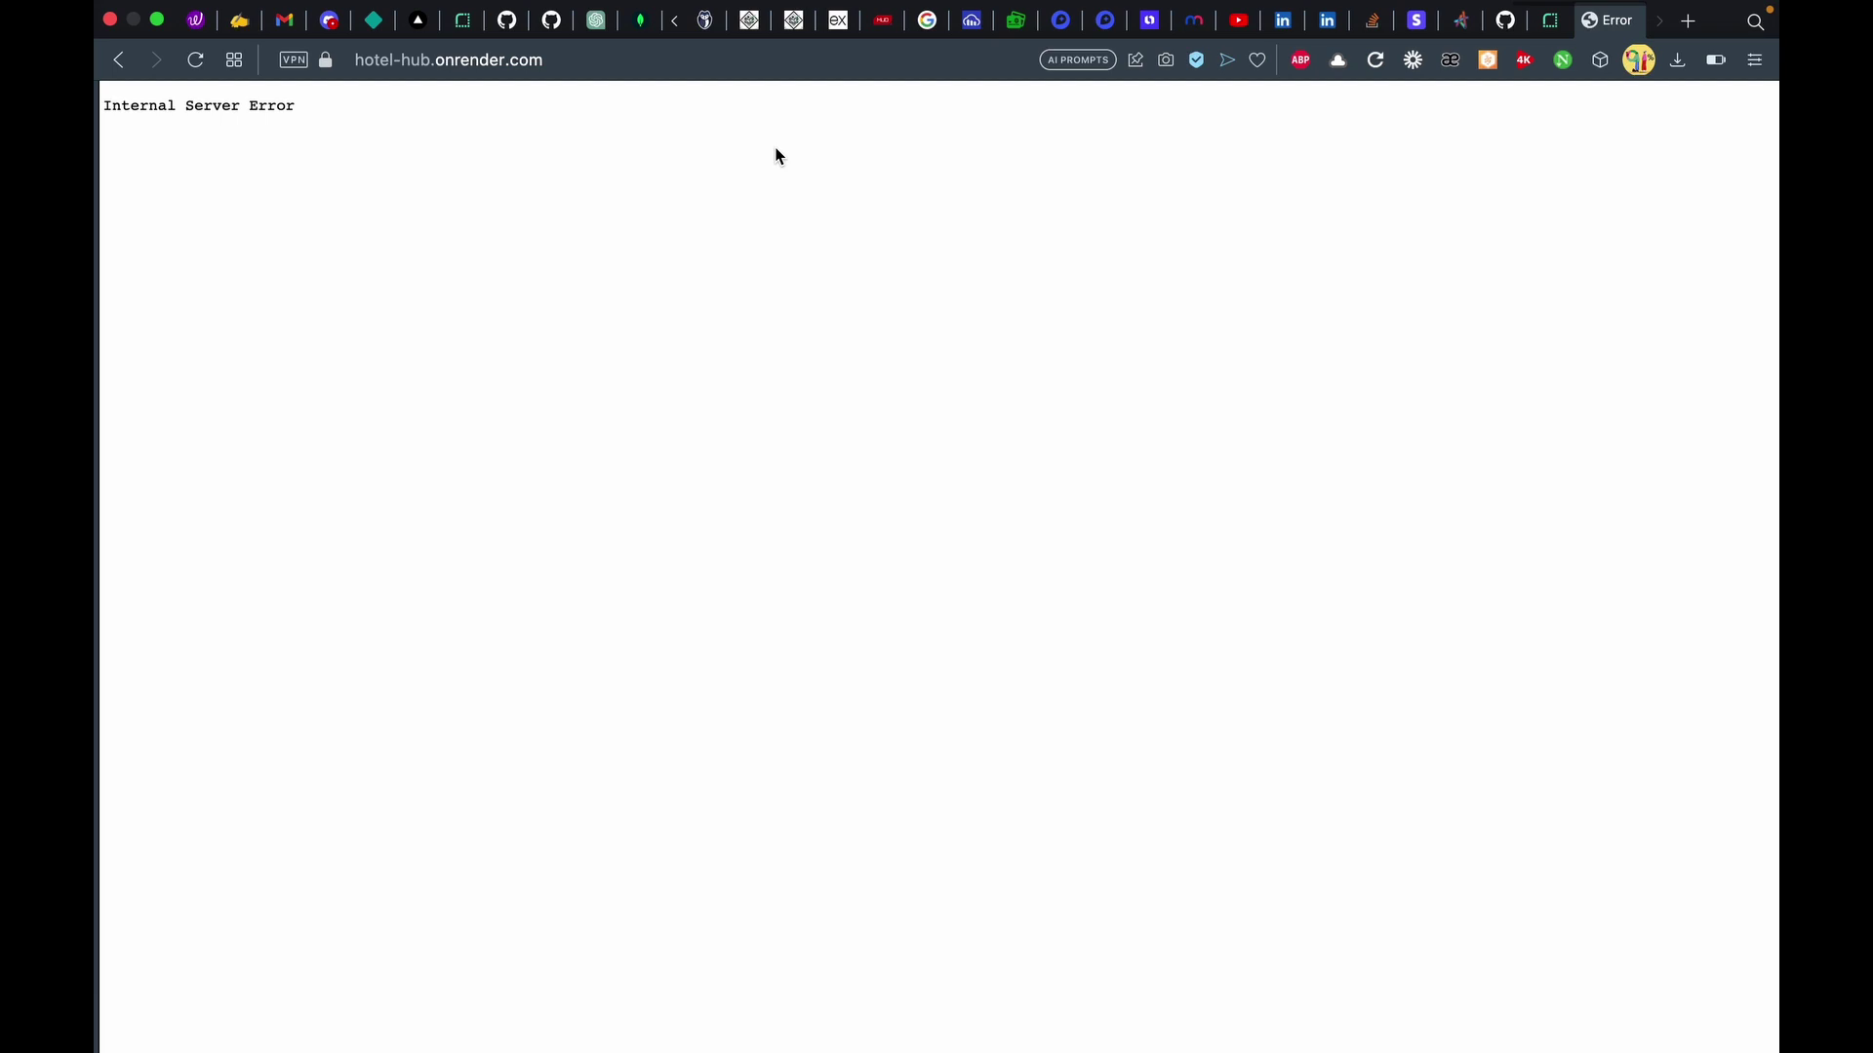
pyautogui.click(197, 67)
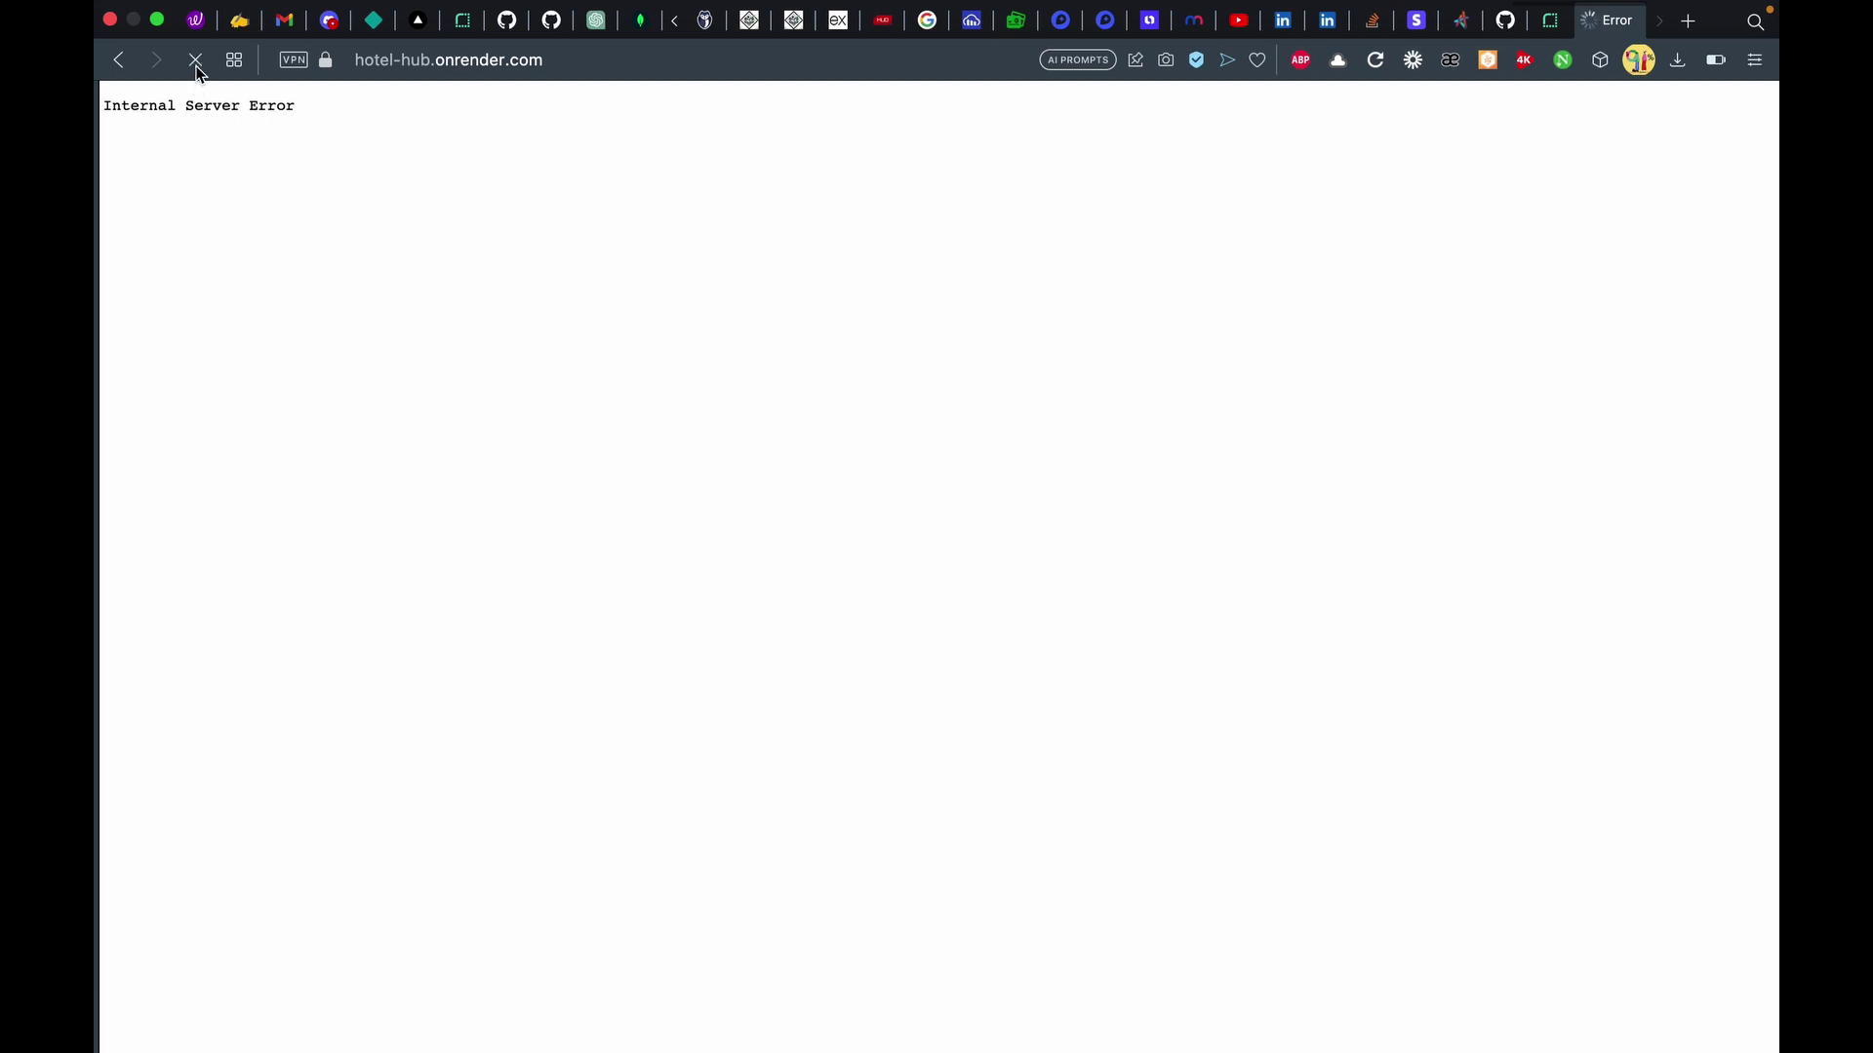
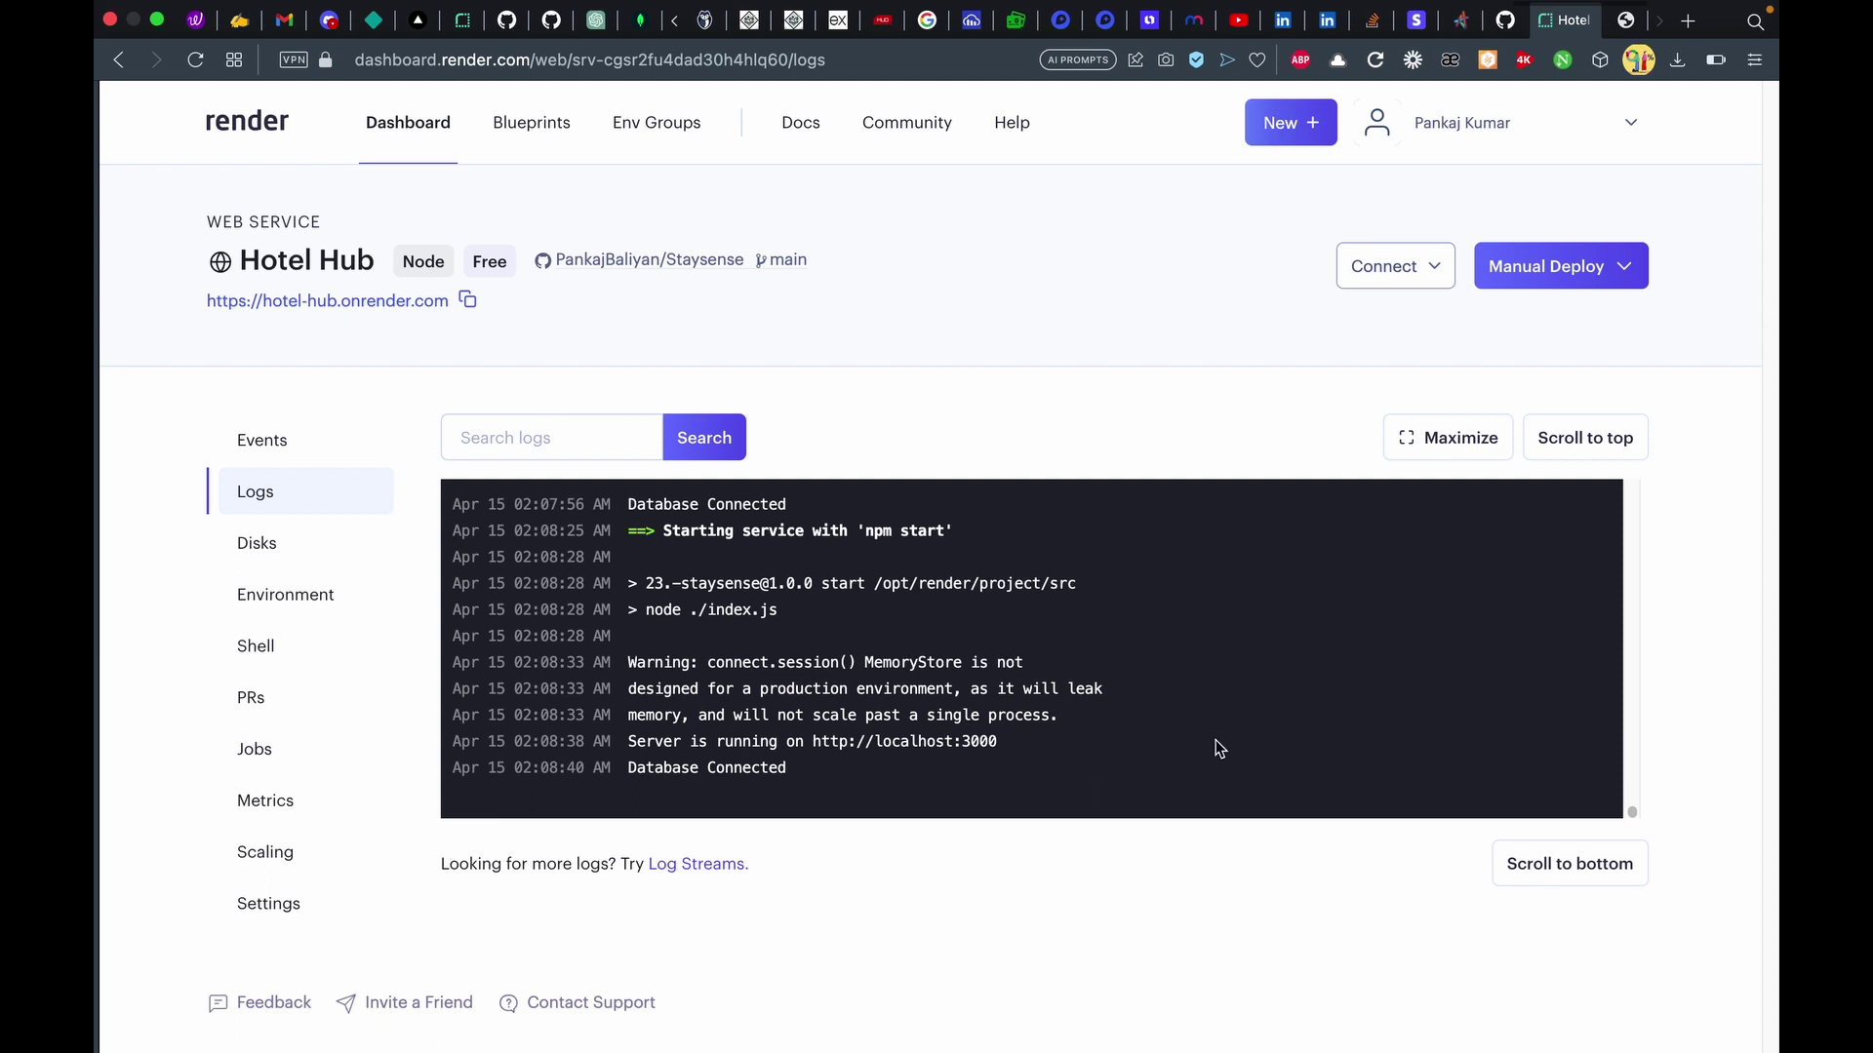
# Step: Maximize the Hotel Hub log viewer and scroll up to the 'Cannot find module 'ejs'' error
pyautogui.scroll(3, 1211, 698)
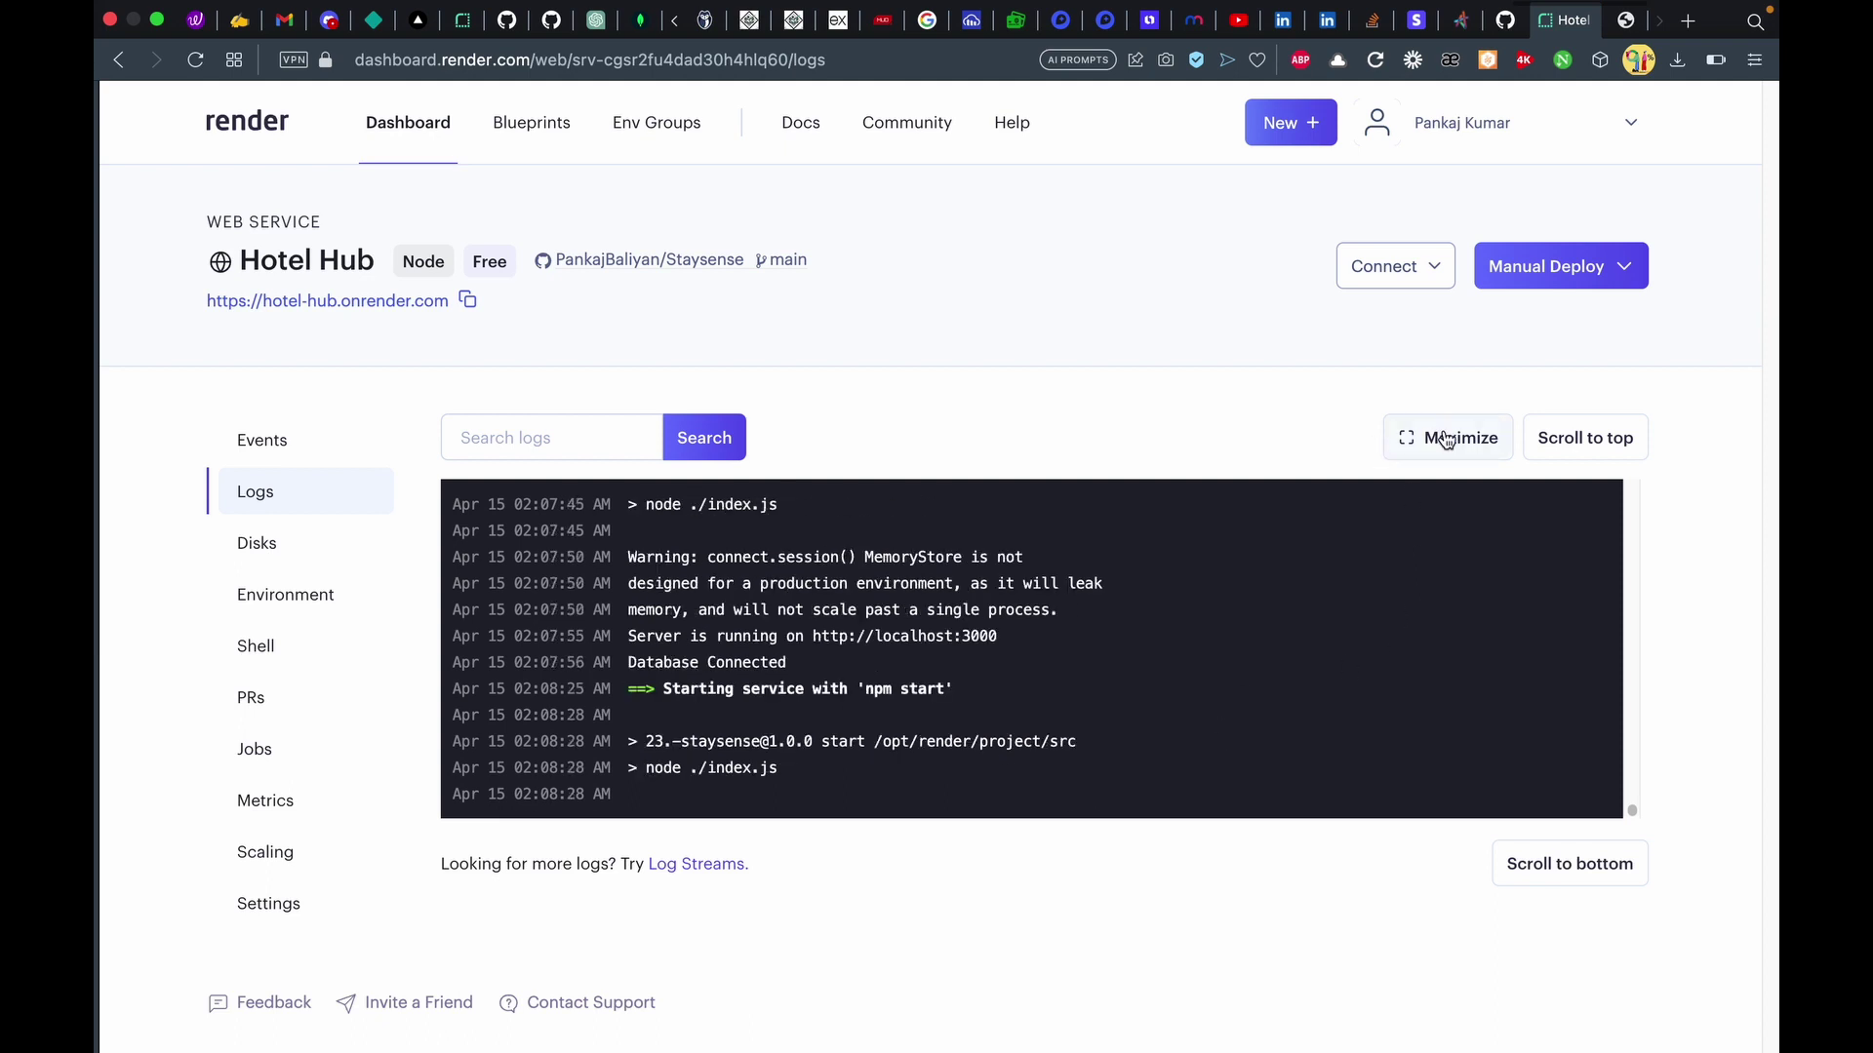
pyautogui.click(1440, 437)
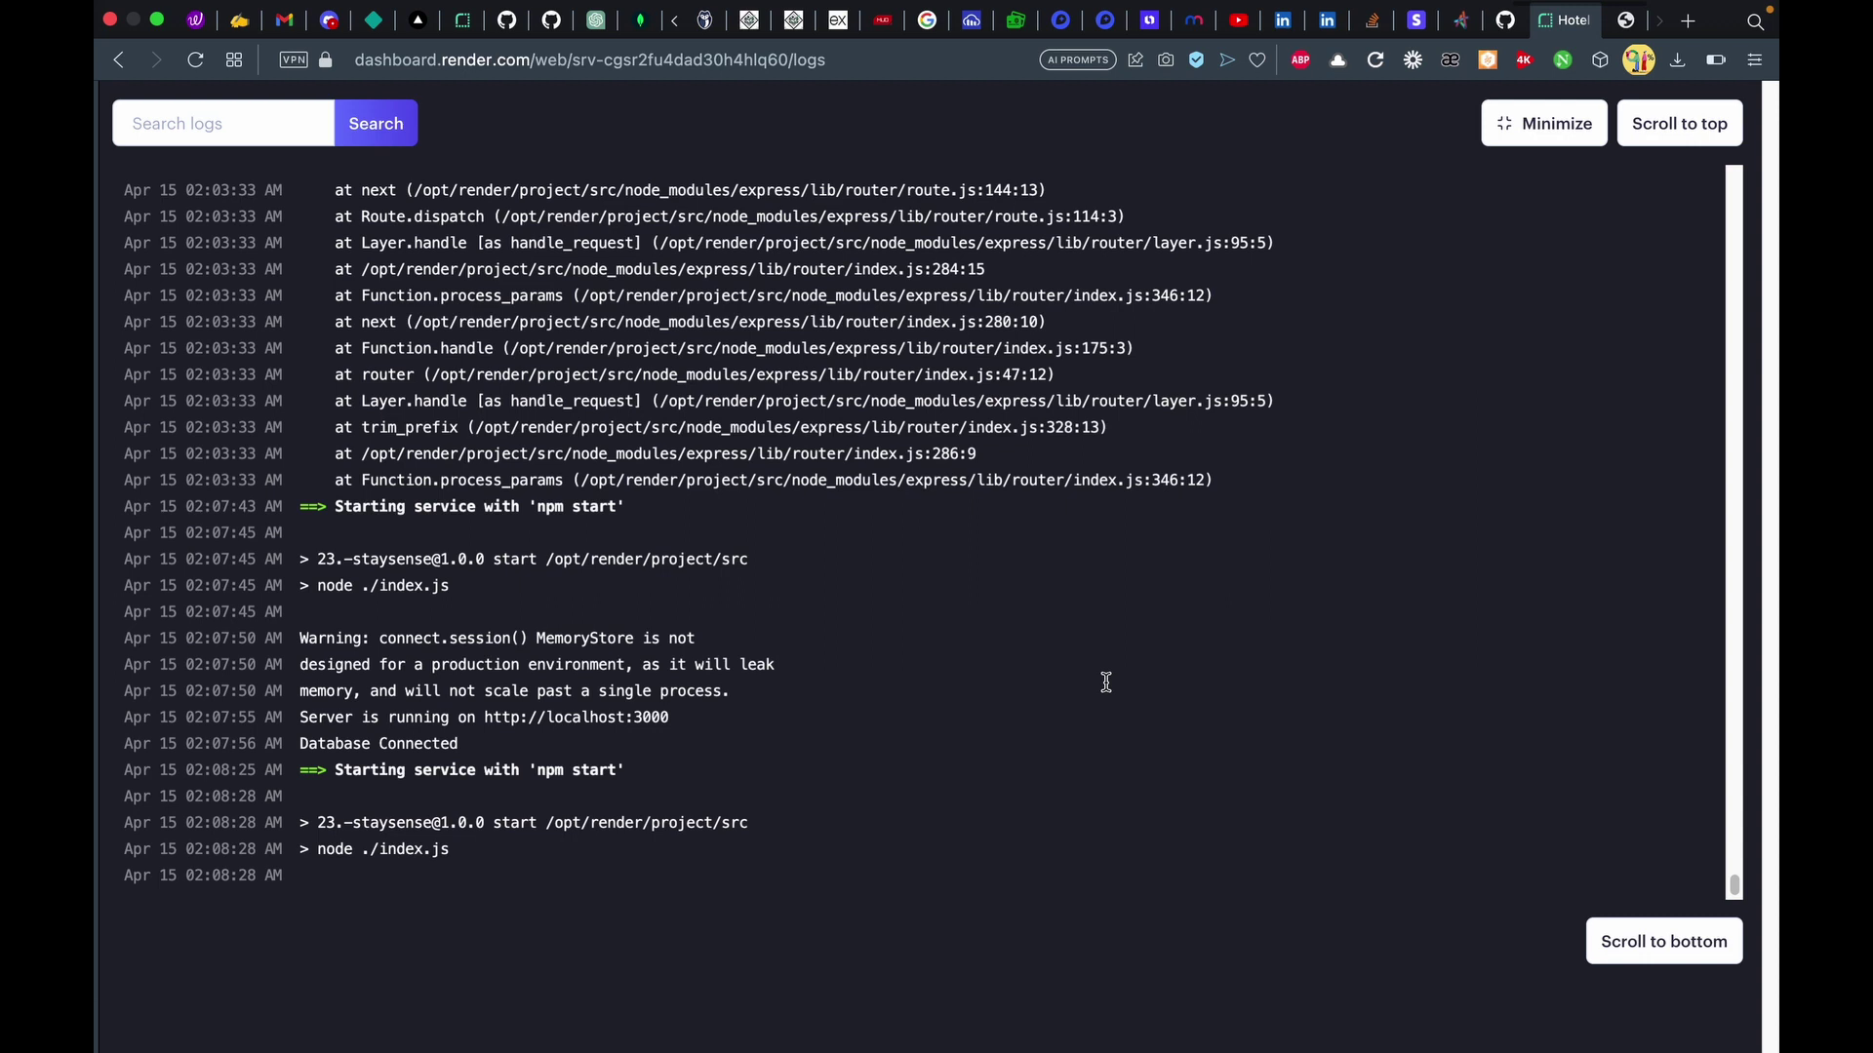
pyautogui.scroll(10, 1103, 677)
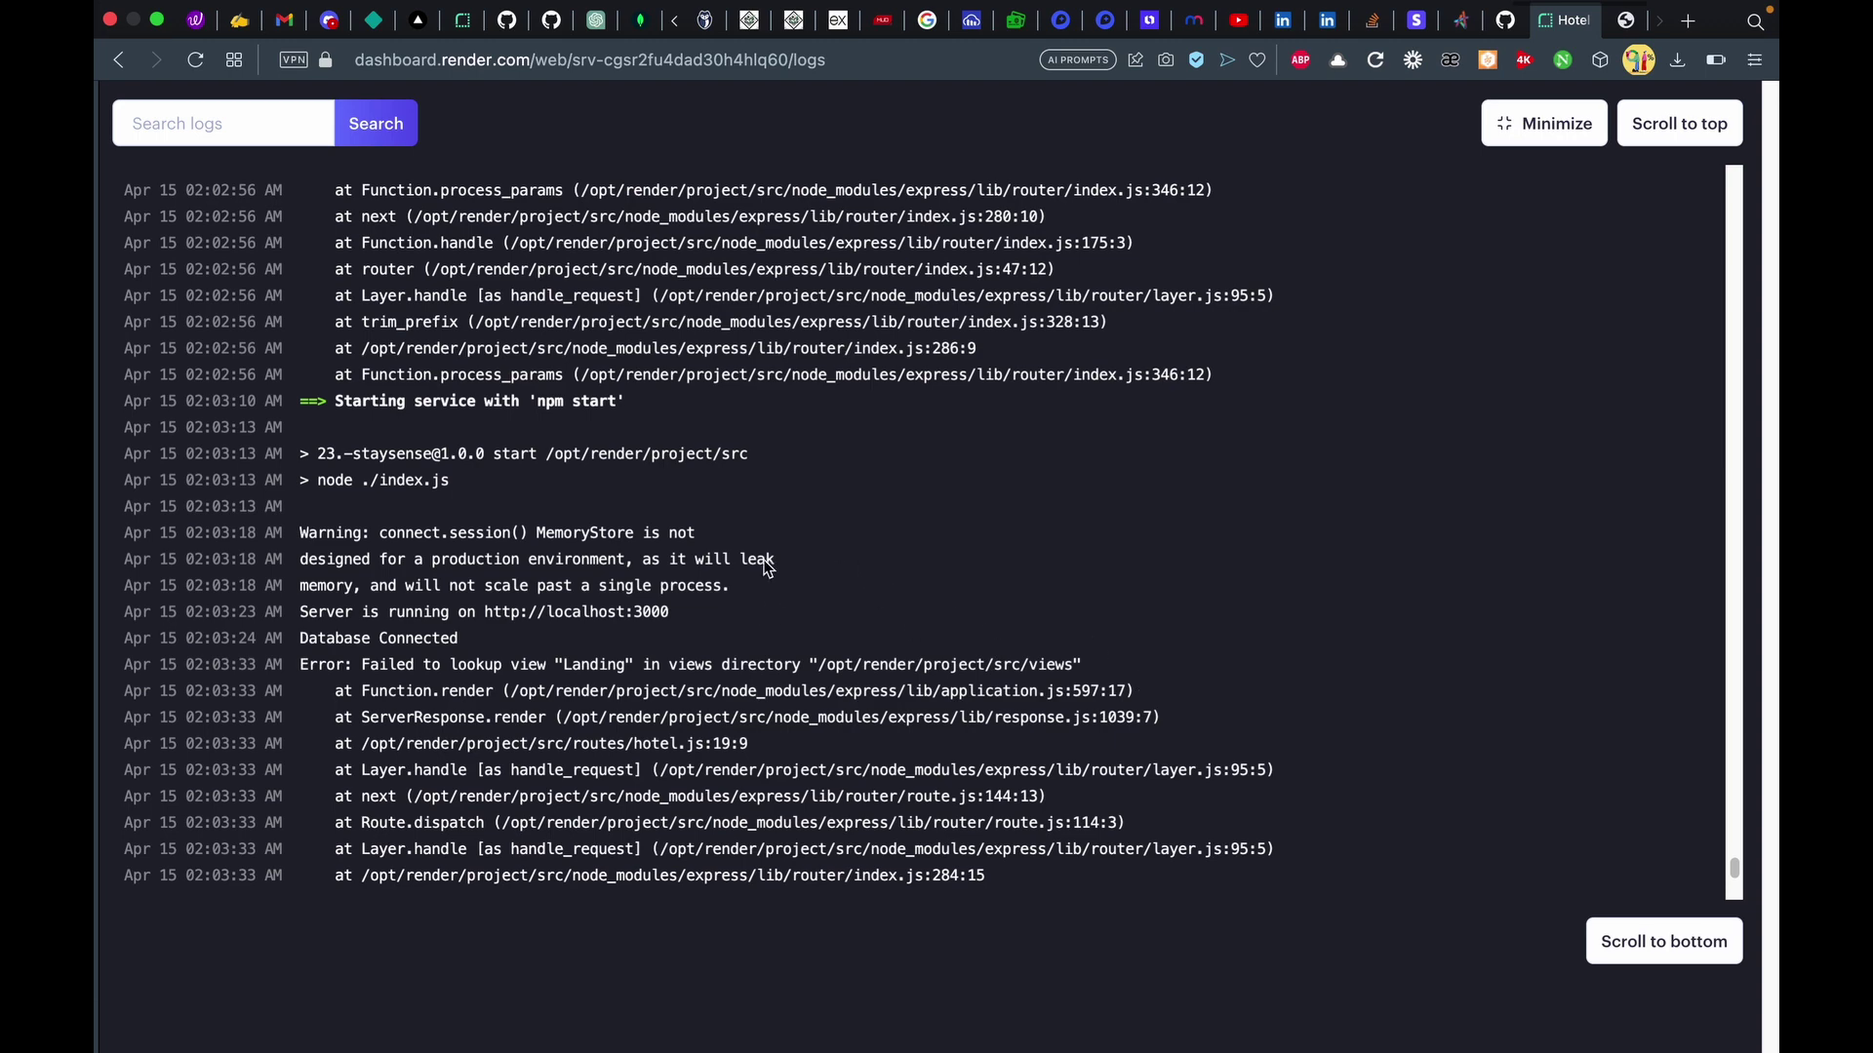
pyautogui.moveTo(1736, 869); pyautogui.dragTo(1714, 778)
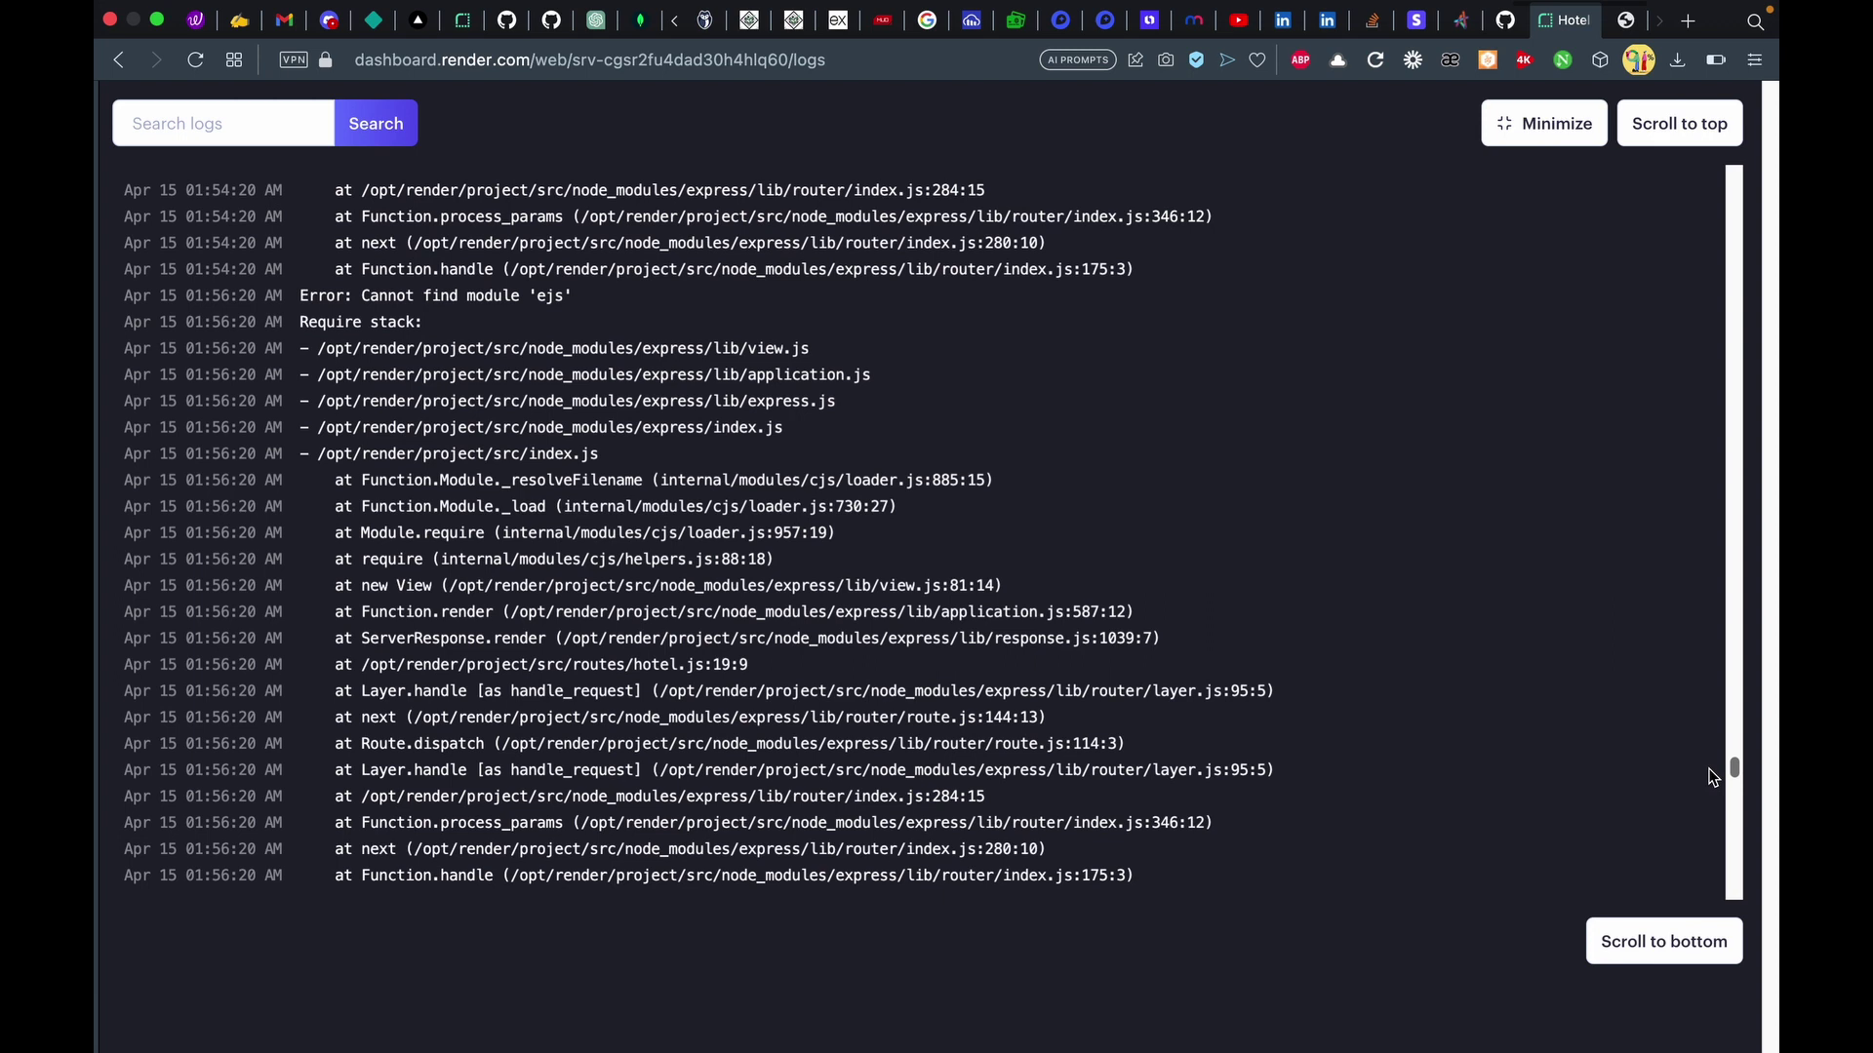
pyautogui.moveTo(610, 304); pyautogui.dragTo(361, 297)
pyautogui.click(606, 307)
# Step: Open package.json in VS Code with the sidebar hidden and the terminal resized
pyautogui.hotkey('ctrl', 'Right')
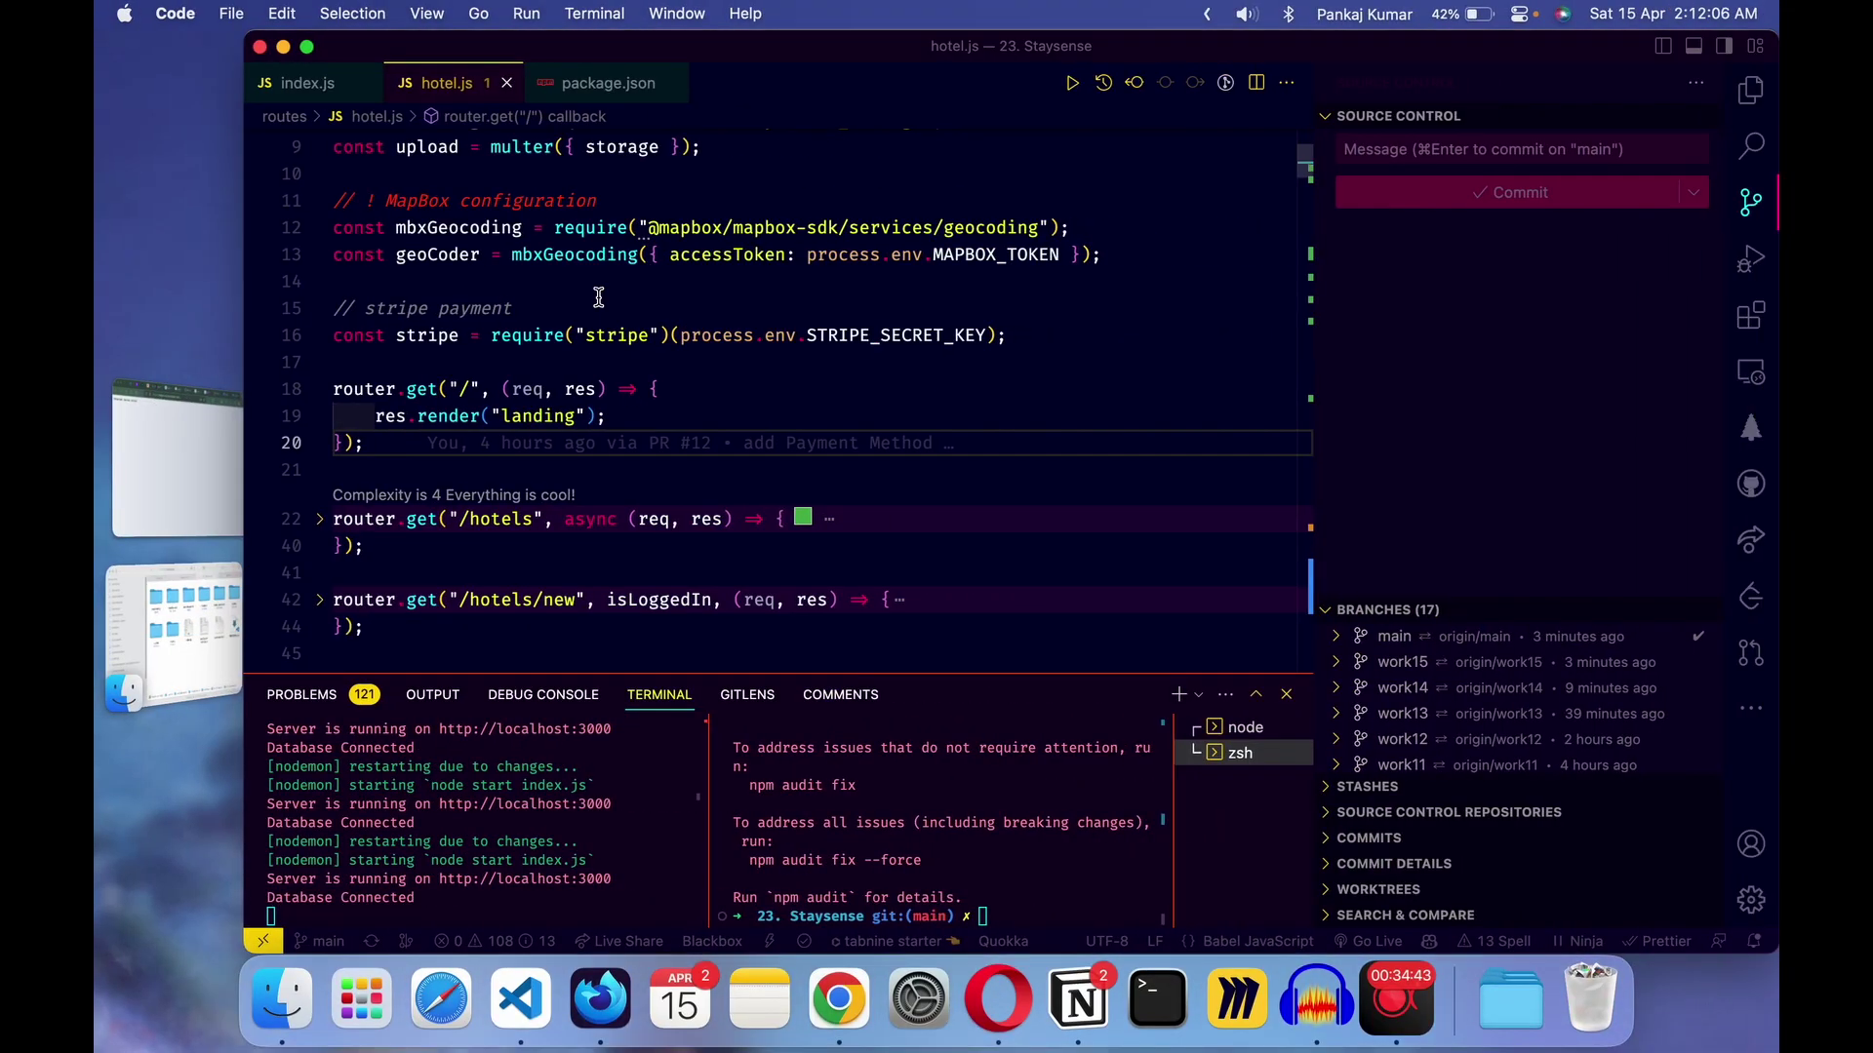
pyautogui.click(621, 88)
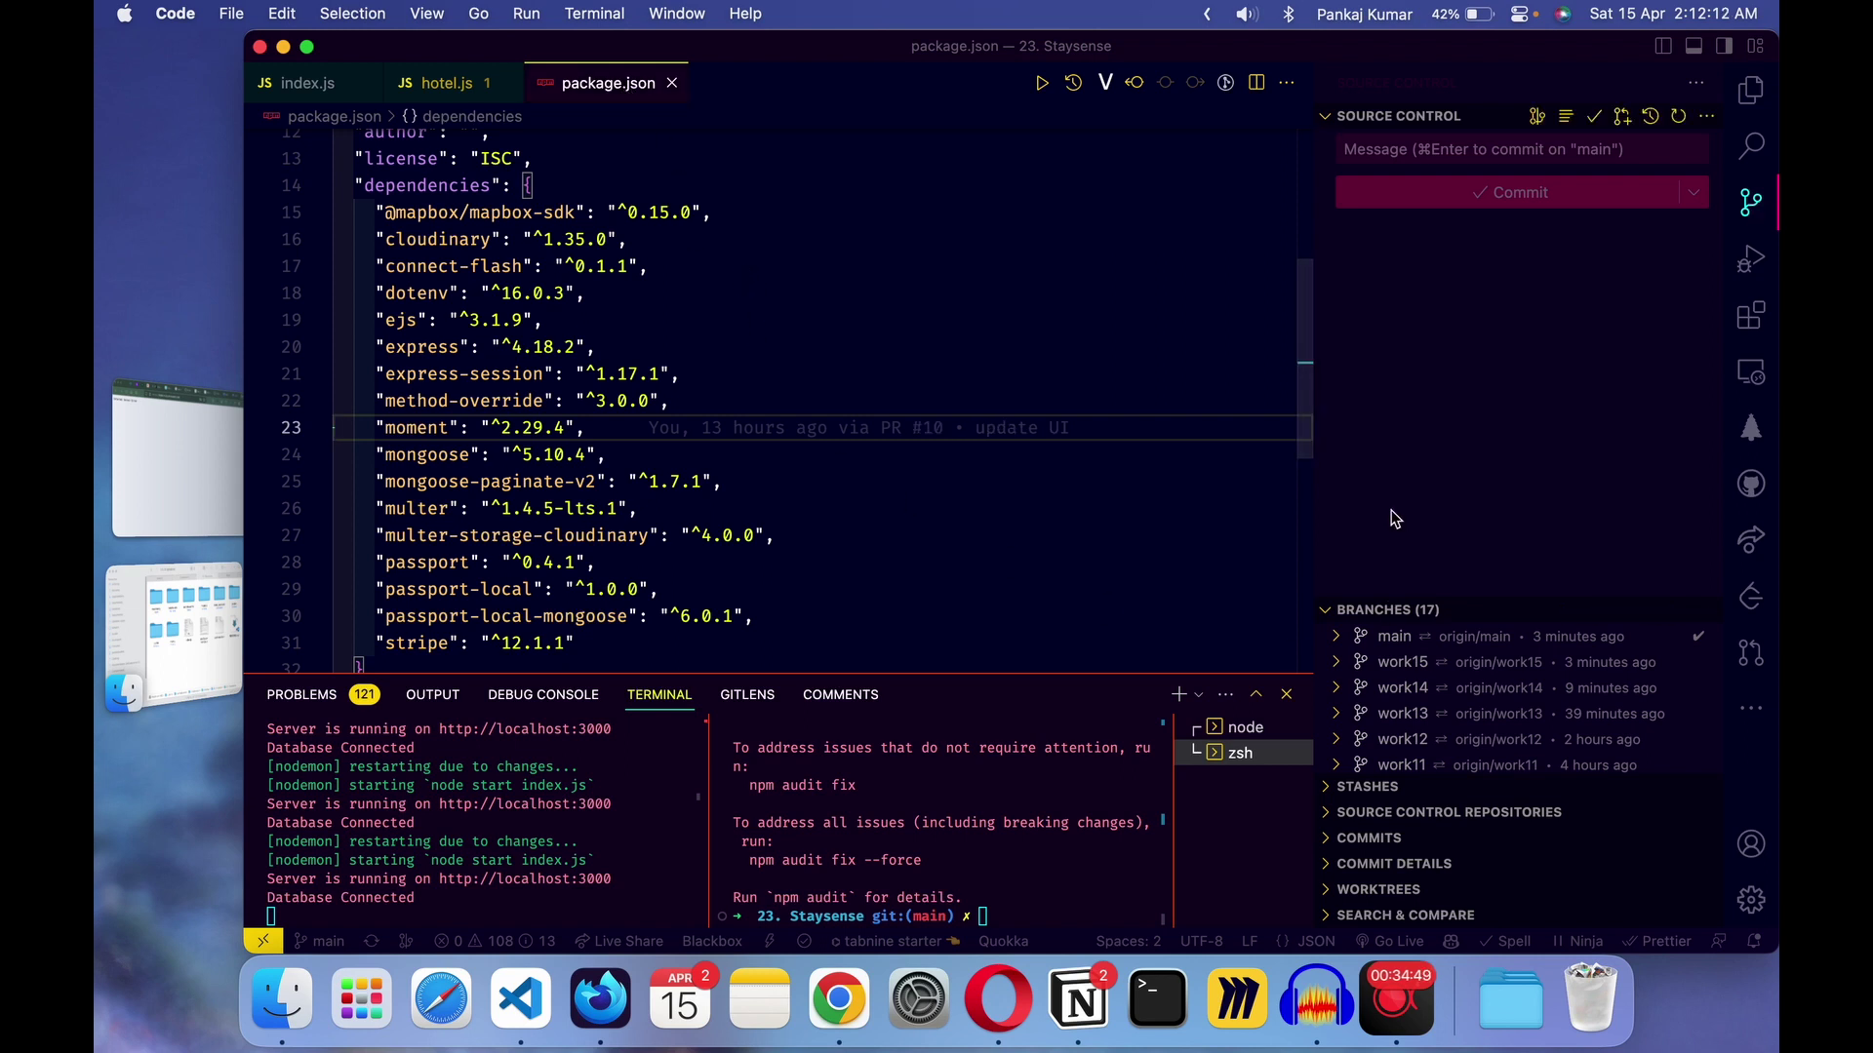
pyautogui.press('super+b')
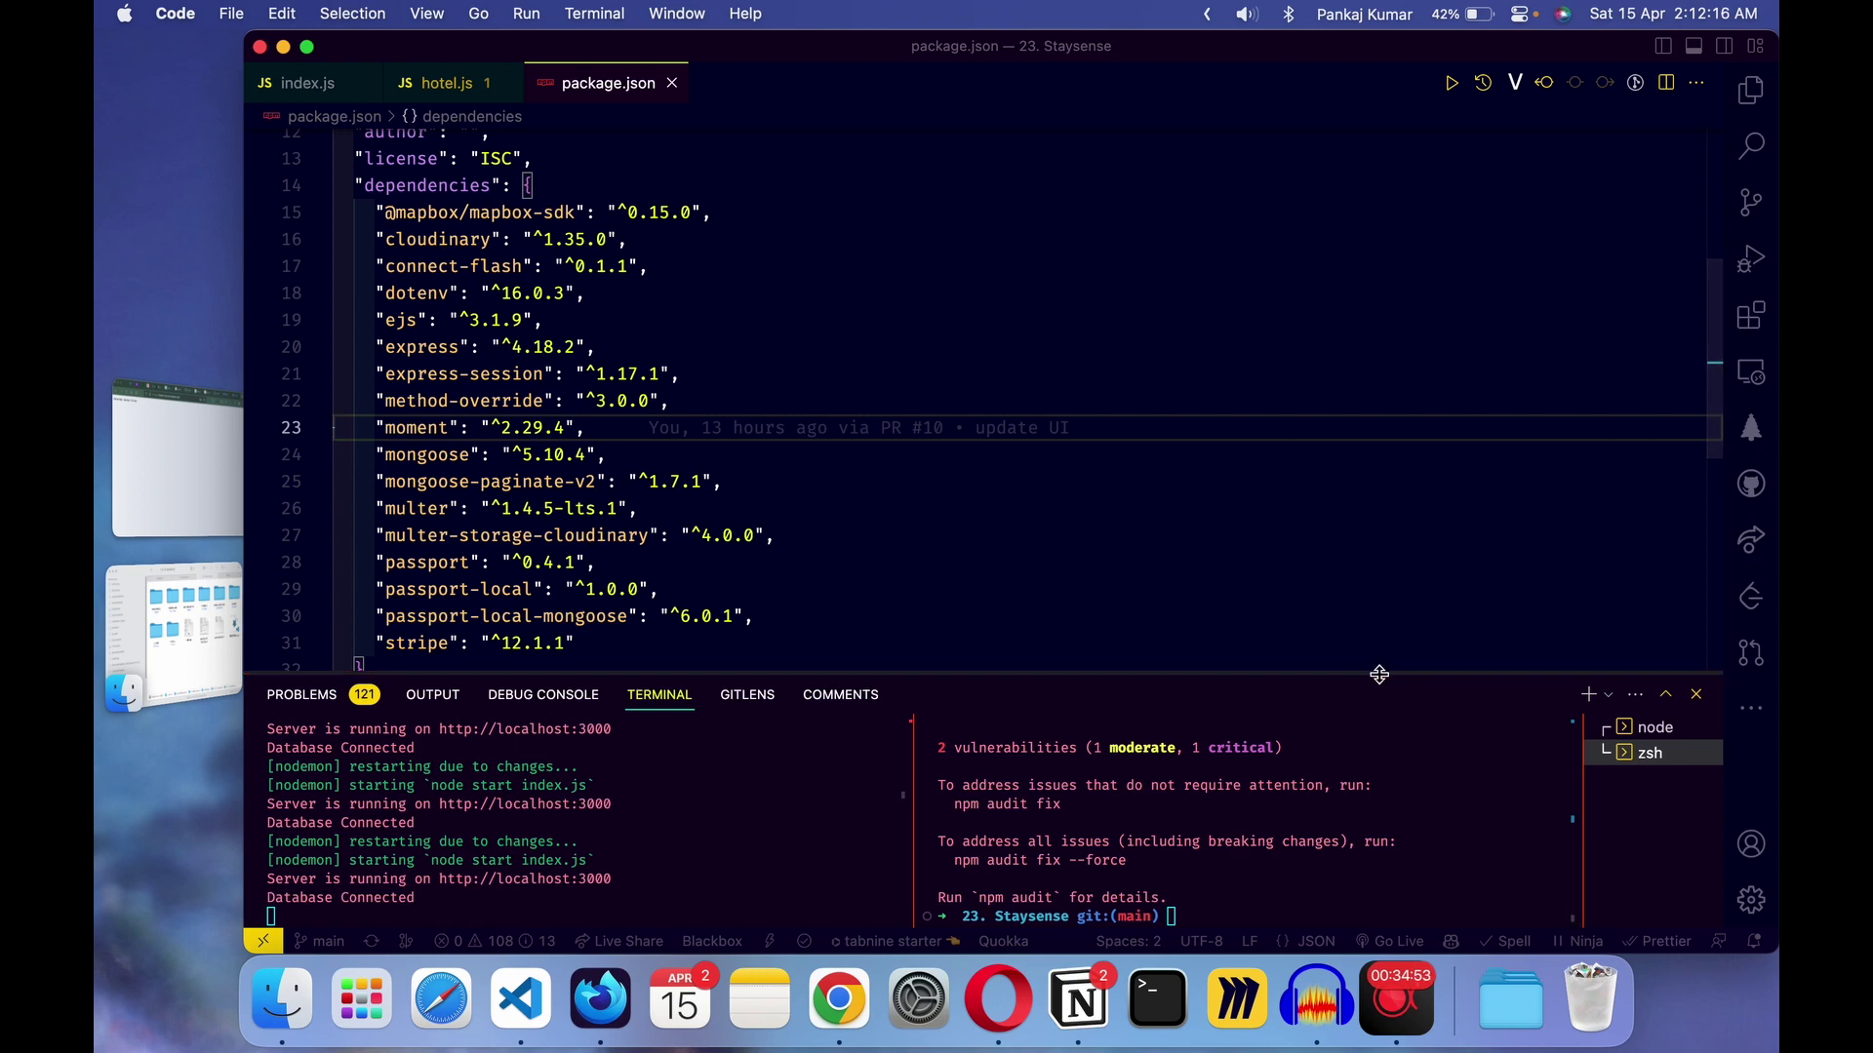
pyautogui.moveTo(1378, 674); pyautogui.dragTo(1336, 427)
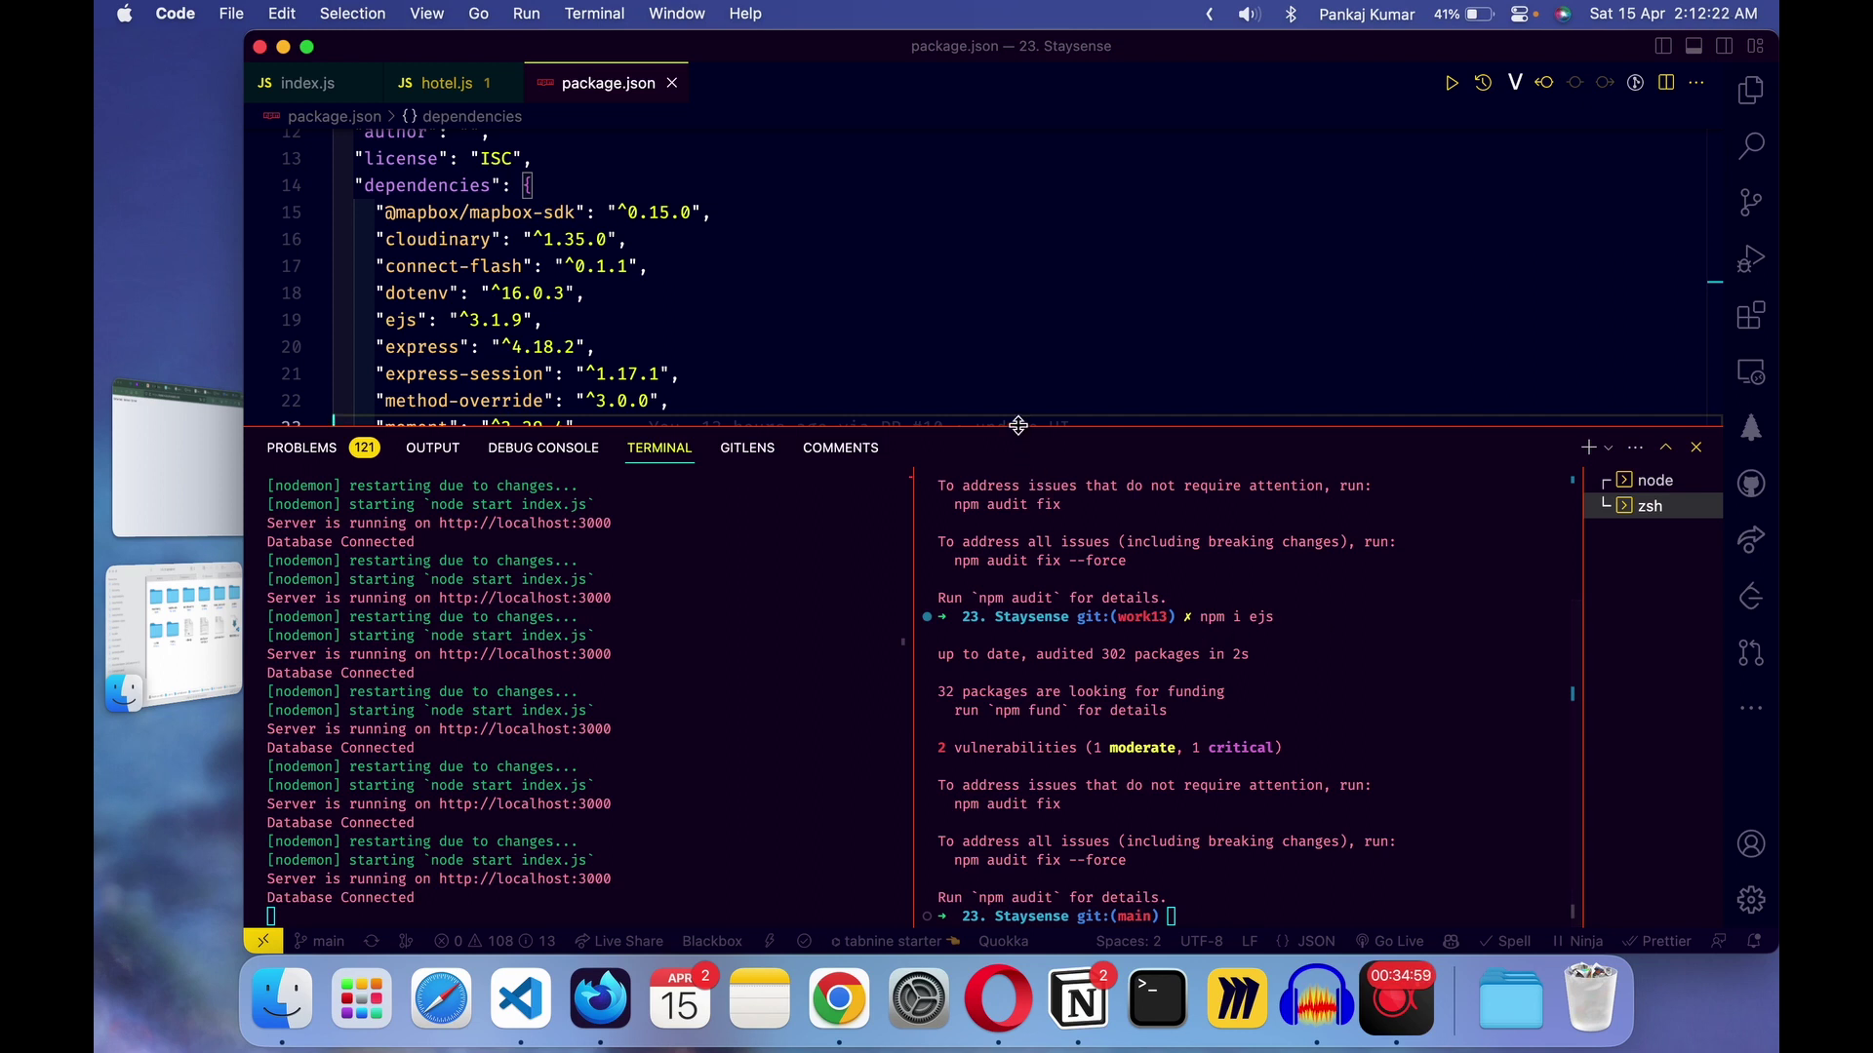
pyautogui.moveTo(1018, 425); pyautogui.dragTo(1023, 718)
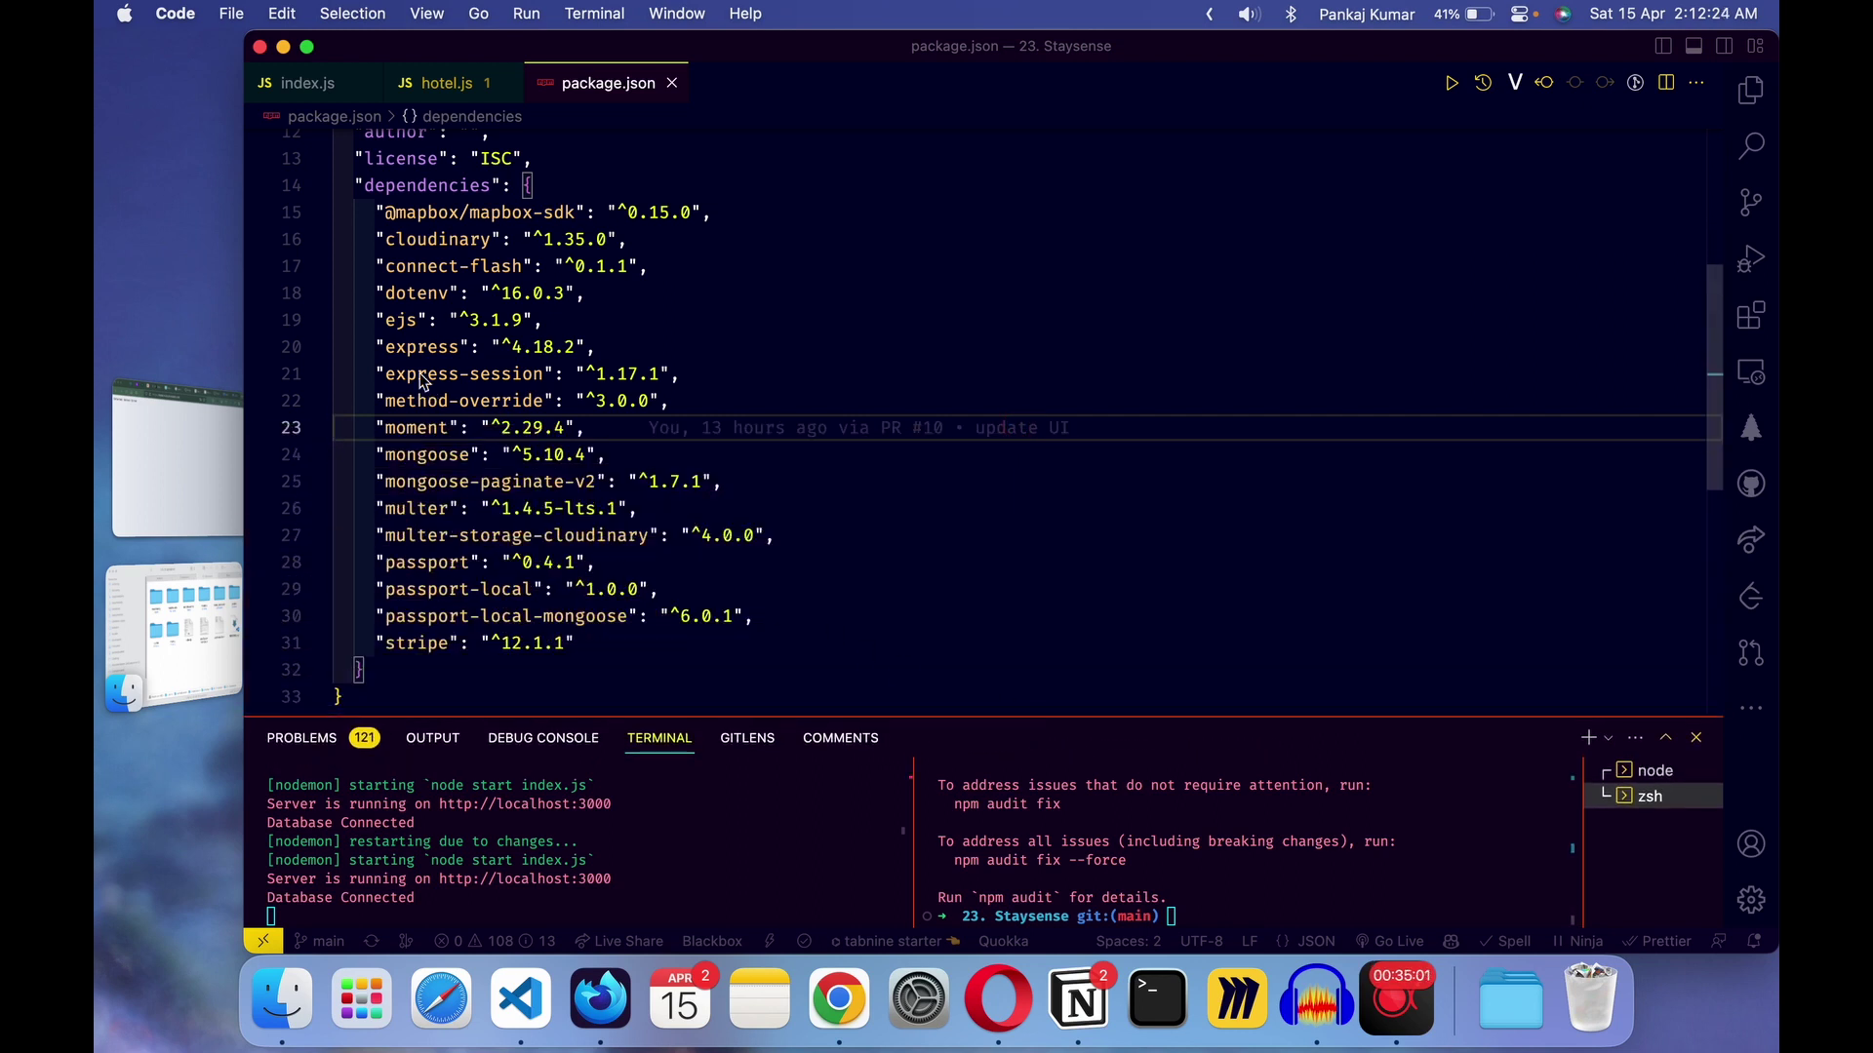
# Step: Check the commit history of the ejs ^3.1.9 dependency line, then return to Render
pyautogui.click(408, 325)
pyautogui.click(417, 347)
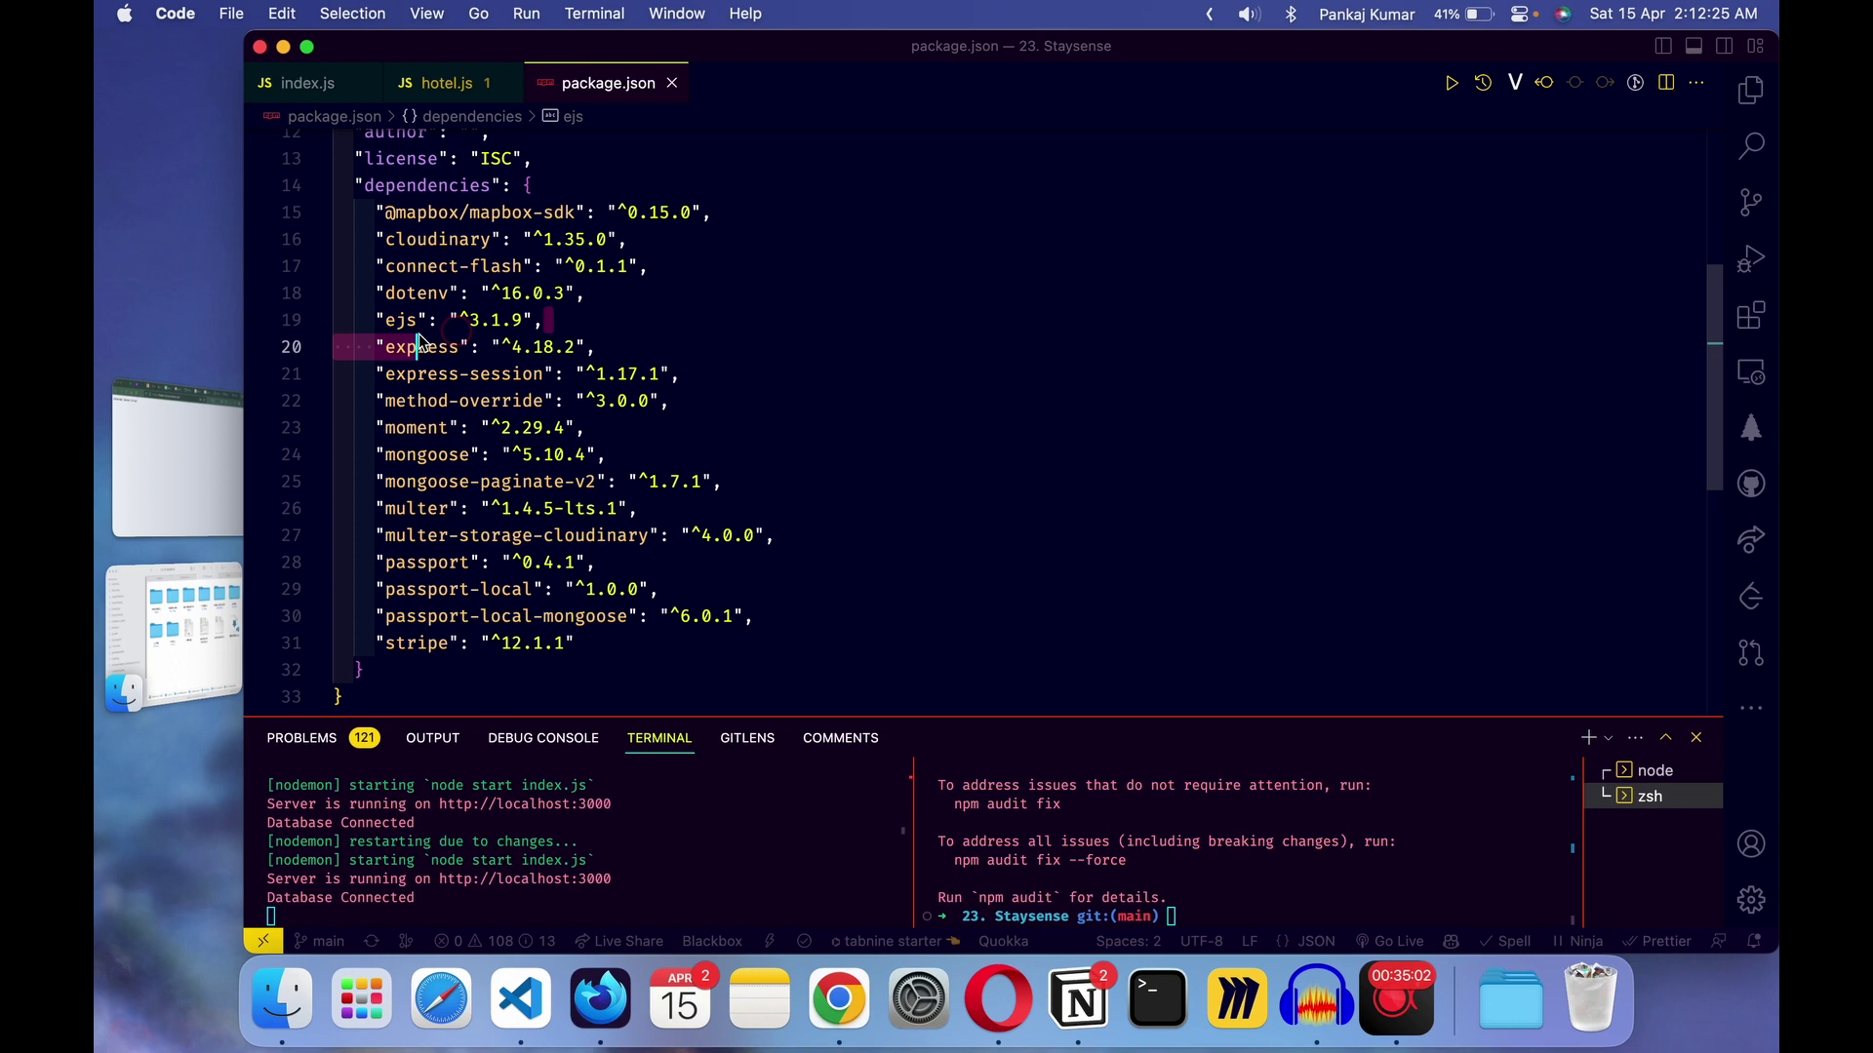
pyautogui.click(666, 321)
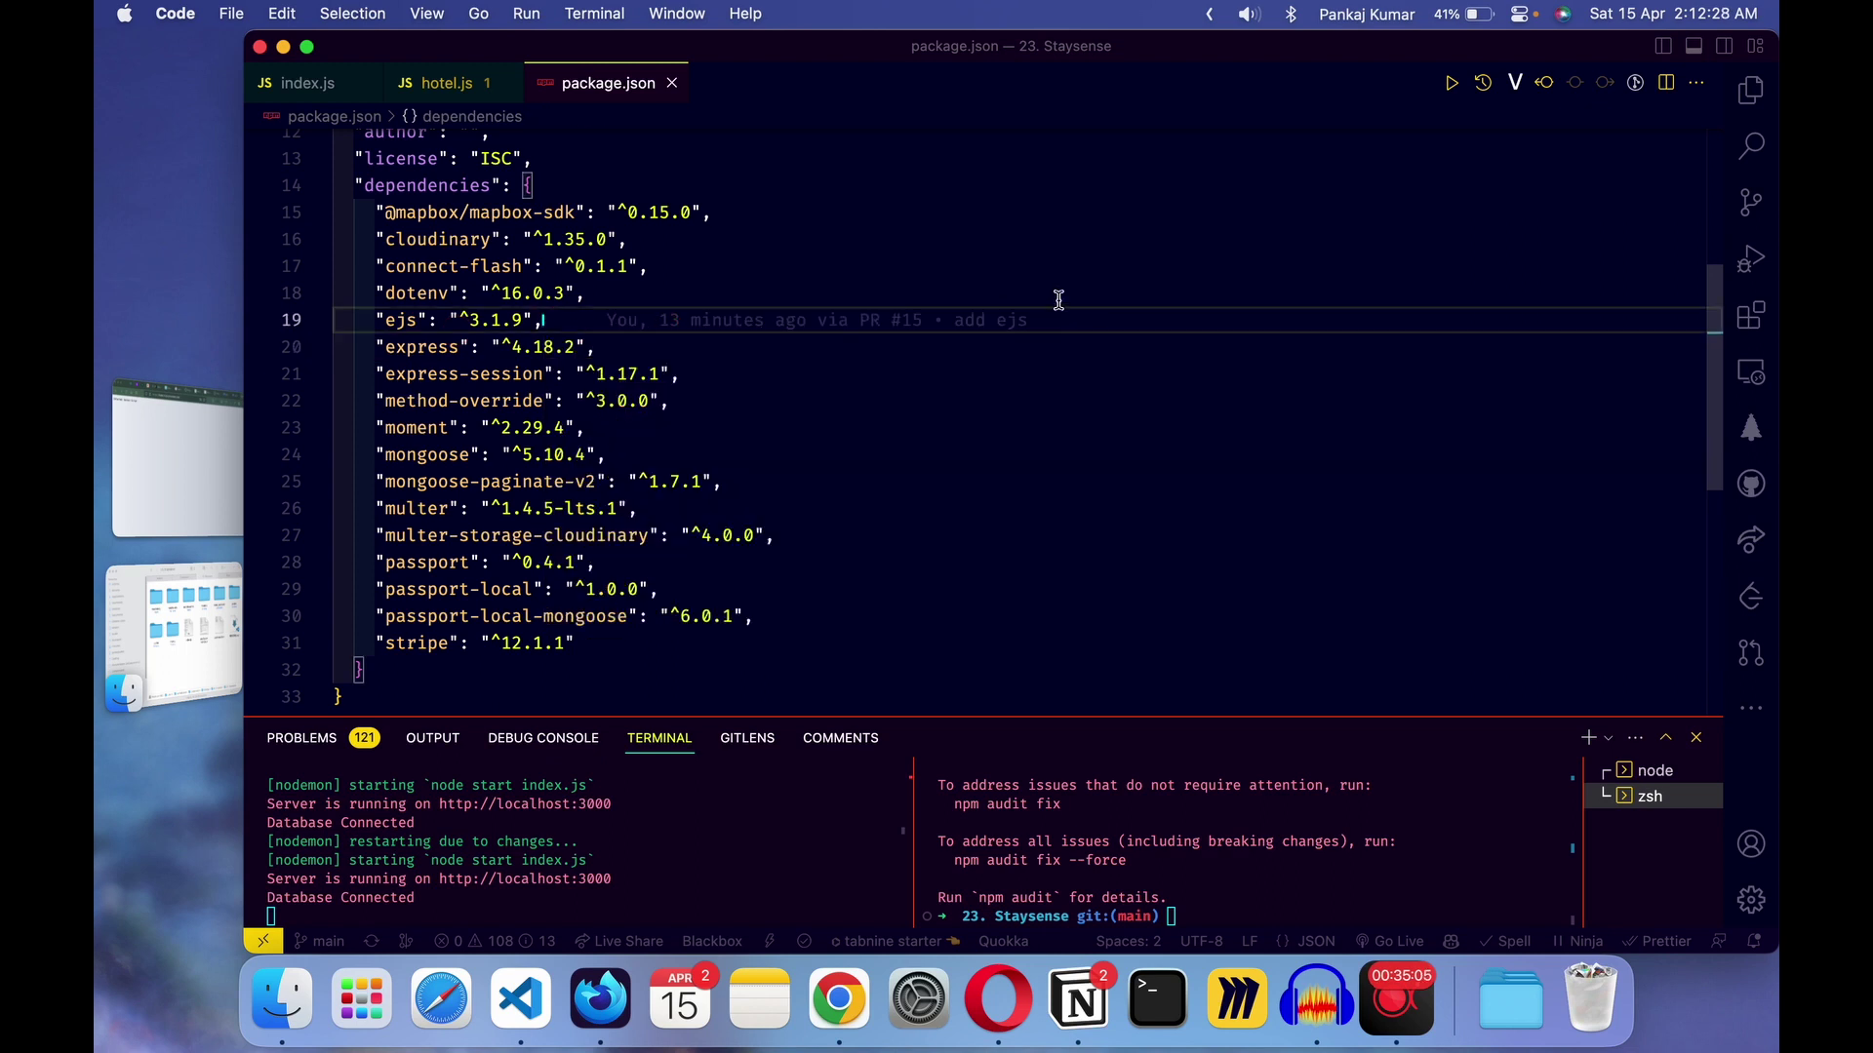
pyautogui.moveTo(540, 326)
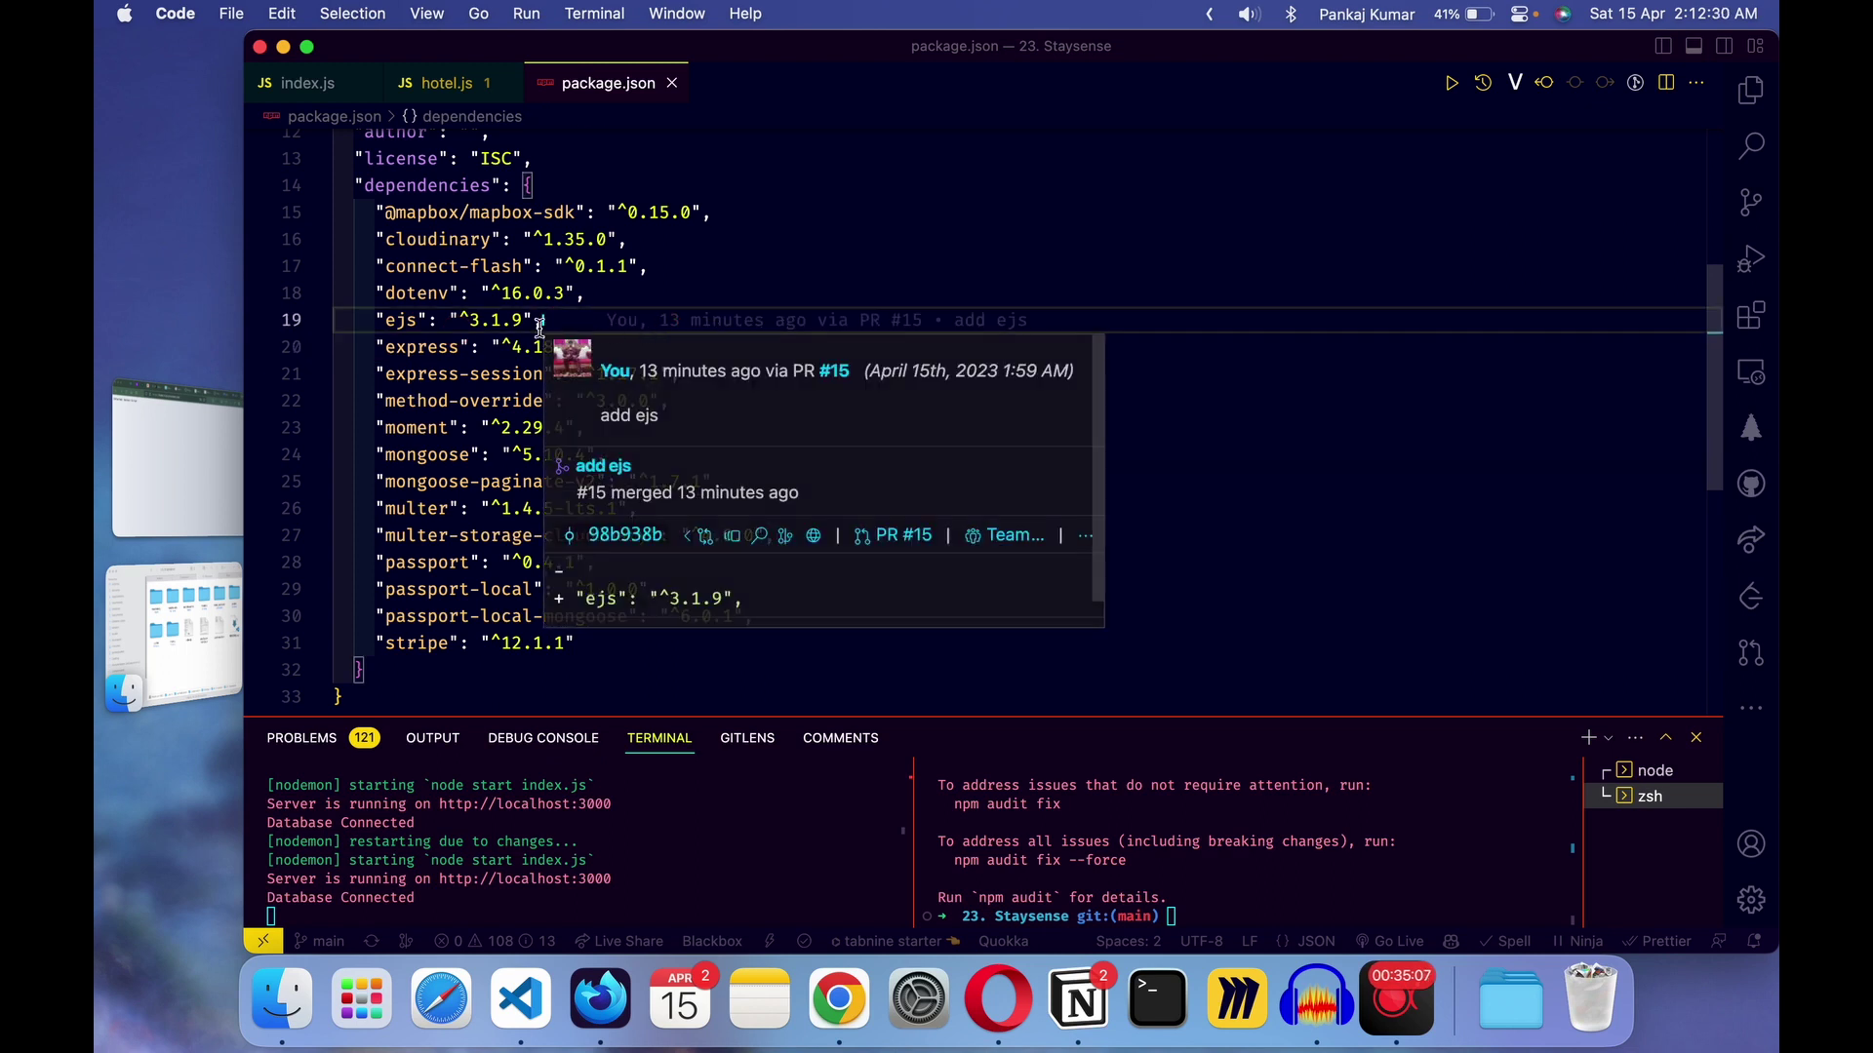
pyautogui.click(573, 322)
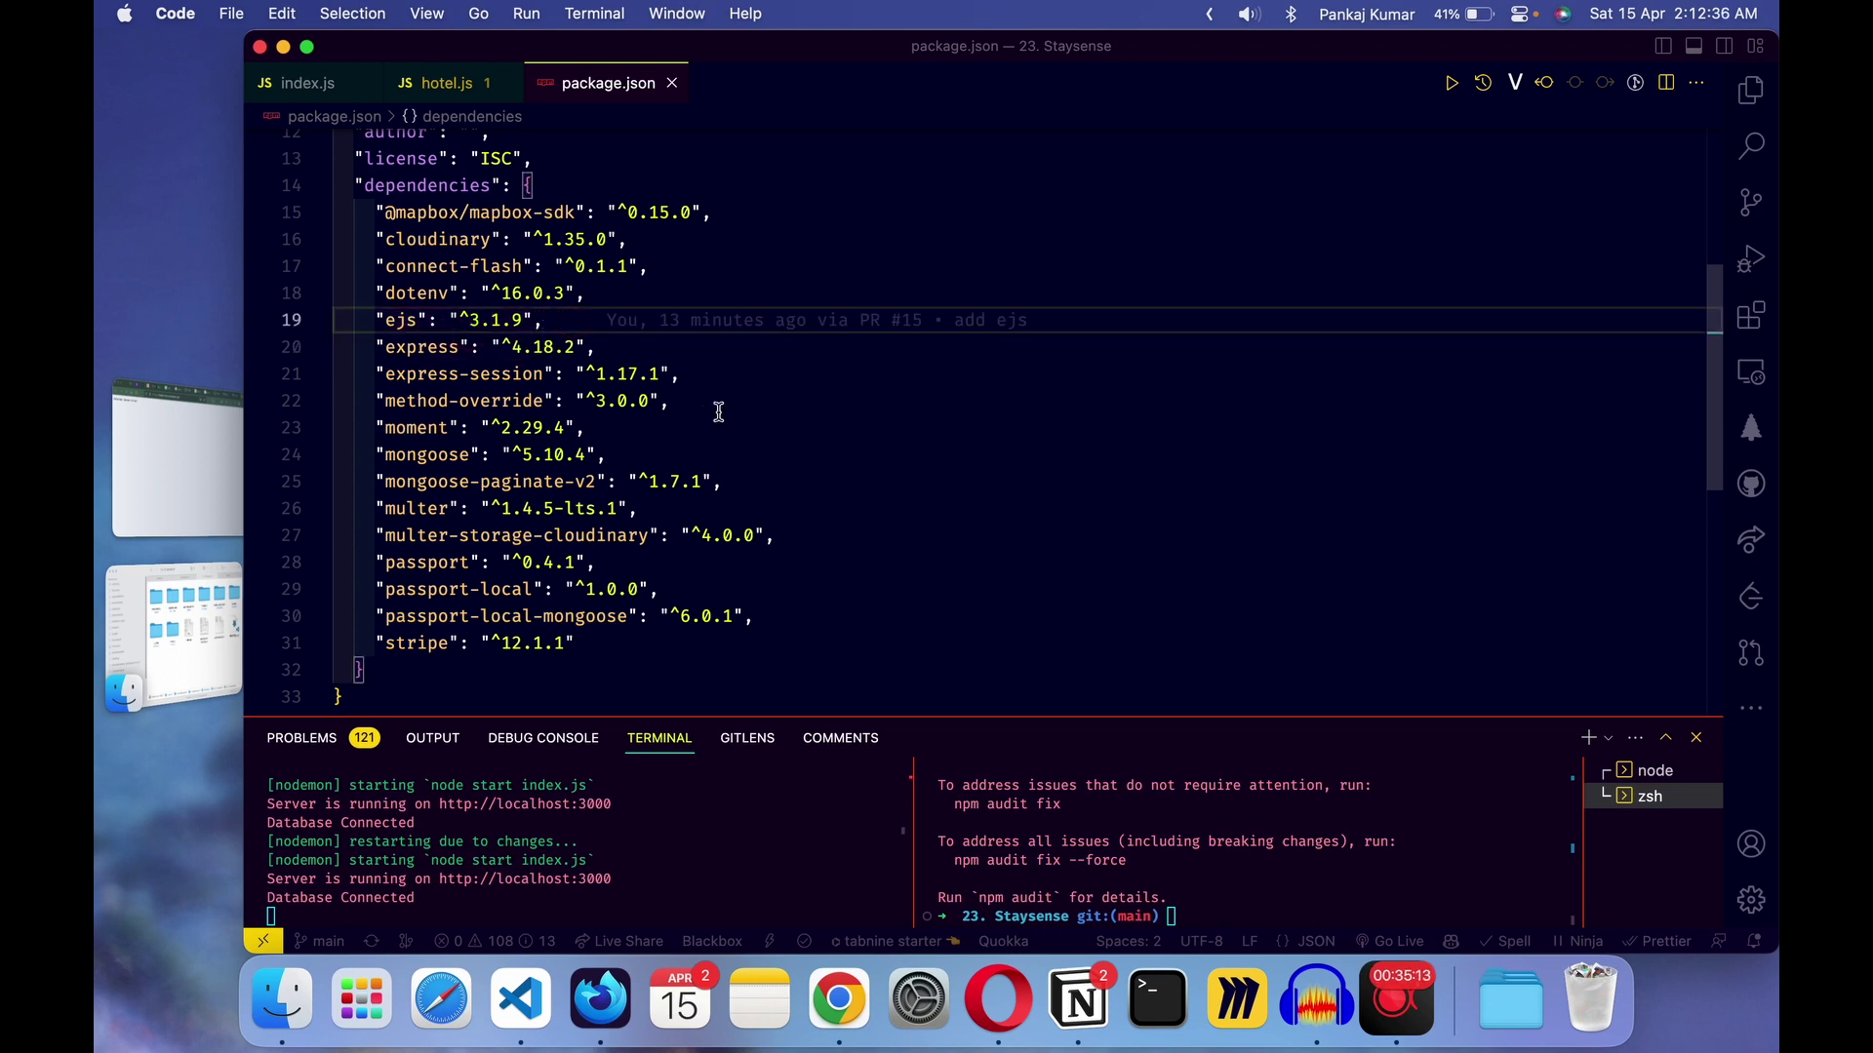
pyautogui.hotkey('ctrl', 'Left')
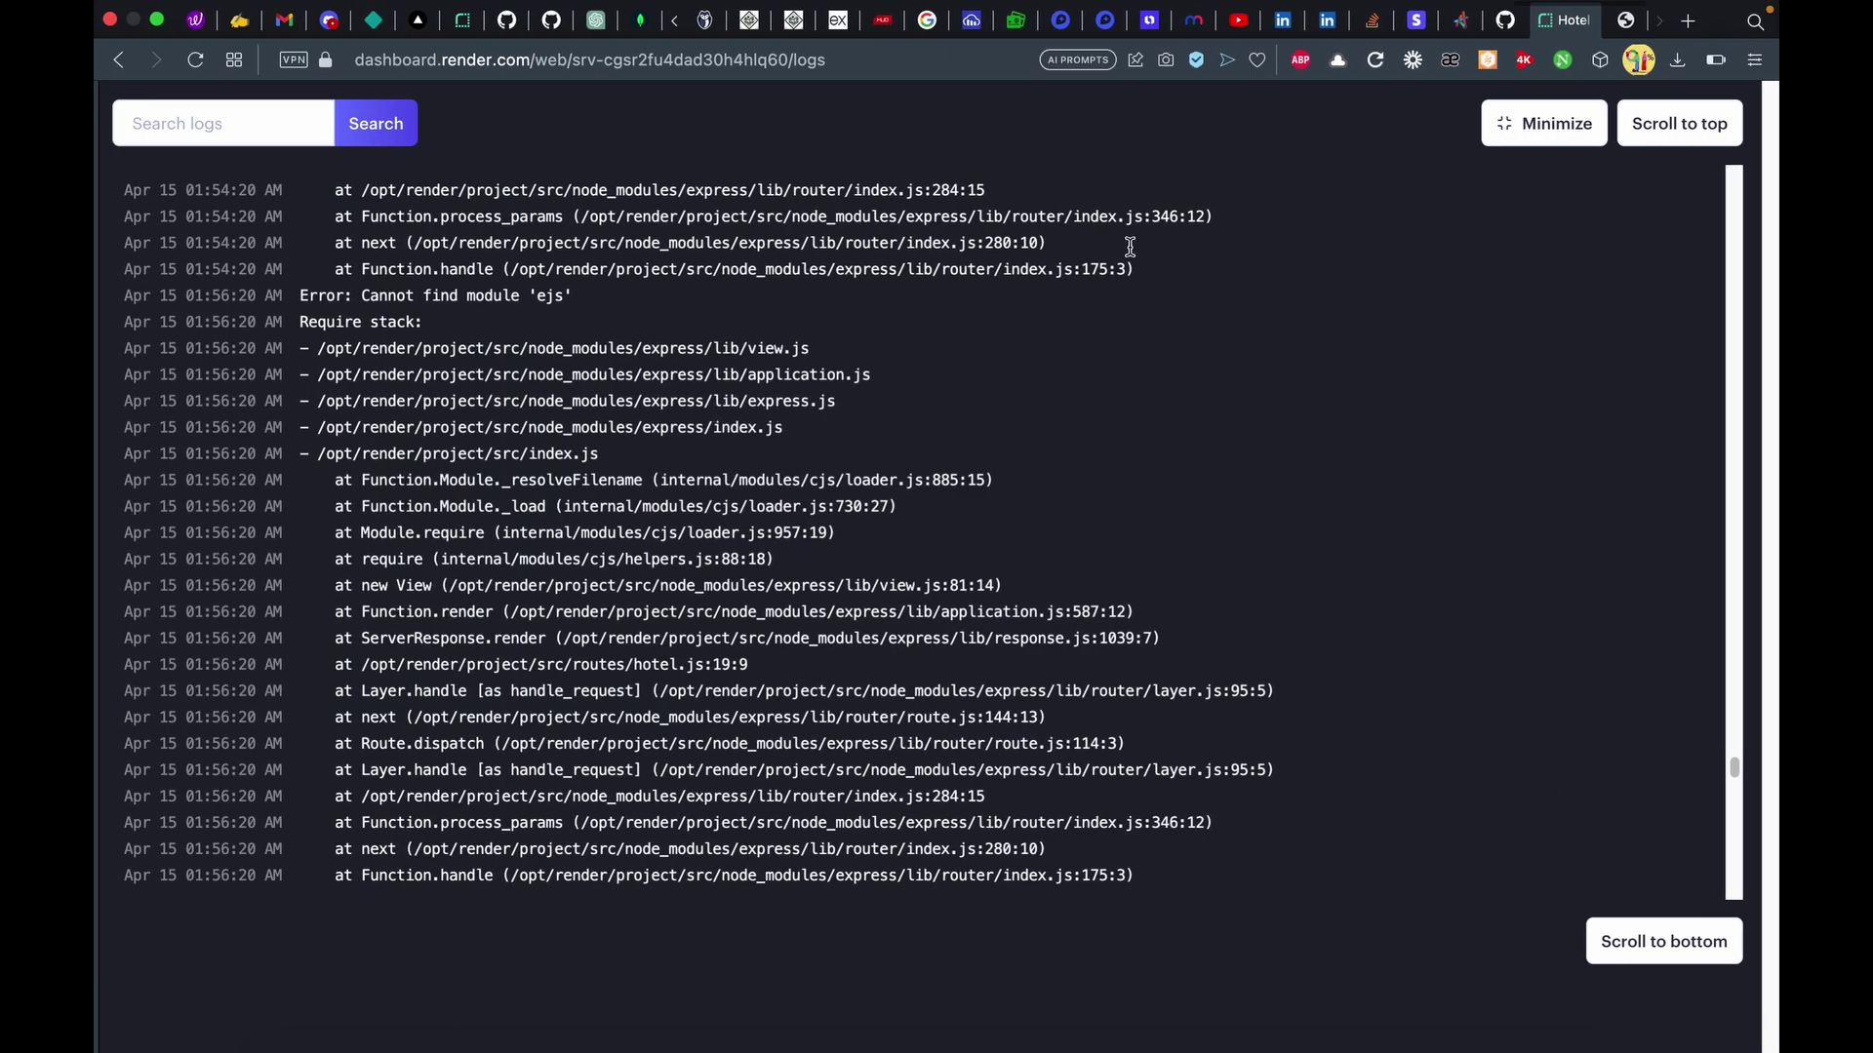
# Step: View the live site's Internal Server Error, then reload and maximize the Render logs
pyautogui.click(1624, 21)
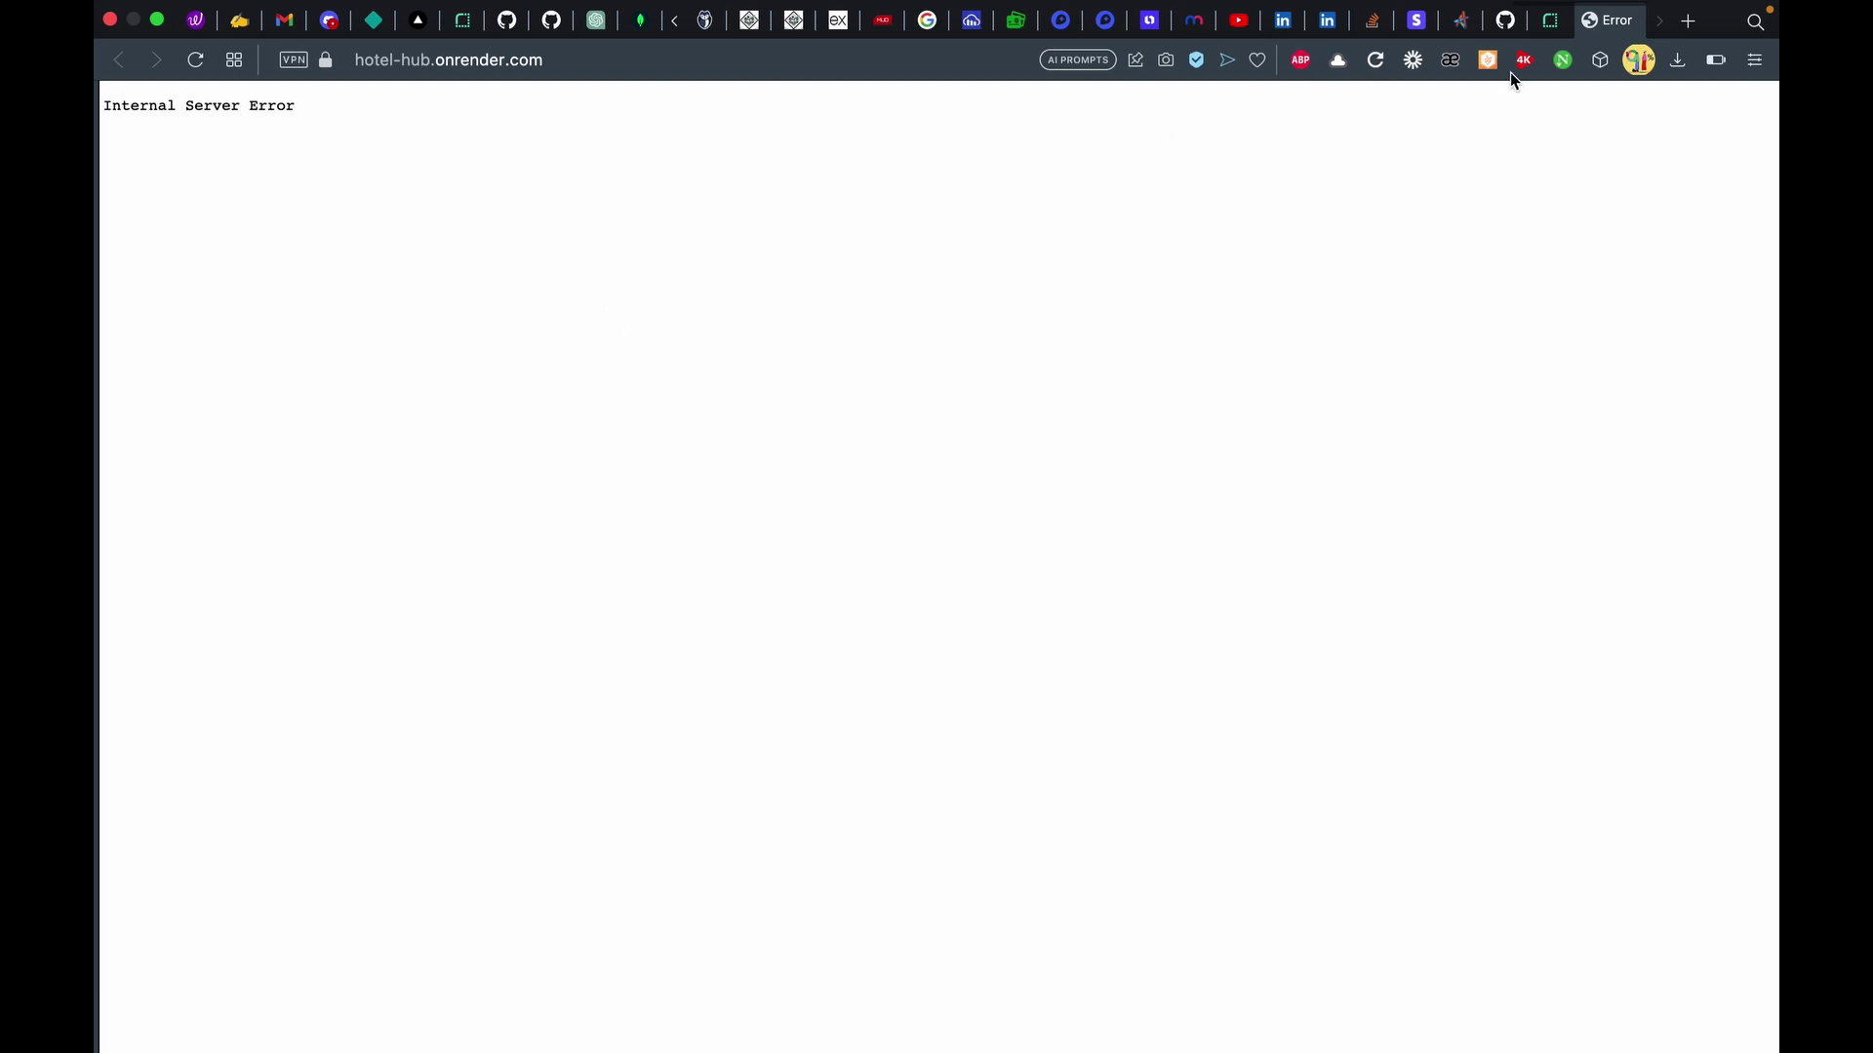
pyautogui.click(1551, 20)
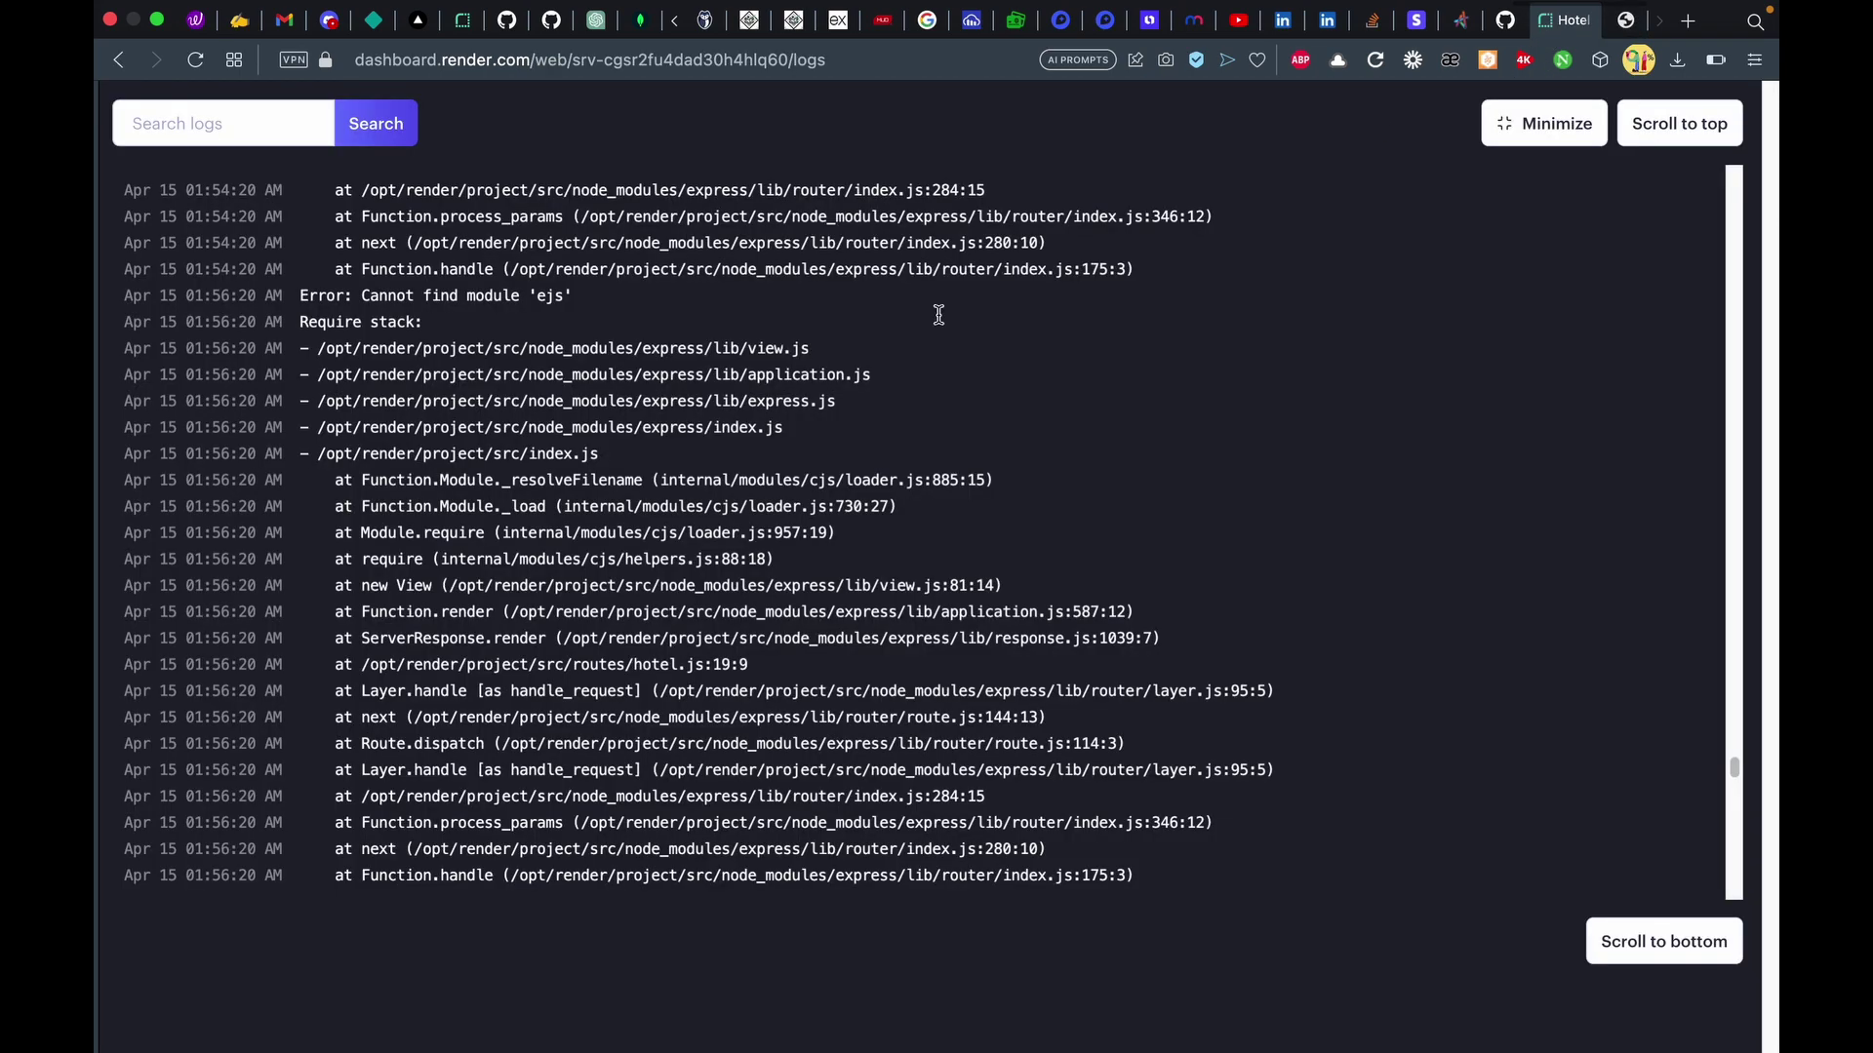
pyautogui.click(1539, 141)
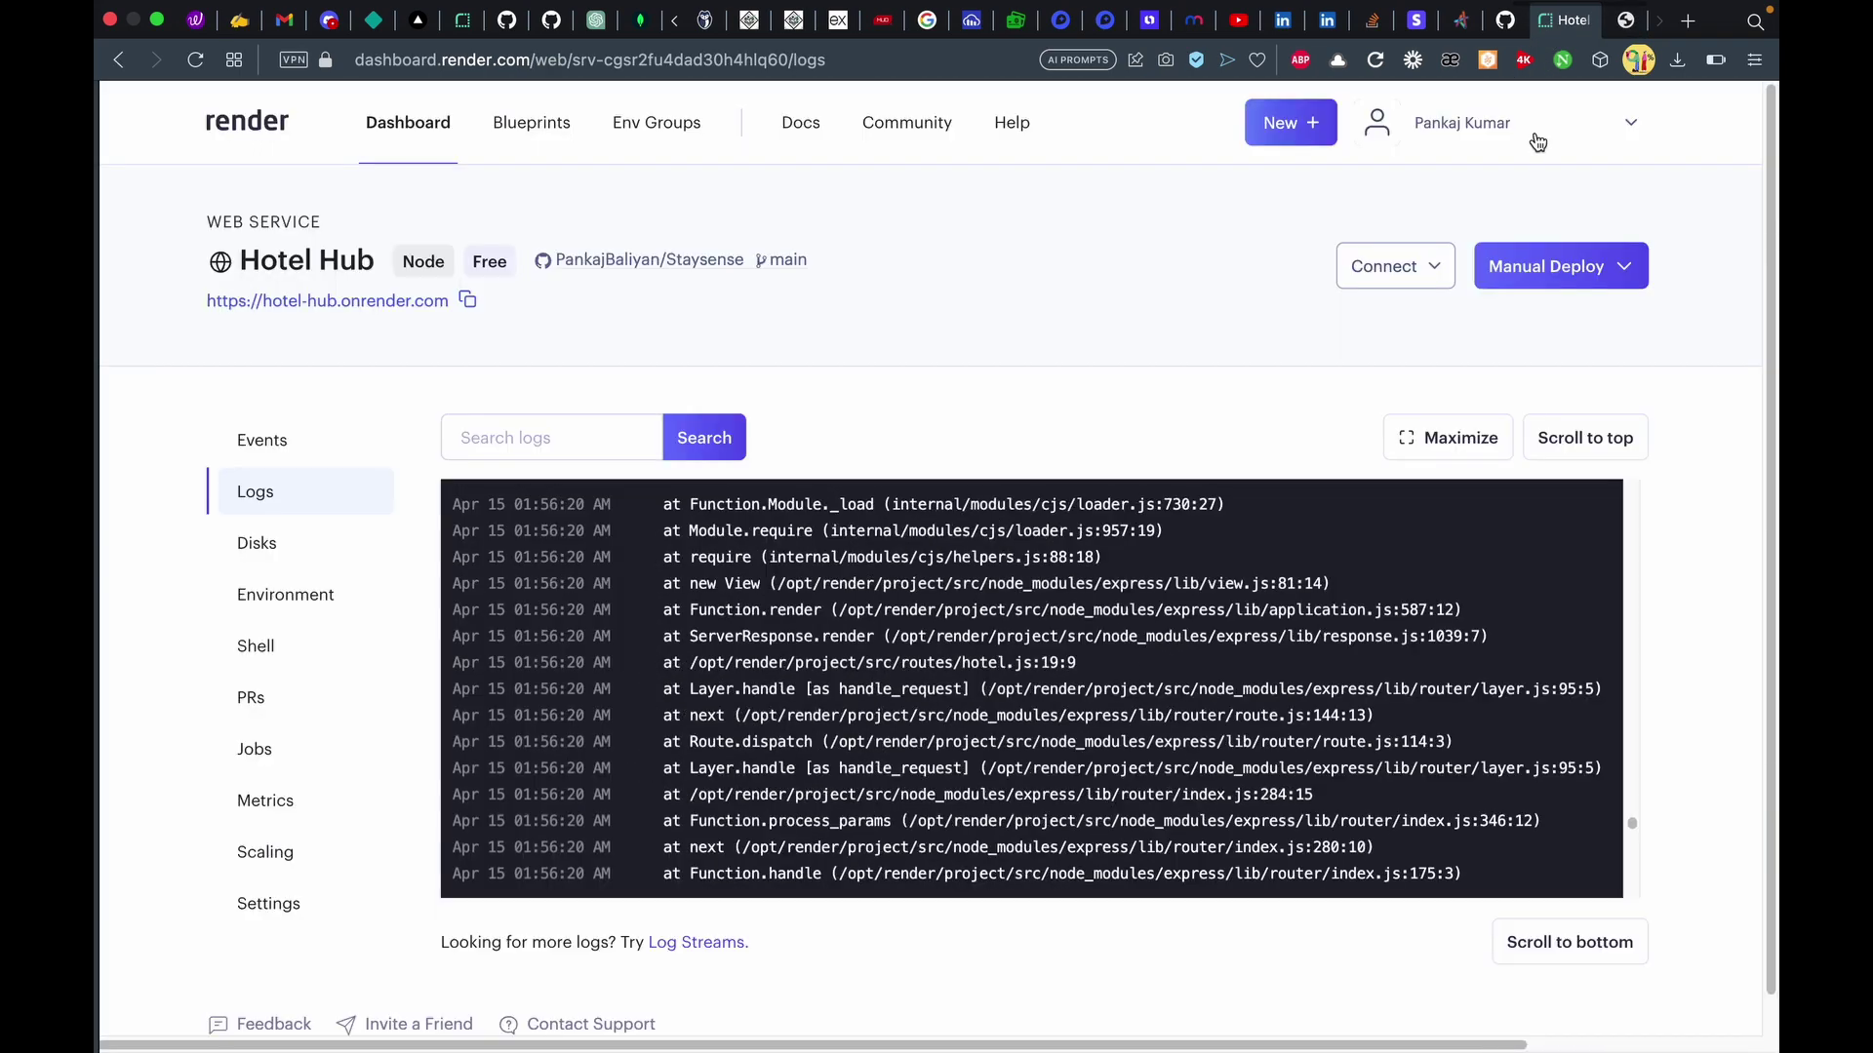
pyautogui.click(255, 502)
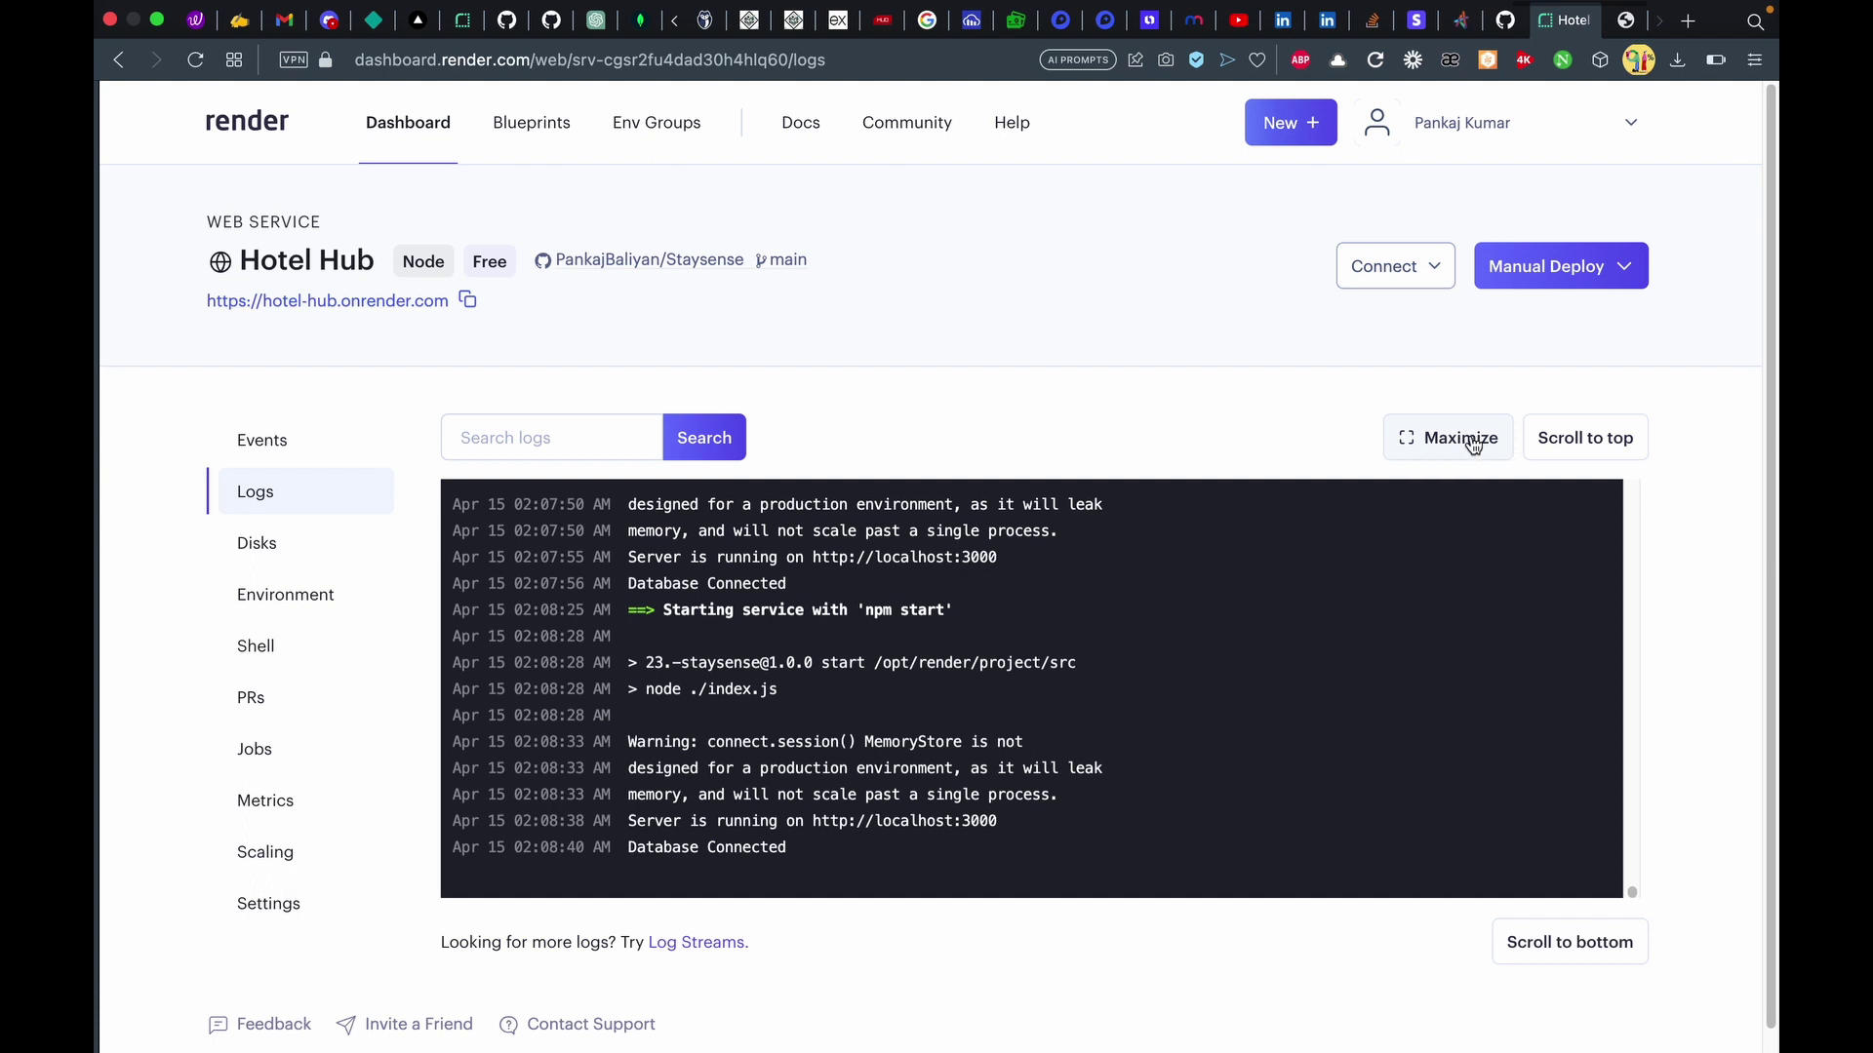
pyautogui.click(1469, 436)
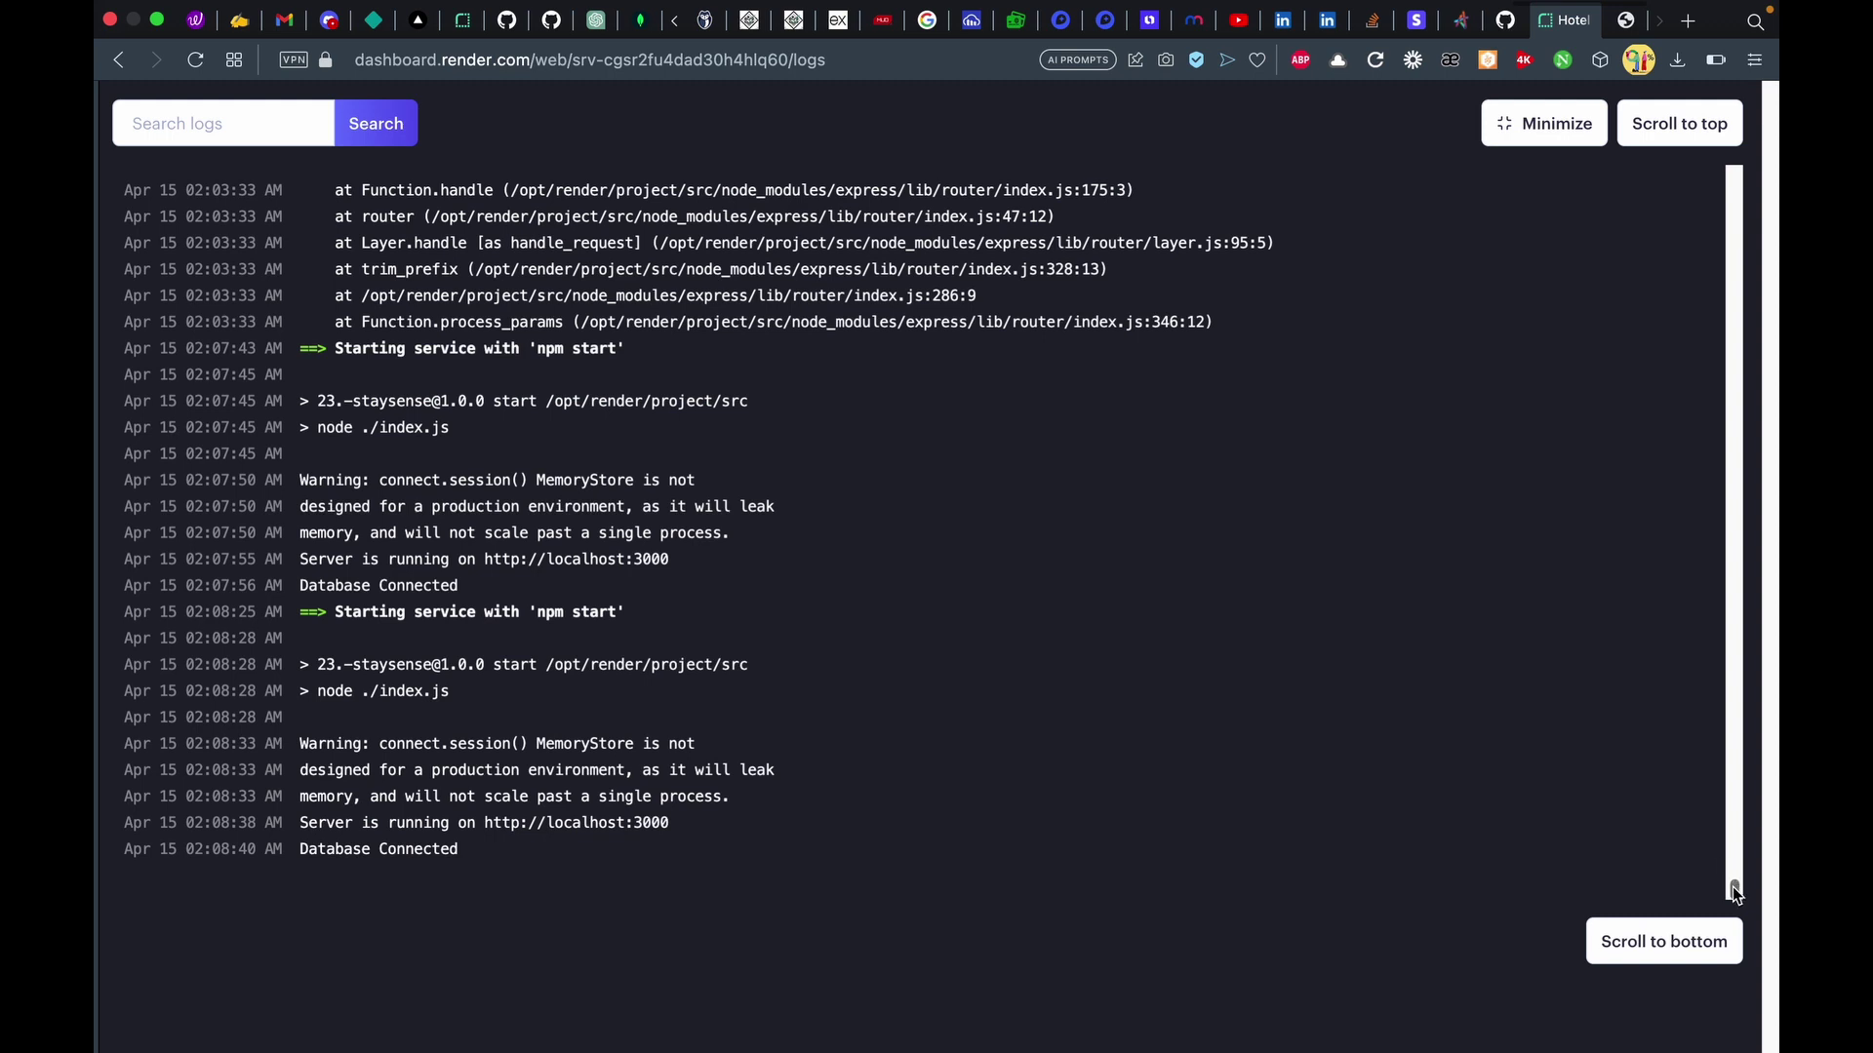
pyautogui.moveTo(1732, 887)
pyautogui.mouseDown()
pyautogui.moveTo(1716, 803)
pyautogui.moveTo(1713, 875)
pyautogui.mouseUp()
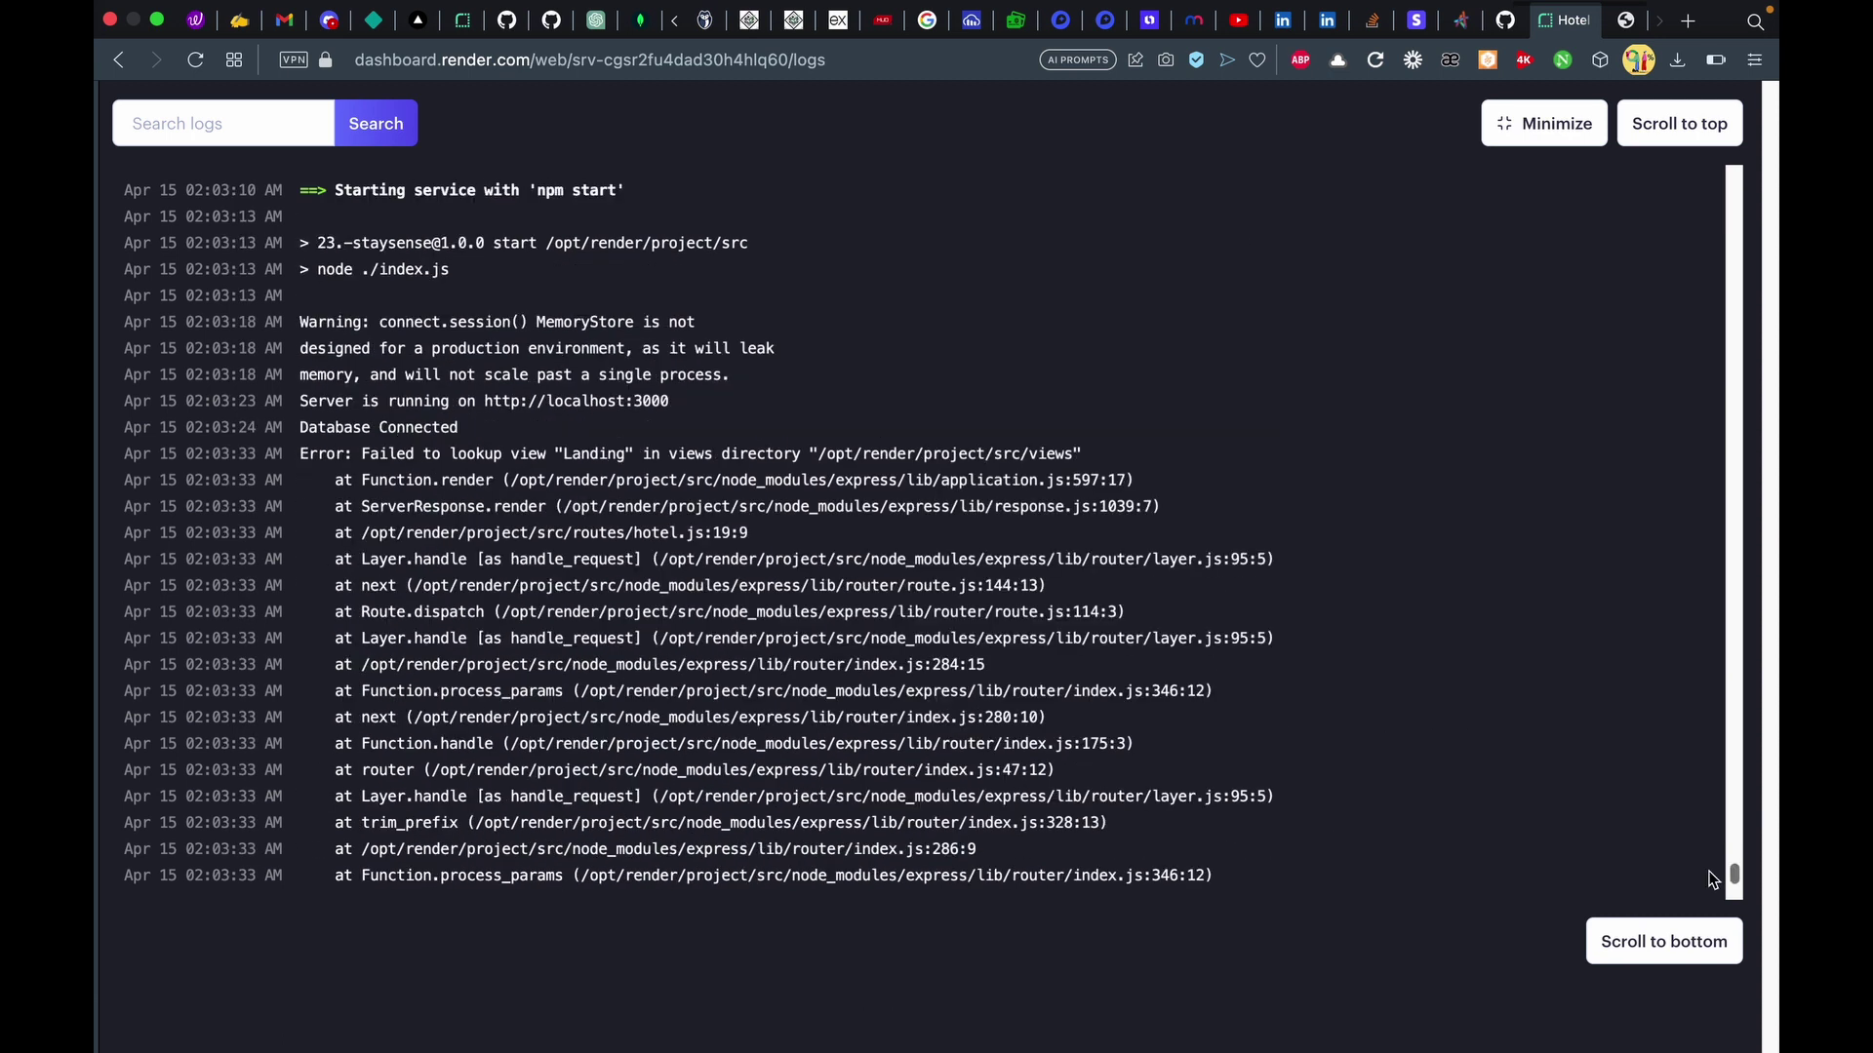
# Step: Pick out the 'Failed to lookup view Landing' error and localhost:3000 message in the logs
pyautogui.moveTo(551, 458); pyautogui.dragTo(658, 454)
pyautogui.click(532, 429)
pyautogui.moveTo(392, 404); pyautogui.dragTo(710, 398)
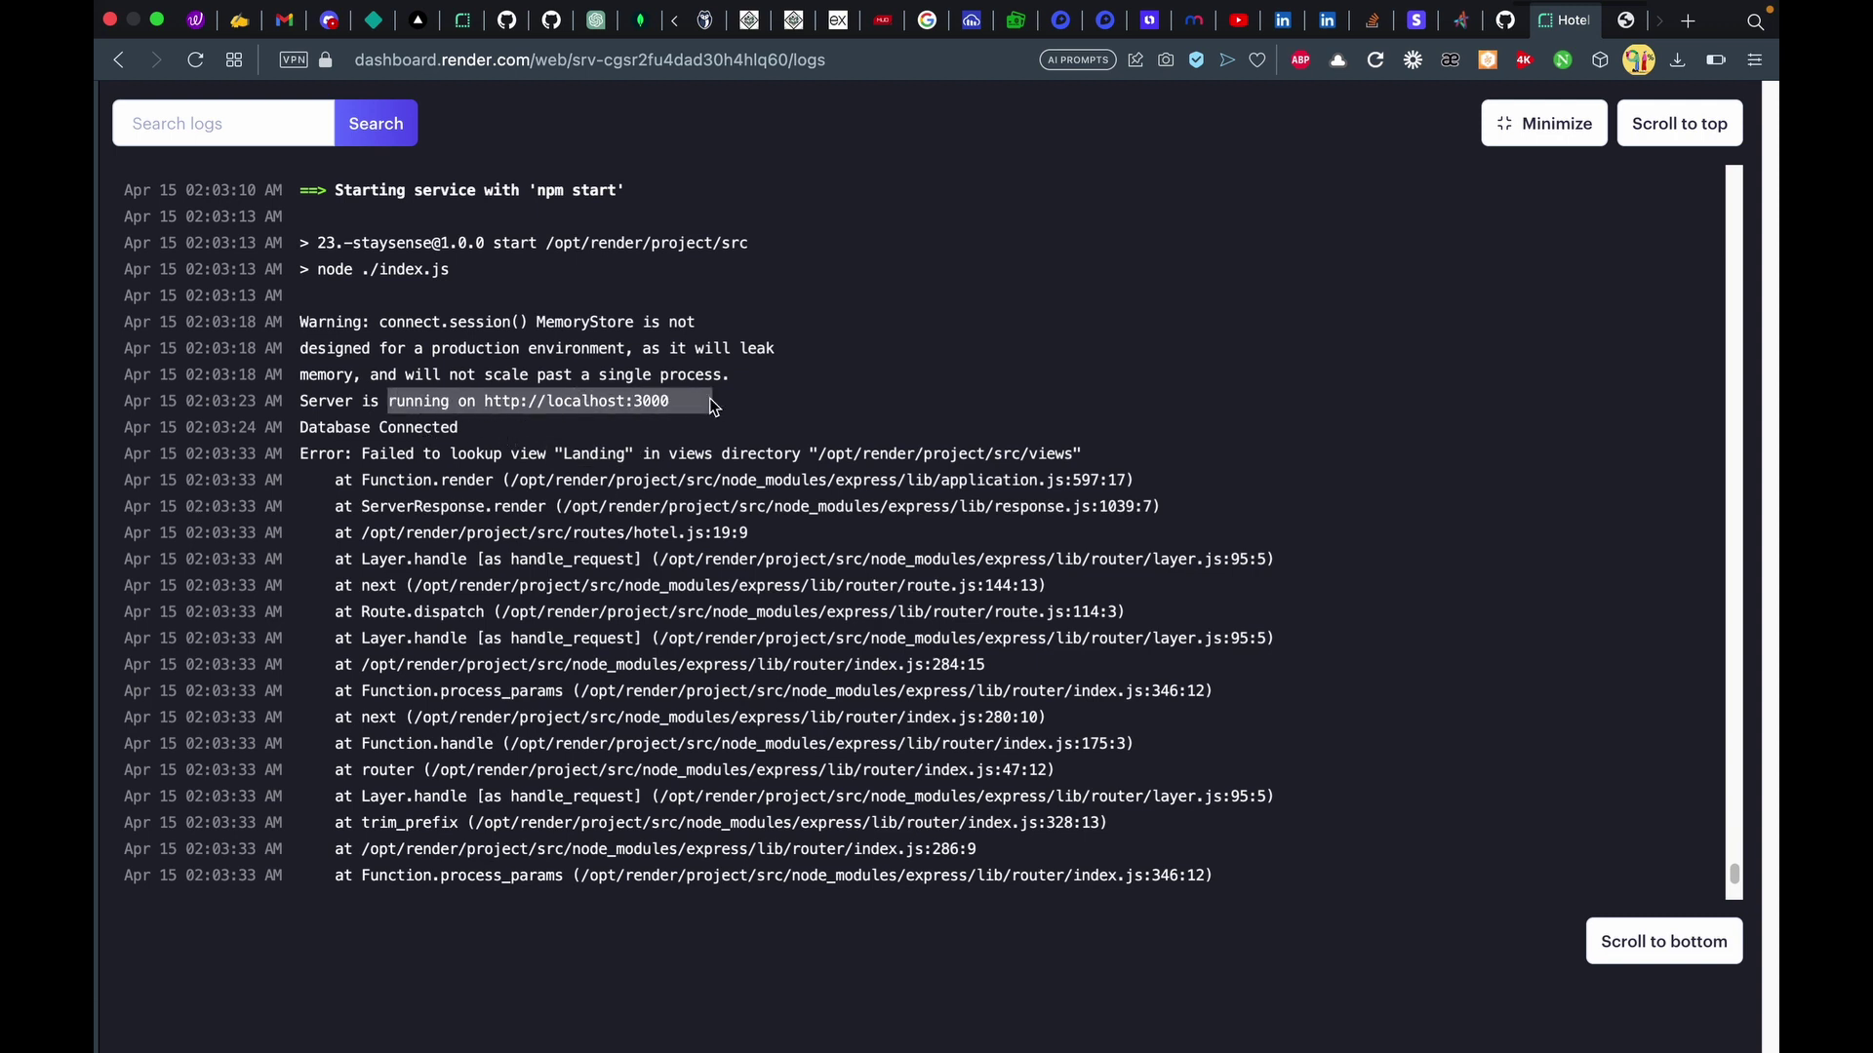
pyautogui.click(794, 423)
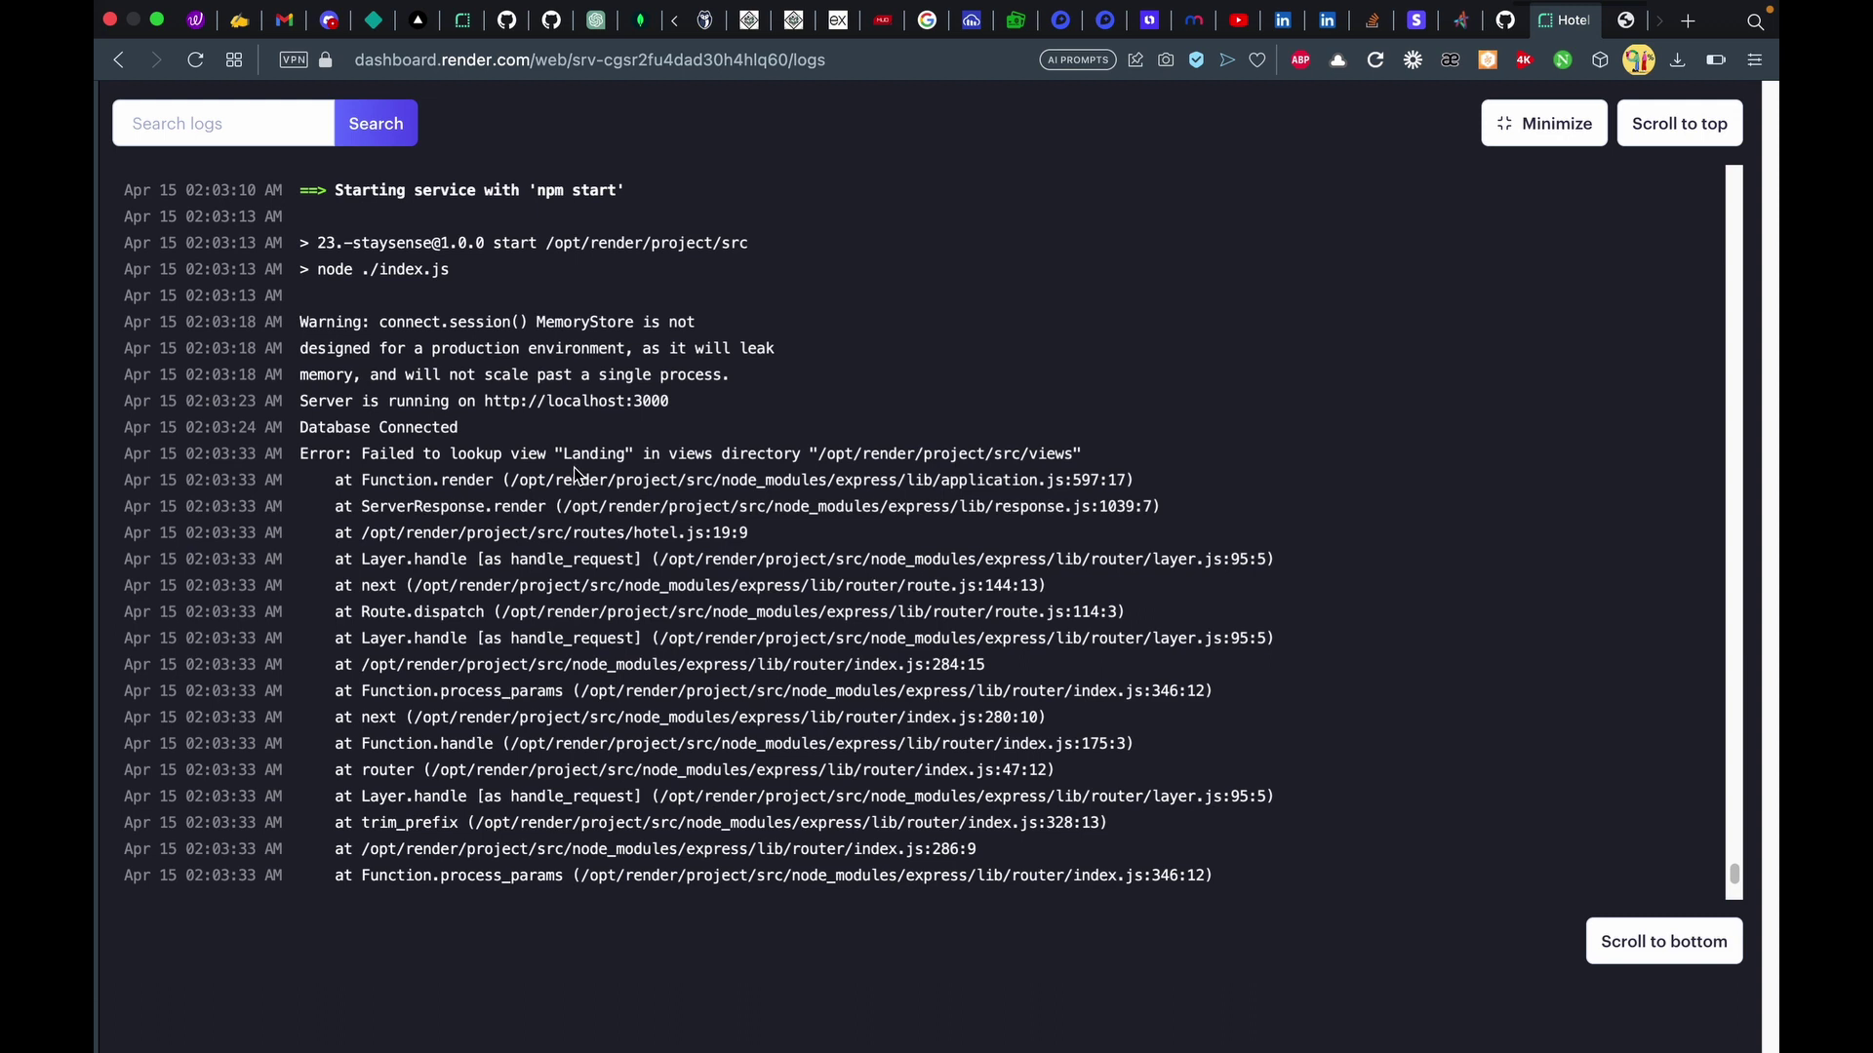
pyautogui.moveTo(548, 455); pyautogui.dragTo(646, 458)
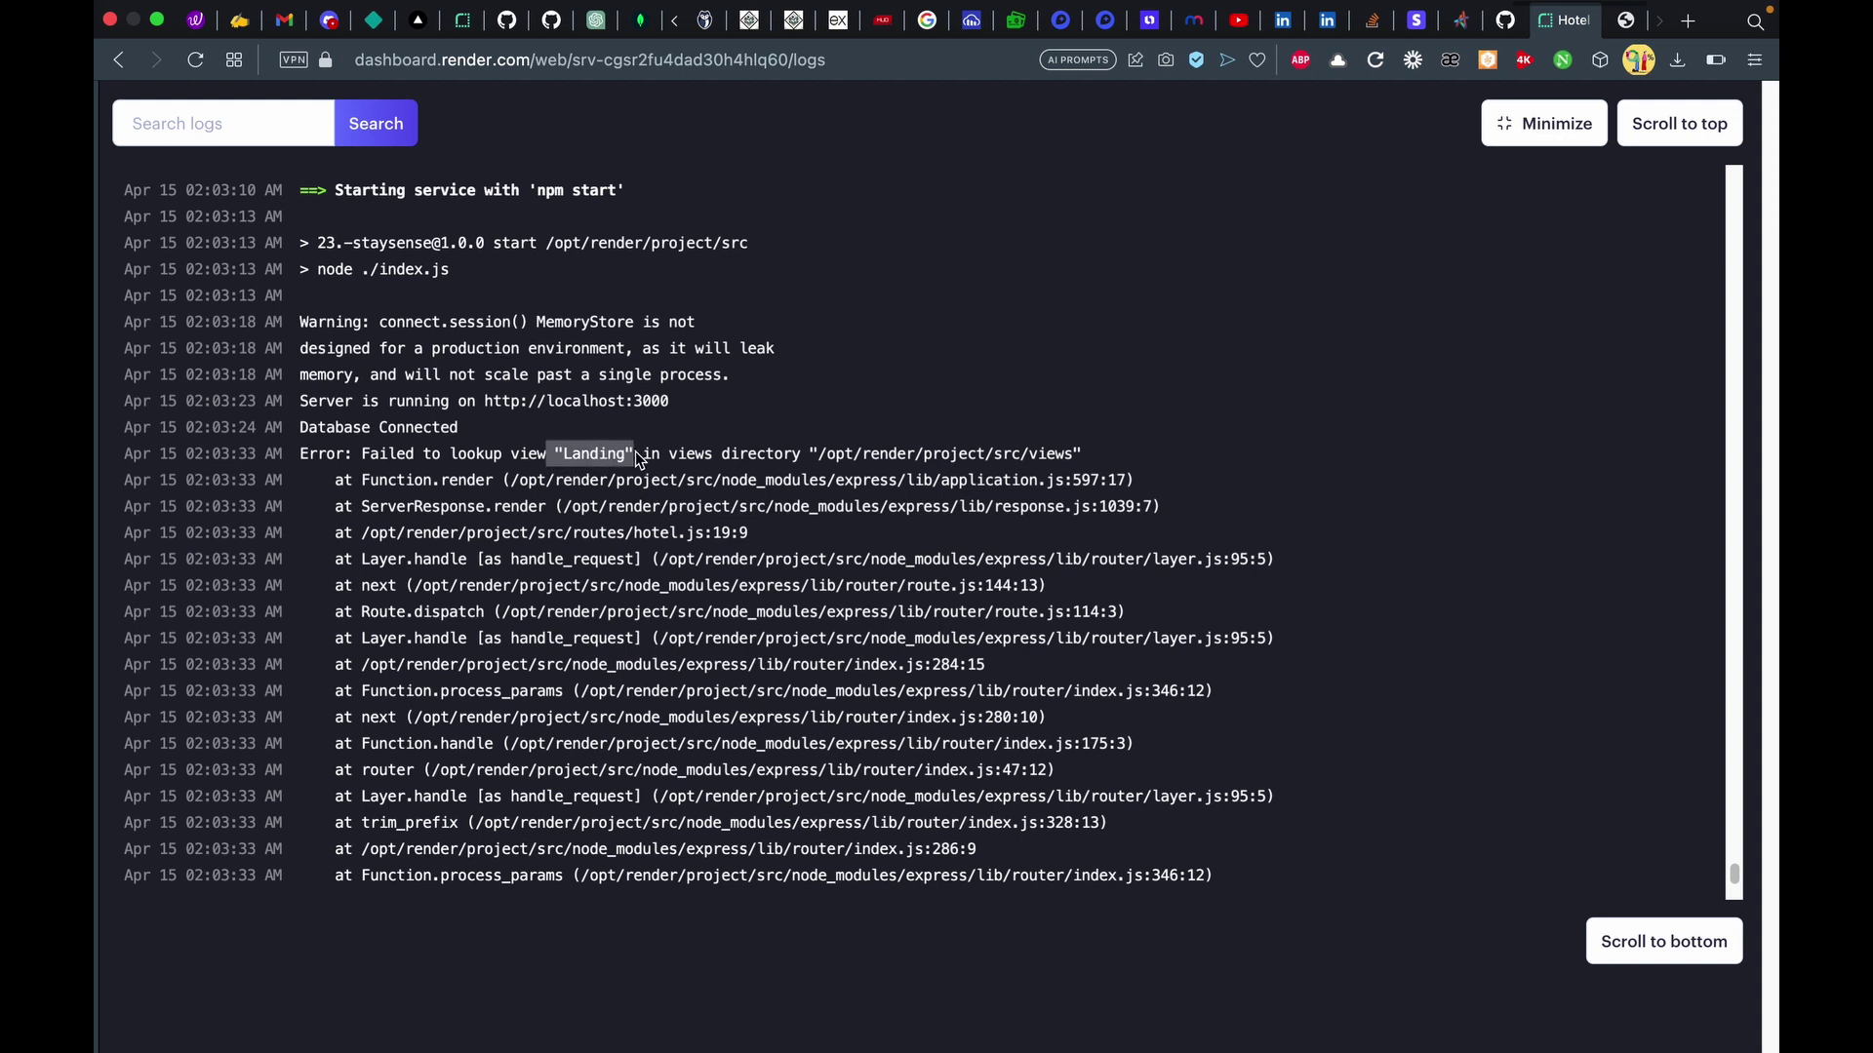
pyautogui.click(609, 465)
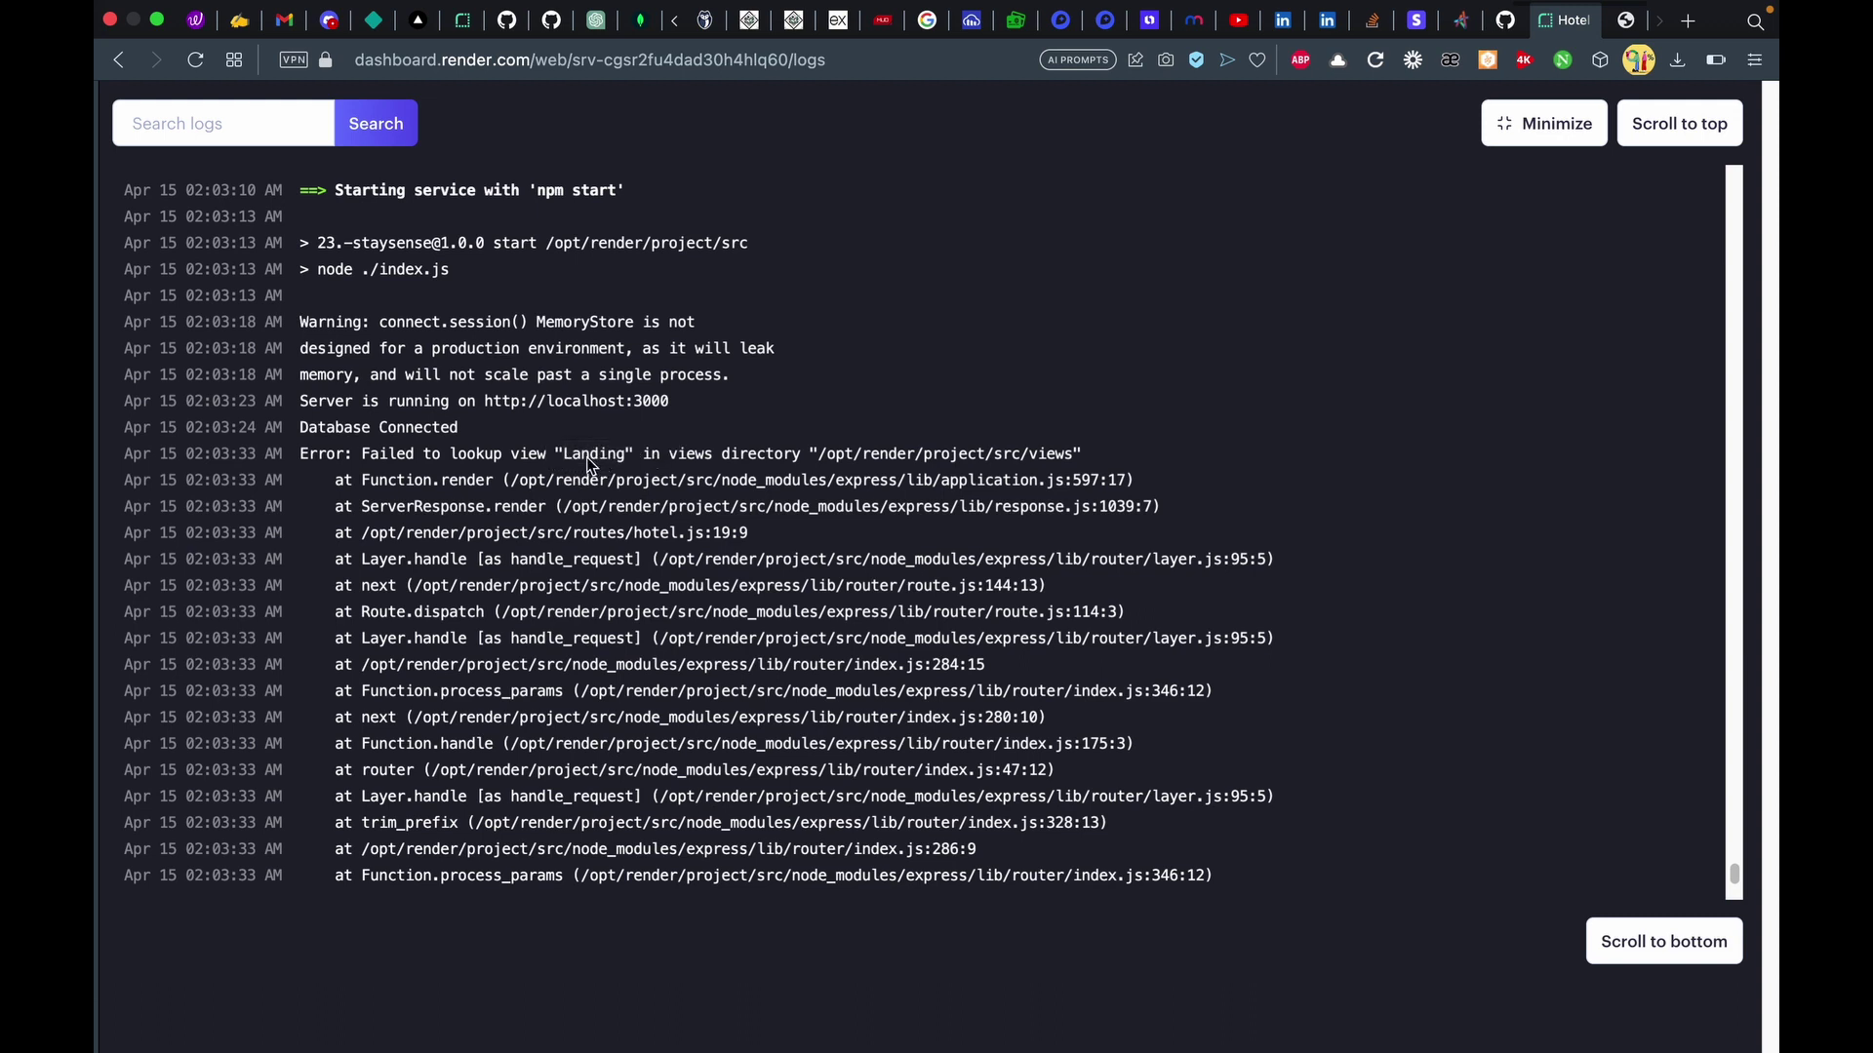
pyautogui.doubleClick(587, 458)
pyautogui.click(689, 425)
pyautogui.click(746, 437)
pyautogui.press('super+Tab')
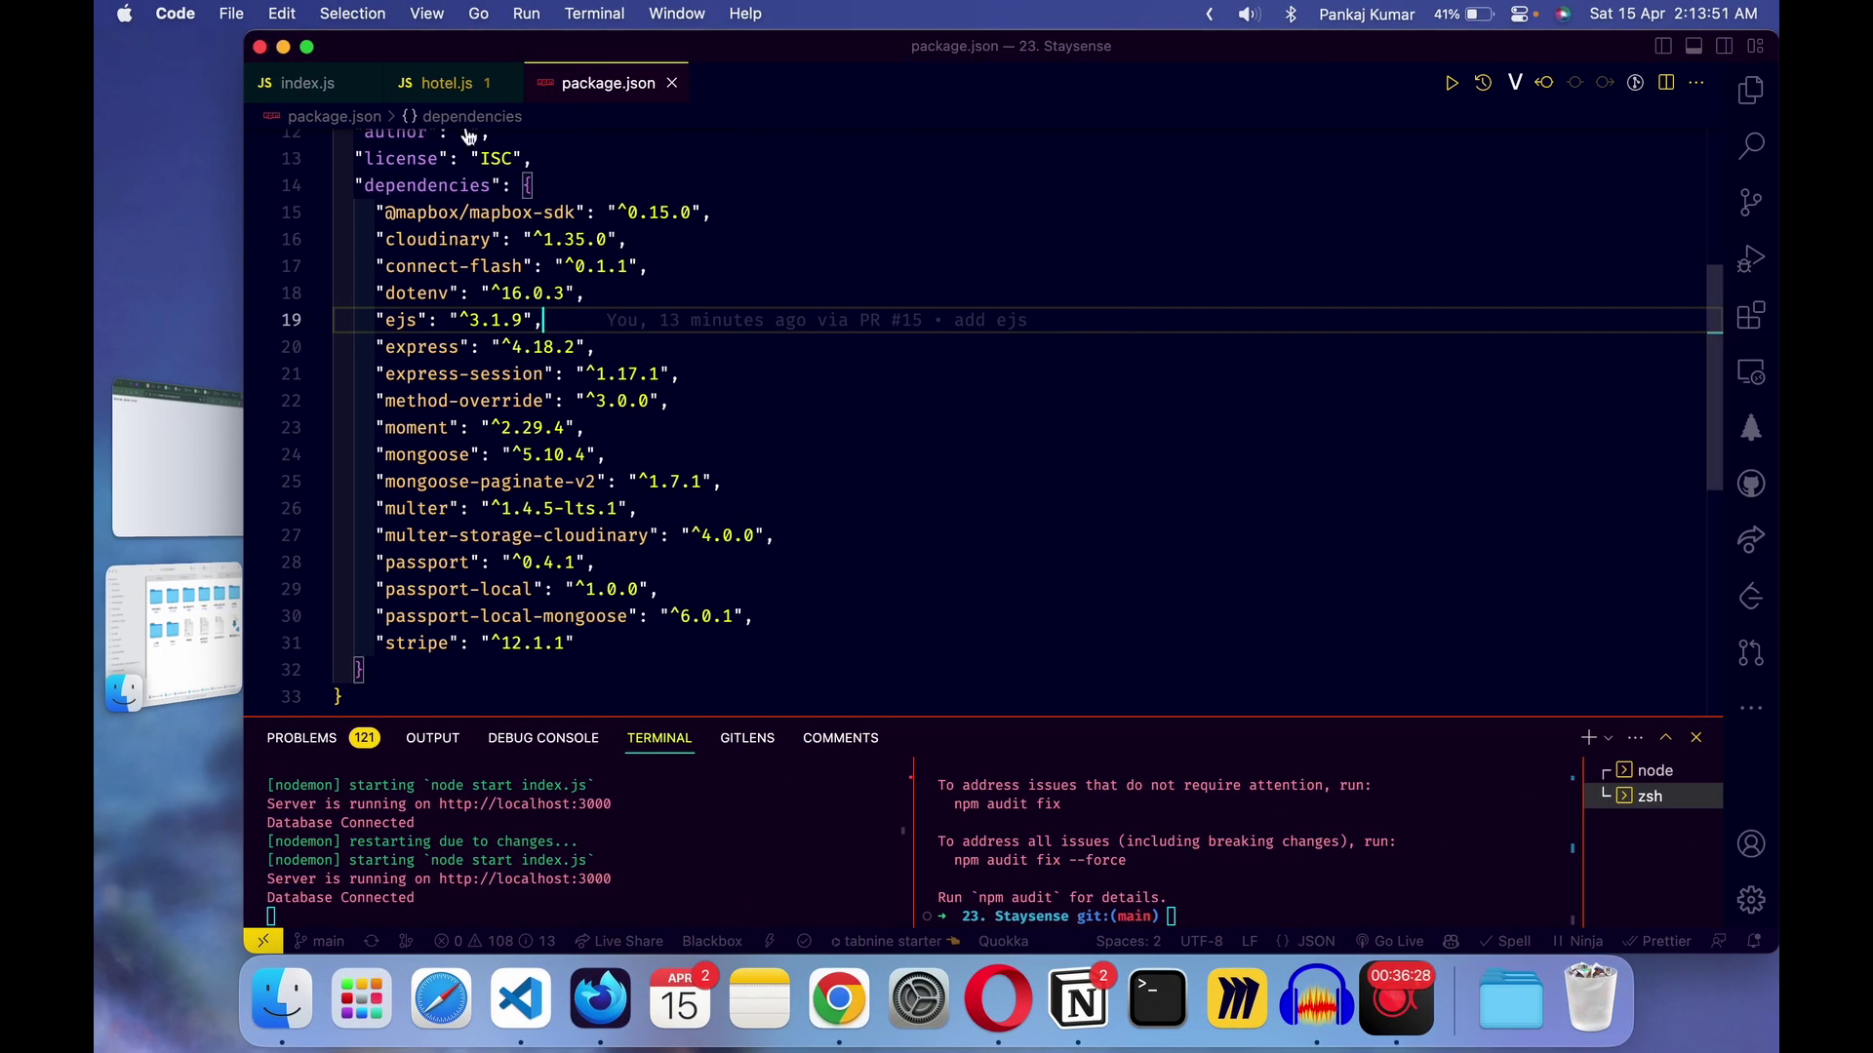
# Step: Inspect hotel.js line 19's res.render("landing") and the views folder in the Explorer
pyautogui.click(435, 83)
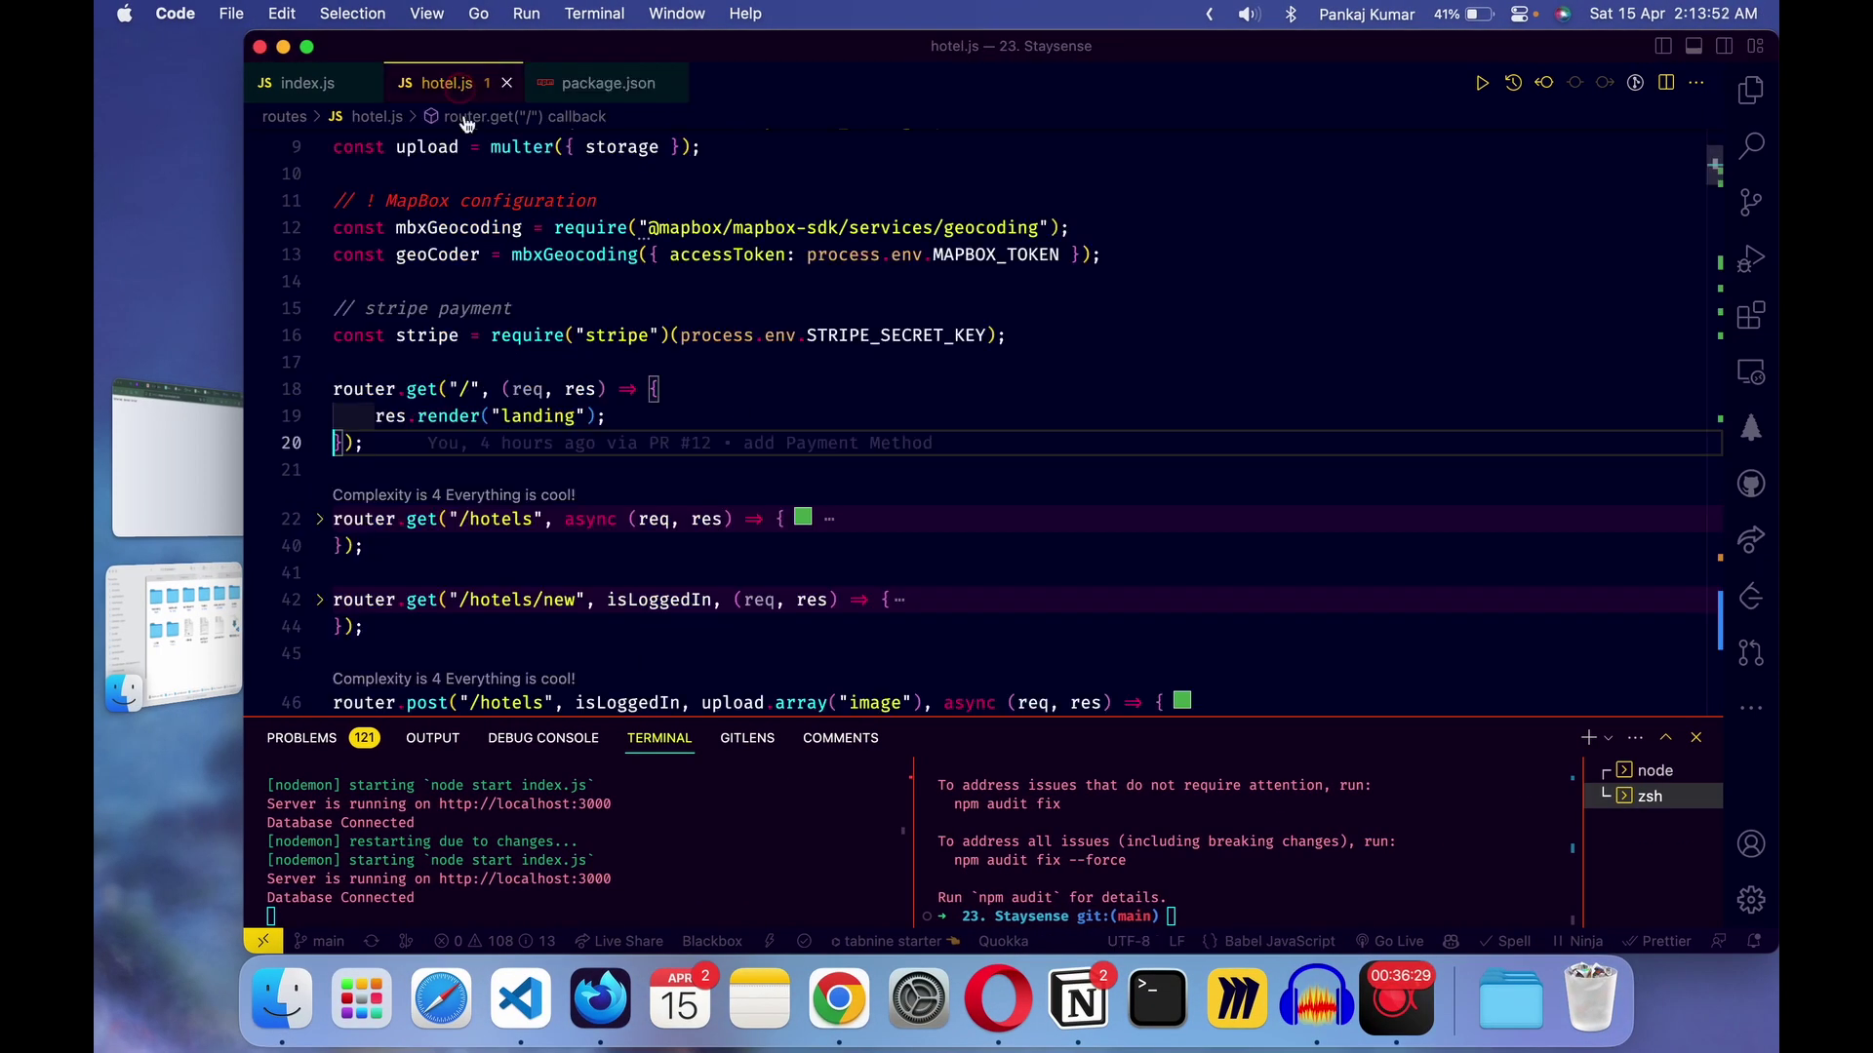
pyautogui.click(517, 416)
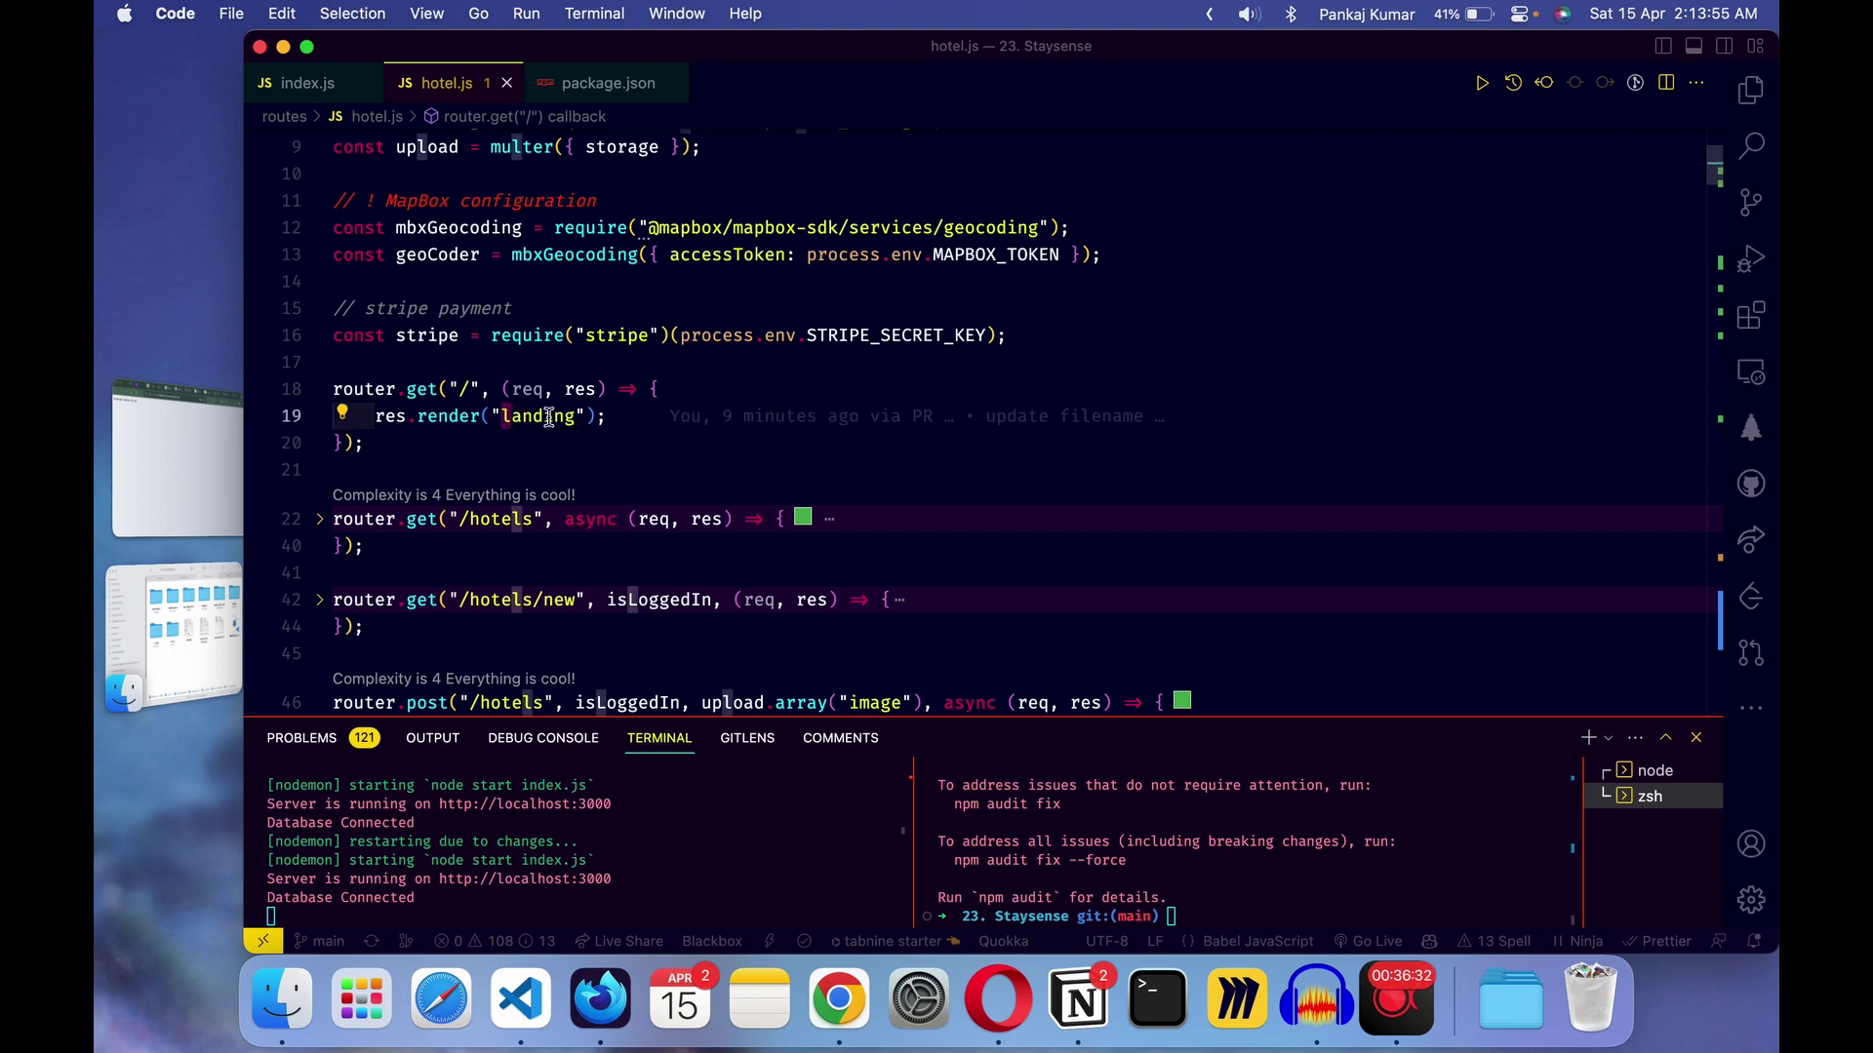
pyautogui.click(498, 415)
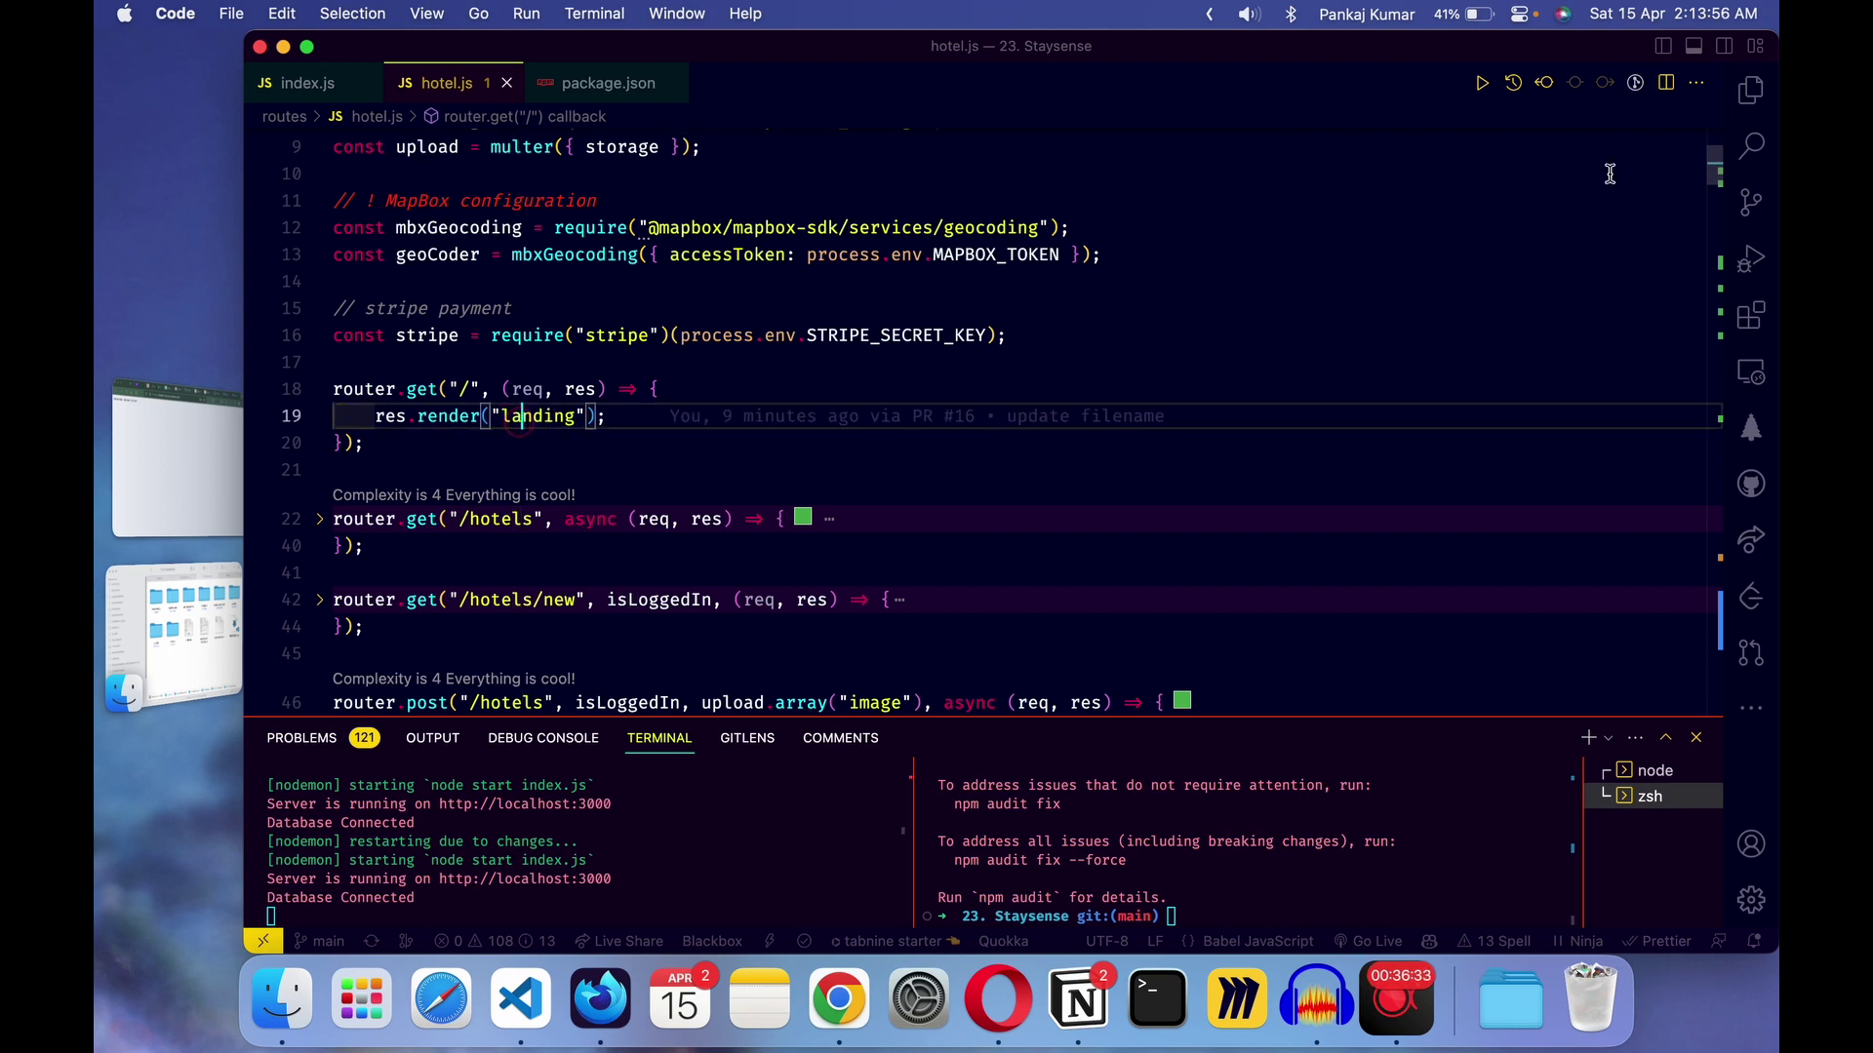
pyautogui.click(1731, 95)
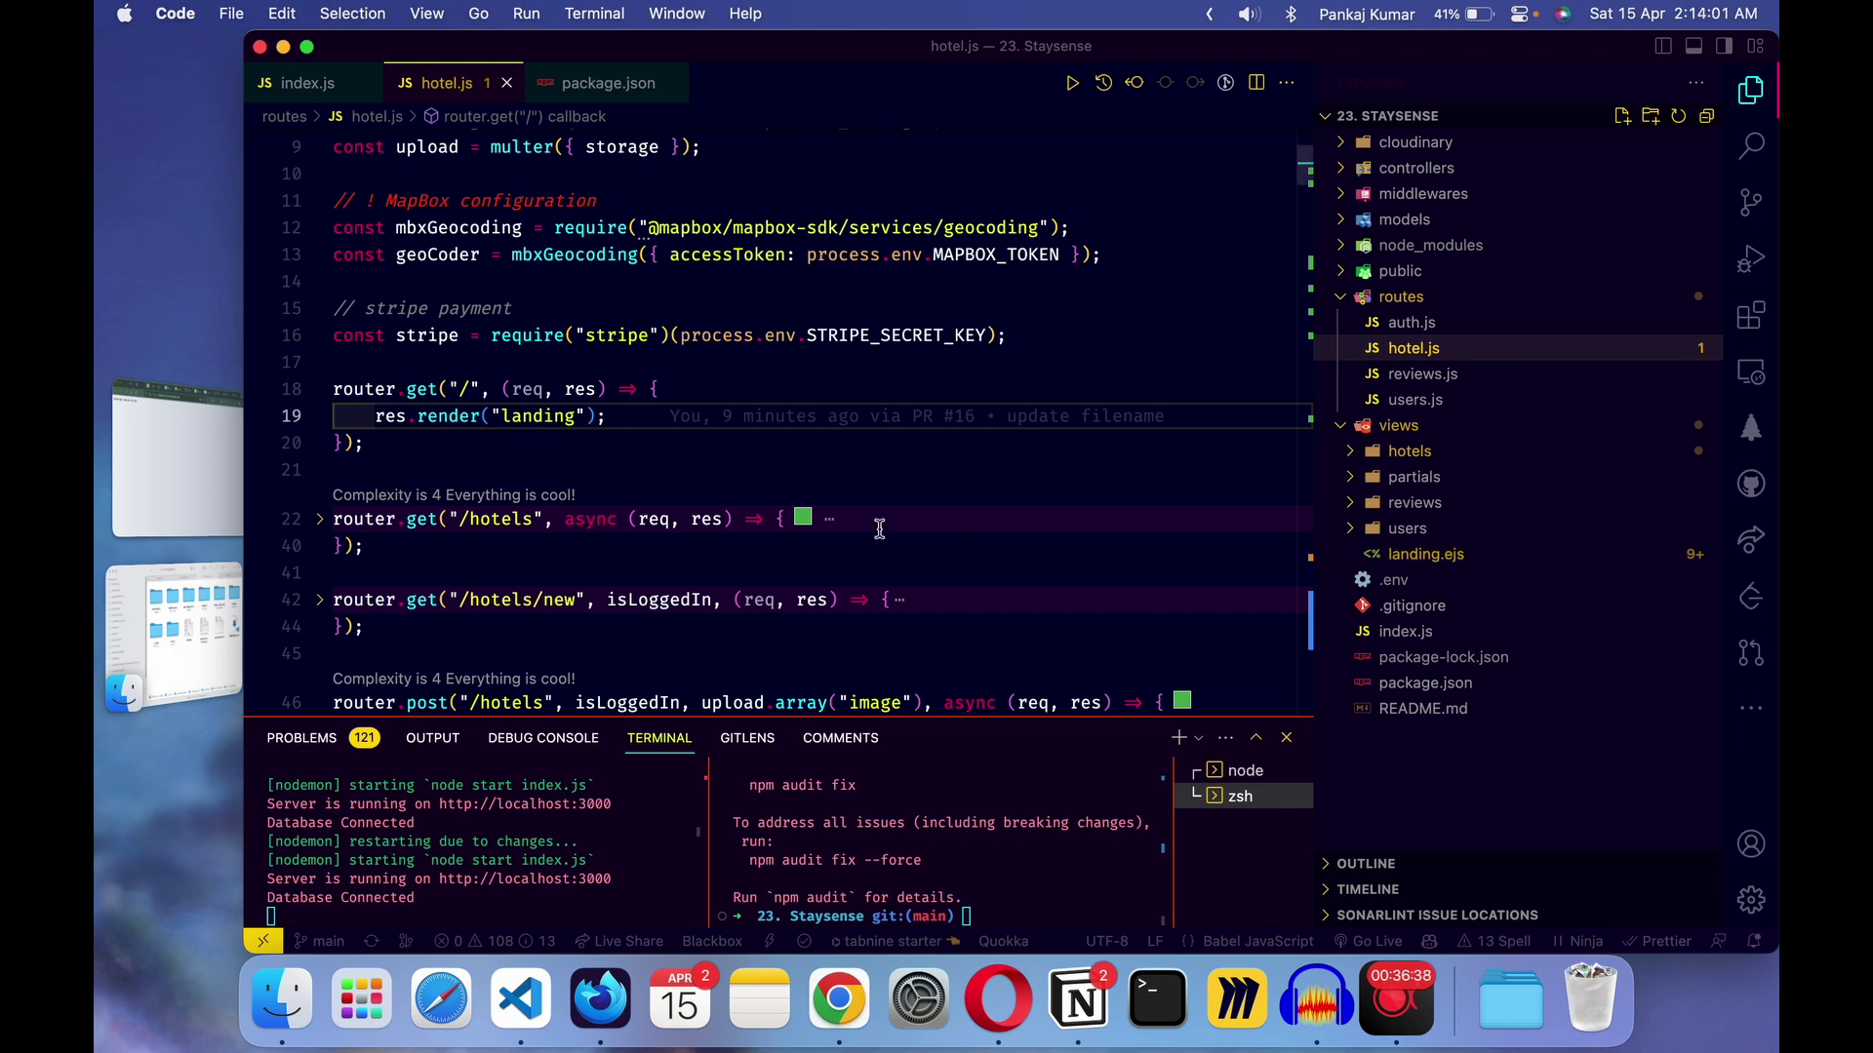
pyautogui.click(509, 418)
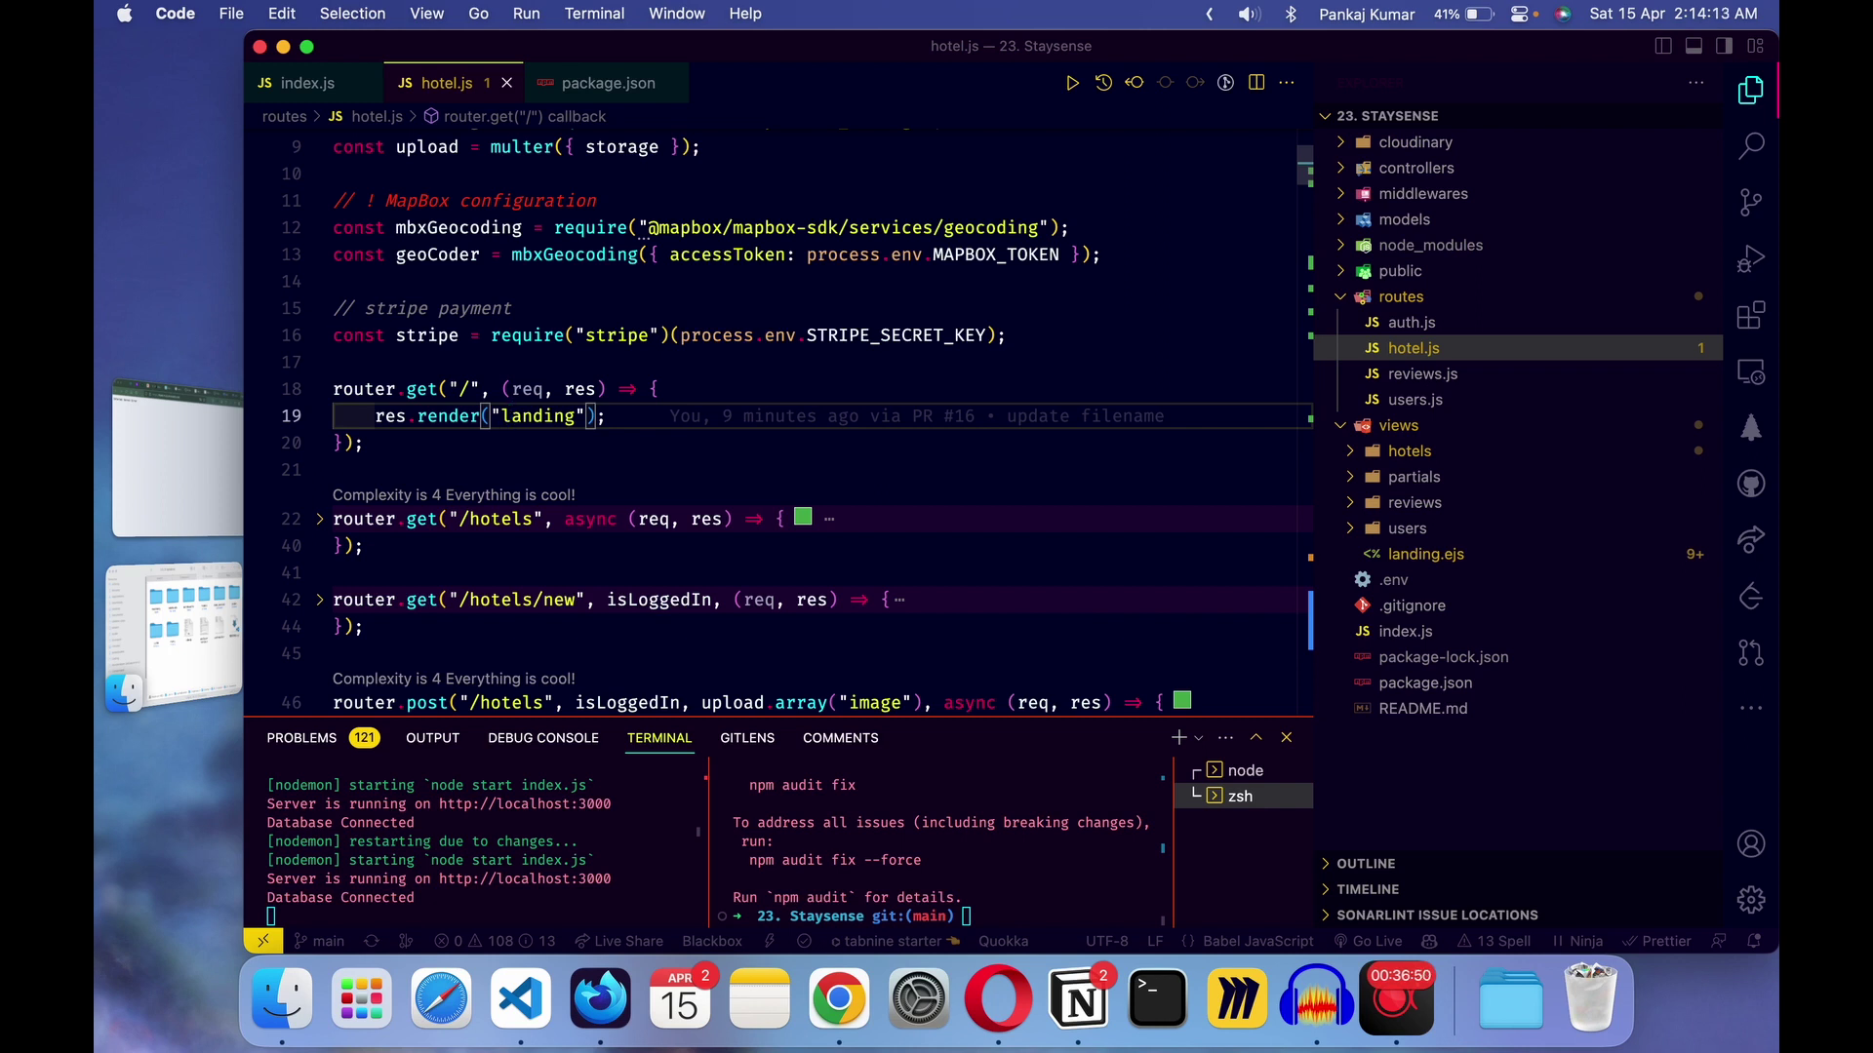
pyautogui.press('super+Tab')
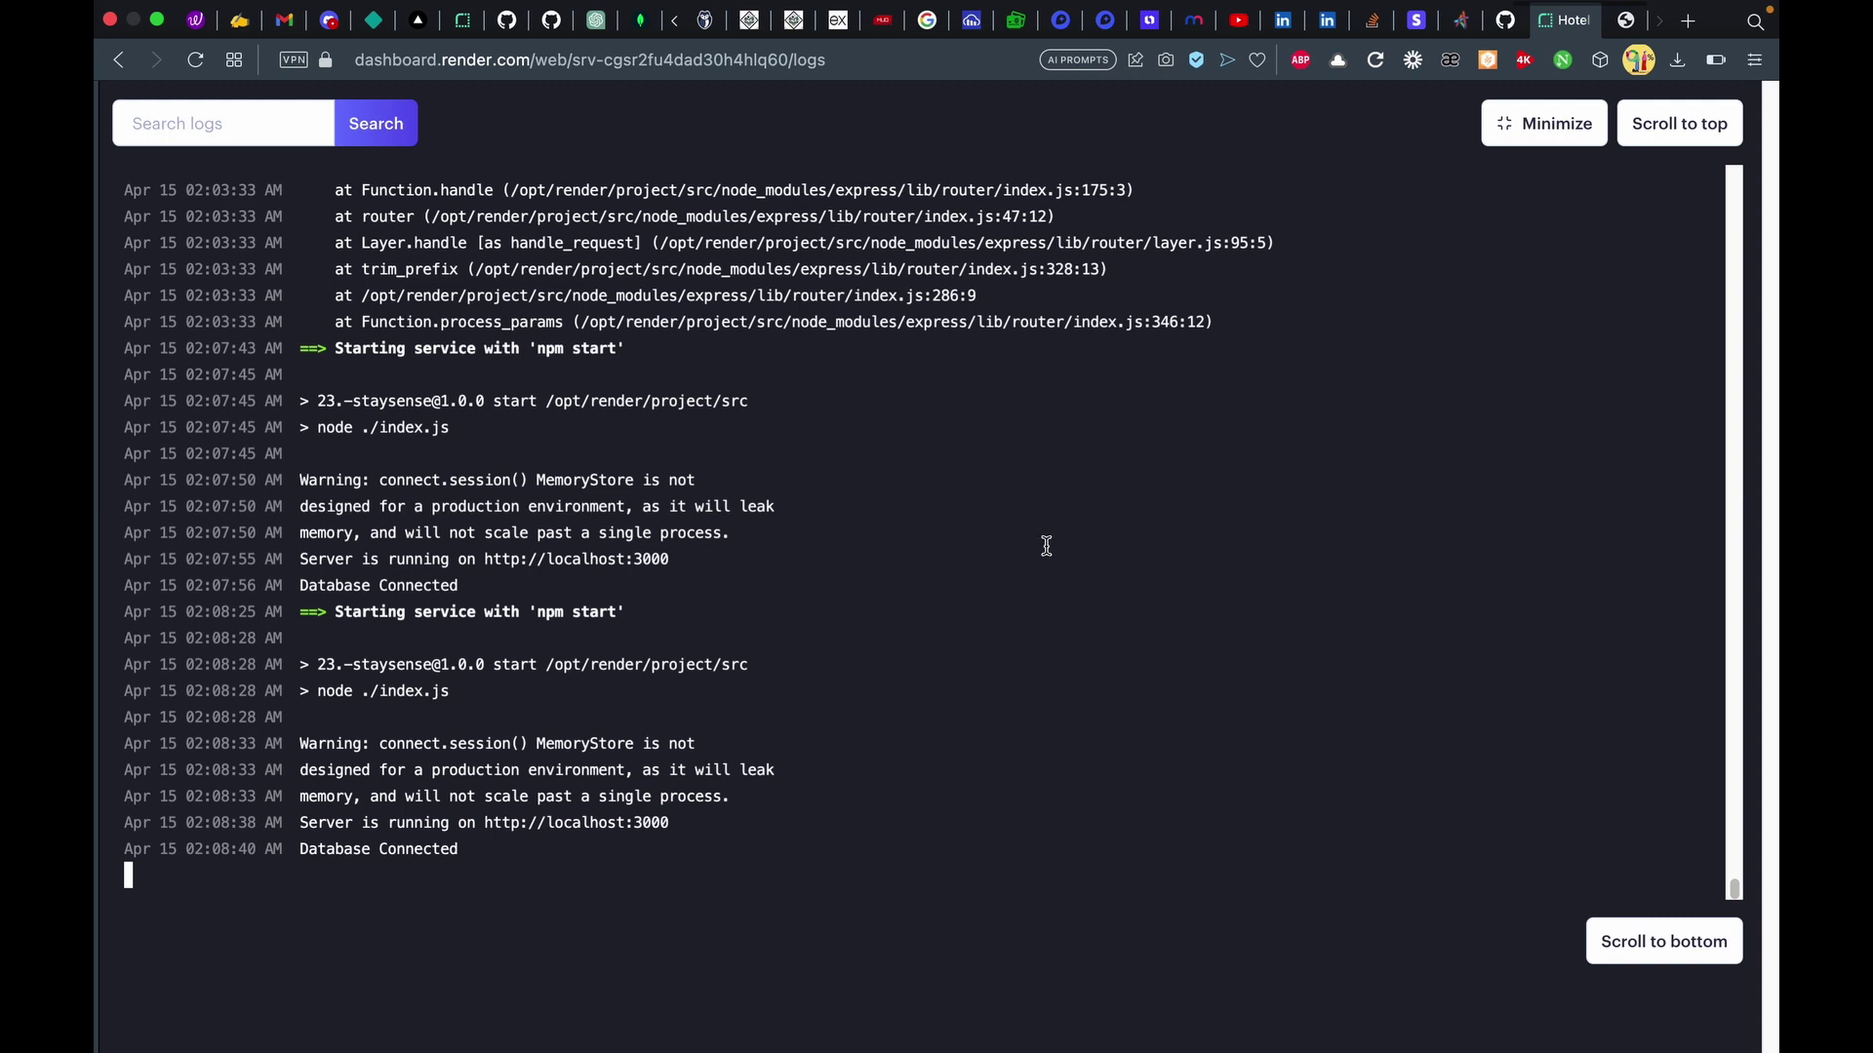
# Step: Review package.json and the file list of the Staysense repository on GitHub
pyautogui.click(1556, 125)
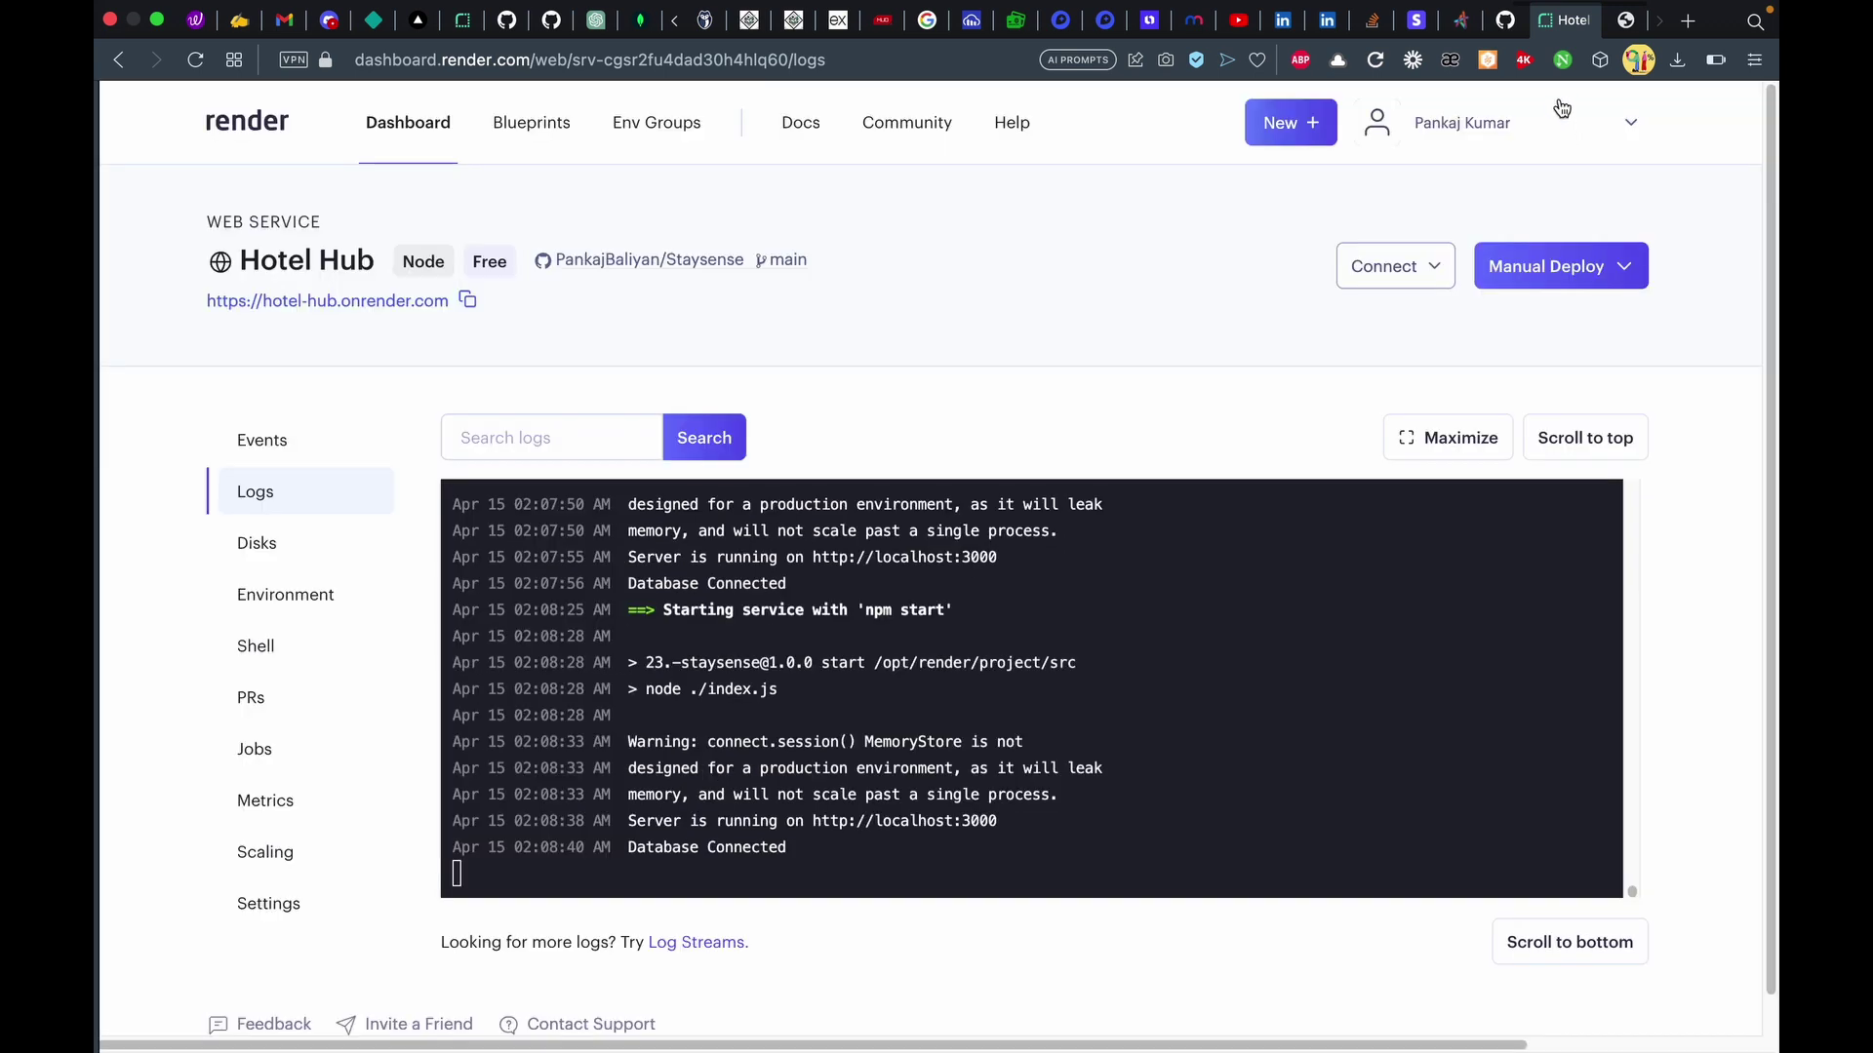
pyautogui.click(1505, 20)
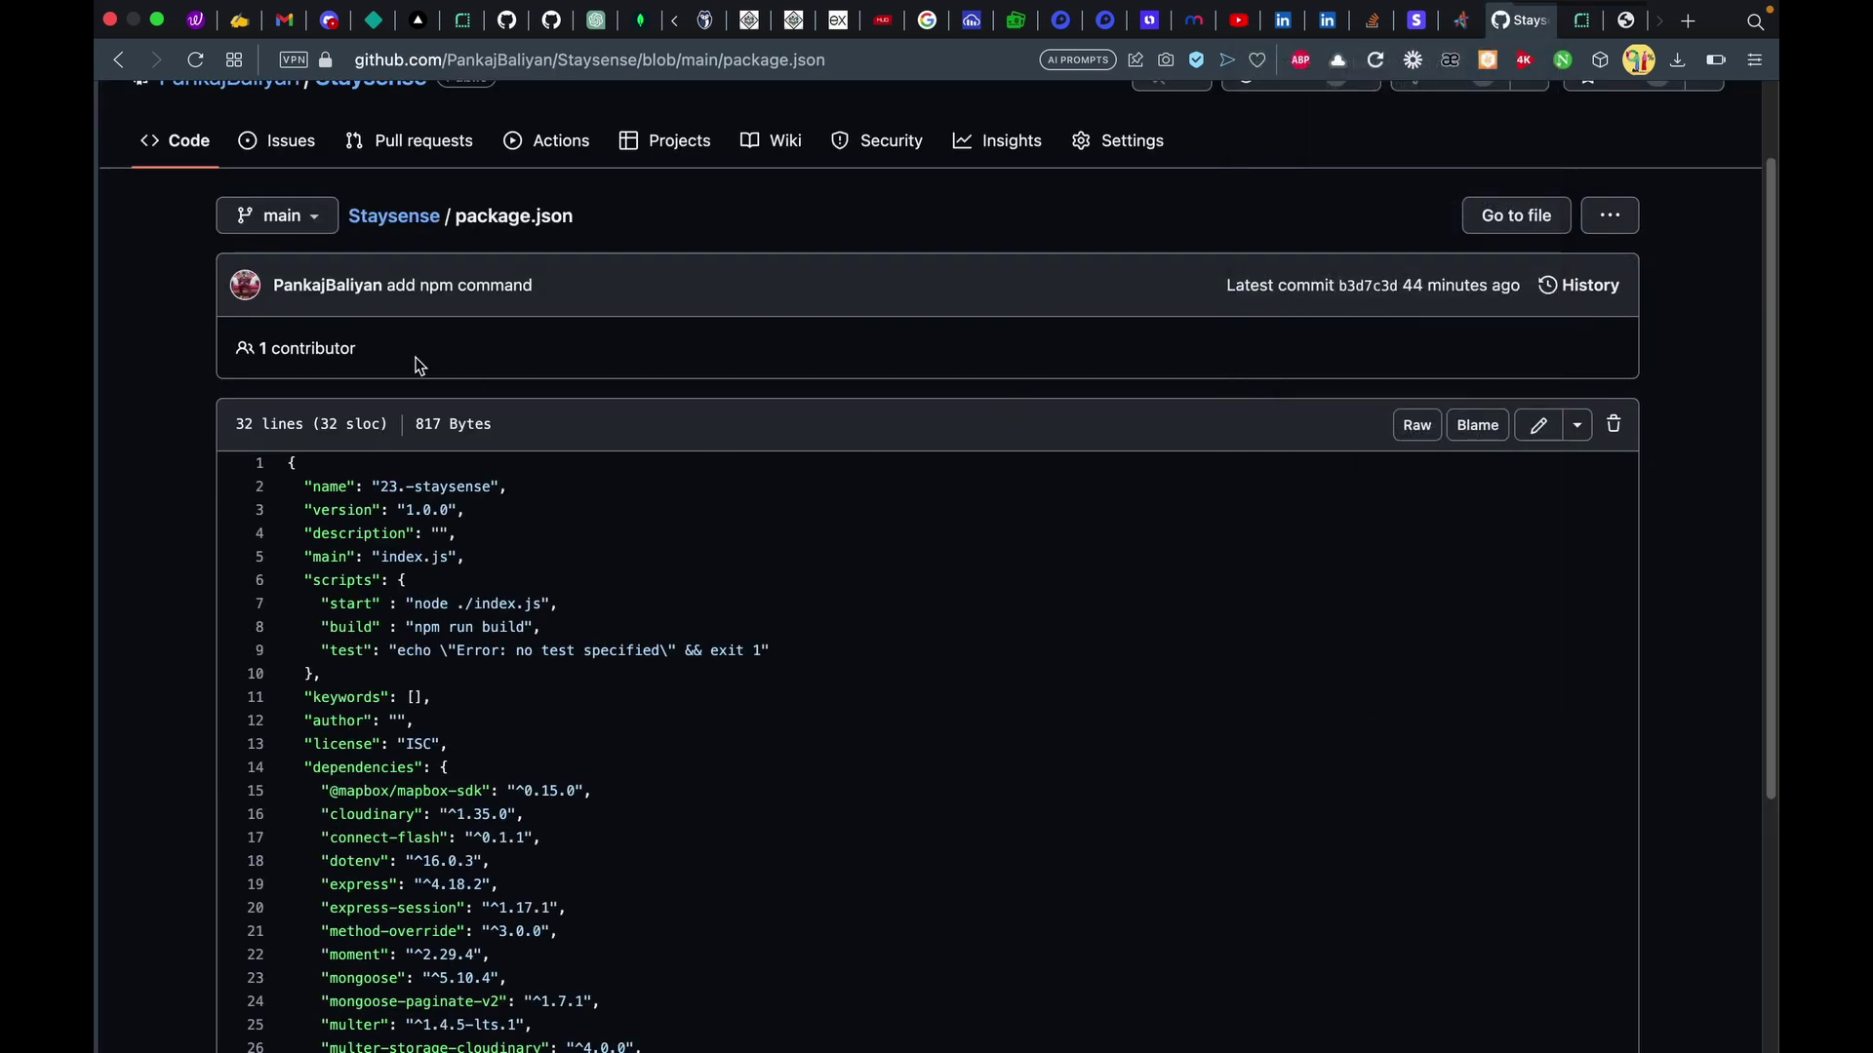
pyautogui.rightClick(419, 366)
pyautogui.click(457, 322)
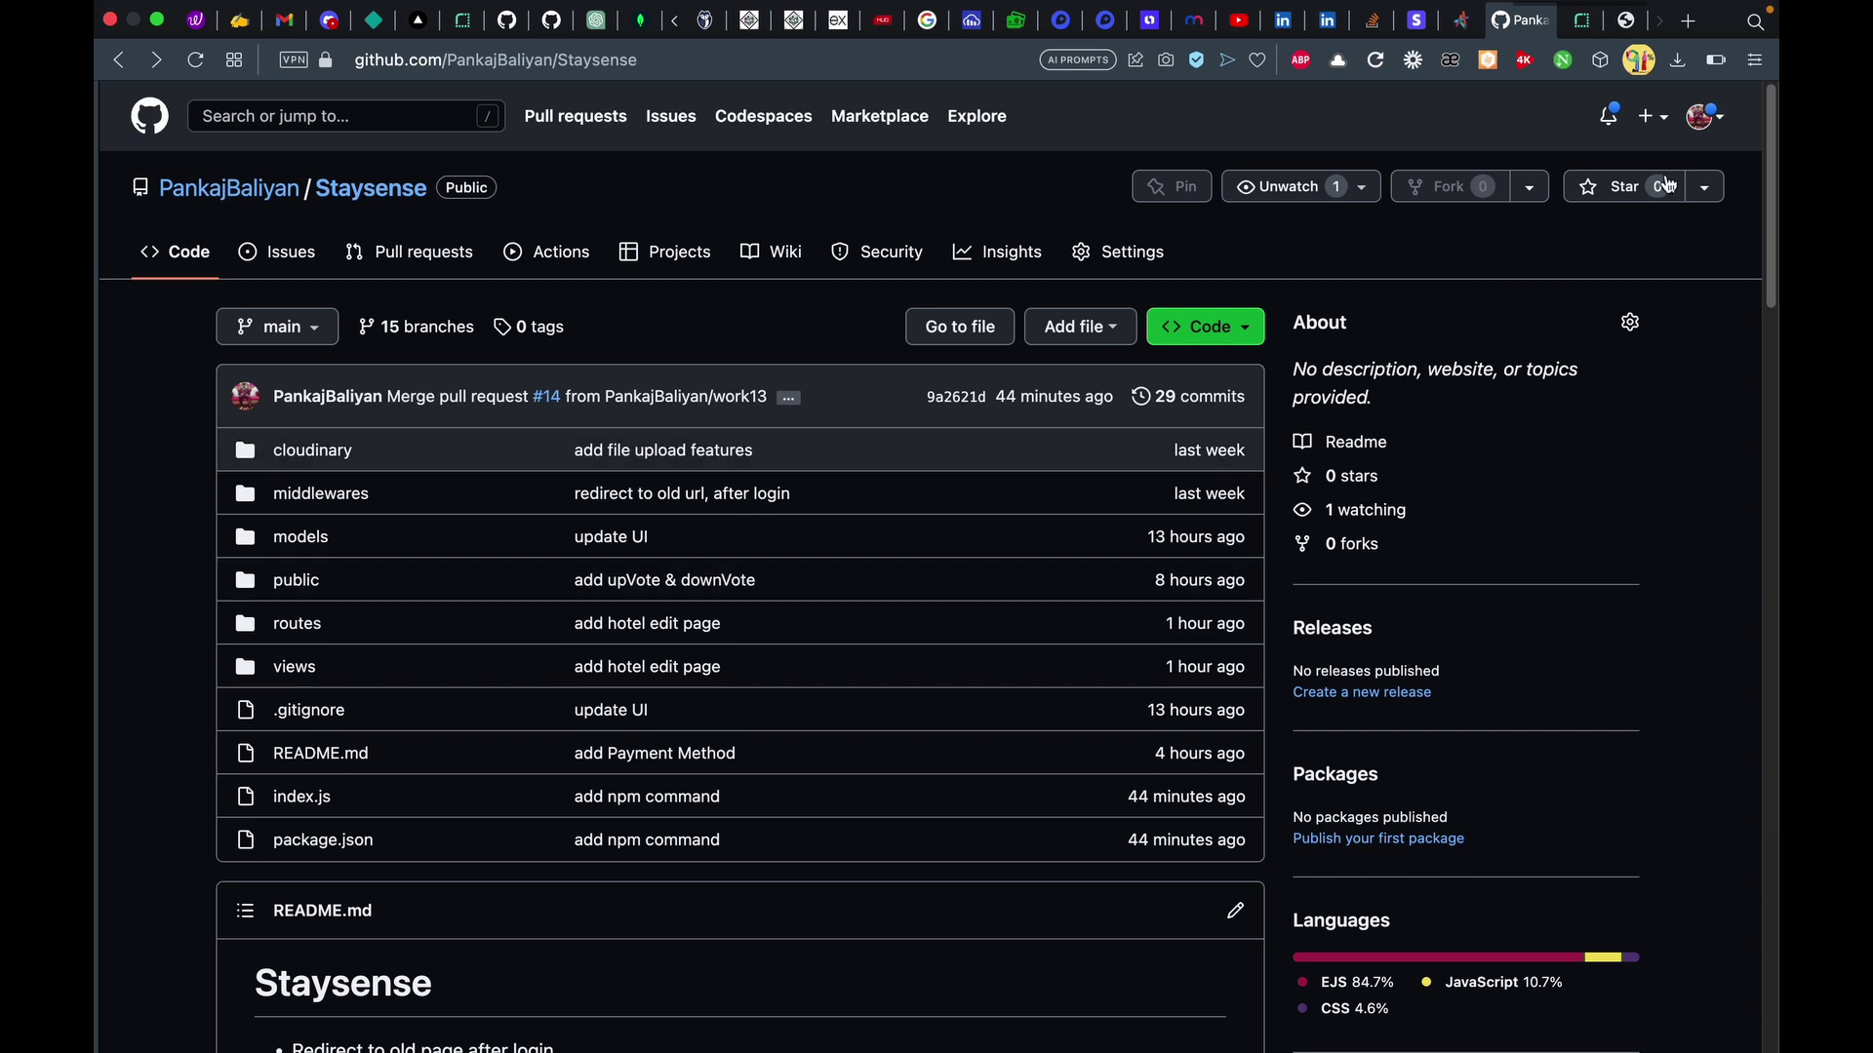
pyautogui.click(1596, 30)
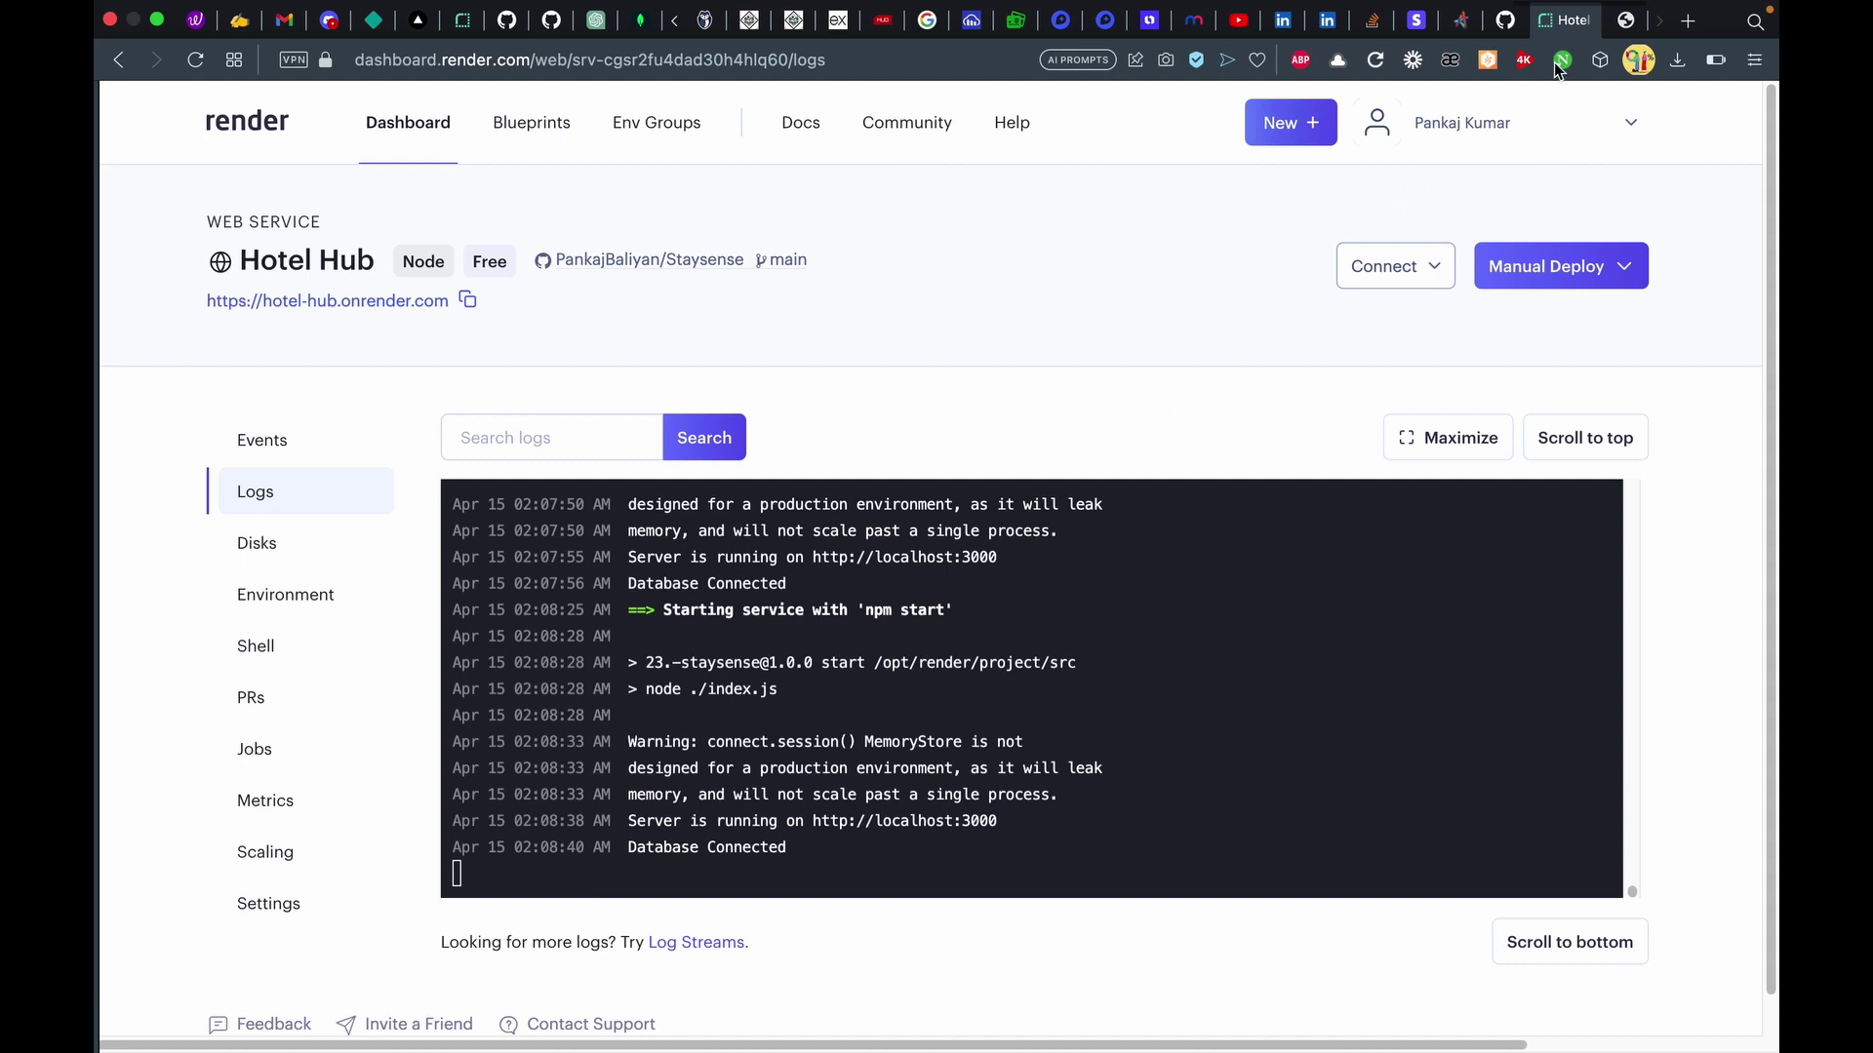
# Step: Check the Internal Server Error message on the live hotel-hub.onrender.com site
pyautogui.click(1625, 21)
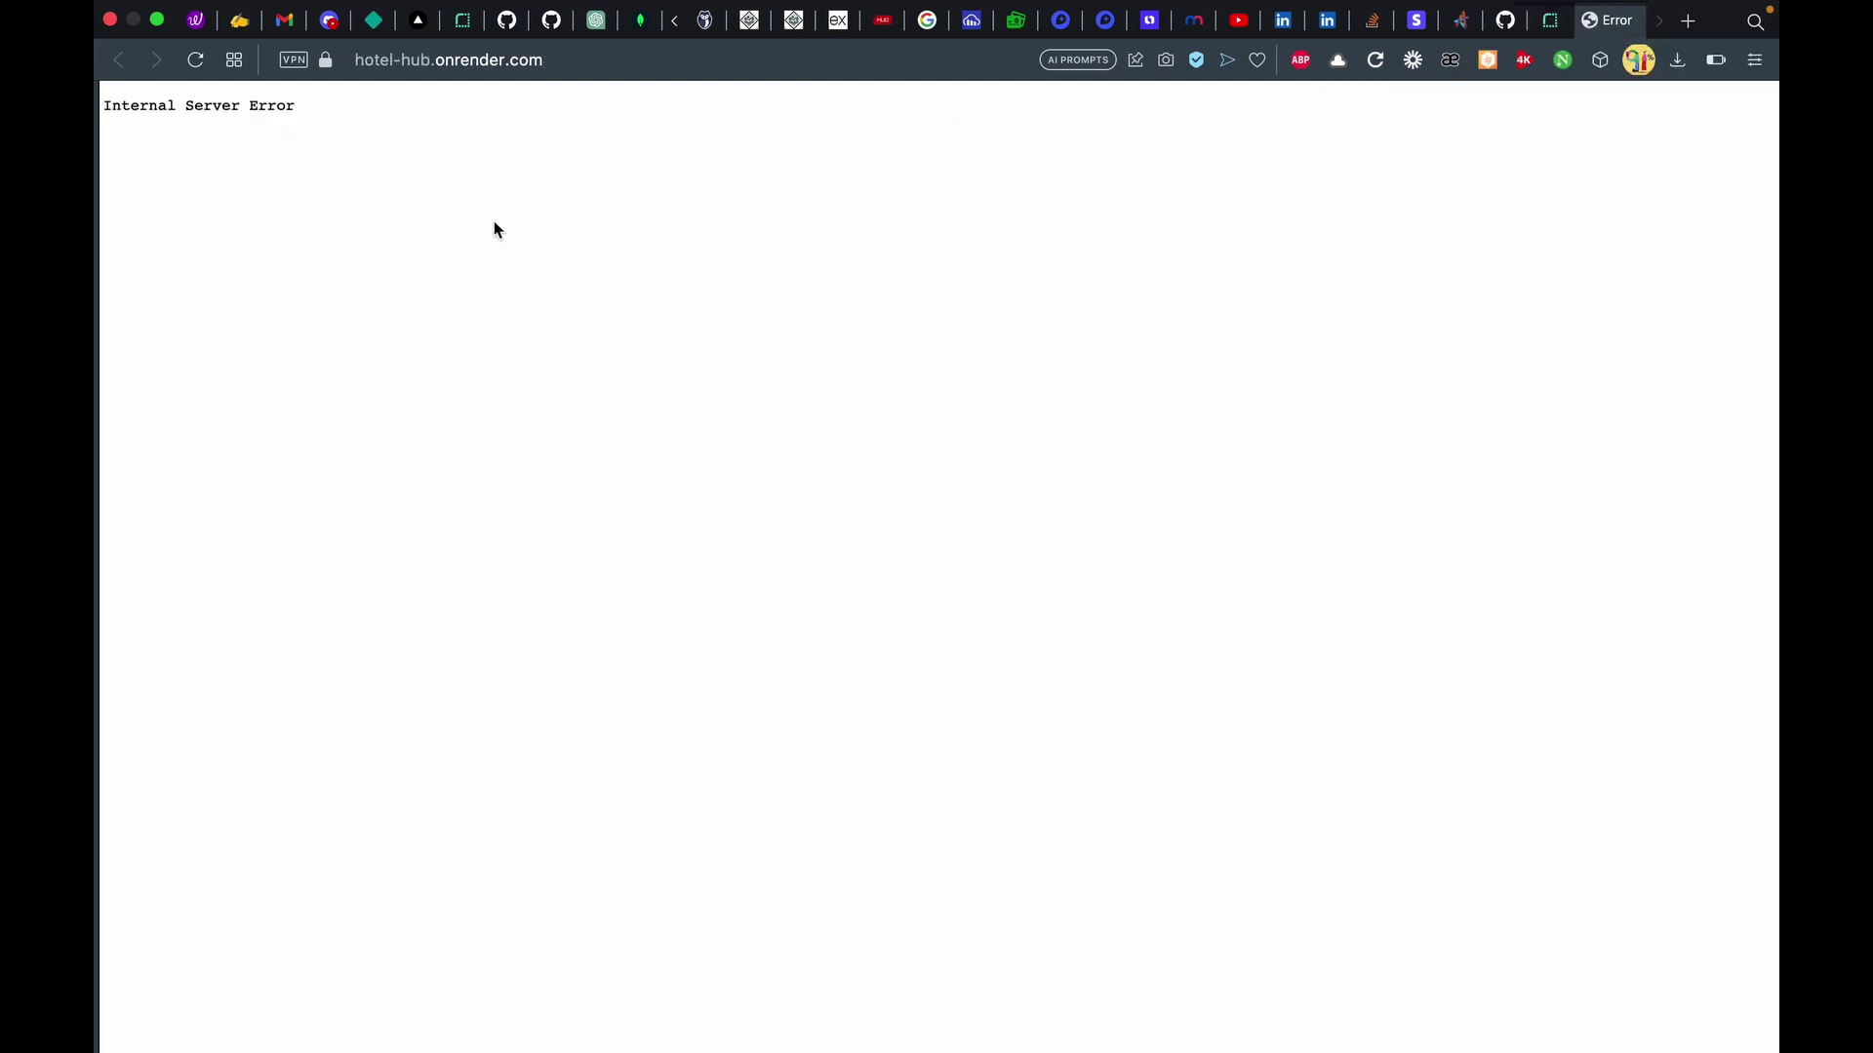
pyautogui.tripleClick(239, 109)
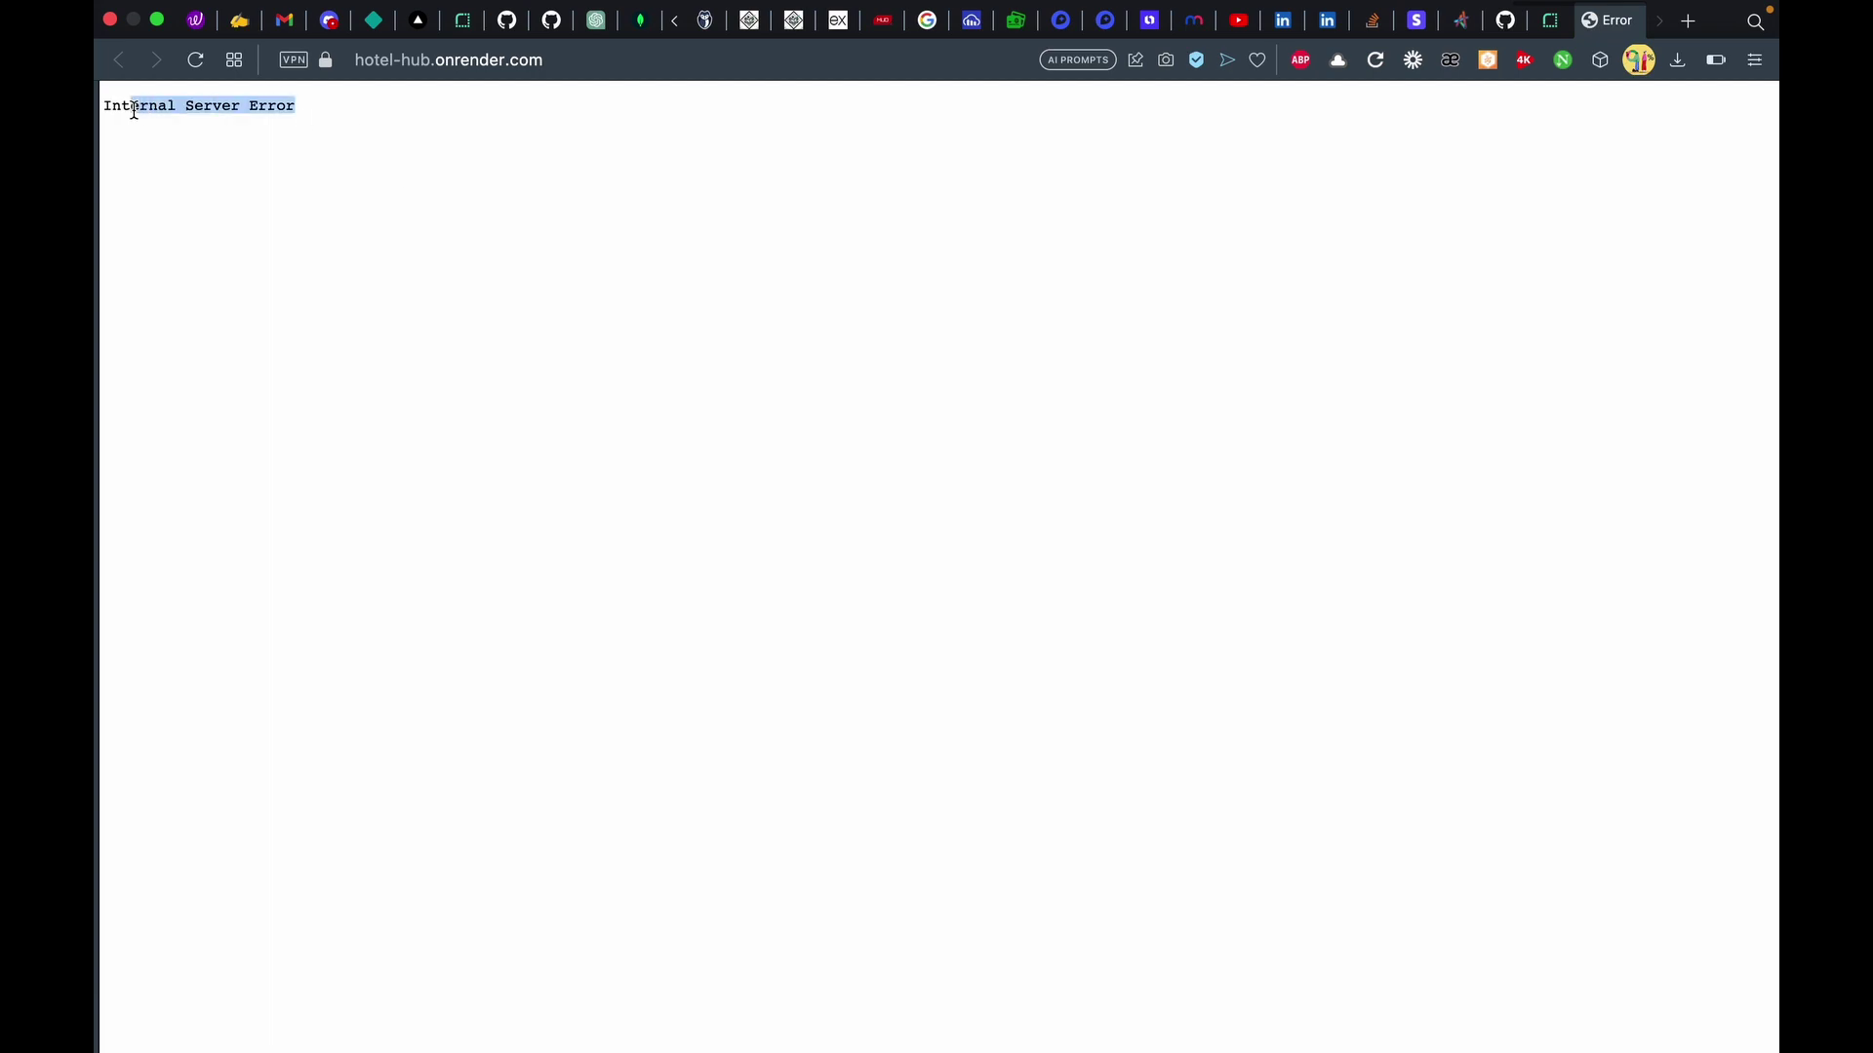
pyautogui.click(421, 132)
# Step: Reload the Render logs and confirm the latest server startup lines before returning to the live site
pyautogui.click(1558, 23)
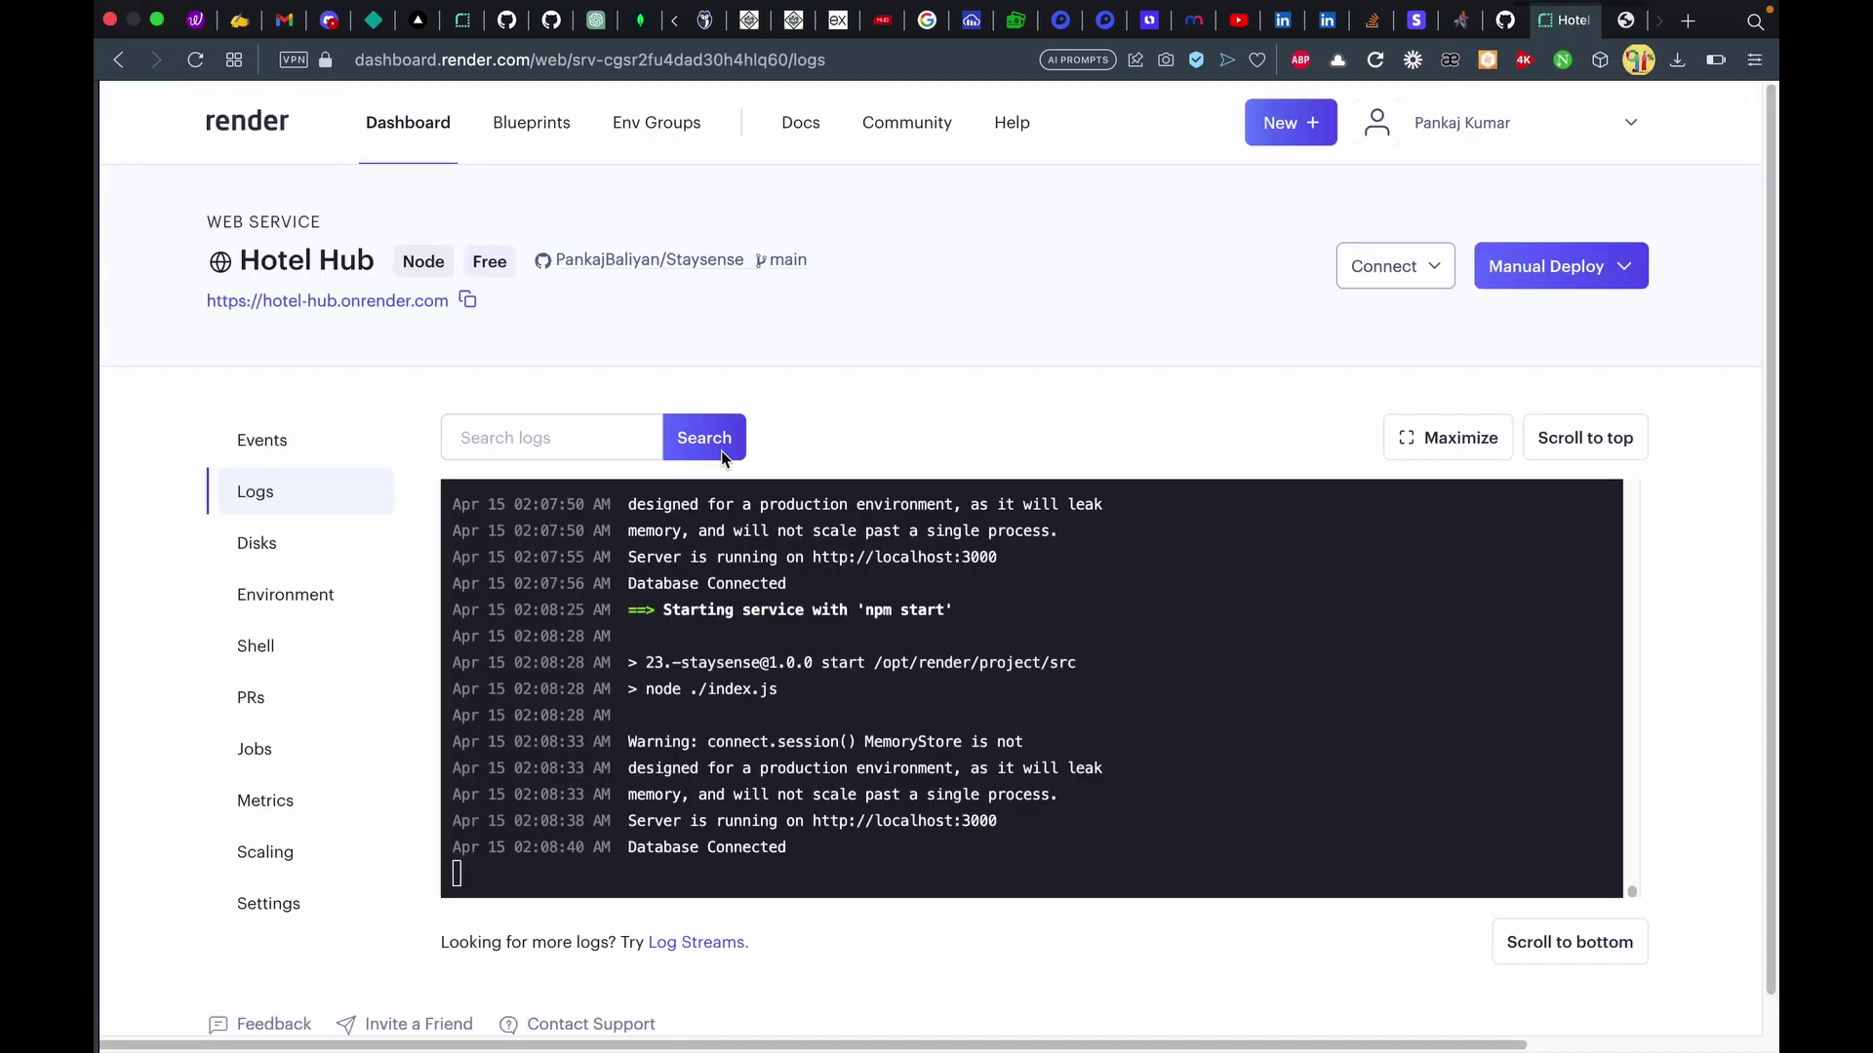
pyautogui.click(281, 513)
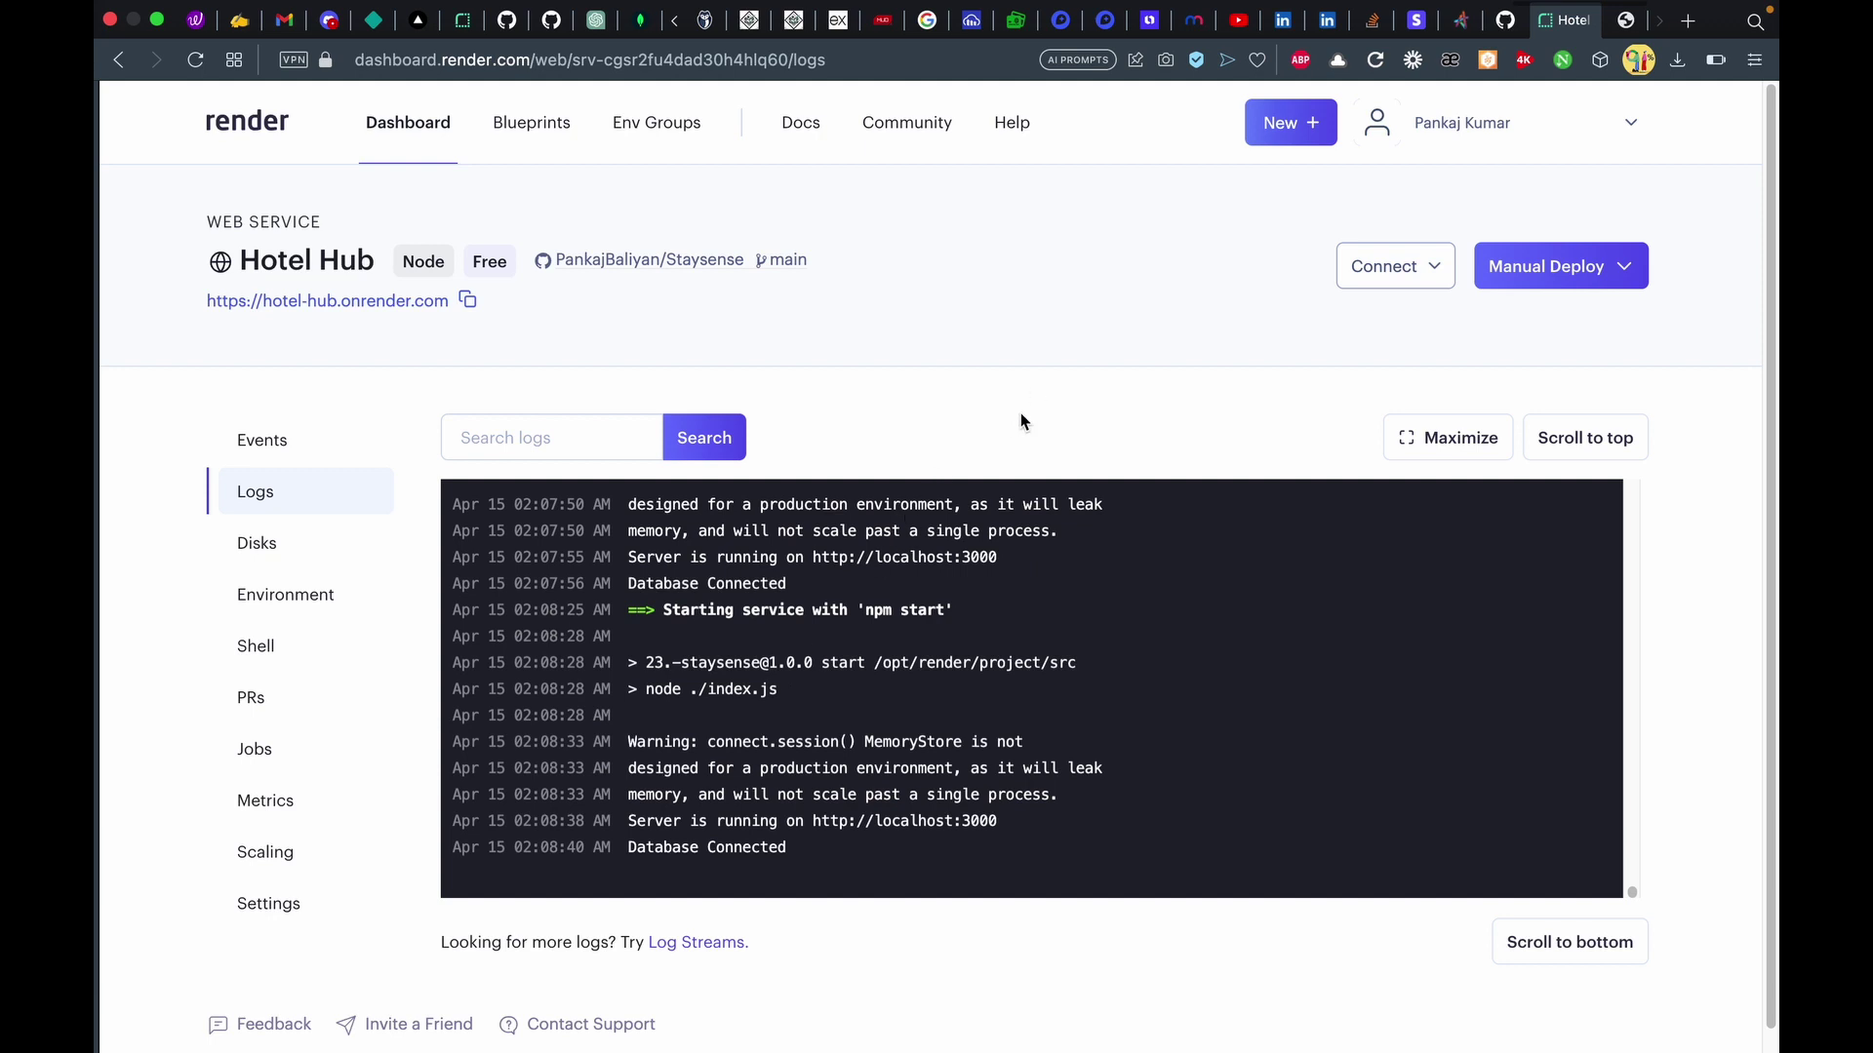
pyautogui.scroll(-1, 788, 663)
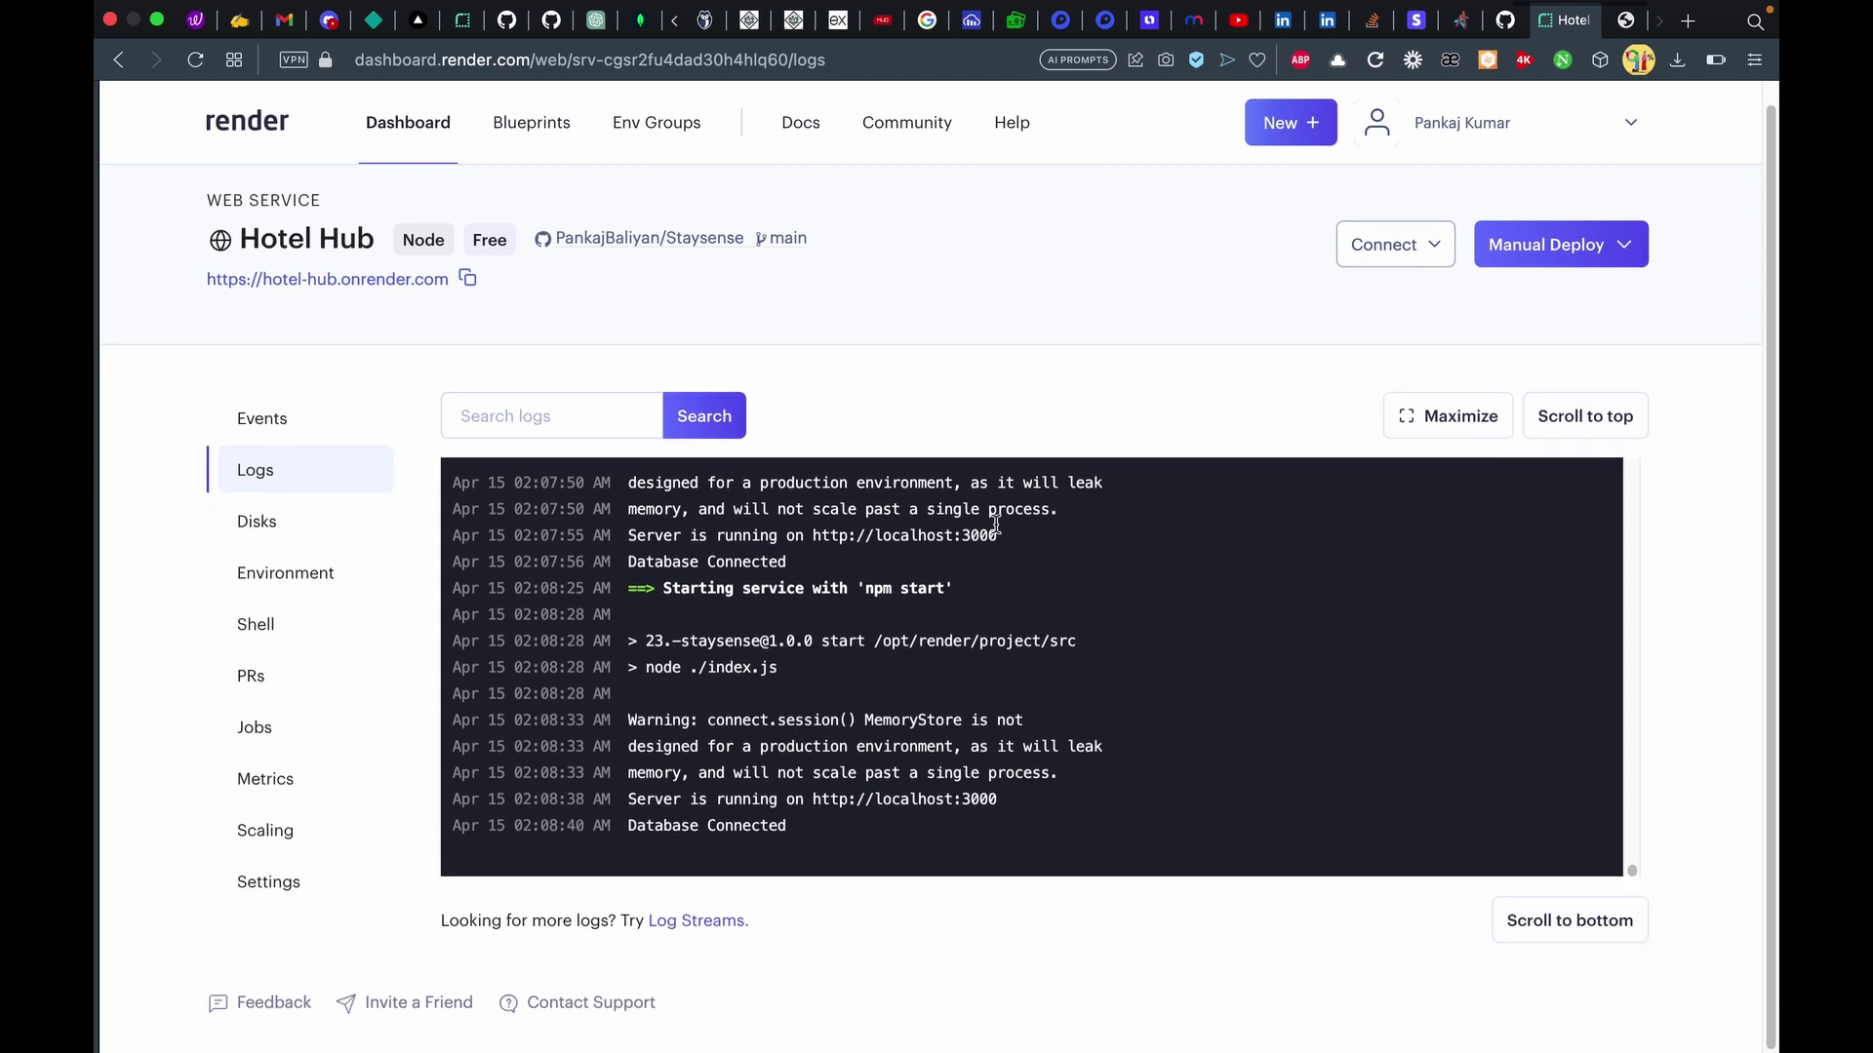
pyautogui.moveTo(790, 831); pyautogui.dragTo(611, 802)
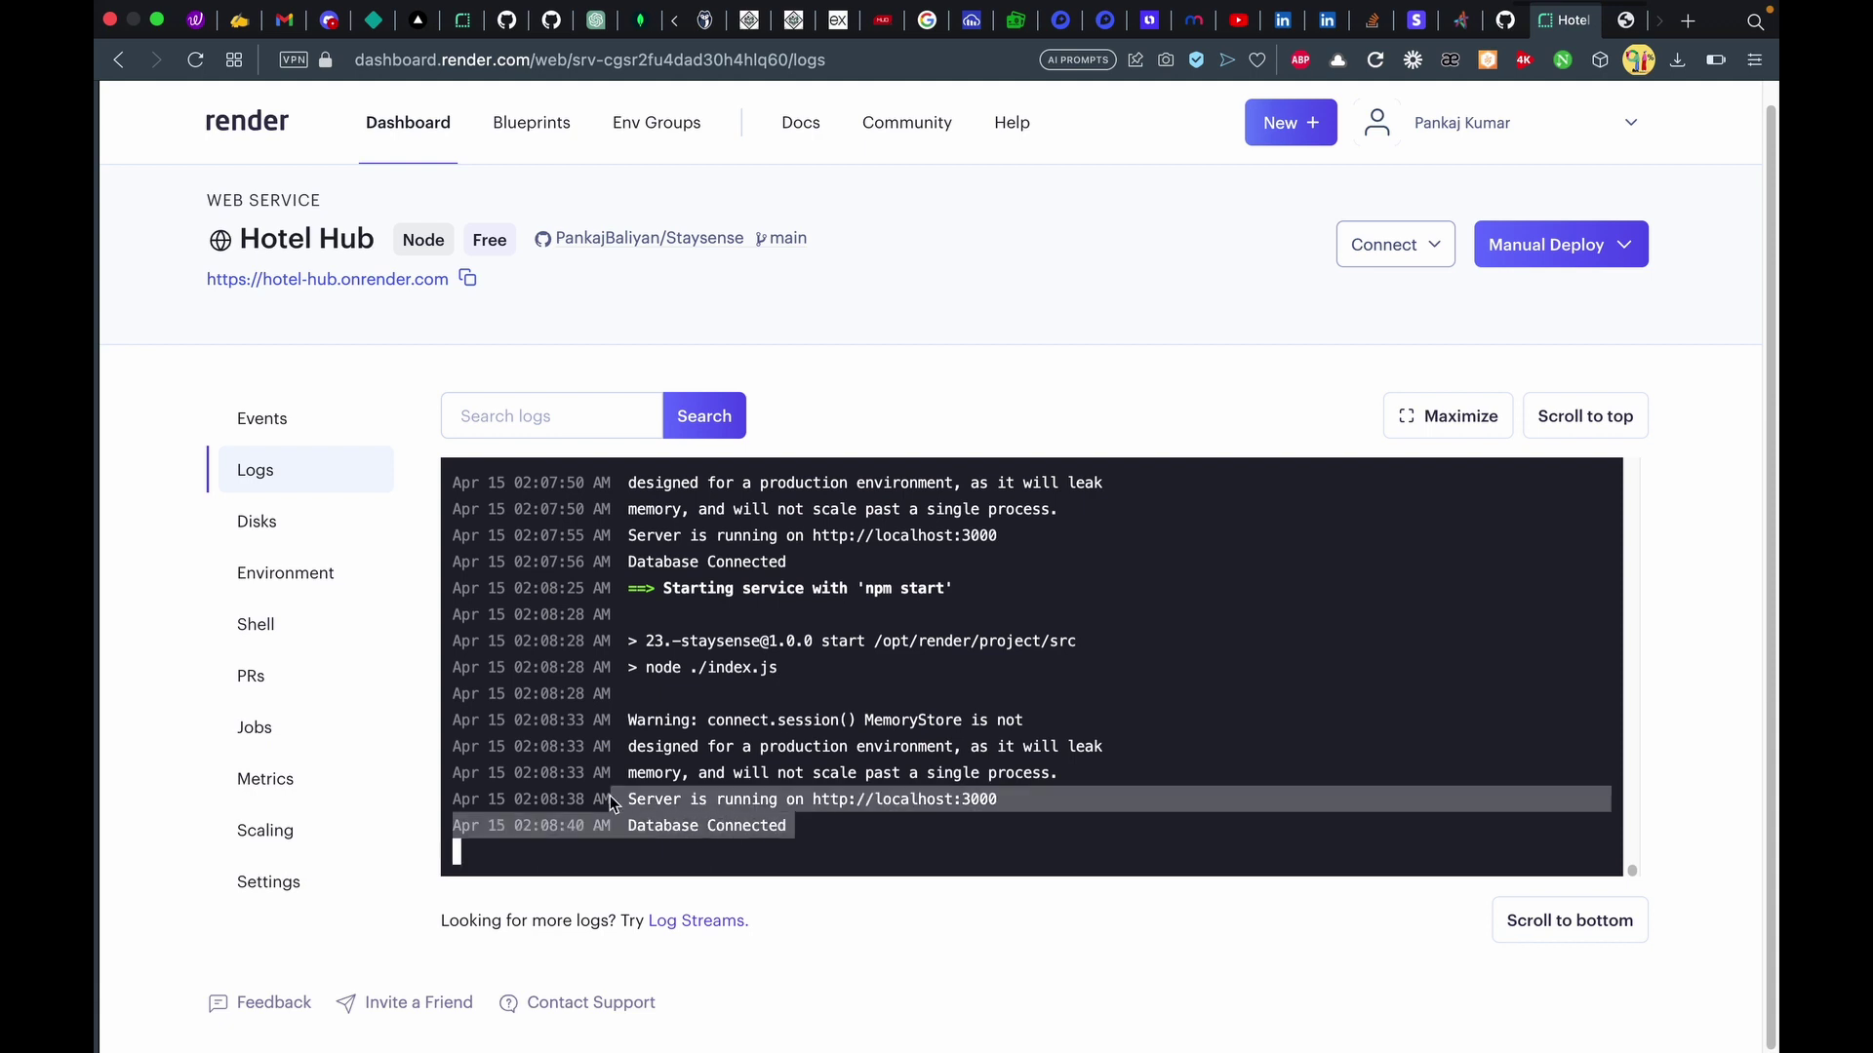
pyautogui.click(877, 827)
pyautogui.hotkey('ctrl', 'Tab')
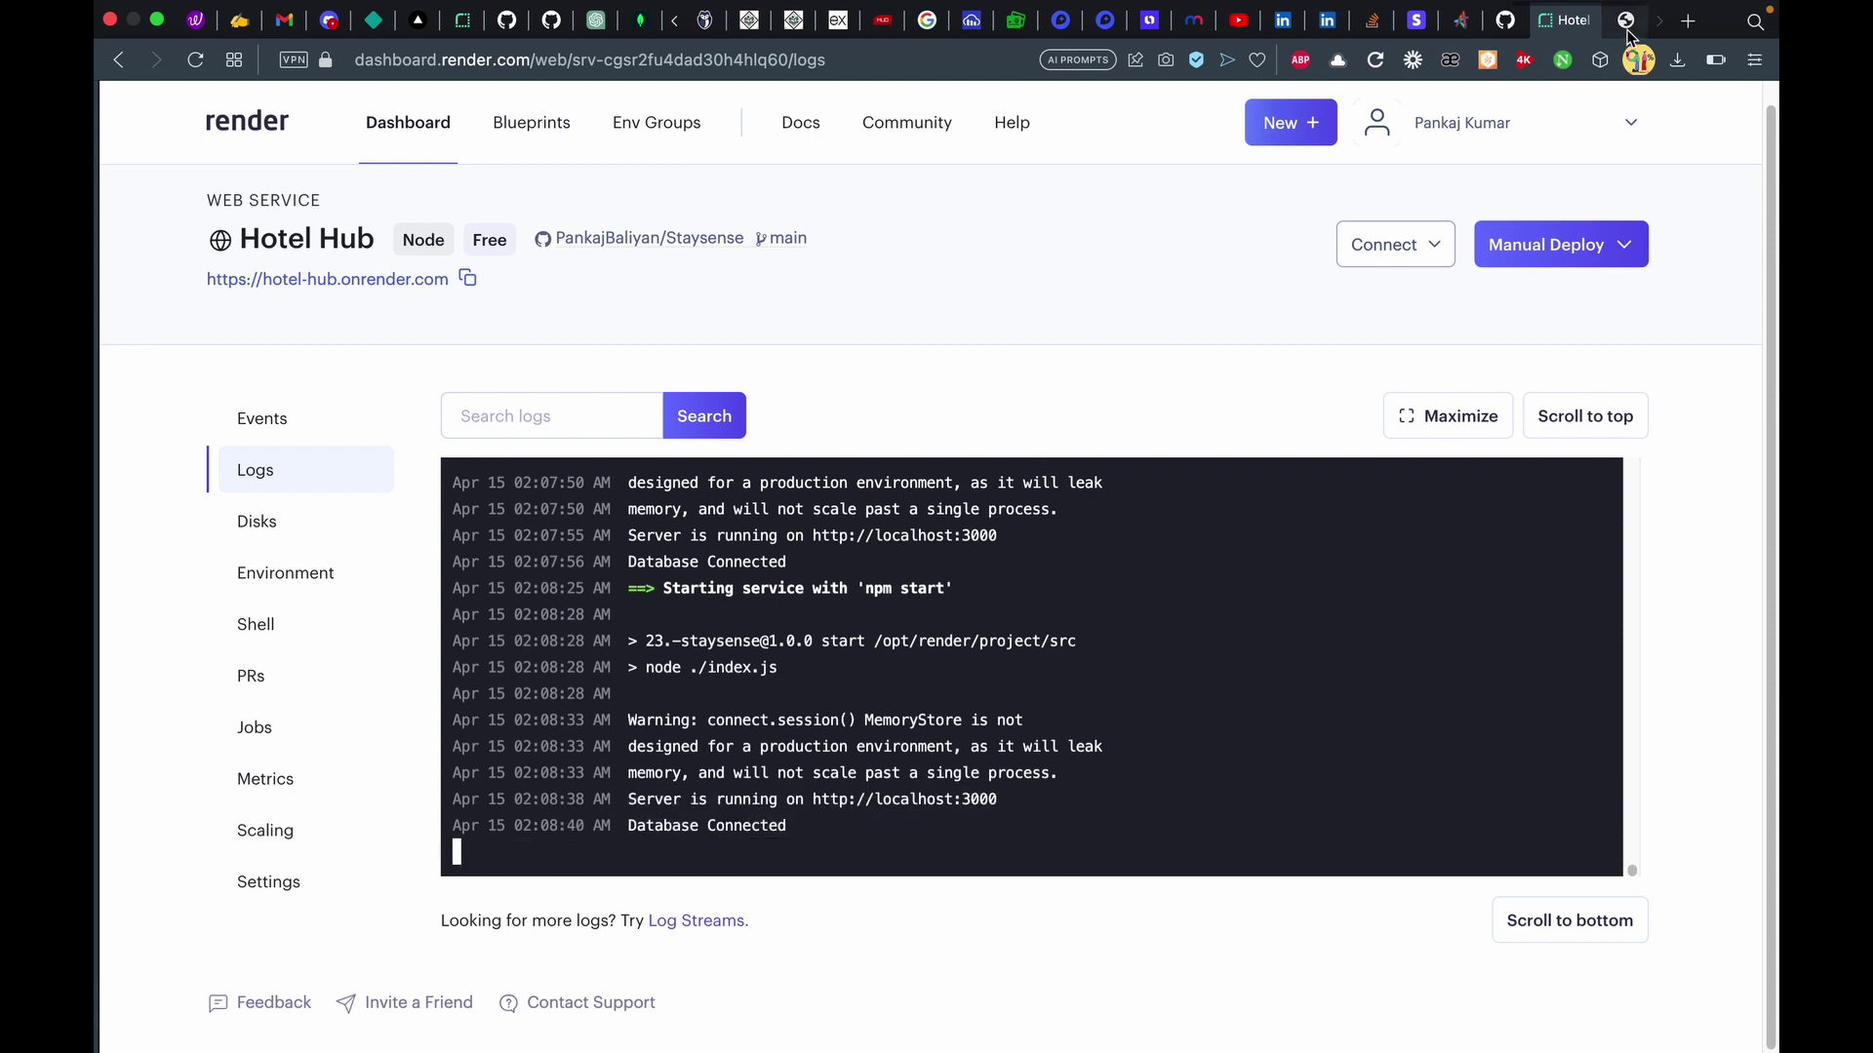
pyautogui.rightClick(469, 231)
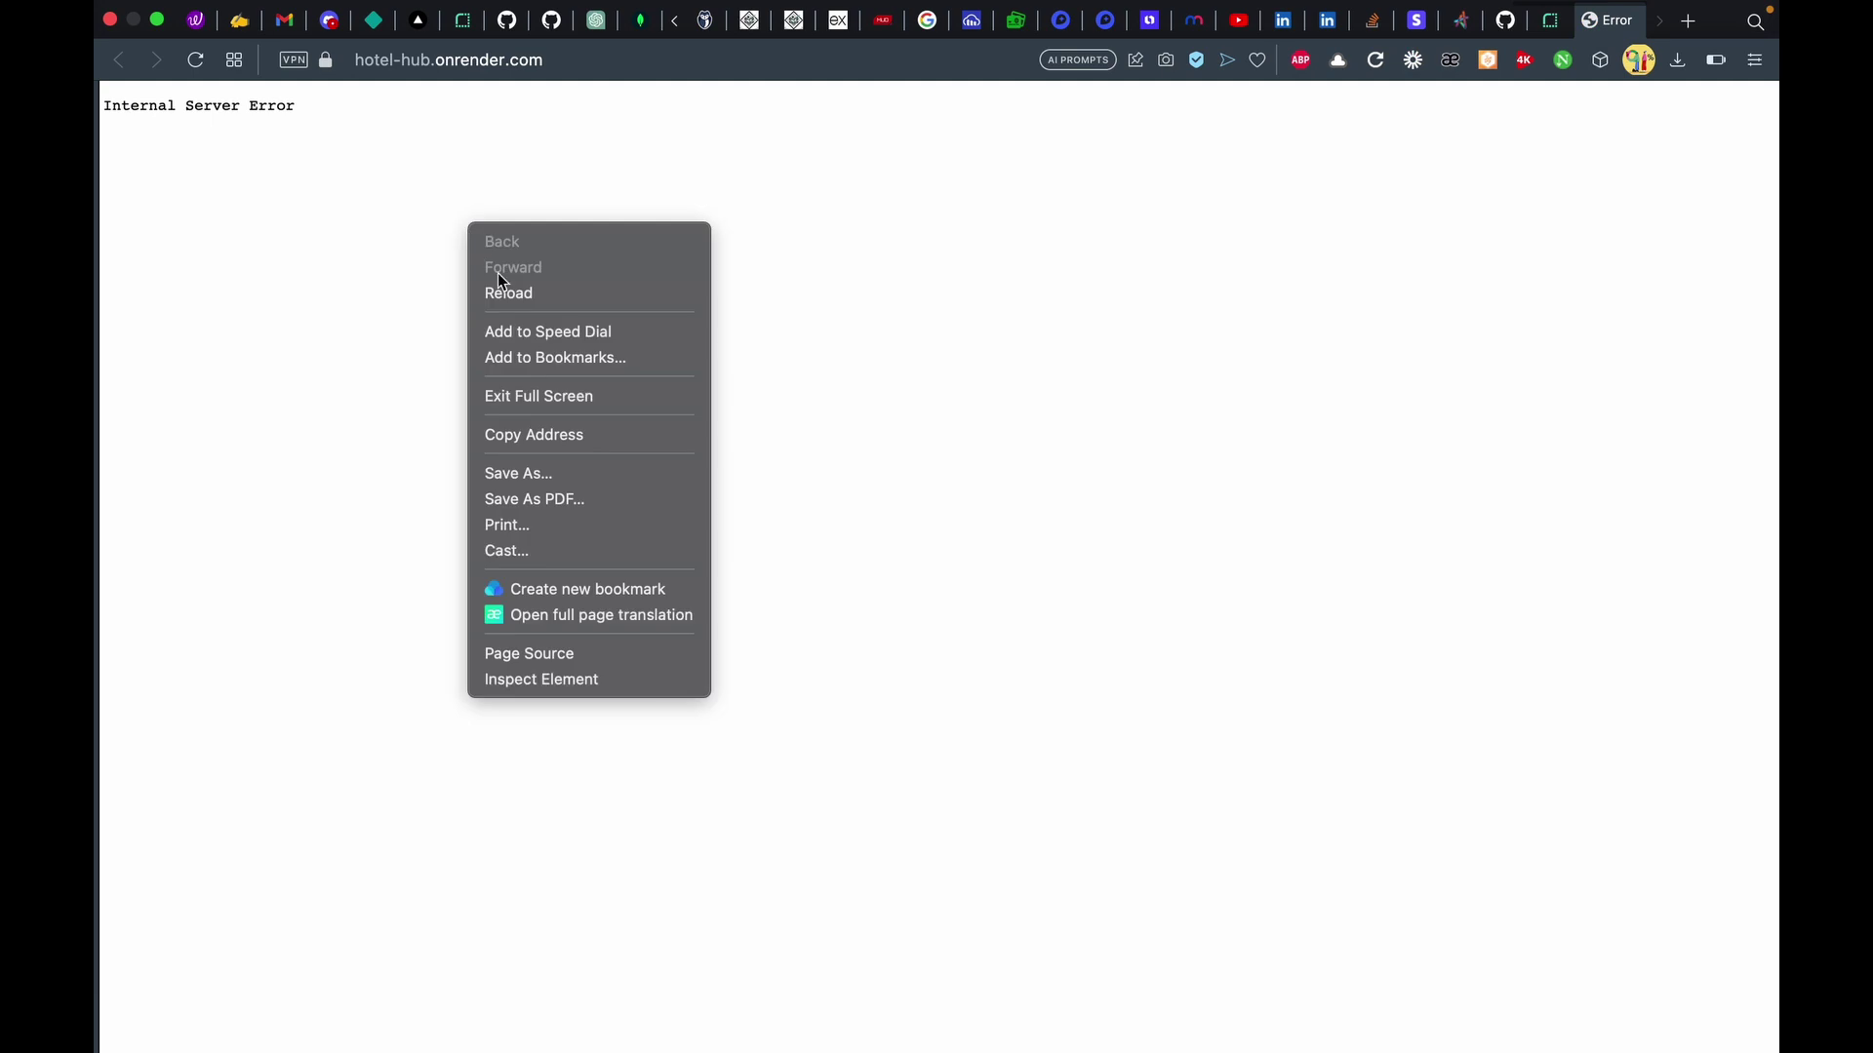
# Step: Reload hotel-hub.onrender.com so its 'Start exploring Berlin' home page appears
pyautogui.click(509, 296)
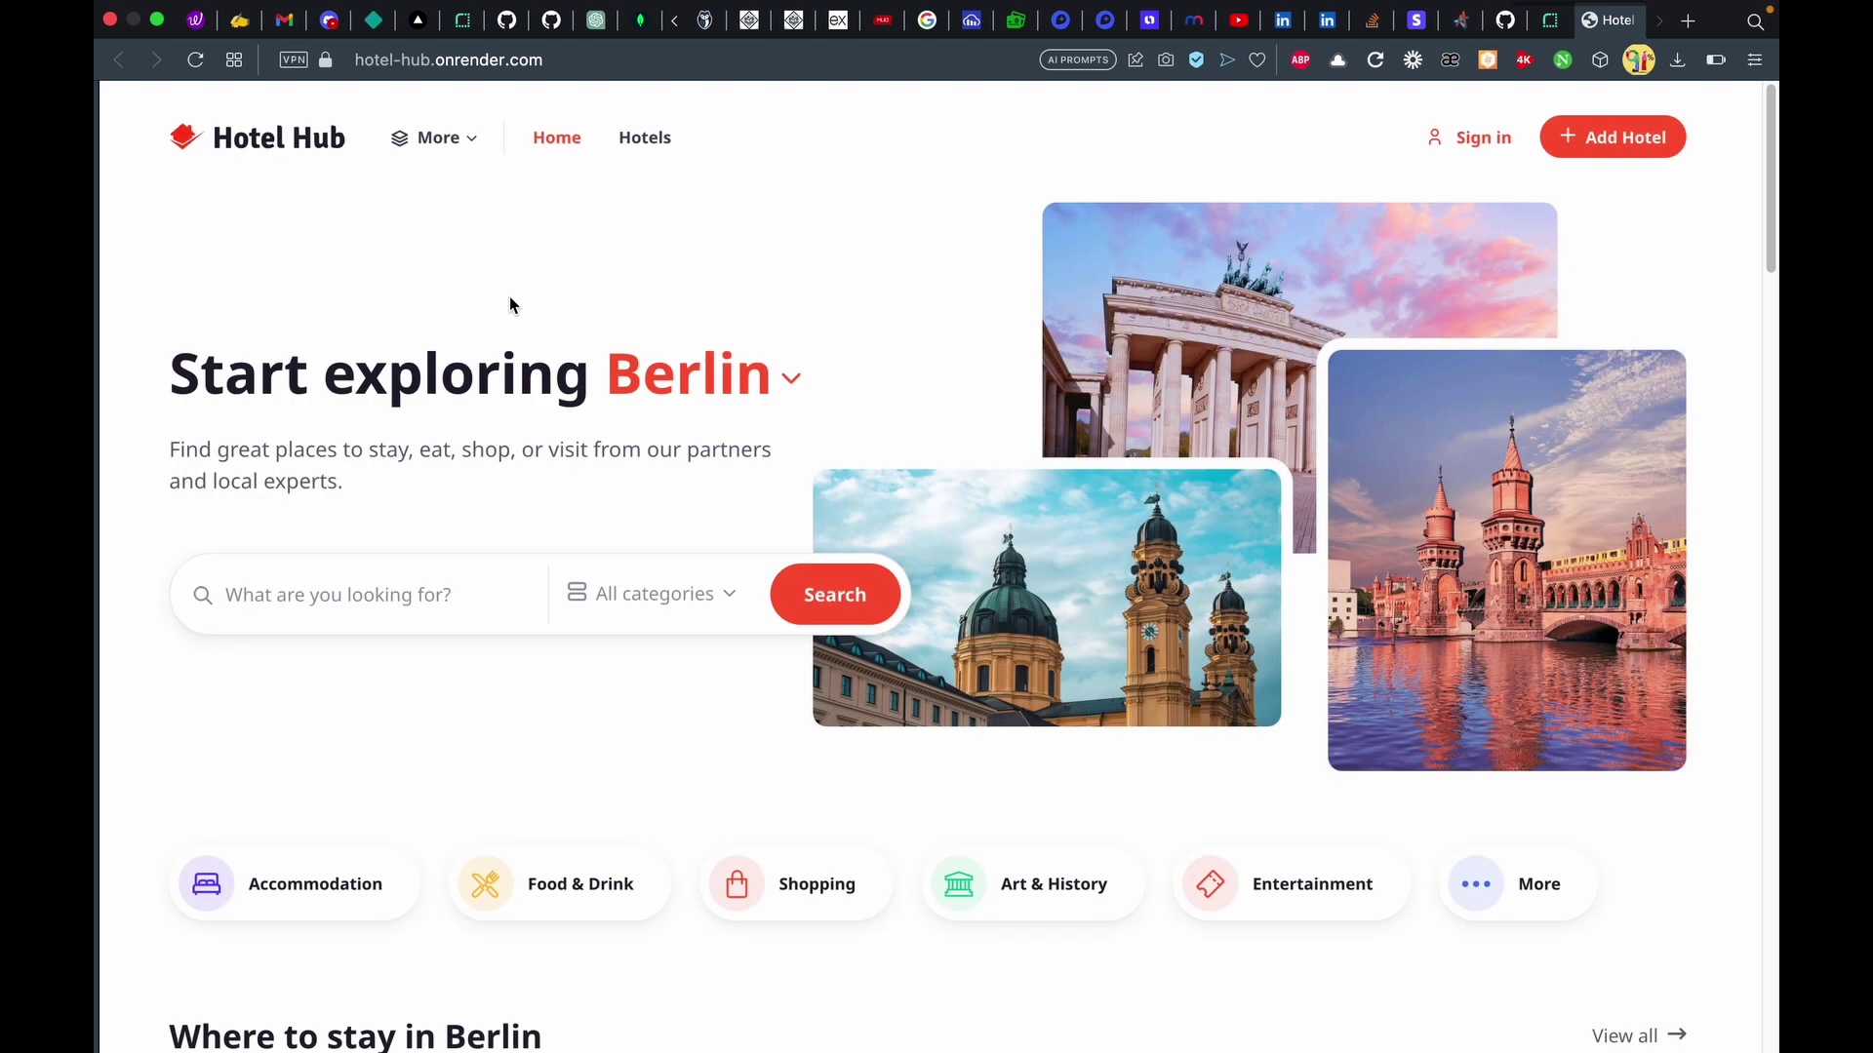
pyautogui.scroll(-5, 510, 305)
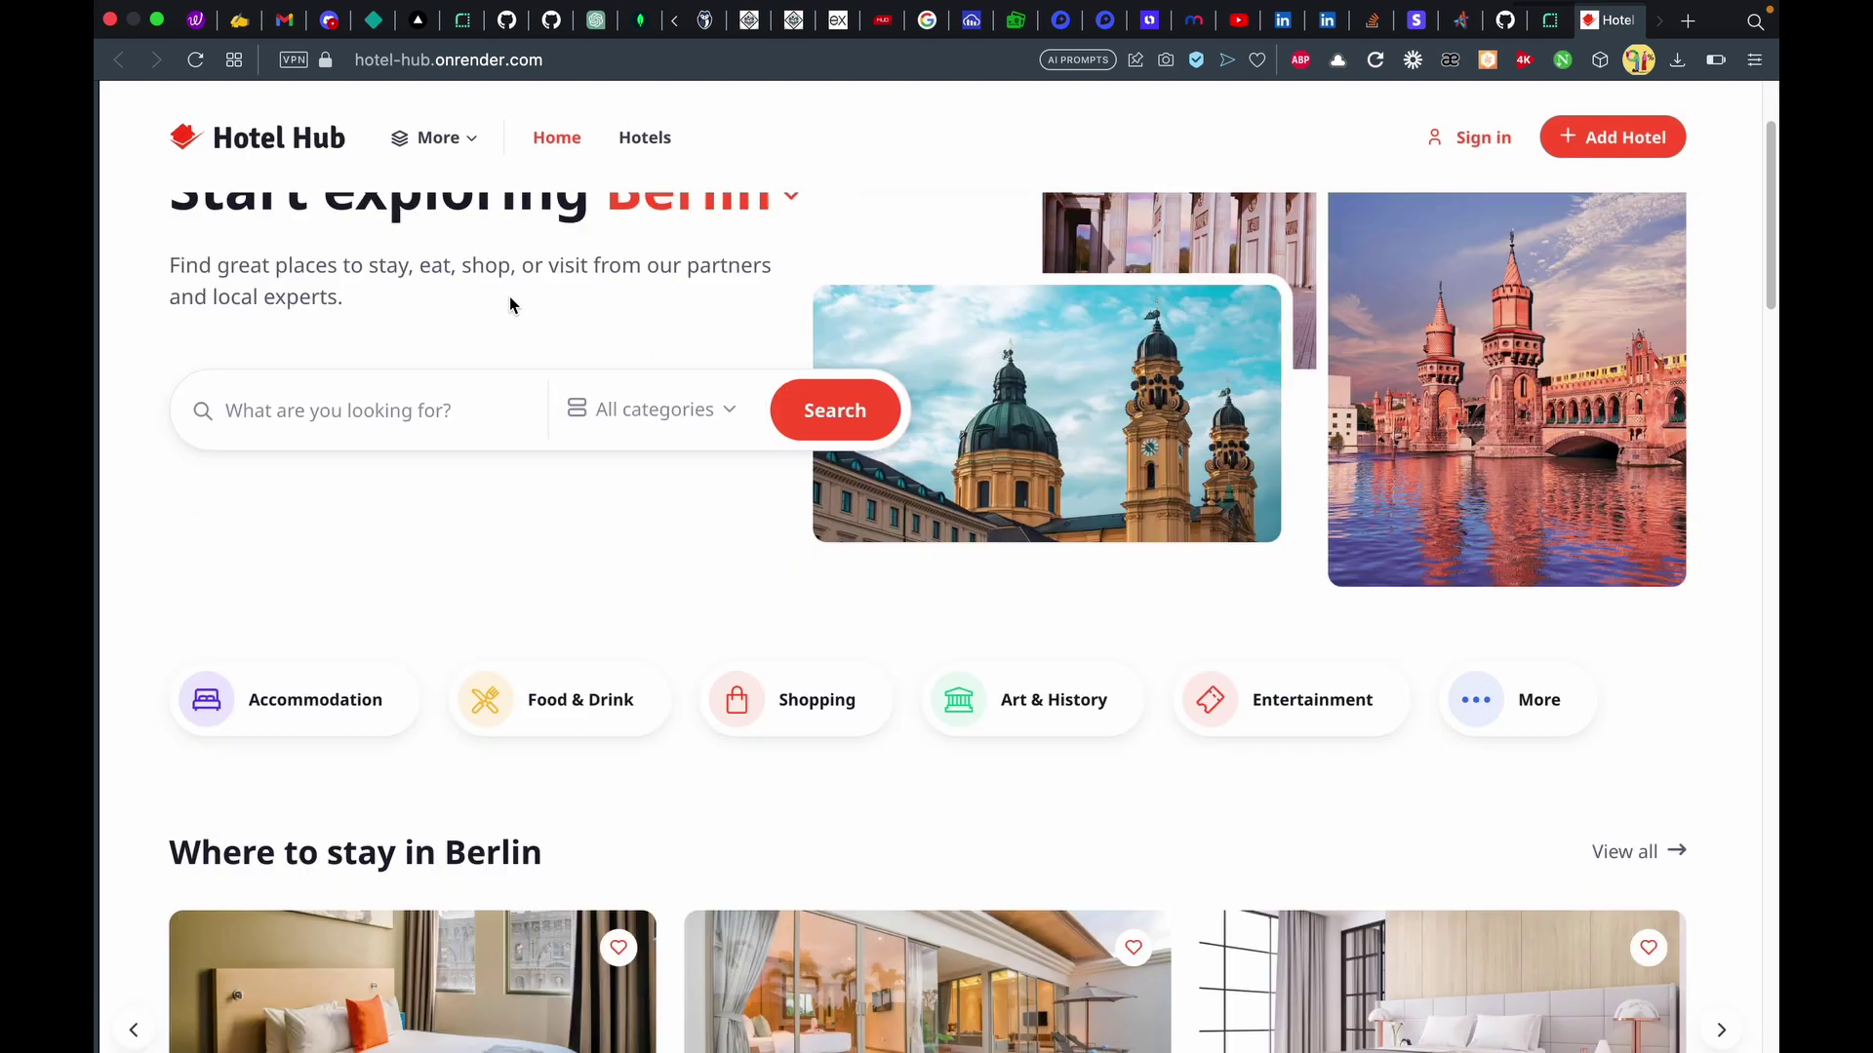
pyautogui.scroll(5, 510, 305)
# Step: Reload the local localhost:3000 version to compare, then select the deployed site's URL
pyautogui.hotkey('ctrl', 'Right')
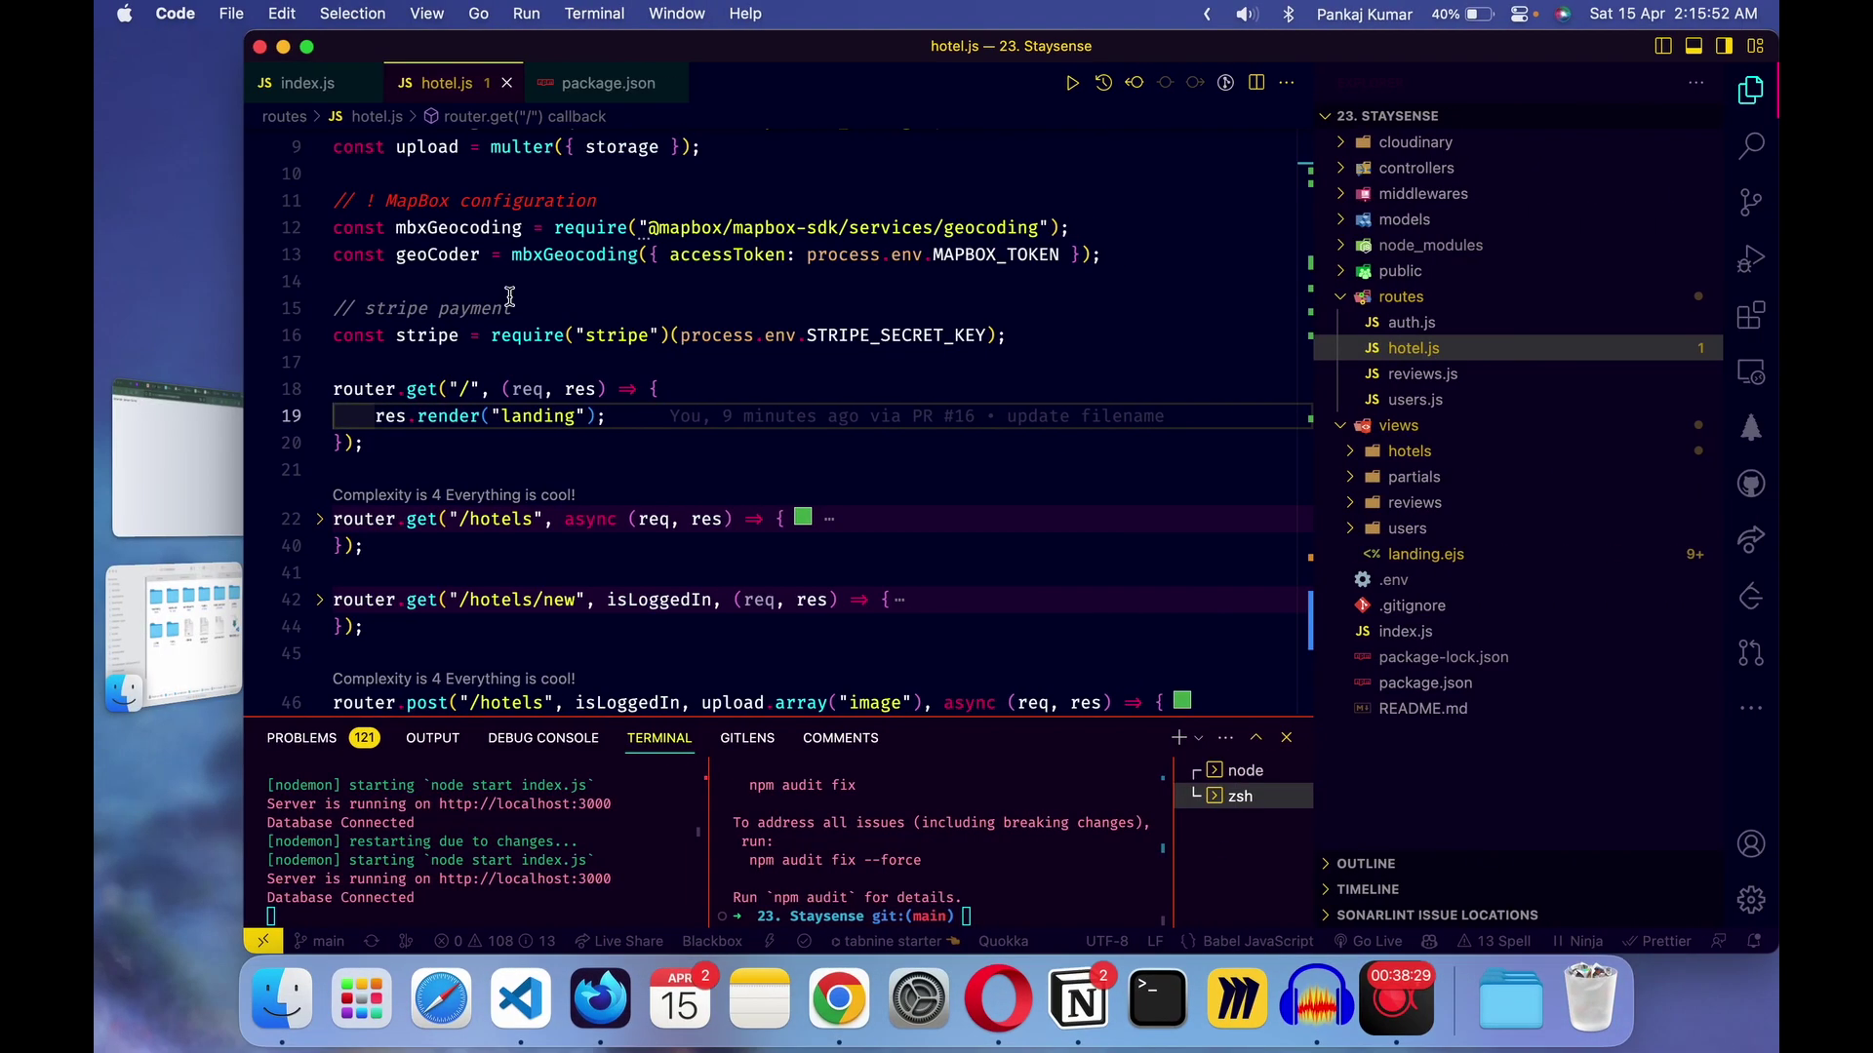
pyautogui.press('super+Tab')
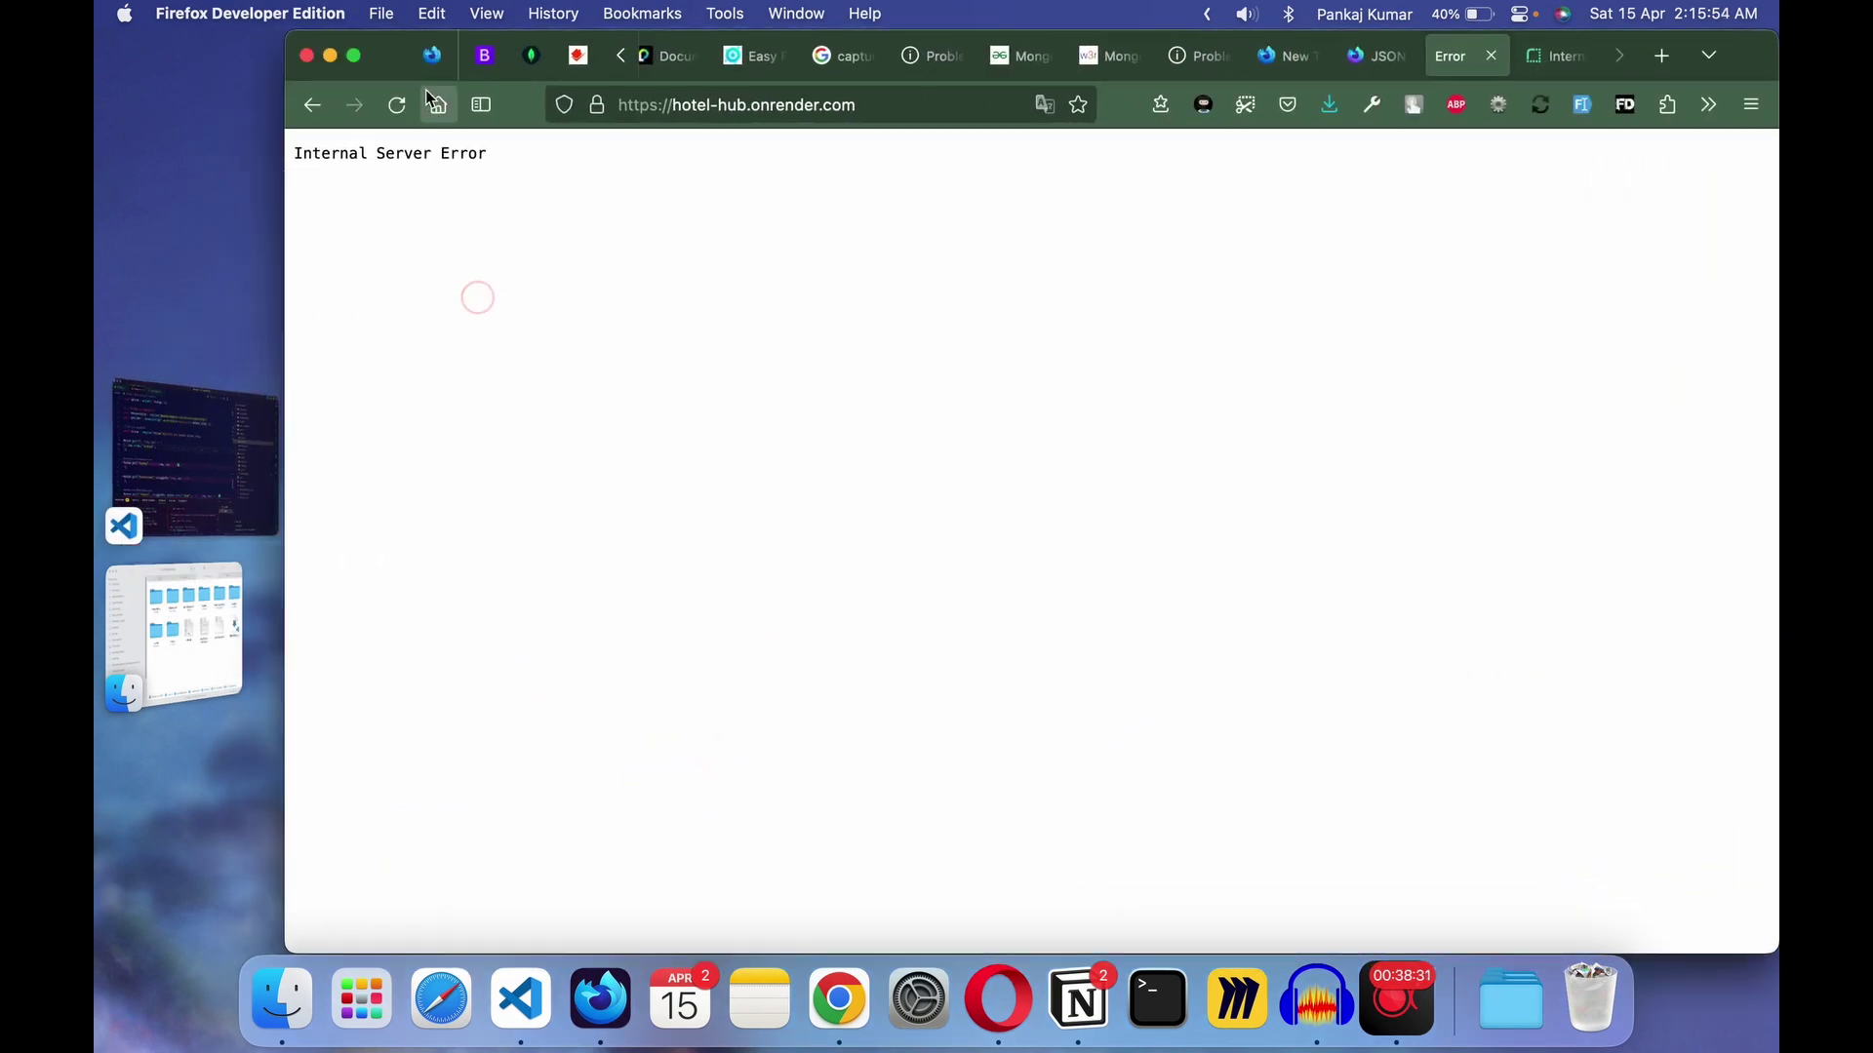
pyautogui.scroll(5, 495, 62)
pyautogui.click(578, 59)
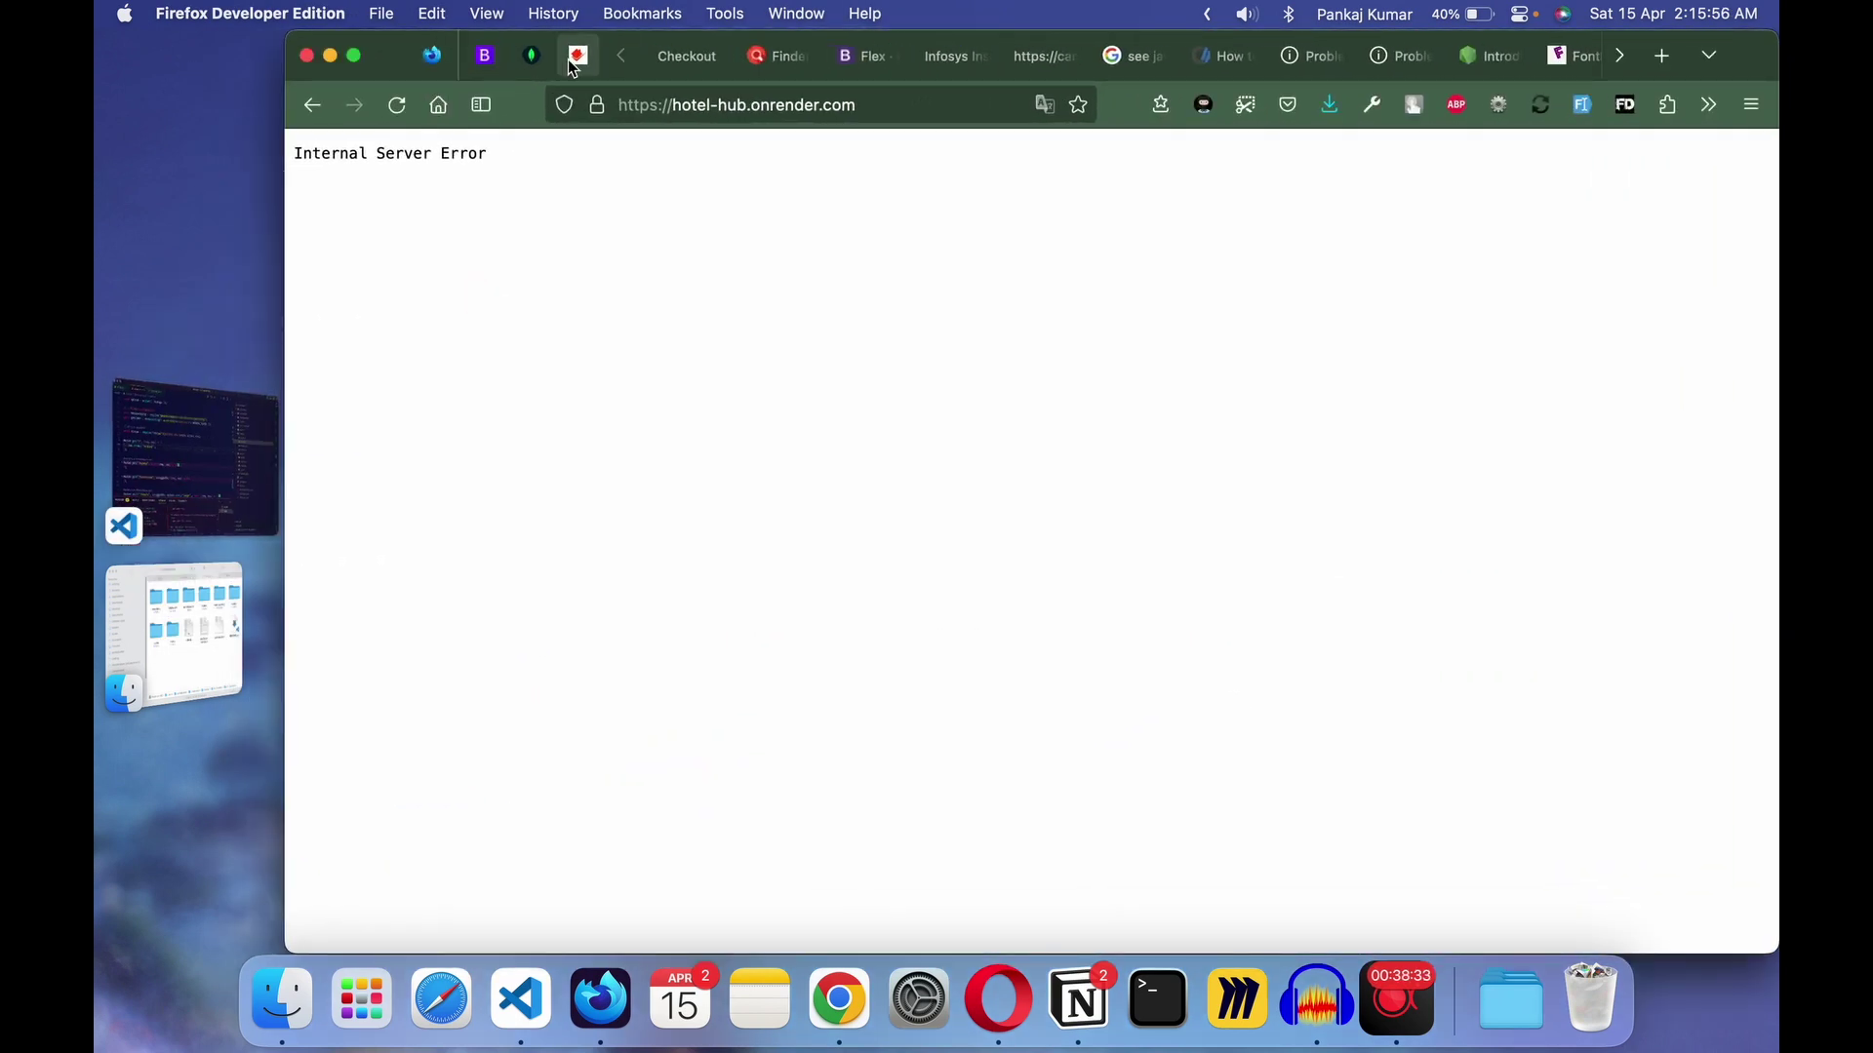
pyautogui.click(402, 111)
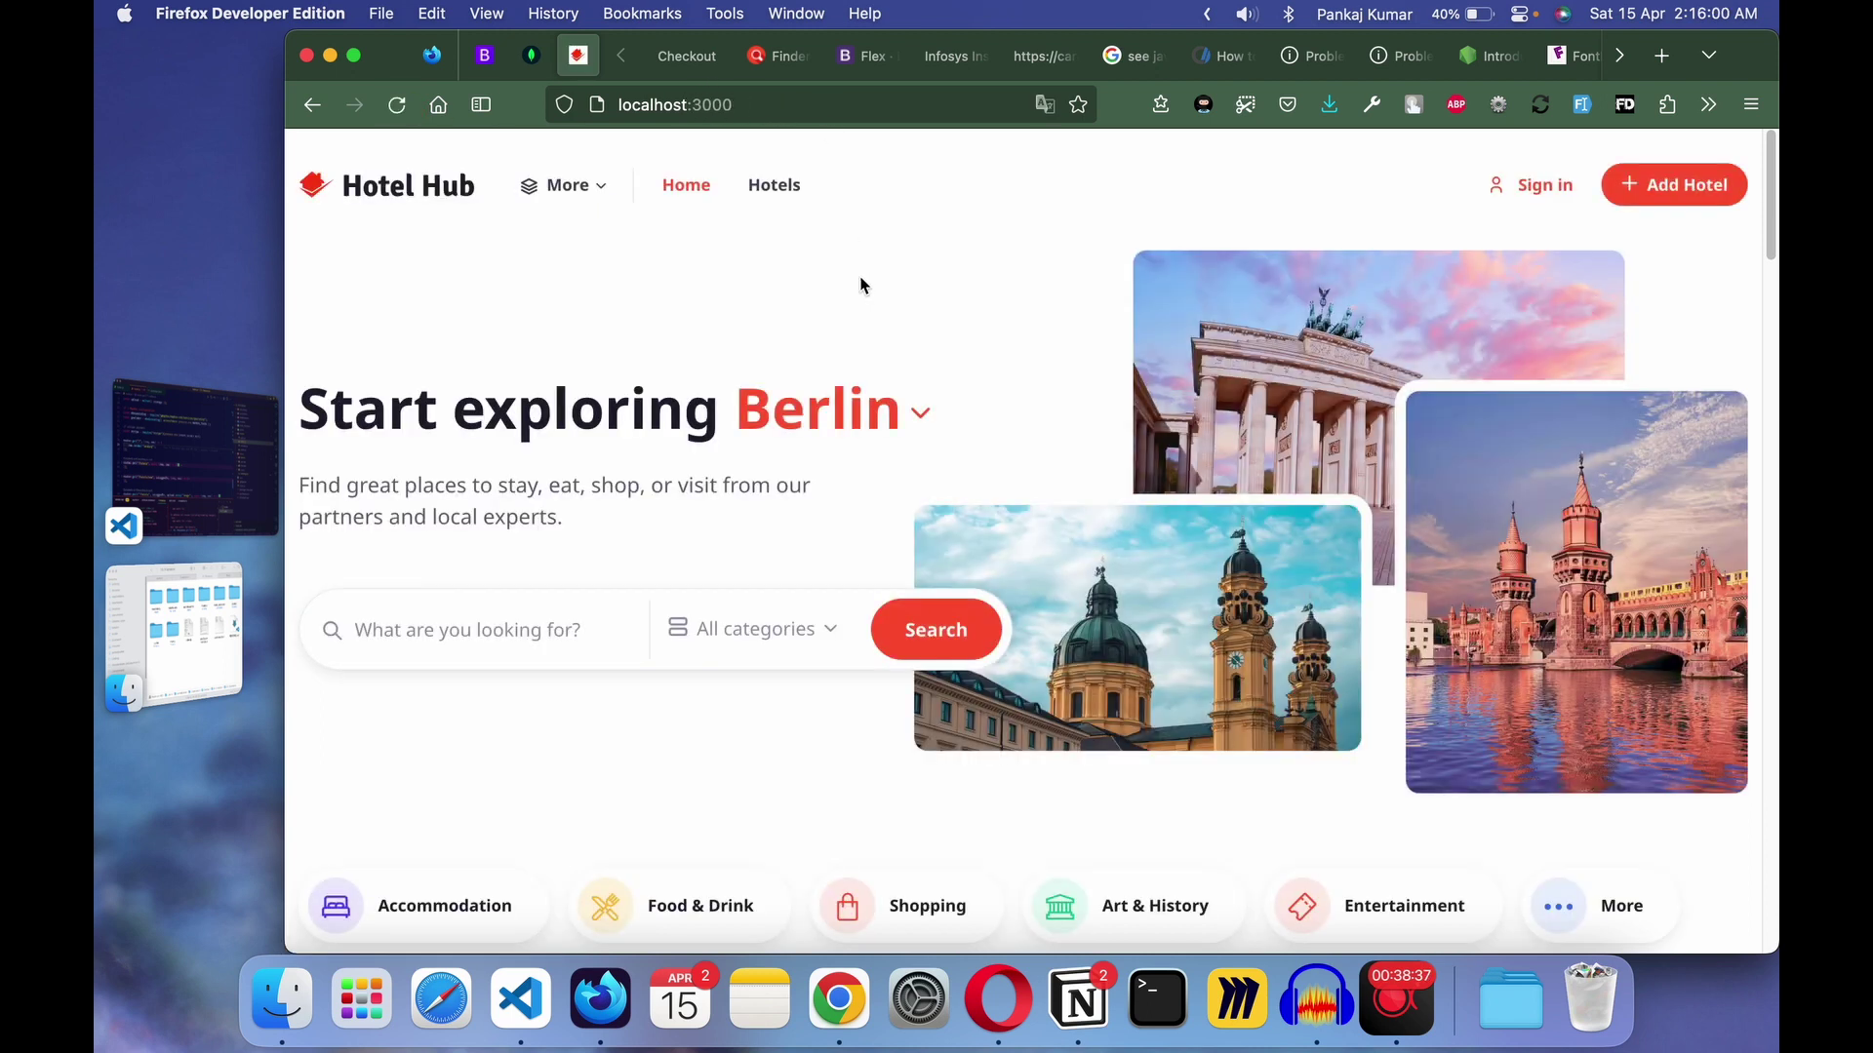
pyautogui.scroll(-5, 876, 355)
pyautogui.scroll(5, 876, 355)
pyautogui.hotkey('ctrl', 'Left')
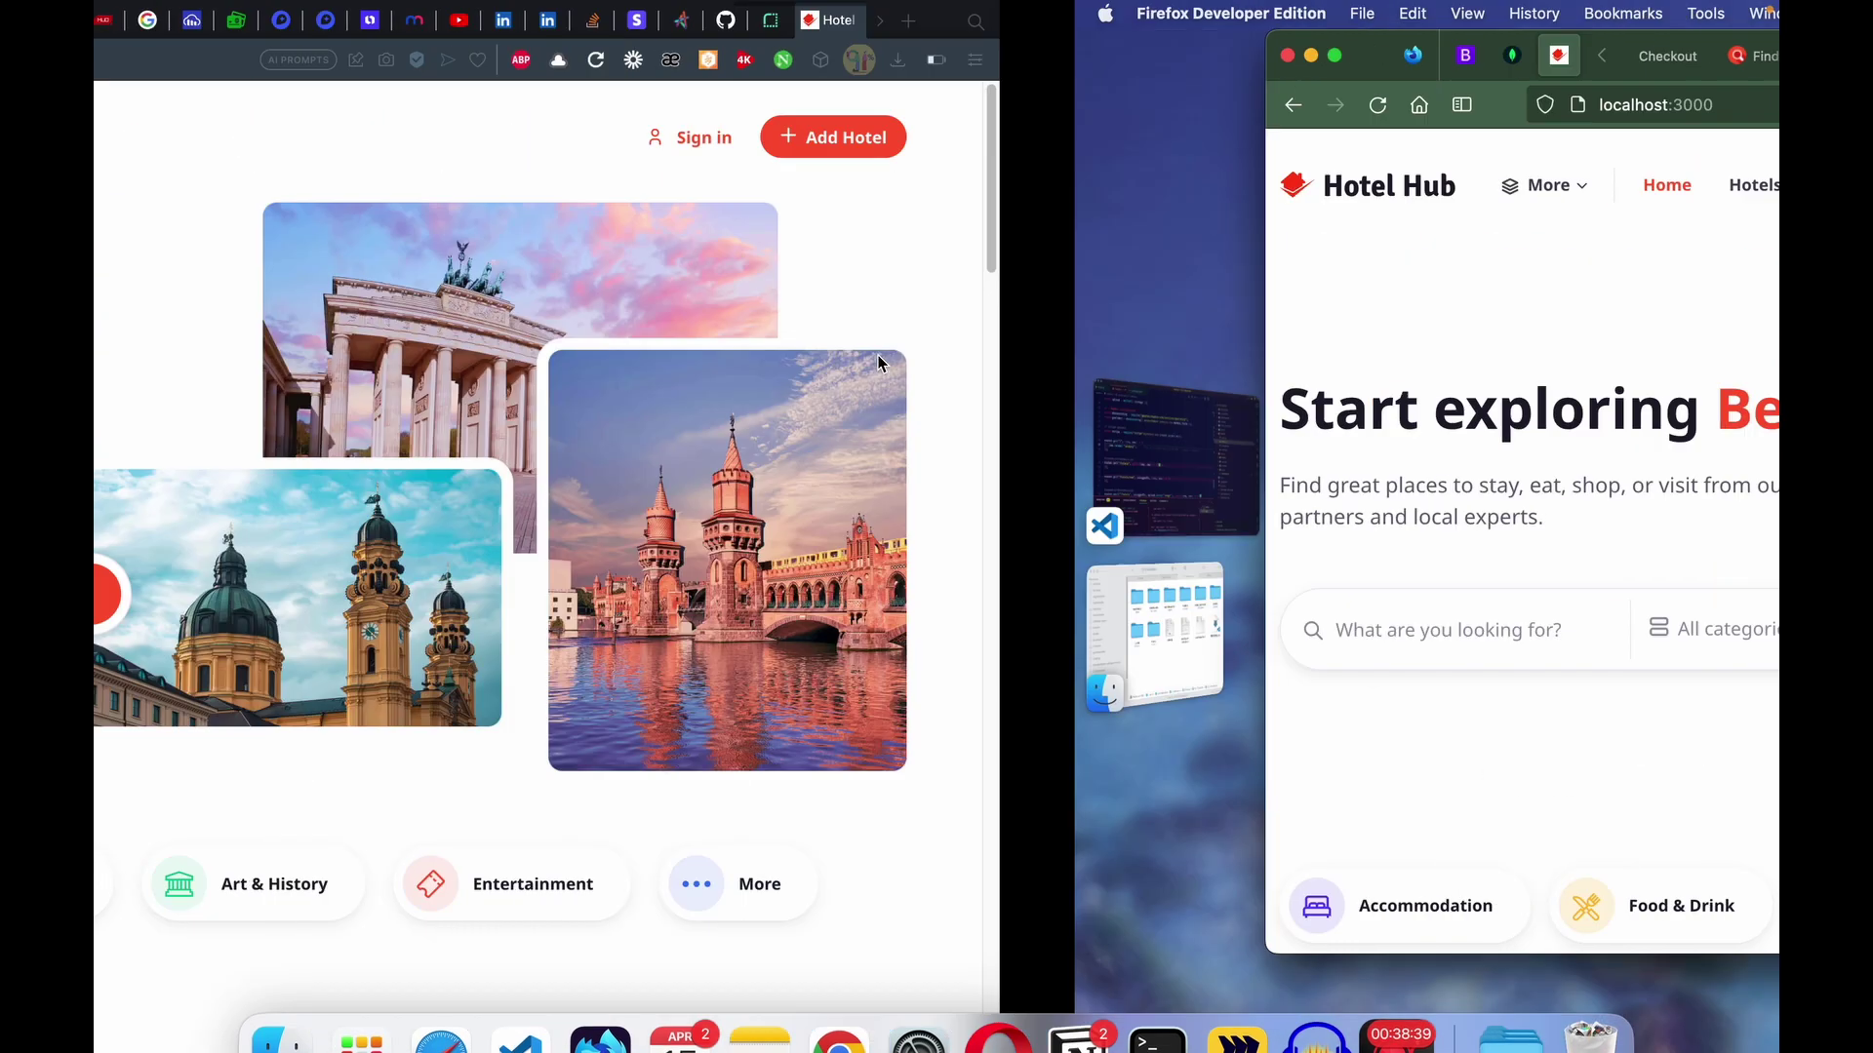
pyautogui.click(614, 66)
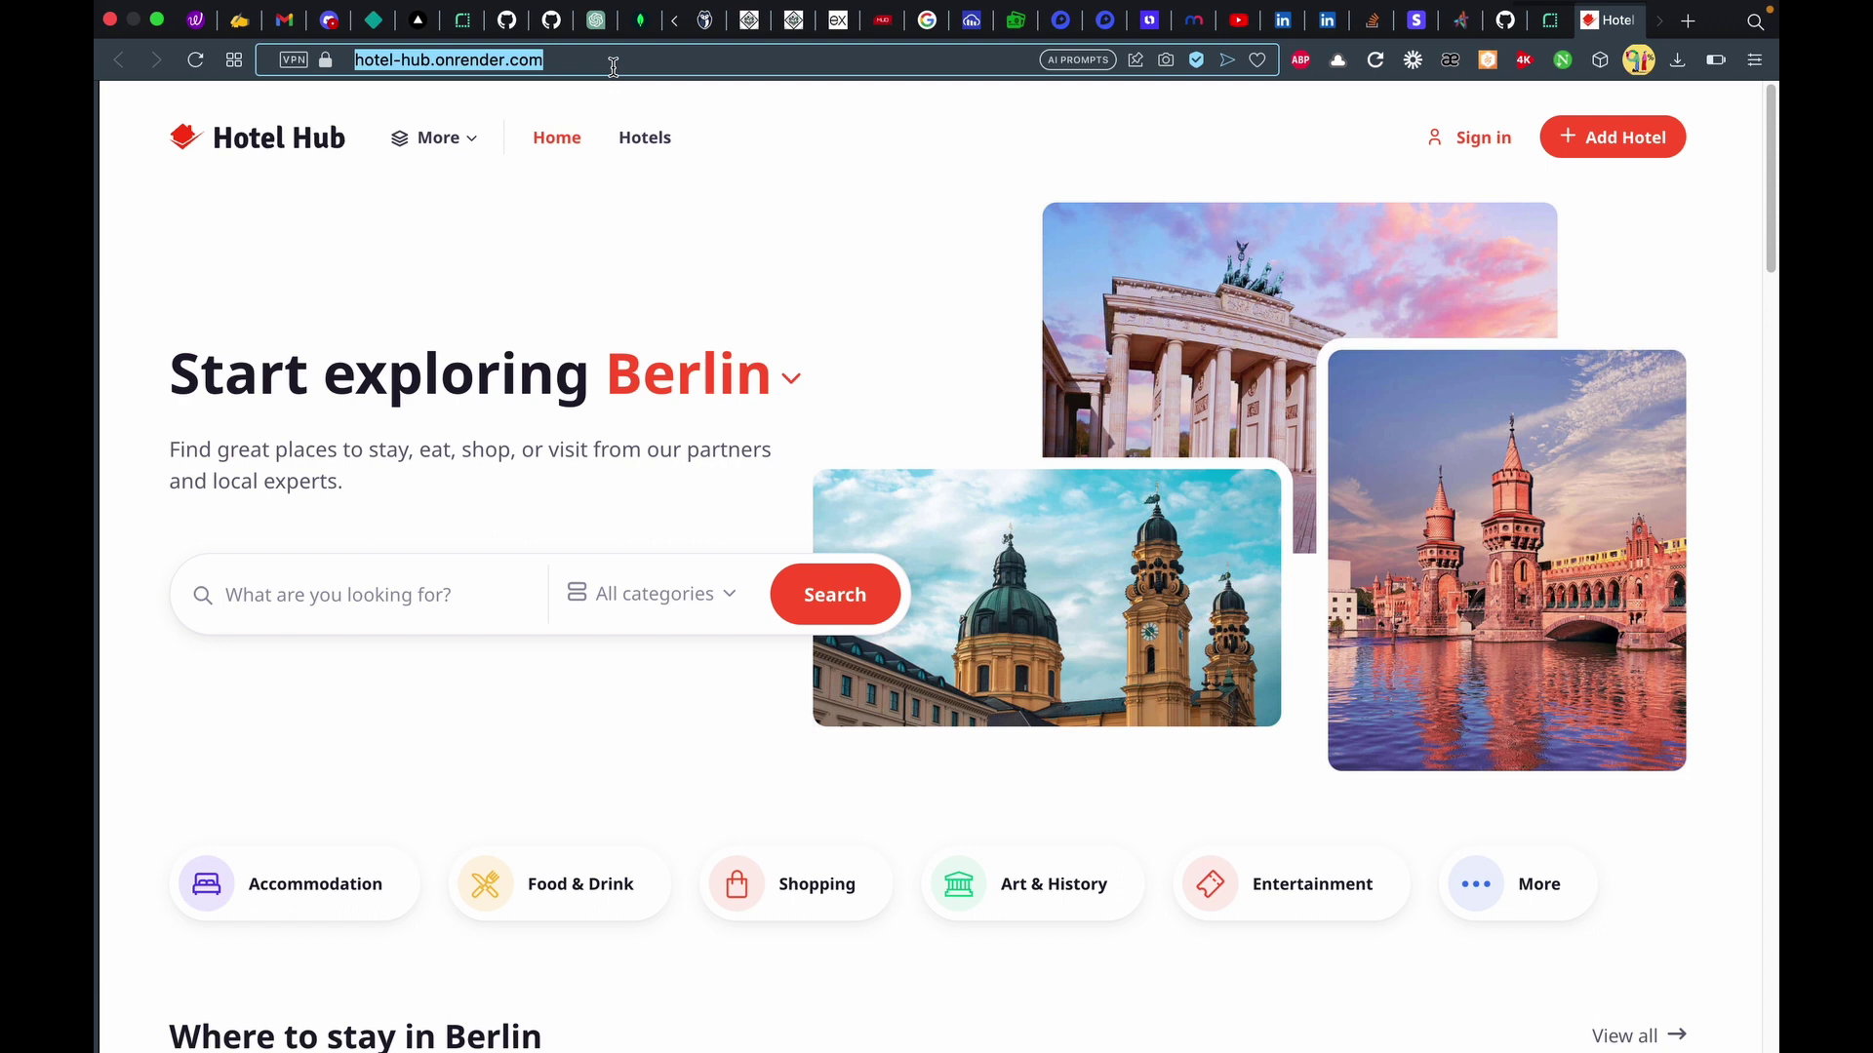
# Step: Set hotel-hub.onrender.com as the Staysense repo website with a mapbox topic, then open the site
pyautogui.rightClick(527, 57)
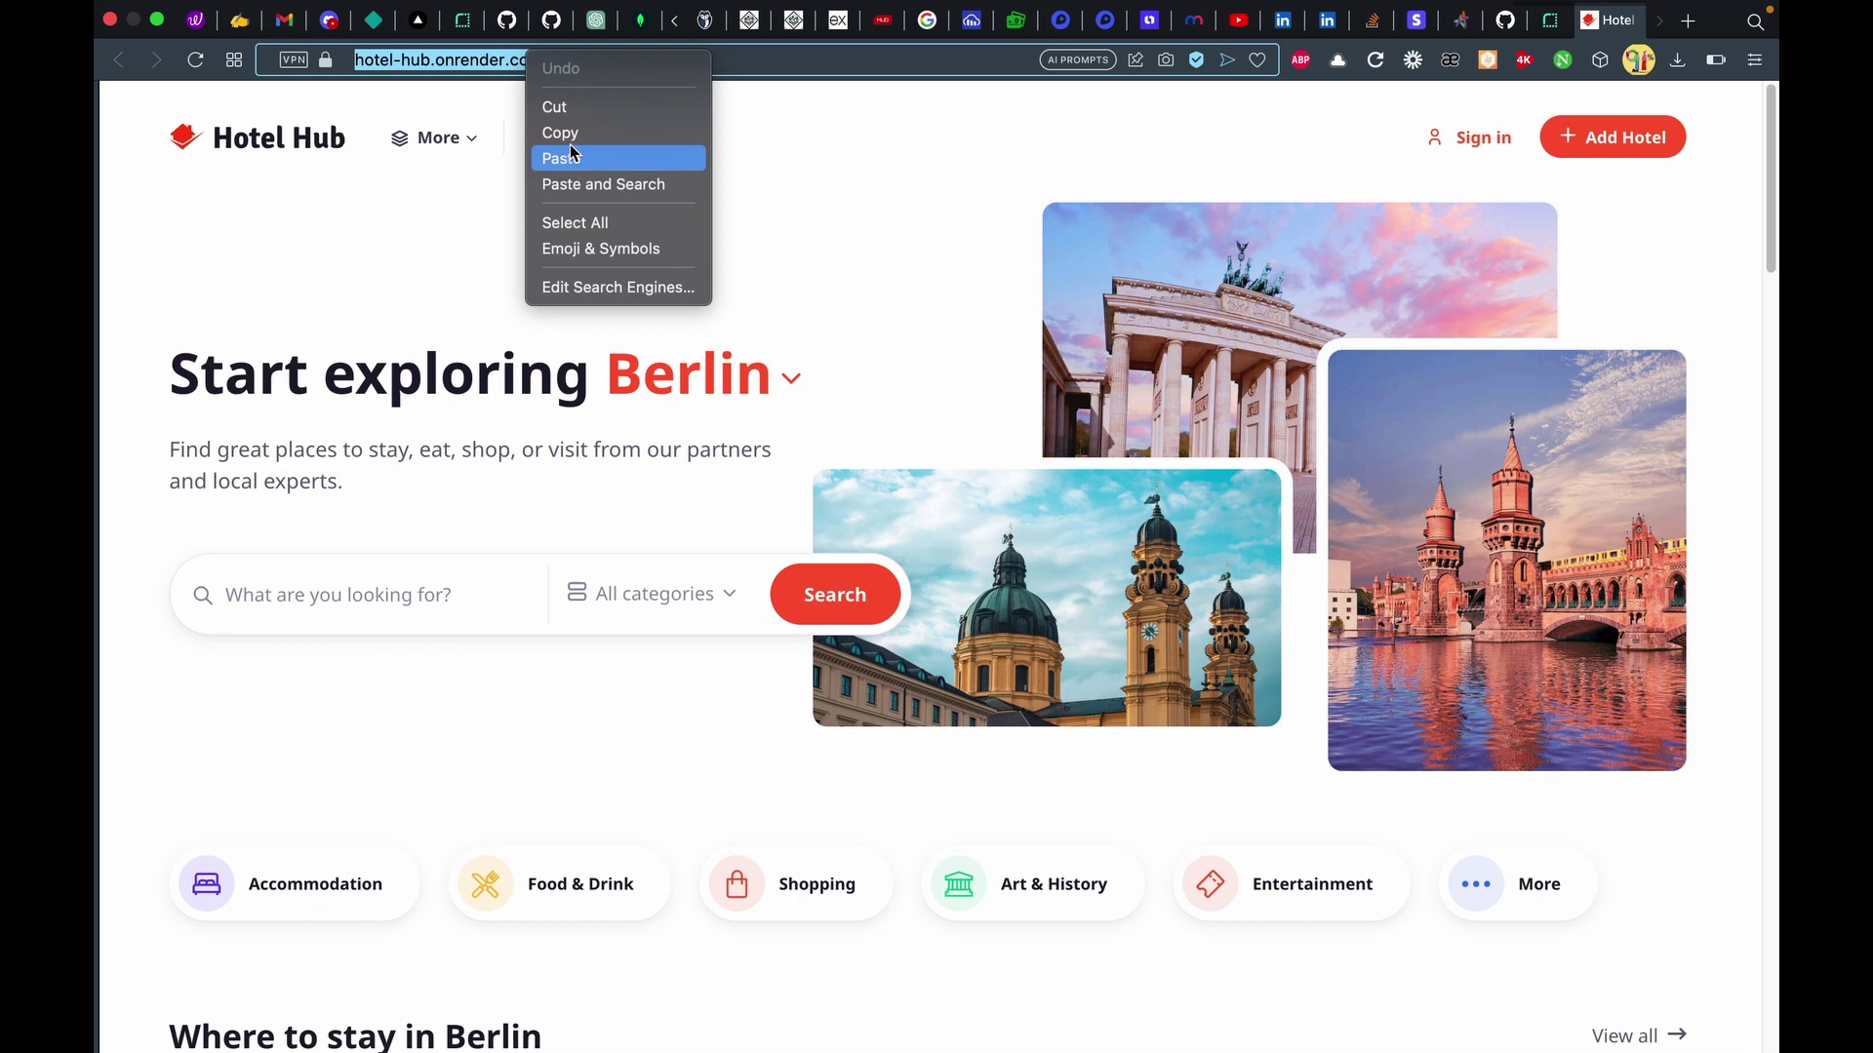
pyautogui.click(568, 141)
pyautogui.click(508, 19)
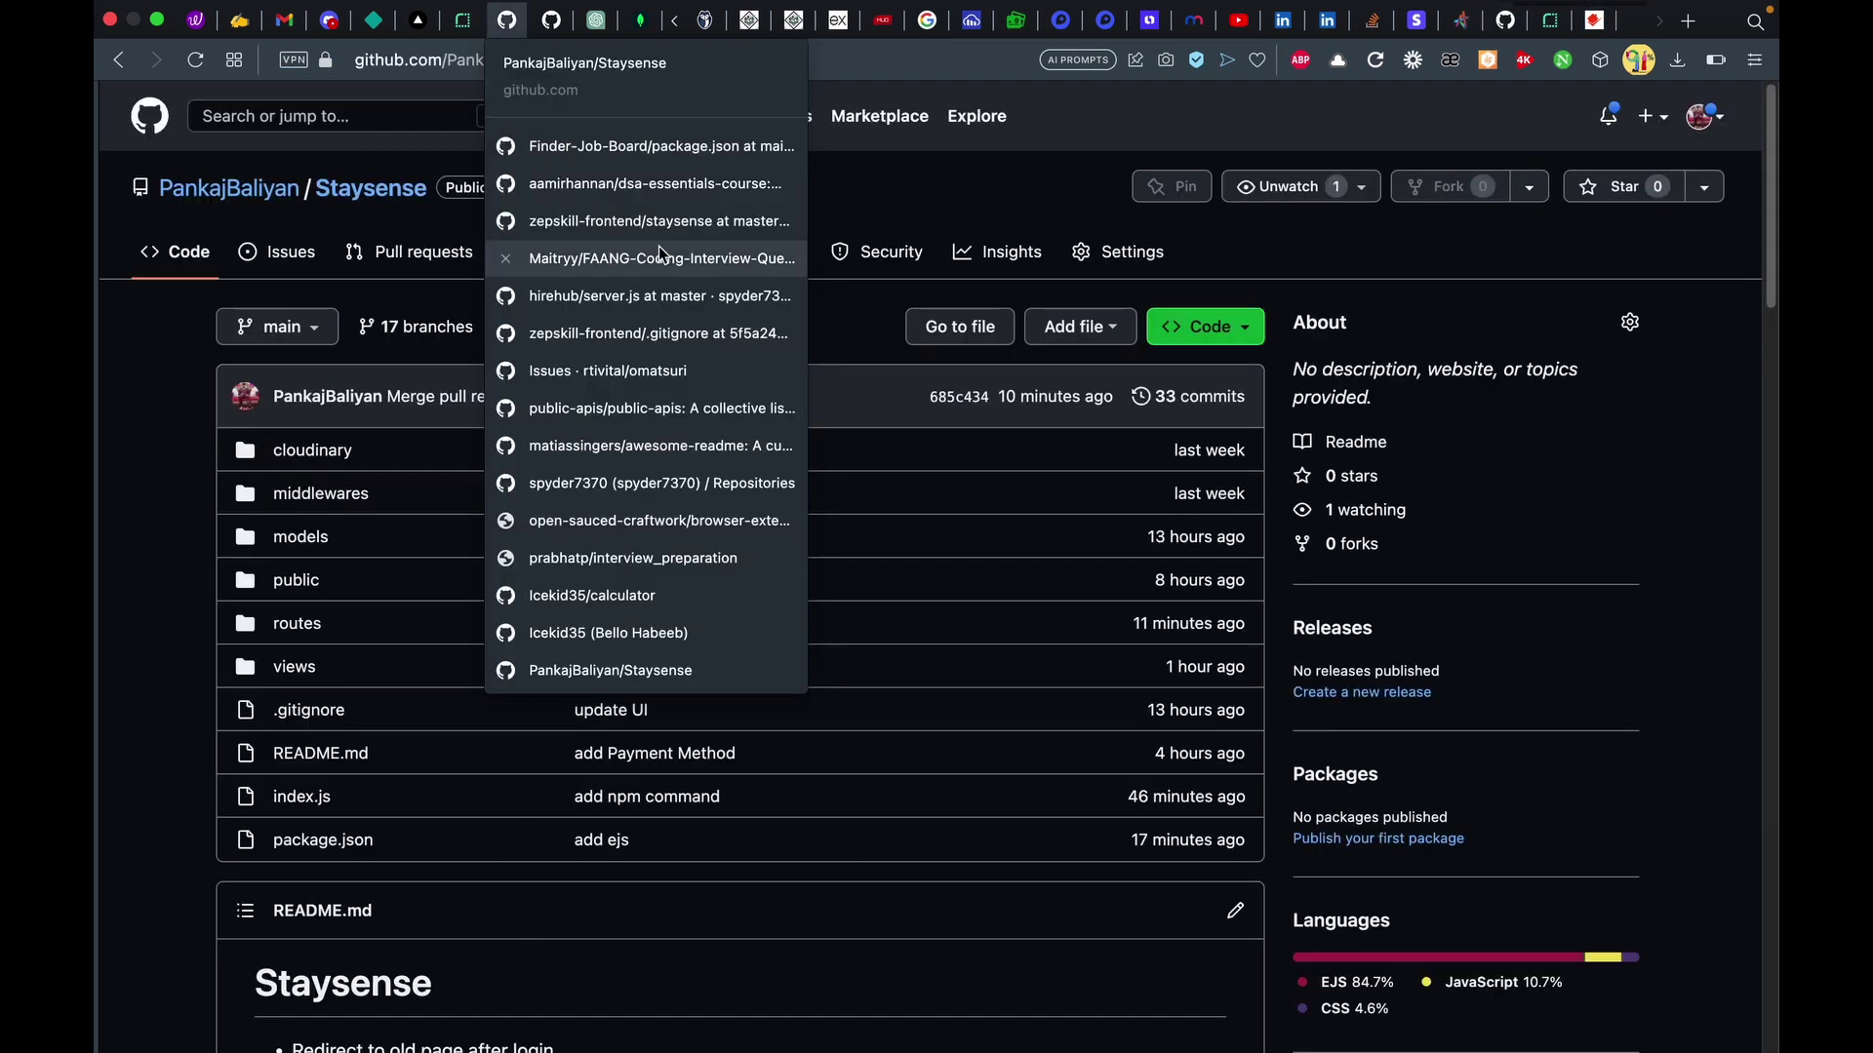
pyautogui.click(1629, 323)
pyautogui.click(624, 403)
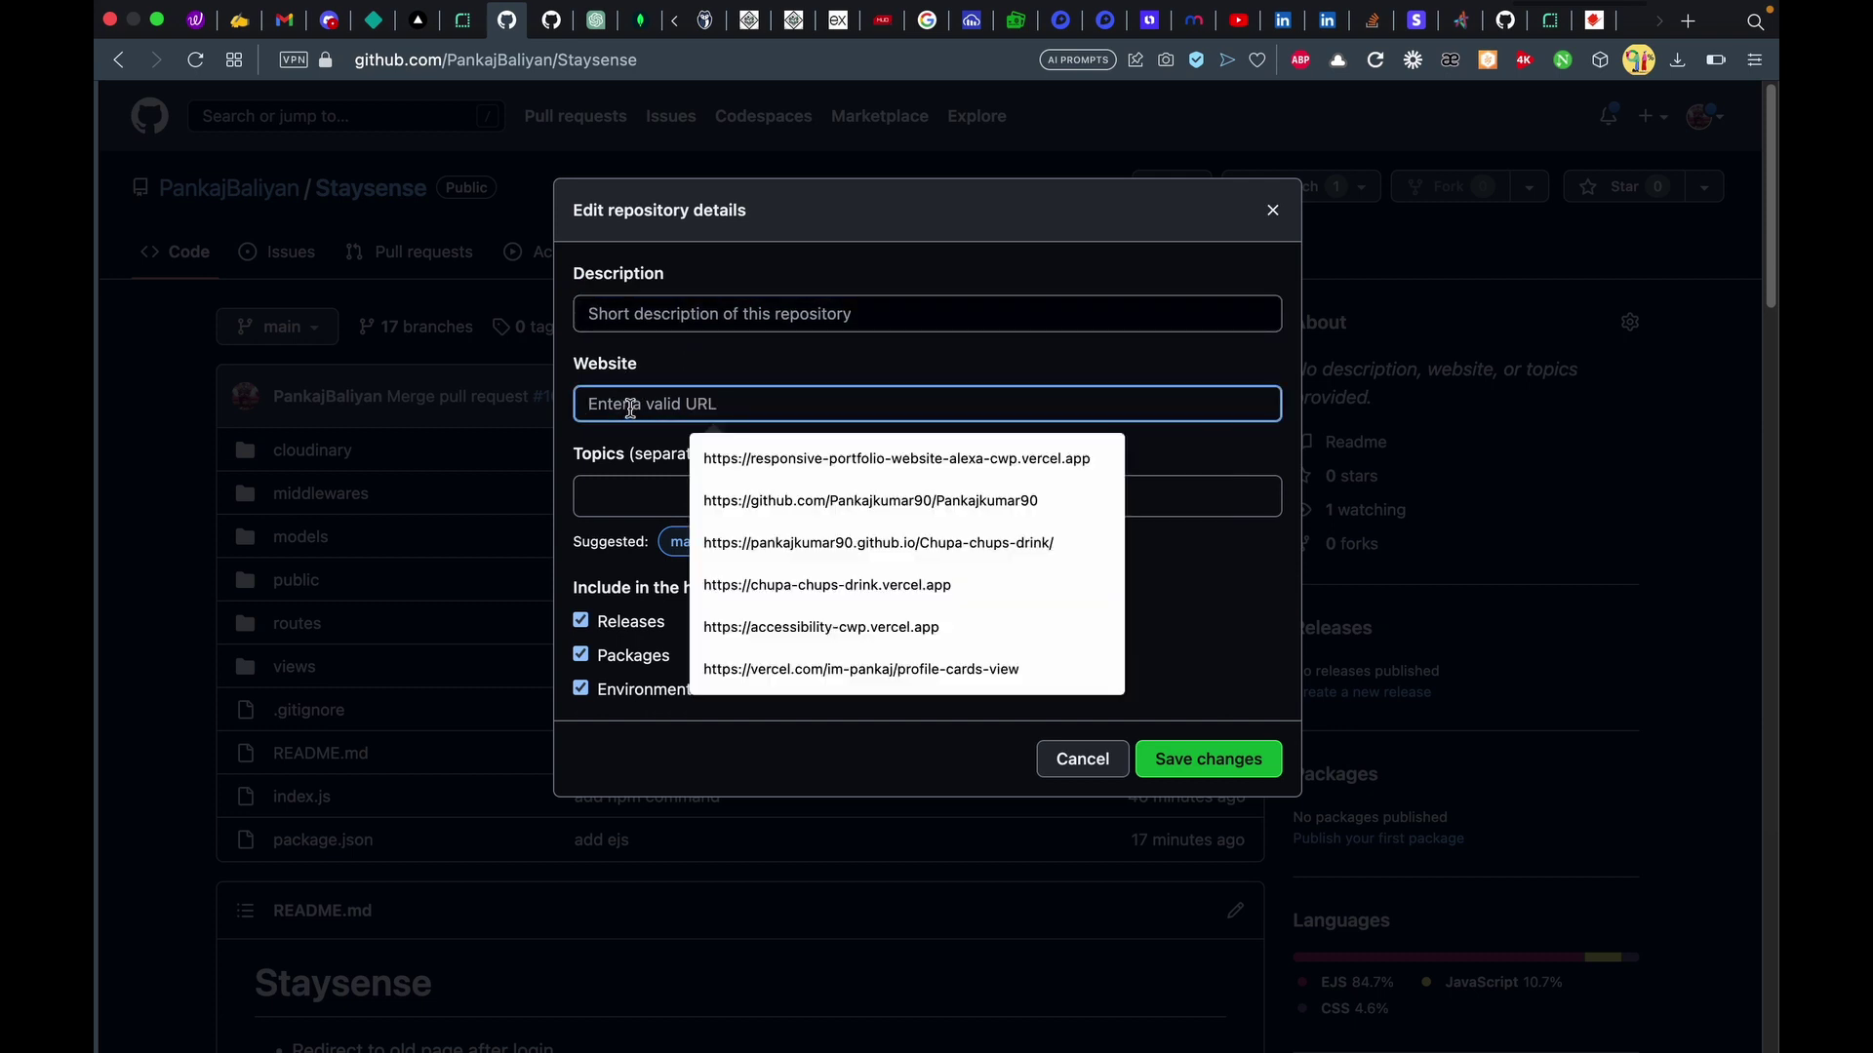
pyautogui.press('super+v')
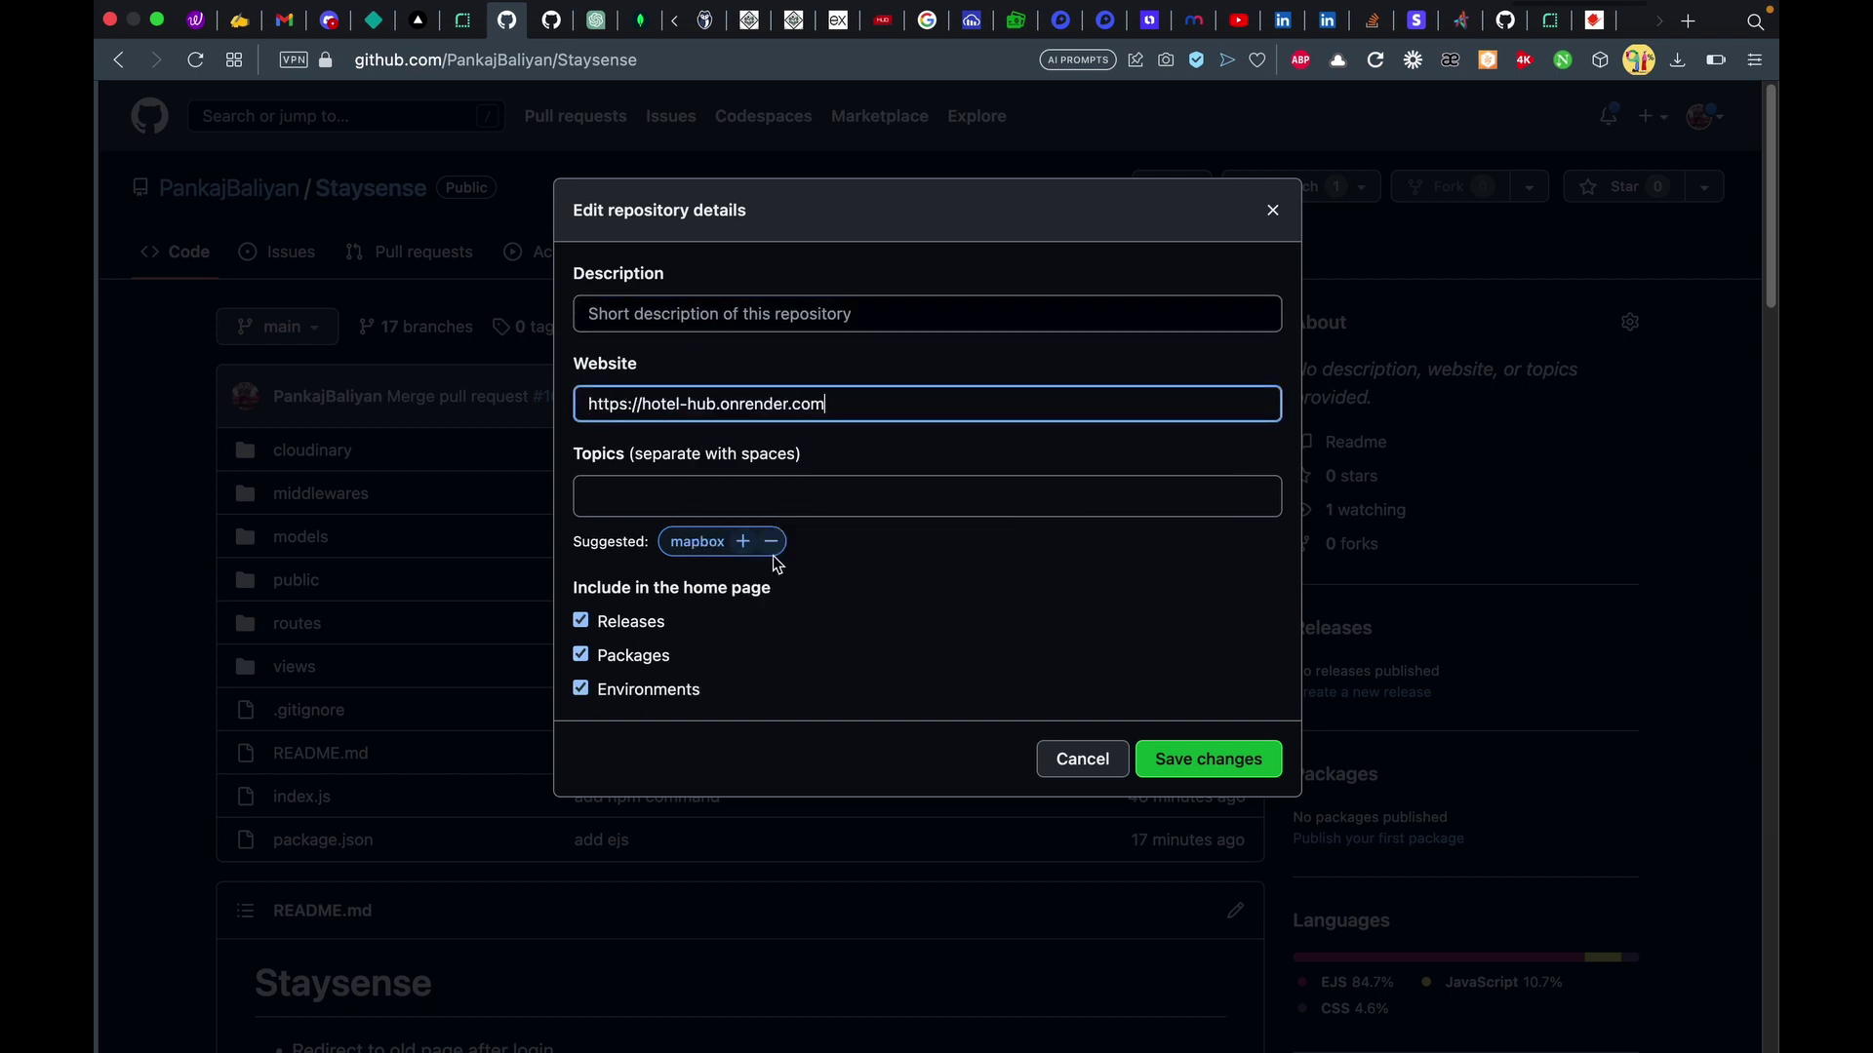
pyautogui.click(743, 542)
pyautogui.click(1175, 721)
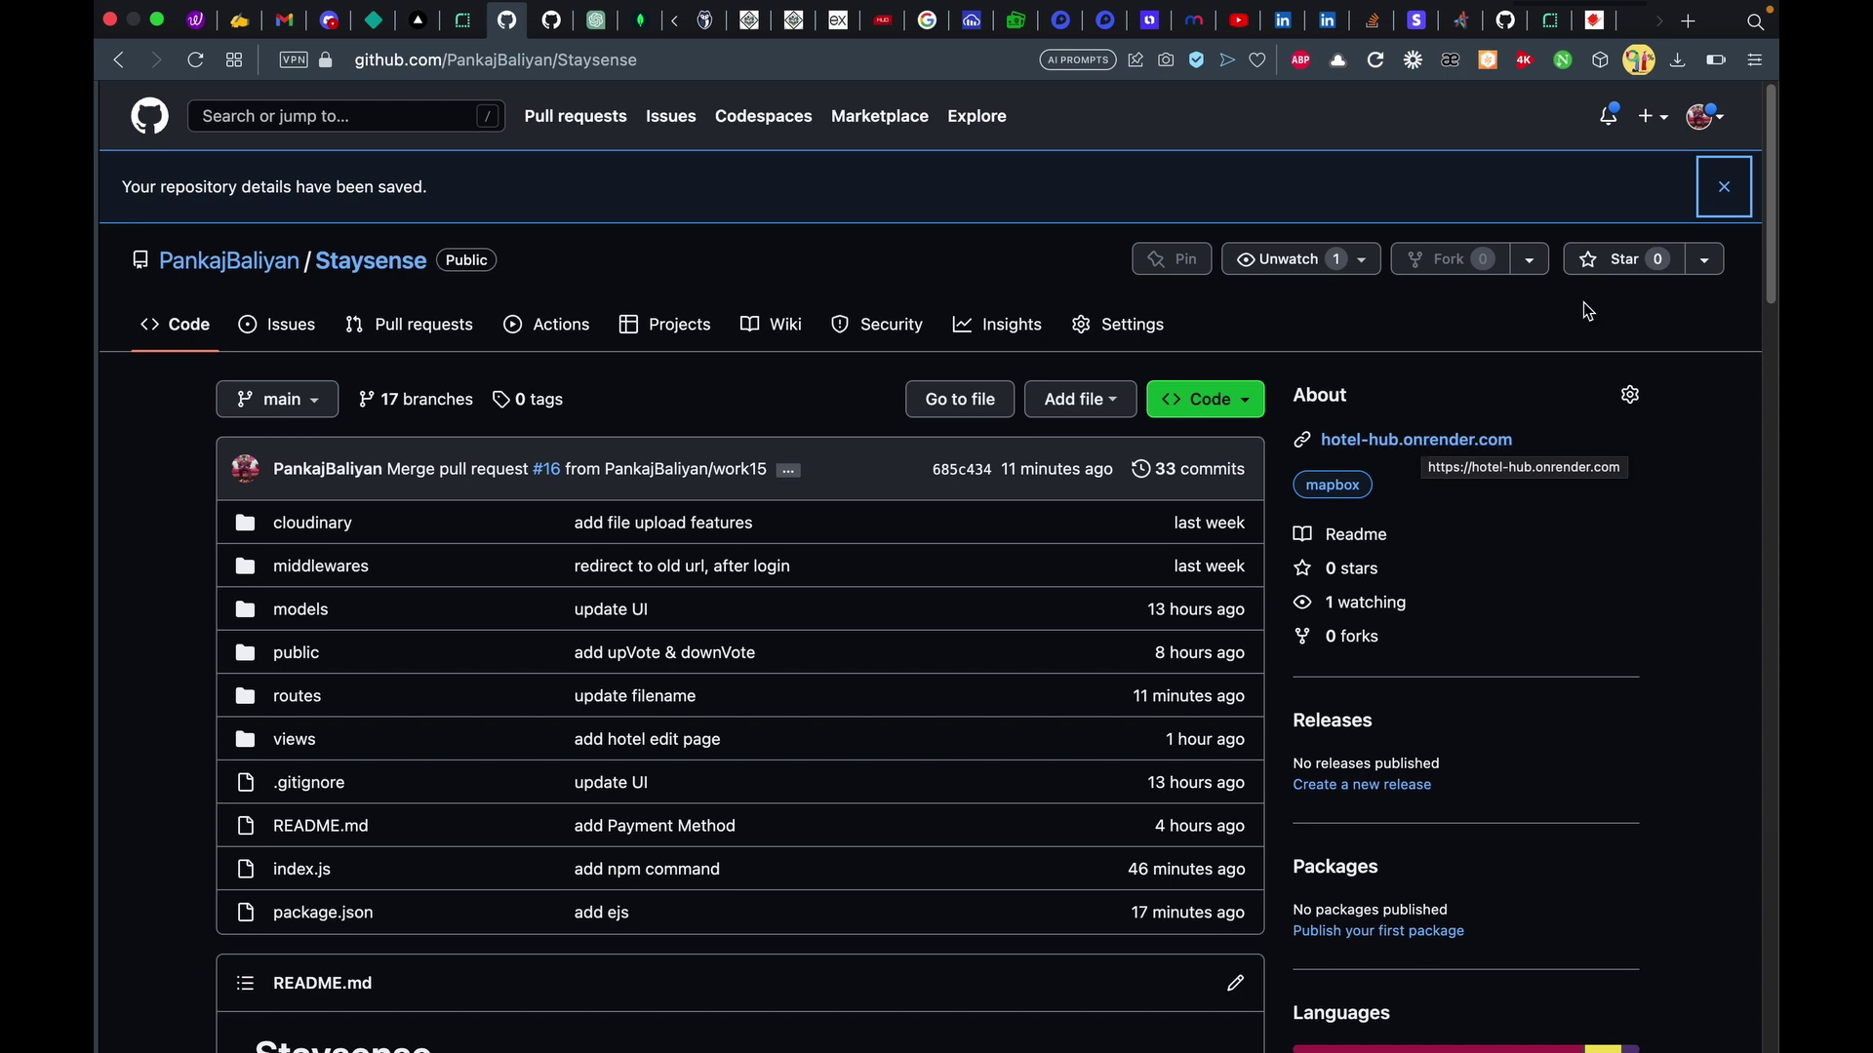
pyautogui.click(1720, 187)
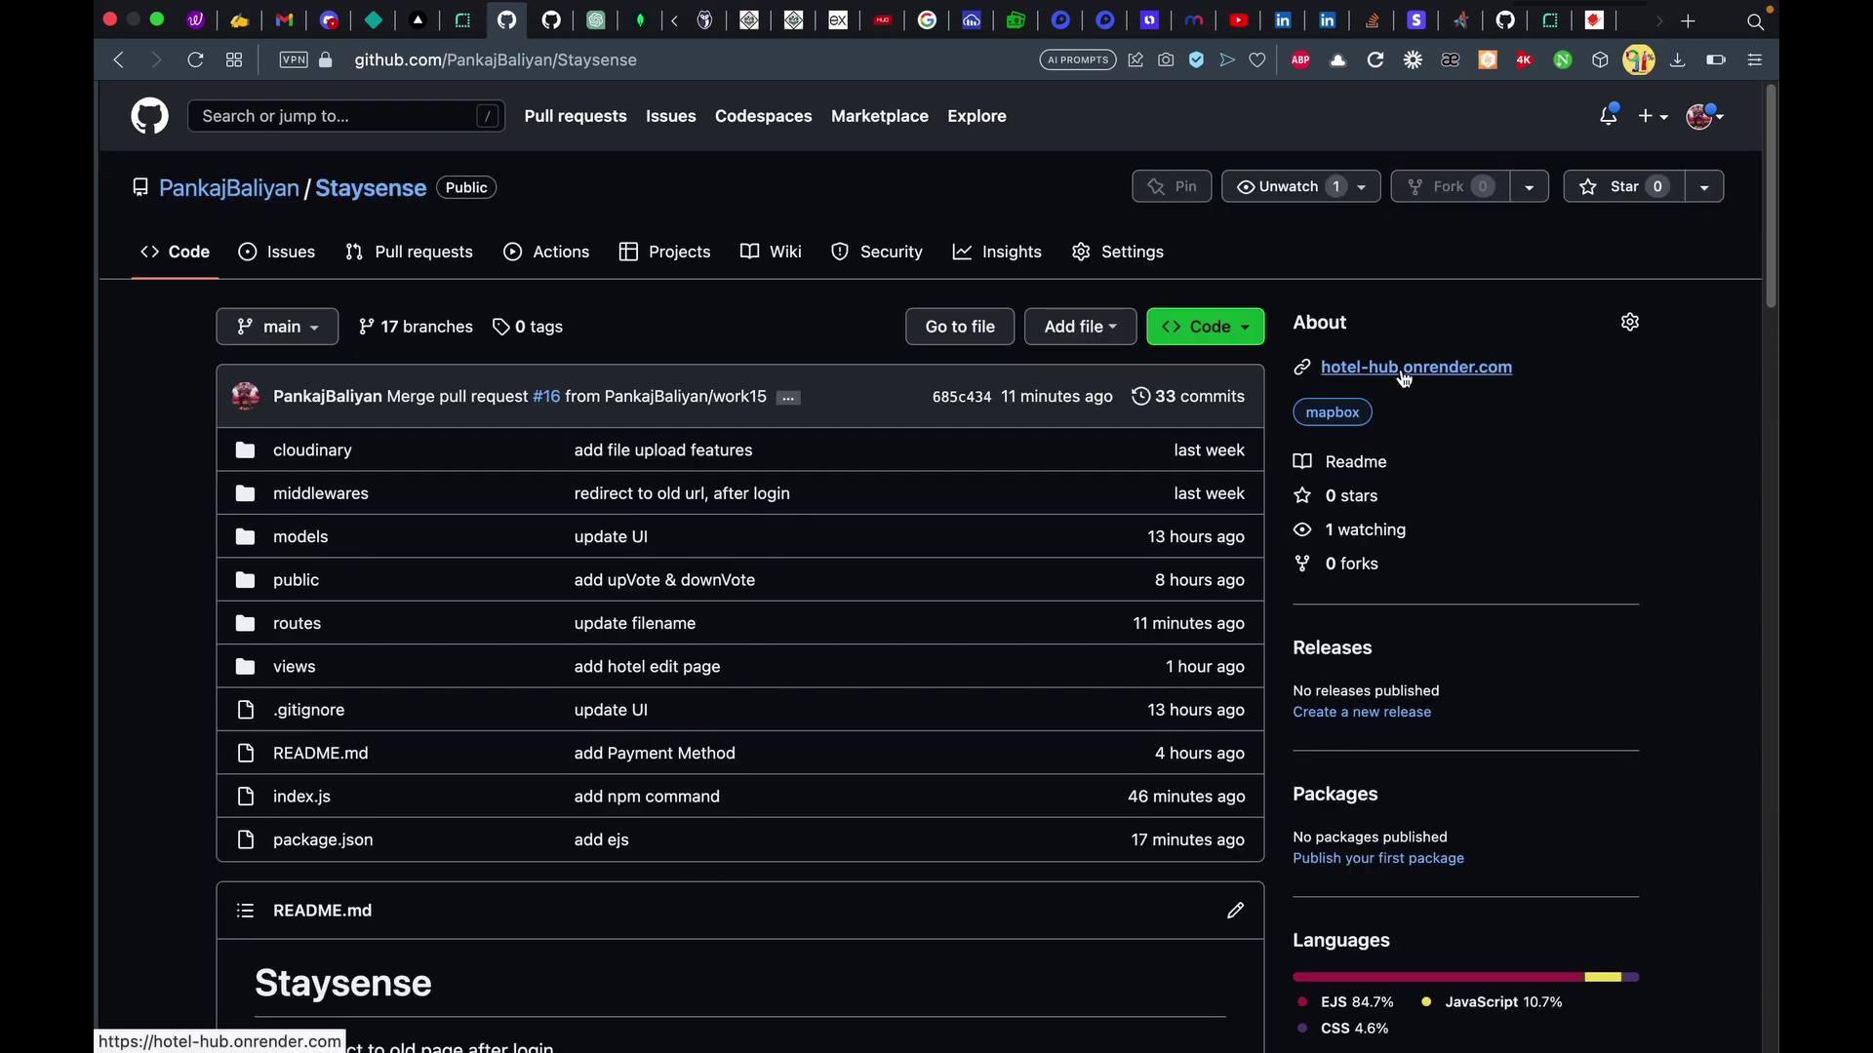
pyautogui.click(1397, 372)
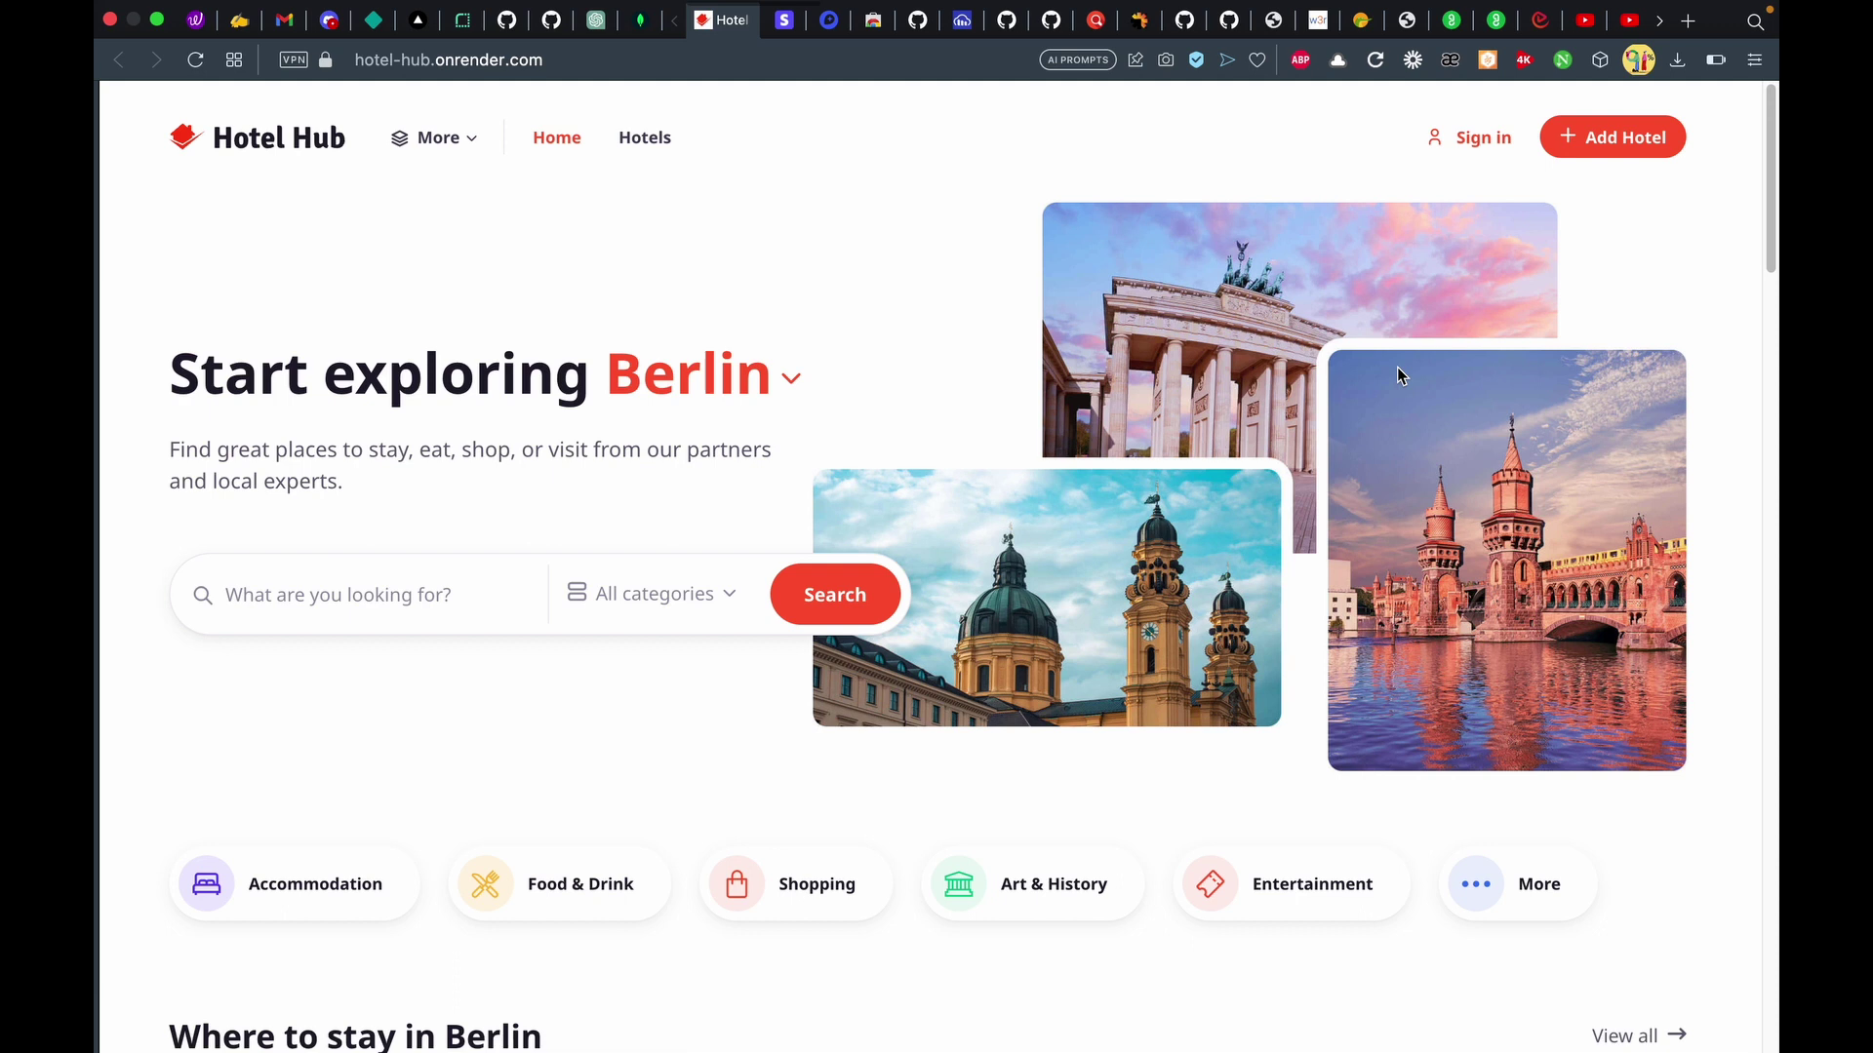
# Step: Open the Hotels listing page on the deployed Hotel Hub site
pyautogui.click(646, 137)
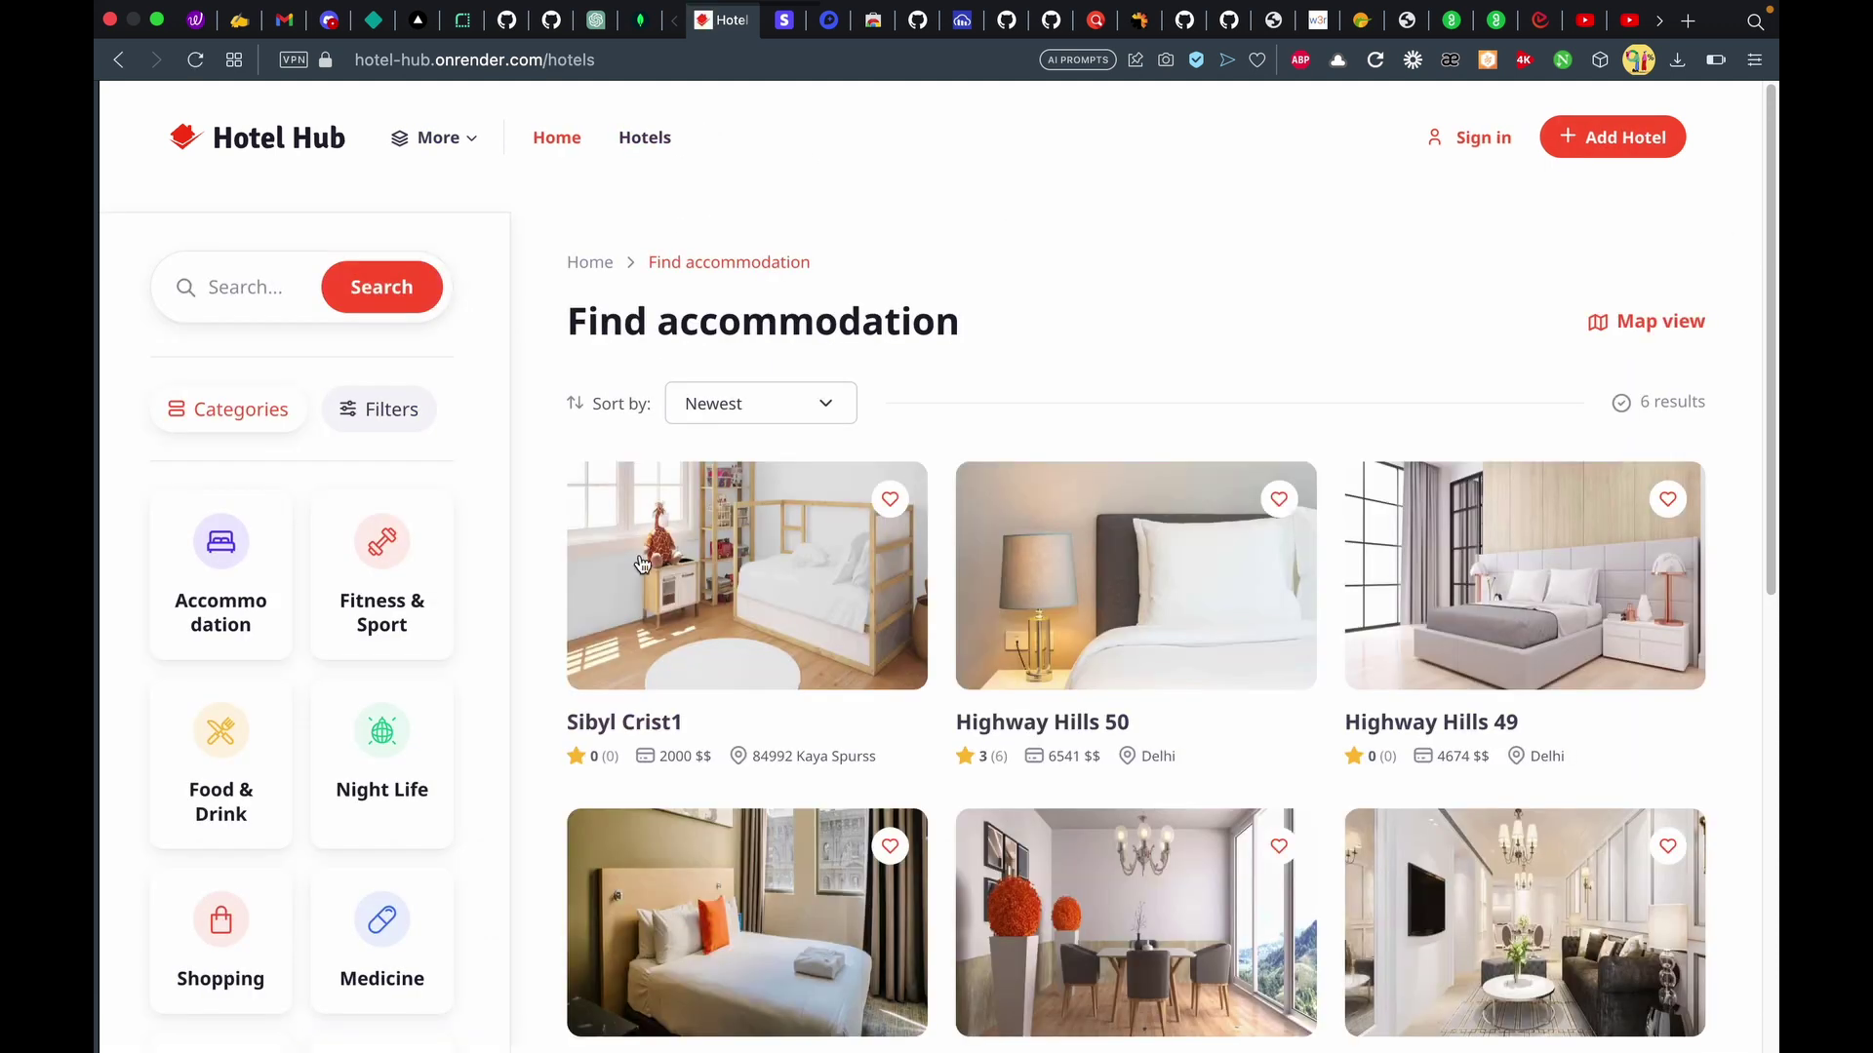
pyautogui.scroll(-4, 933, 544)
pyautogui.scroll(4, 945, 543)
# Step: Copy the /hotels URL and load it in a new Firefox tab showing 6 results
pyautogui.hotkey('ctrl', 'Right')
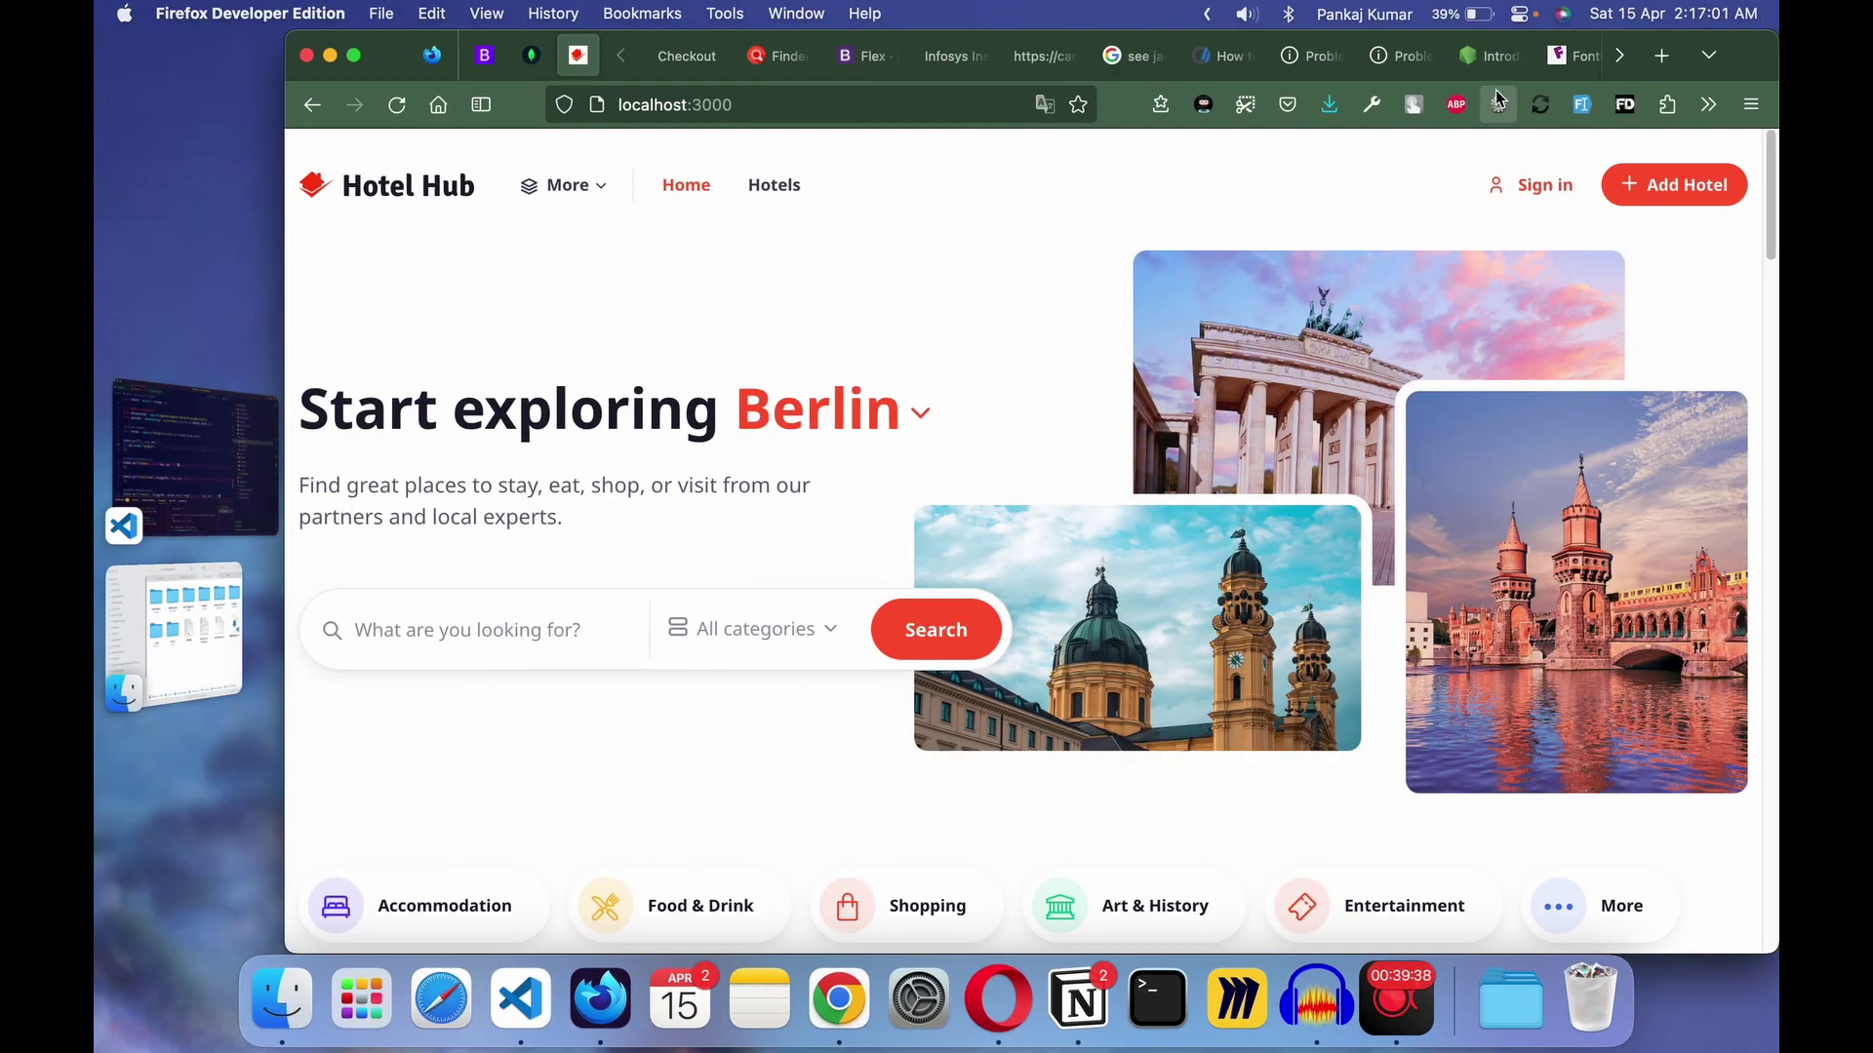
pyautogui.hotkey('ctrl', 'Left')
pyautogui.rightClick(668, 60)
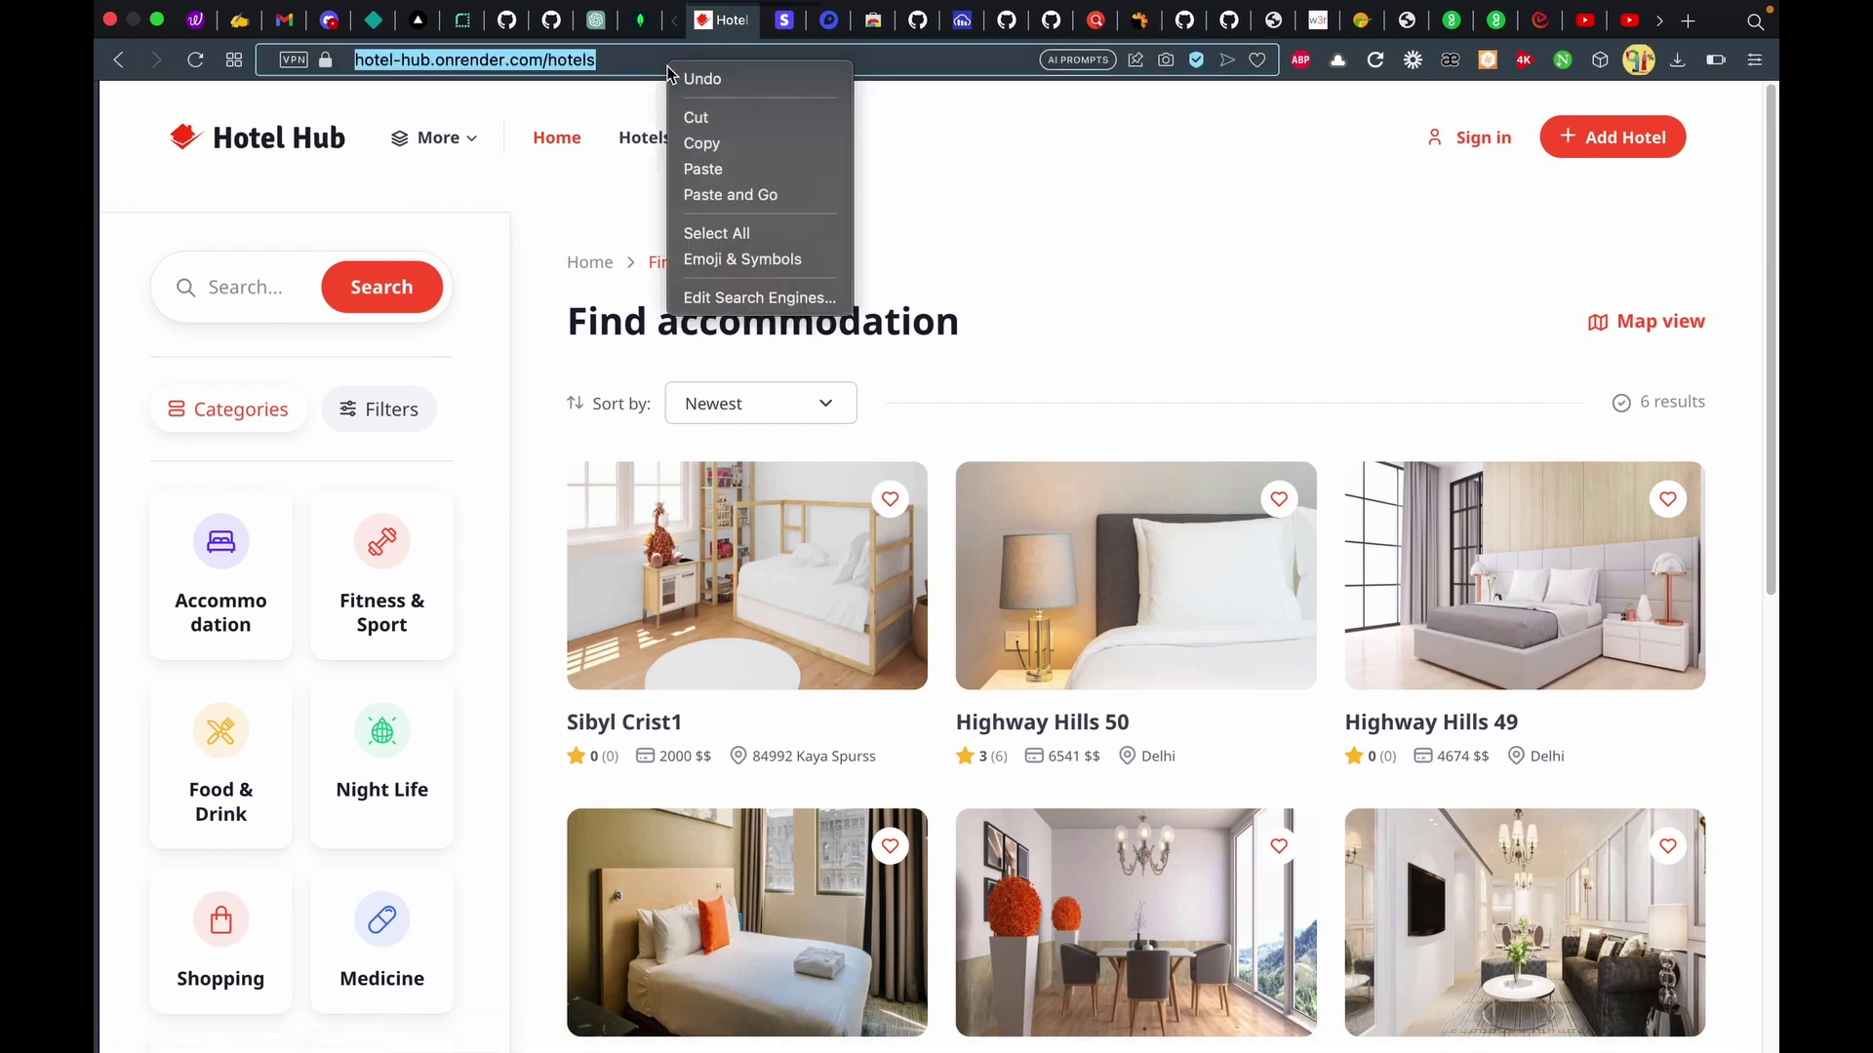
pyautogui.press('Escape')
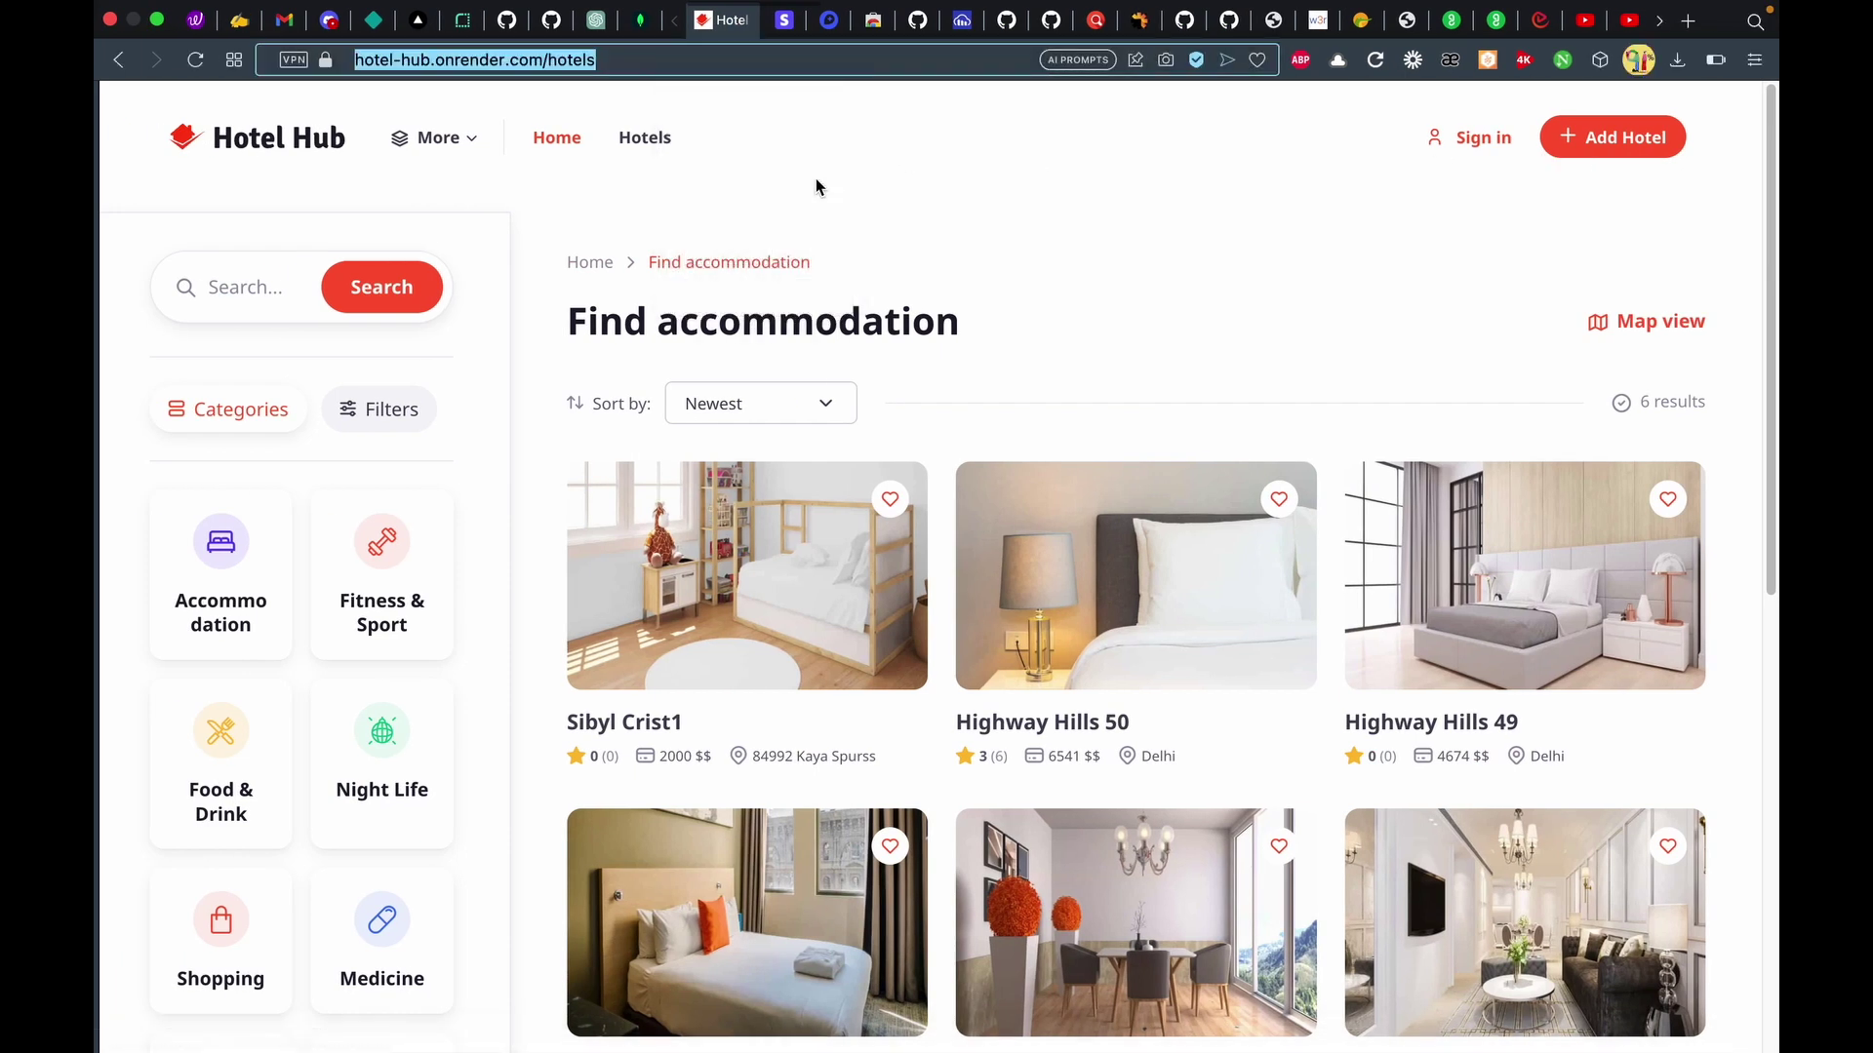
pyautogui.hotkey('ctrl', 'Right')
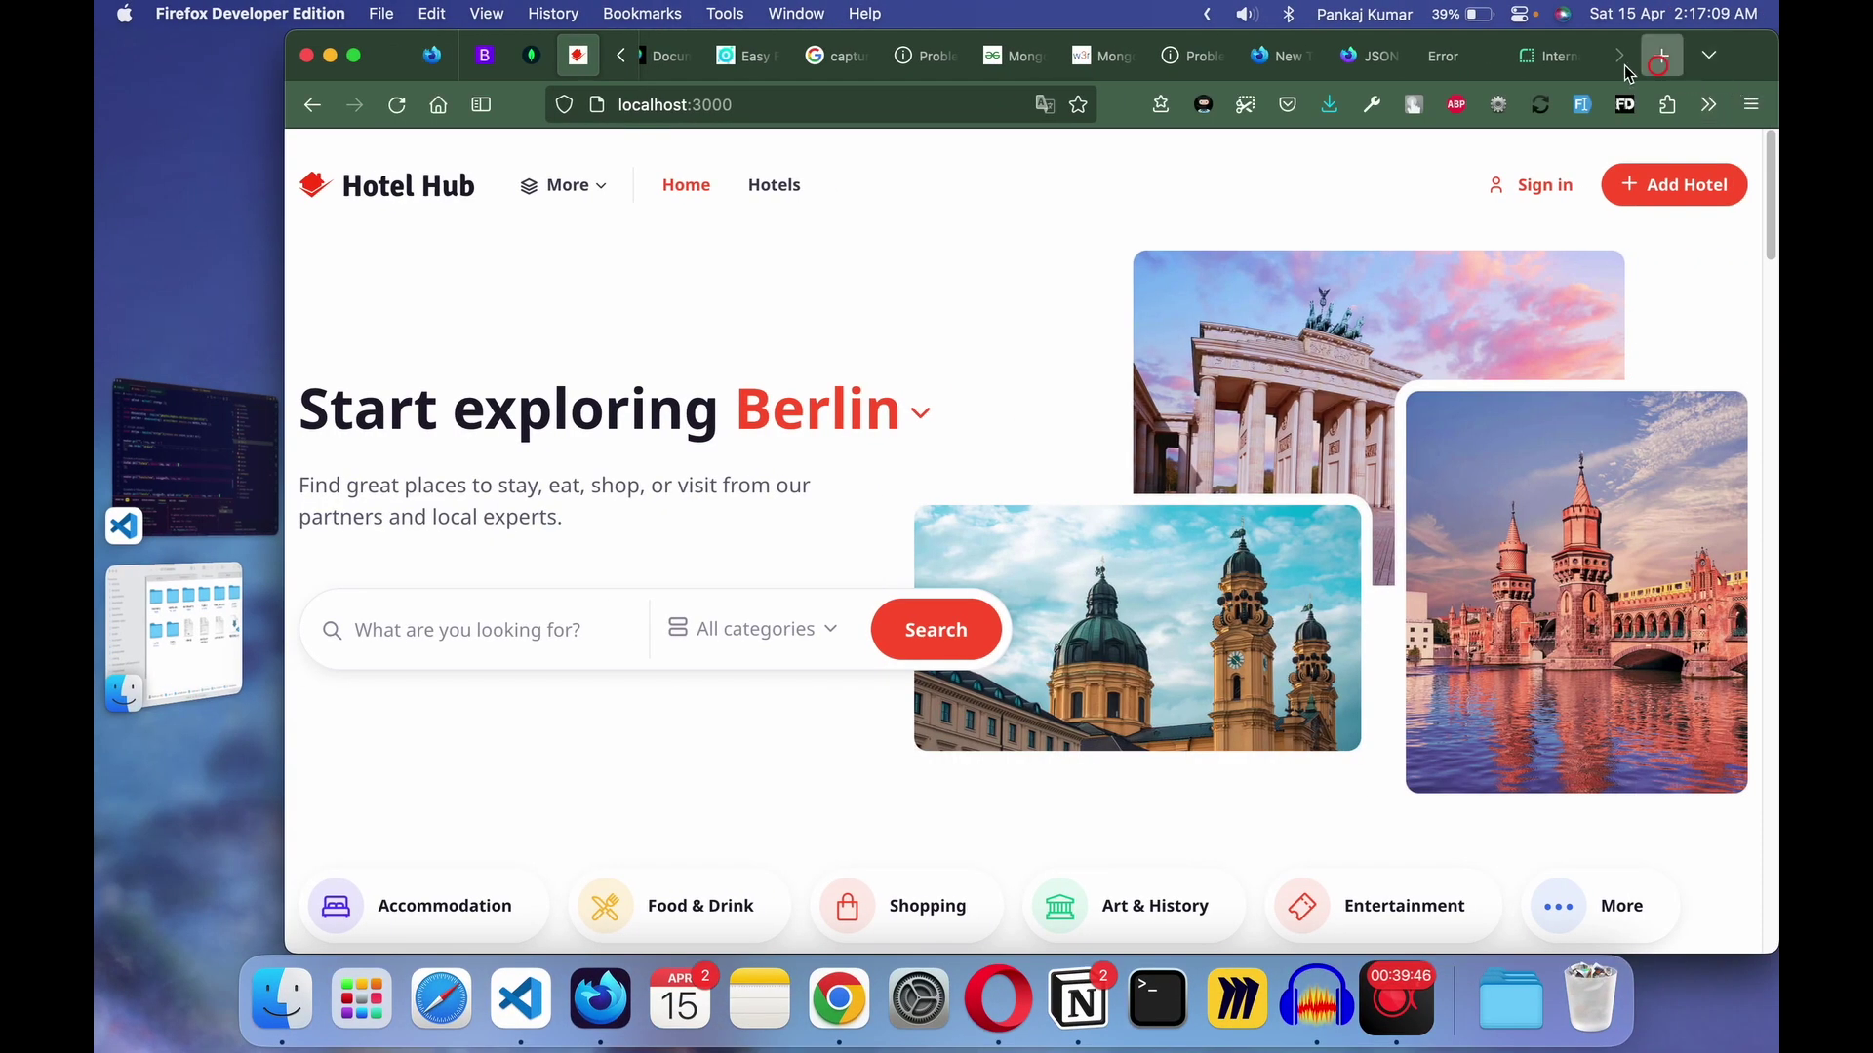
pyautogui.click(1662, 55)
pyautogui.rightClick(894, 101)
pyautogui.click(954, 256)
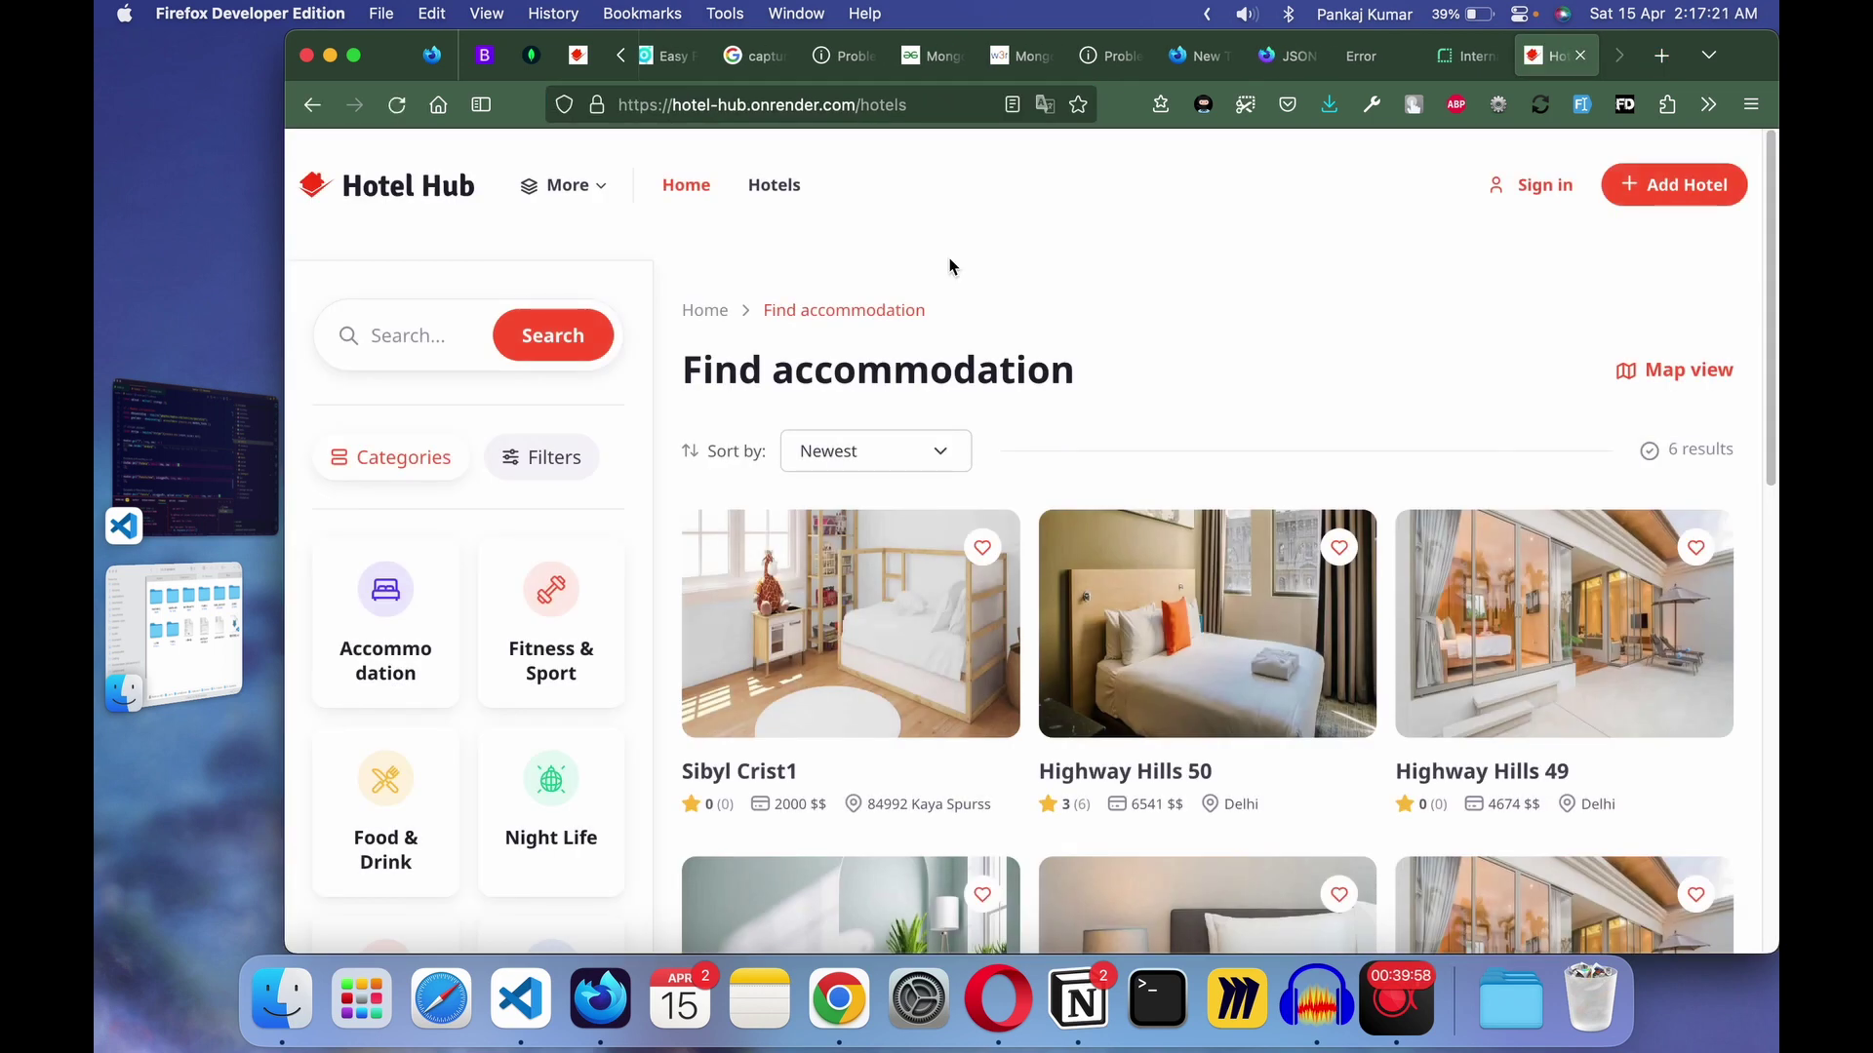
# Step: Sign in with the admin account's password and land on the Berlin home page
pyautogui.click(1527, 185)
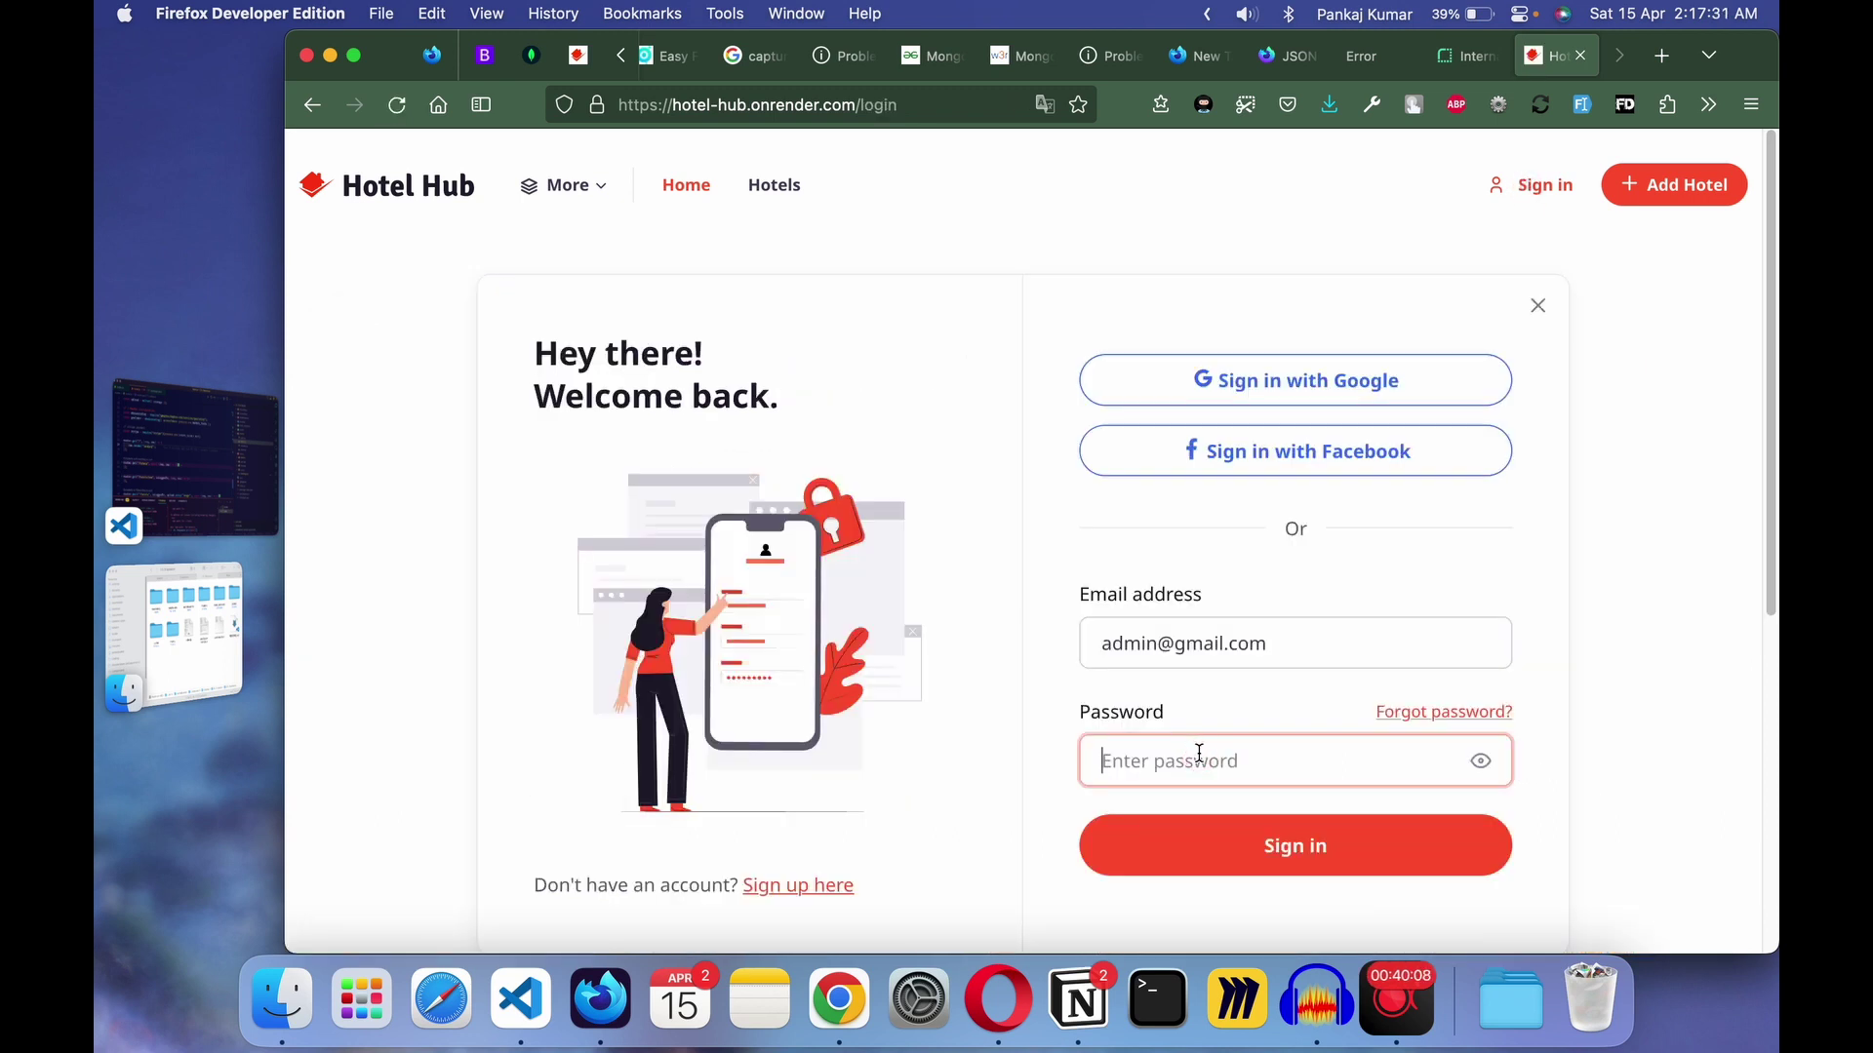
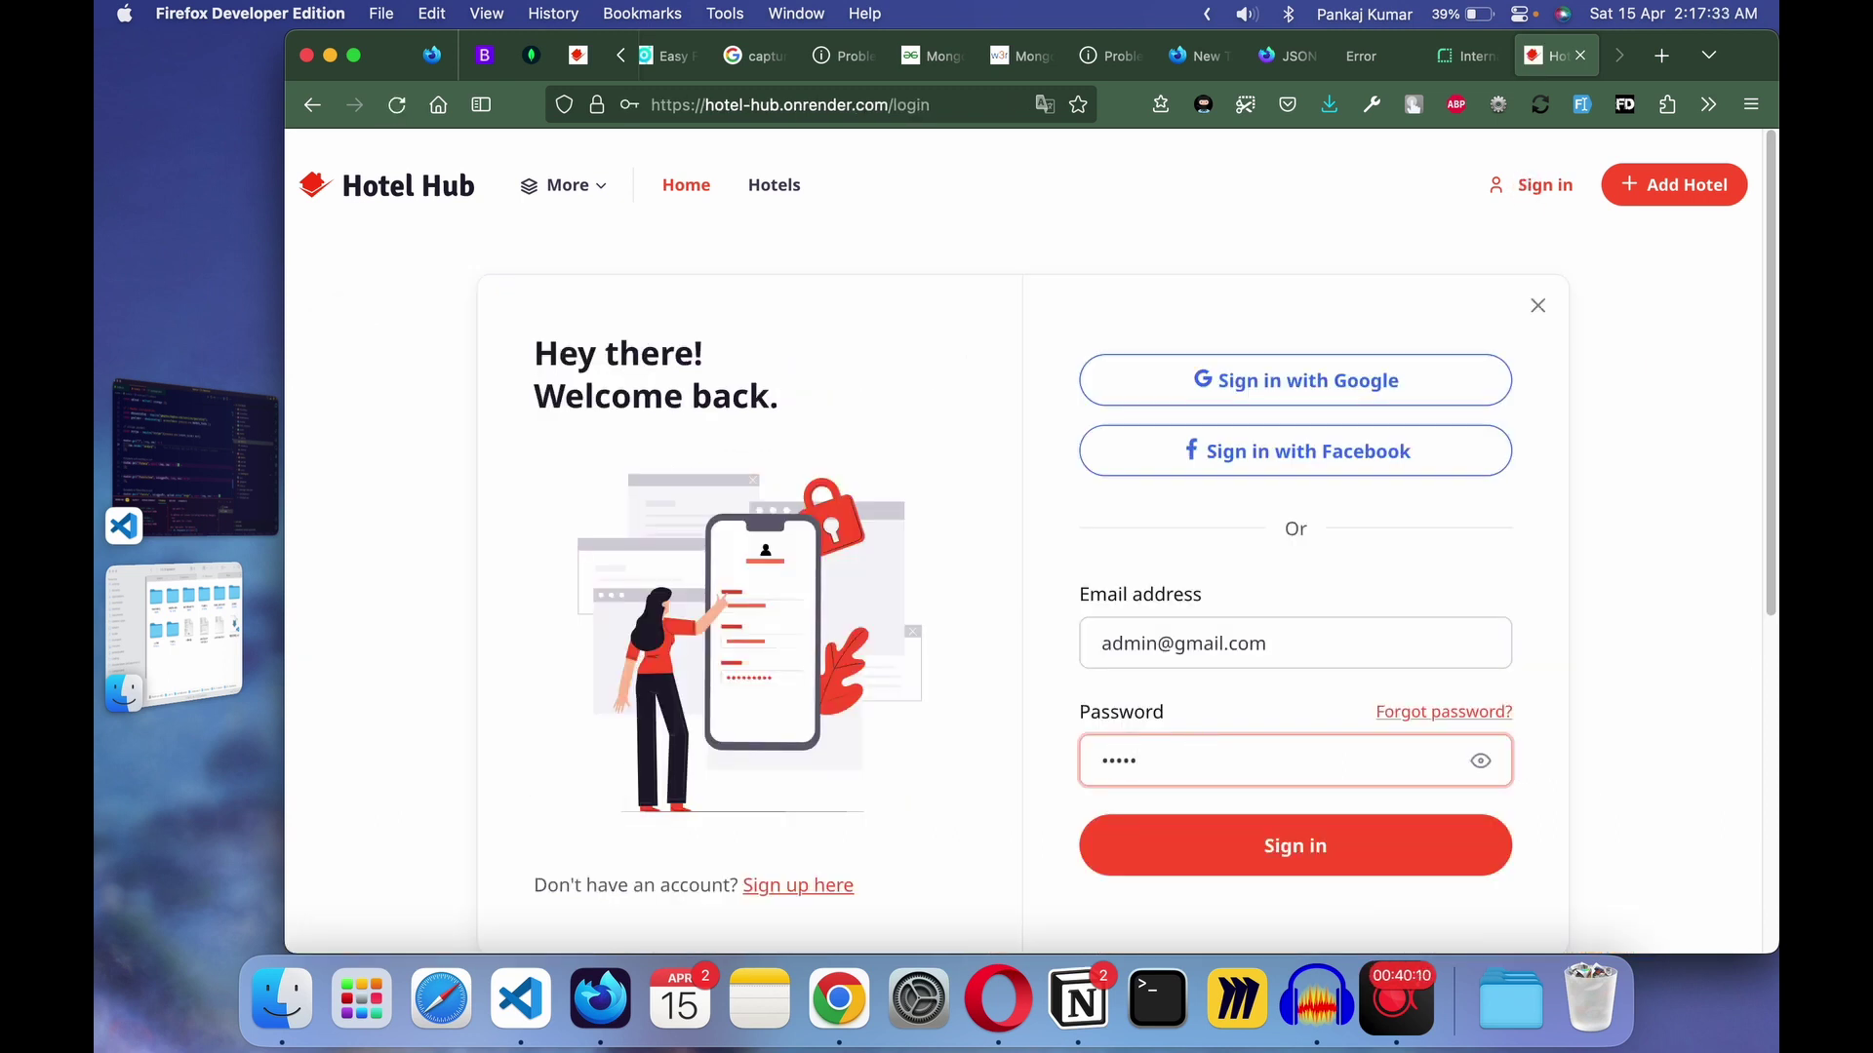
pyautogui.click(1291, 848)
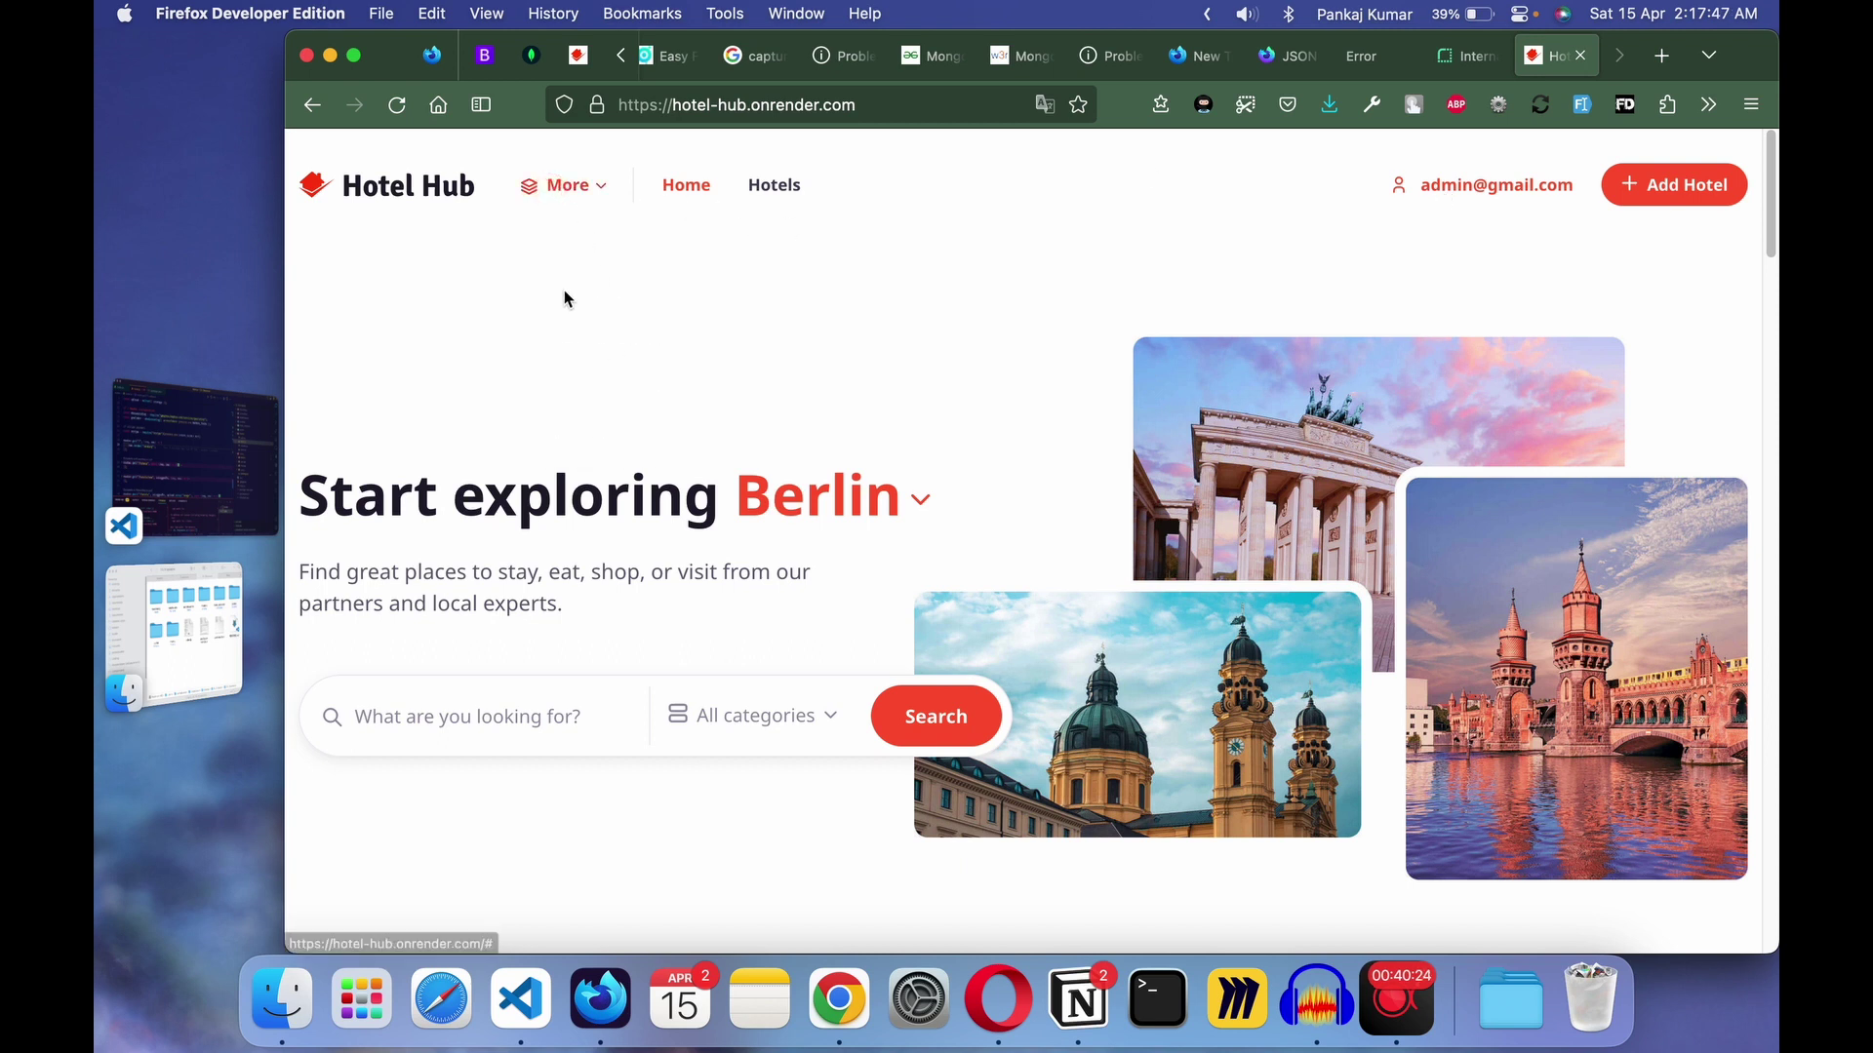
pyautogui.moveTo(589, 188)
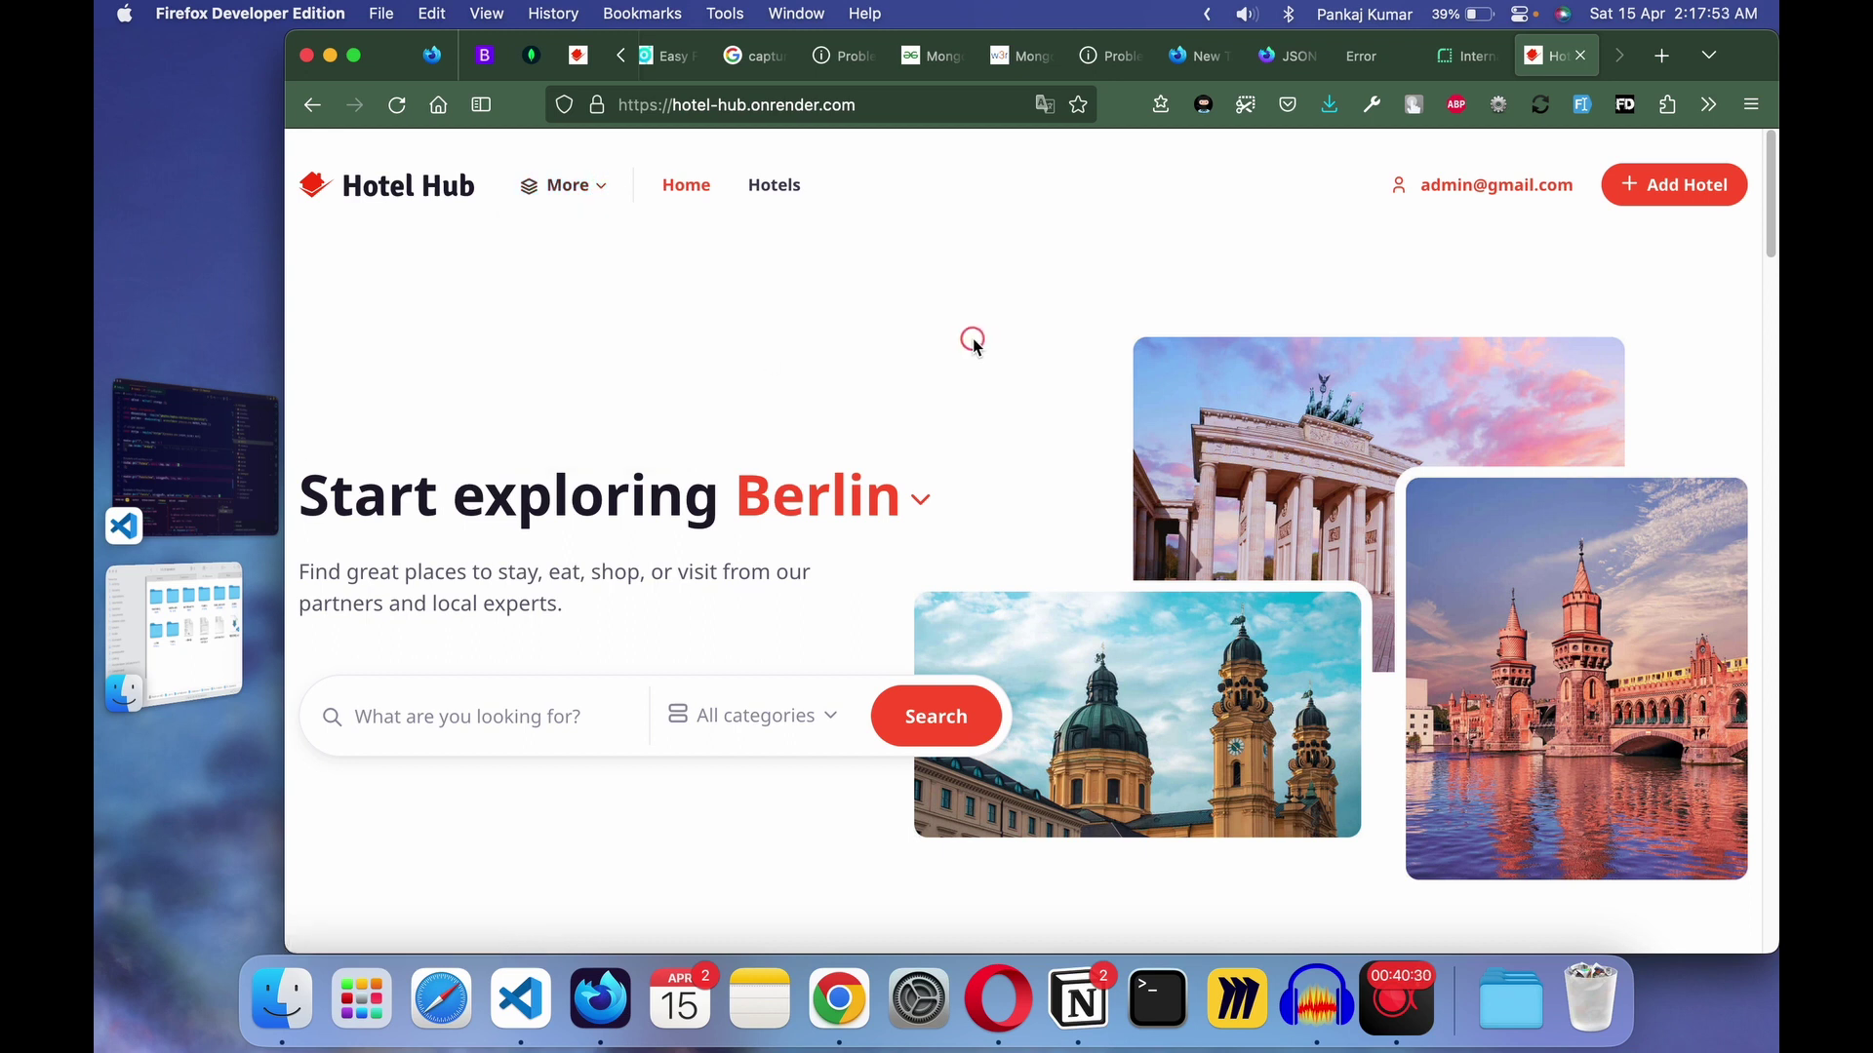
pyautogui.scroll(-5, 973, 347)
pyautogui.scroll(5, 976, 350)
# Step: Look over VS Code and the project's files in the Finder folder window
pyautogui.click(266, 488)
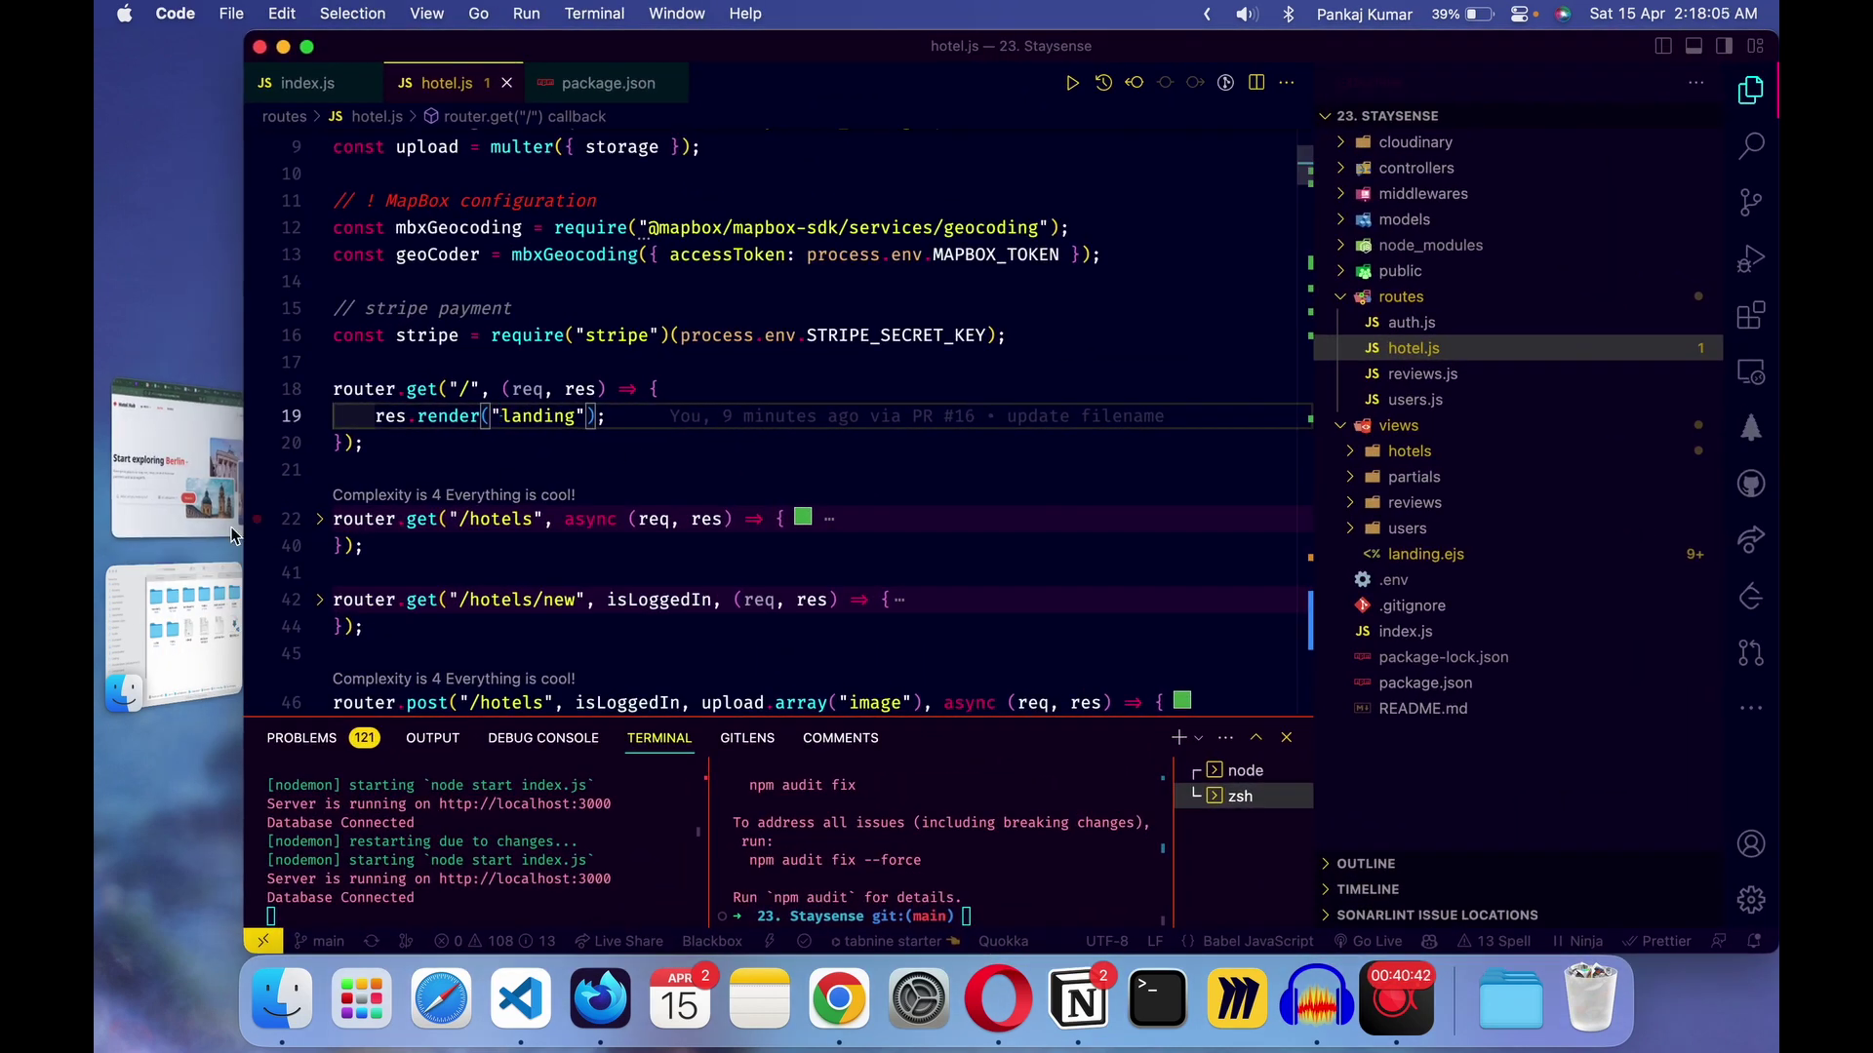
pyautogui.click(185, 605)
pyautogui.moveTo(1455, 680); pyautogui.dragTo(757, 234)
pyautogui.click(908, 646)
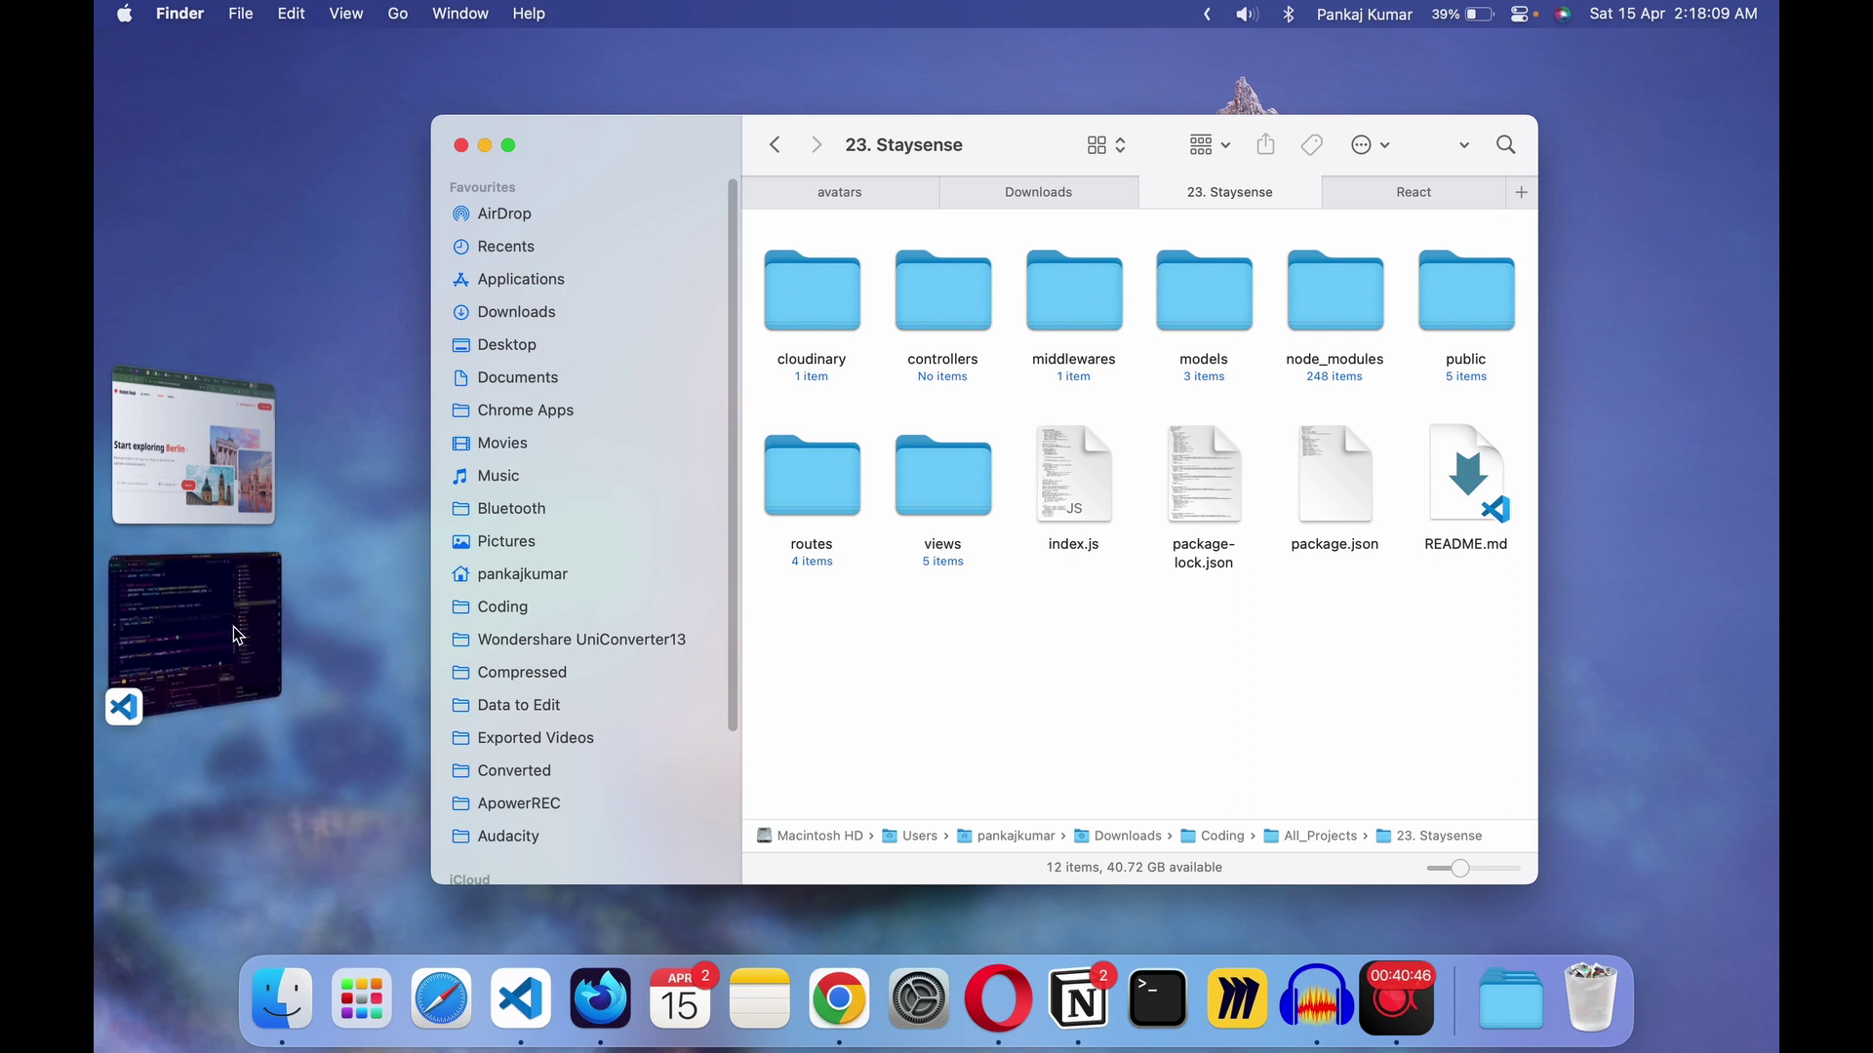
pyautogui.click(238, 636)
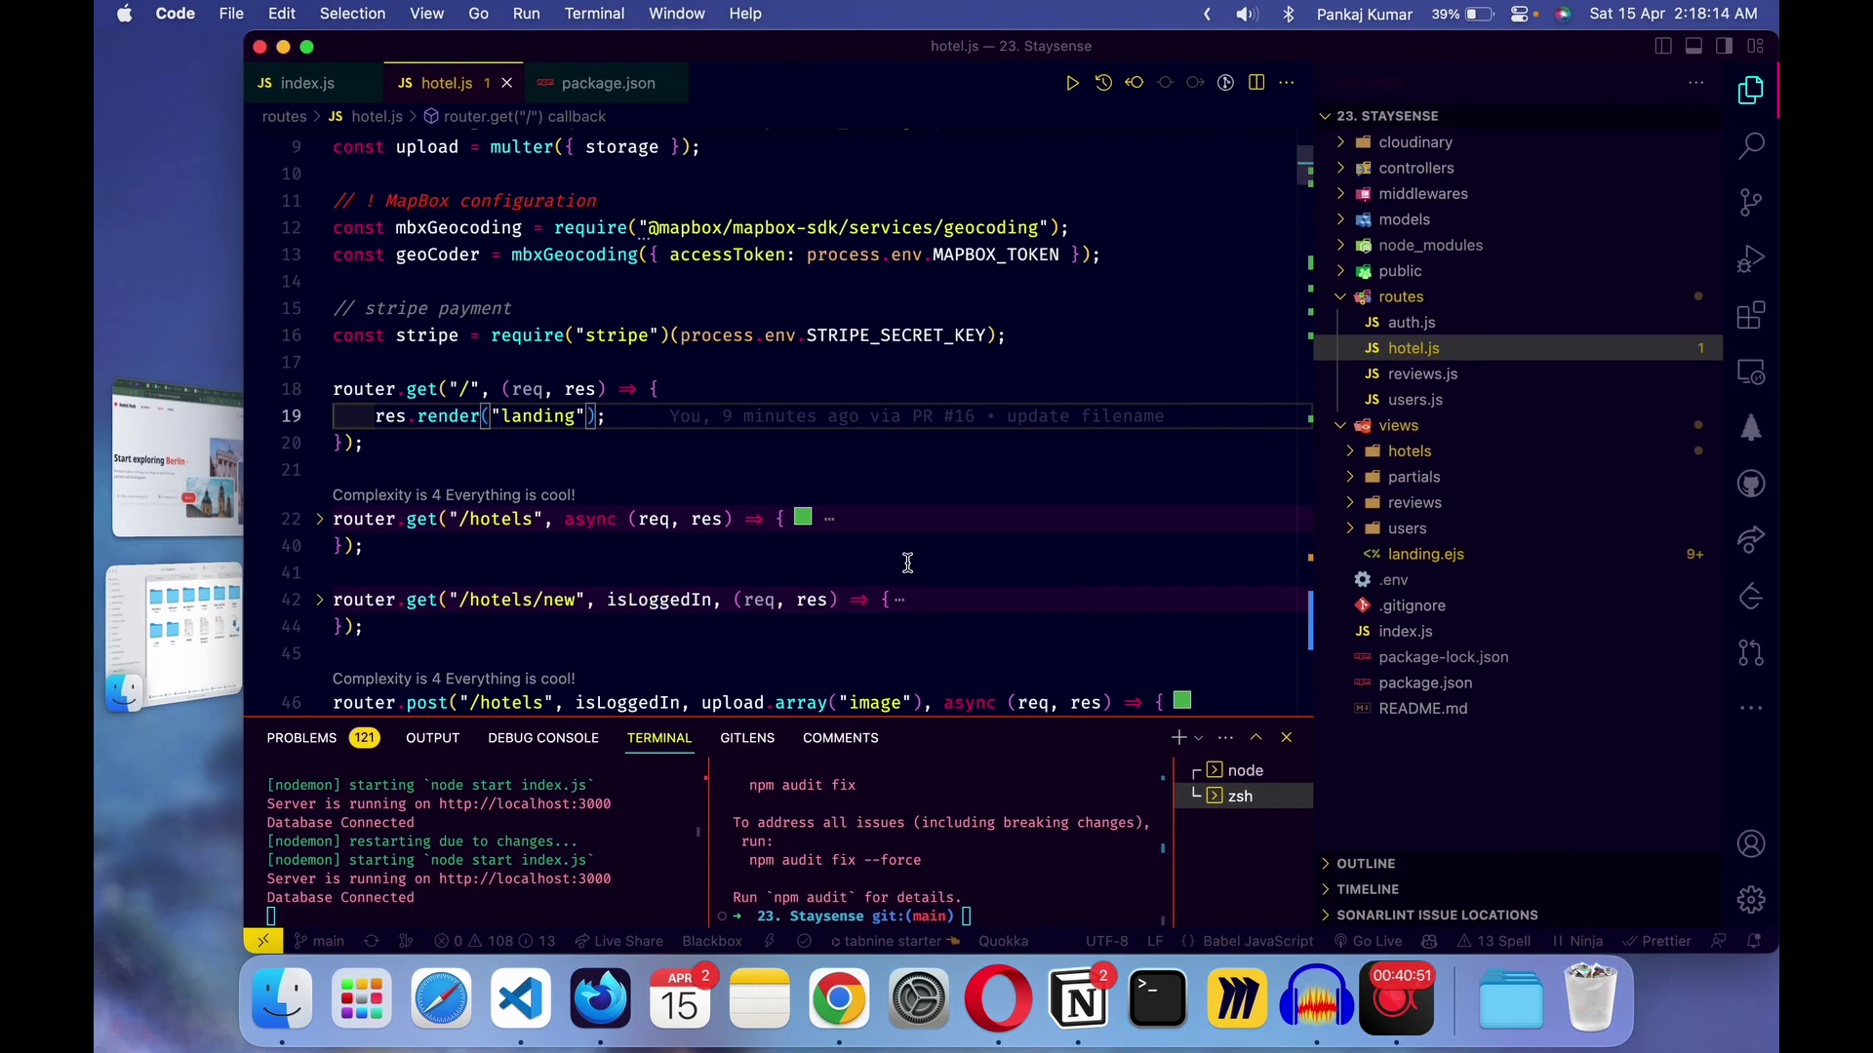
# Step: Switch to the browser's Staysense GitHub repository tab from the stacked tabs
pyautogui.press('super+Tab')
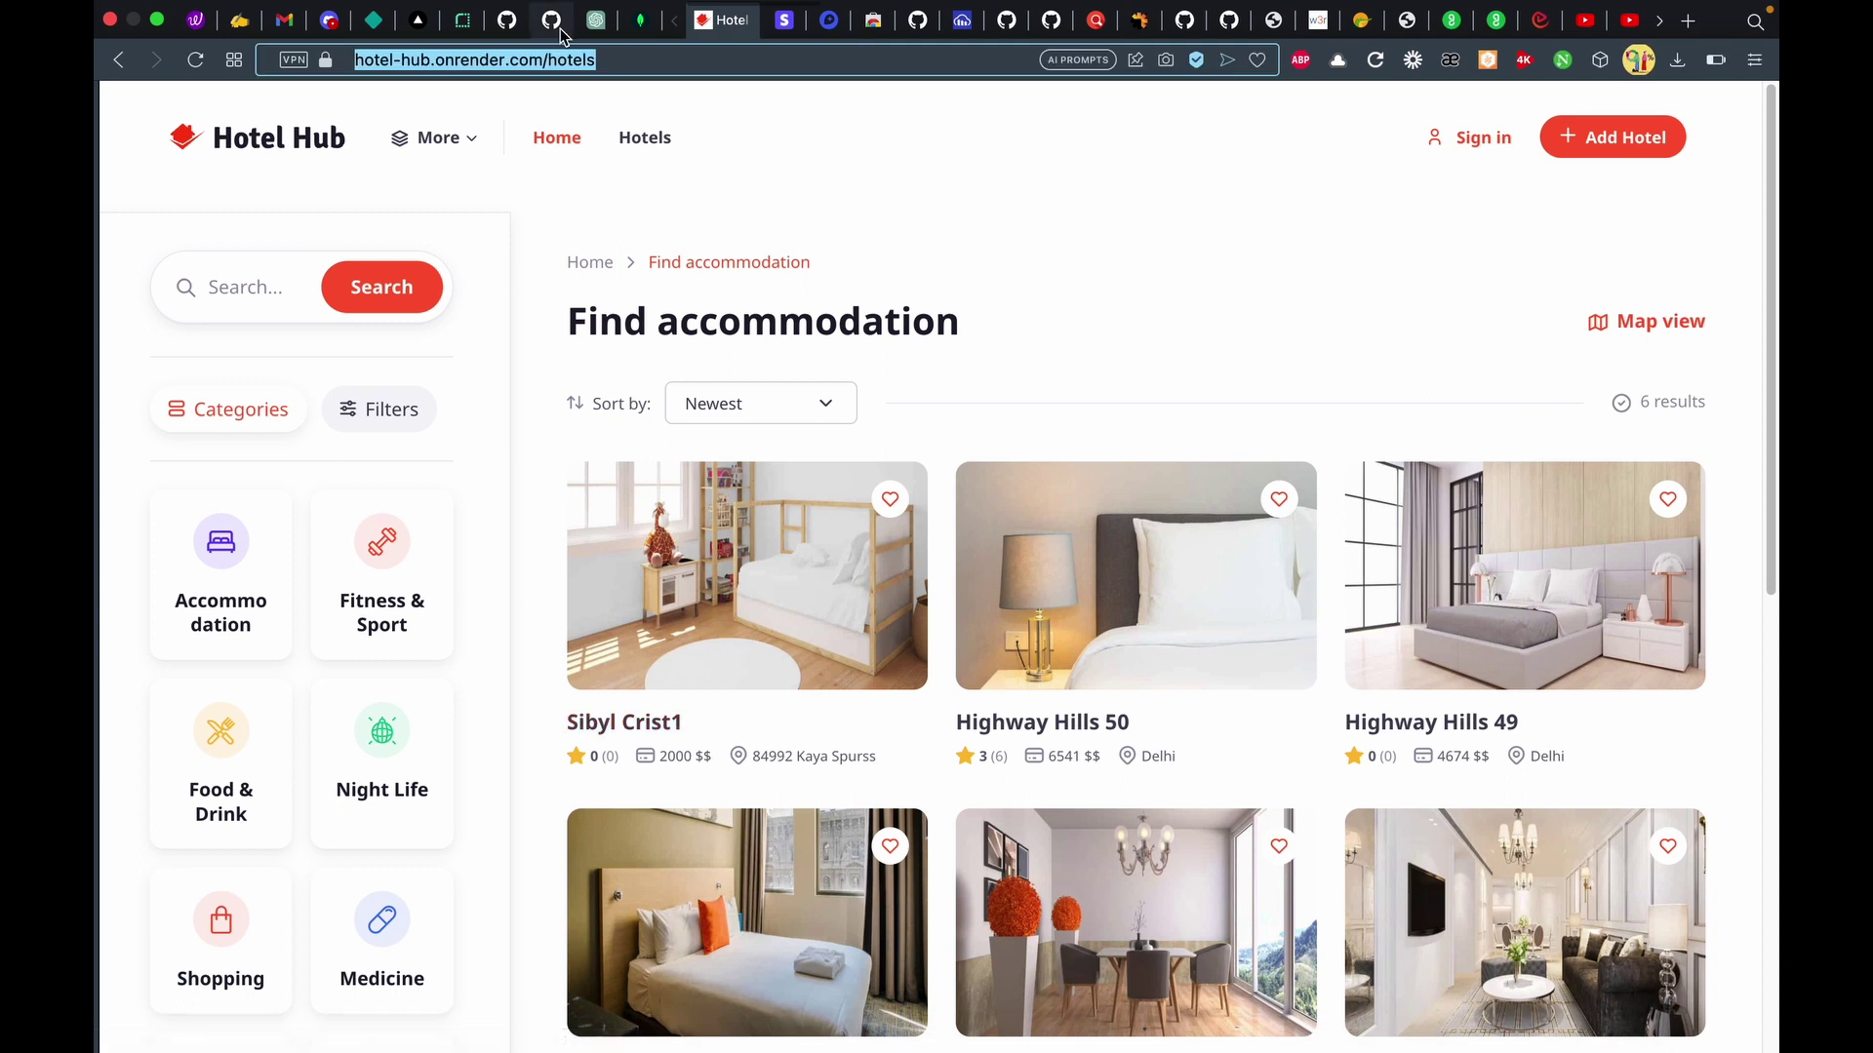
pyautogui.click(561, 32)
pyautogui.click(605, 240)
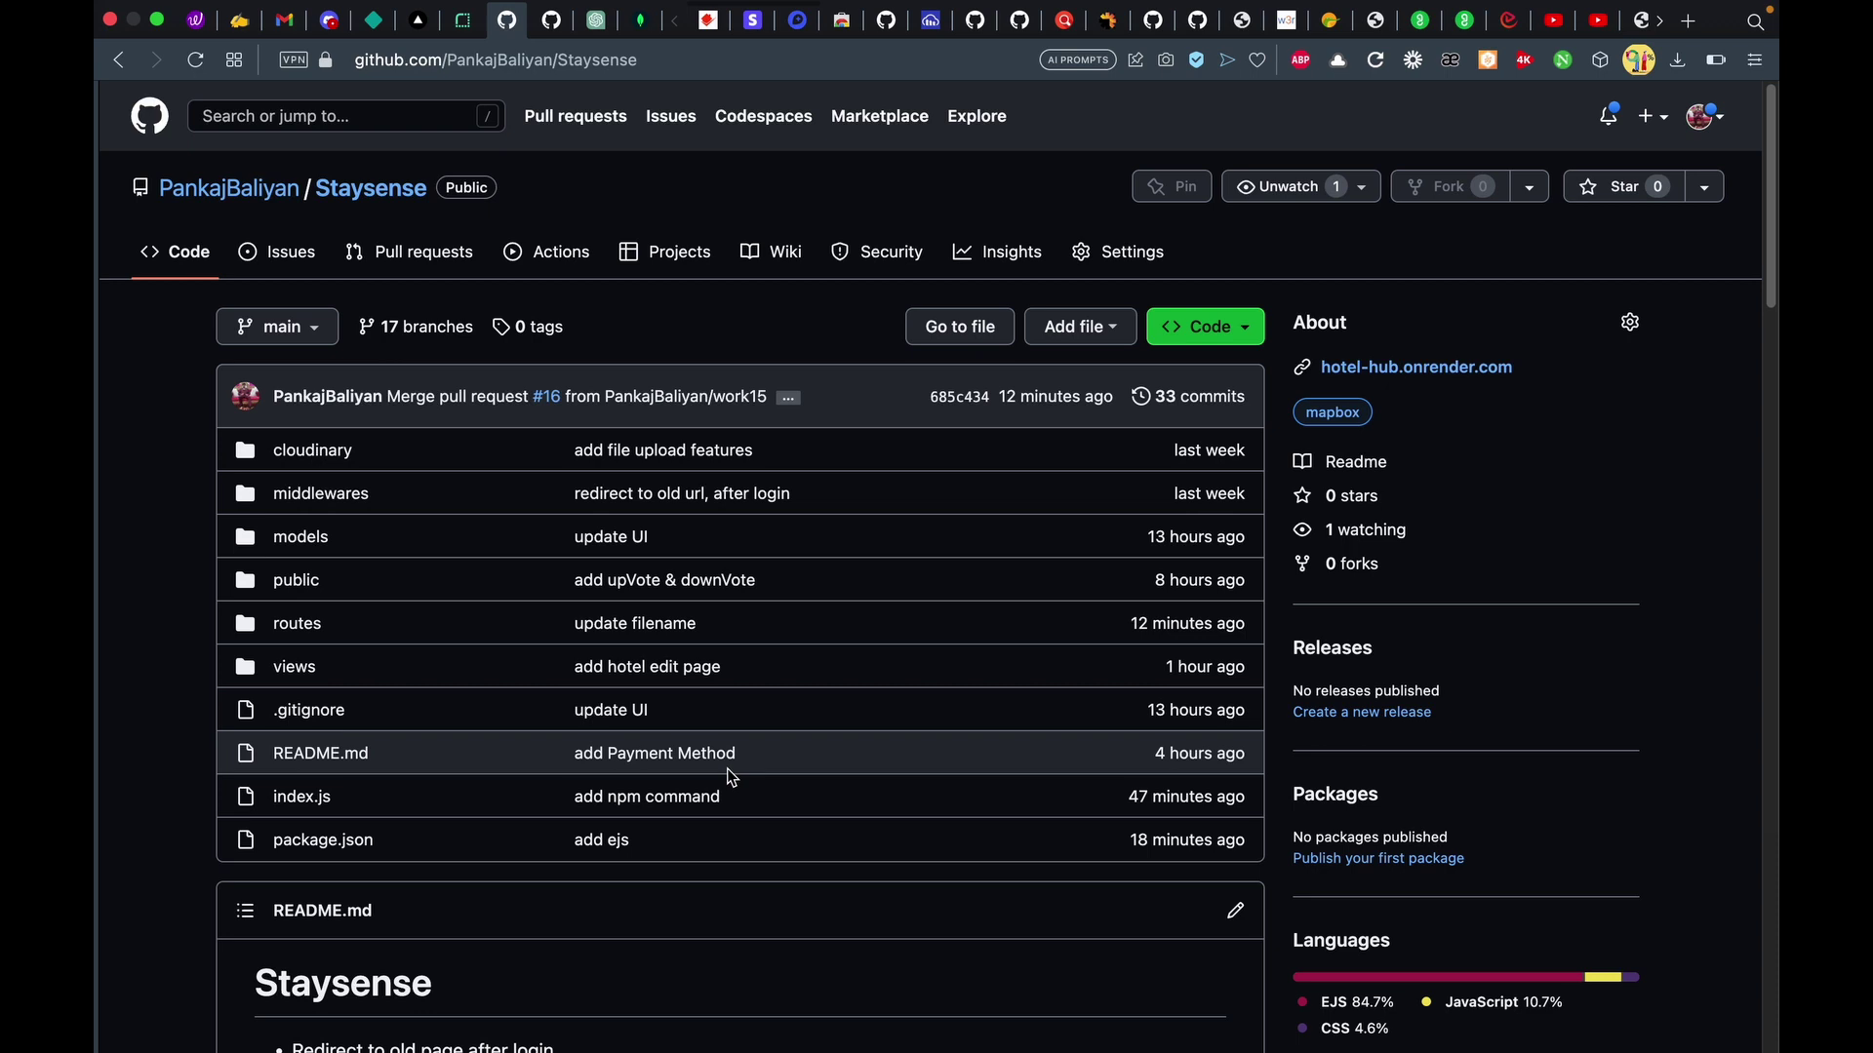
# Step: Select the start and build scripts in package.json, then switch back to the Staysense GitHub page
pyautogui.press('super+Tab')
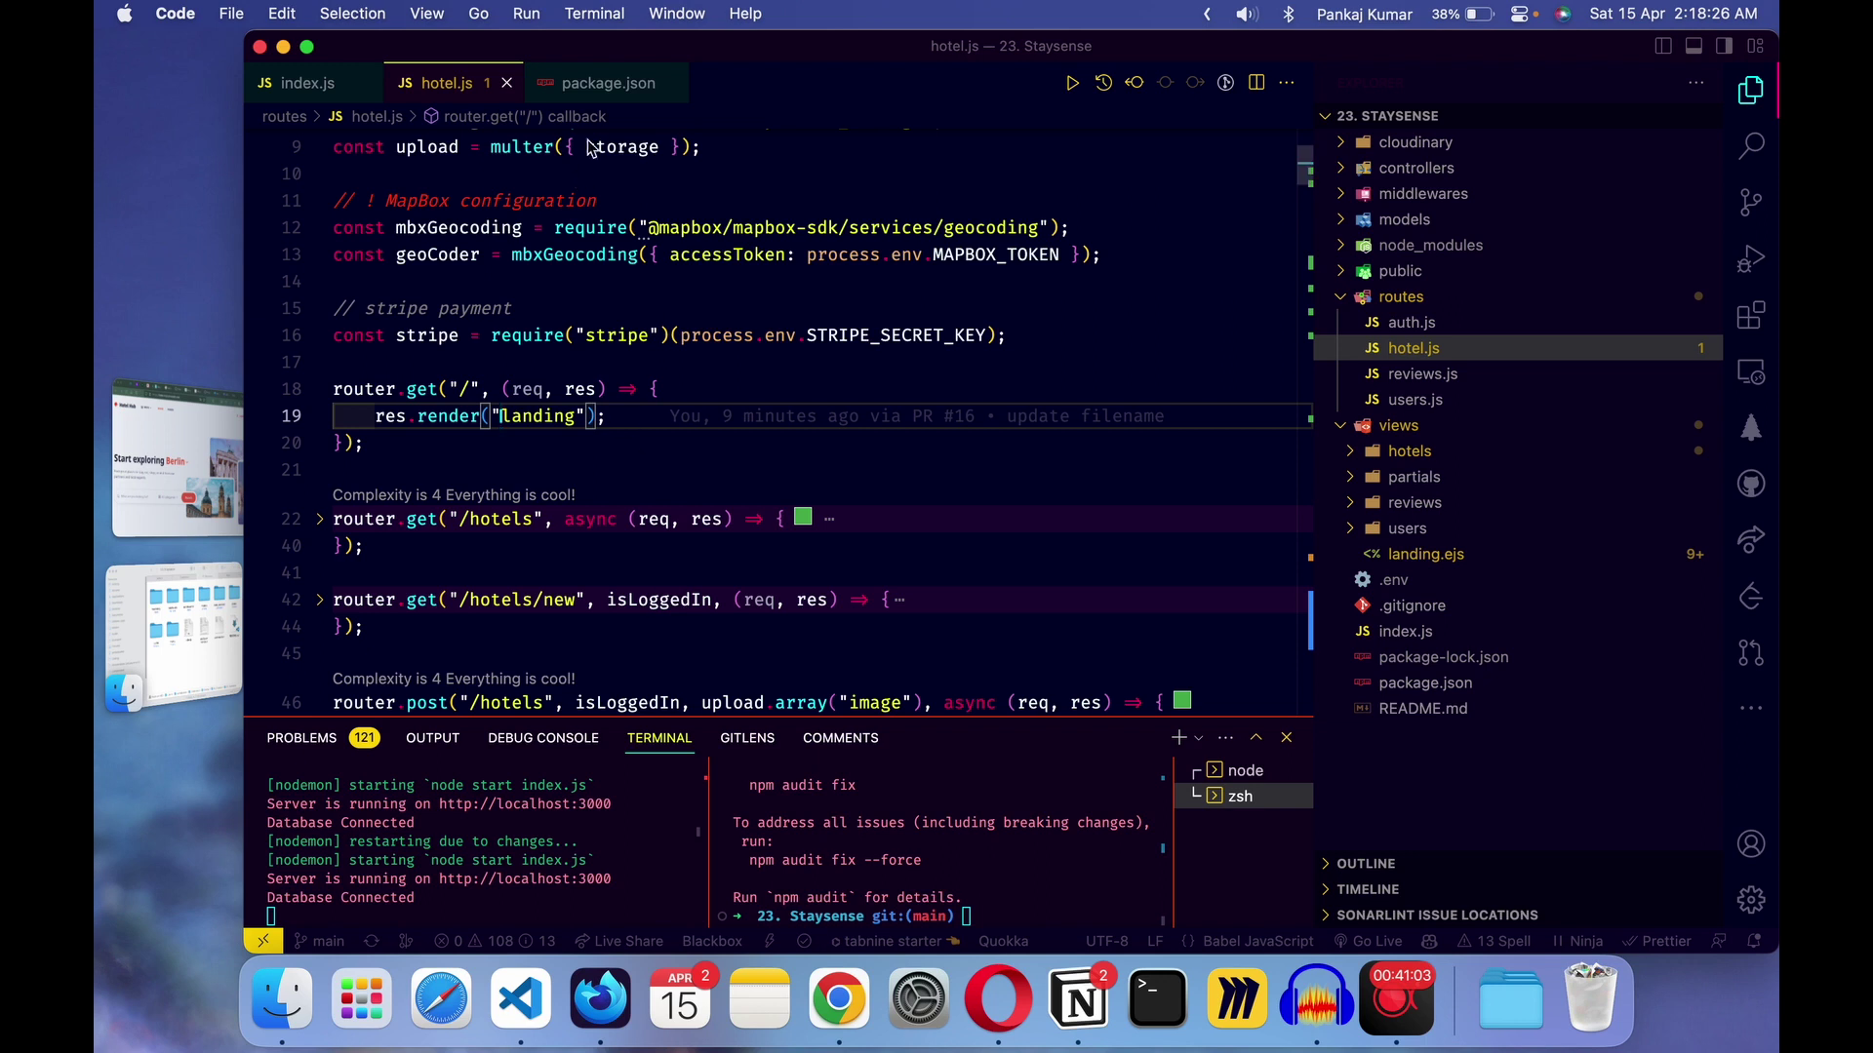
pyautogui.click(607, 82)
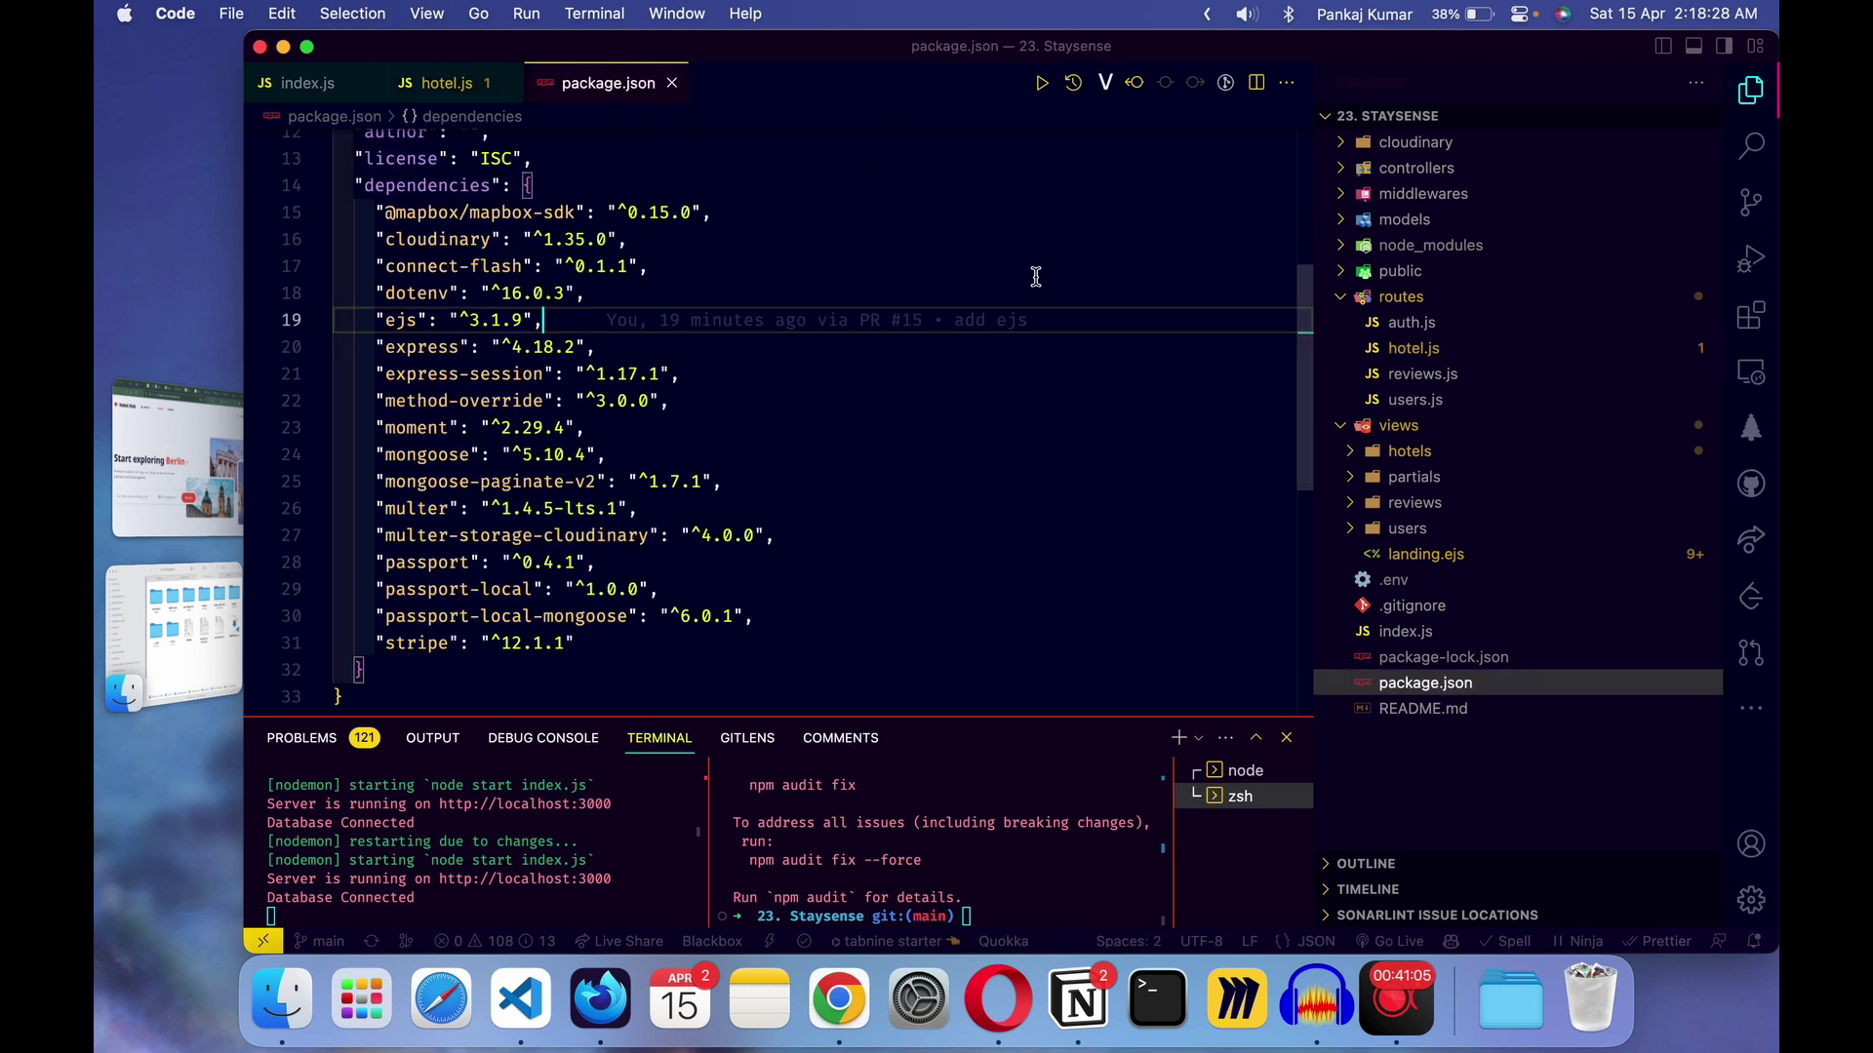
pyautogui.scroll(5, 576, 390)
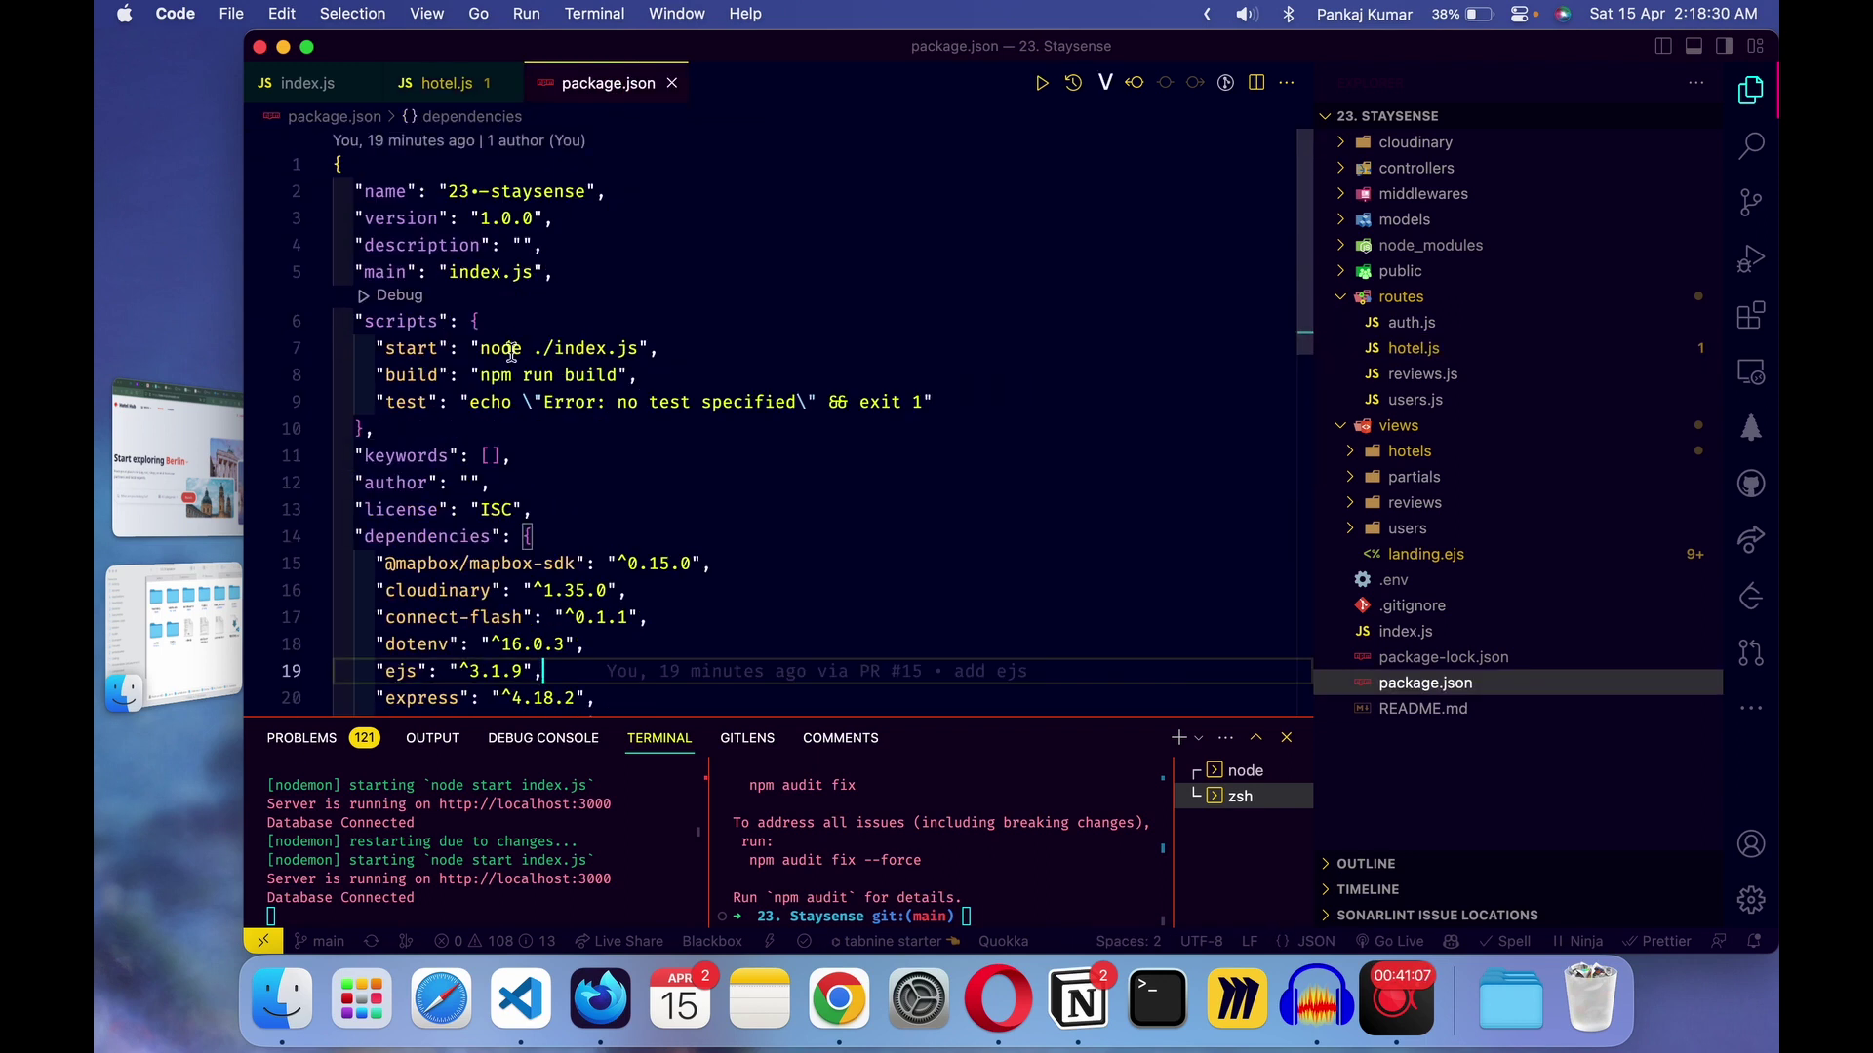
pyautogui.click(410, 322)
pyautogui.doubleClick(395, 350)
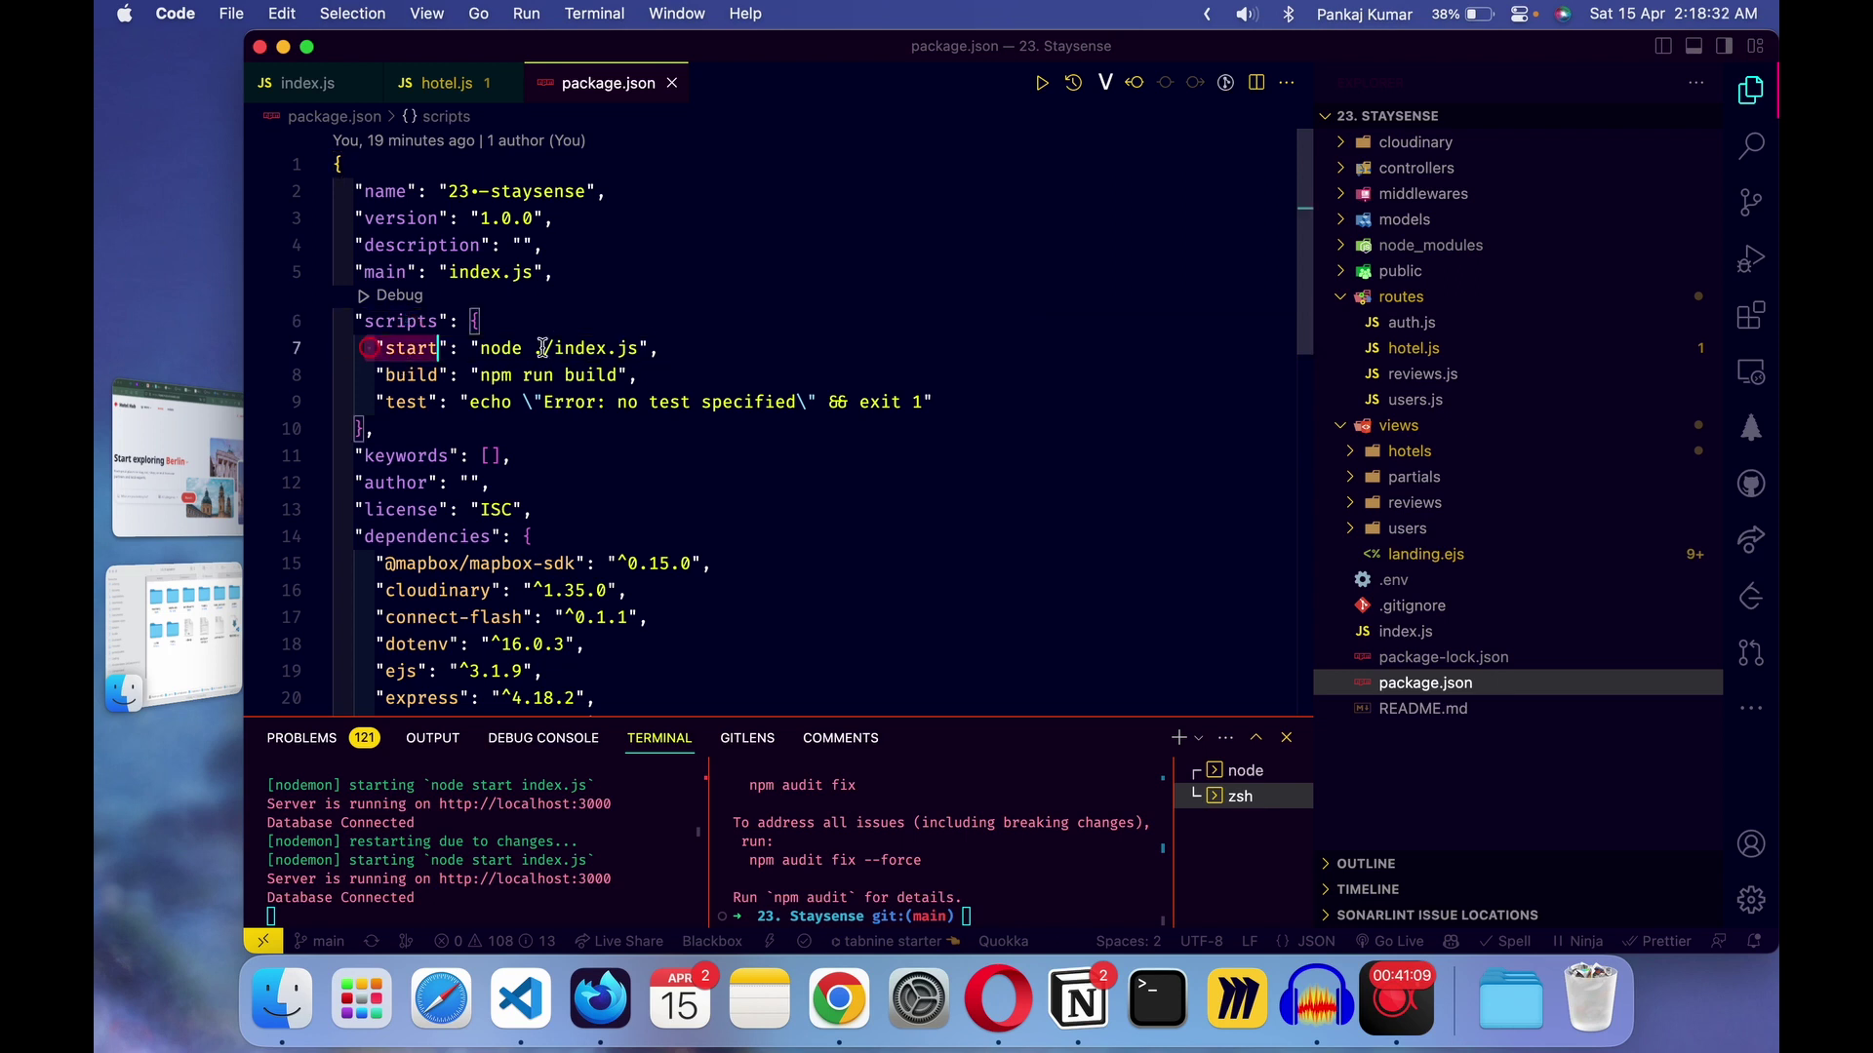
pyautogui.keyDown('shift'); pyautogui.click(807, 373); pyautogui.keyUp('shift')
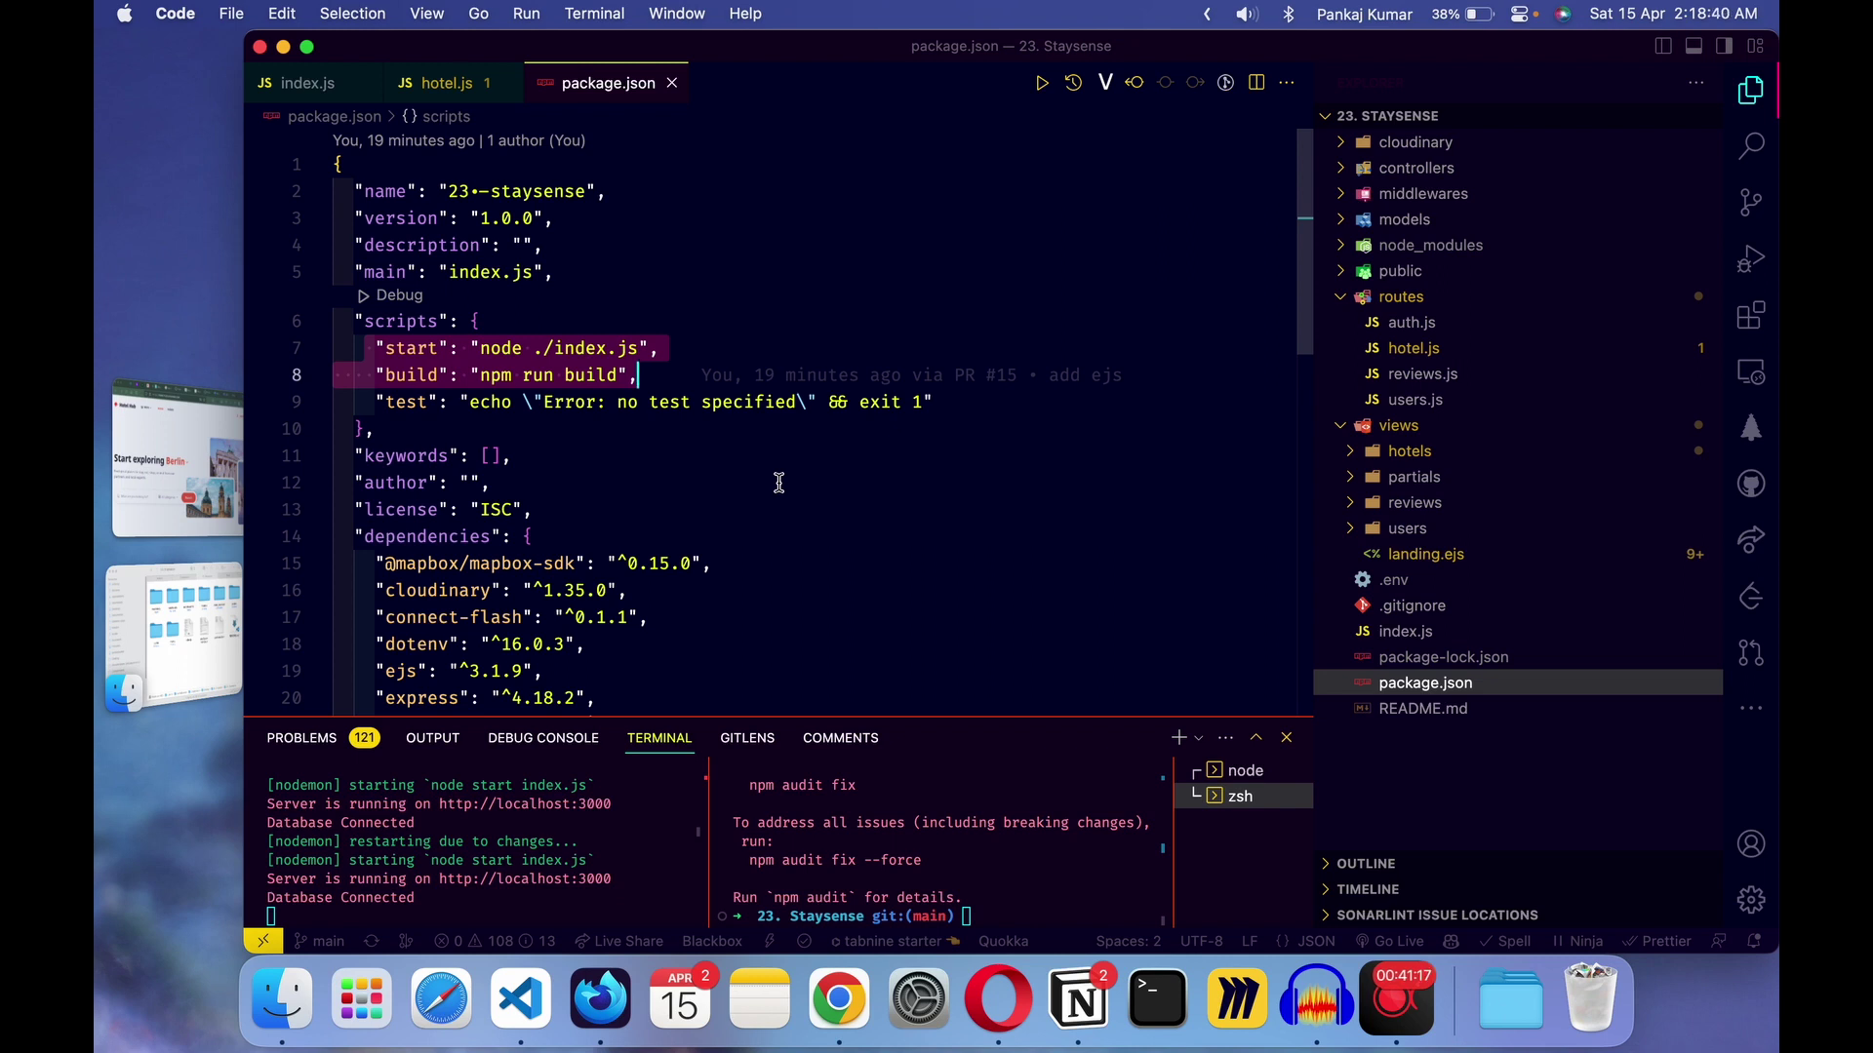
pyautogui.click(779, 483)
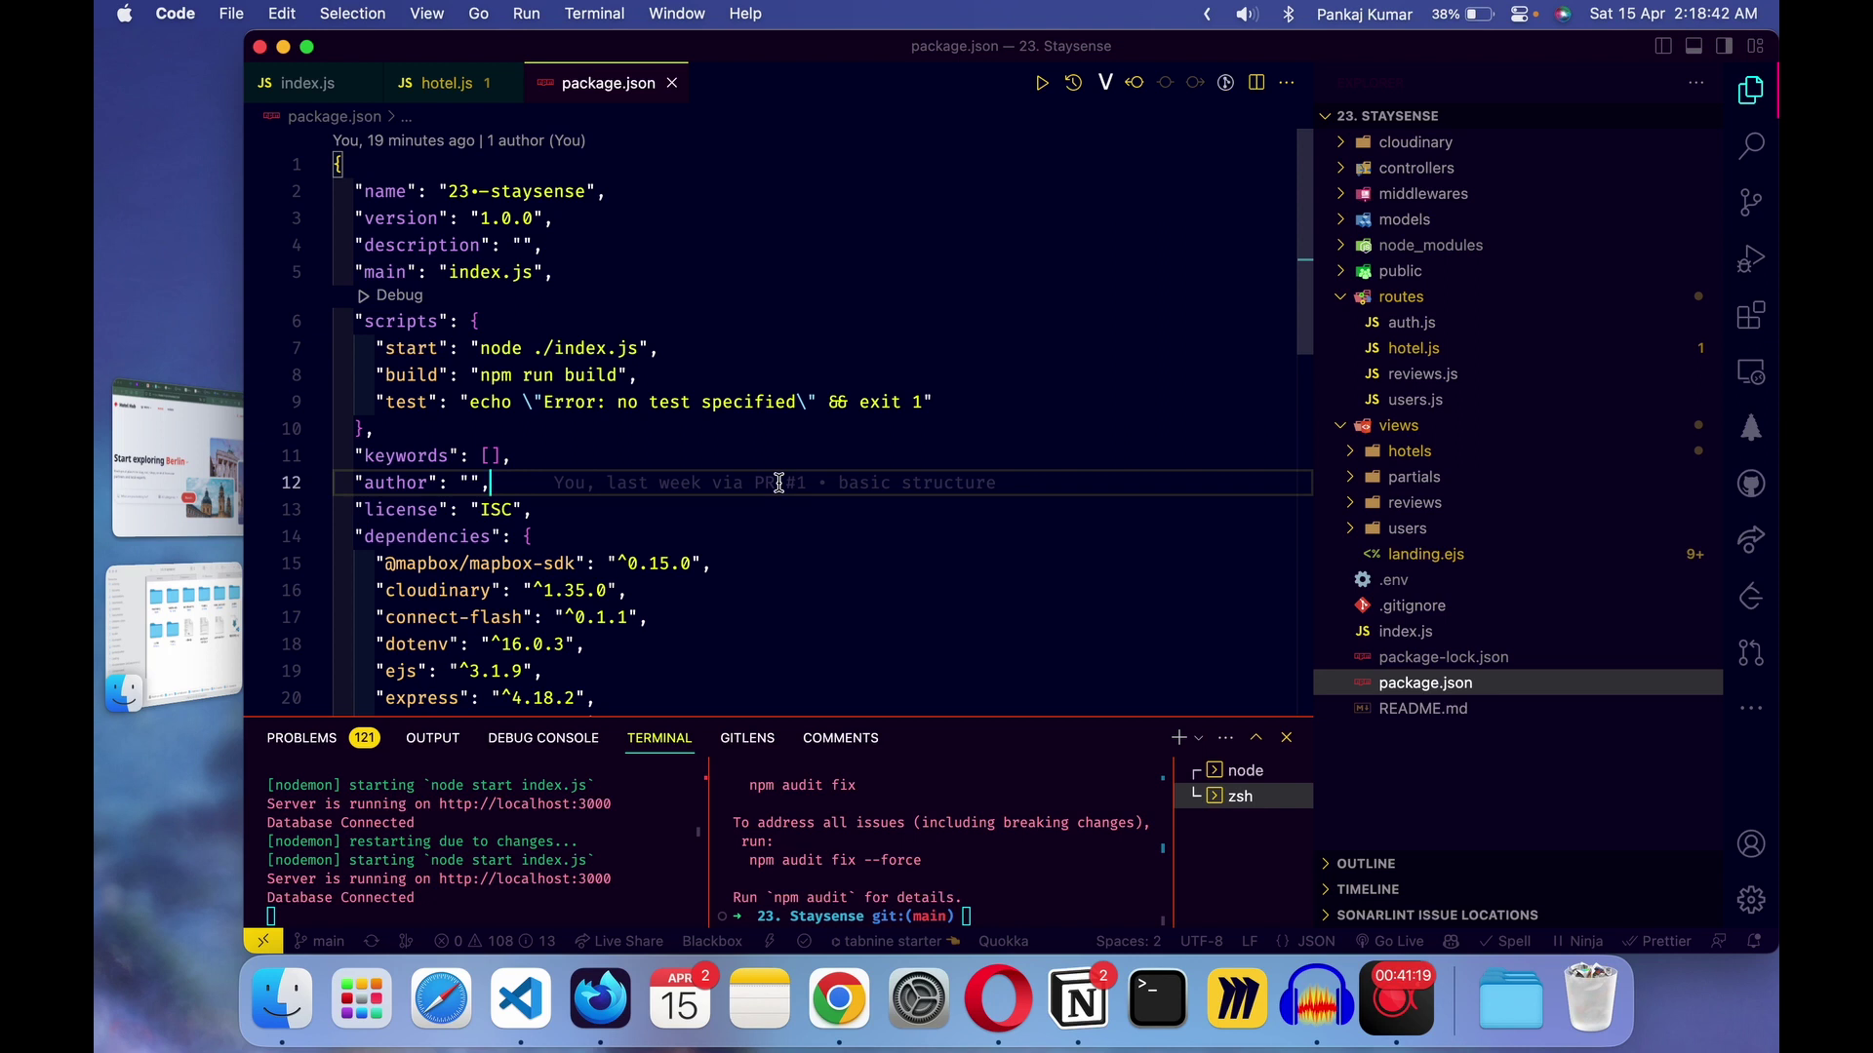
pyautogui.press('super+Tab')
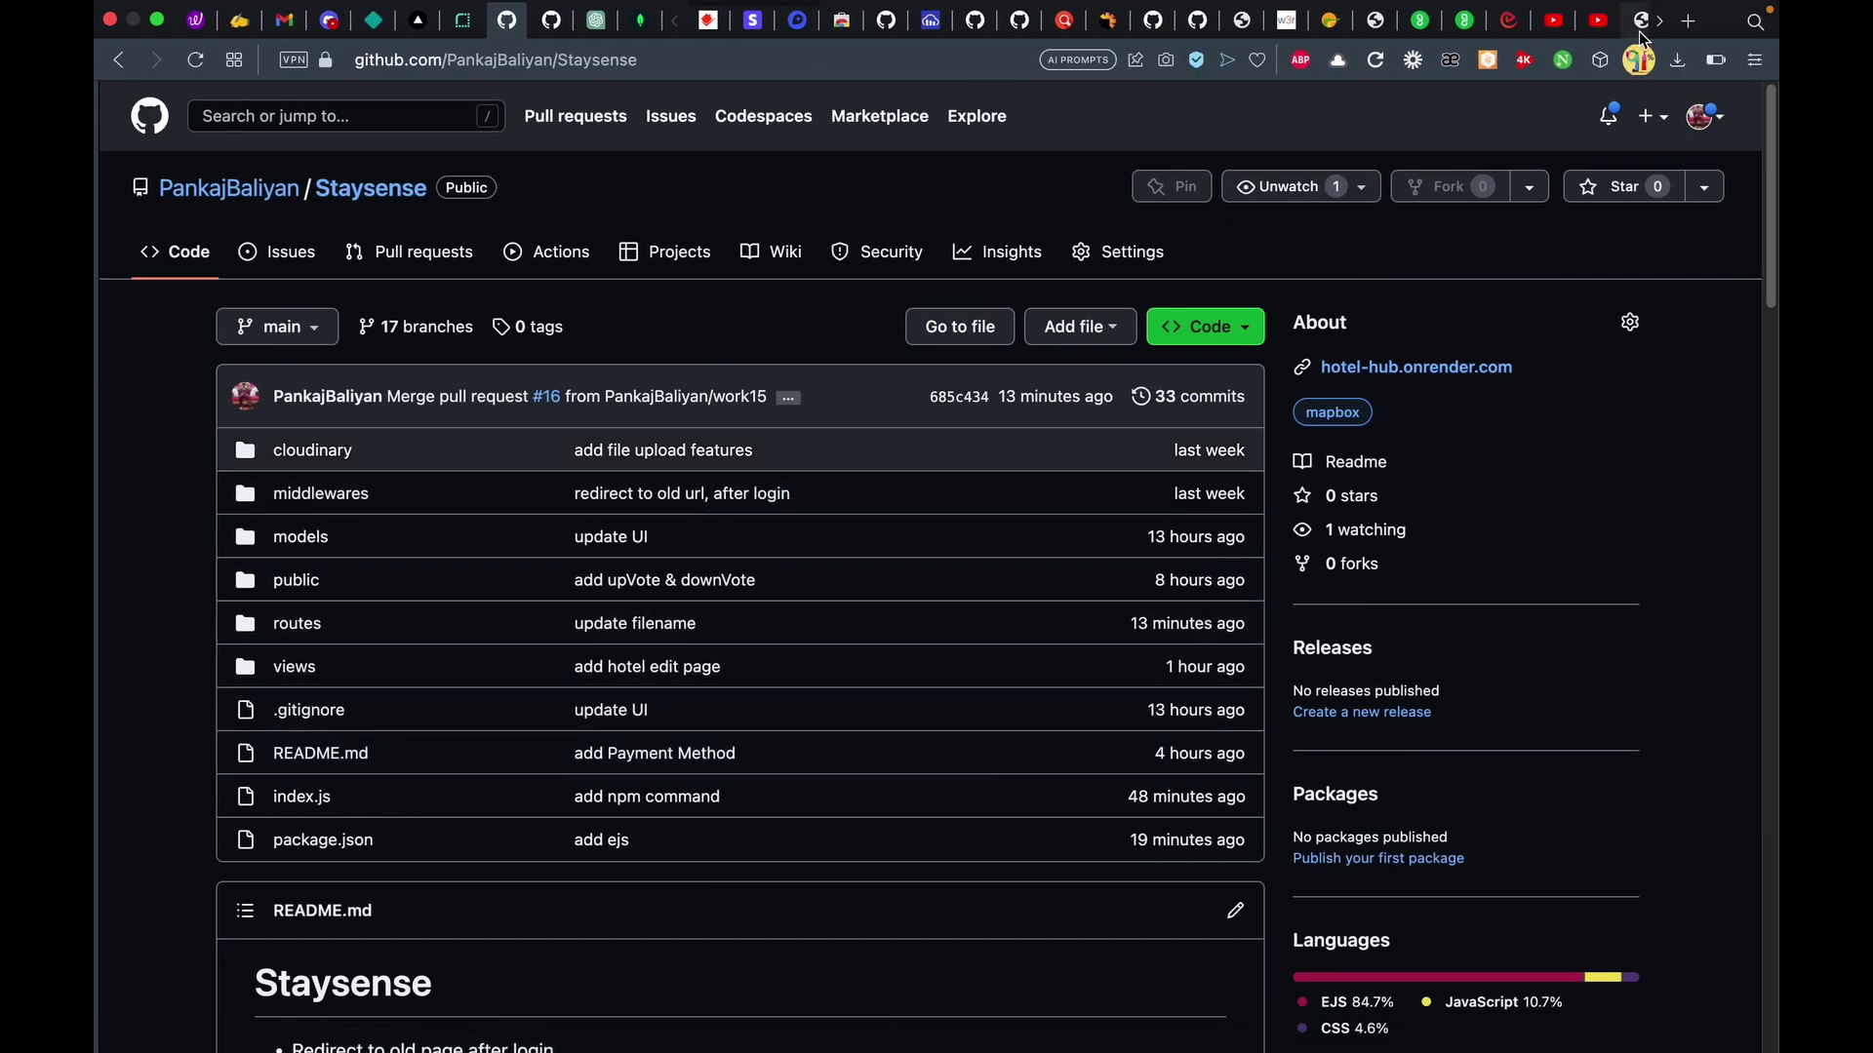
# Step: From the Render dashboard overview, open the Hotel Hub web service's deploy events page
pyautogui.scroll(3, 1630, 25)
pyautogui.moveTo(1630, 26)
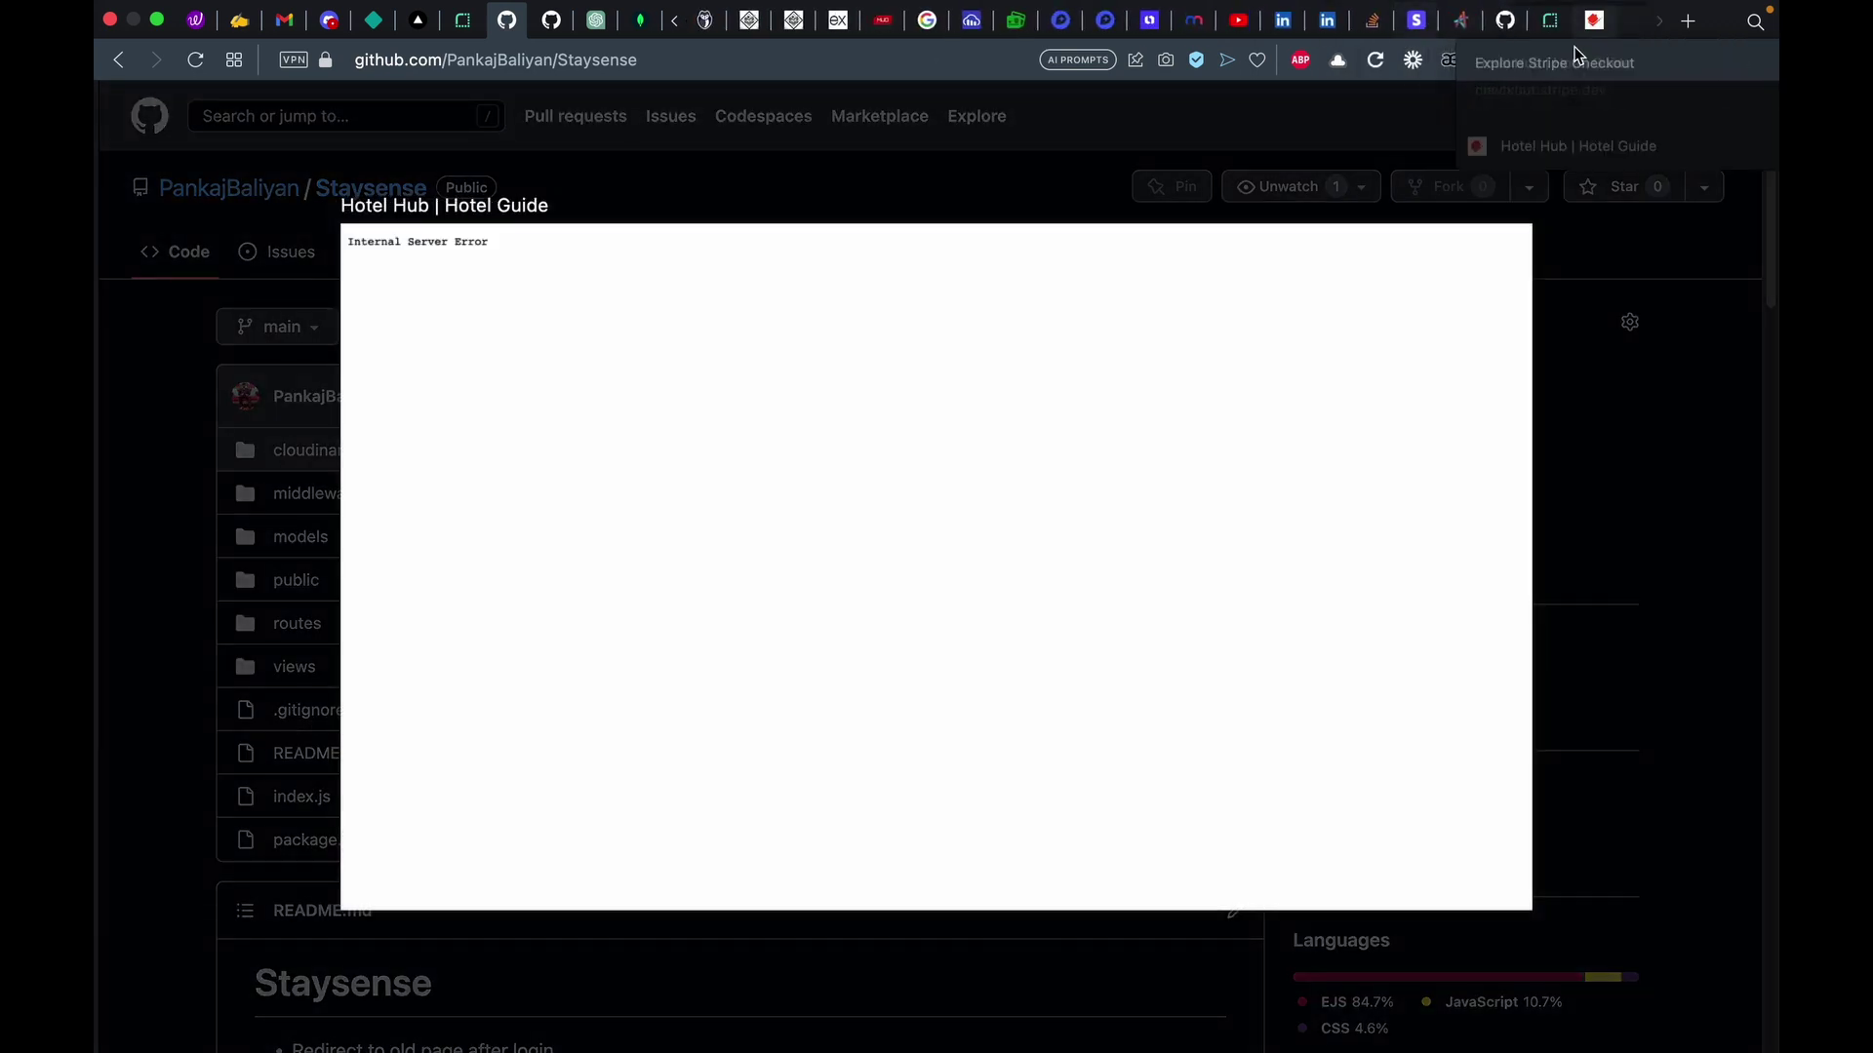
pyautogui.click(1551, 21)
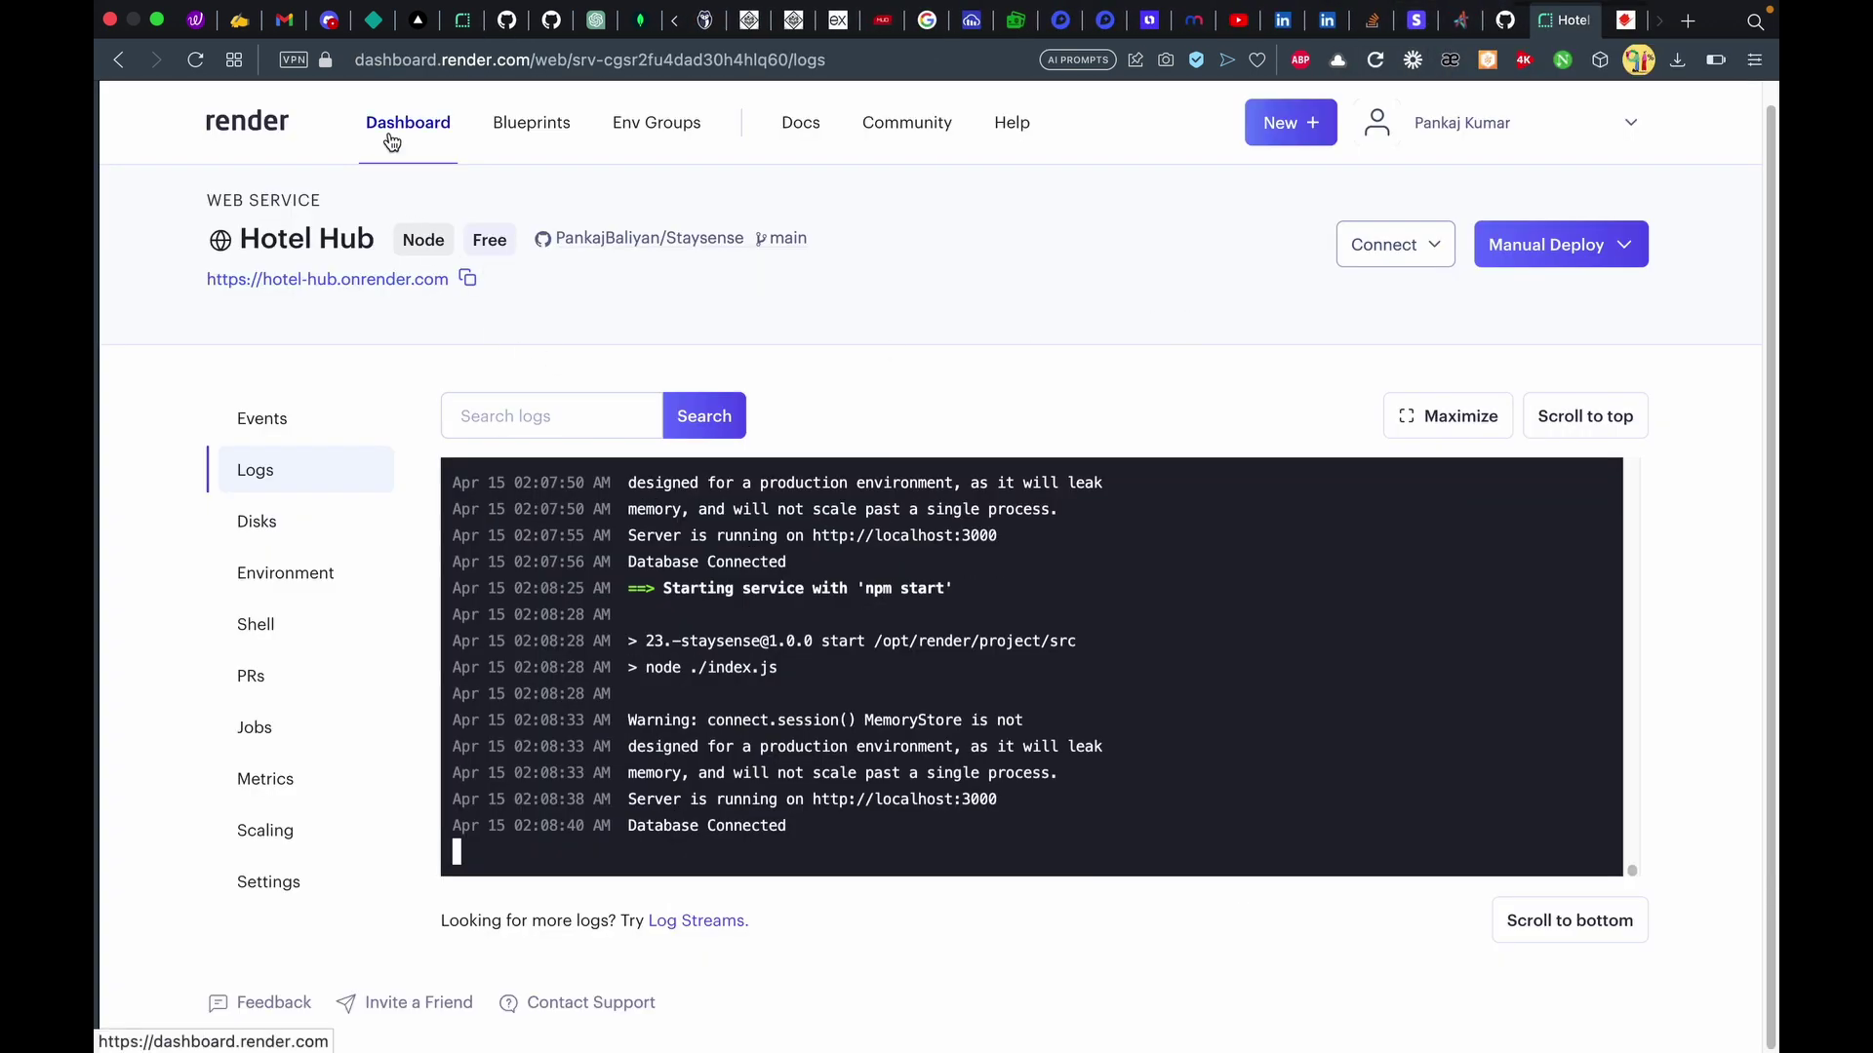
pyautogui.click(390, 137)
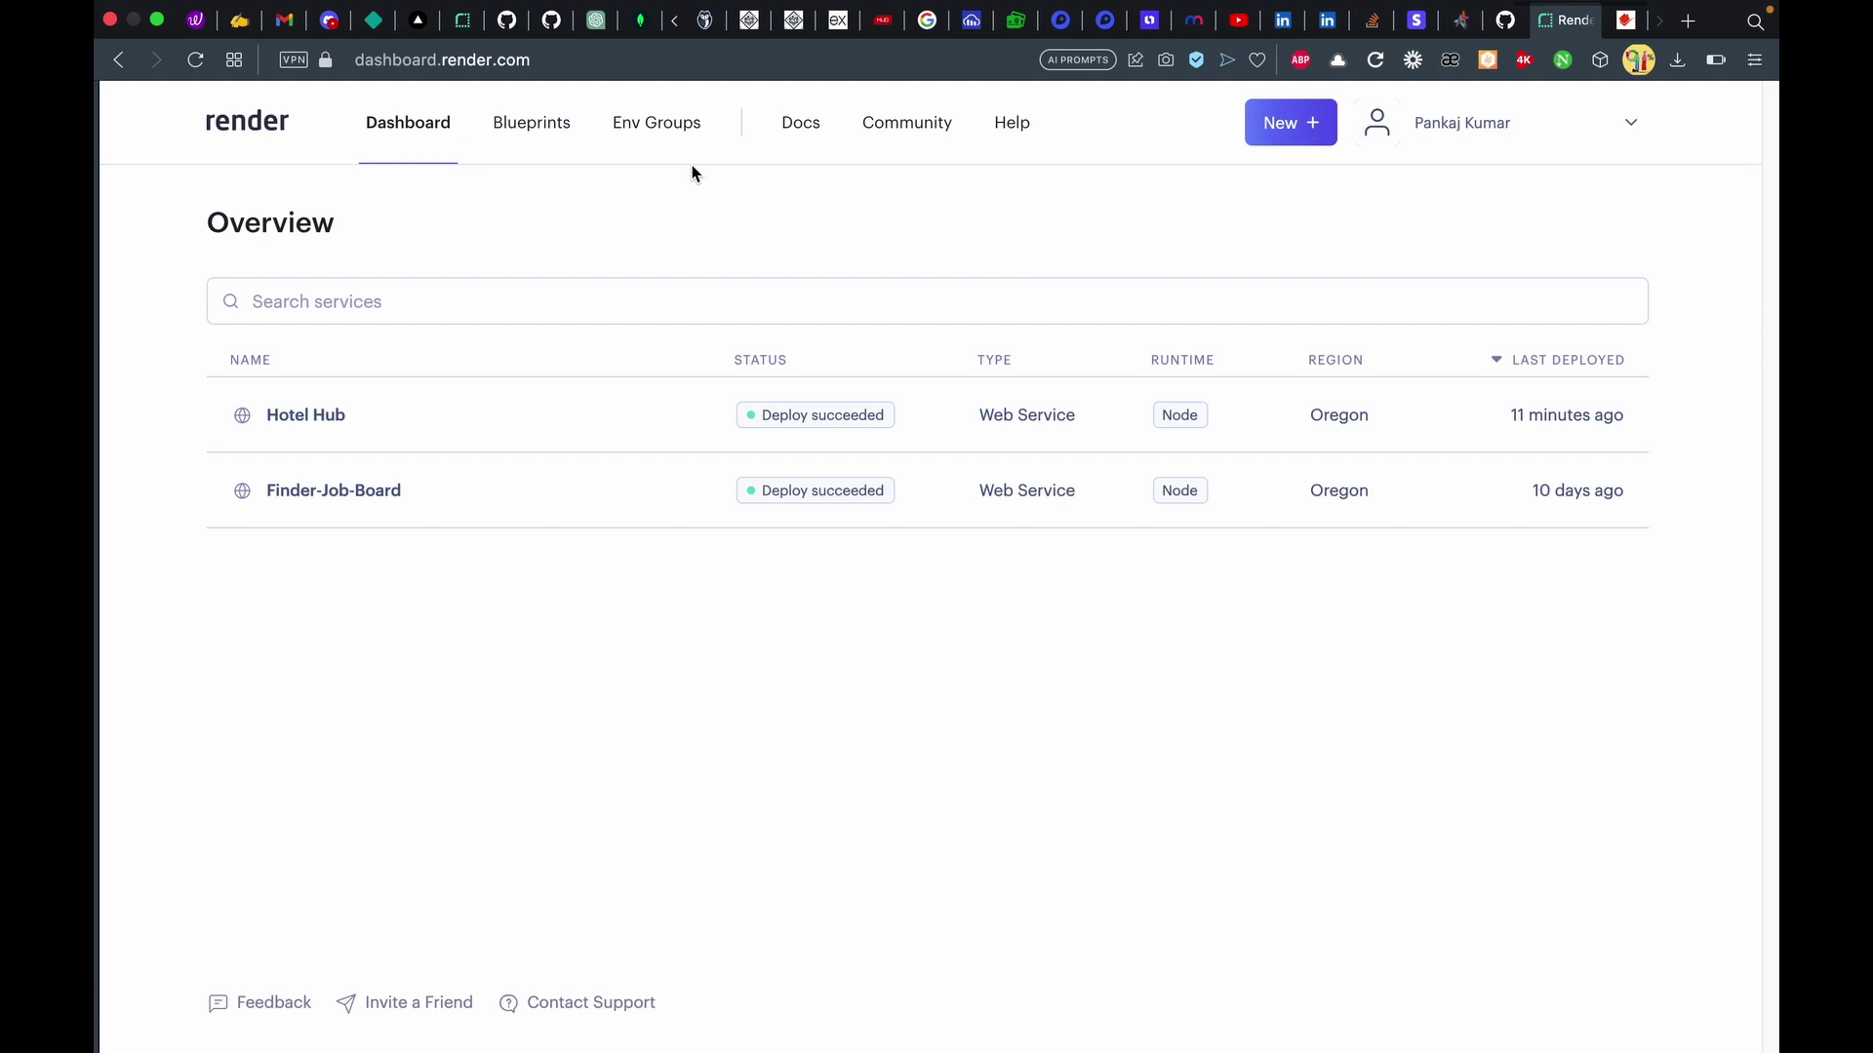
pyautogui.click(1304, 126)
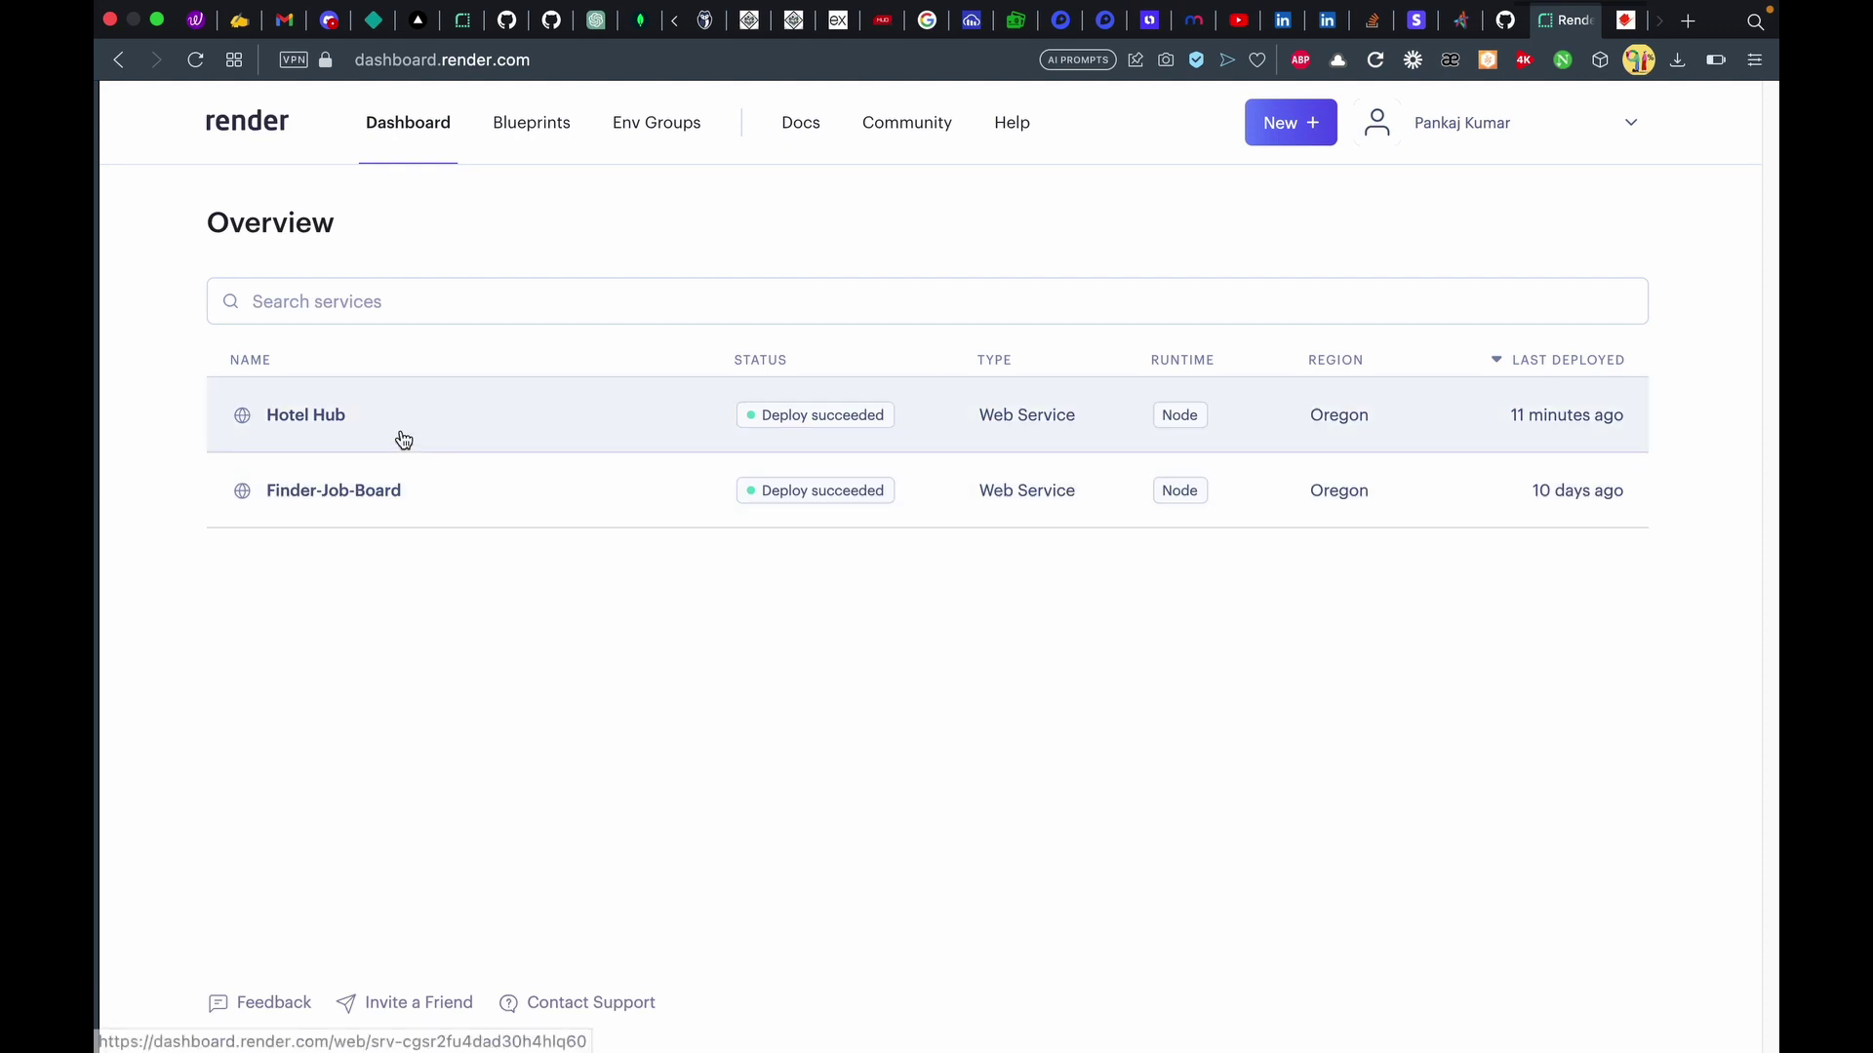
pyautogui.click(401, 436)
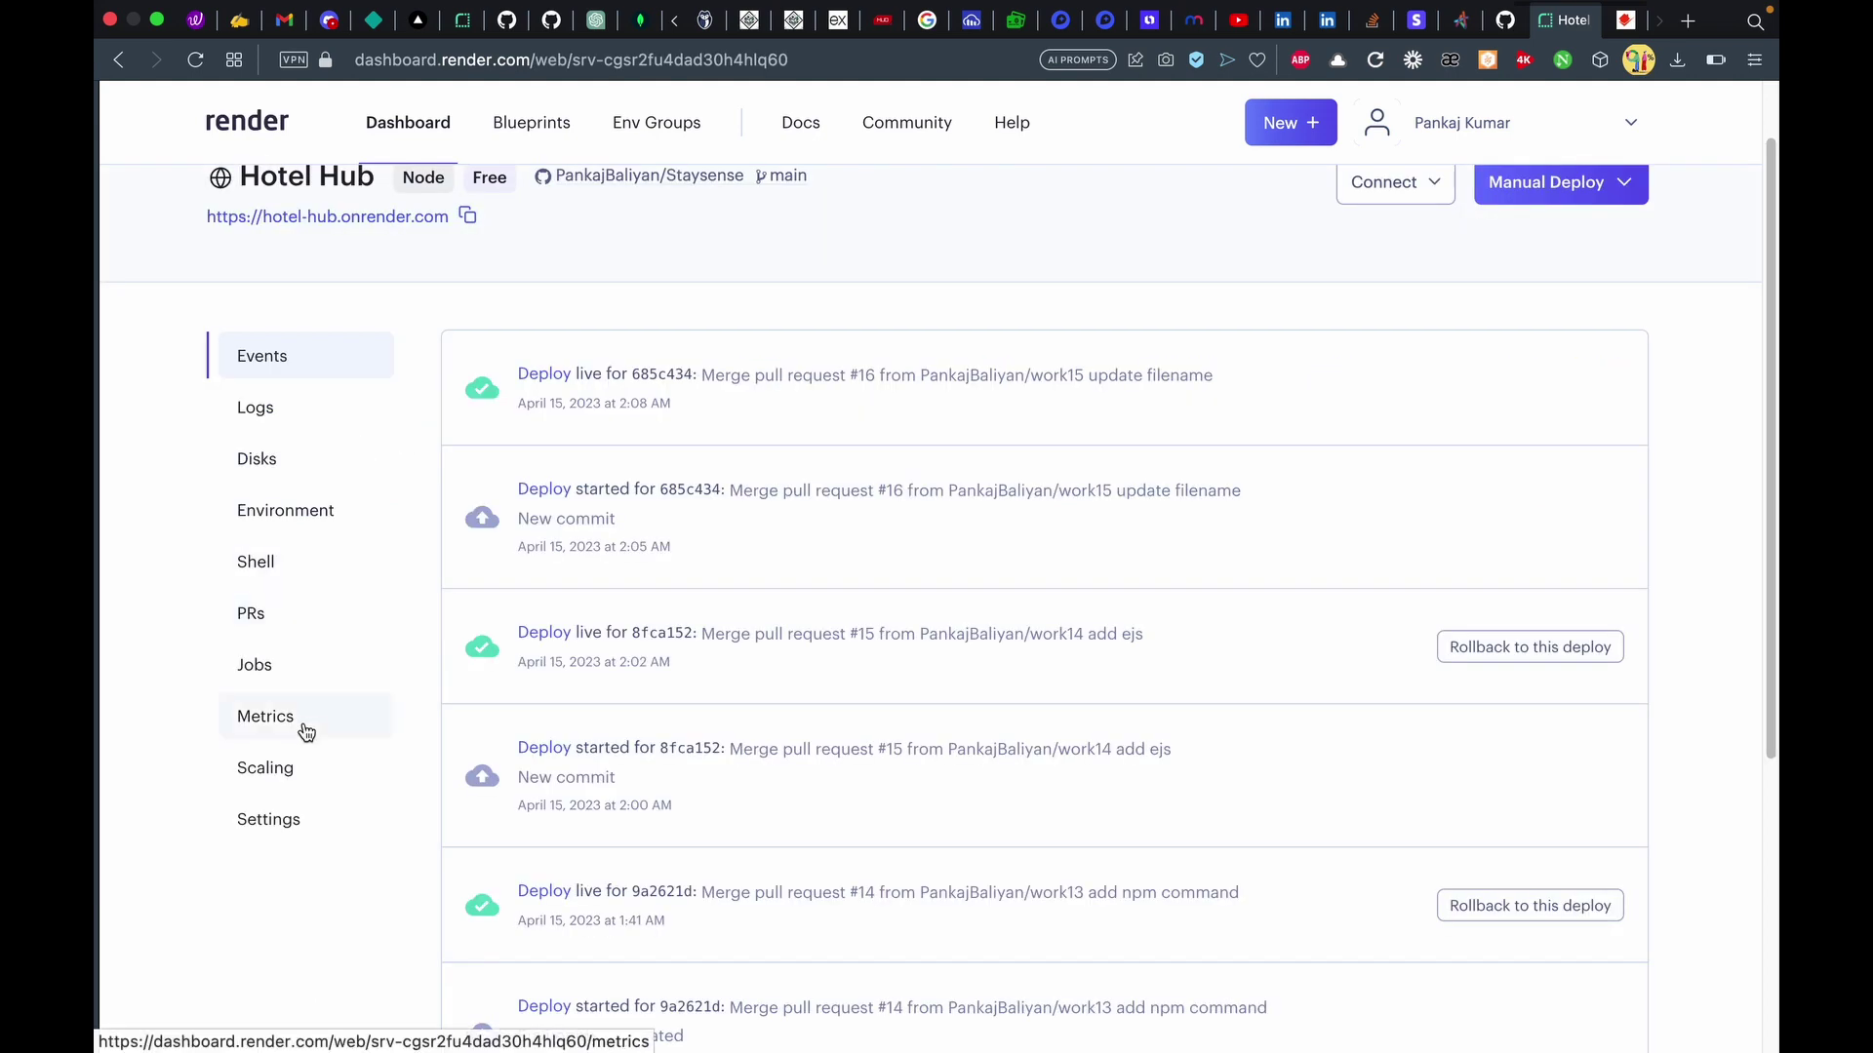
# Step: Open Hotel Hub's Settings and highlight the npm install build command and npm start start command
pyautogui.click(346, 819)
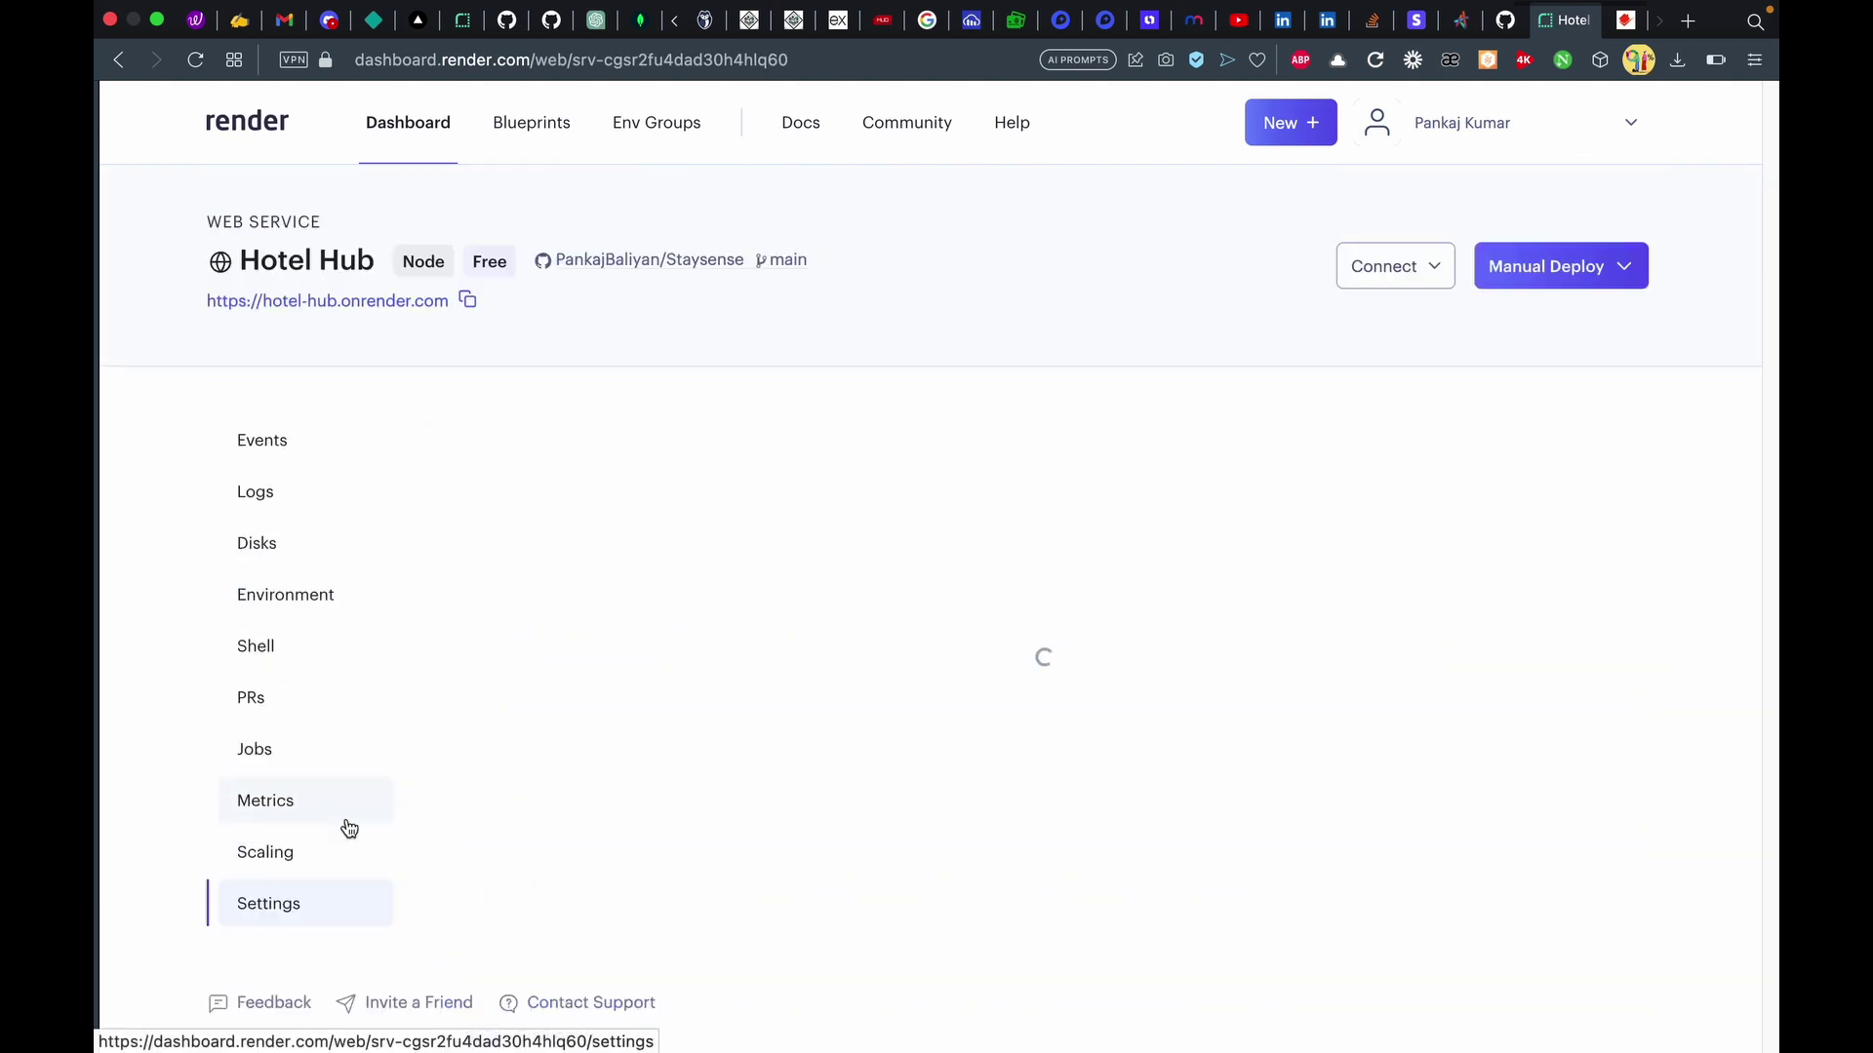
pyautogui.scroll(-4, 880, 368)
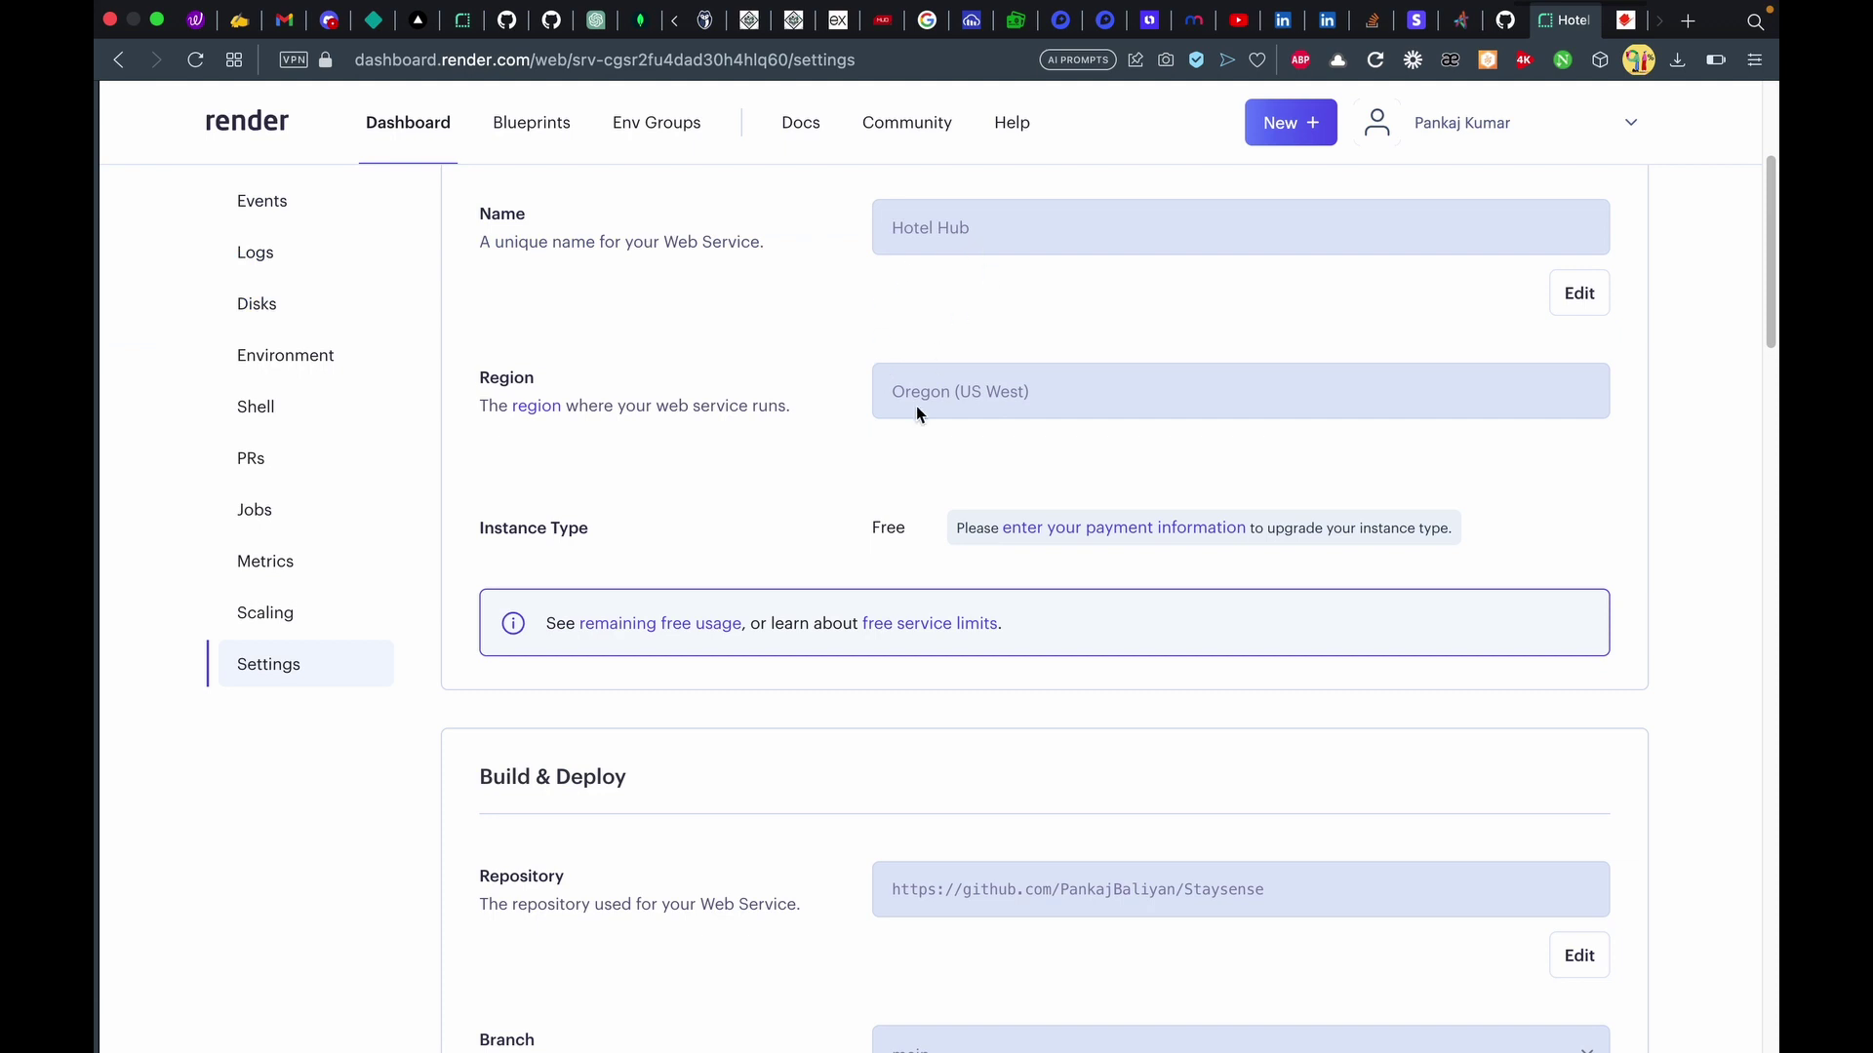
pyautogui.scroll(-5, 904, 421)
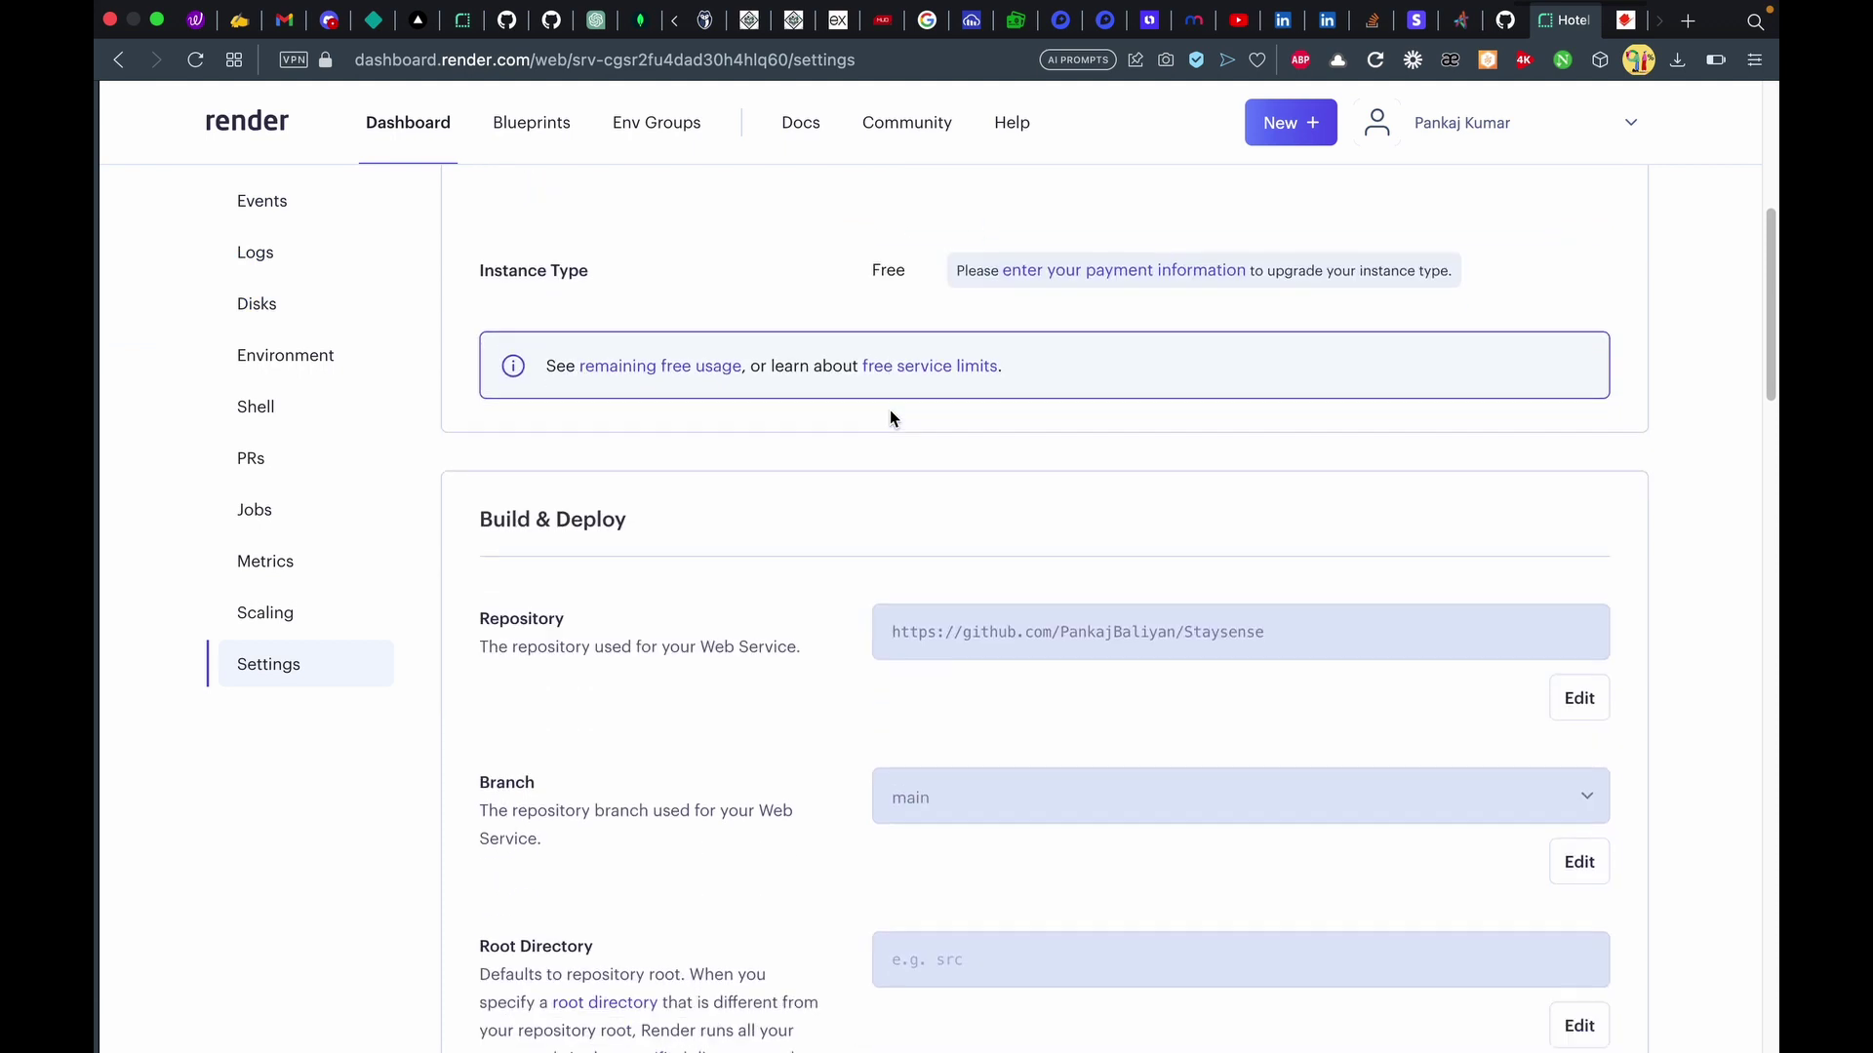
pyautogui.scroll(-4, 811, 573)
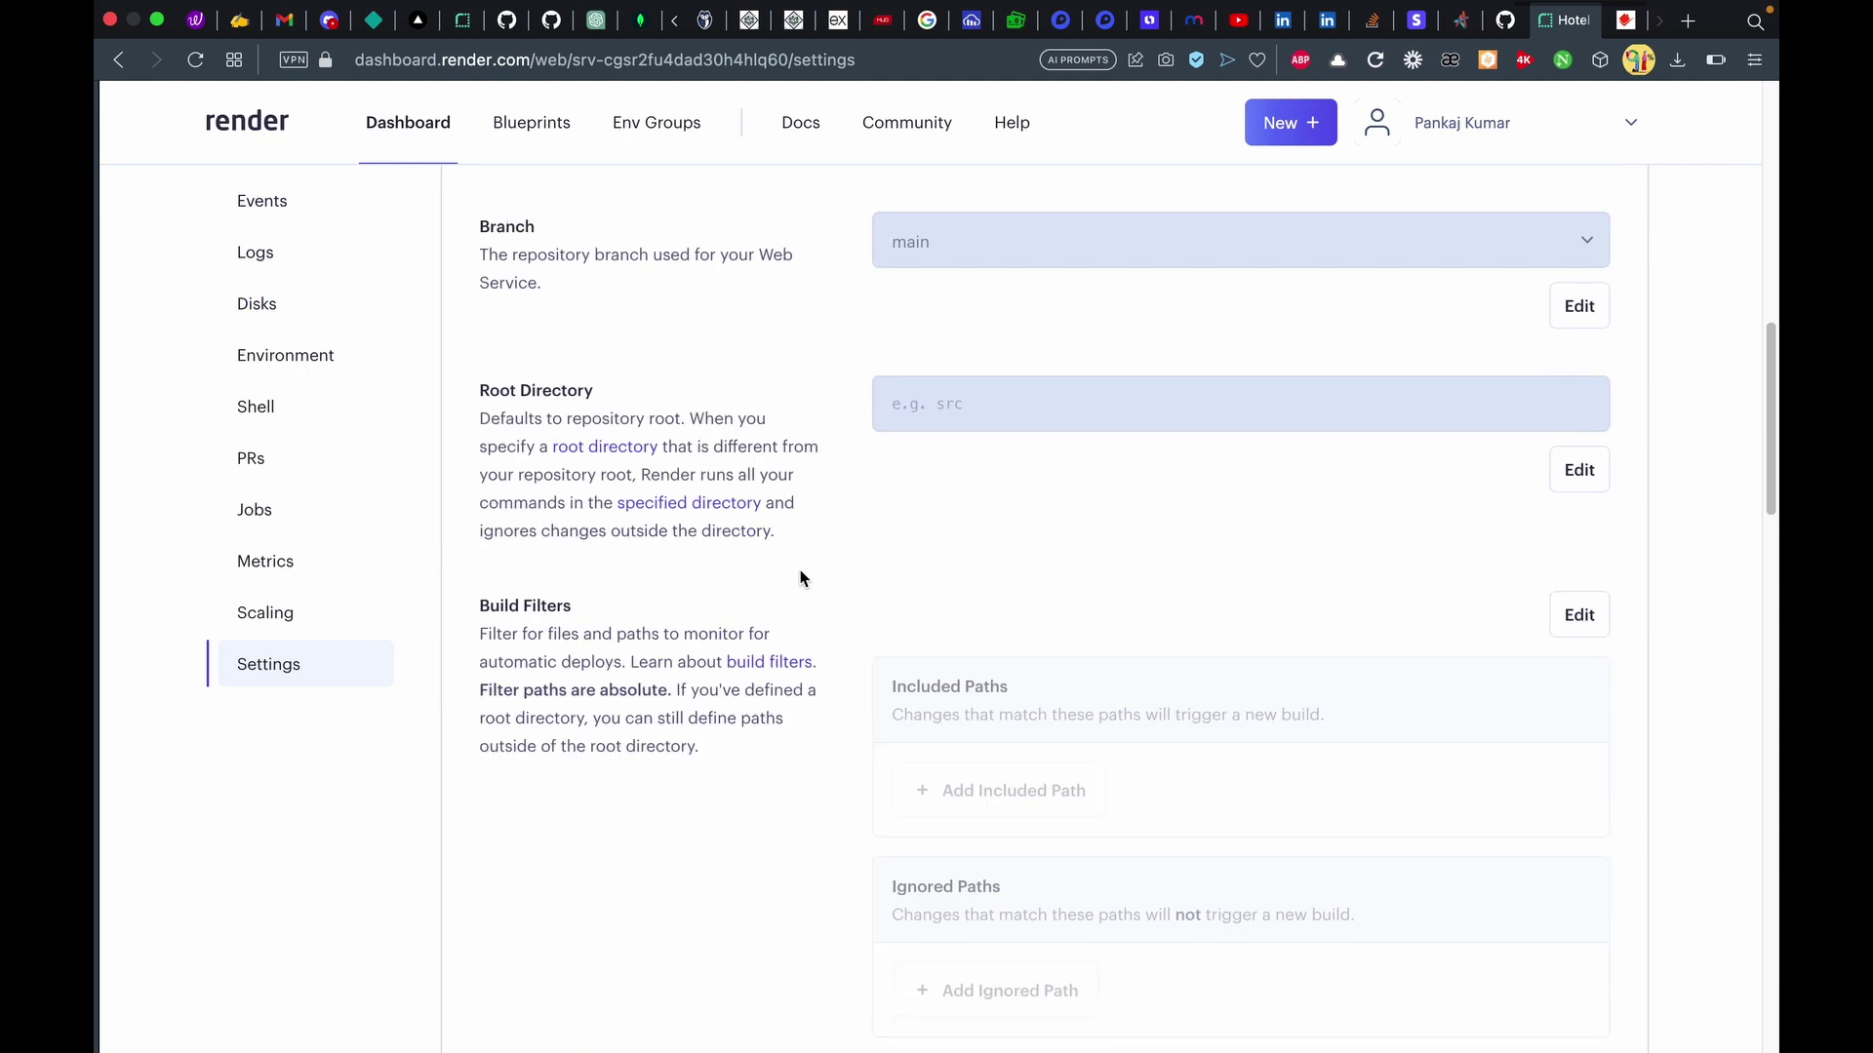
pyautogui.scroll(-8, 798, 573)
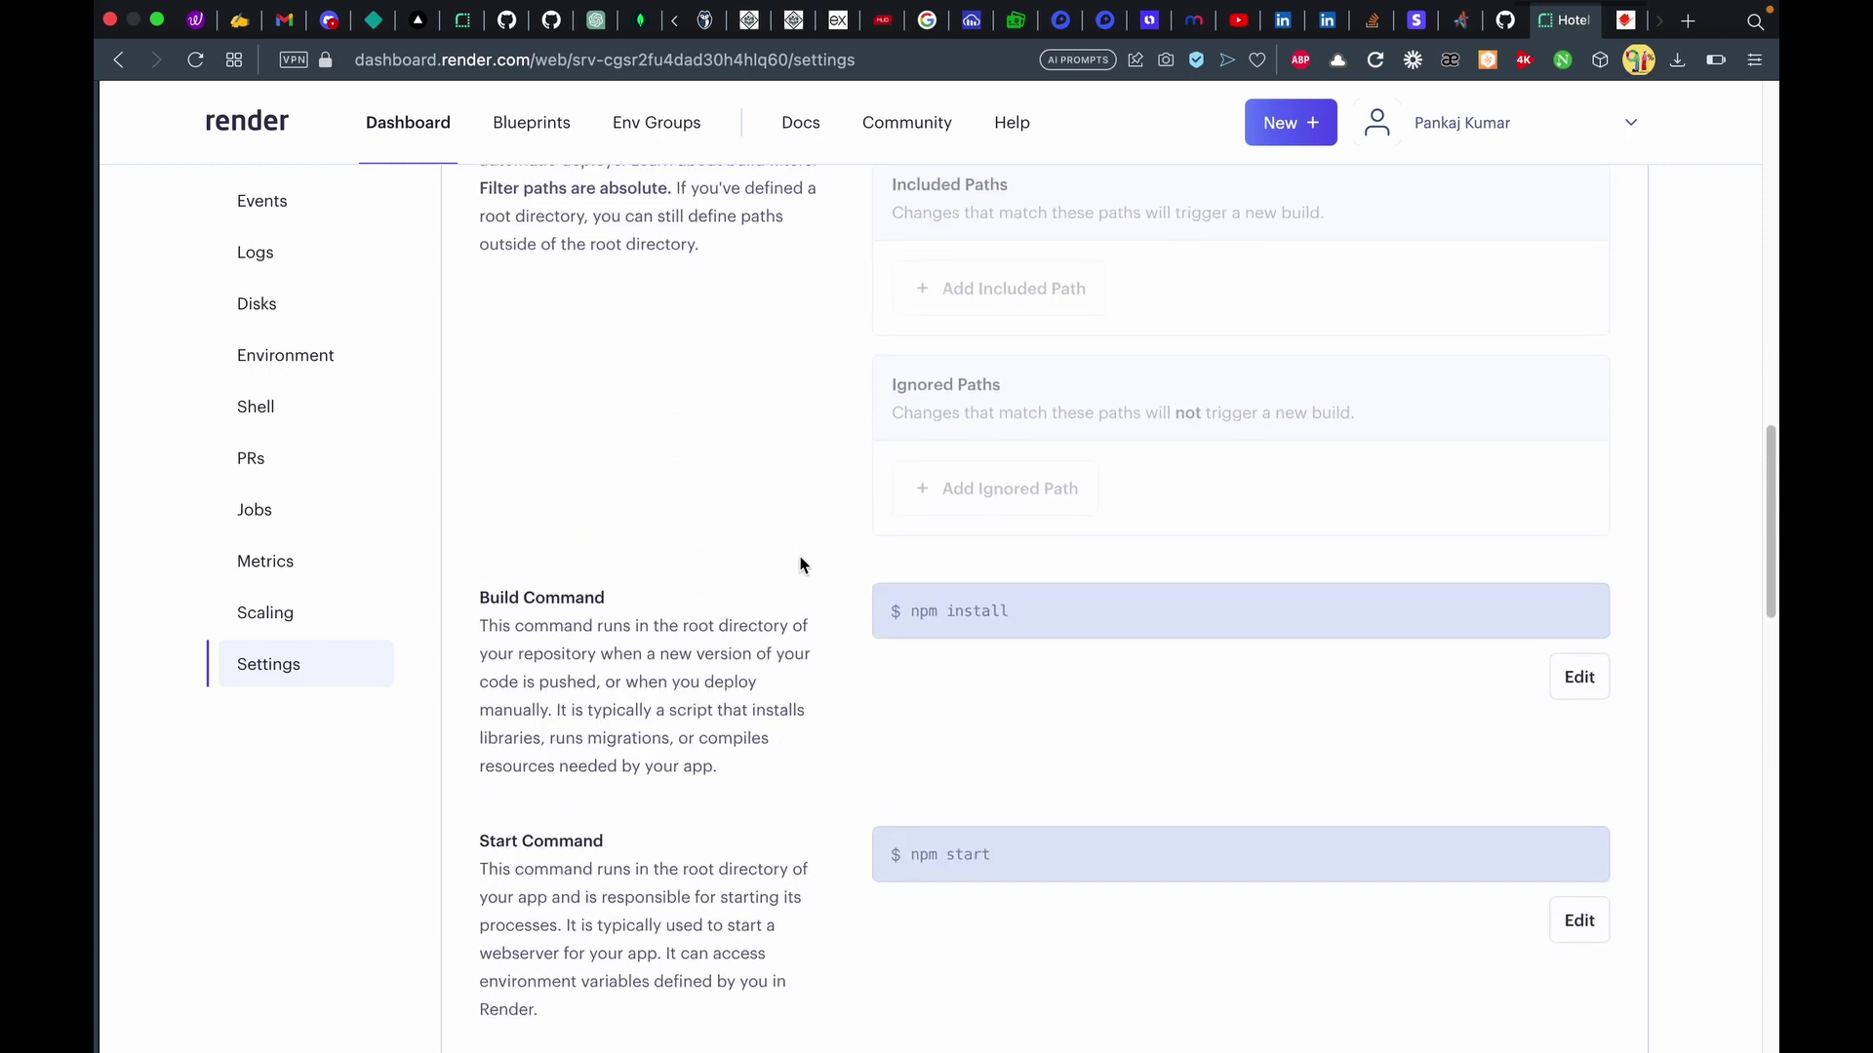
pyautogui.moveTo(619, 403); pyautogui.dragTo(472, 400)
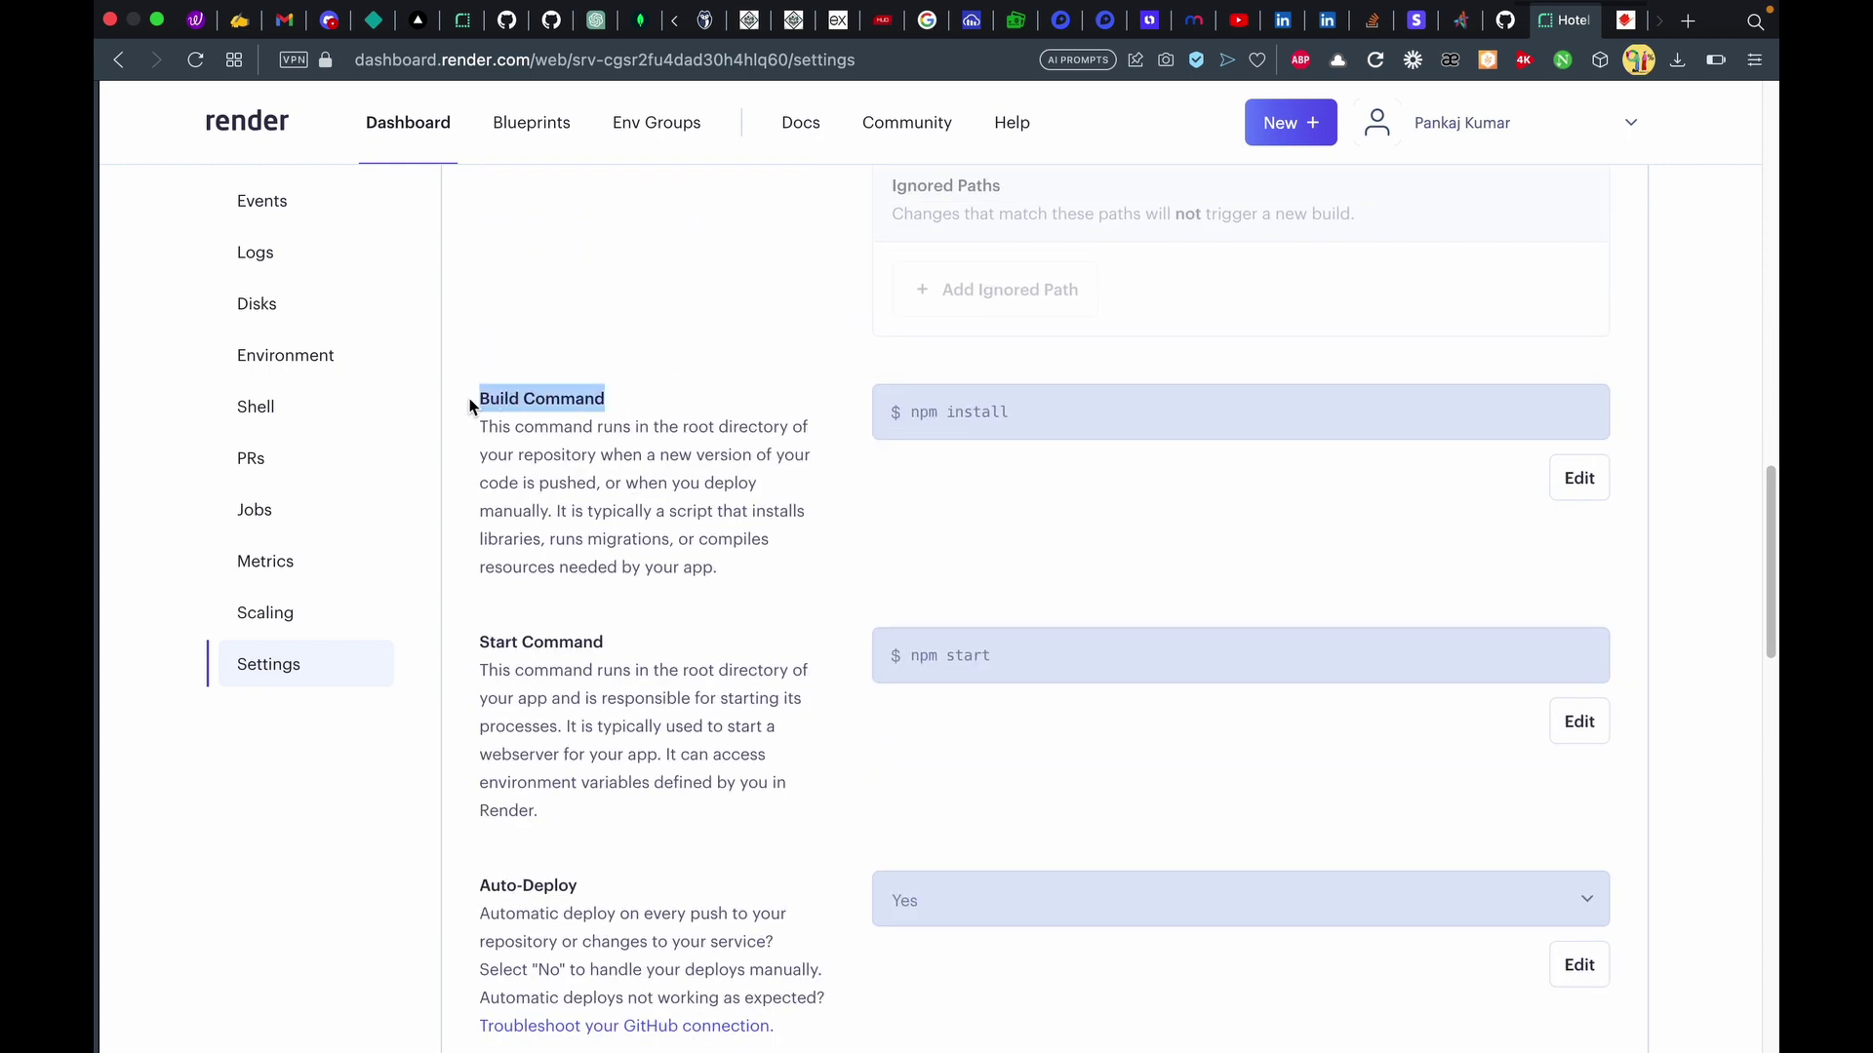
pyautogui.click(699, 408)
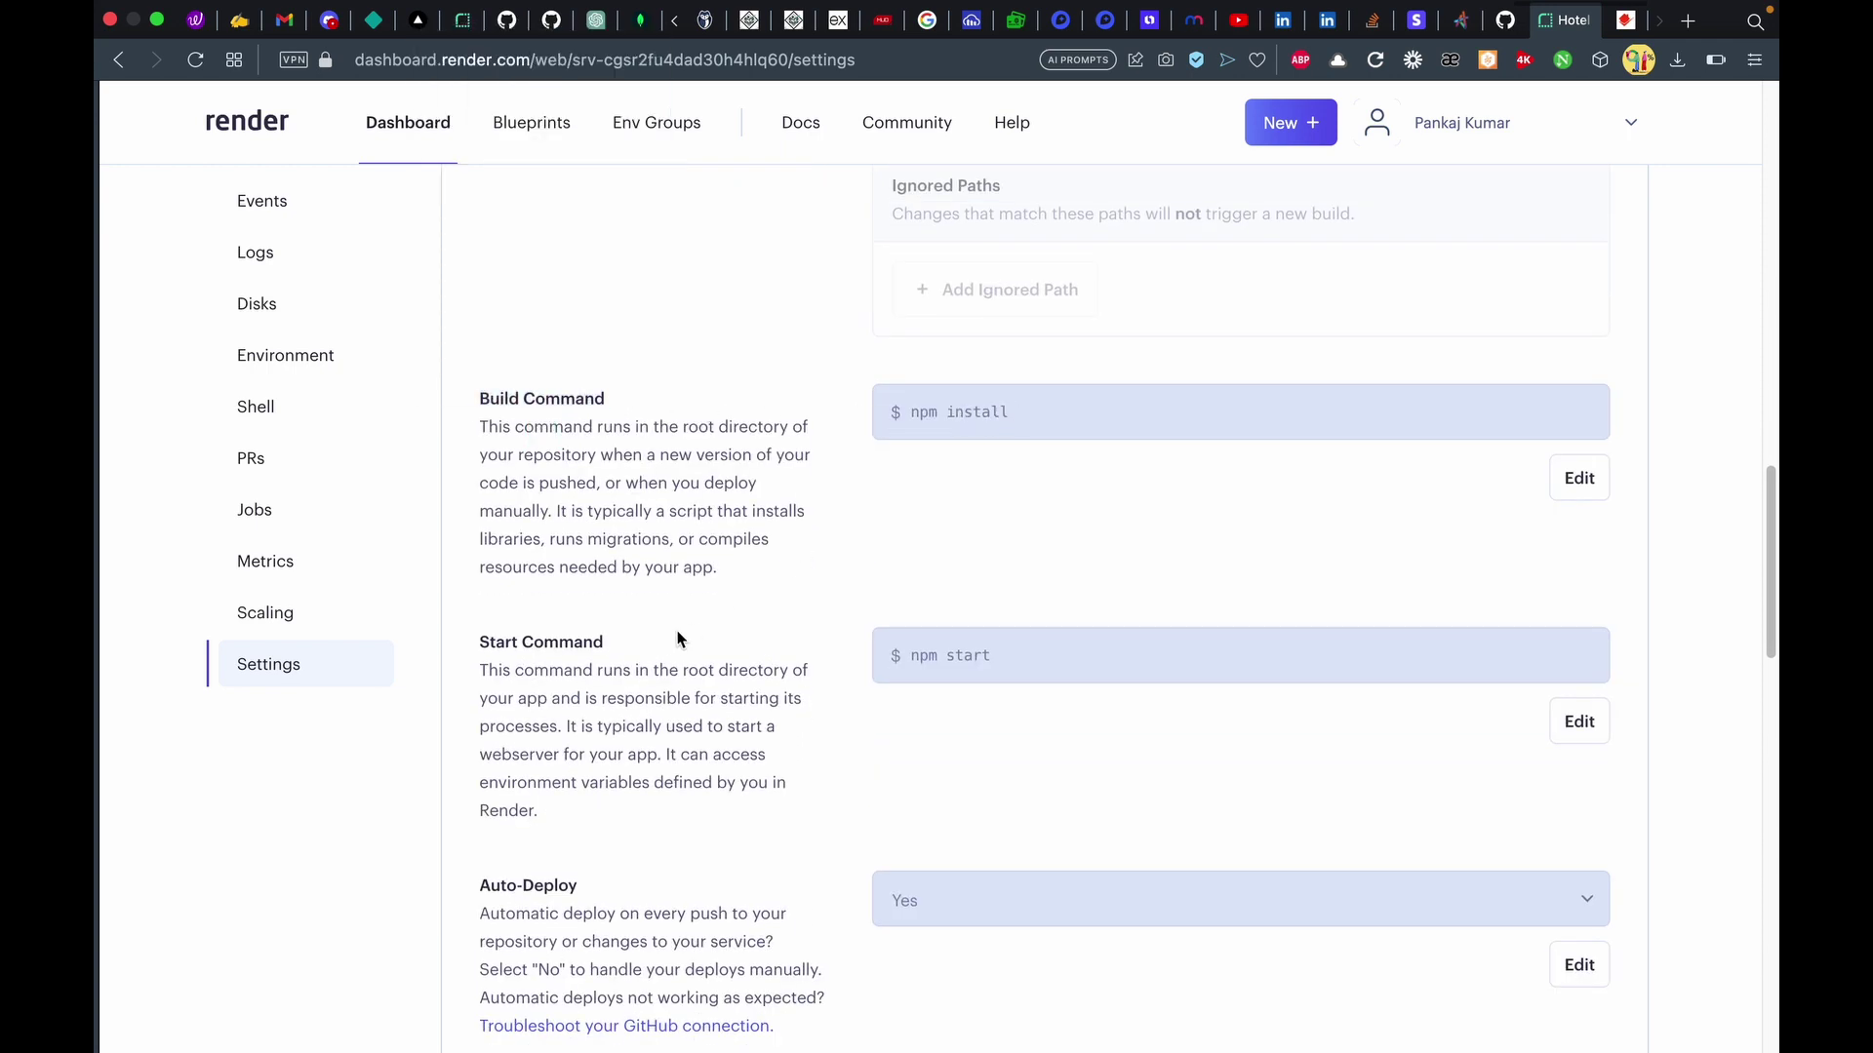
pyautogui.moveTo(639, 649); pyautogui.dragTo(477, 640)
pyautogui.click(745, 629)
# Step: Scroll through Custom Domains and Health & Alerts, then back to the top of Settings
pyautogui.scroll(-5, 804, 785)
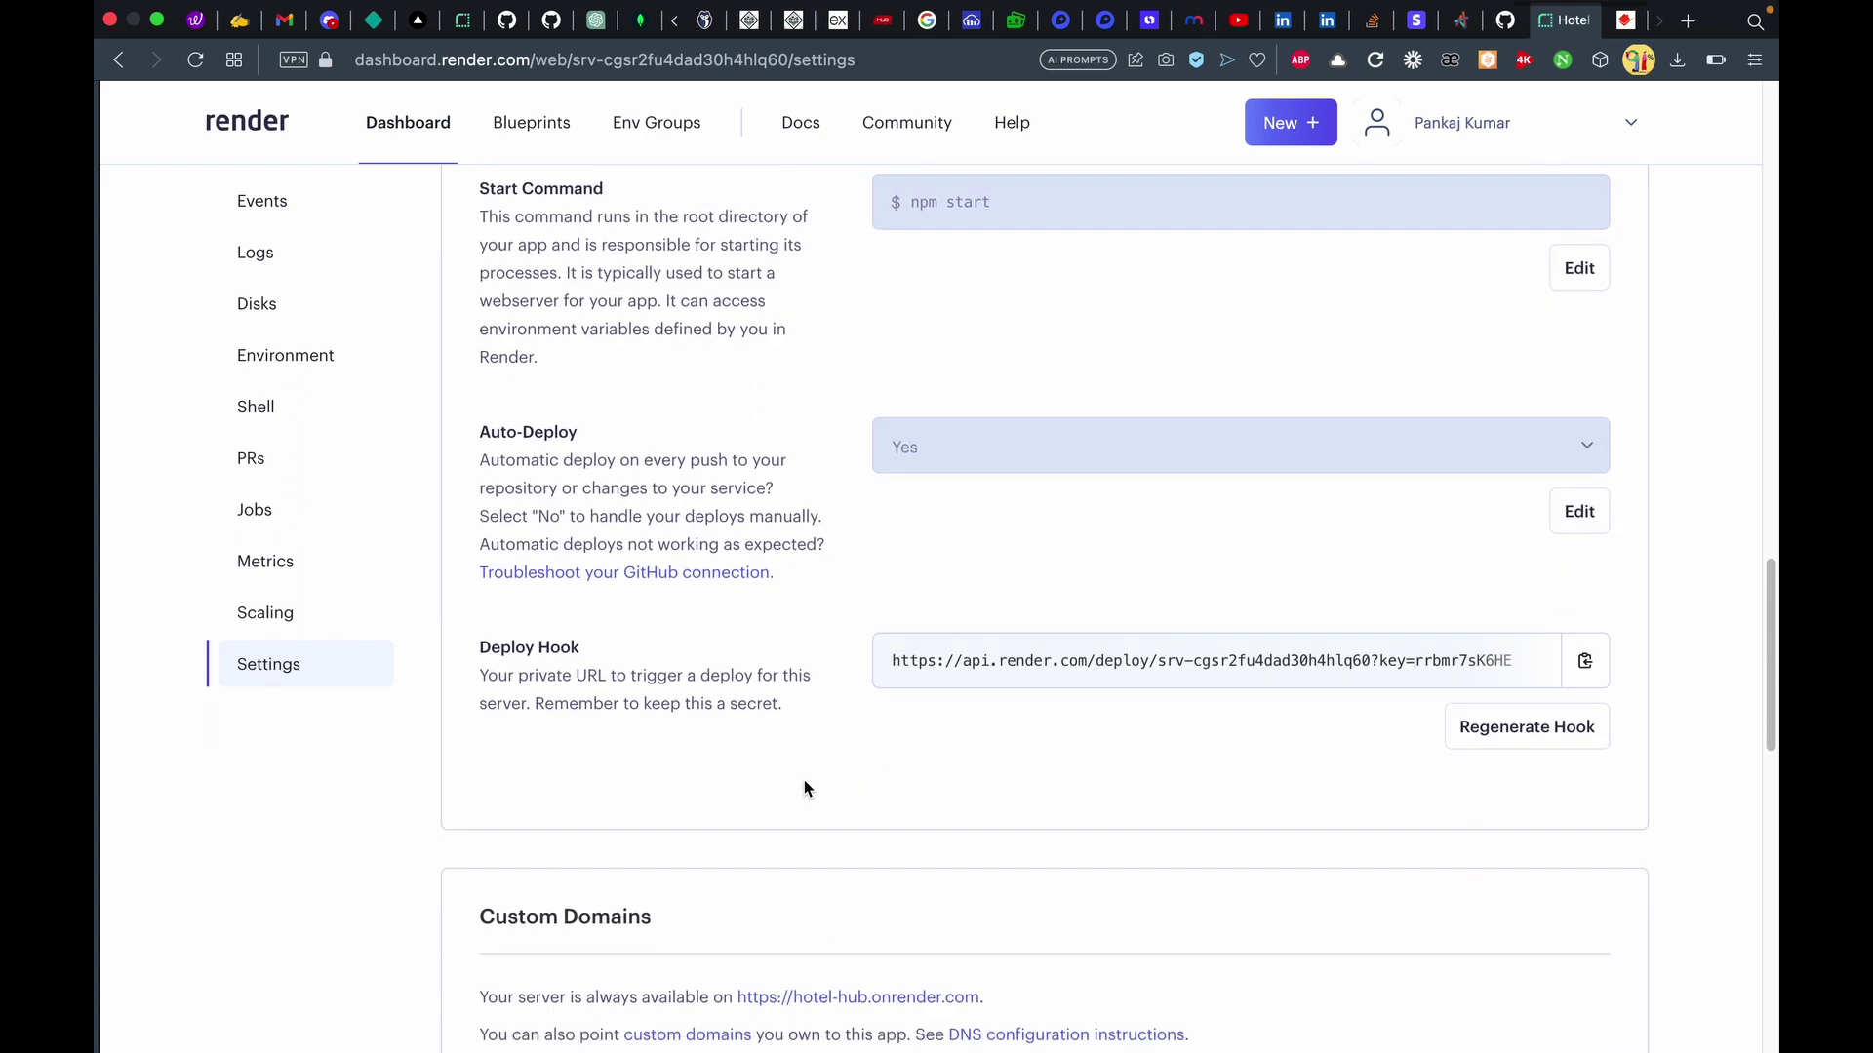
pyautogui.scroll(-3, 804, 787)
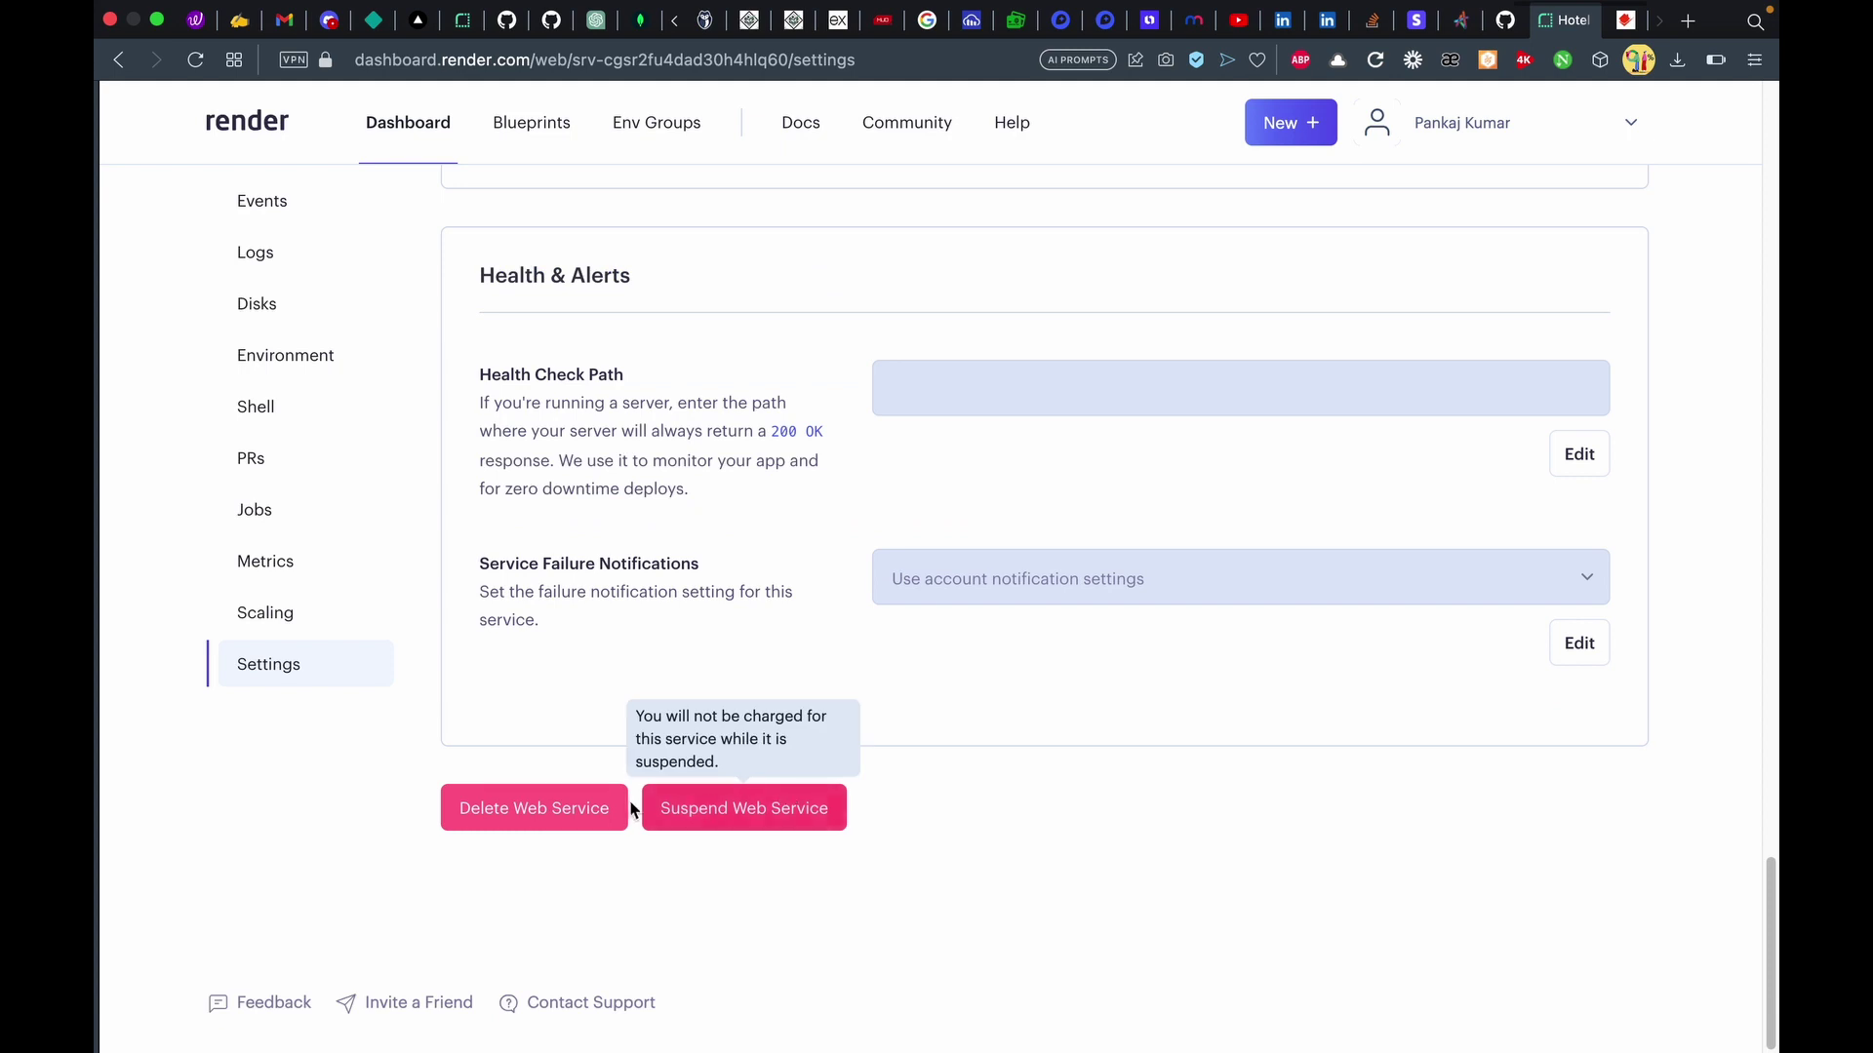
pyautogui.scroll(10, 669, 634)
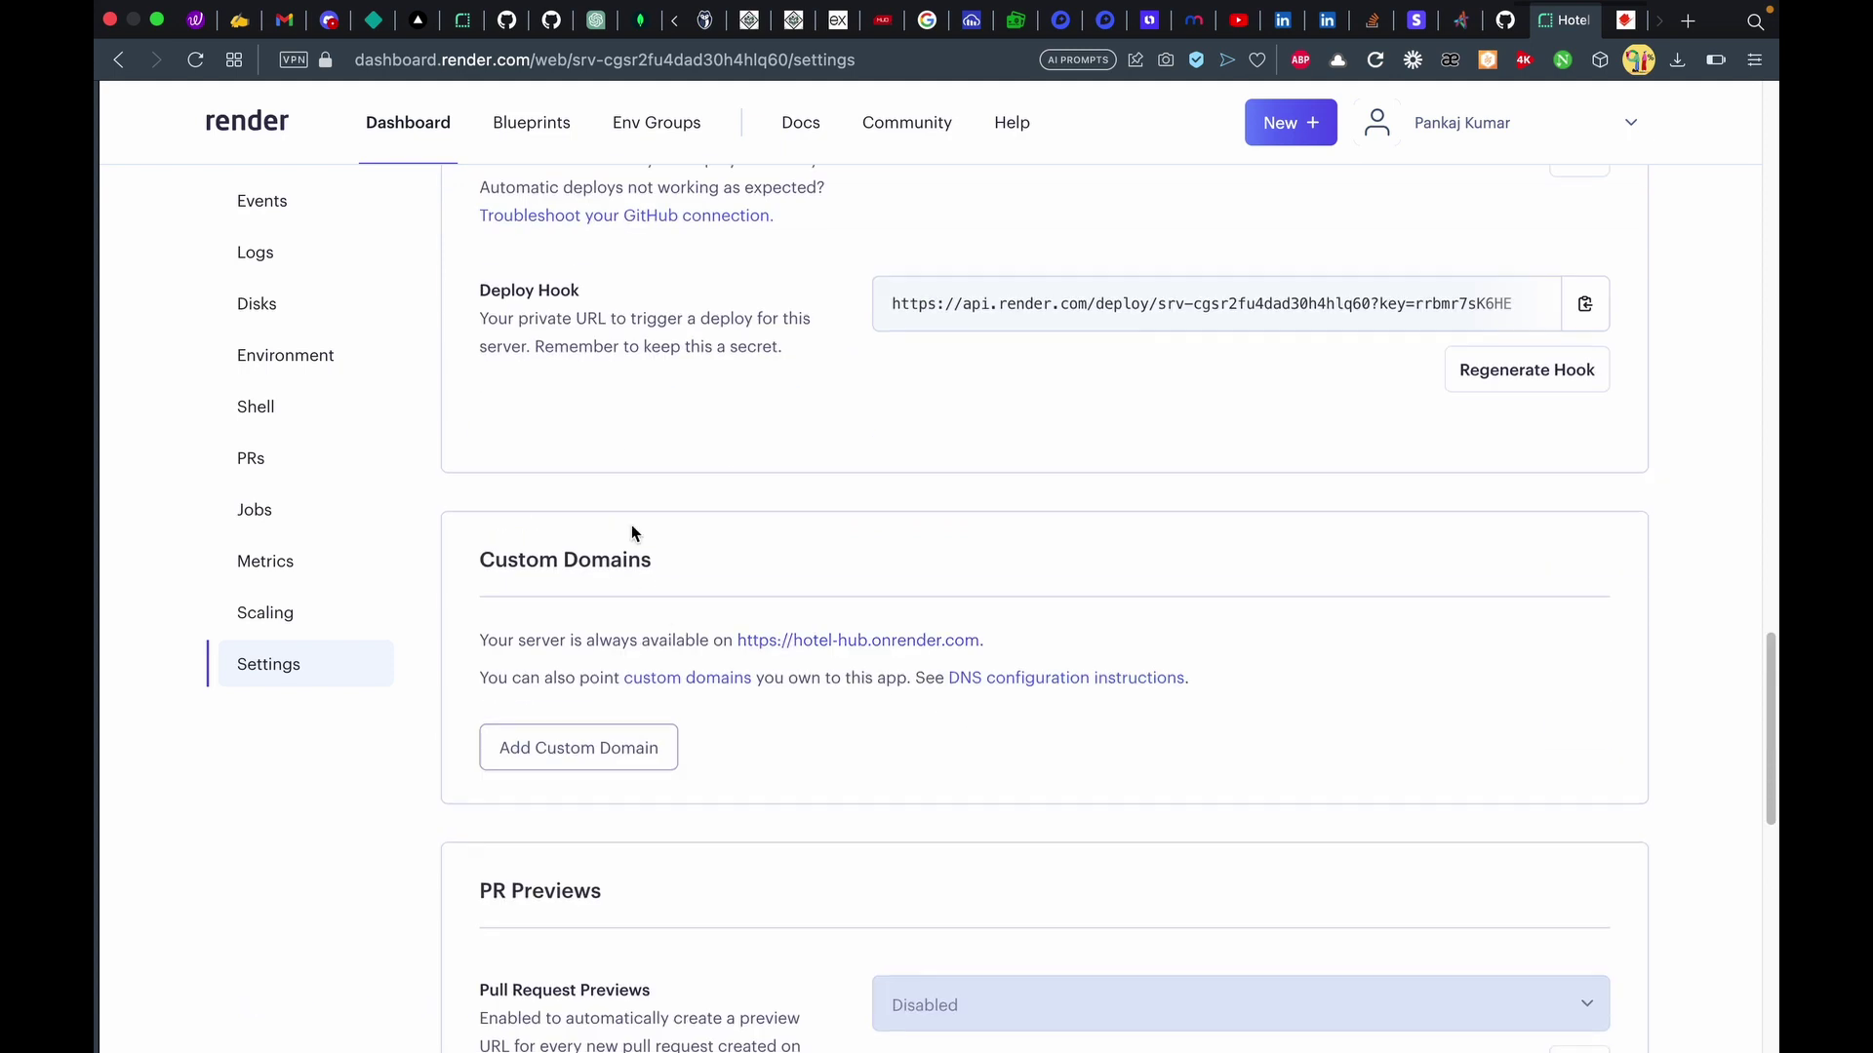
pyautogui.scroll(10, 630, 524)
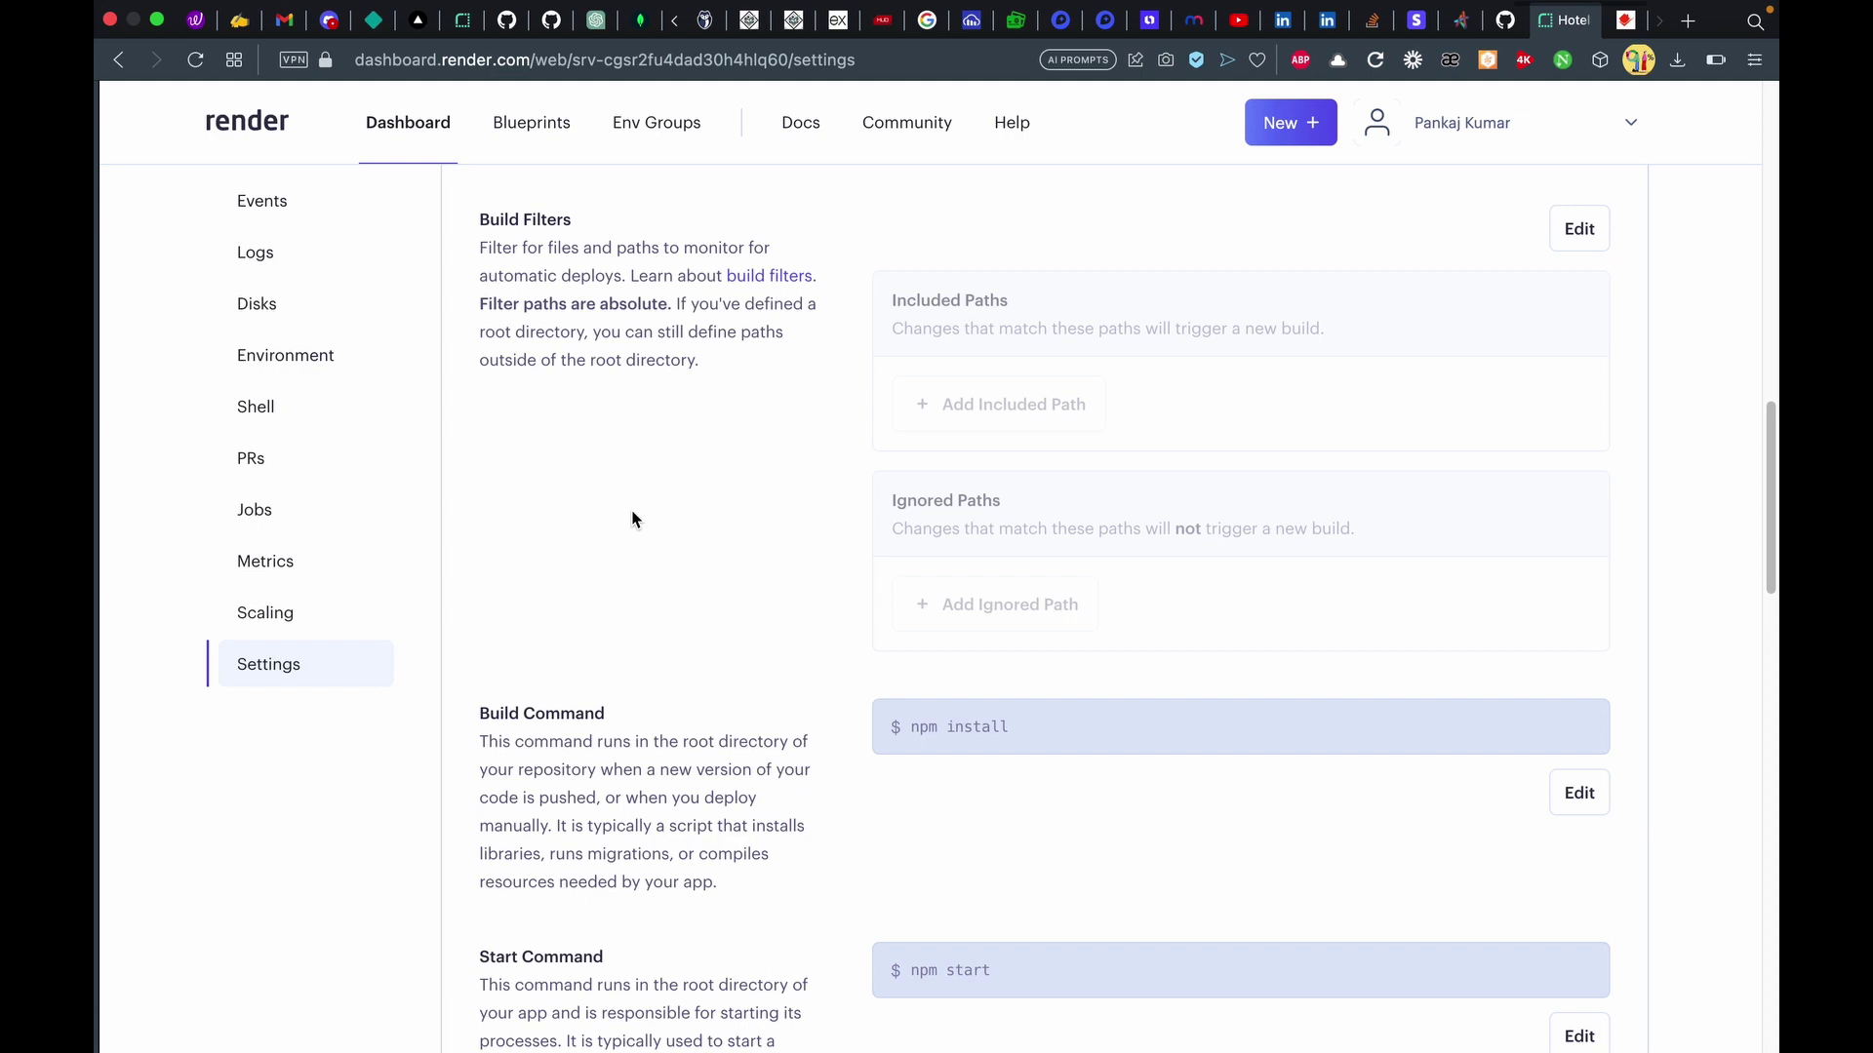
pyautogui.scroll(5, 632, 519)
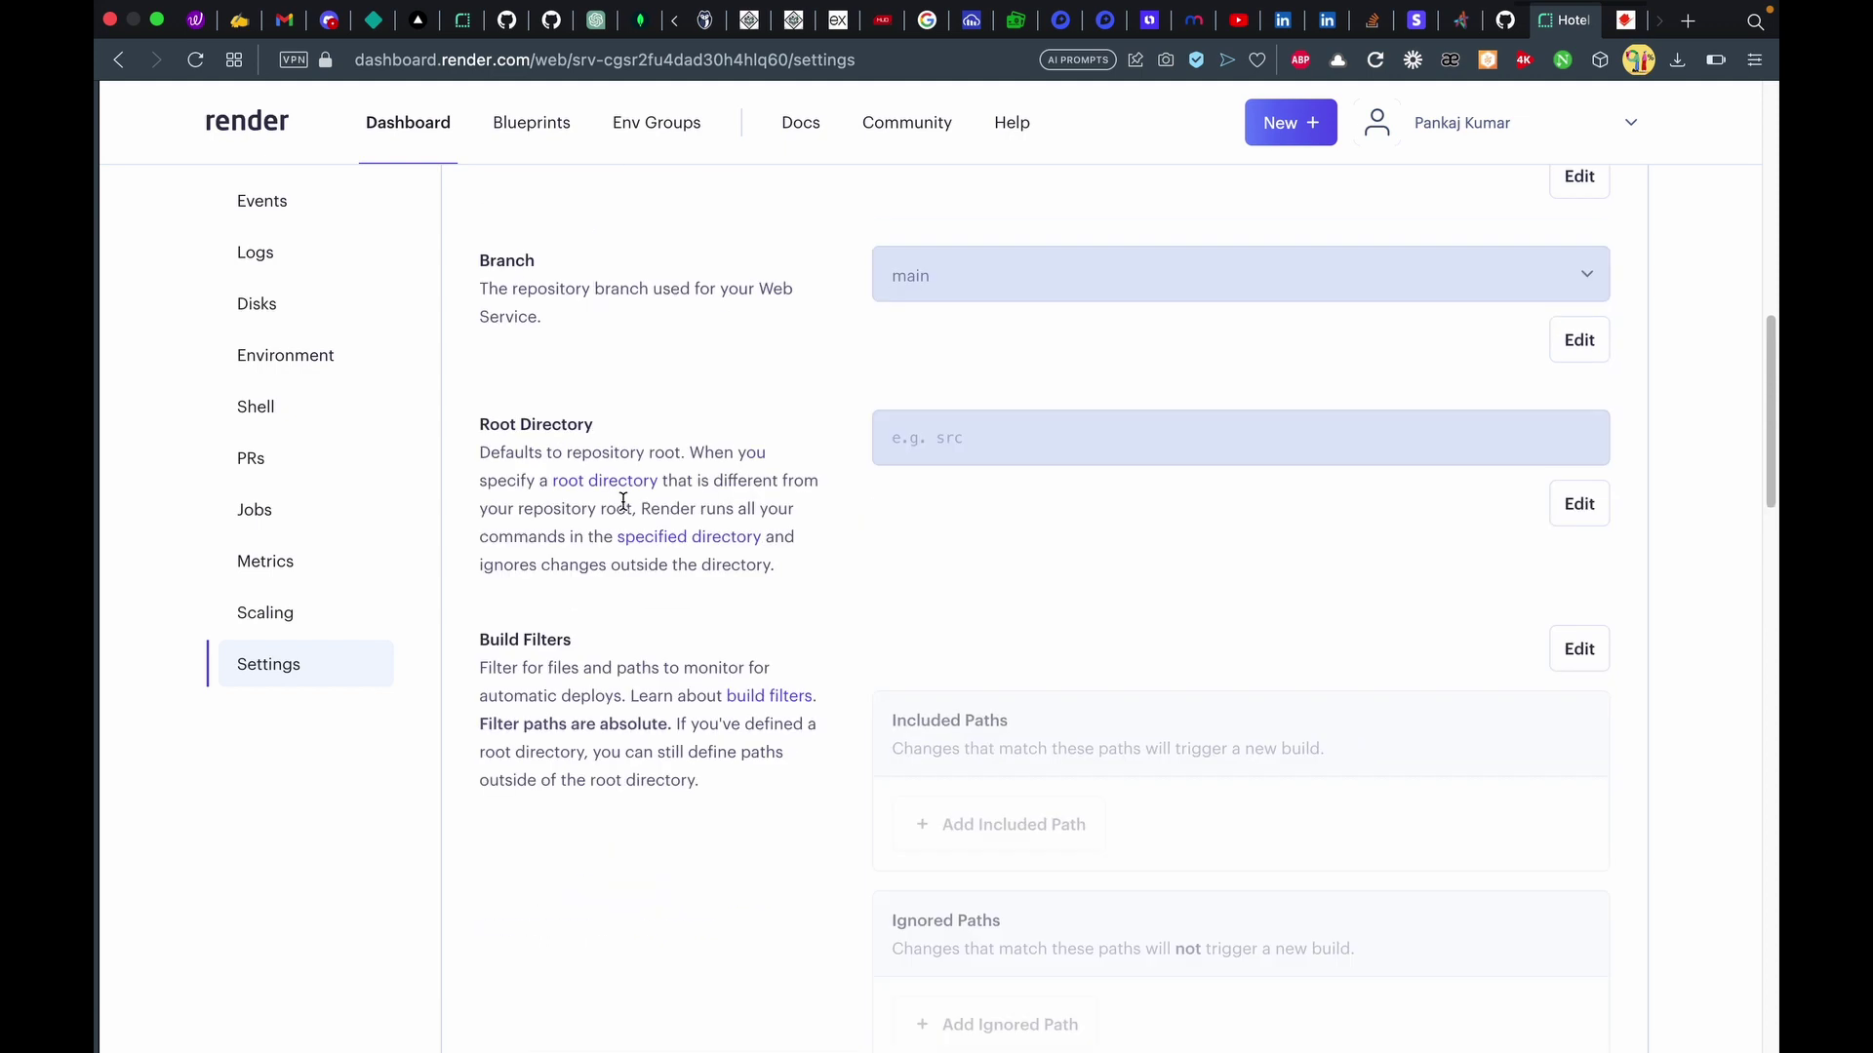
pyautogui.scroll(12, 447, 421)
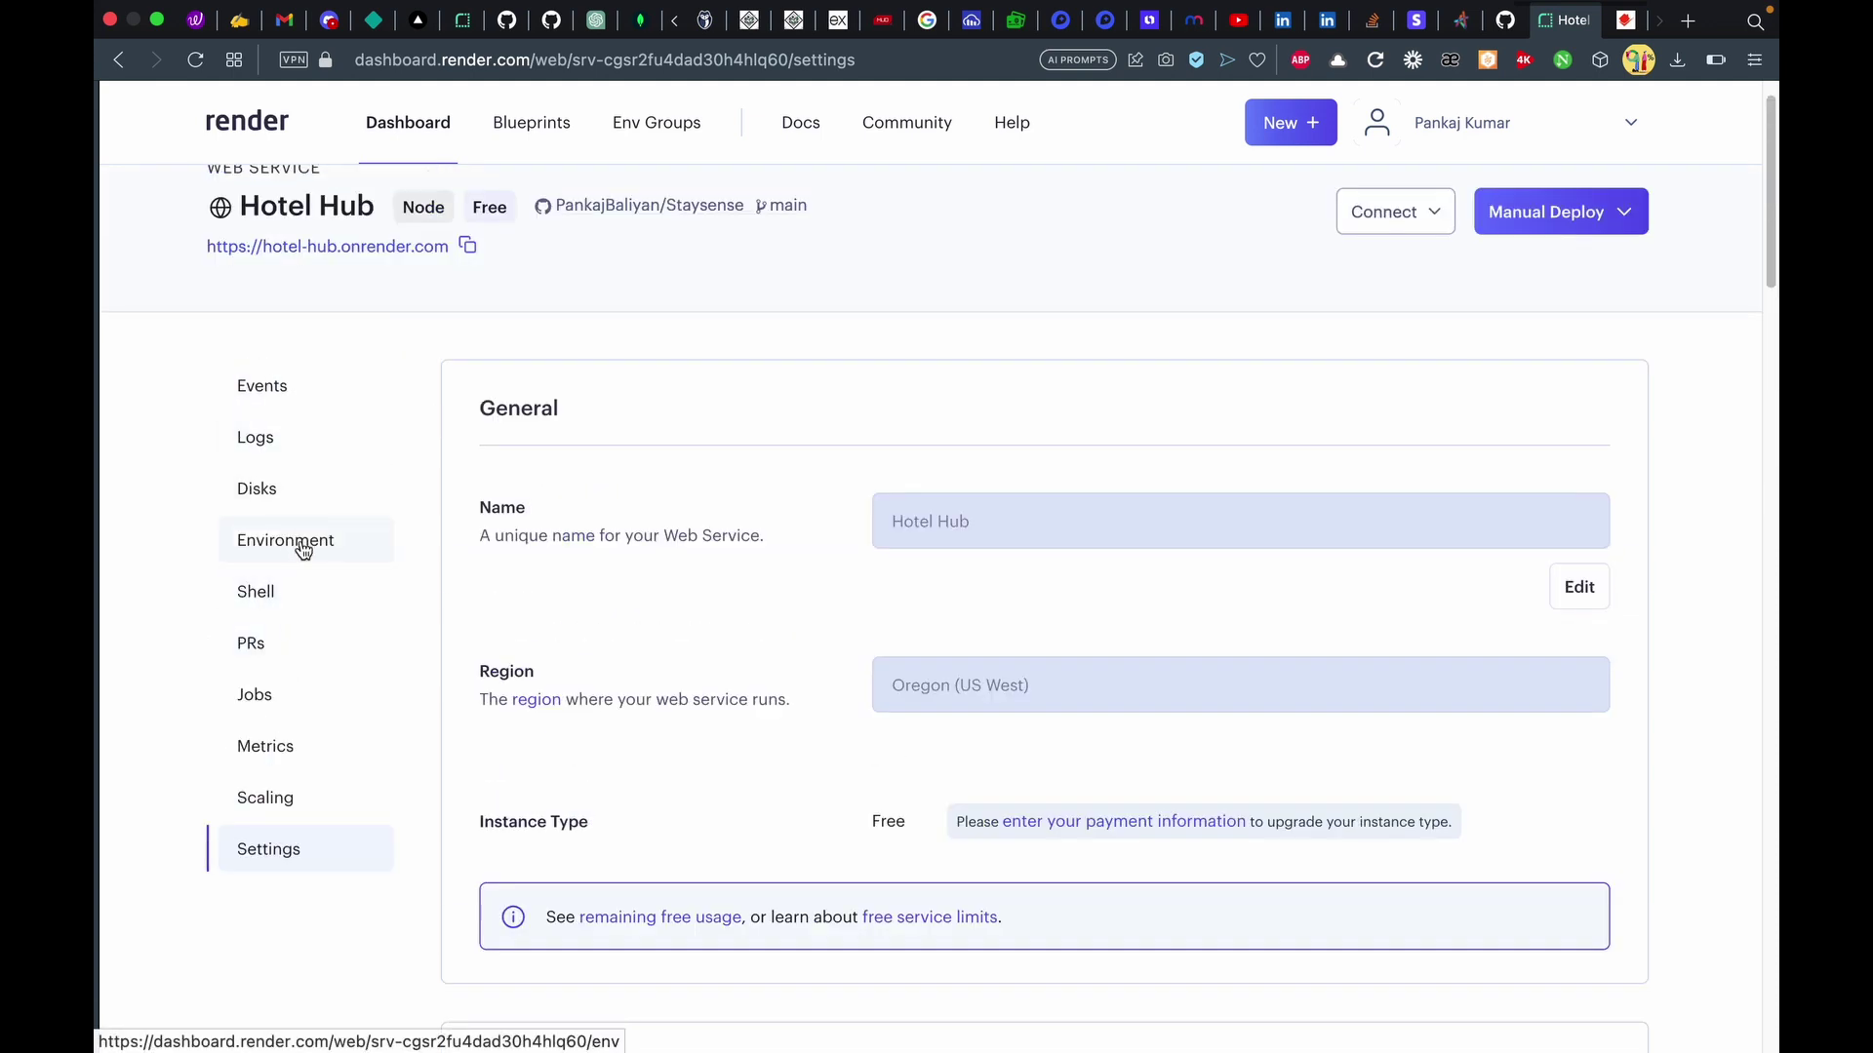
# Step: Scroll through Hotel Hub's Environment Variables list, then go back to its Events page
pyautogui.click(355, 545)
pyautogui.scroll(-2, 502, 522)
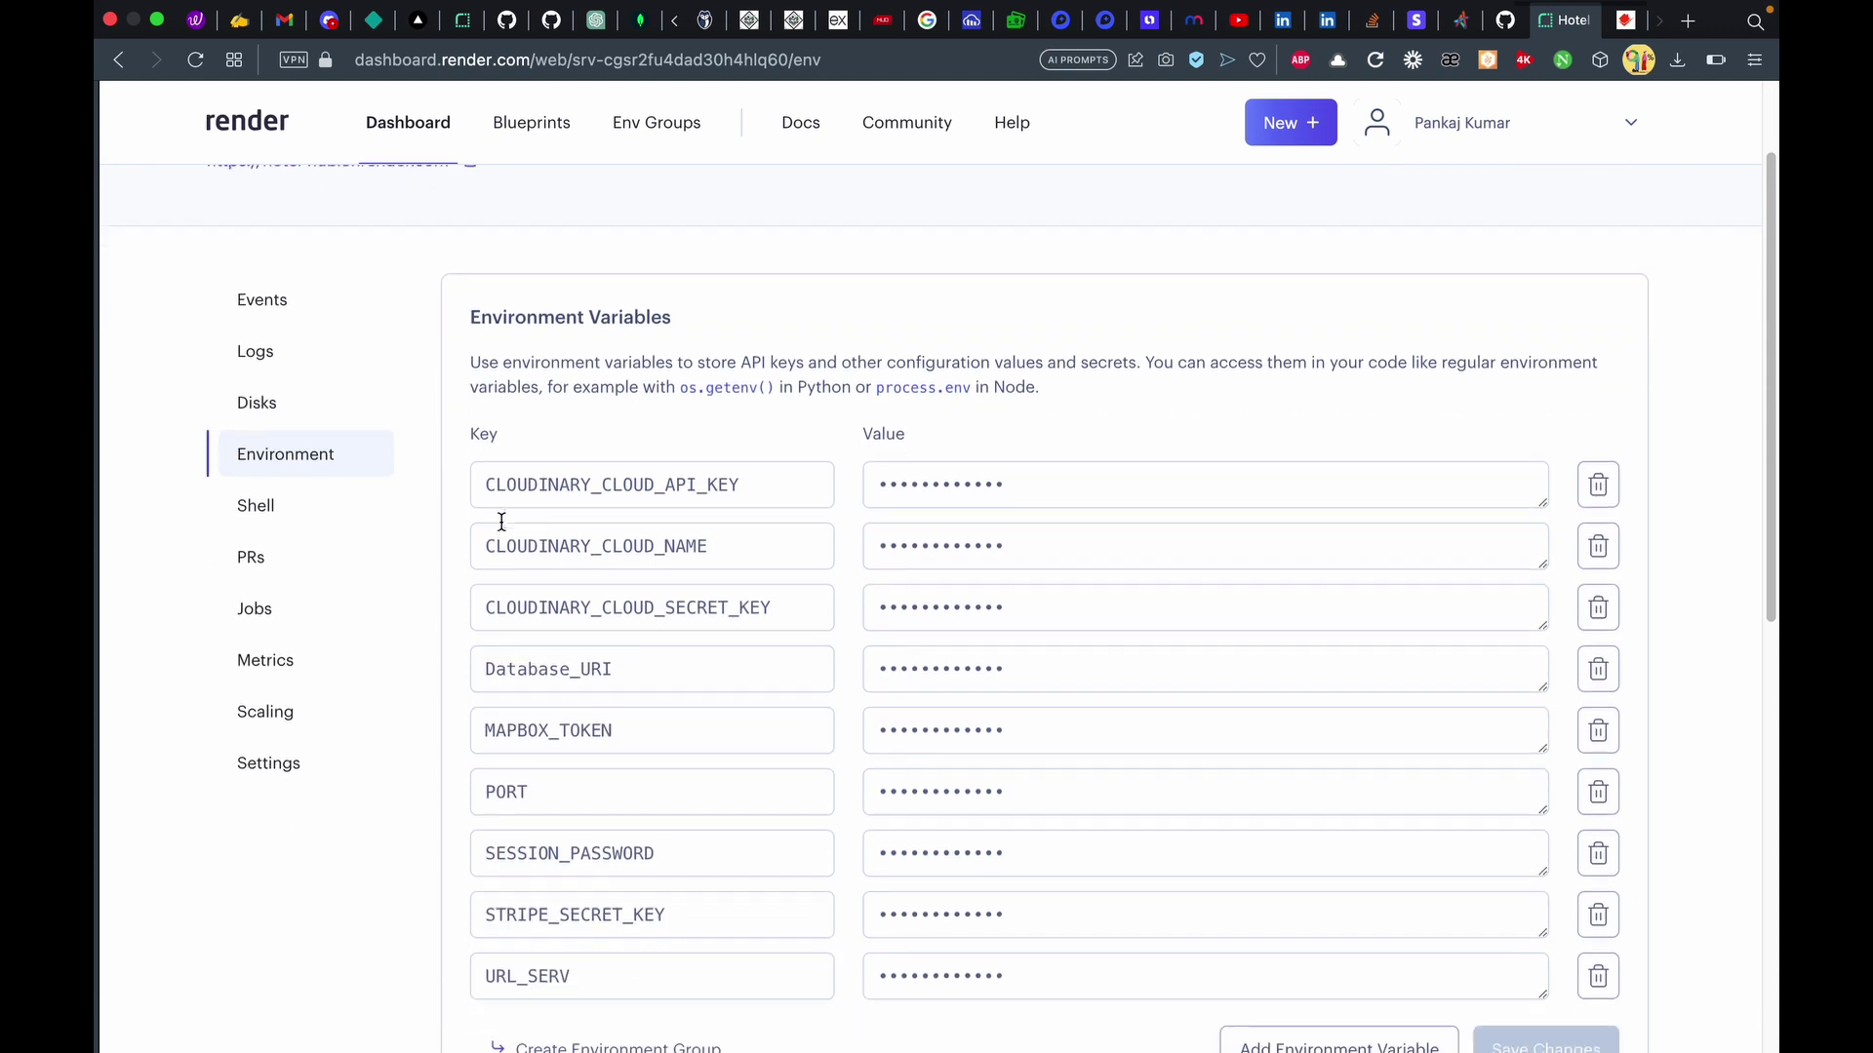
pyautogui.scroll(-1, 531, 700)
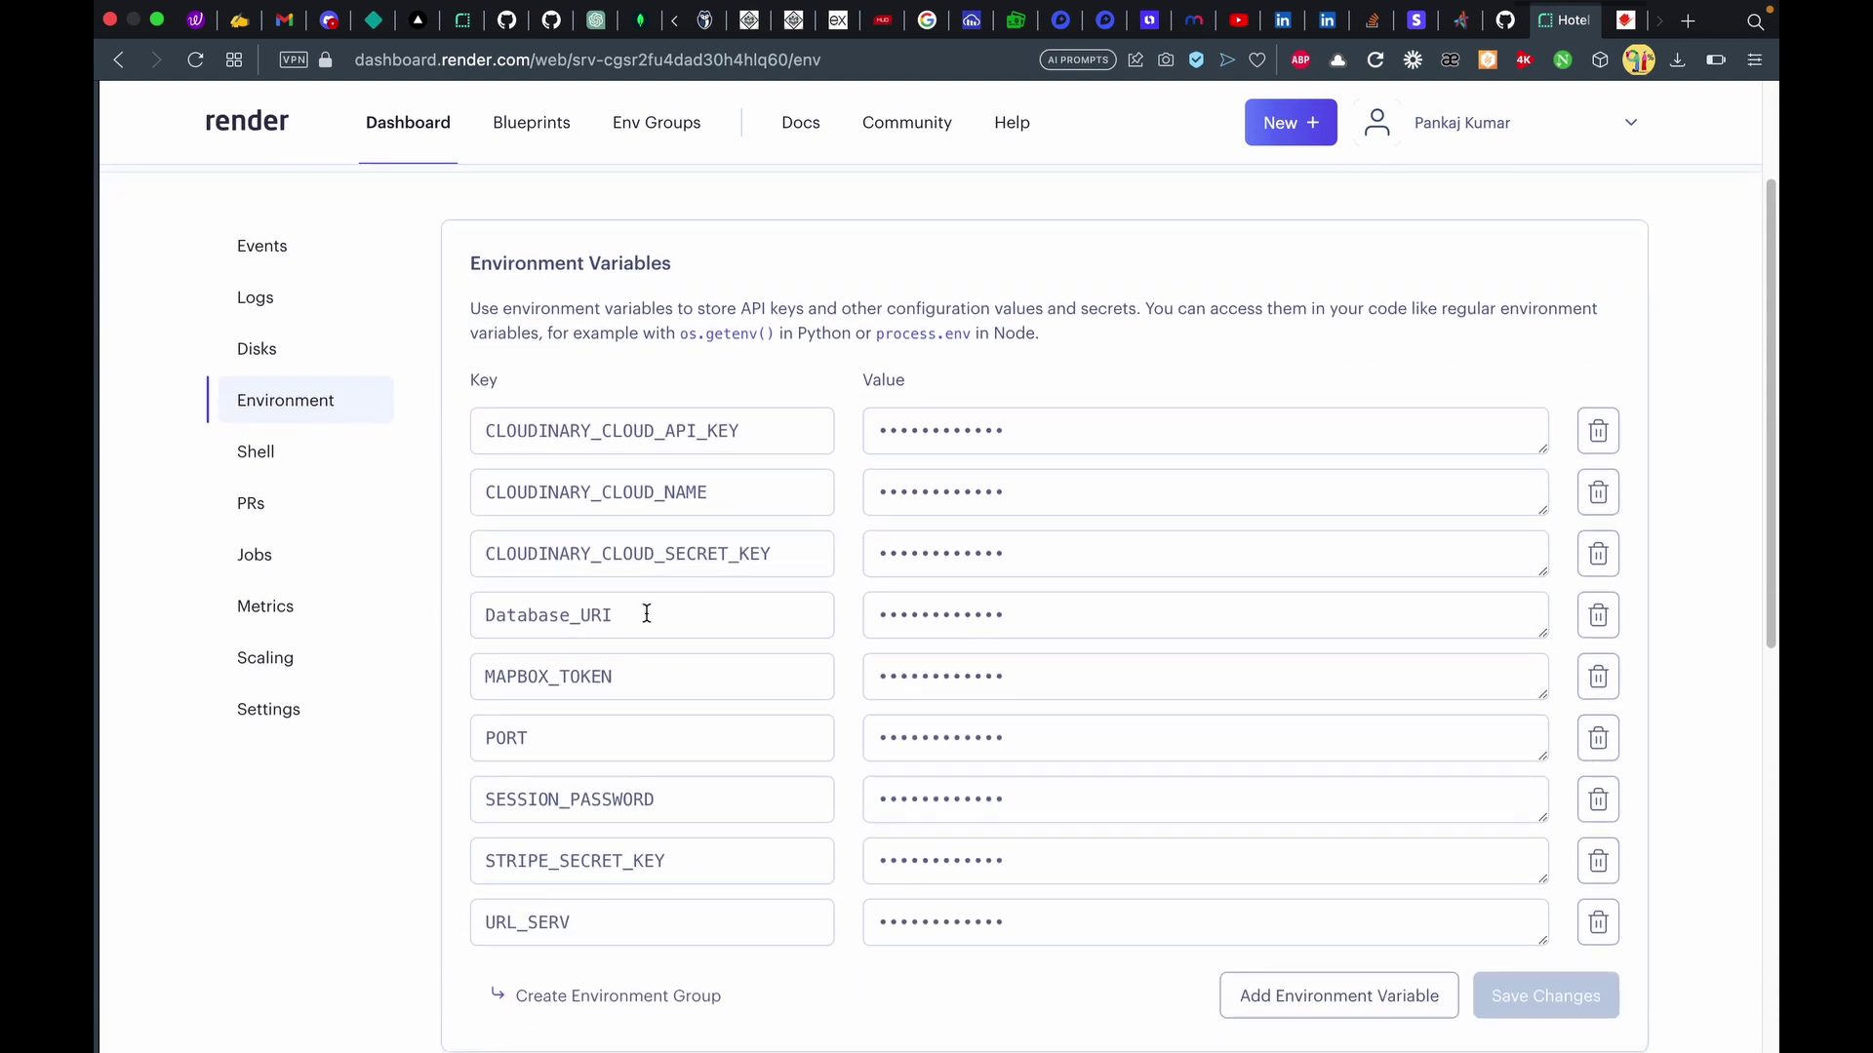
pyautogui.scroll(-1, 611, 823)
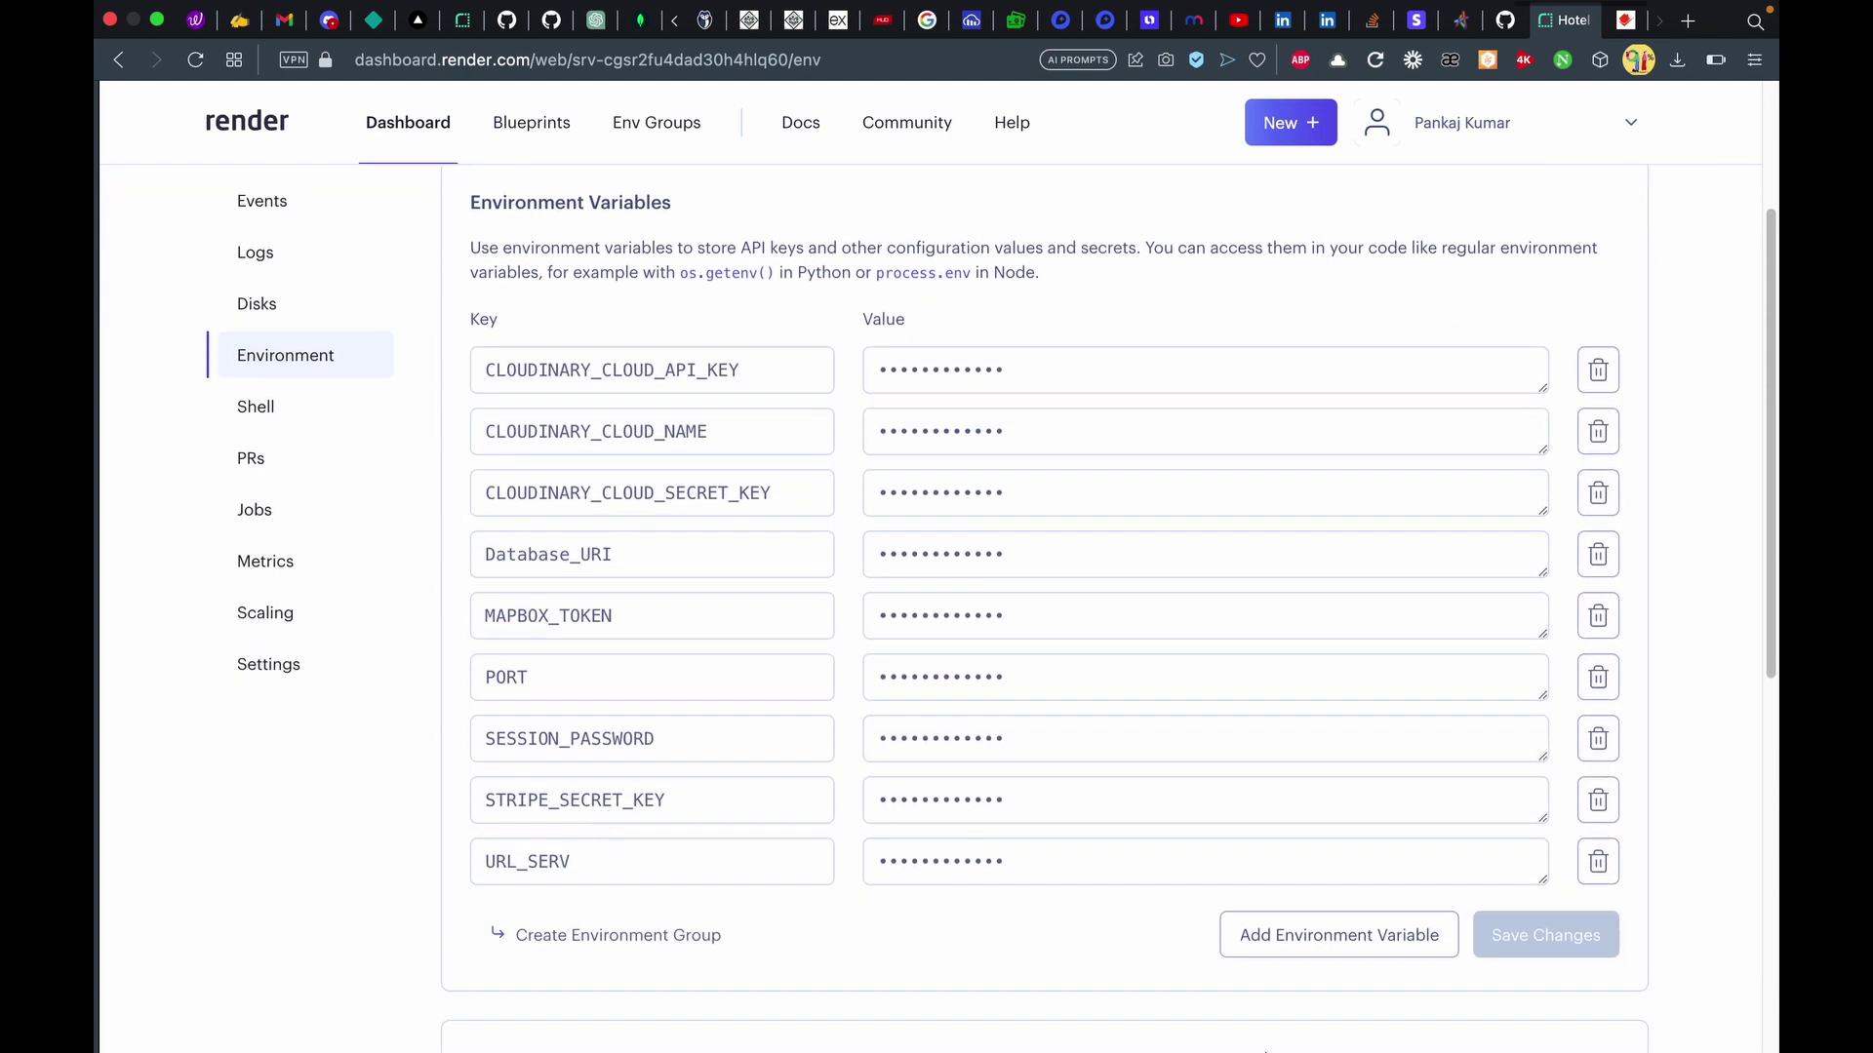
pyautogui.scroll(5, 475, 834)
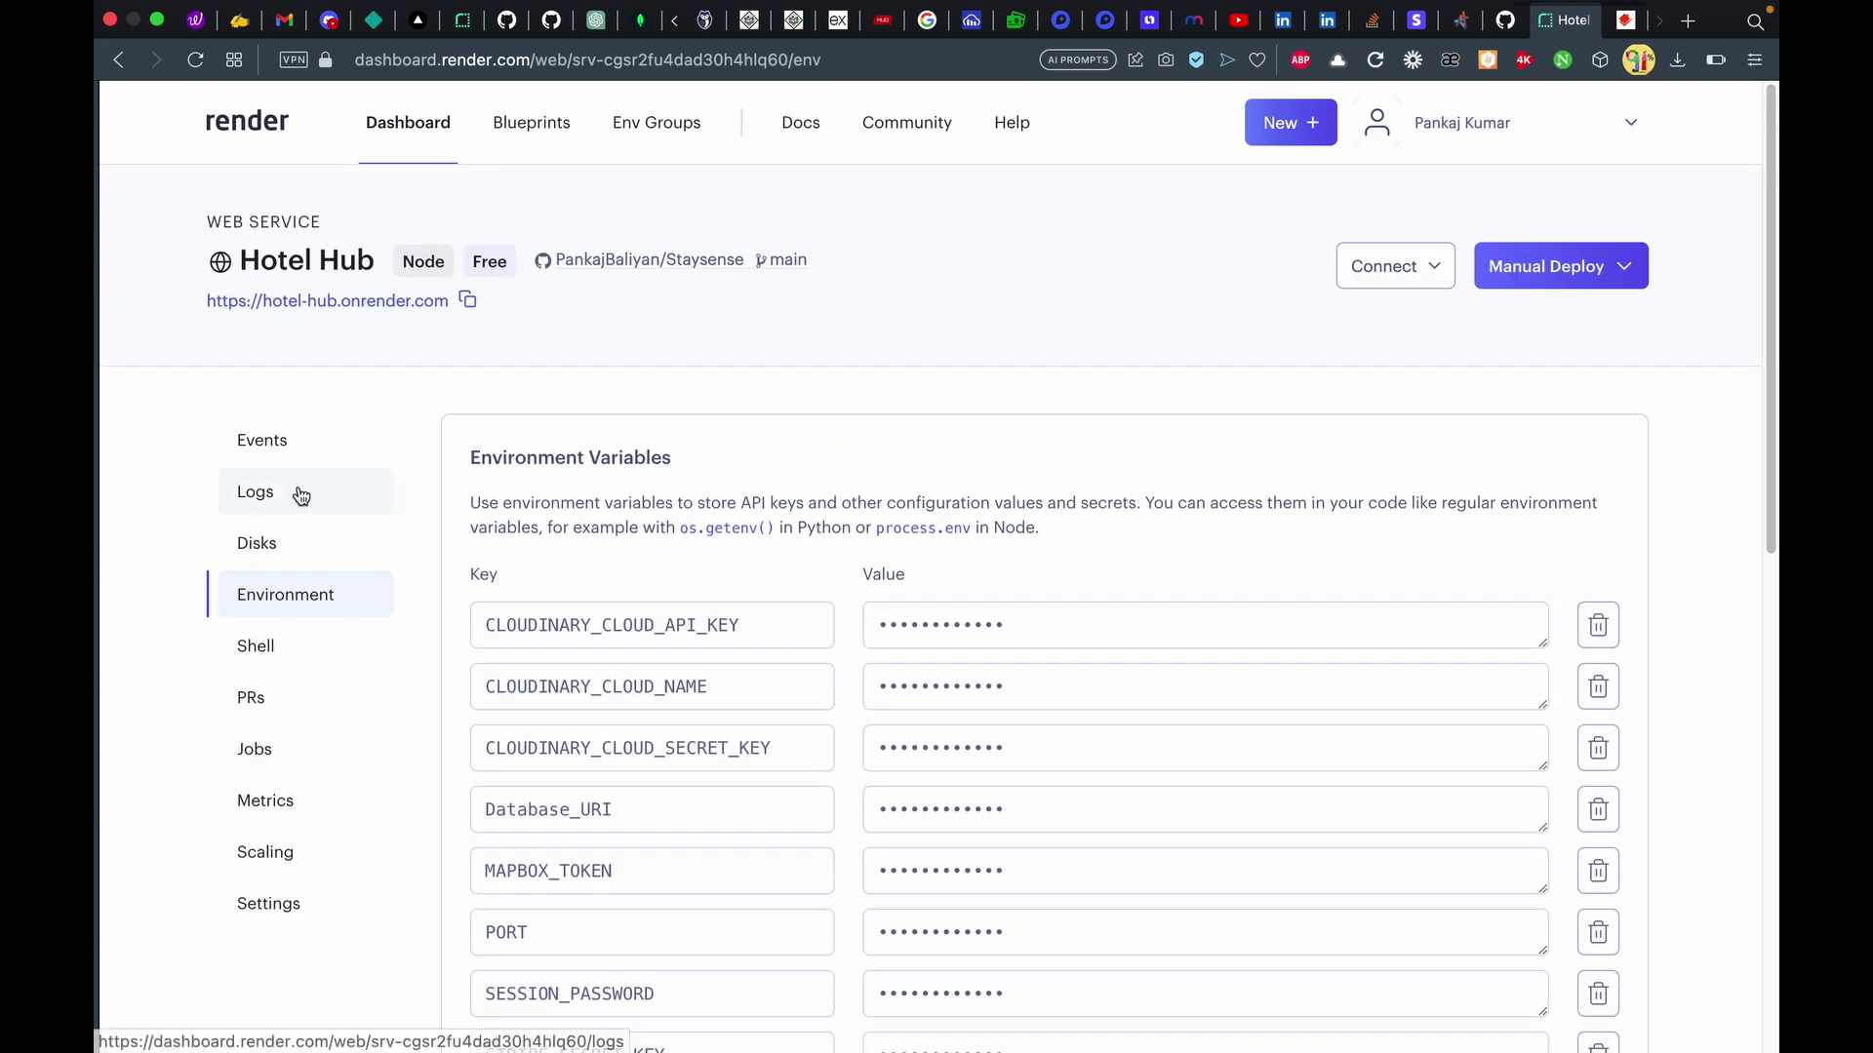
pyautogui.click(312, 450)
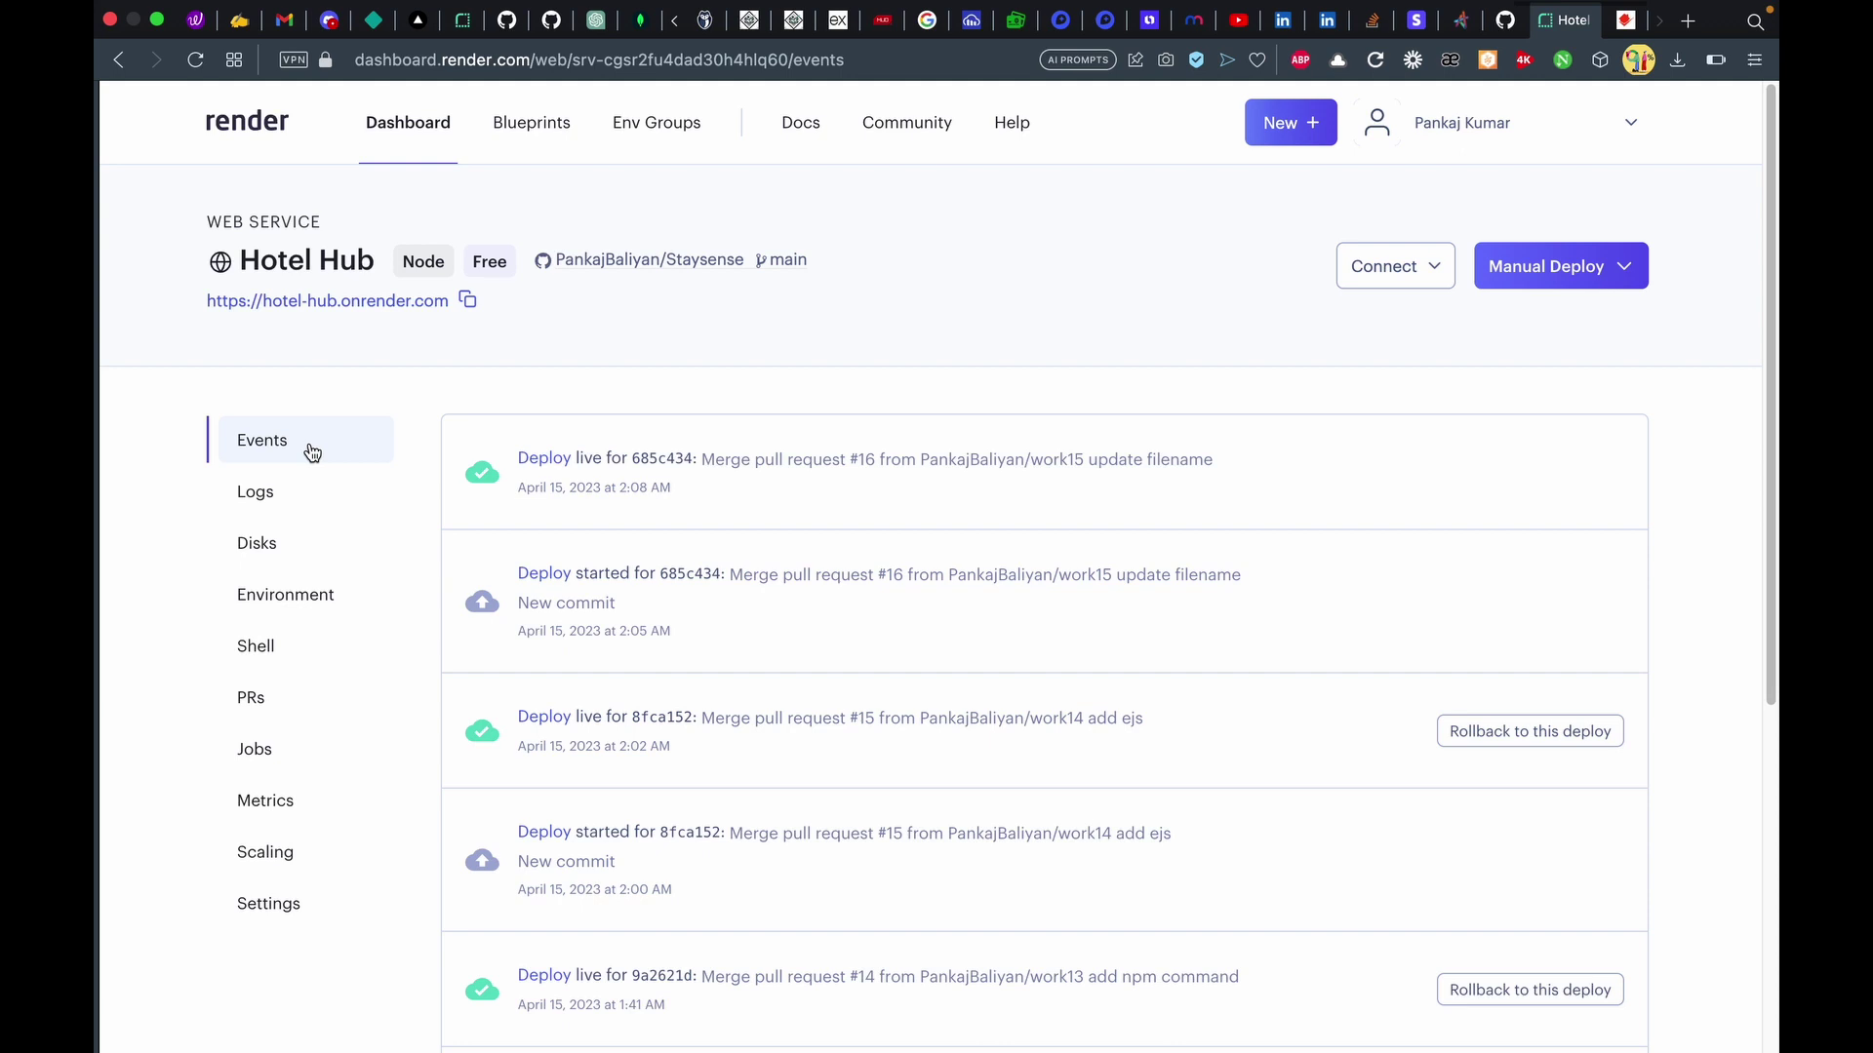
# Step: Check the Hotel Hub logs showing the server running and database connected
pyautogui.click(353, 491)
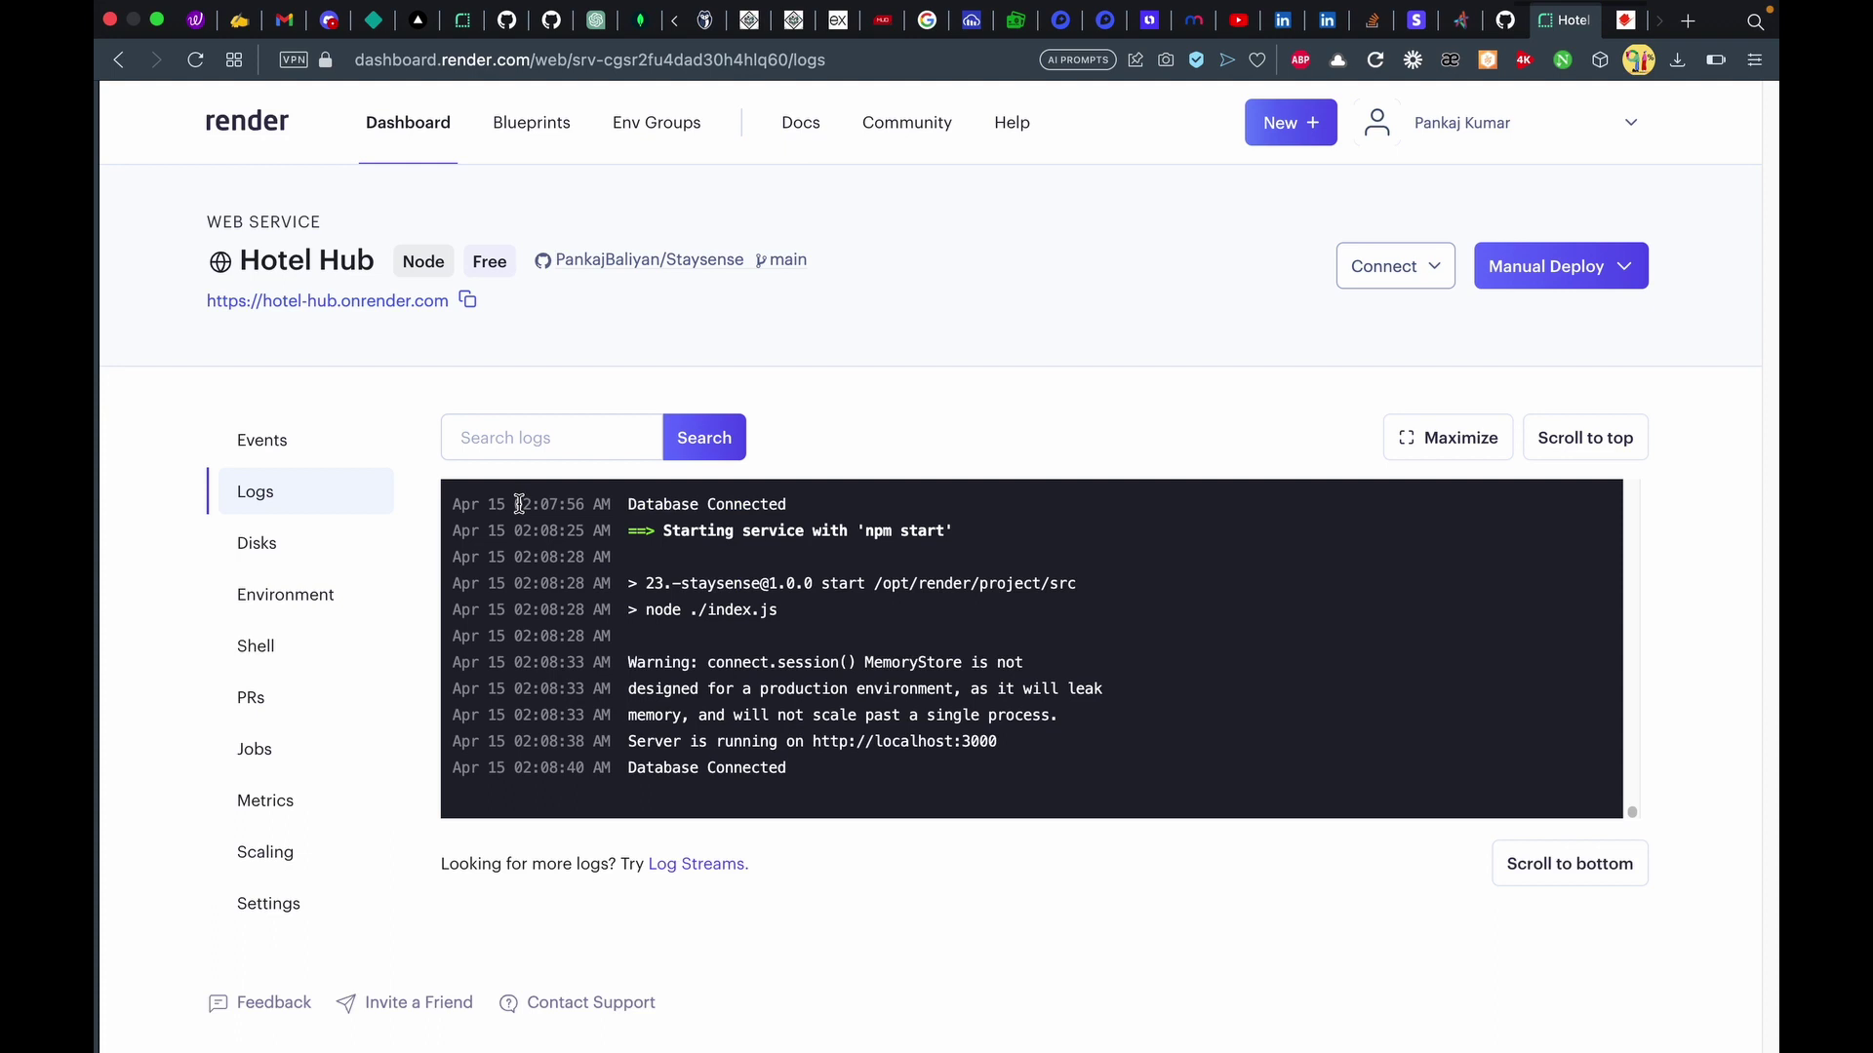
pyautogui.scroll(5, 868, 673)
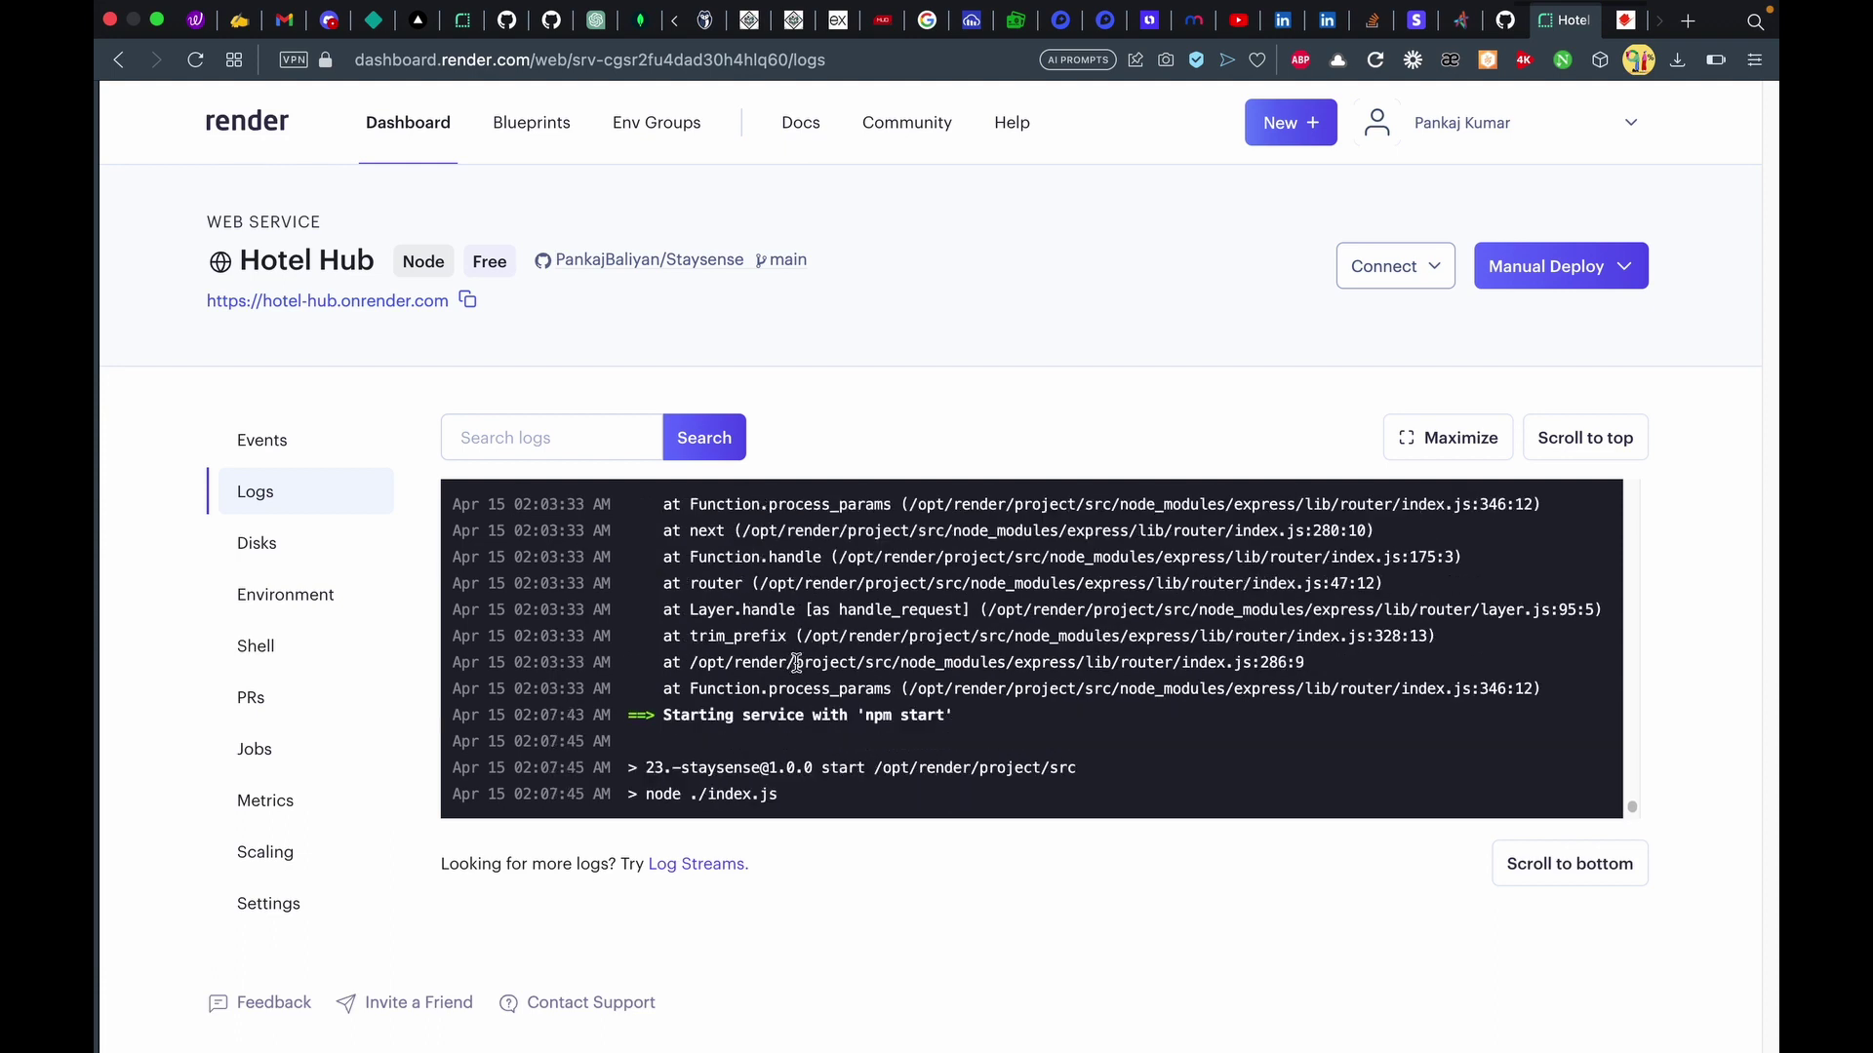
pyautogui.scroll(-5, 797, 664)
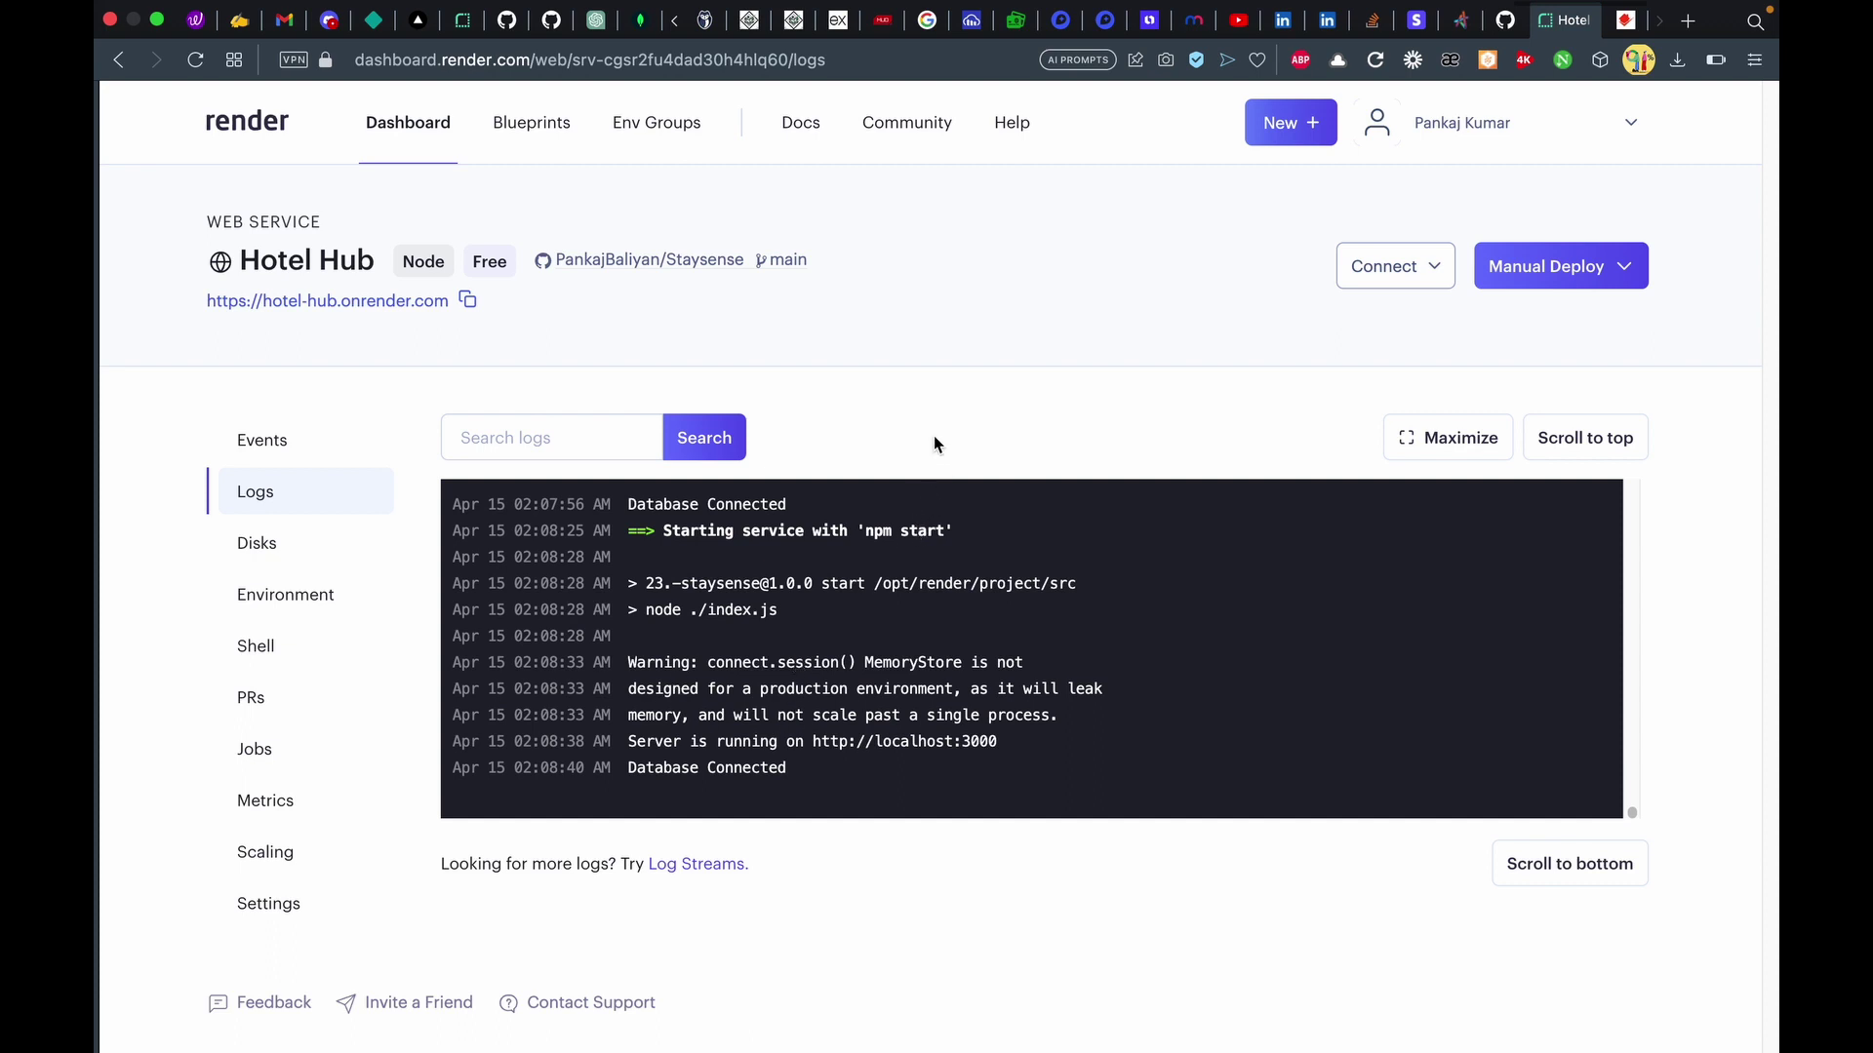
# Step: Open hotel-hub.onrender.com in a new browser tab and switch to it
pyautogui.rightClick(338, 302)
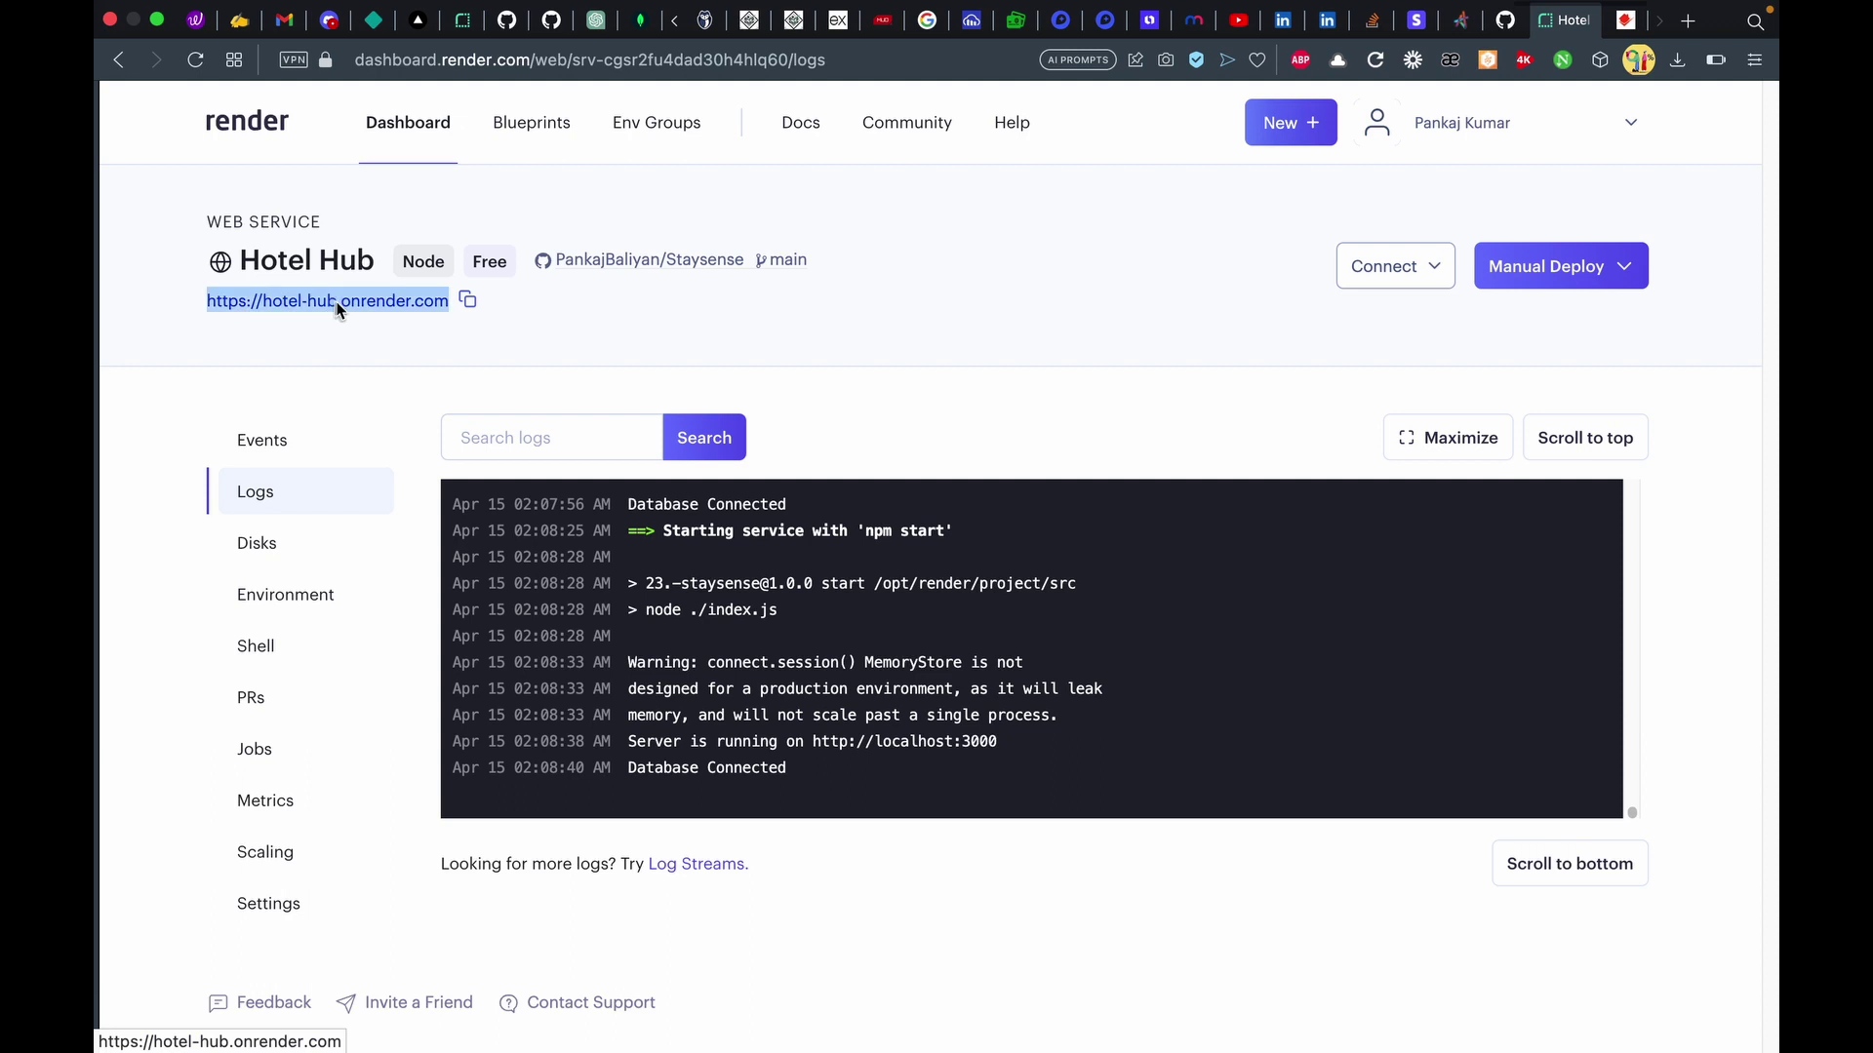
pyautogui.click(377, 308)
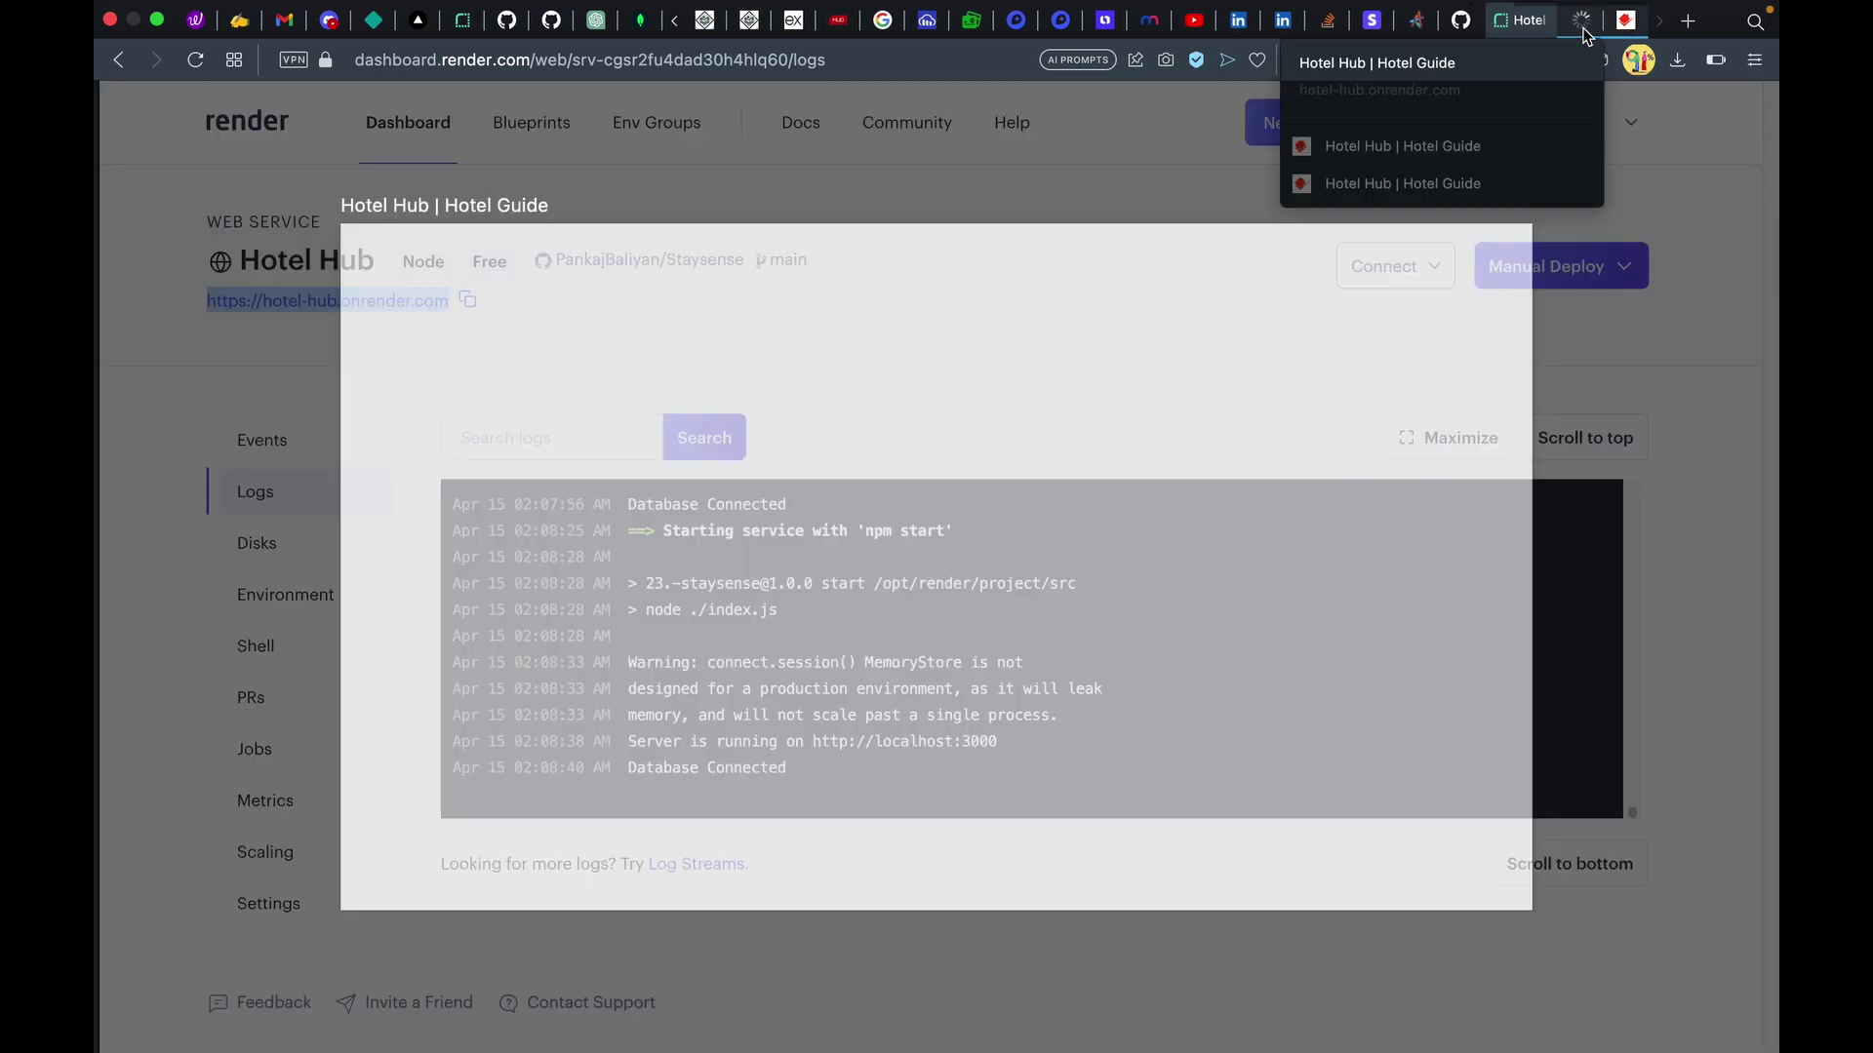
pyautogui.click(1583, 35)
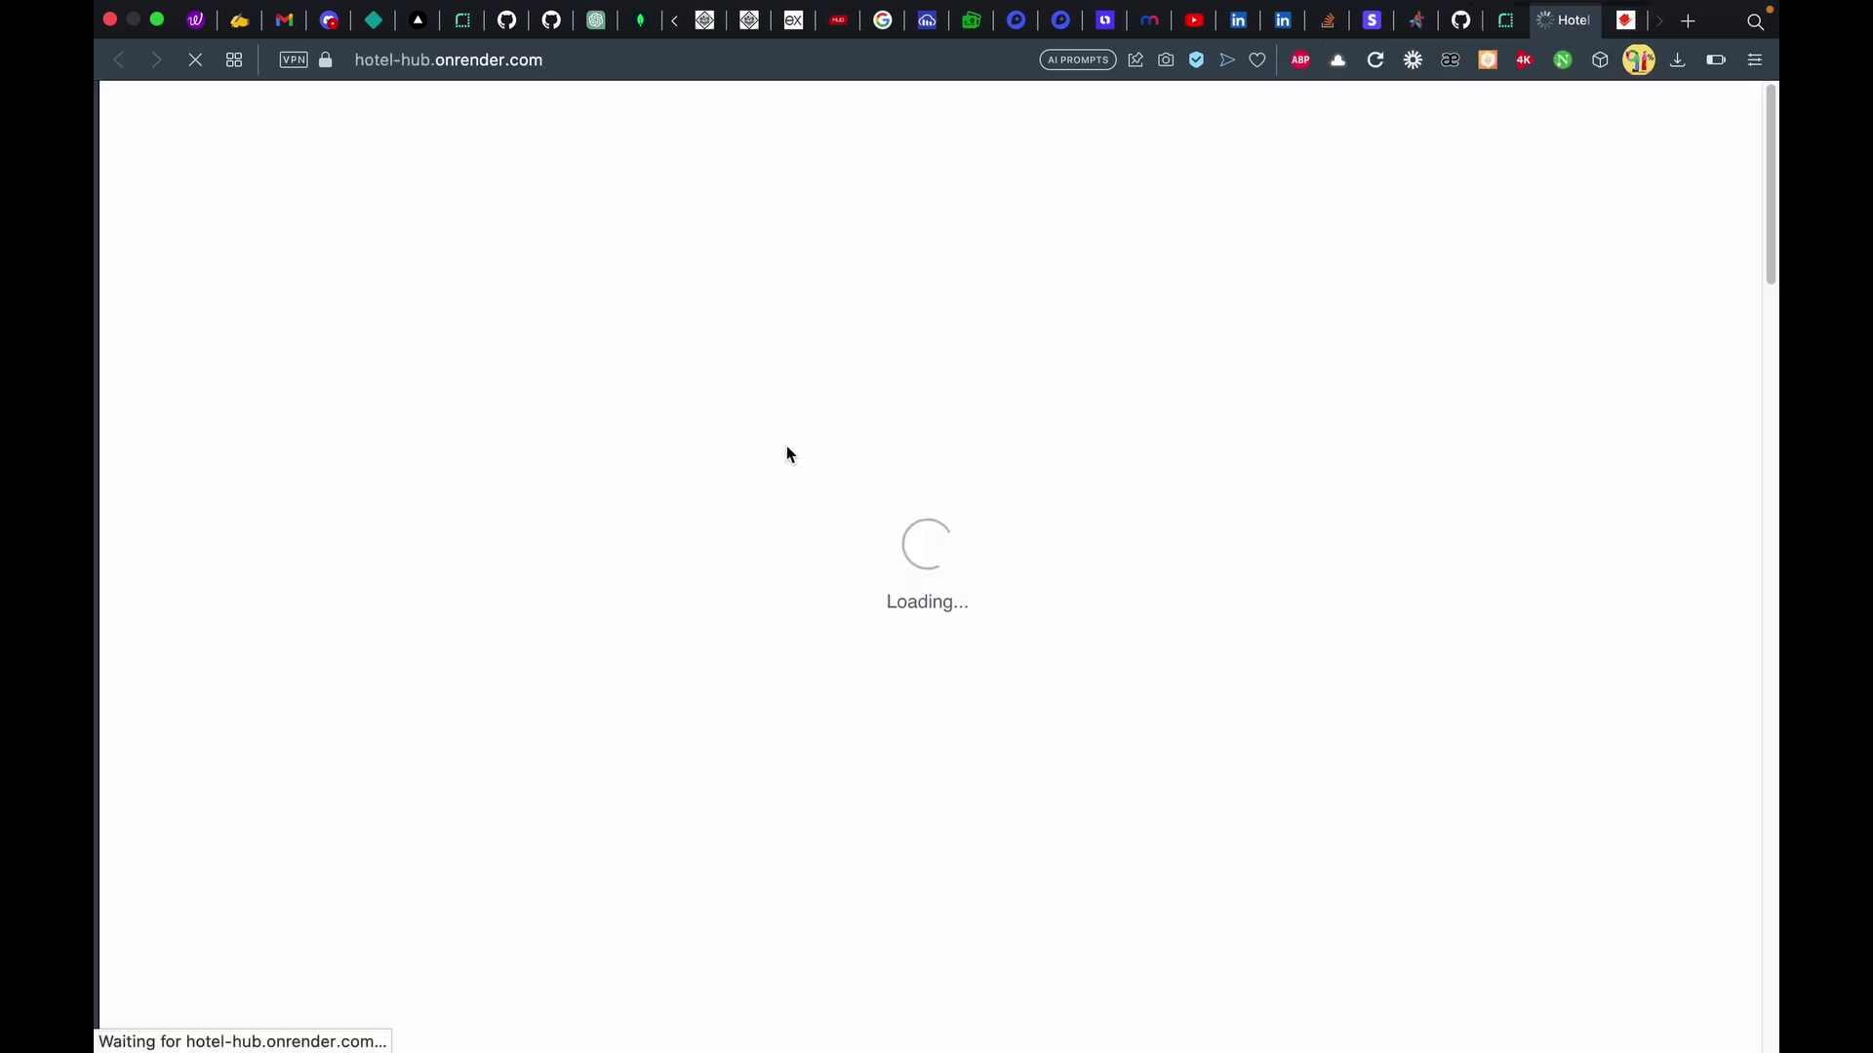